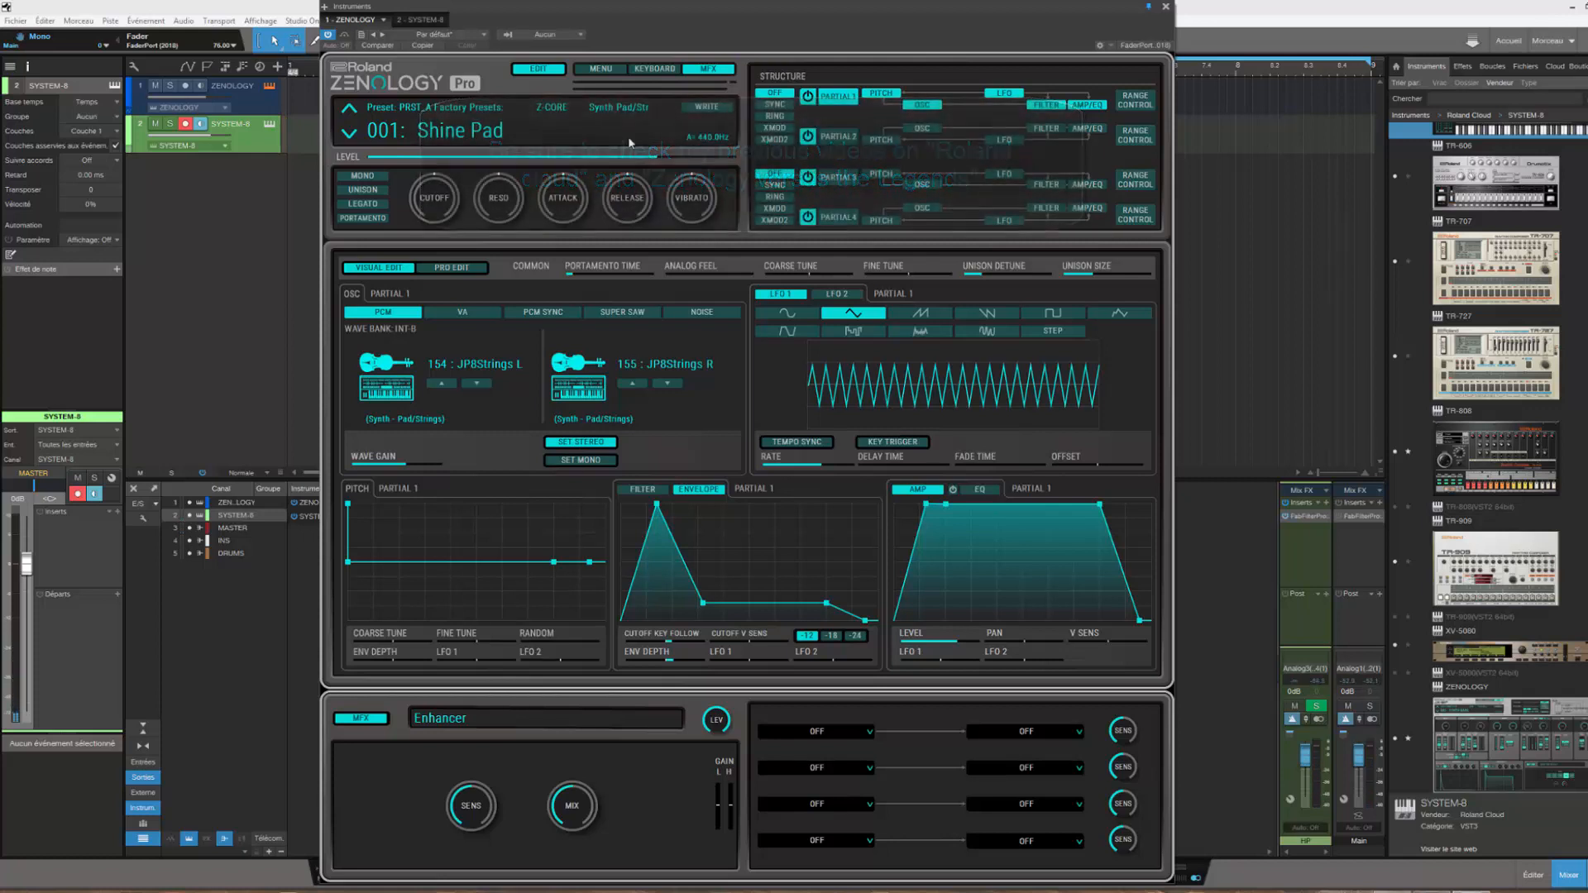
# Hide the MFX section, minimise the main Studio One window and reposition the ZENOLOGY window on the desktop
pyautogui.click(708, 69)
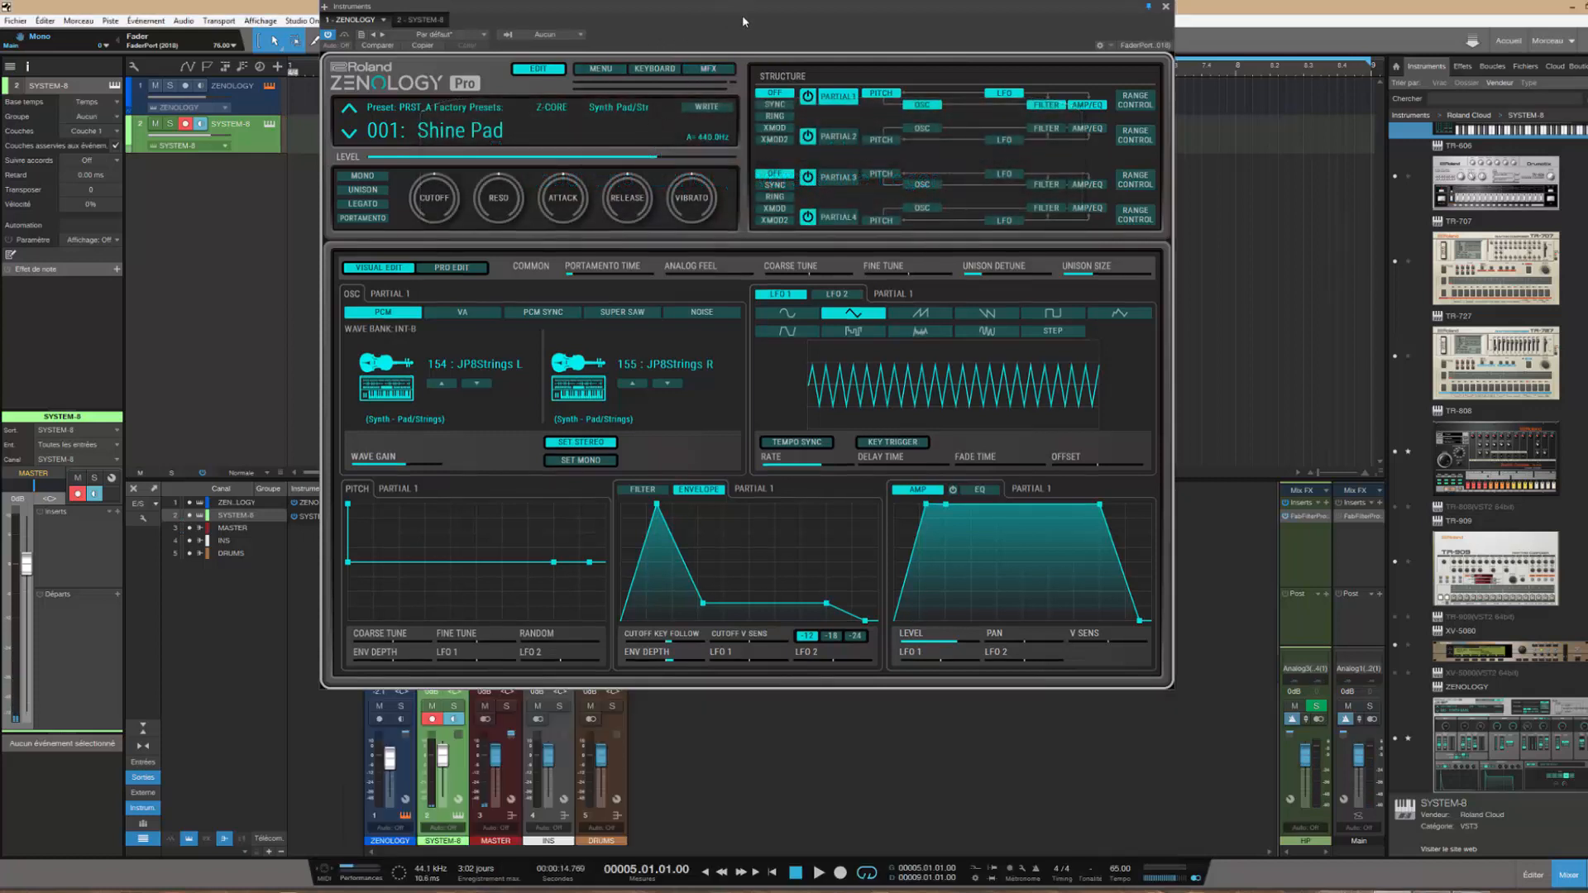
pyautogui.moveTo(742, 19); pyautogui.dragTo(781, 36)
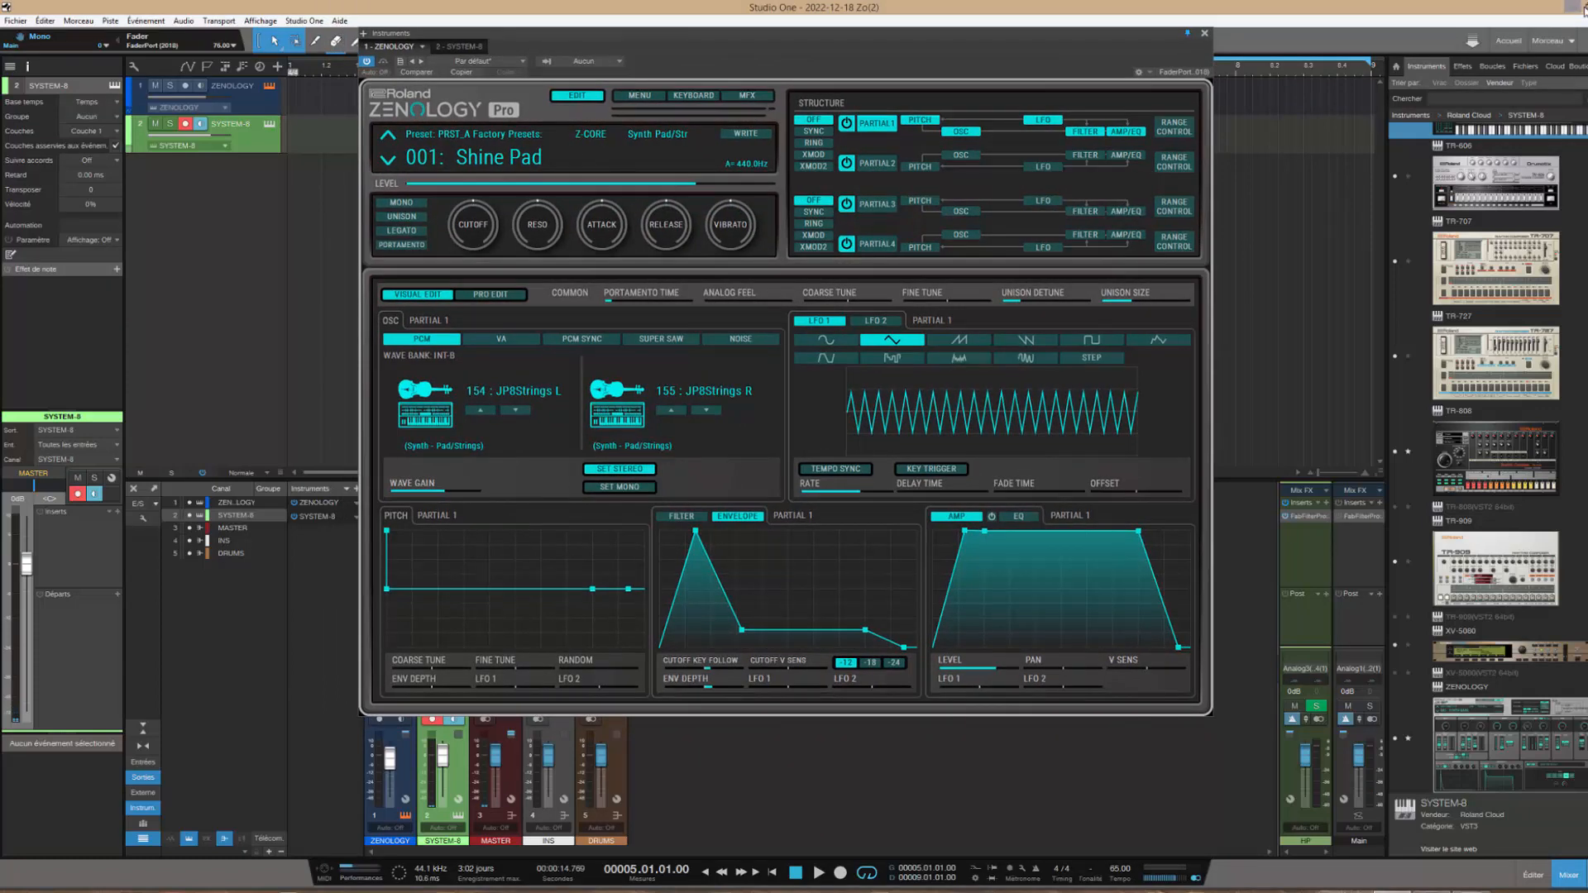
pyautogui.click(1571, 8)
pyautogui.moveTo(828, 43); pyautogui.dragTo(842, 64)
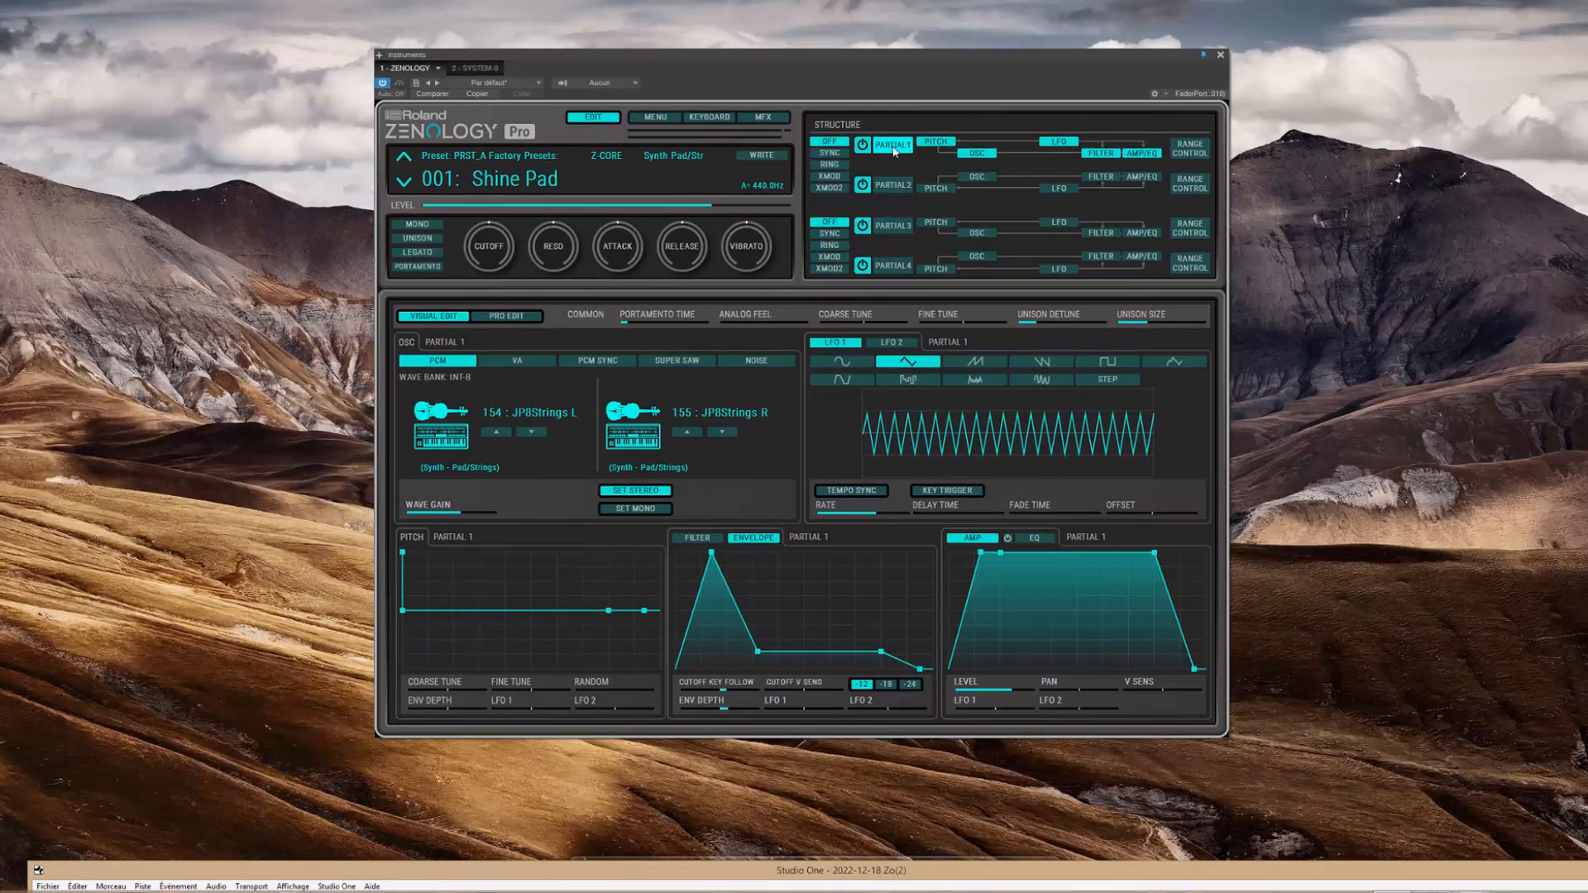
# Switch off Partials 2, 3 and 4 so only Partial 1 sounds, and minimise the Studio One window again
pyautogui.click(862, 185)
pyautogui.click(862, 225)
pyautogui.click(863, 266)
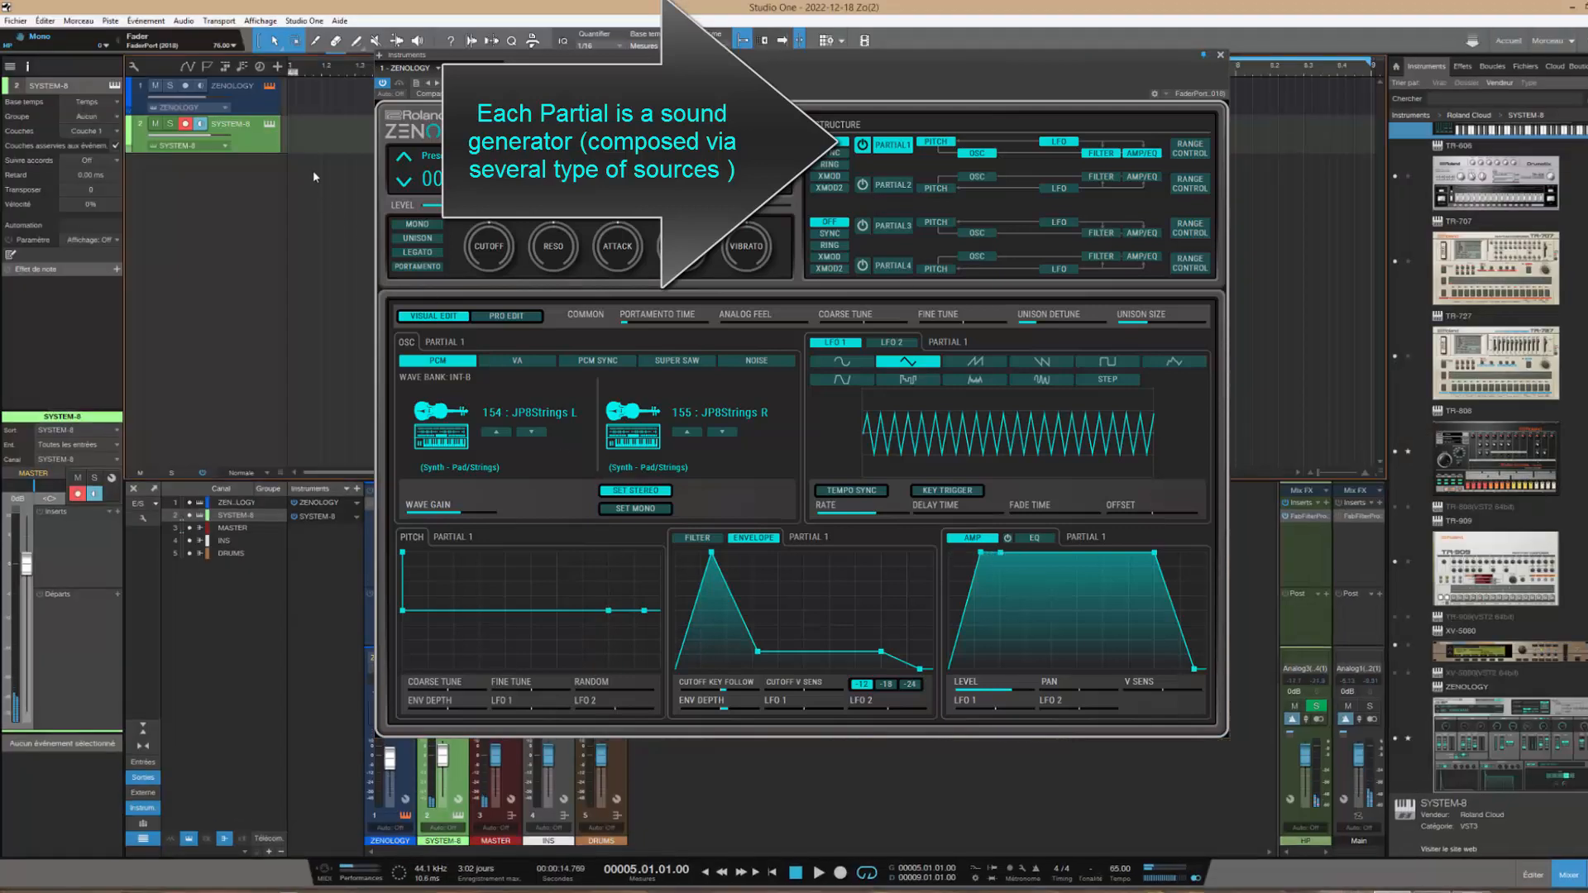
pyautogui.click(1552, 8)
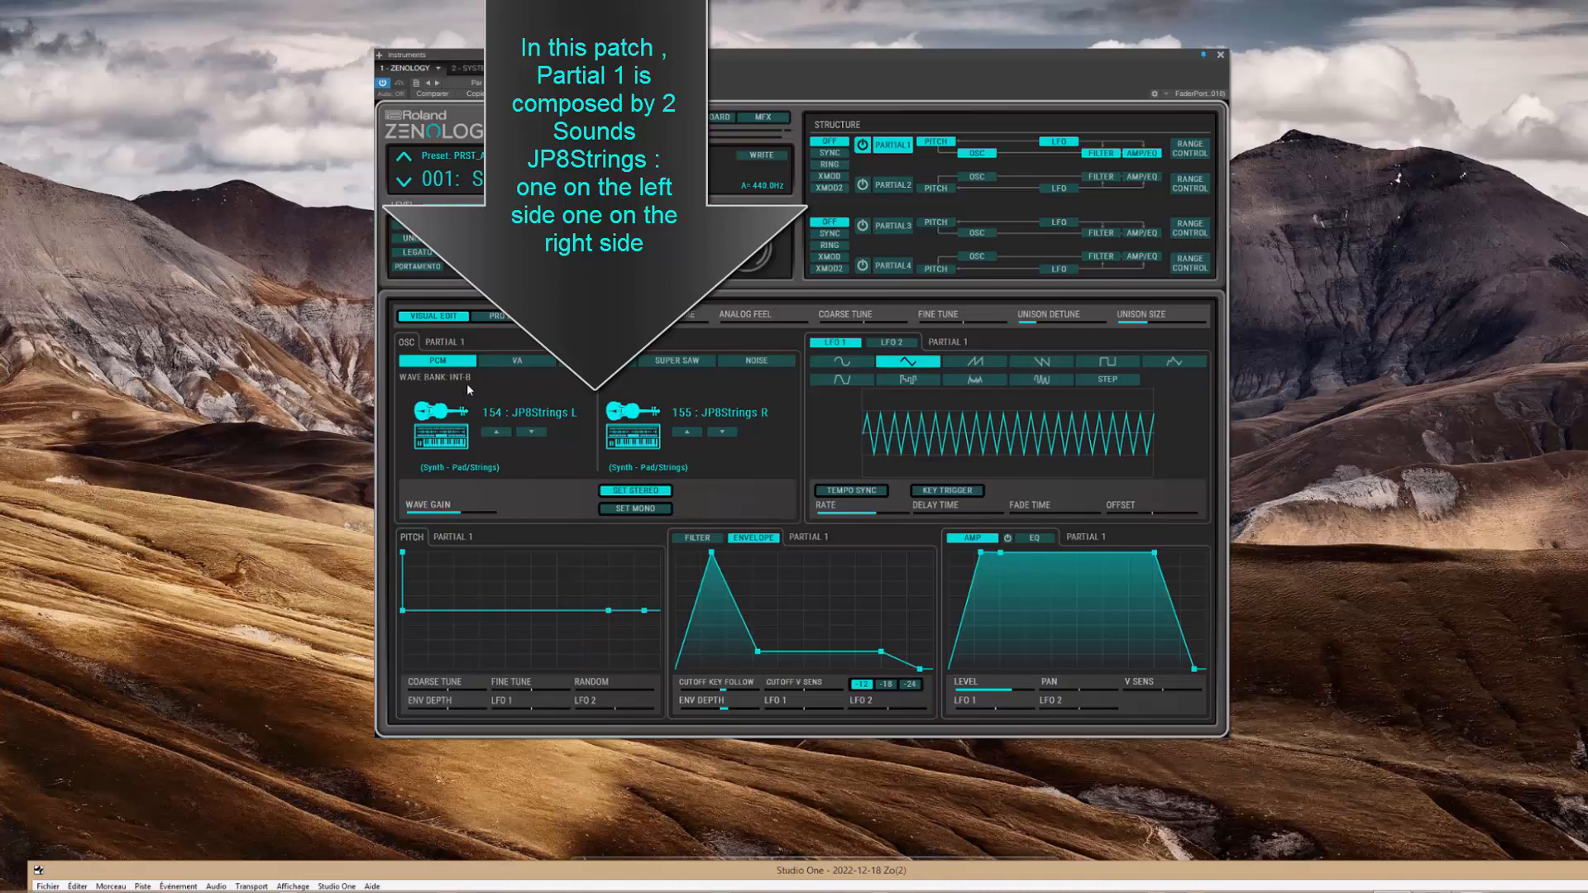
# Look through the wave banks available to Partial 1, and inspect the oscillator waves of Partials 2, 3 and 4 in turn
pyautogui.click(534, 414)
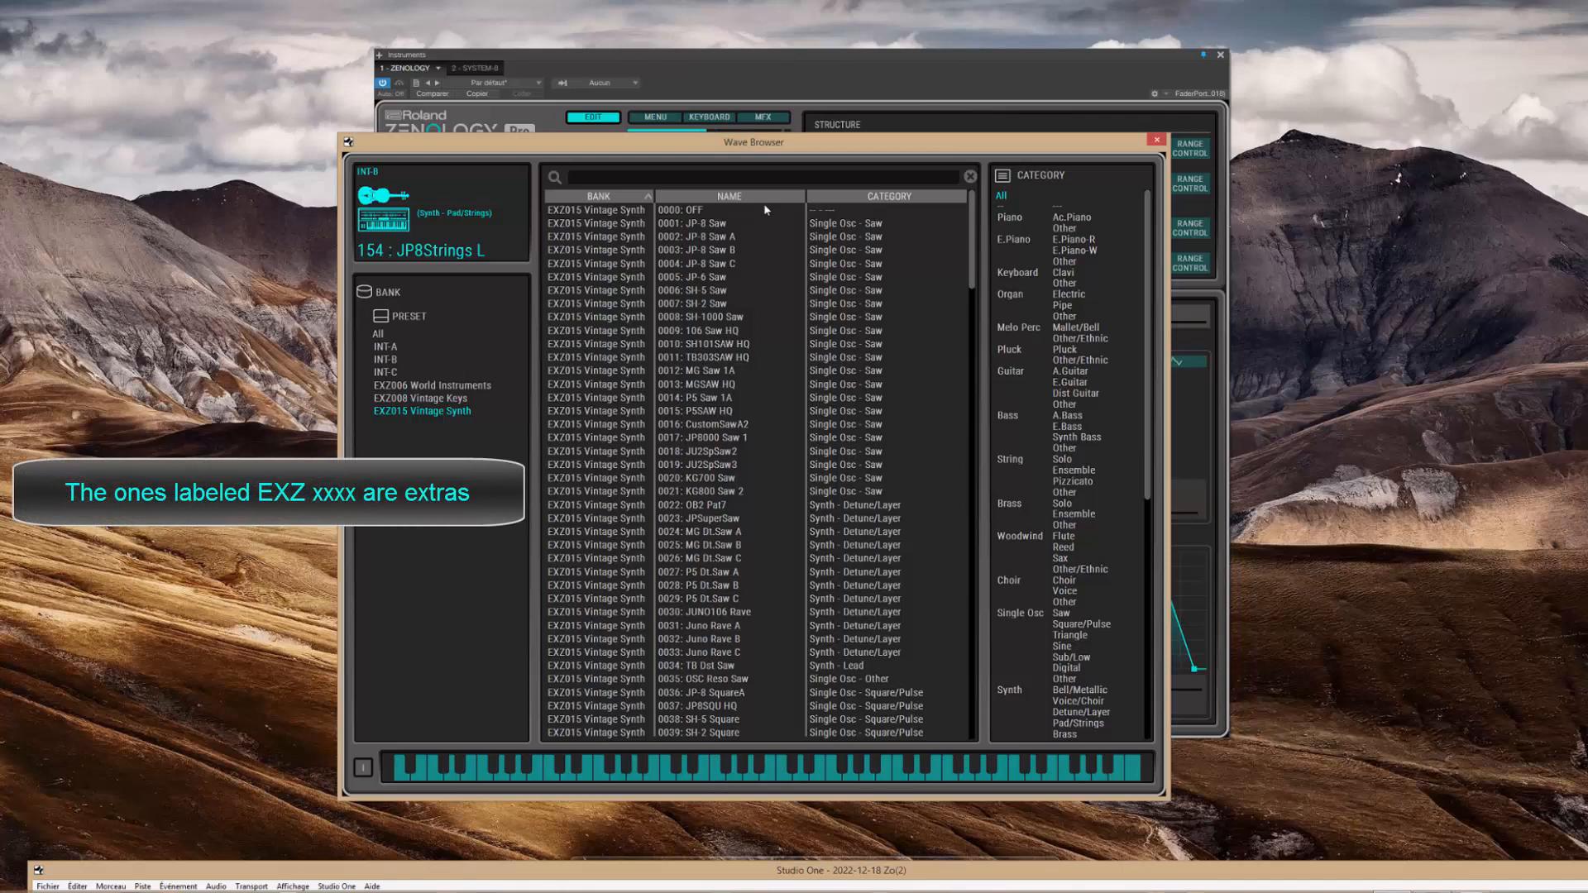
pyautogui.click(1156, 139)
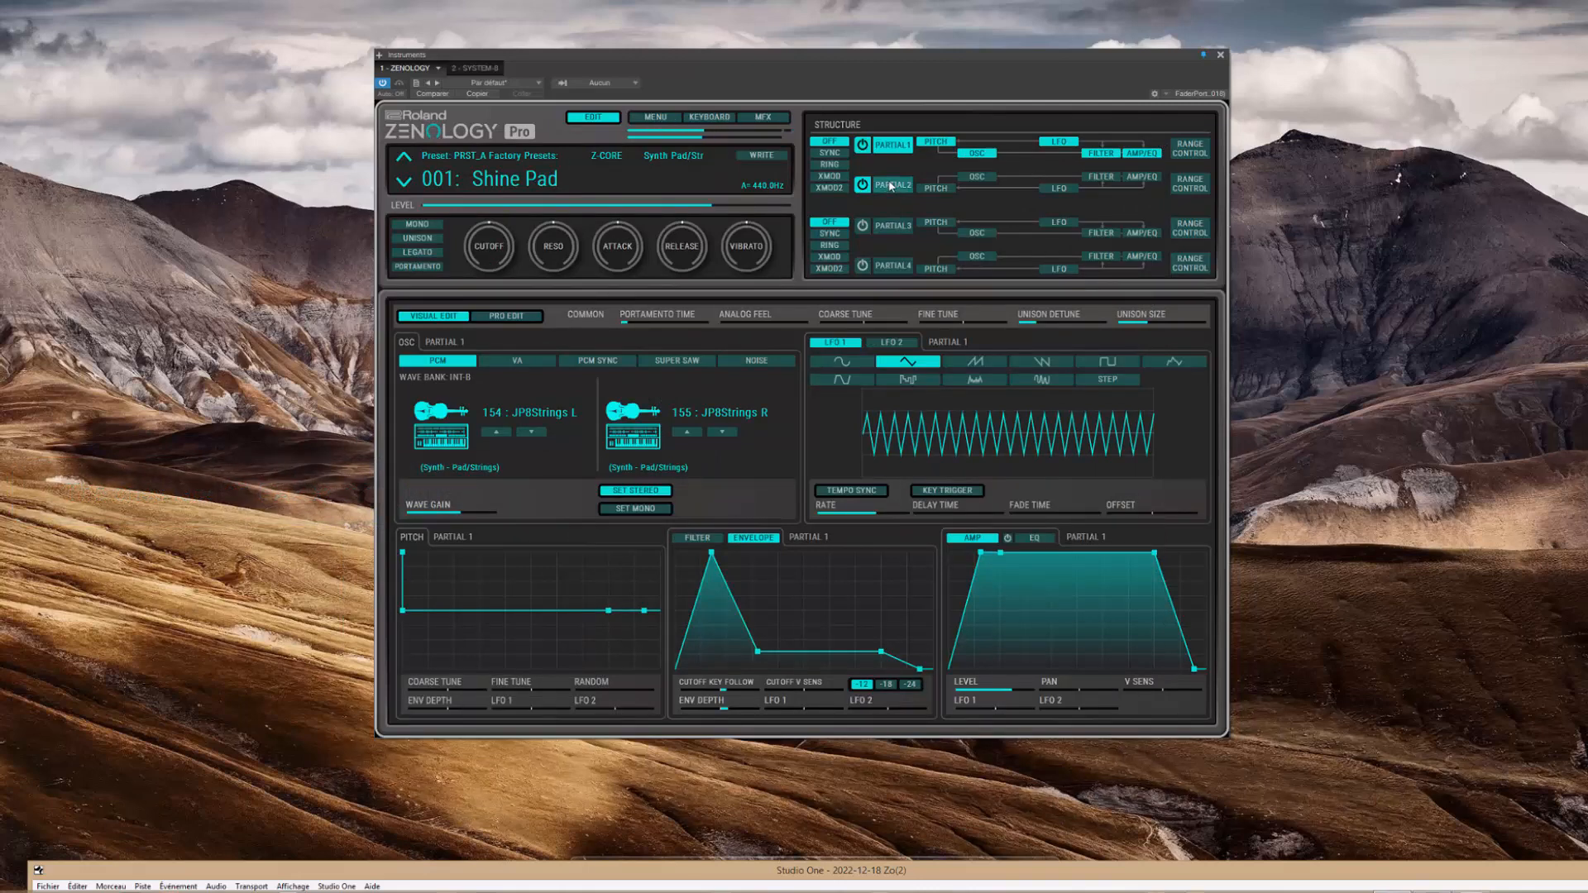
pyautogui.click(890, 185)
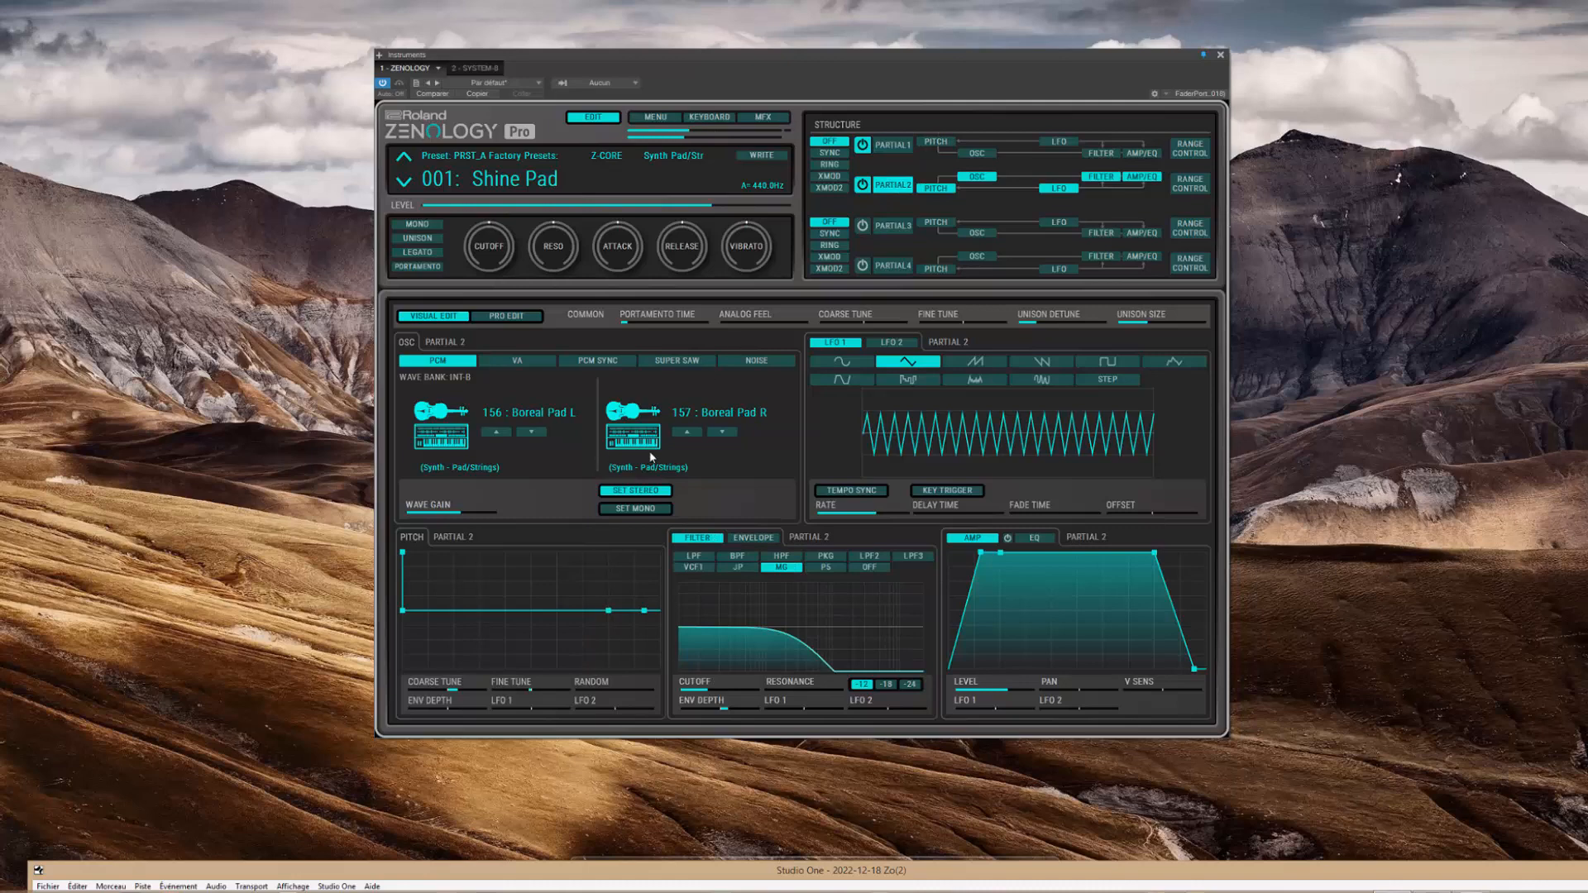
pyautogui.click(895, 227)
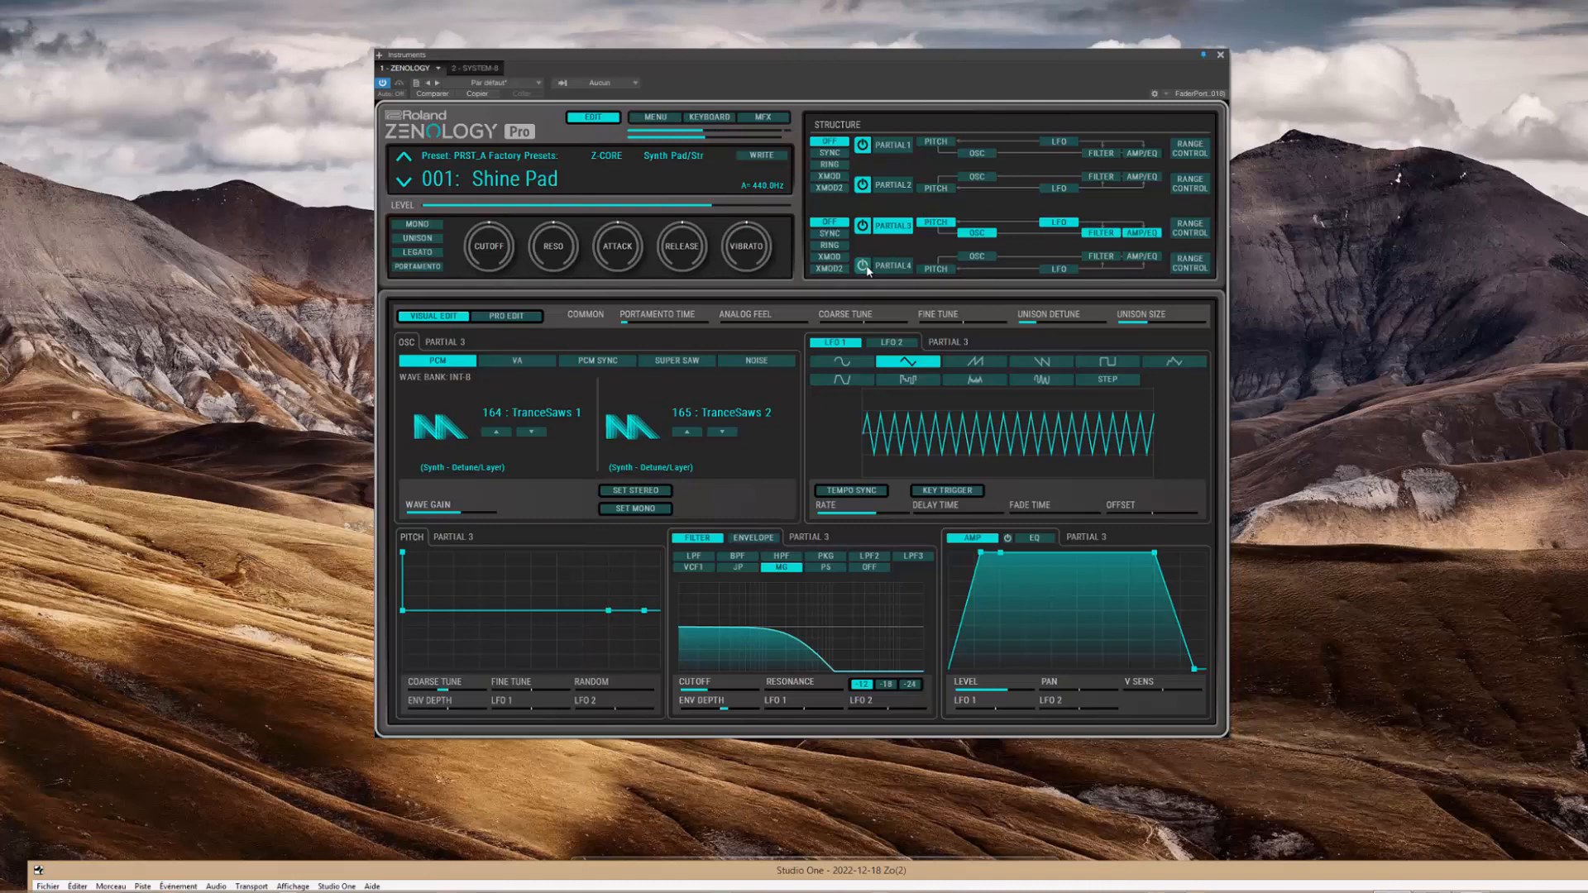
pyautogui.click(892, 266)
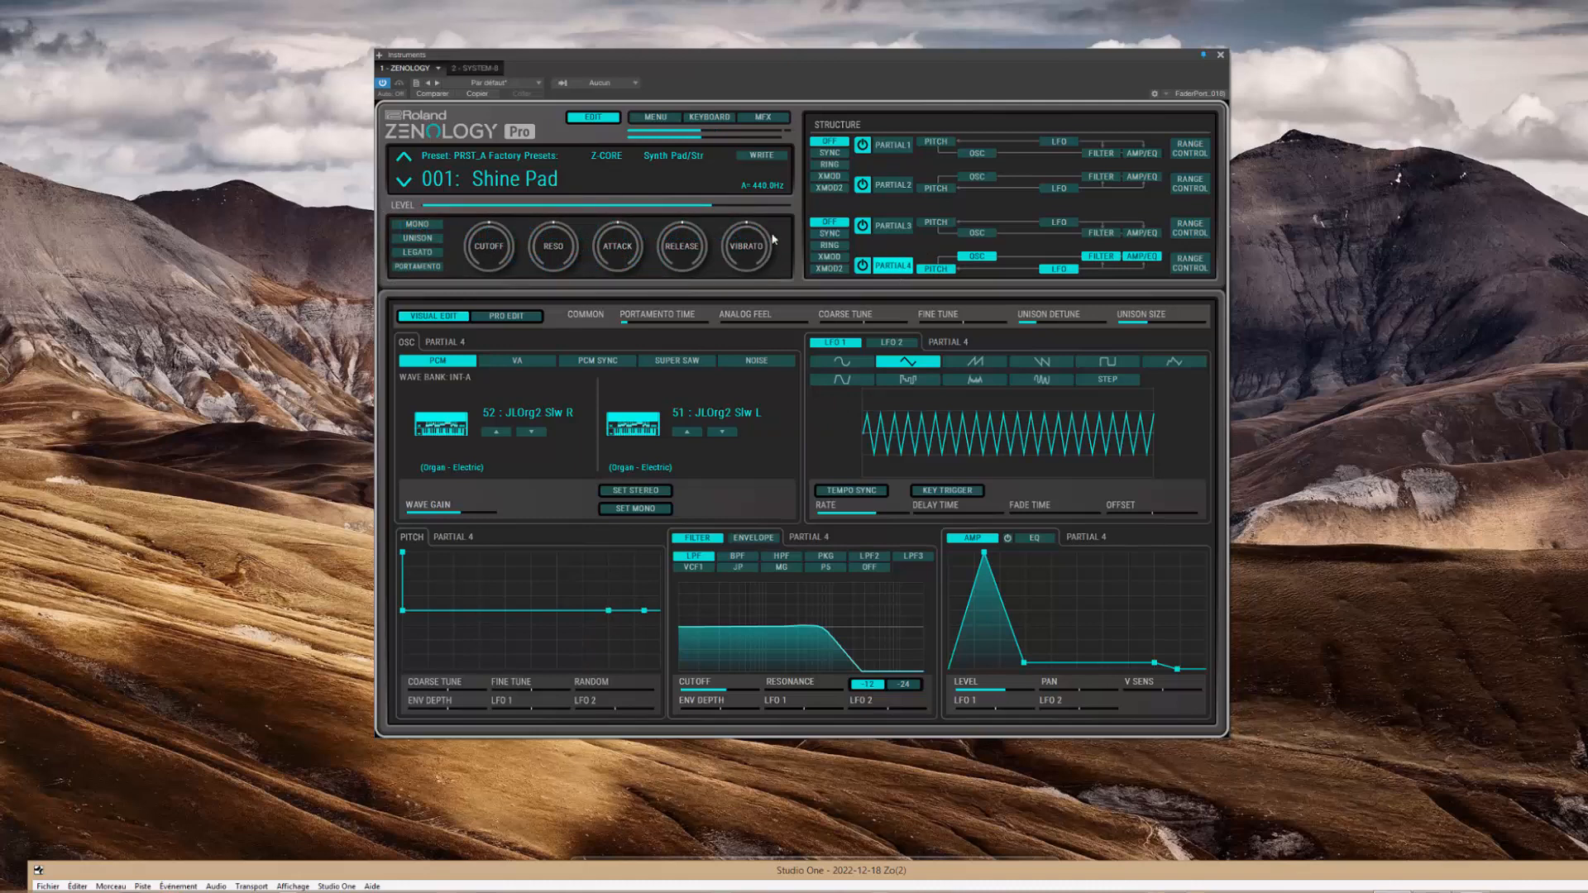
# Load tone 148: INITIAL TONE from the User bank and display Partial 1 for editing
pyautogui.click(509, 185)
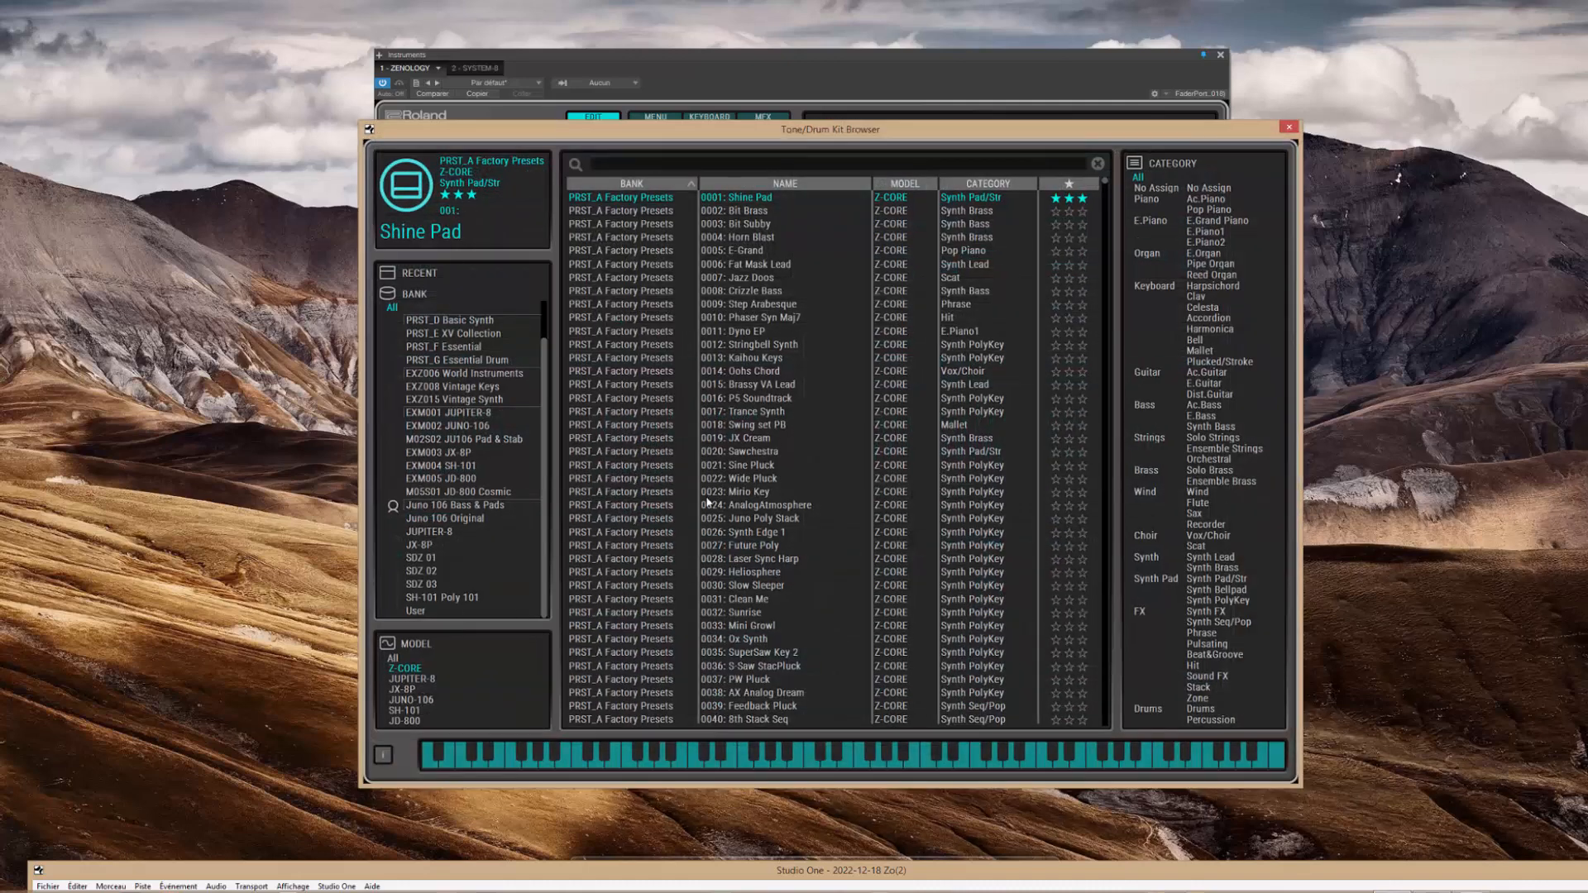
pyautogui.click(416, 611)
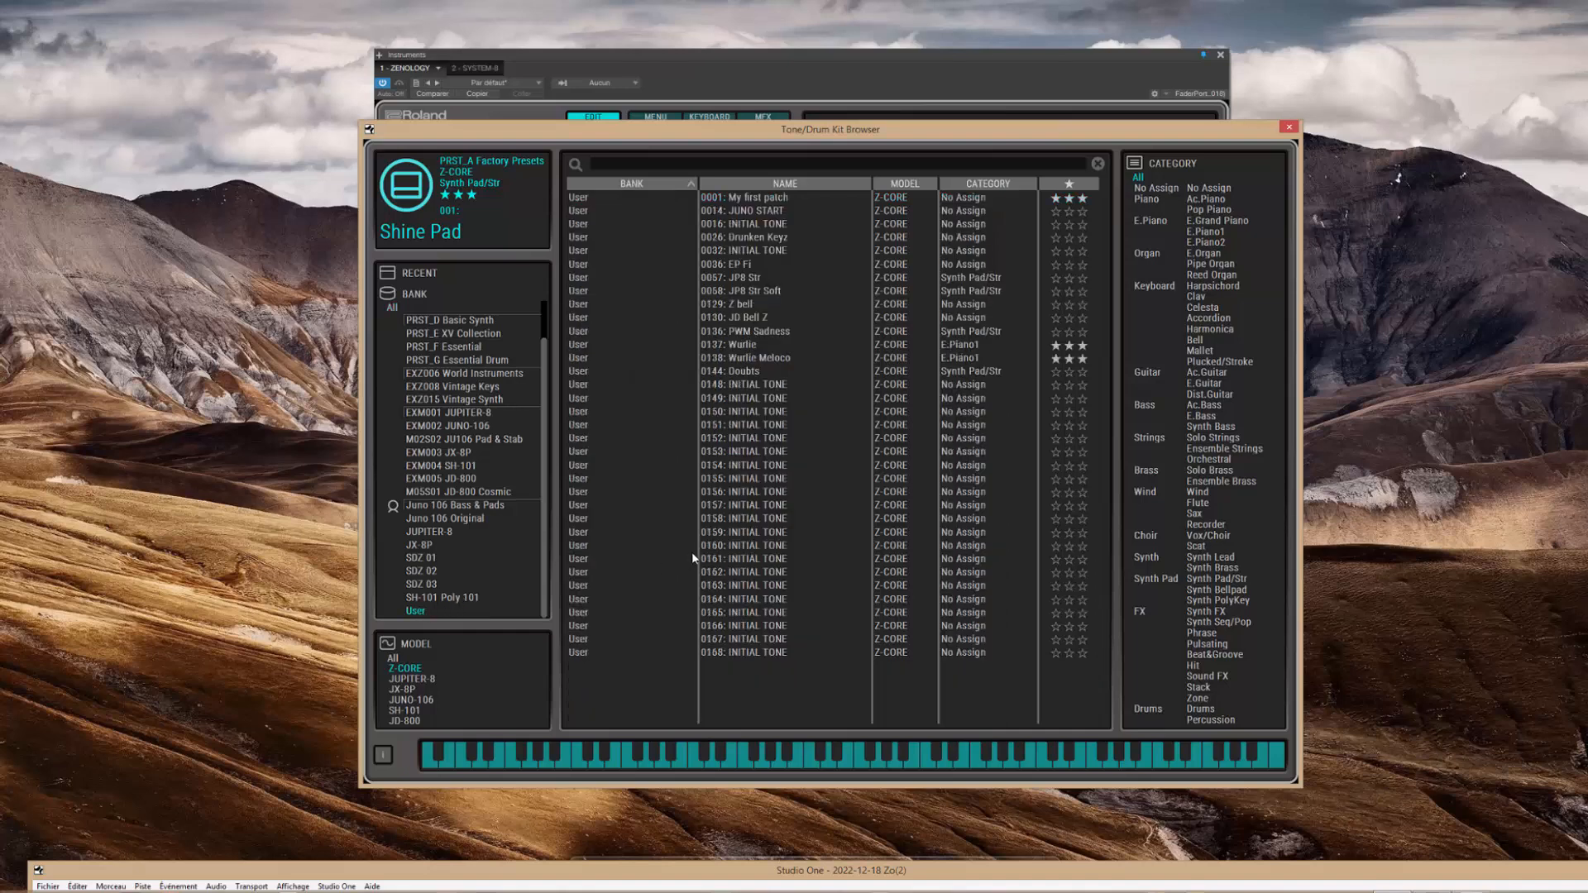
pyautogui.doubleClick(768, 386)
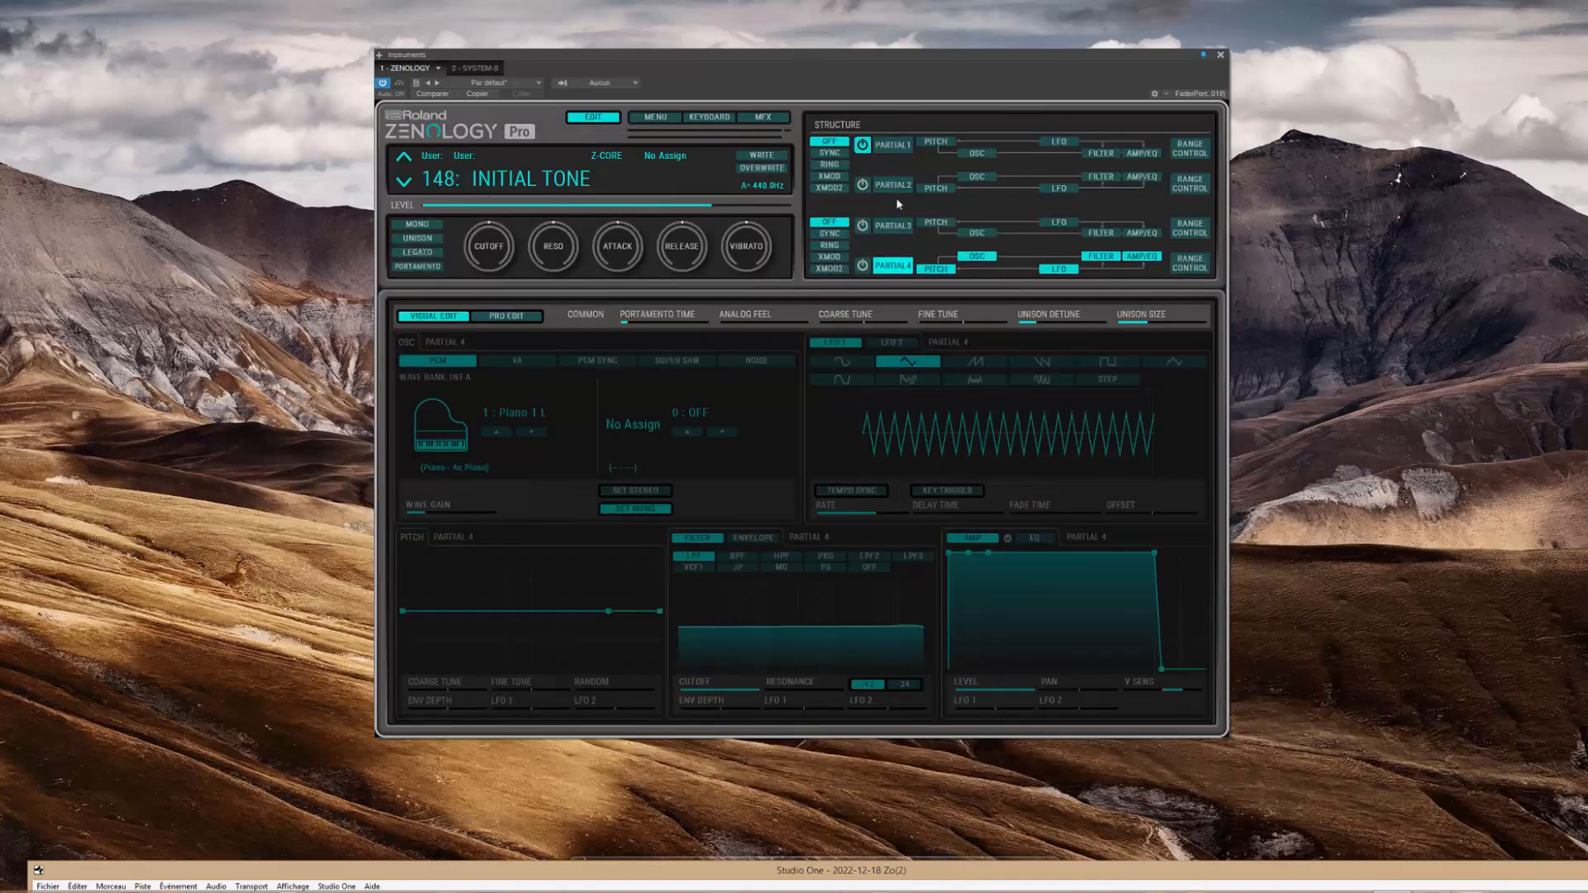
pyautogui.click(892, 145)
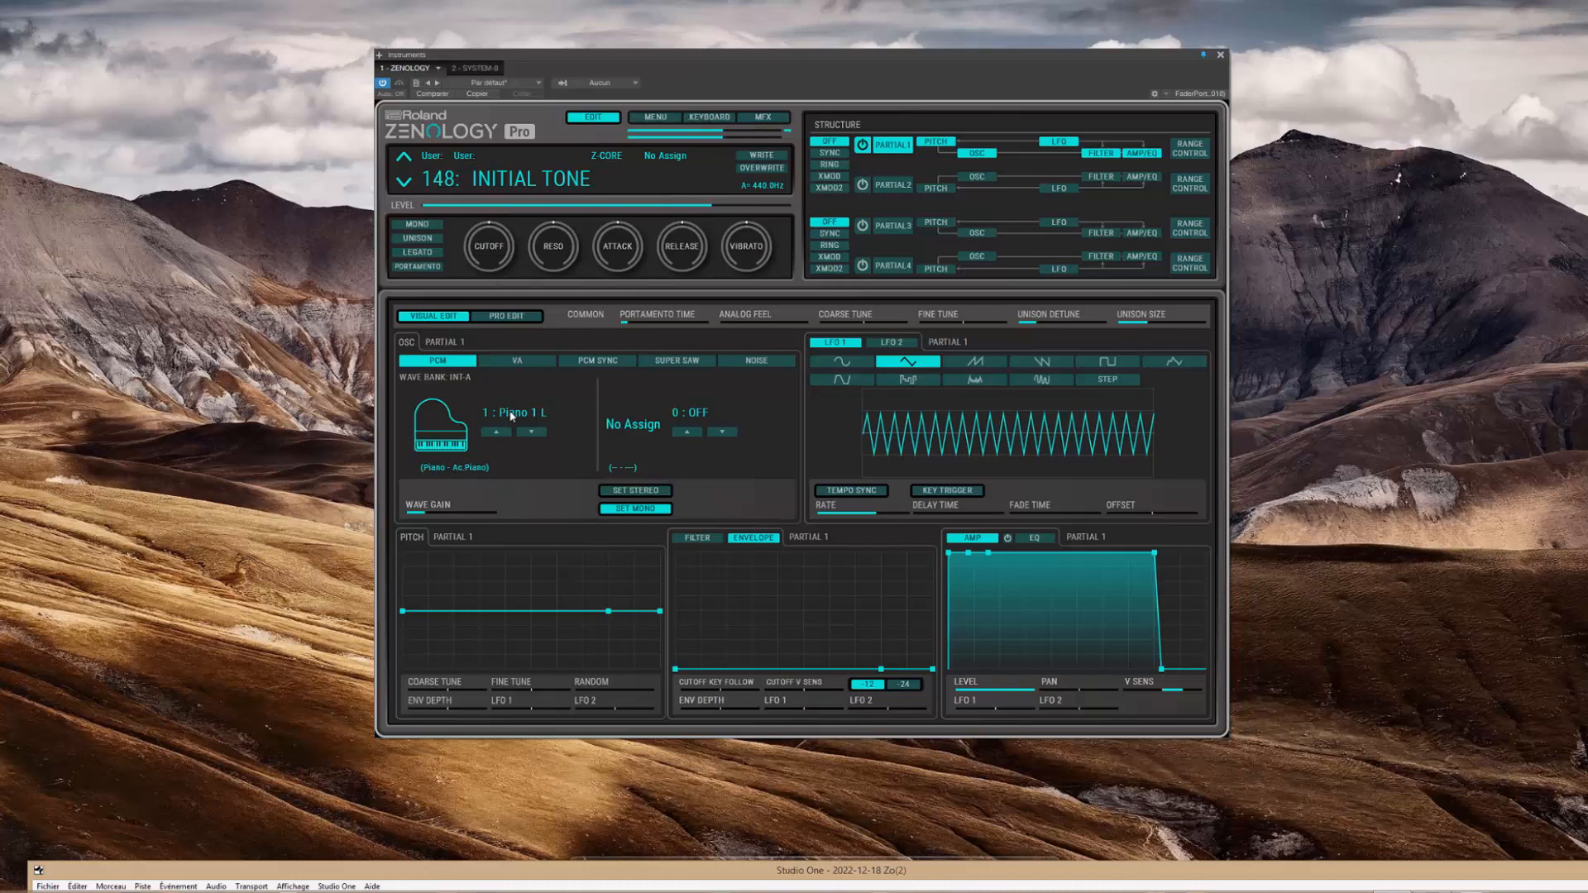
# Arm the ZENOLOGY track in the main Studio One window, then minimise that window
pyautogui.doubleClick(1353, 870)
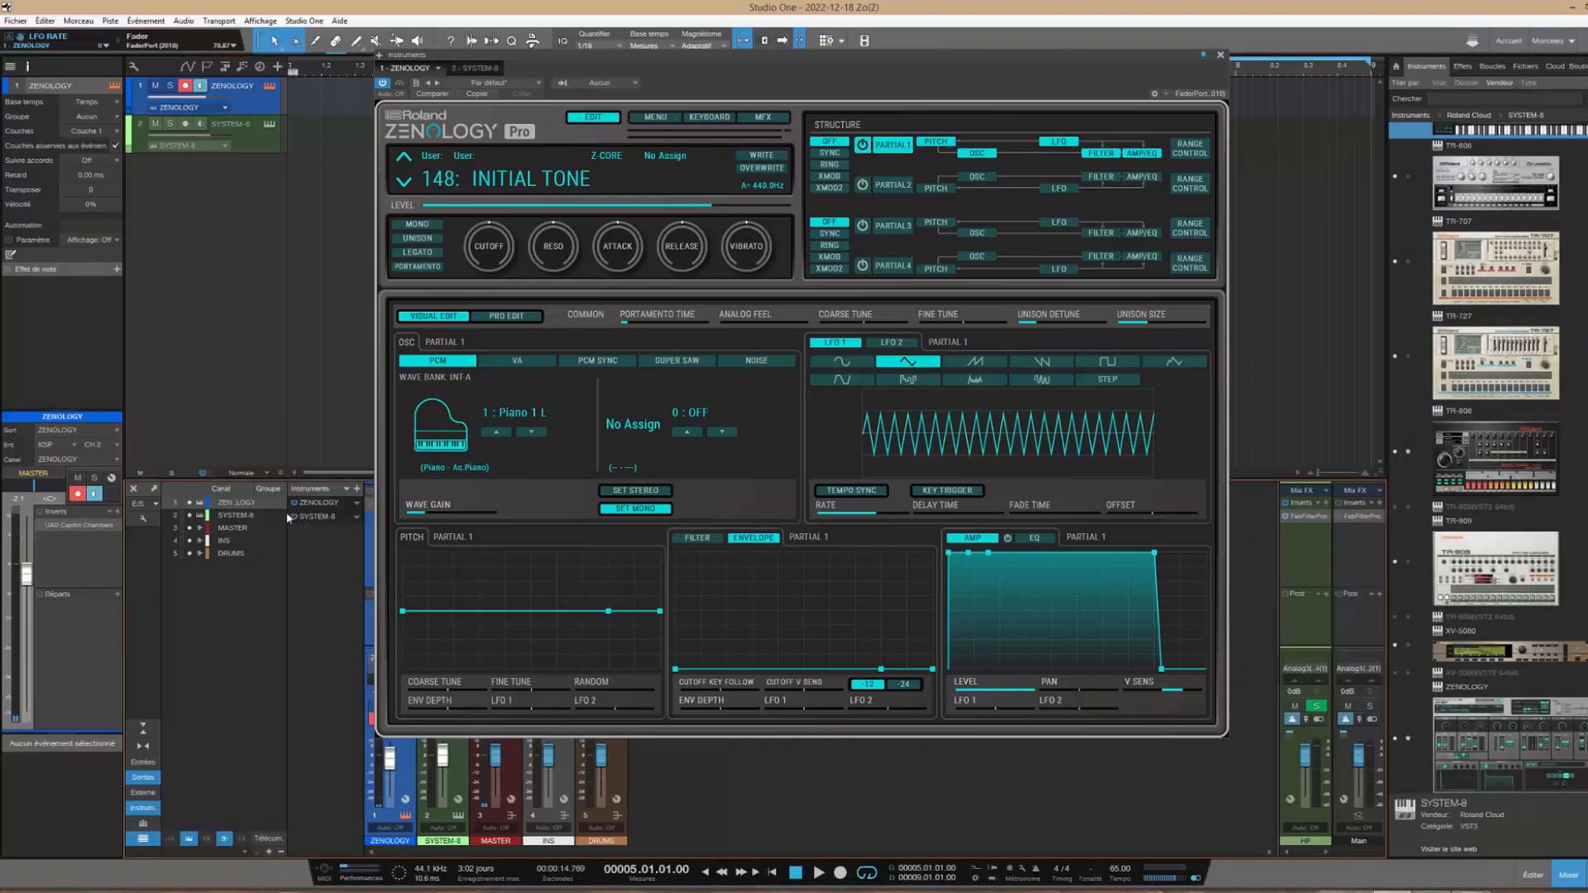
pyautogui.click(1585, 7)
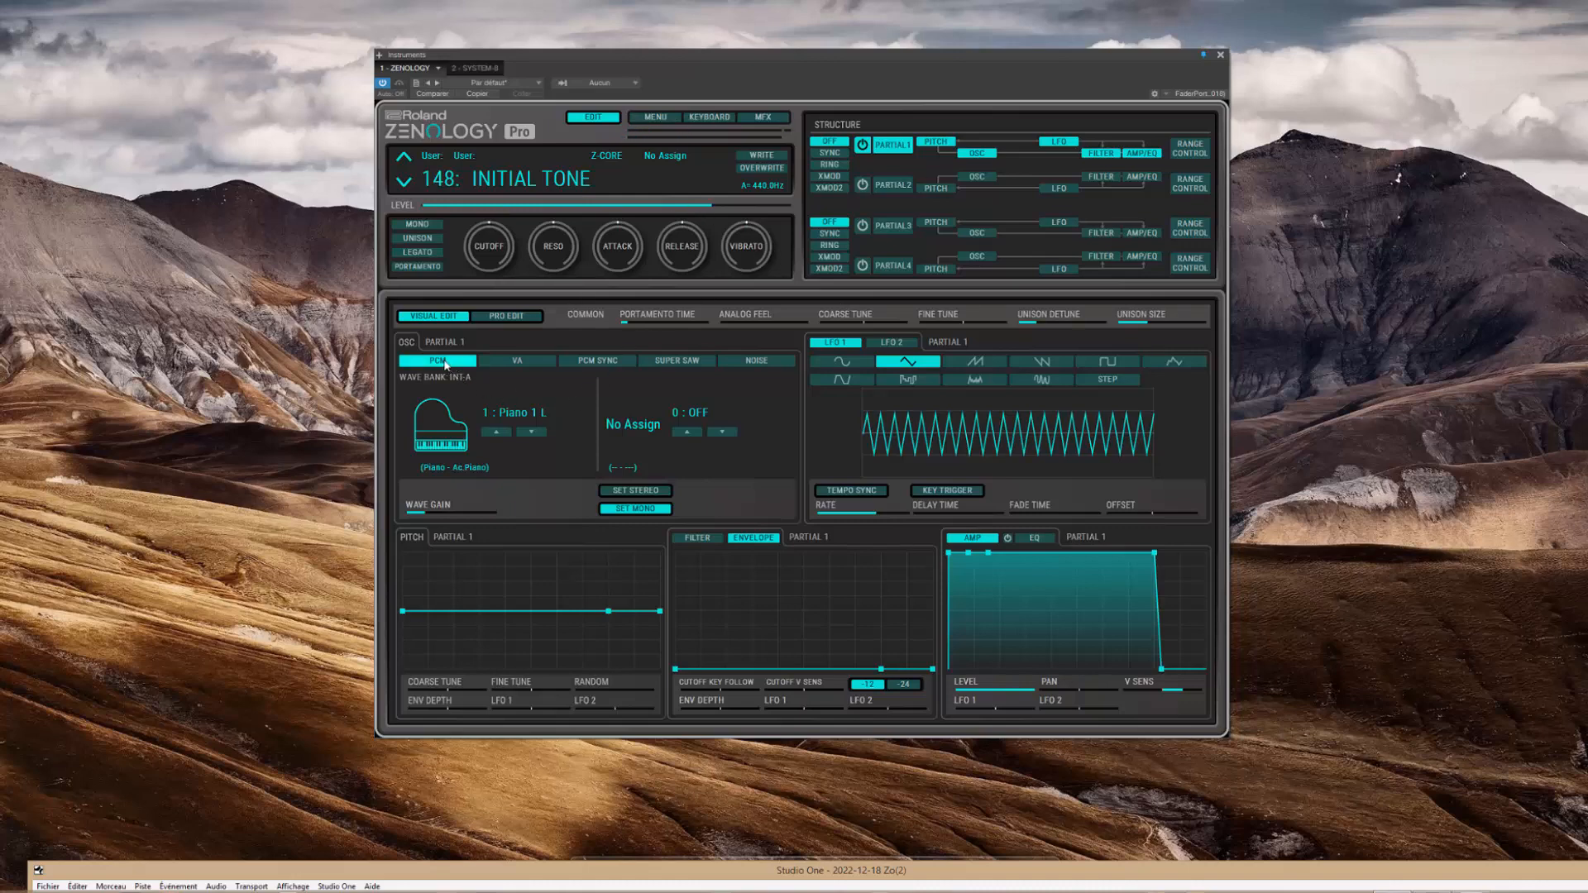
# Set Partial 1's oscillator to VA and try the square, triangle and sine waves, finishing on the square wave
pyautogui.click(516, 362)
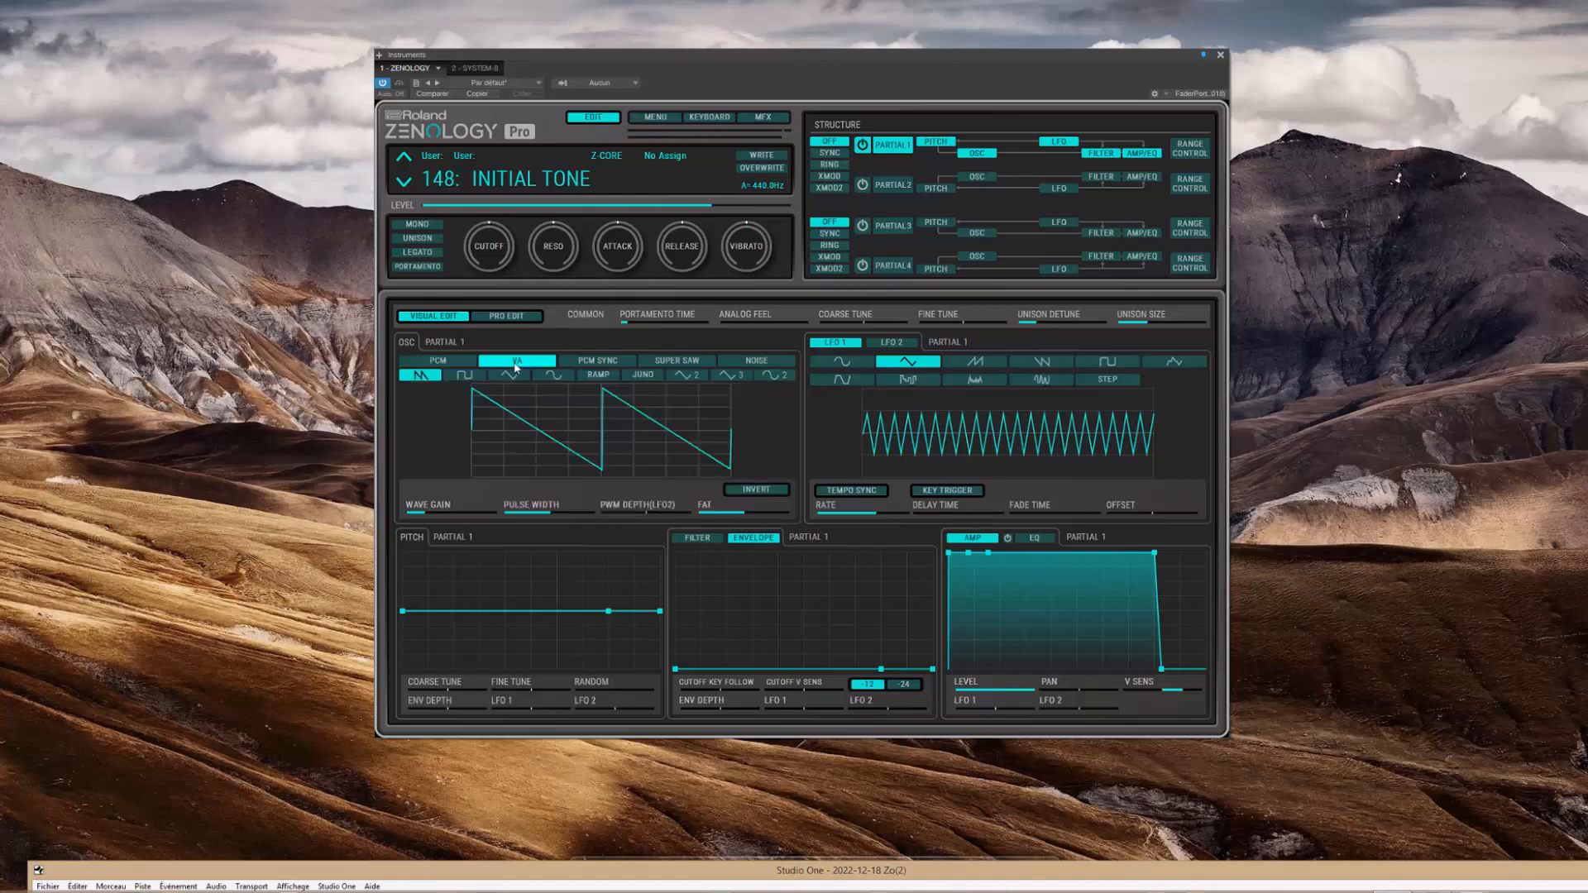
pyautogui.click(463, 376)
pyautogui.click(509, 375)
pyautogui.click(552, 375)
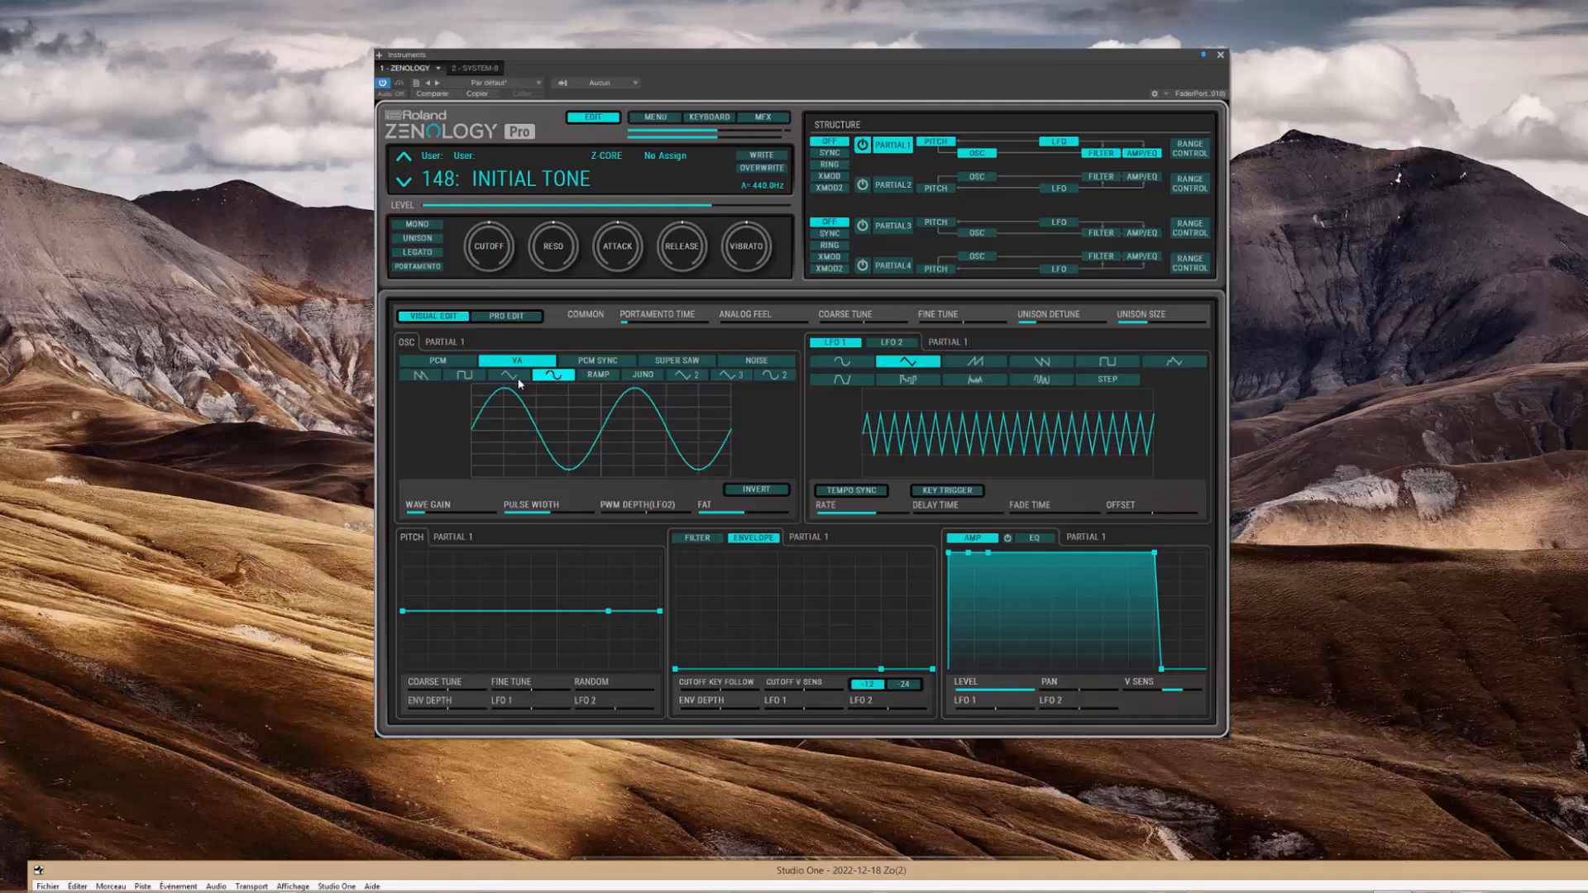
pyautogui.click(517, 377)
pyautogui.click(462, 376)
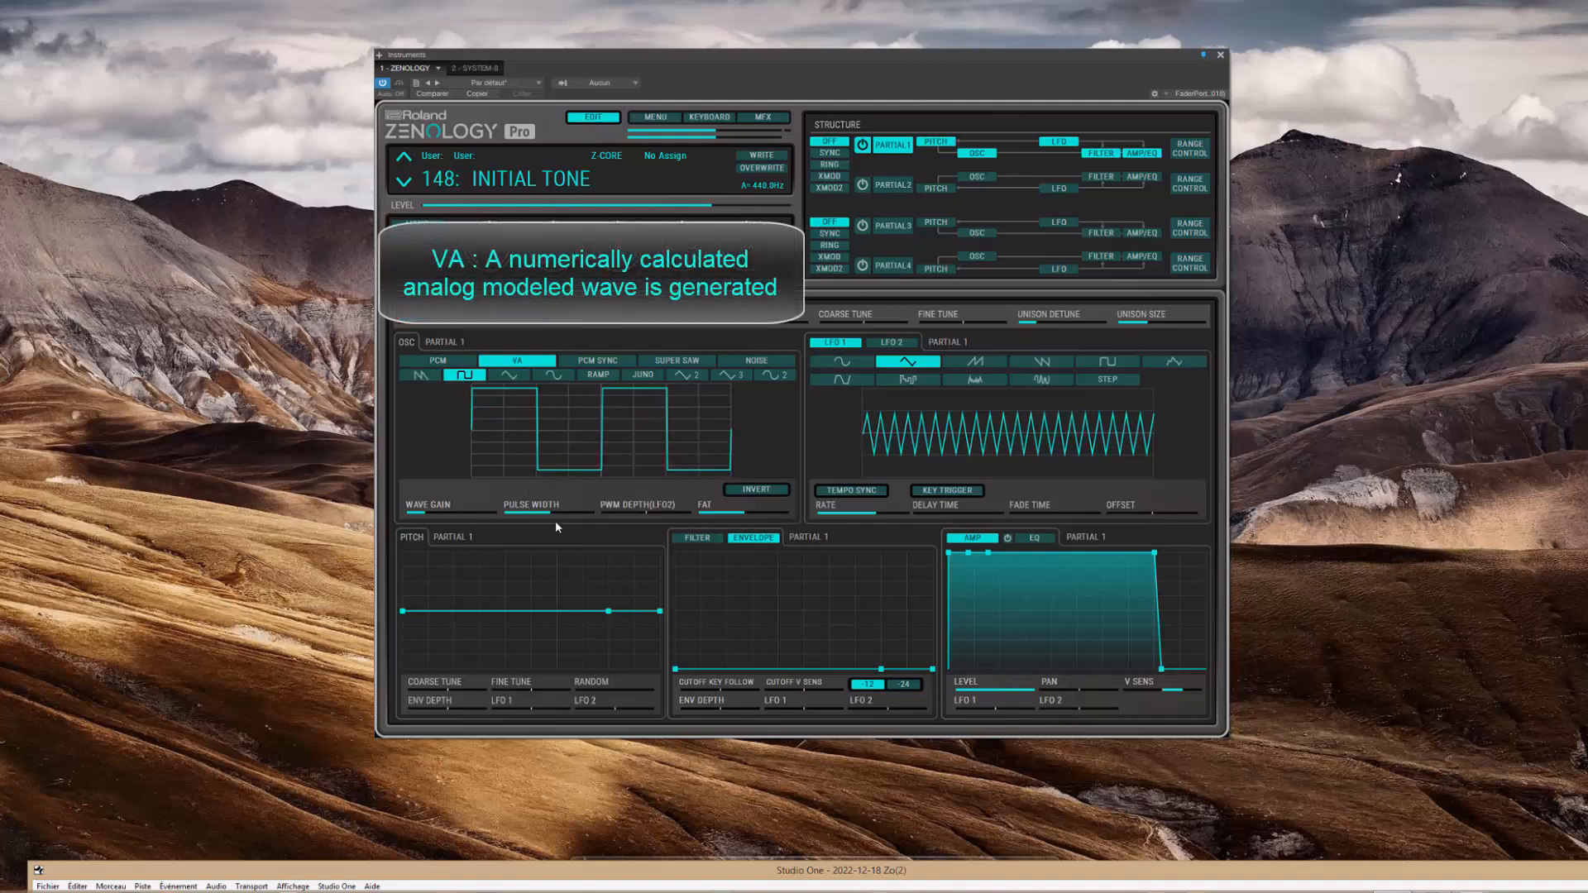
# Compare the saw and square waves while varying the pulse width, leaving the square wave with a narrower pulse
pyautogui.moveTo(552, 514)
pyautogui.mouseDown()
pyautogui.moveTo(496, 514)
pyautogui.moveTo(551, 520)
pyautogui.mouseUp()
pyautogui.click(420, 375)
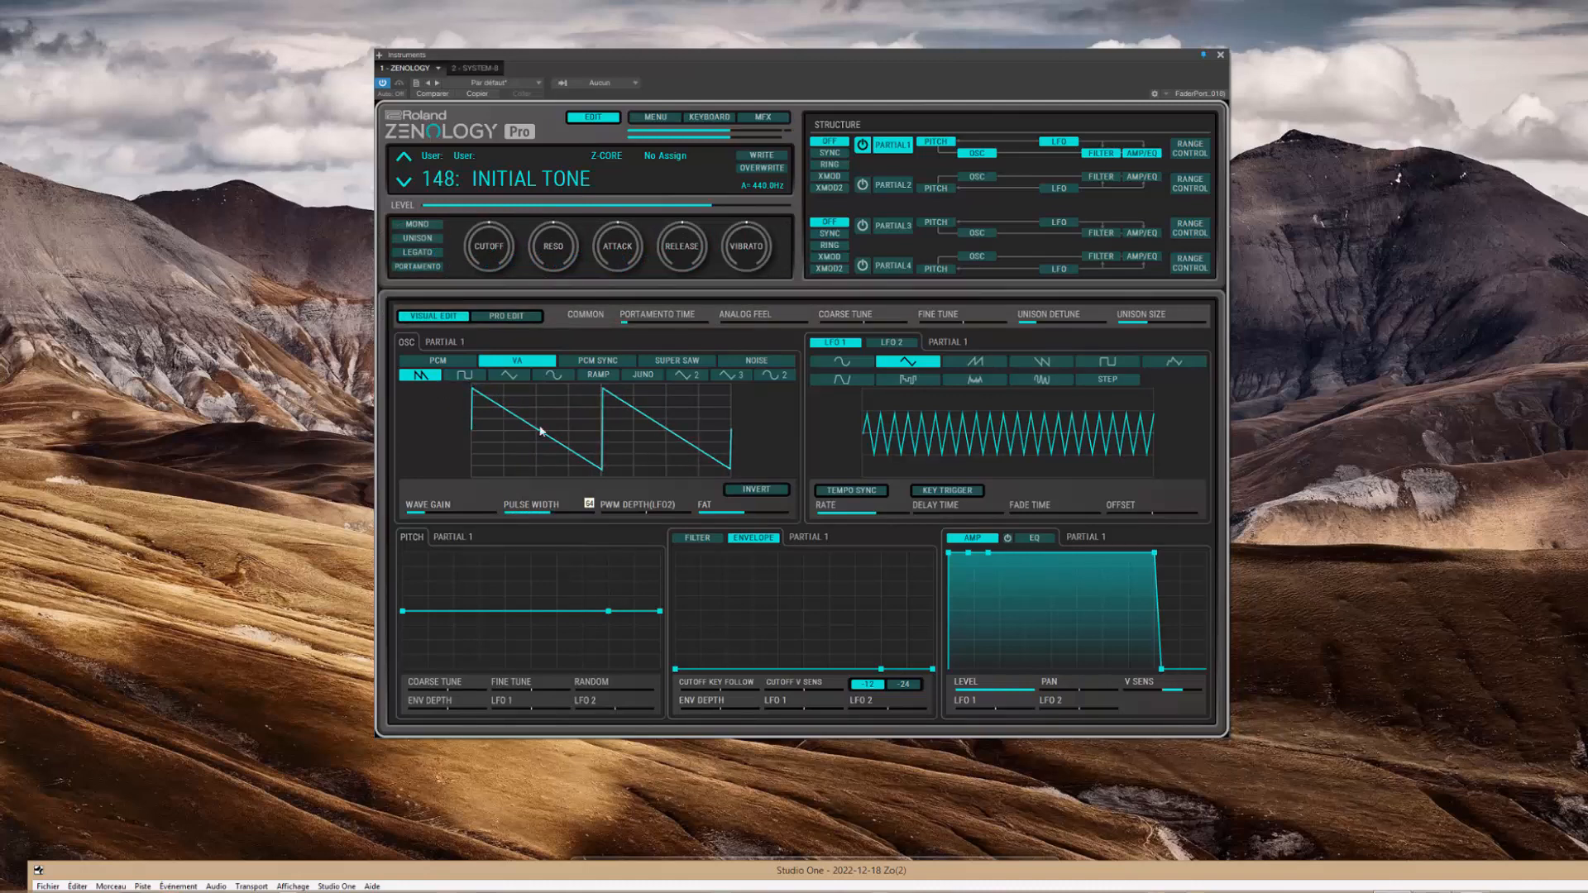
pyautogui.click(464, 375)
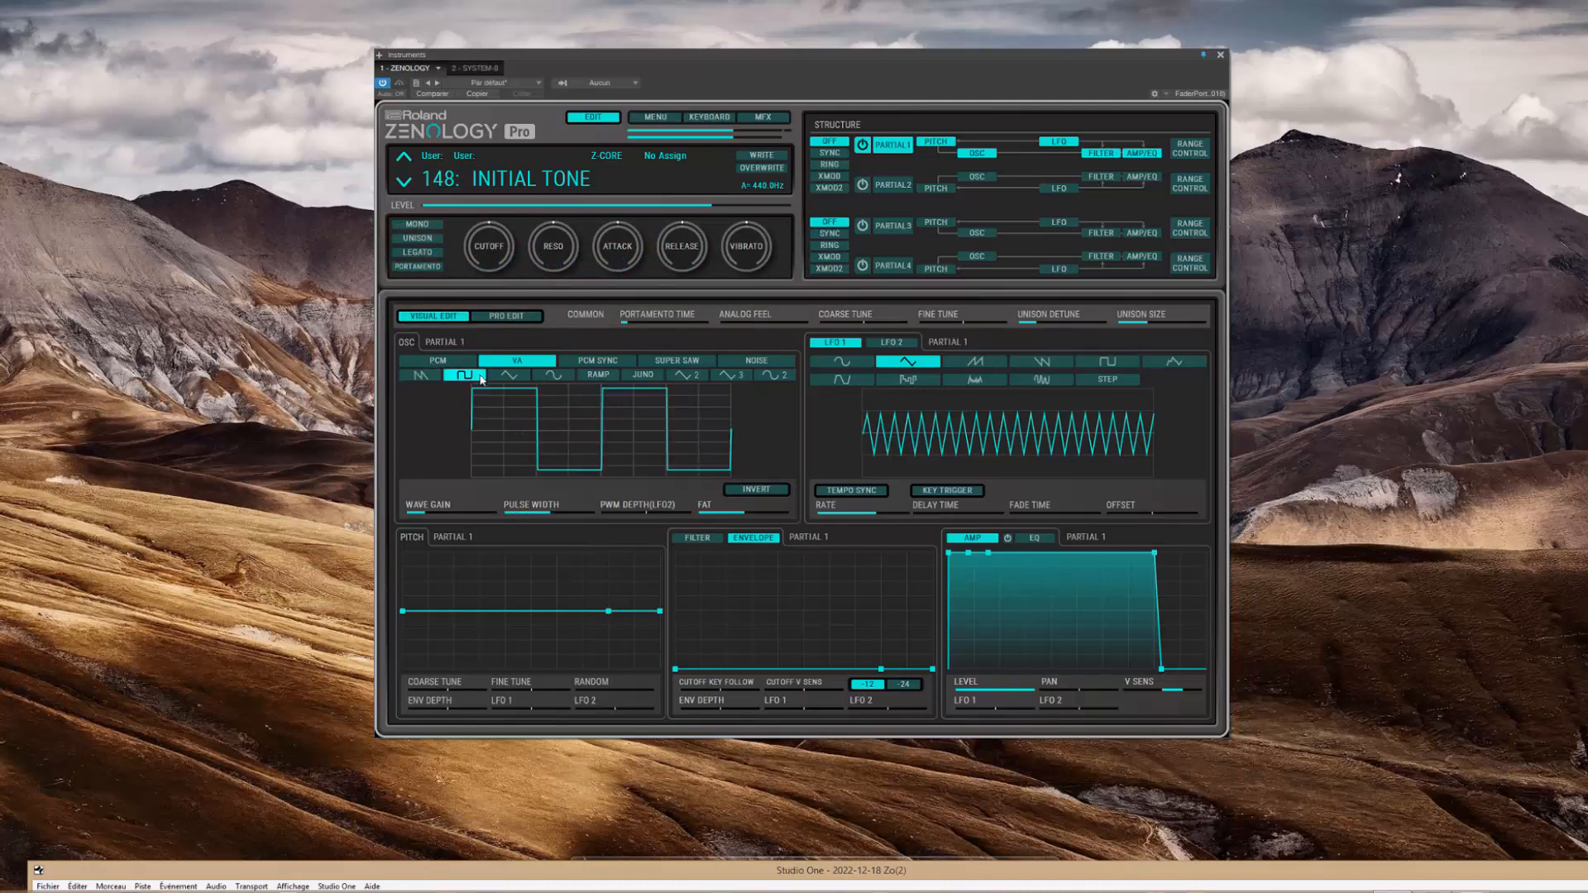
pyautogui.moveTo(550, 514)
pyautogui.mouseDown()
pyautogui.moveTo(529, 516)
pyautogui.moveTo(577, 517)
pyautogui.moveTo(501, 518)
pyautogui.moveTo(605, 518)
pyautogui.moveTo(533, 518)
pyautogui.mouseUp()
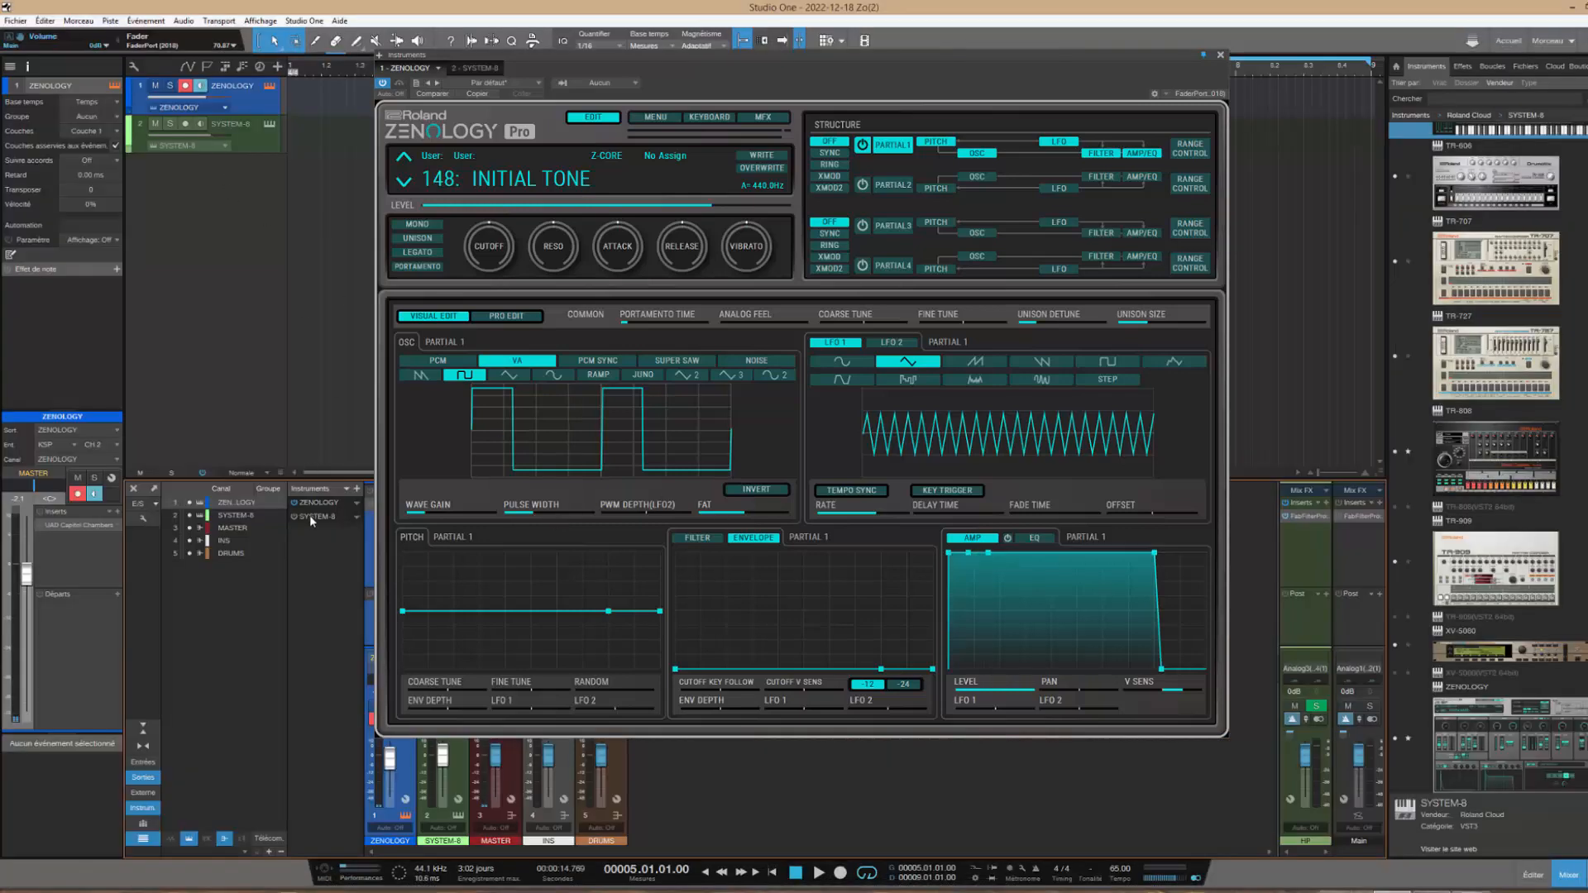
# Open the SYSTEM-8 instrument for comparison and bring the ZENOLOGY editor back to the front
pyautogui.click(310, 516)
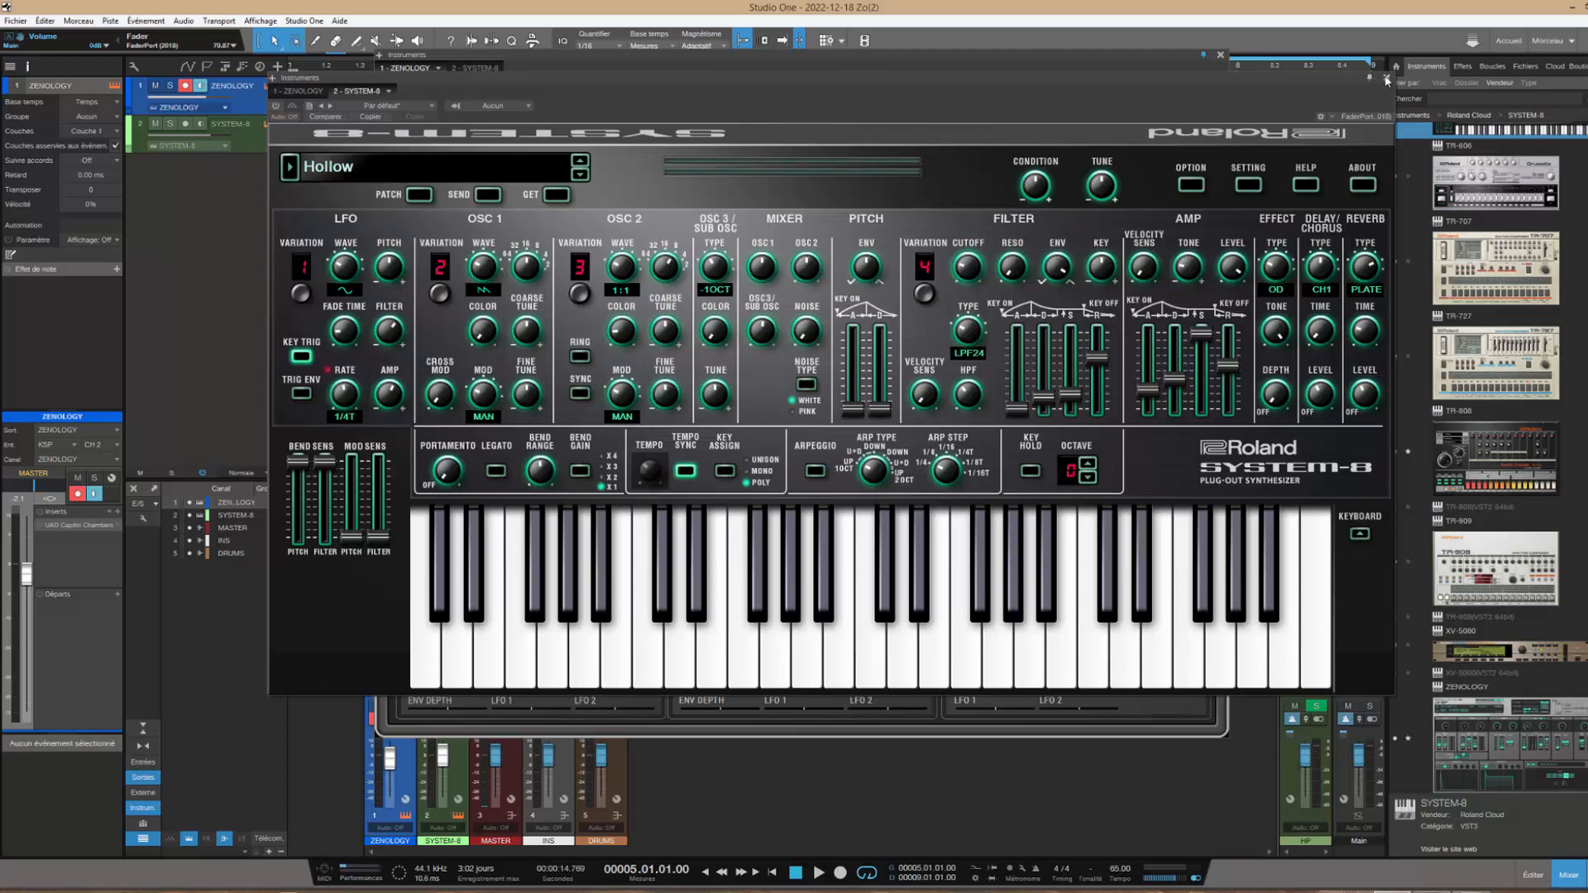
pyautogui.click(1152, 54)
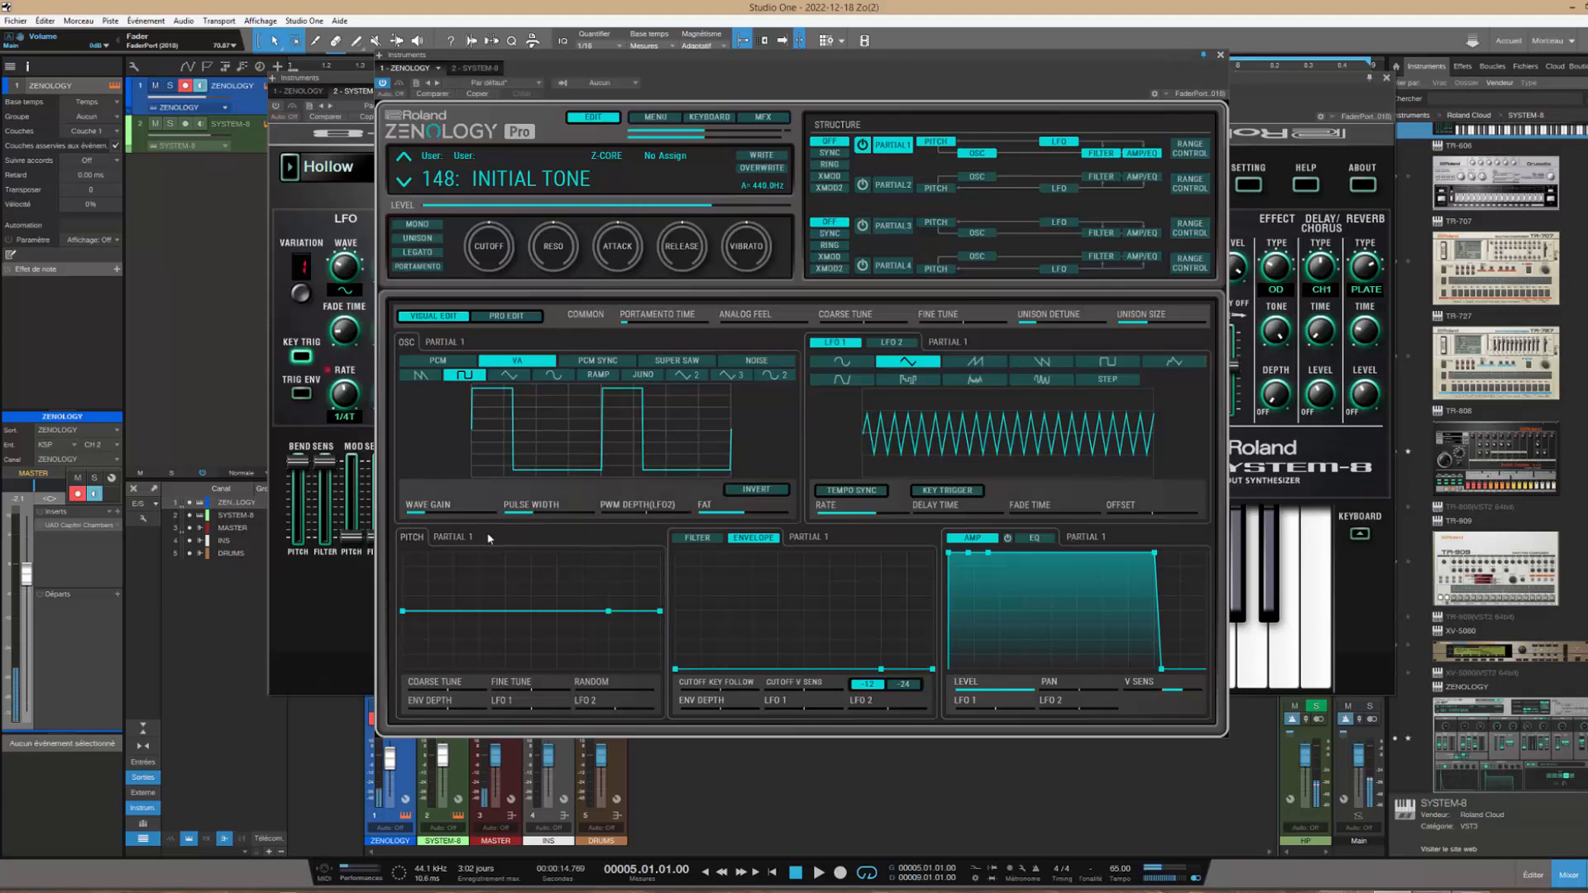
# Widen the square wave's pulse width, then try the triangle, sine and RAMP waves, varying the pulse width on RAMP
pyautogui.moveTo(534, 518); pyautogui.dragTo(543, 478)
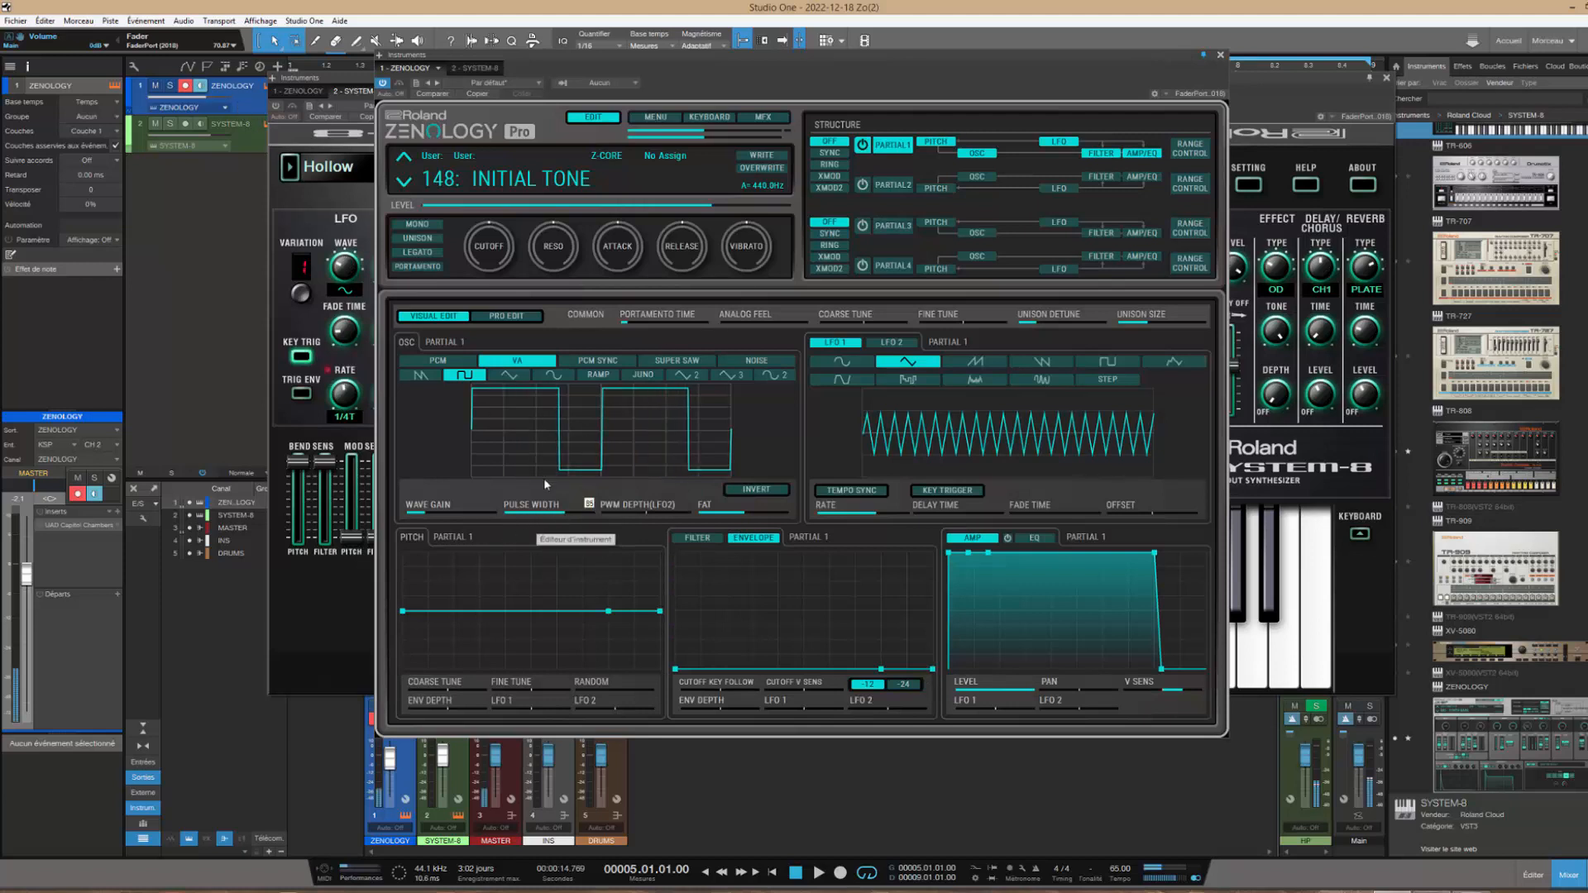
pyautogui.click(517, 375)
pyautogui.click(550, 376)
pyautogui.click(598, 376)
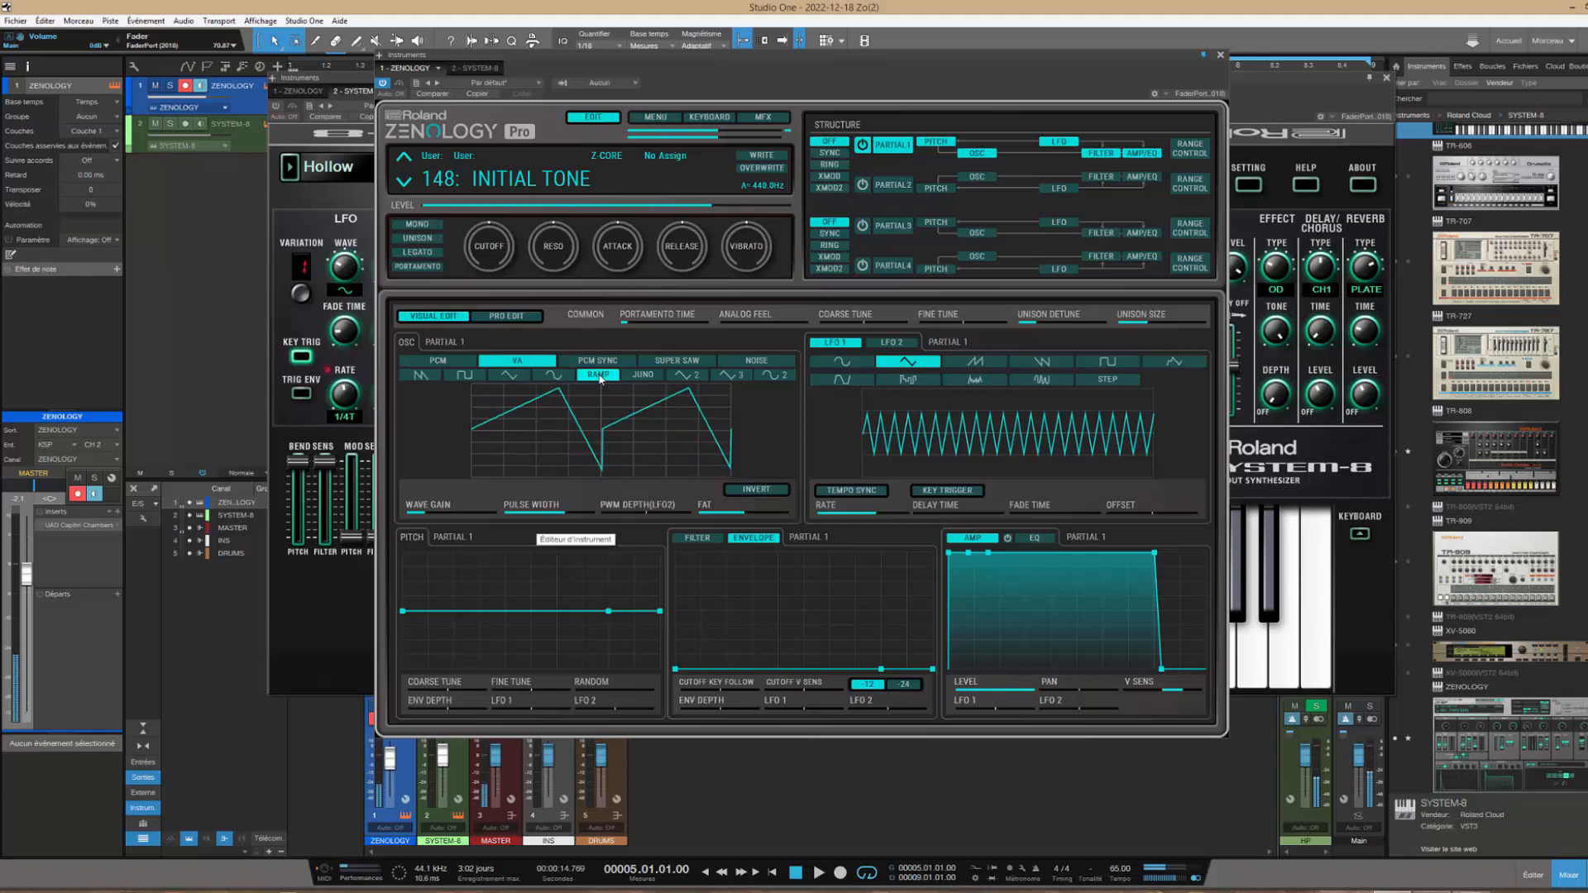
pyautogui.moveTo(561, 519); pyautogui.dragTo(649, 408)
# Select the JUNO wave for the VA oscillator and vary its pulse width and FAT amount
pyautogui.click(650, 377)
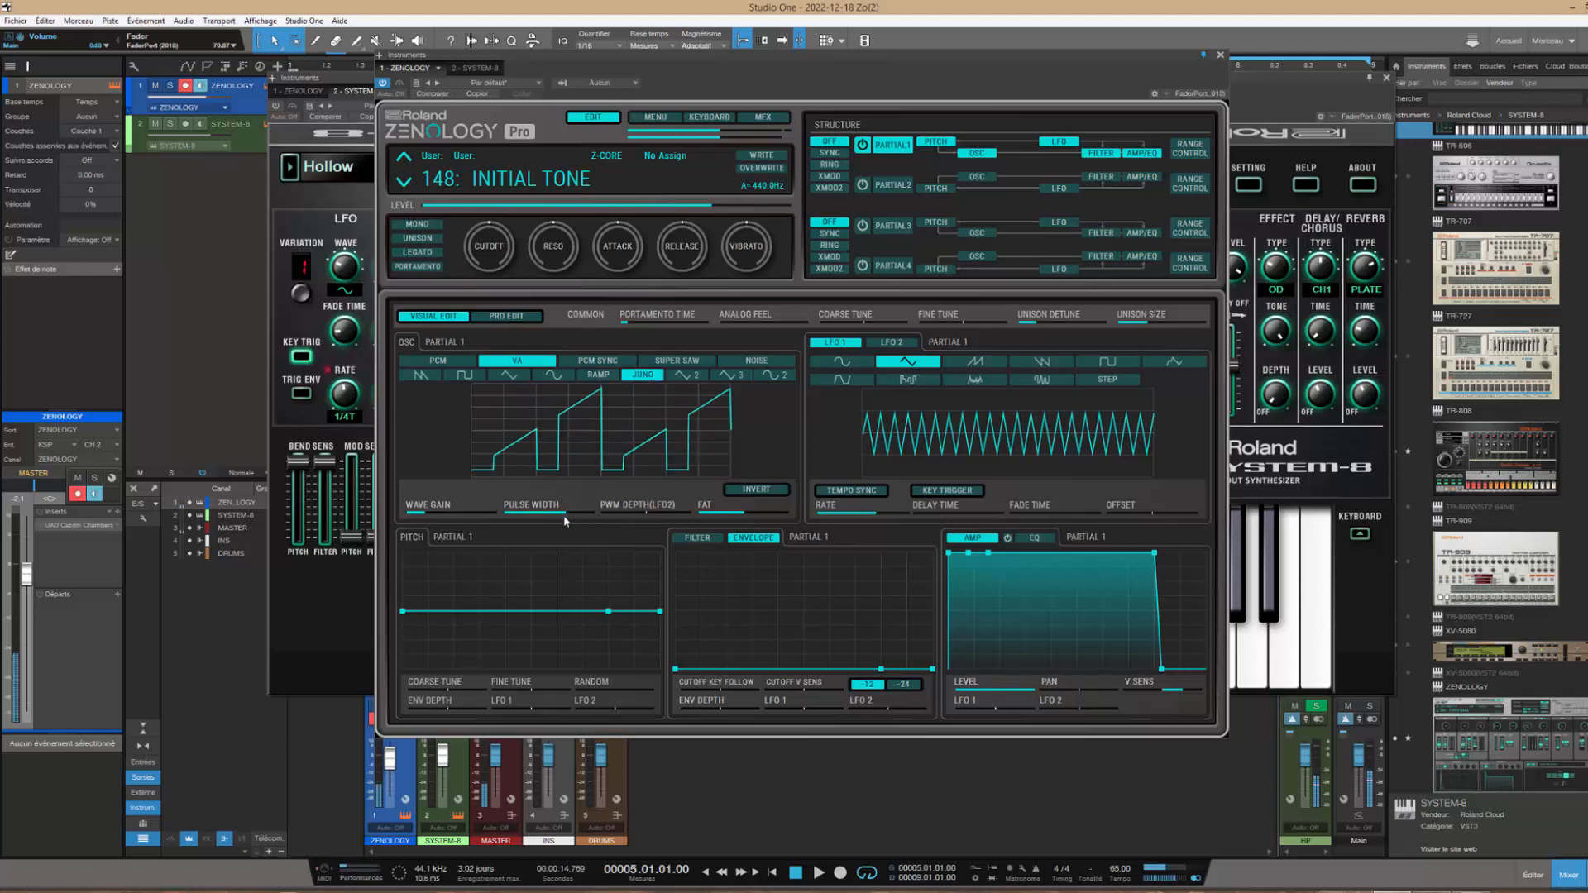
pyautogui.moveTo(561, 514)
pyautogui.mouseDown()
pyautogui.moveTo(527, 512)
pyautogui.moveTo(568, 511)
pyautogui.mouseUp()
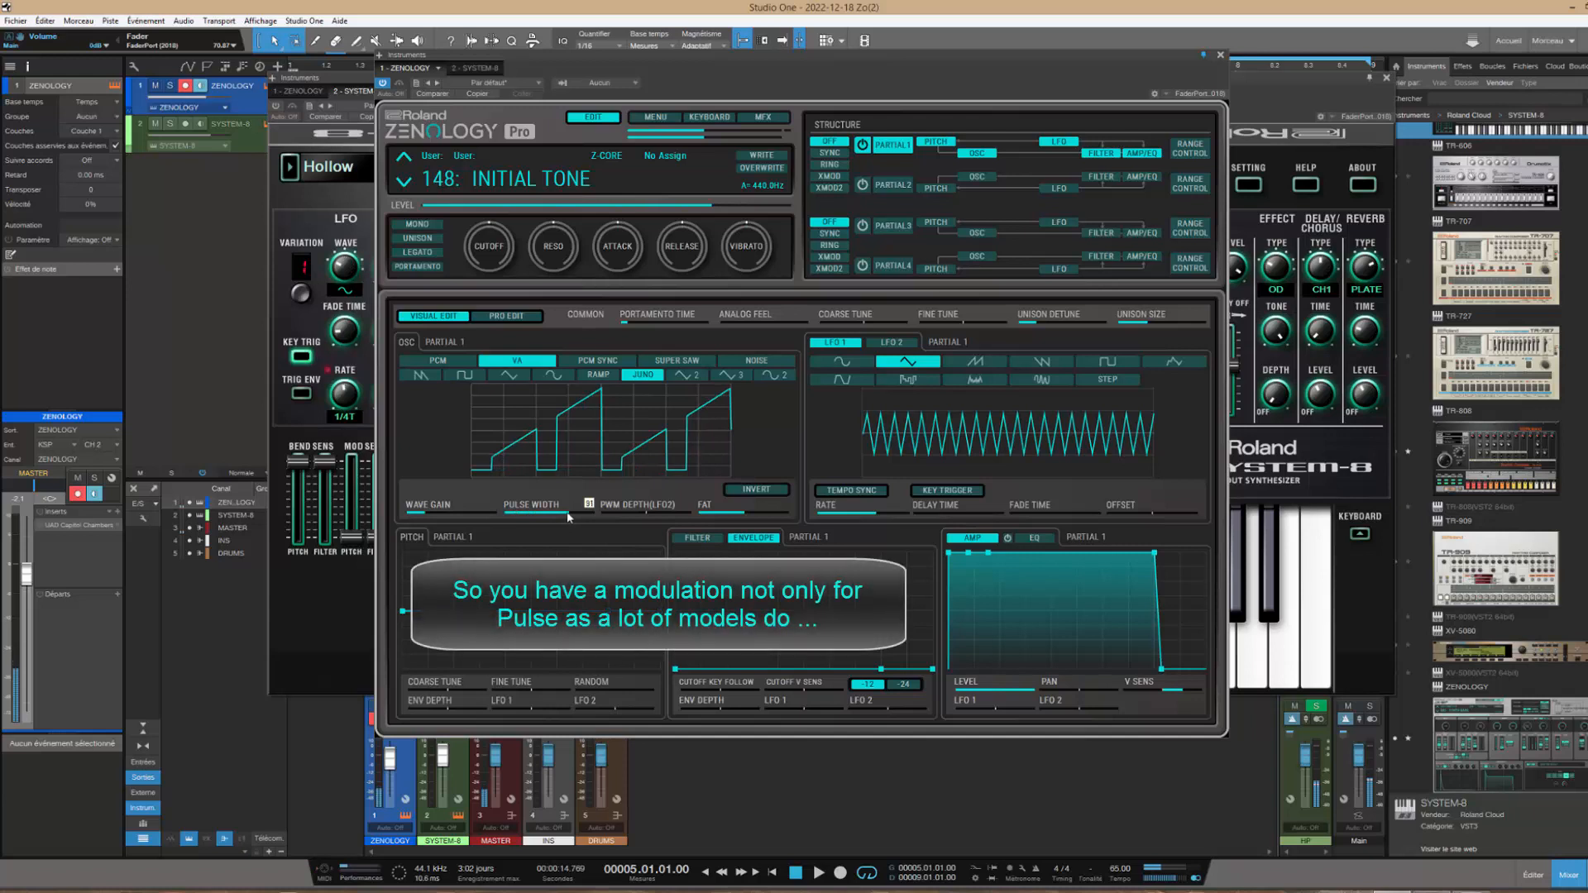
pyautogui.moveTo(704, 513); pyautogui.dragTo(422, 489)
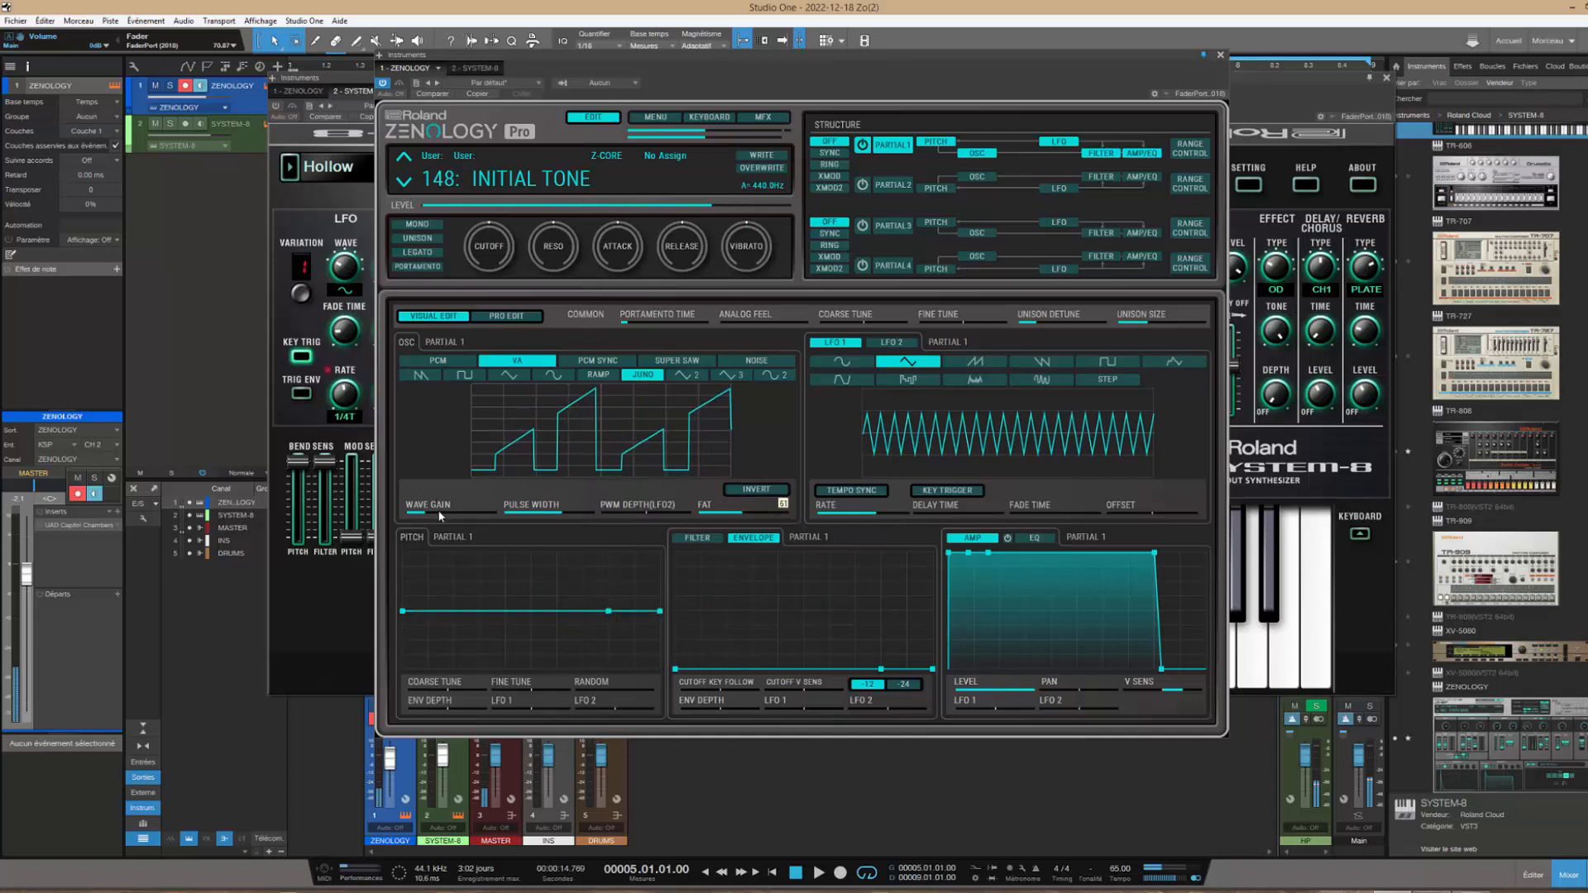
pyautogui.moveTo(440, 516)
pyautogui.scroll(-3, 692, 379)
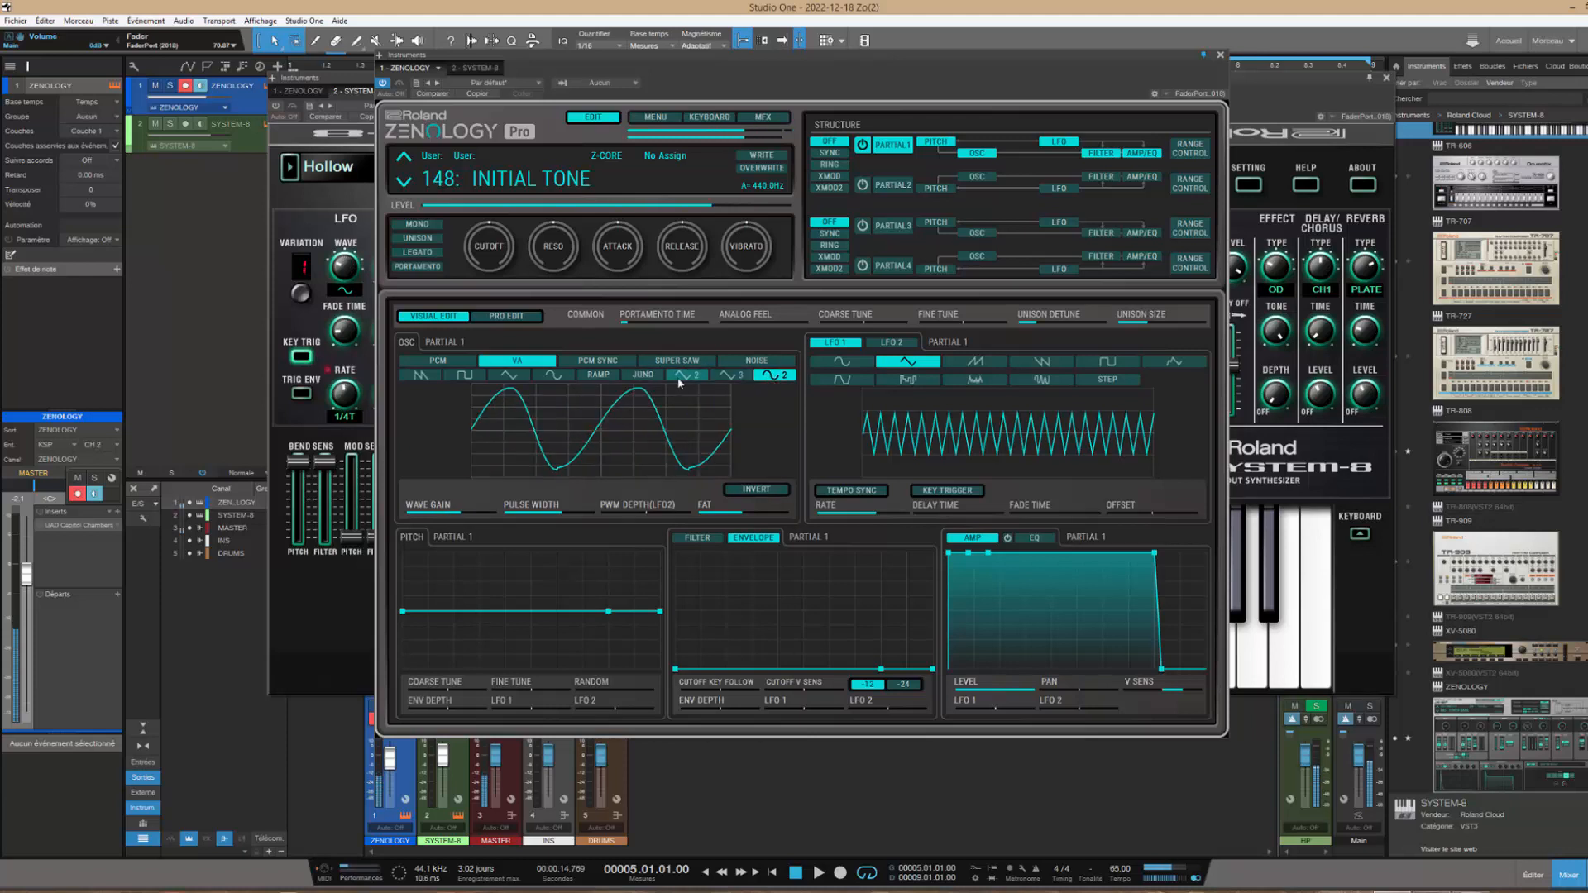
# Switch Partial 1's oscillator to PCM SYNC and audition its waves at -12 dB wave gain, ending on Bell Wave
pyautogui.click(597, 361)
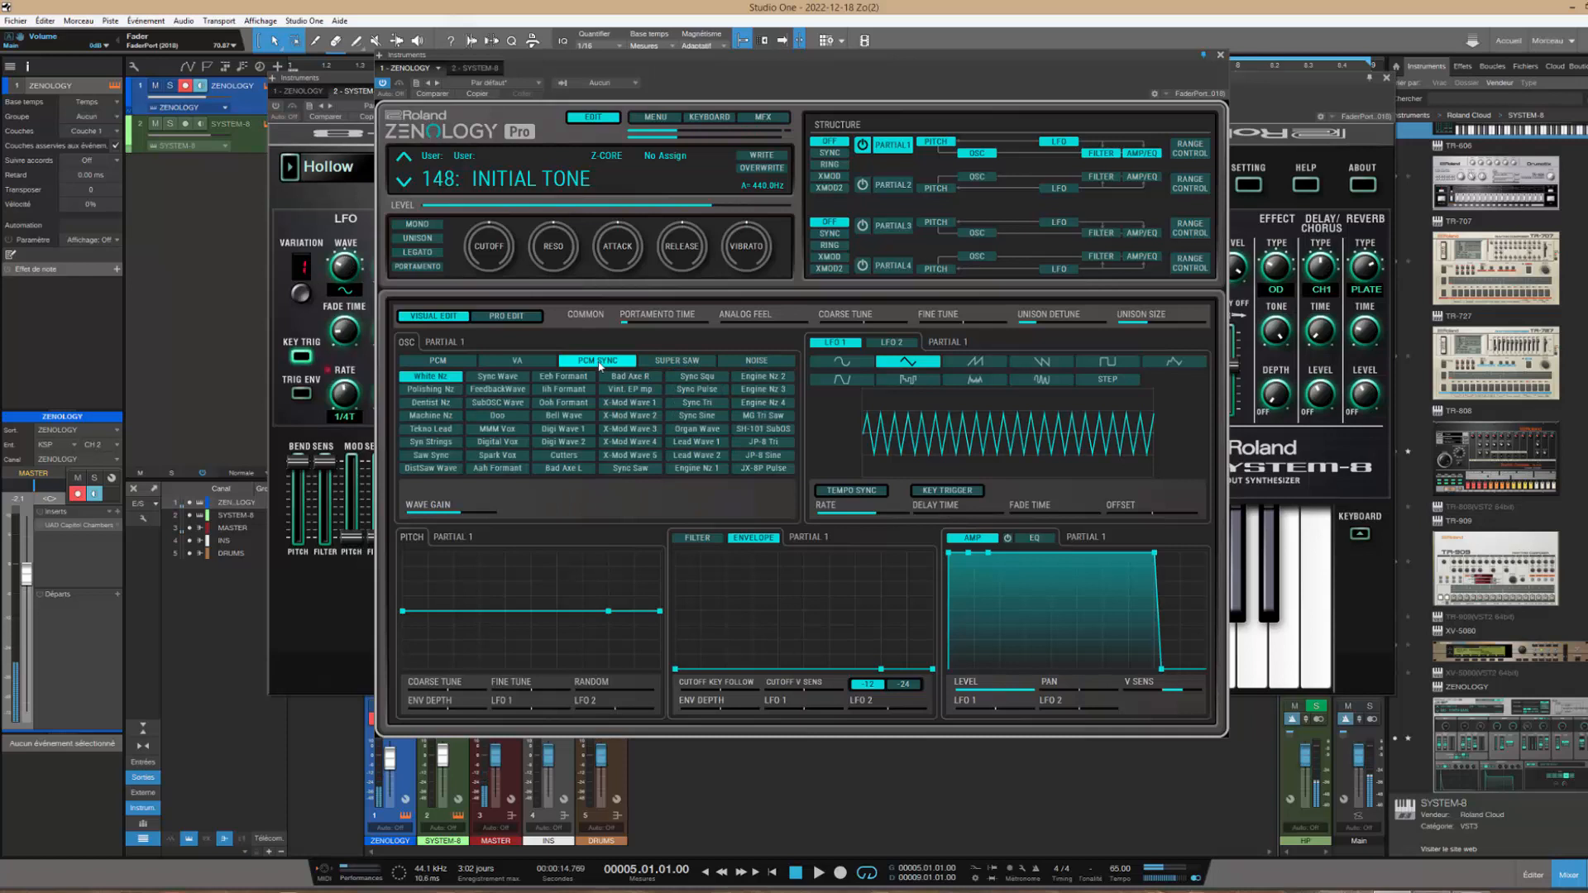
pyautogui.click(447, 390)
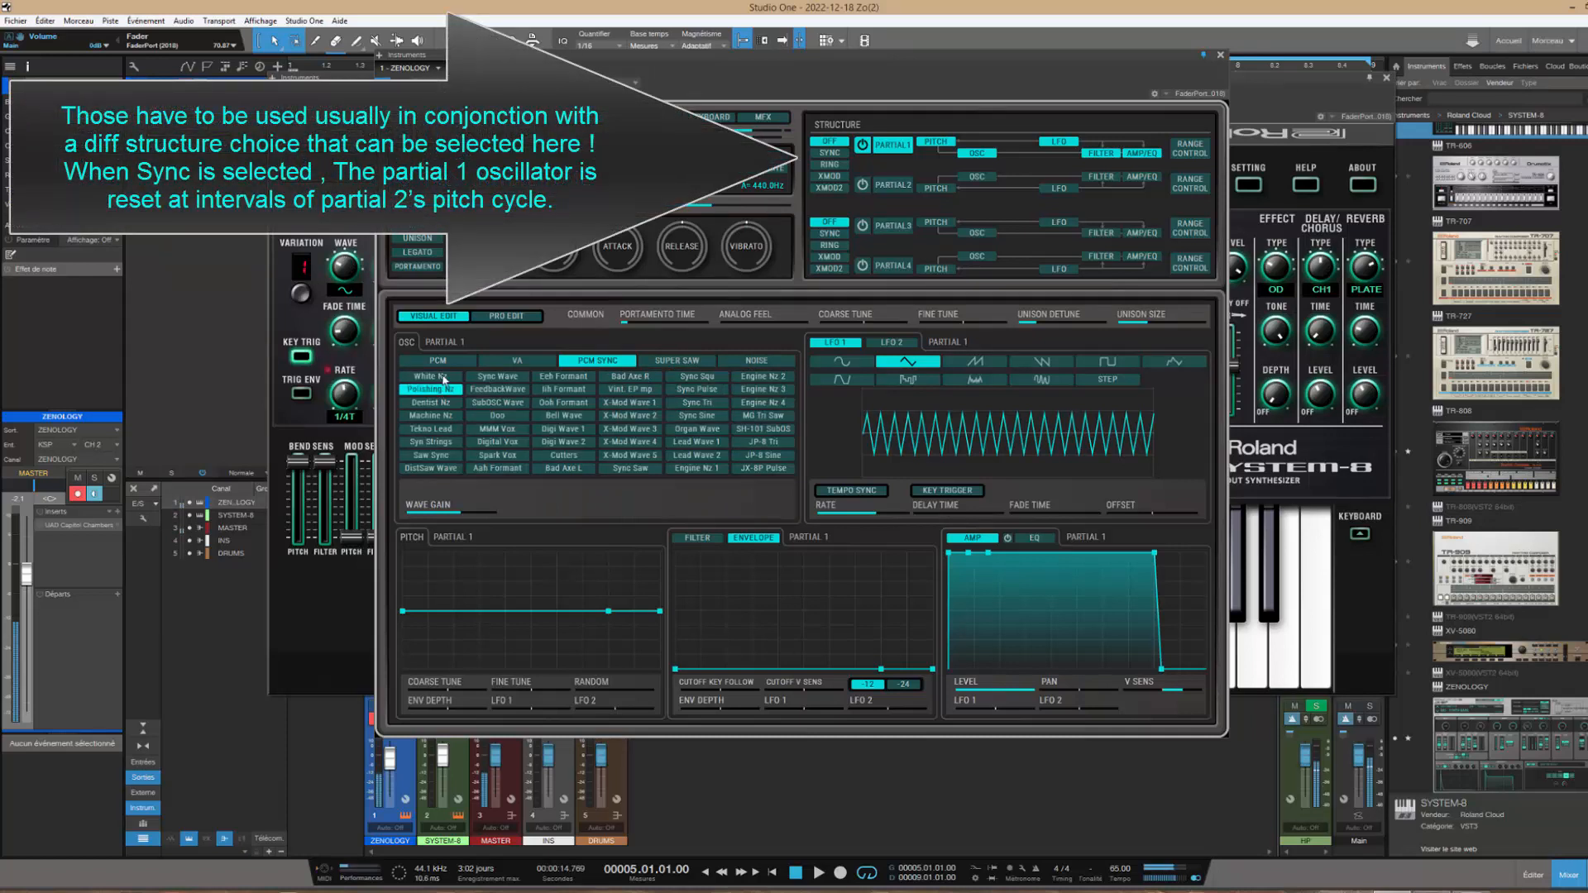
pyautogui.scroll(-3, 442, 378)
pyautogui.scroll(-3, 435, 444)
pyautogui.scroll(-2, 504, 389)
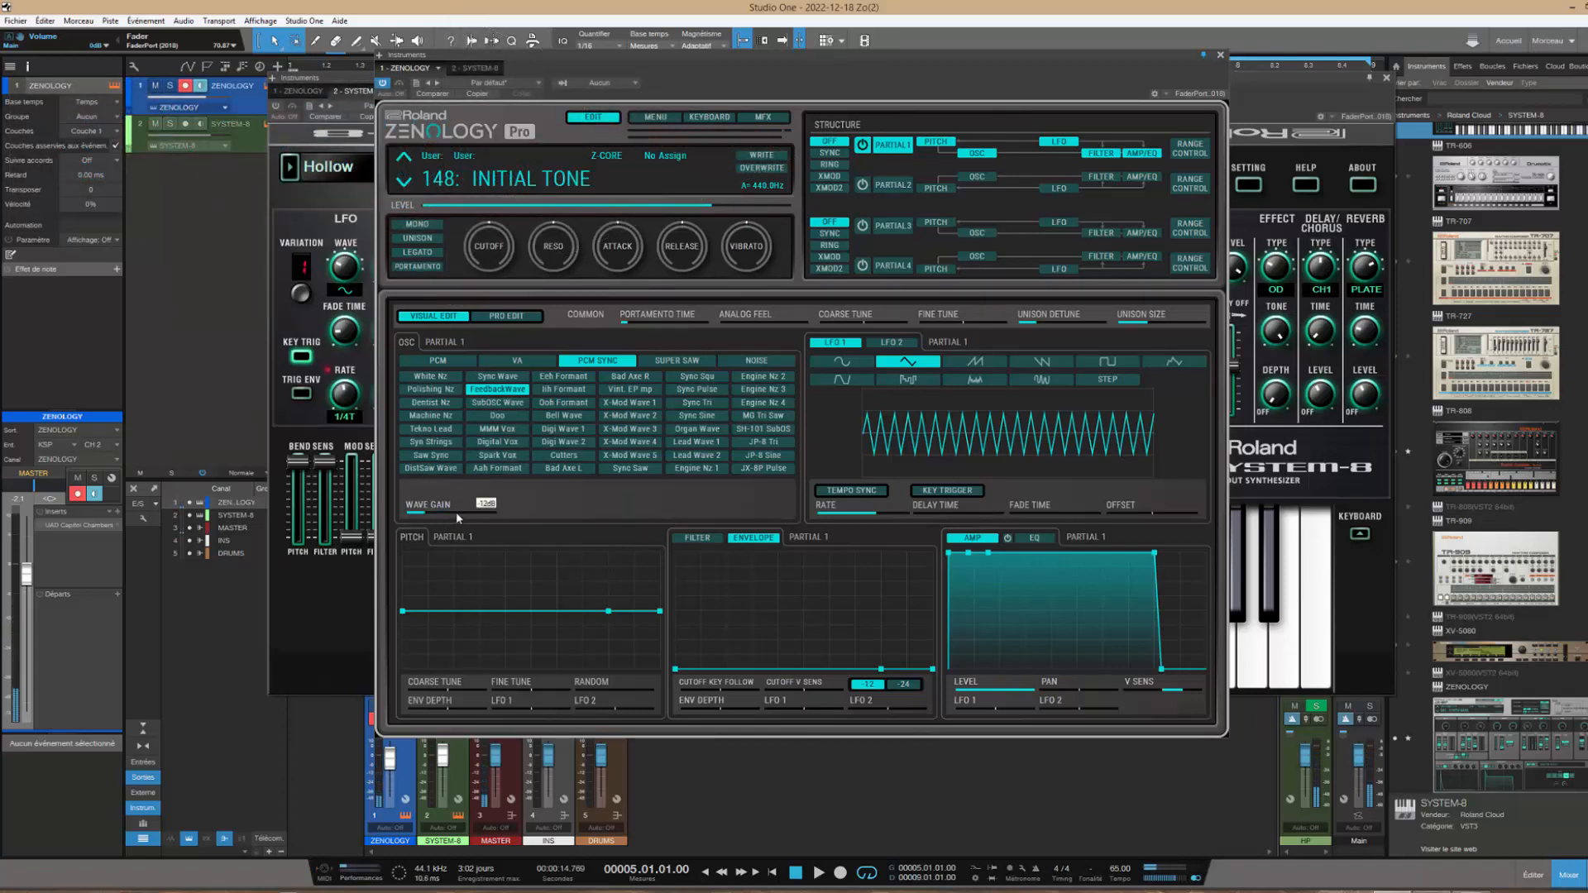
pyautogui.click(563, 389)
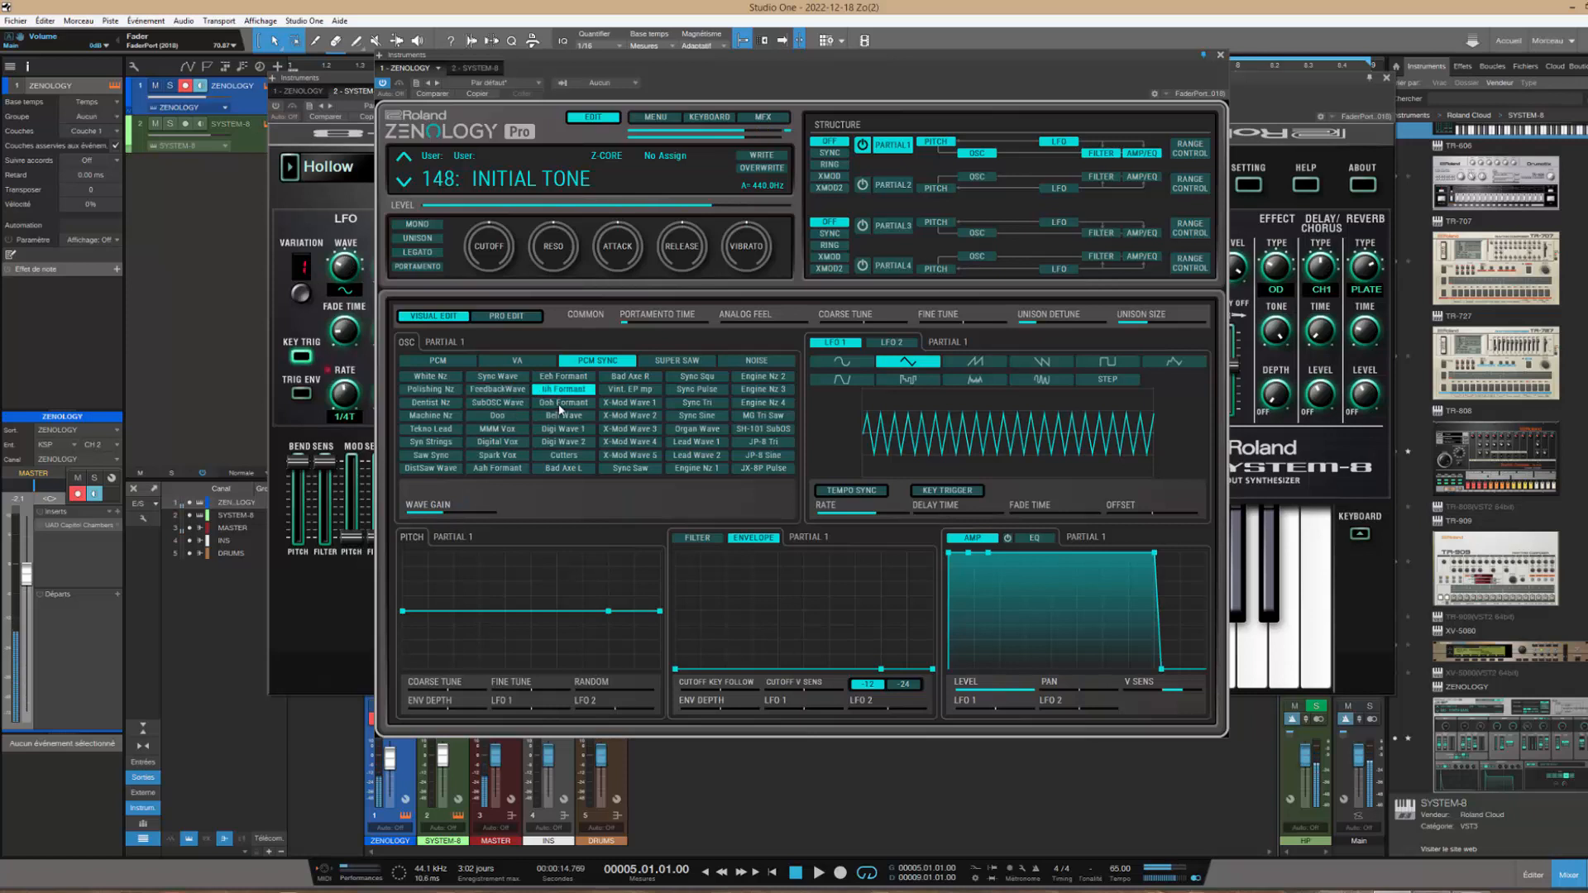
pyautogui.click(558, 416)
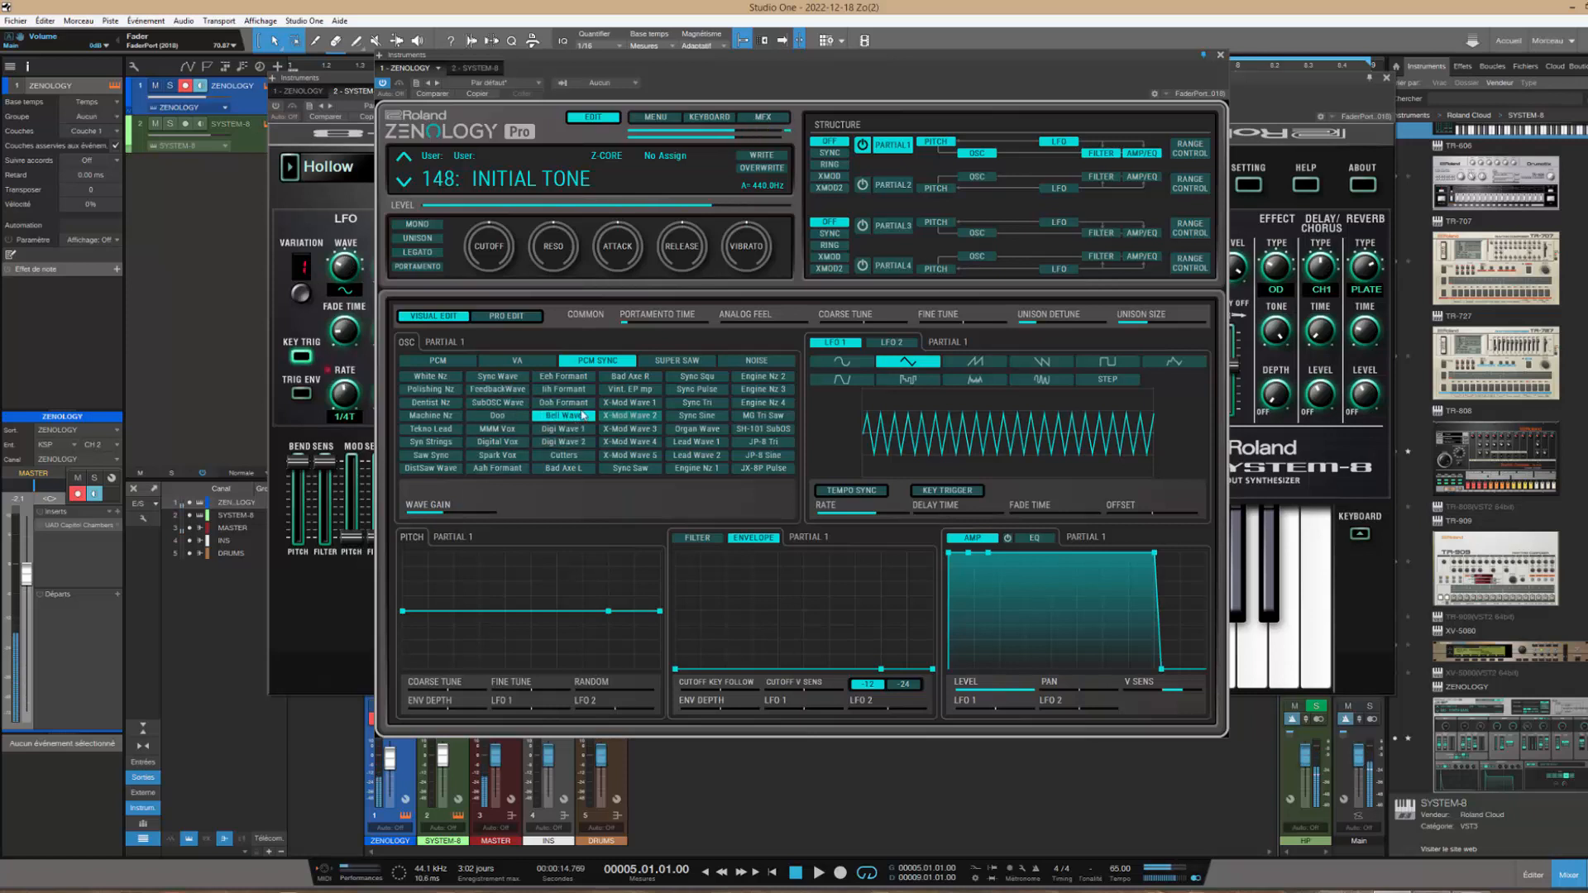
# Move the ZENOLOGY window aside to compare with the SYSTEM-8 controls, and return ZENOLOGY to the front
pyautogui.moveTo(764, 53); pyautogui.dragTo(664, 392)
pyautogui.click(442, 291)
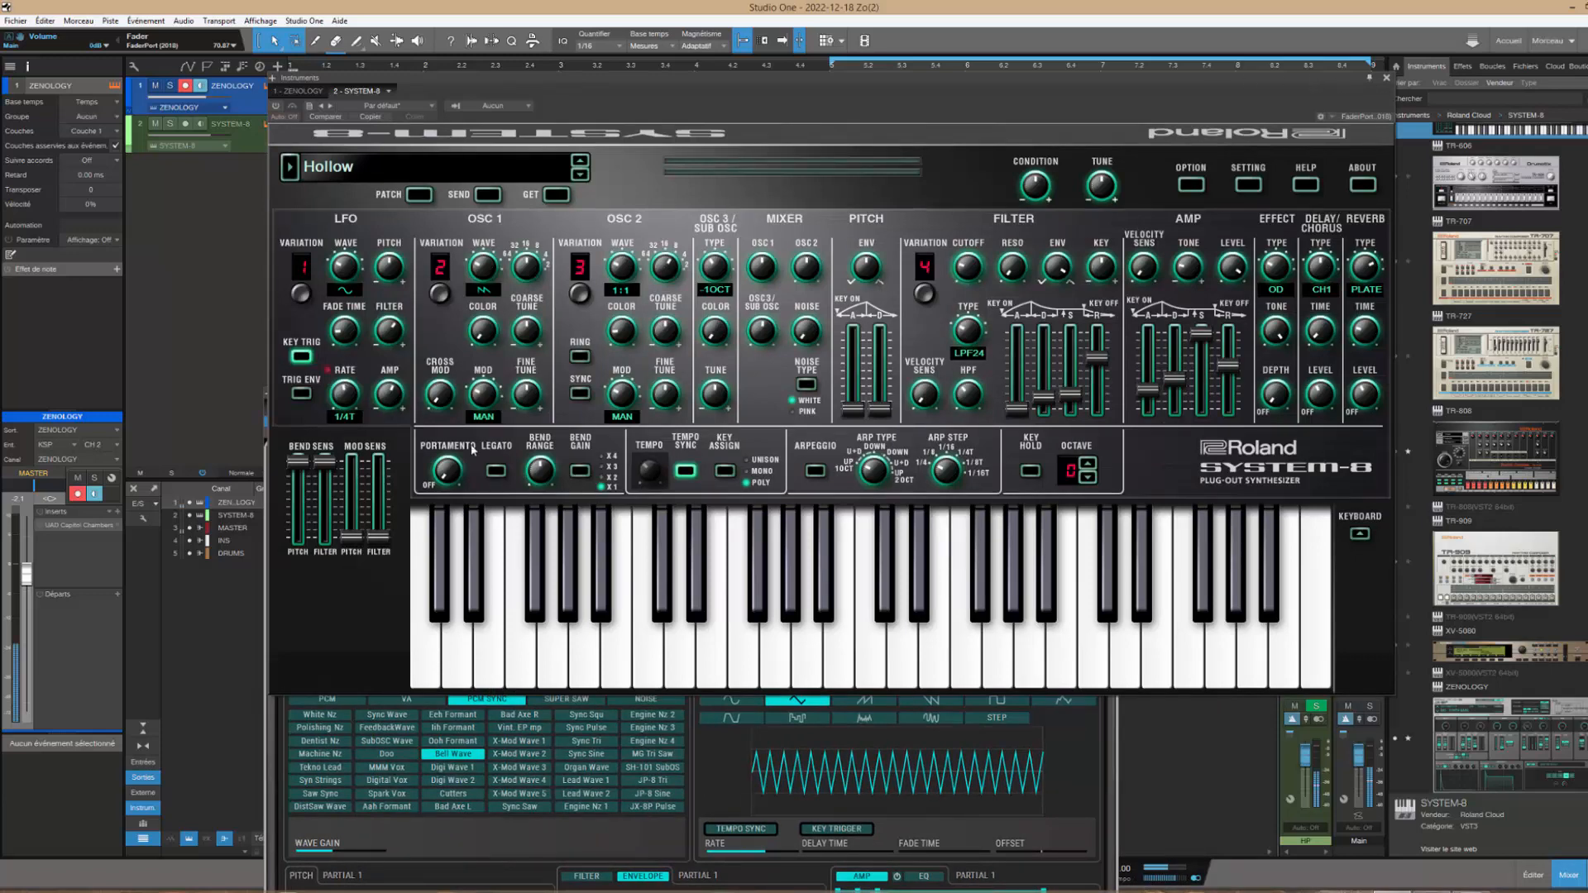
pyautogui.click(1073, 752)
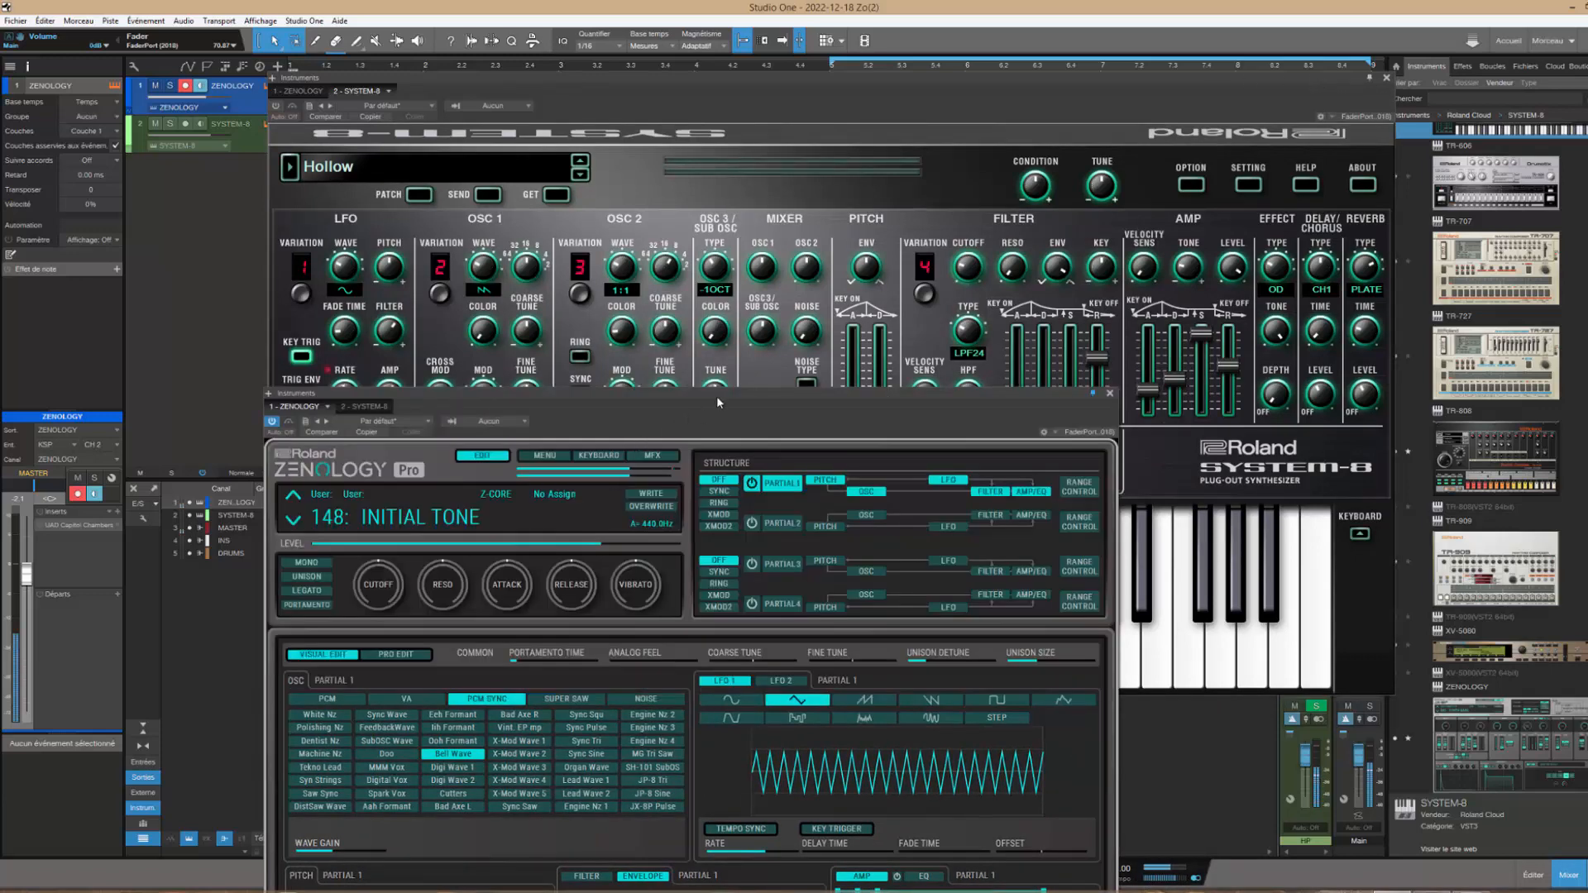
pyautogui.moveTo(716, 395); pyautogui.dragTo(809, 125)
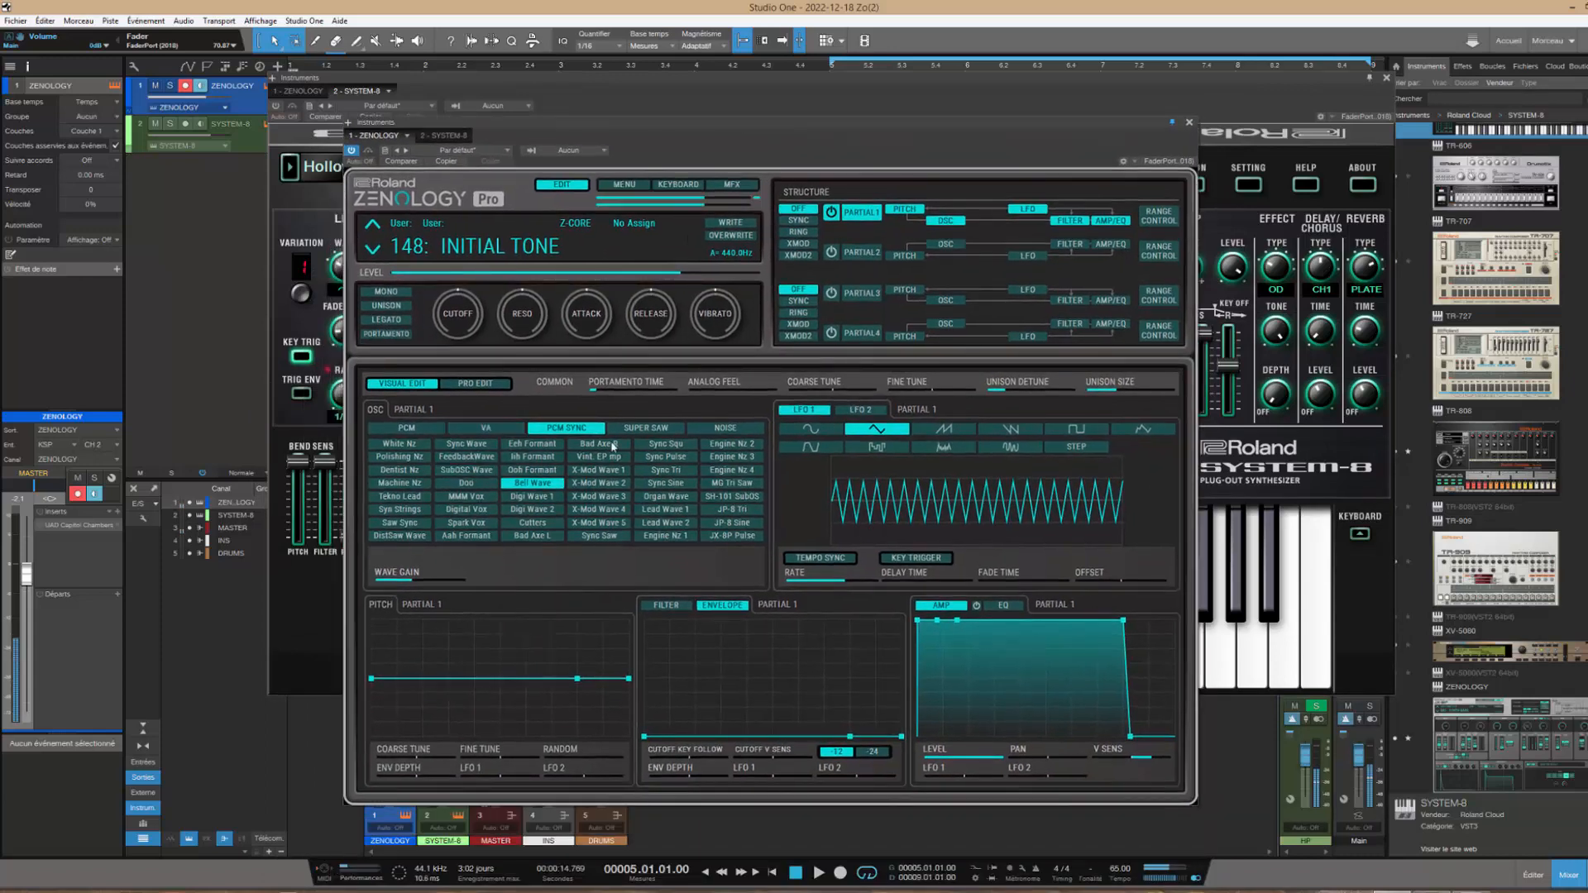
# Switch Partial 1's oscillator to SUPER SAW, vary its detune amount and lengthen the amp envelope's release slightly
pyautogui.click(643, 428)
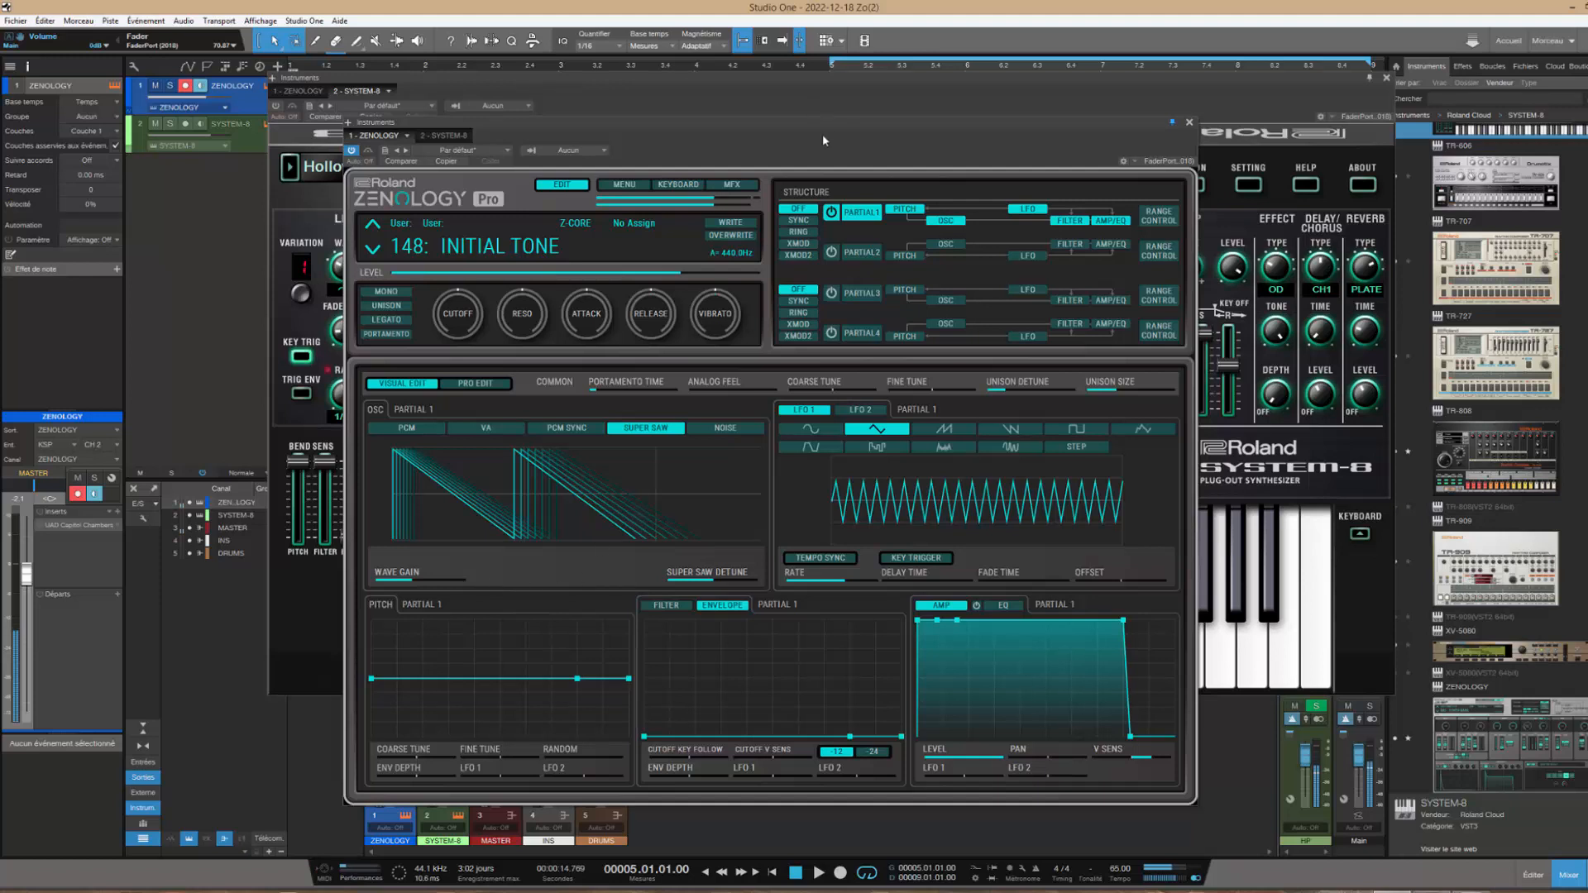
pyautogui.moveTo(837, 124); pyautogui.dragTo(841, 53)
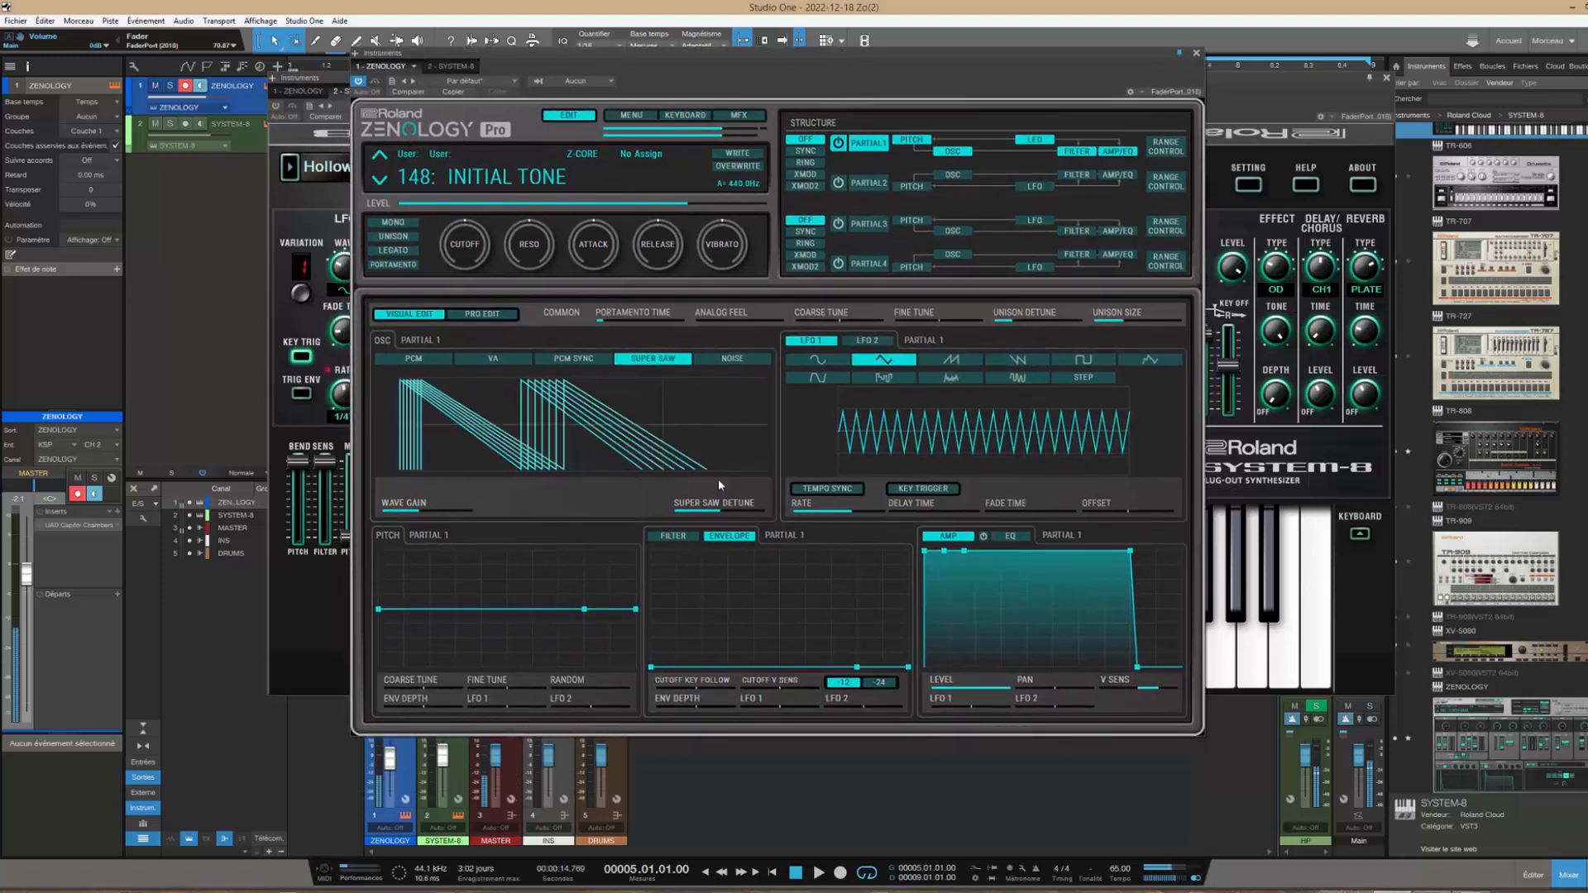
pyautogui.moveTo(721, 513)
pyautogui.mouseDown()
pyautogui.moveTo(764, 514)
pyautogui.moveTo(730, 516)
pyautogui.mouseUp()
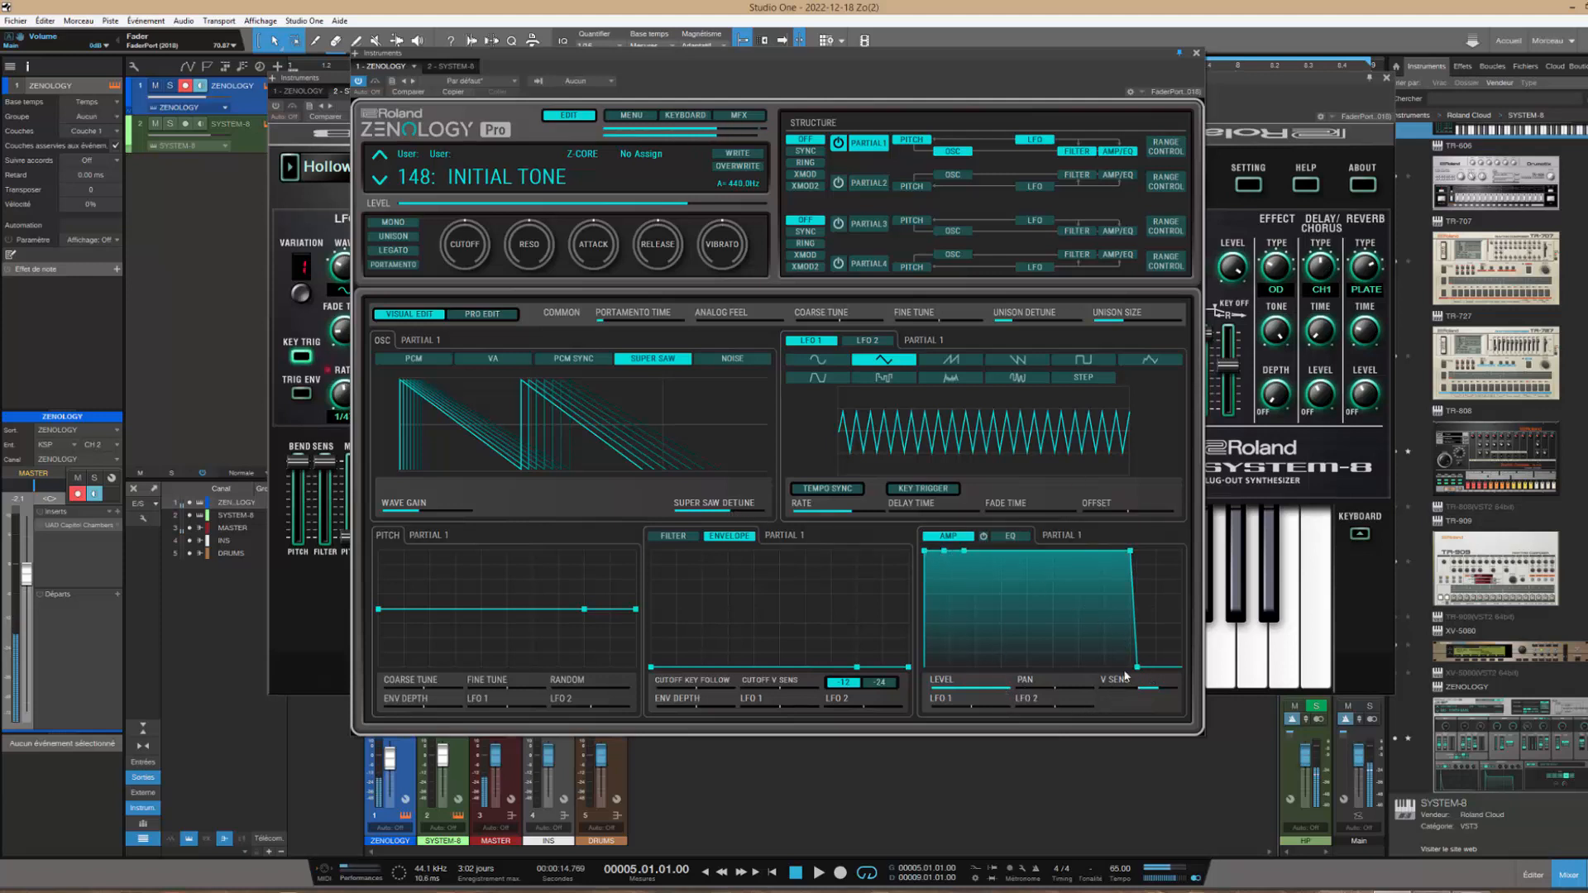
pyautogui.moveTo(1136, 667); pyautogui.dragTo(1153, 667)
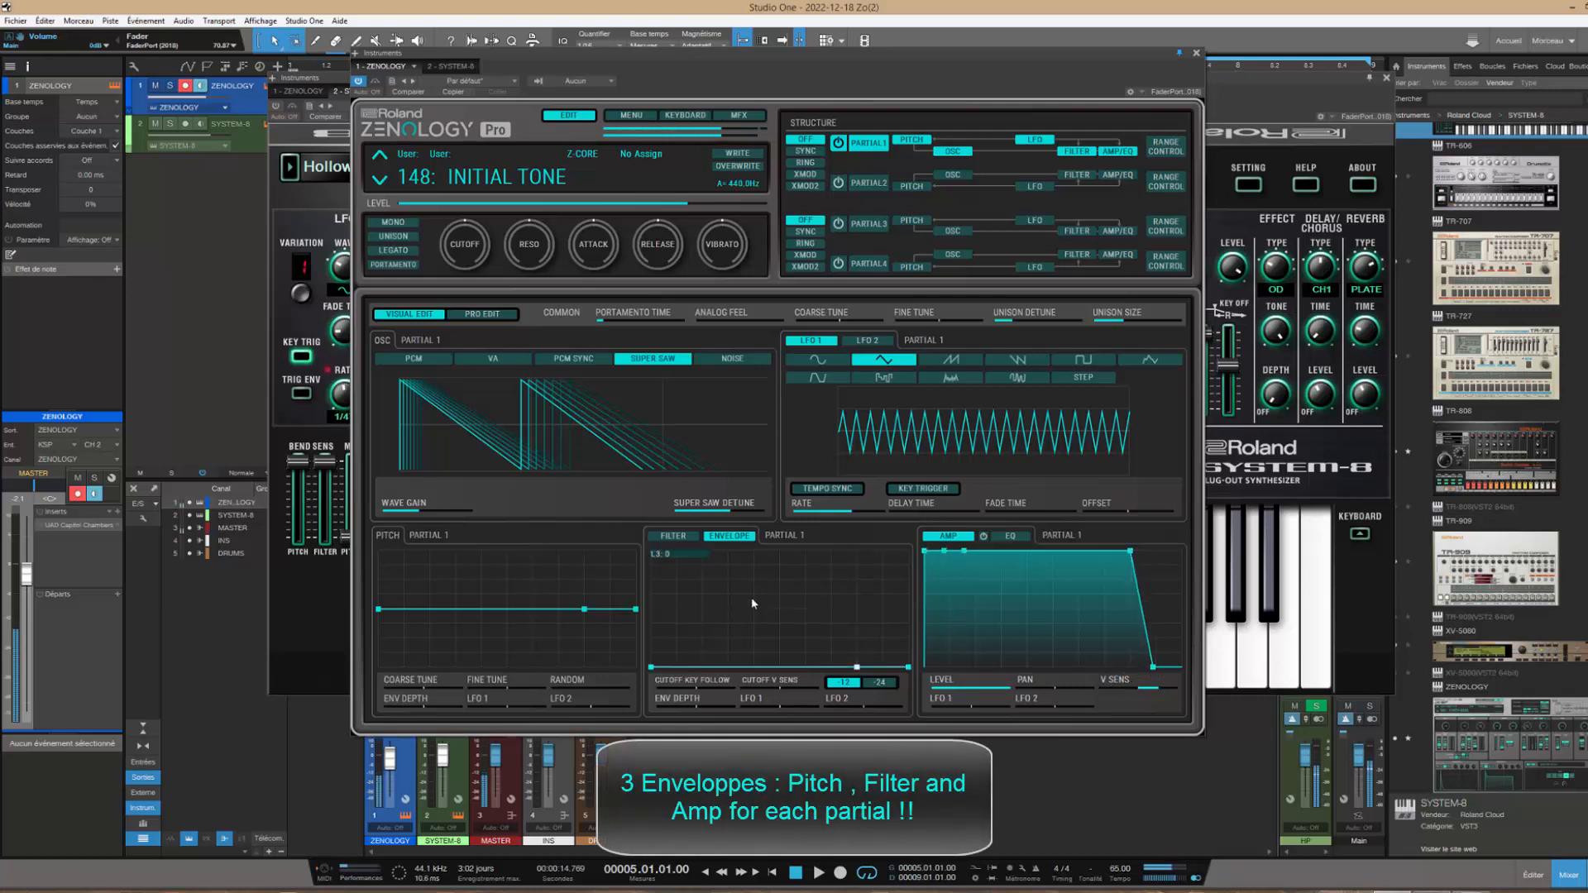
# Audition Partial 1's PS, MG, JP and VCF1 filter types, lowering the cutoff to about mid-range on MG
pyautogui.click(681, 537)
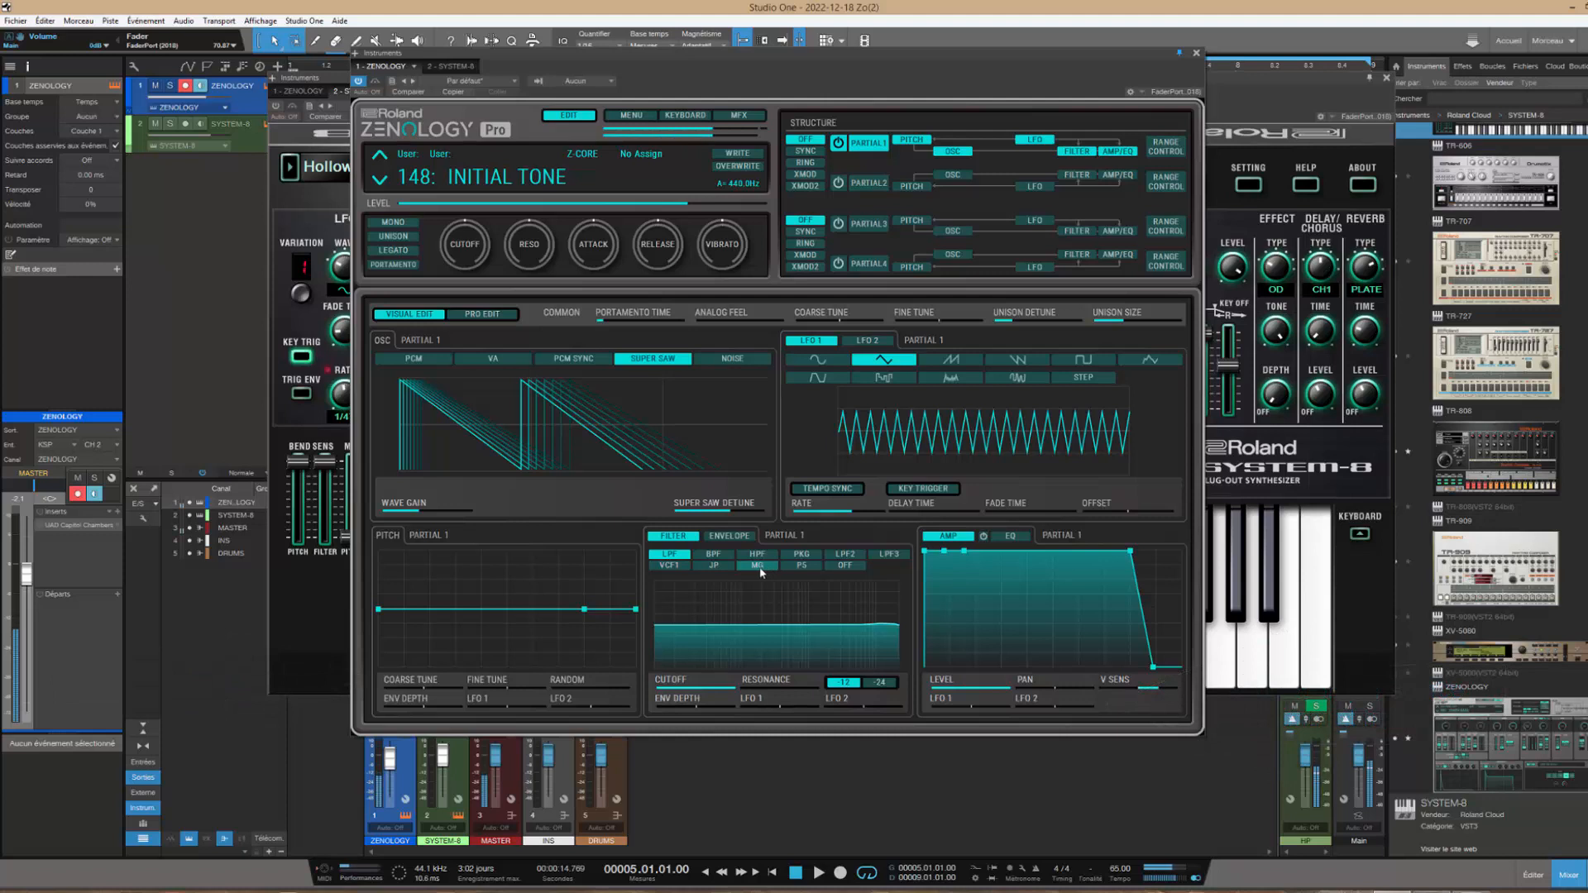
pyautogui.click(802, 570)
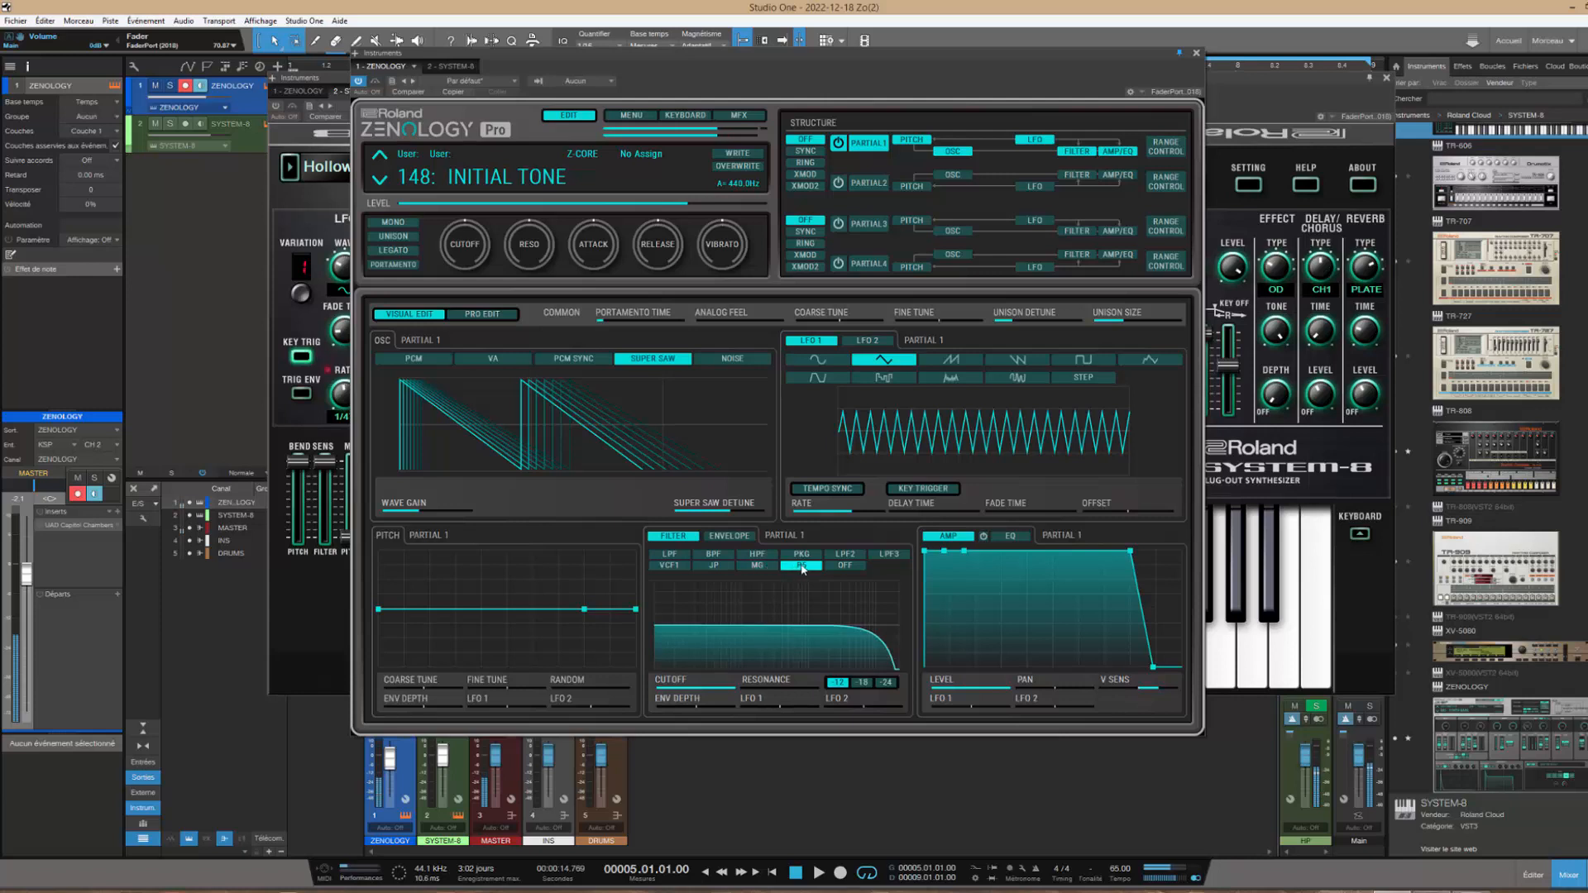
pyautogui.click(757, 565)
pyautogui.moveTo(732, 688); pyautogui.dragTo(696, 688)
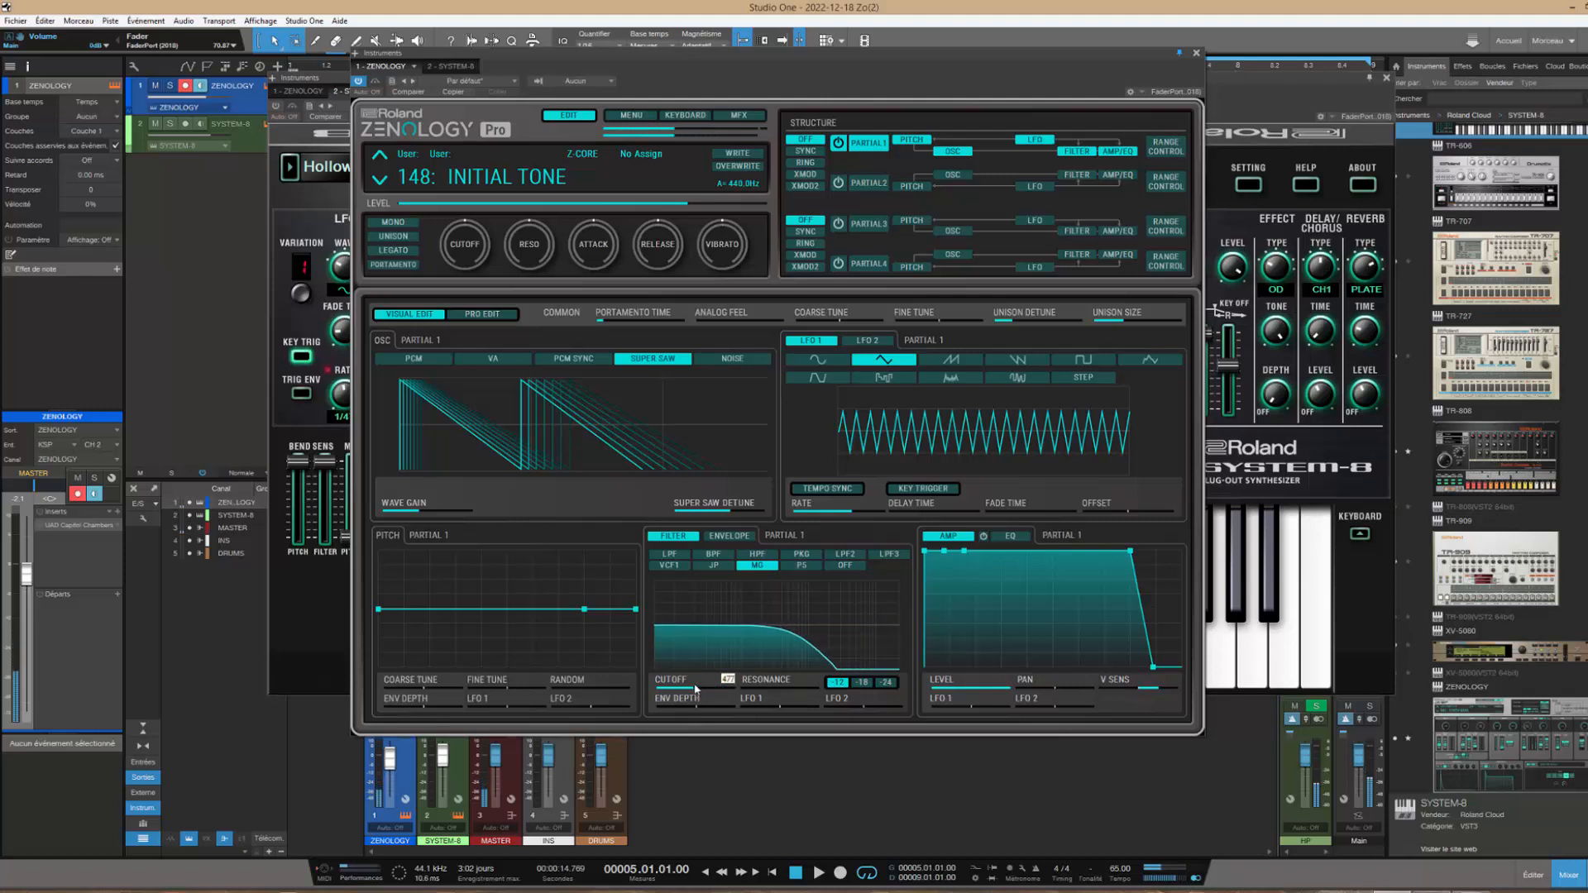
pyautogui.click(714, 567)
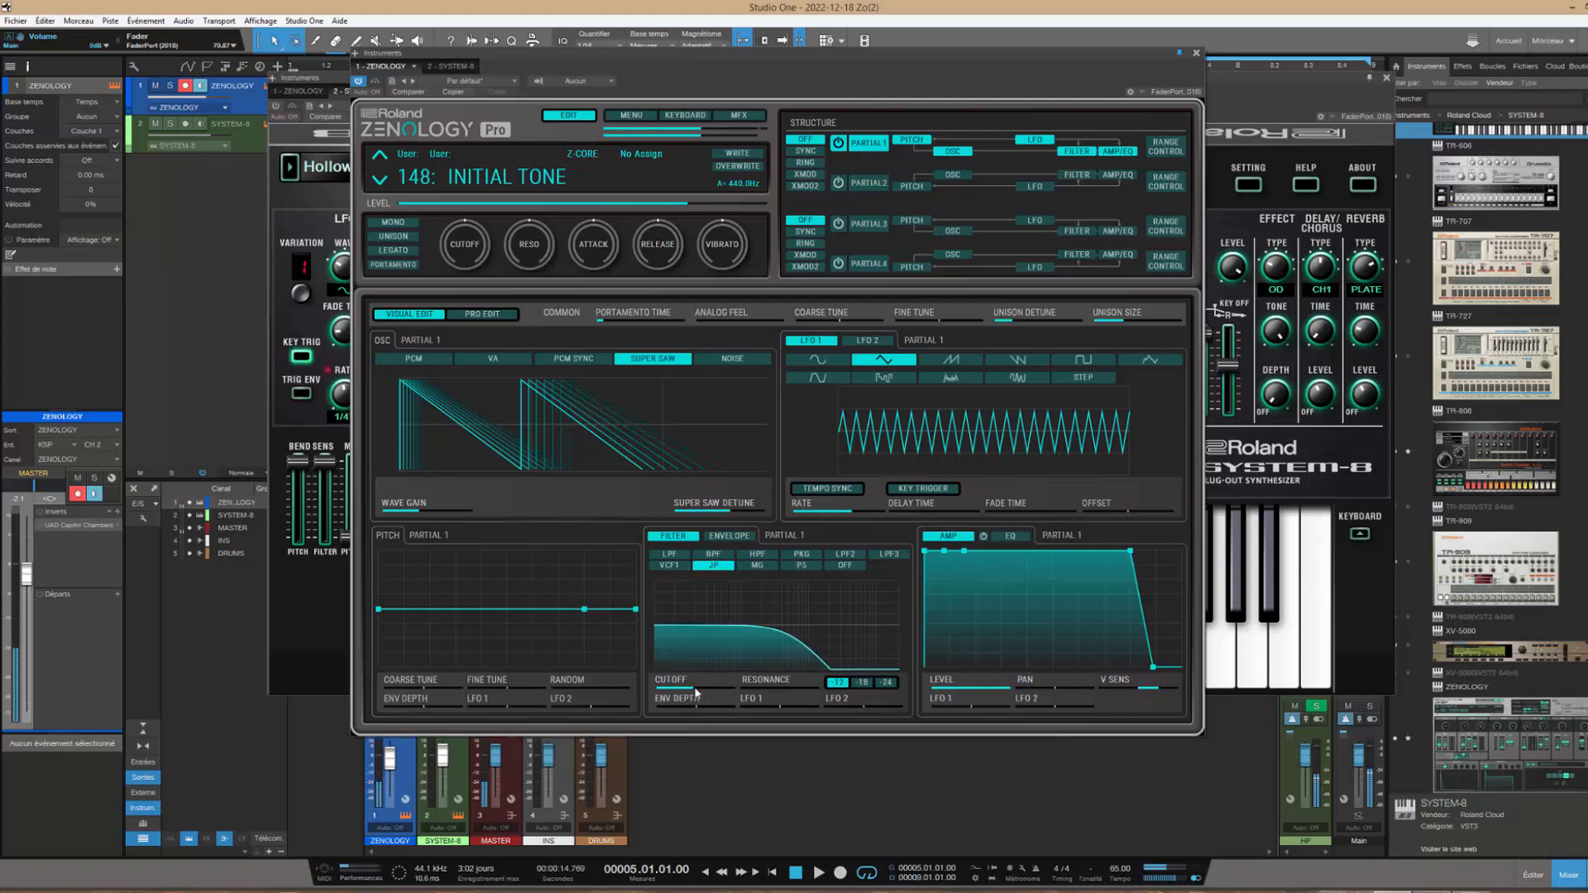
pyautogui.click(669, 565)
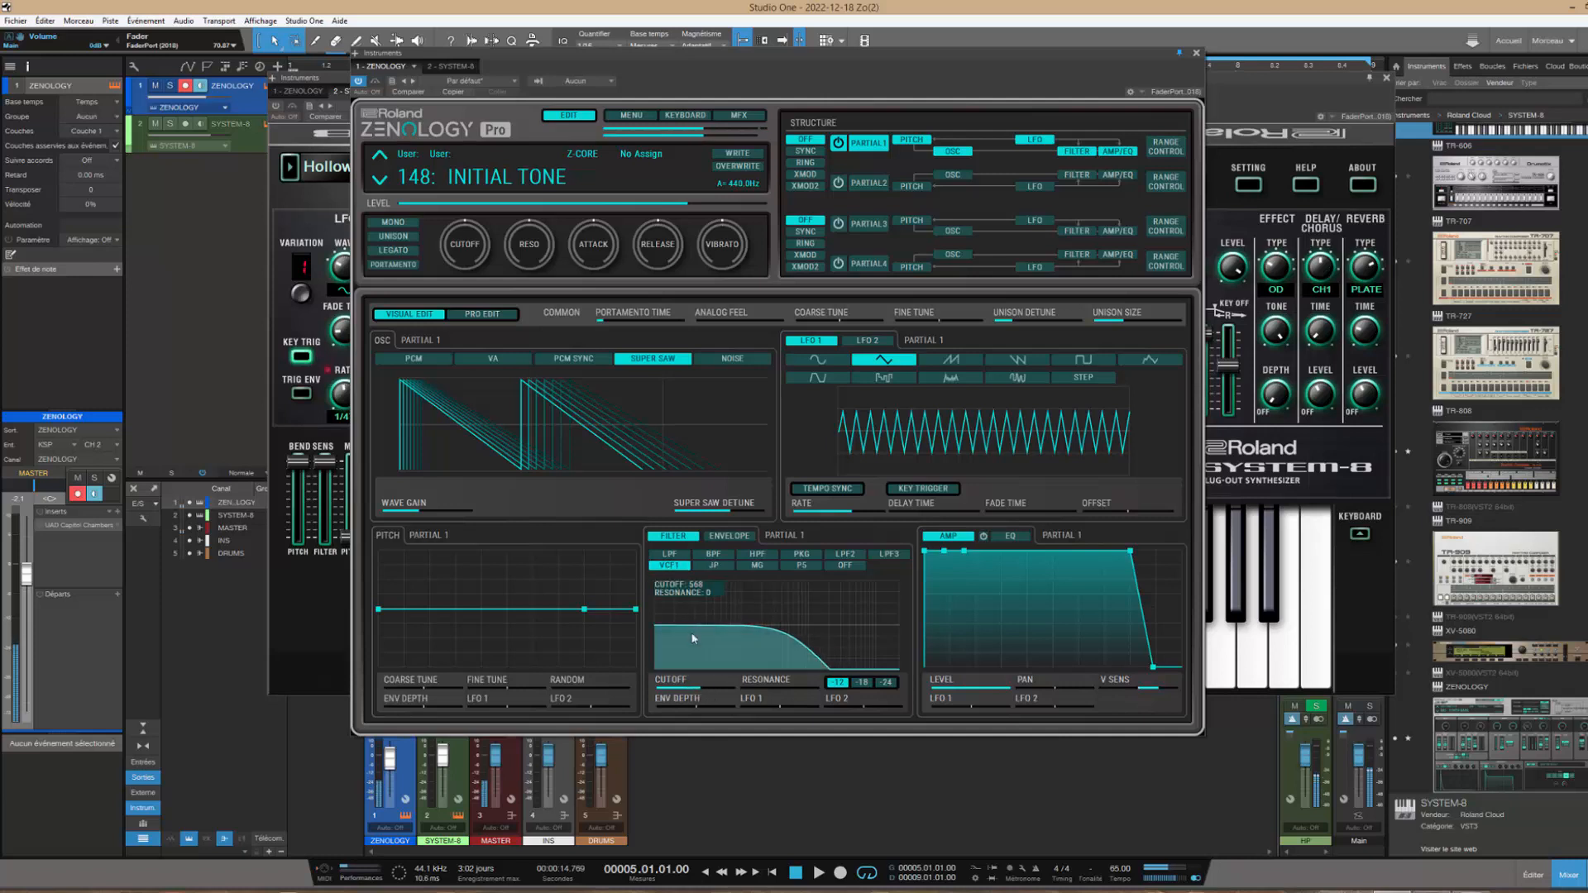
# Select the LPF filter type, lower its cutoff slightly and set the slope to -24 dB
pyautogui.click(670, 554)
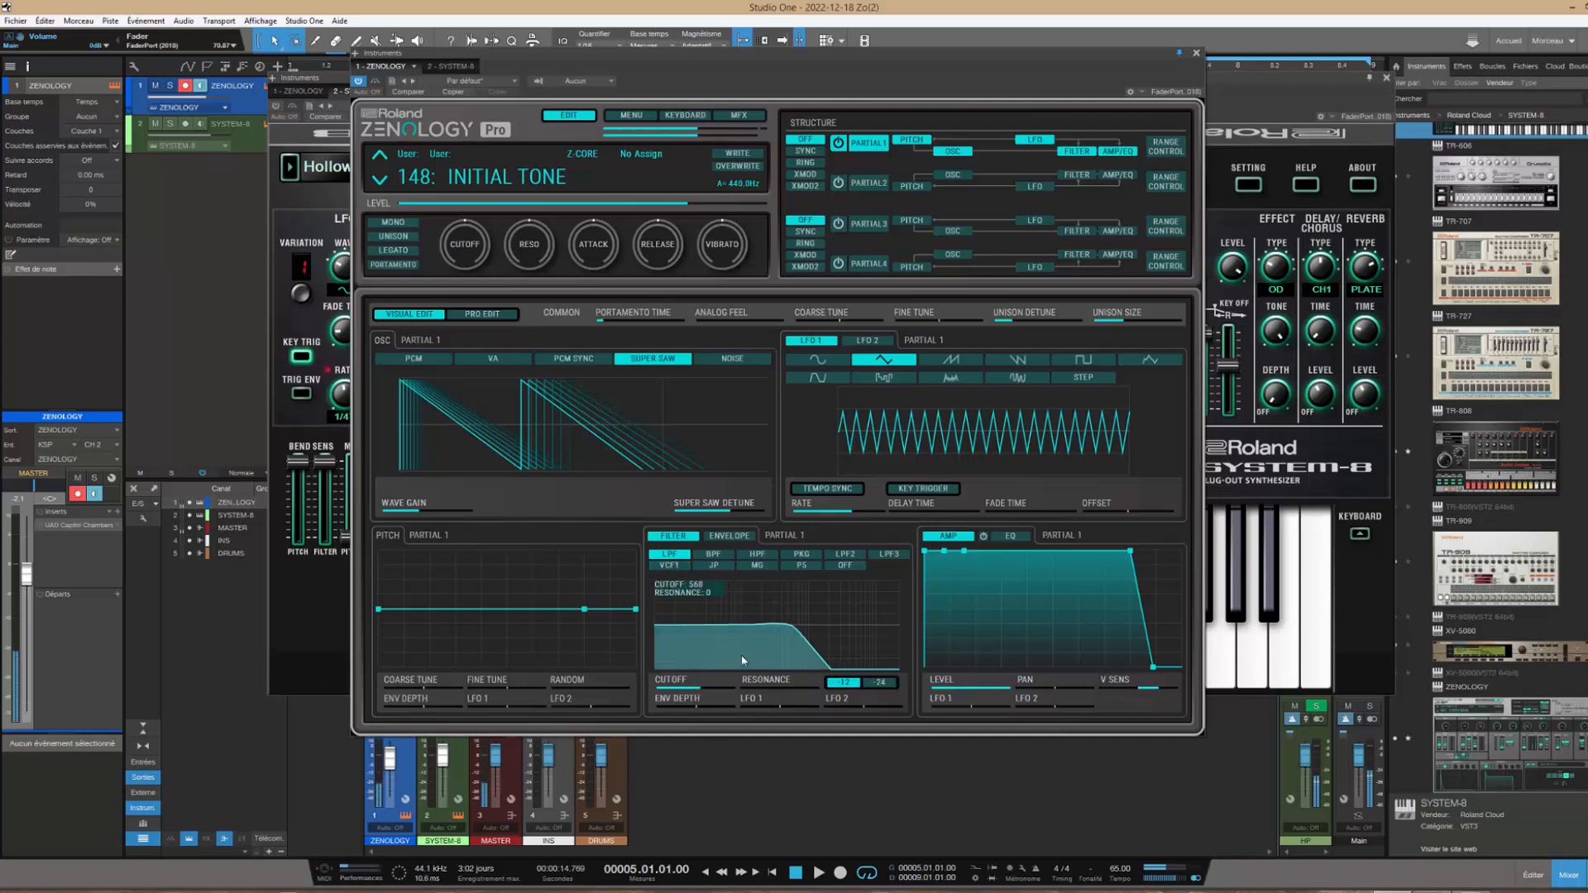
pyautogui.moveTo(701, 693)
pyautogui.mouseDown()
pyautogui.moveTo(724, 691)
pyautogui.moveTo(695, 694)
pyautogui.mouseUp()
pyautogui.click(874, 684)
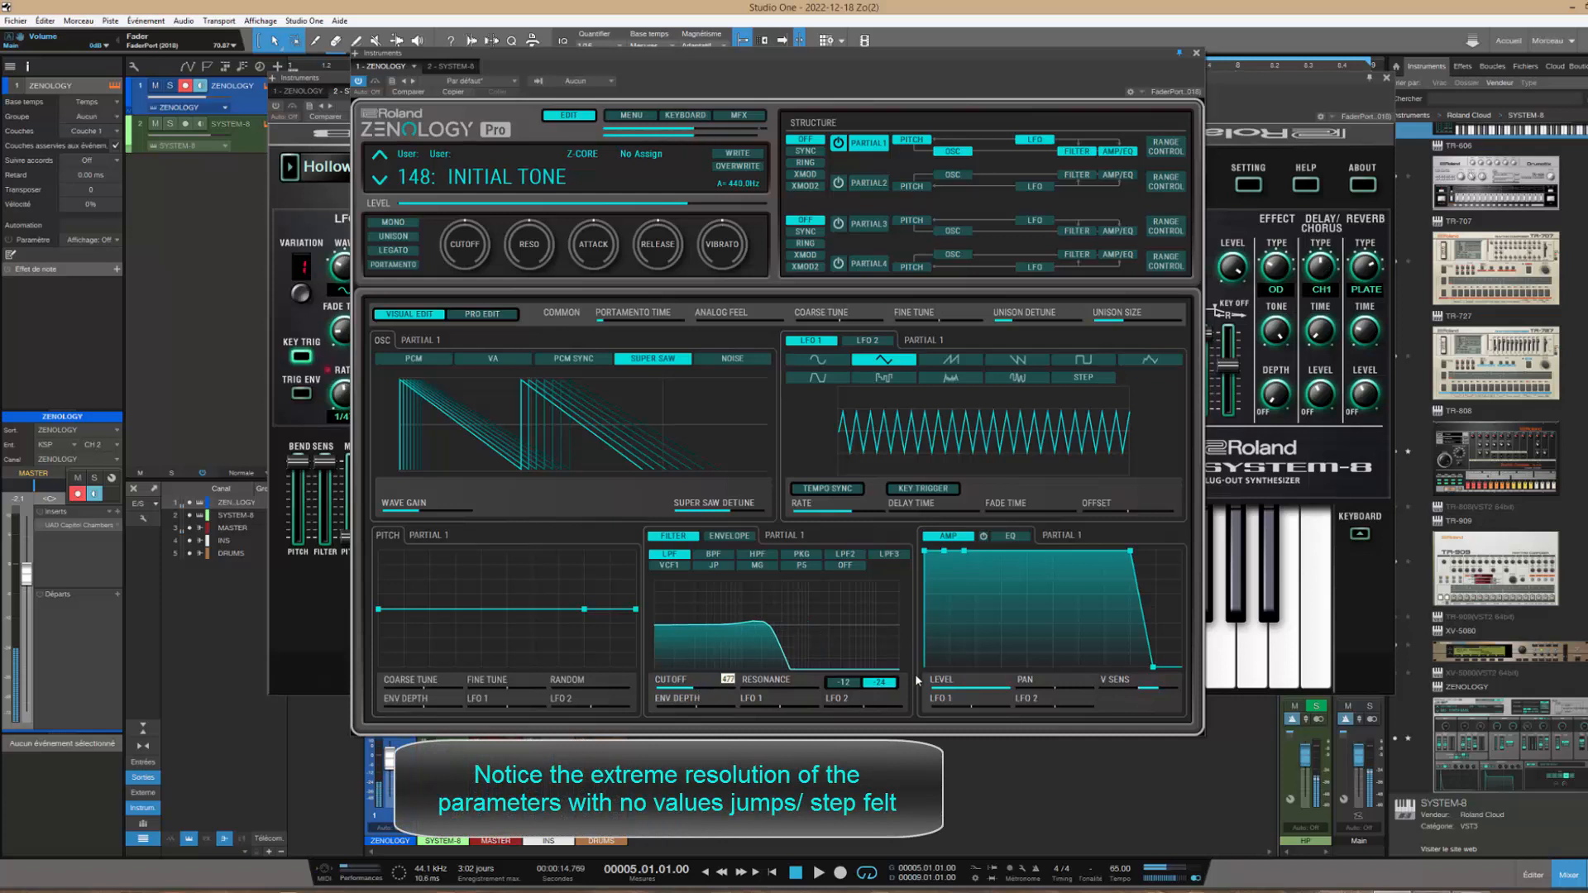
# Shape Partial 1's filter envelope with a high starting level and a fast drop to zero, using a moderate positive envelope depth
pyautogui.moveTo(771, 624)
pyautogui.click(727, 536)
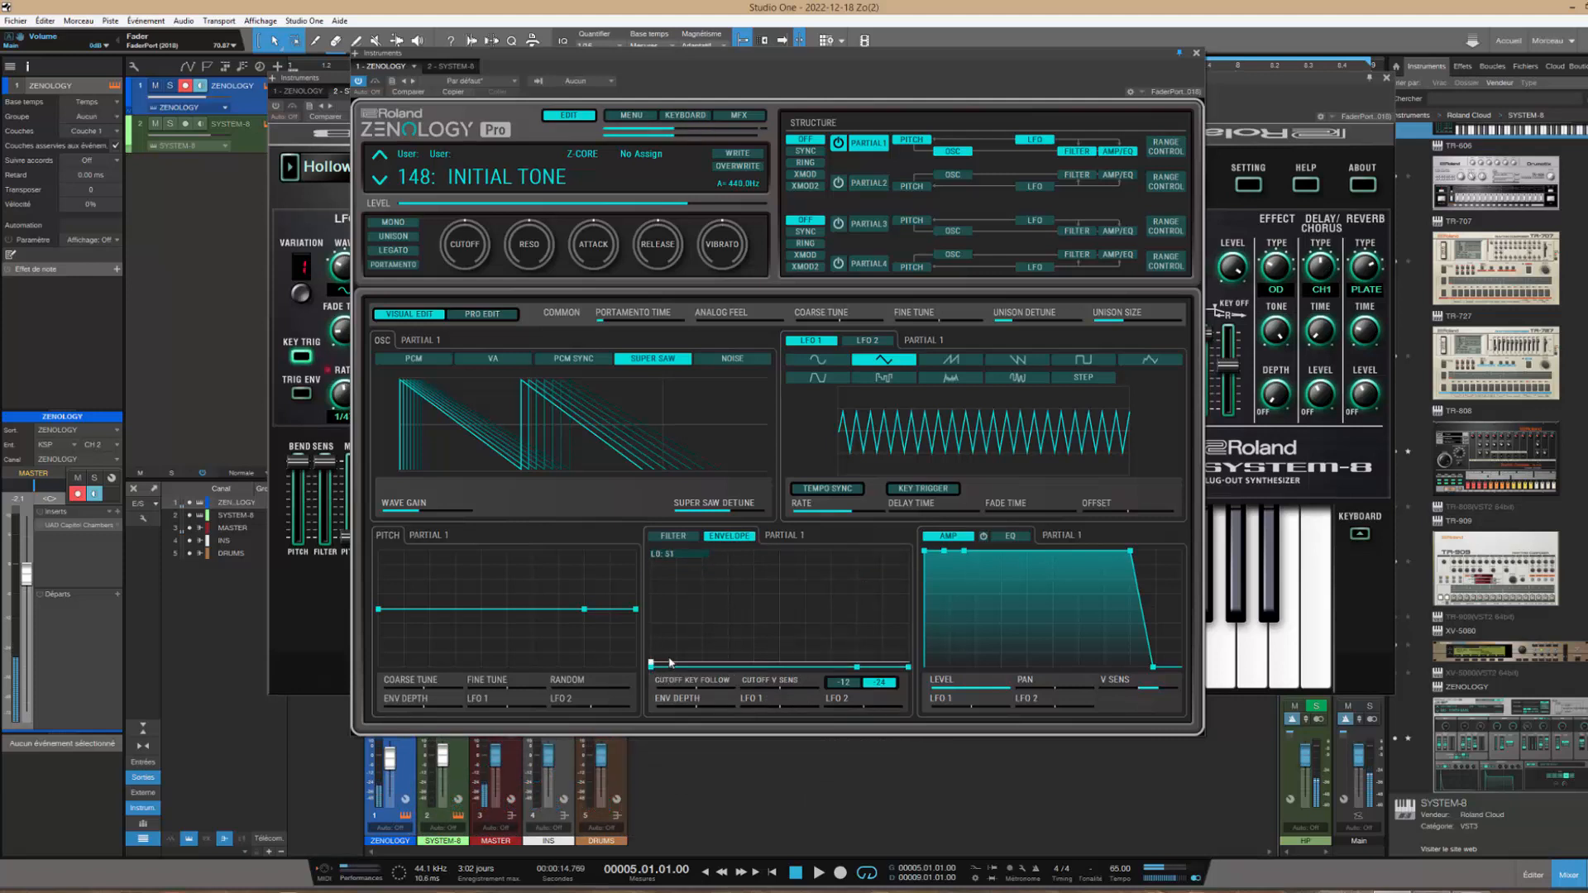
pyautogui.moveTo(651, 666); pyautogui.dragTo(651, 560)
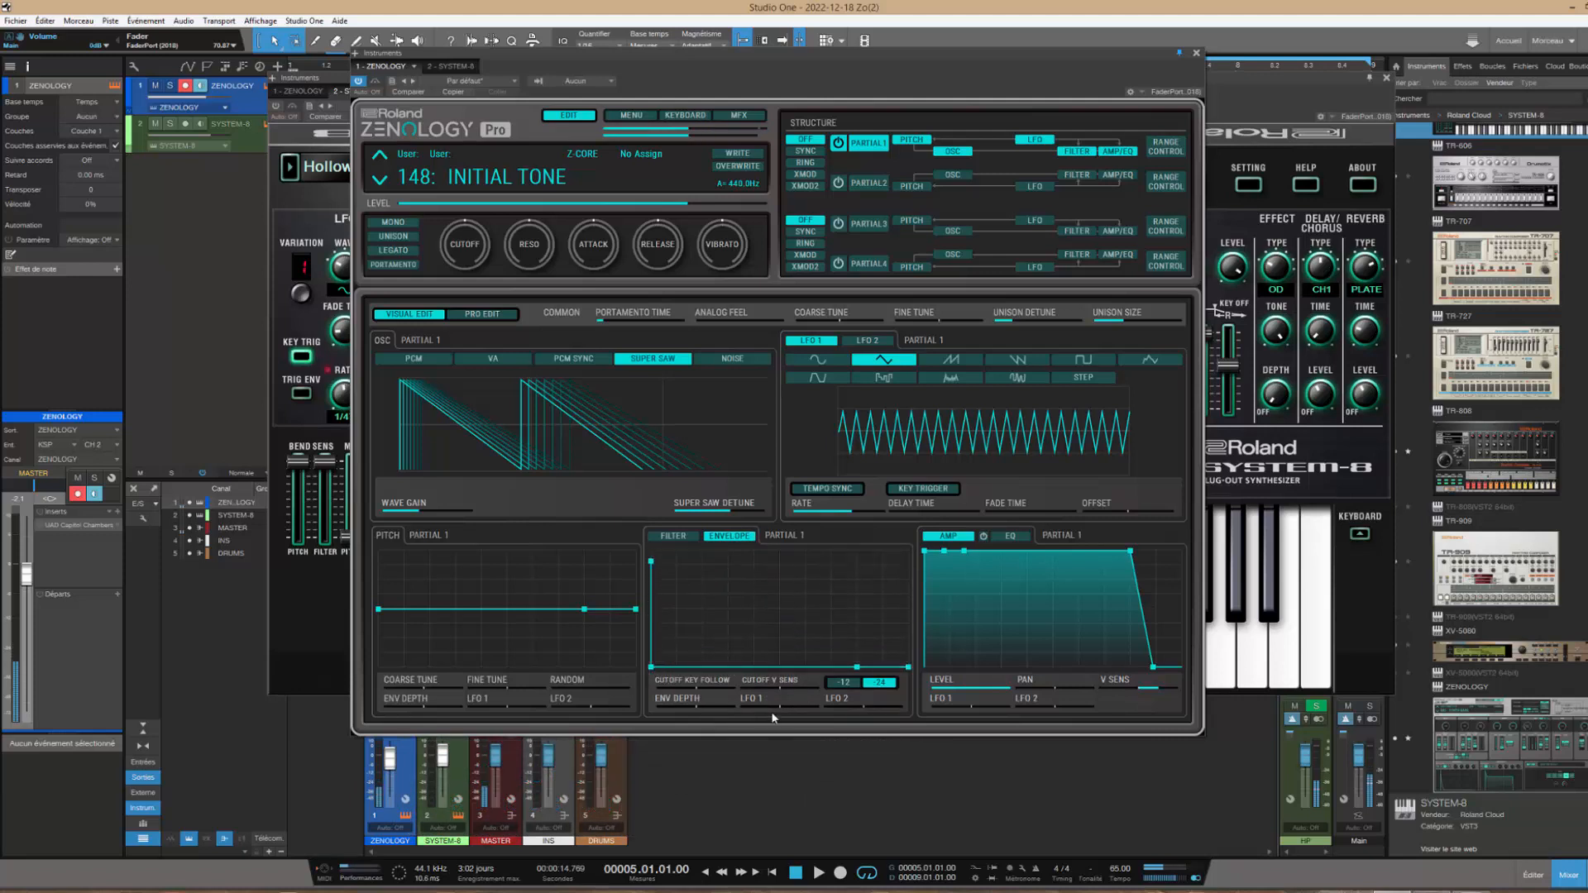
pyautogui.moveTo(651, 668)
pyautogui.mouseDown()
pyautogui.moveTo(667, 647)
pyautogui.moveTo(714, 666)
pyautogui.moveTo(756, 658)
pyautogui.moveTo(664, 663)
pyautogui.mouseUp()
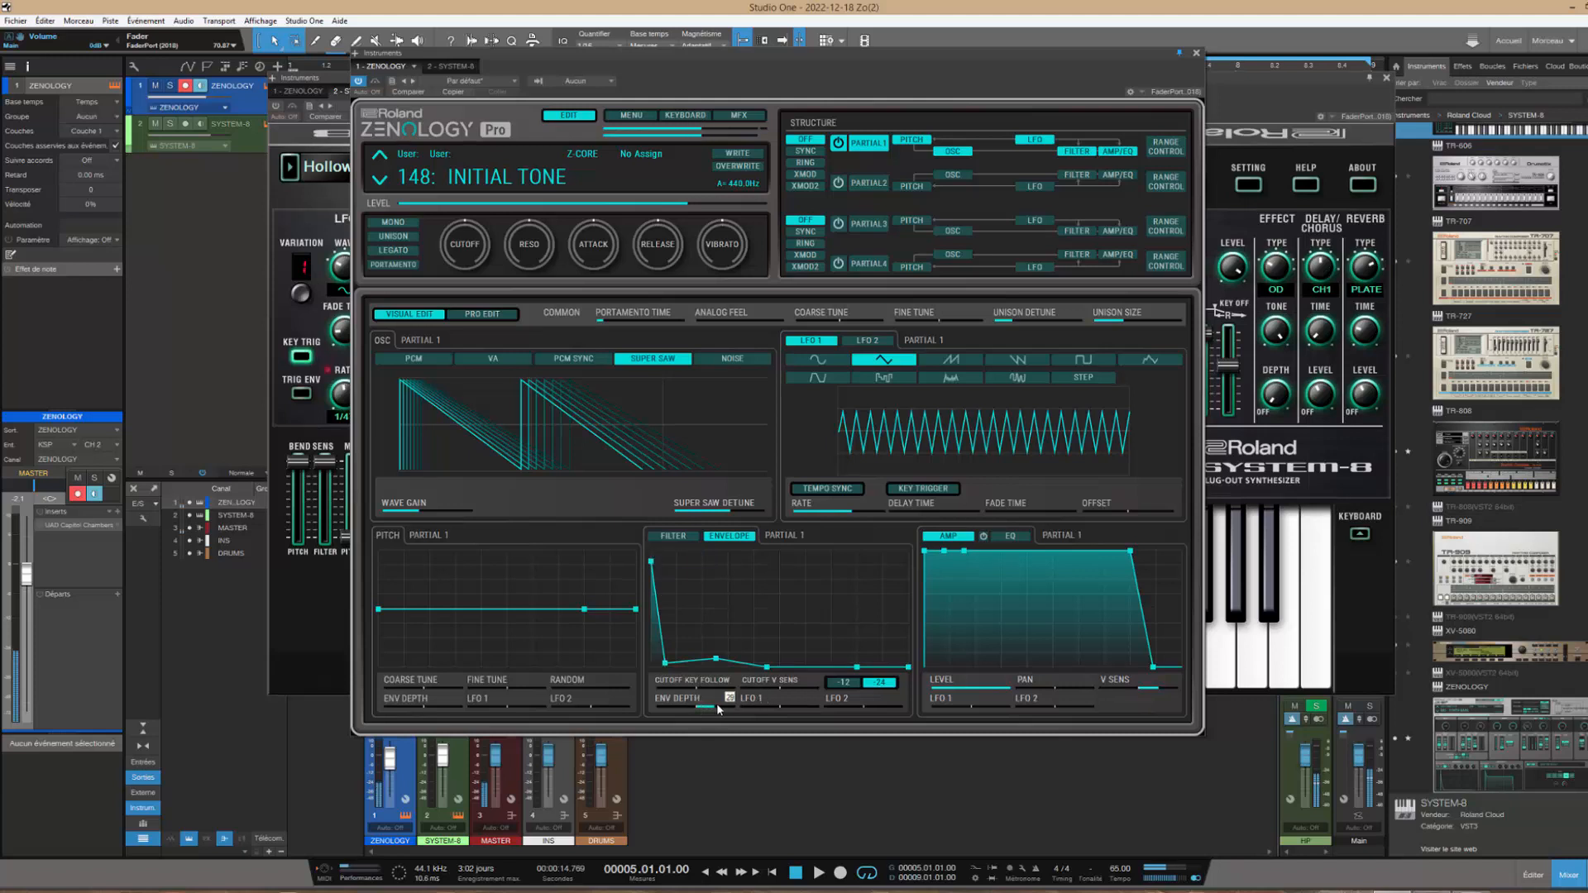
pyautogui.moveTo(716, 666); pyautogui.dragTo(656, 669)
pyautogui.moveTo(722, 709); pyautogui.dragTo(709, 710)
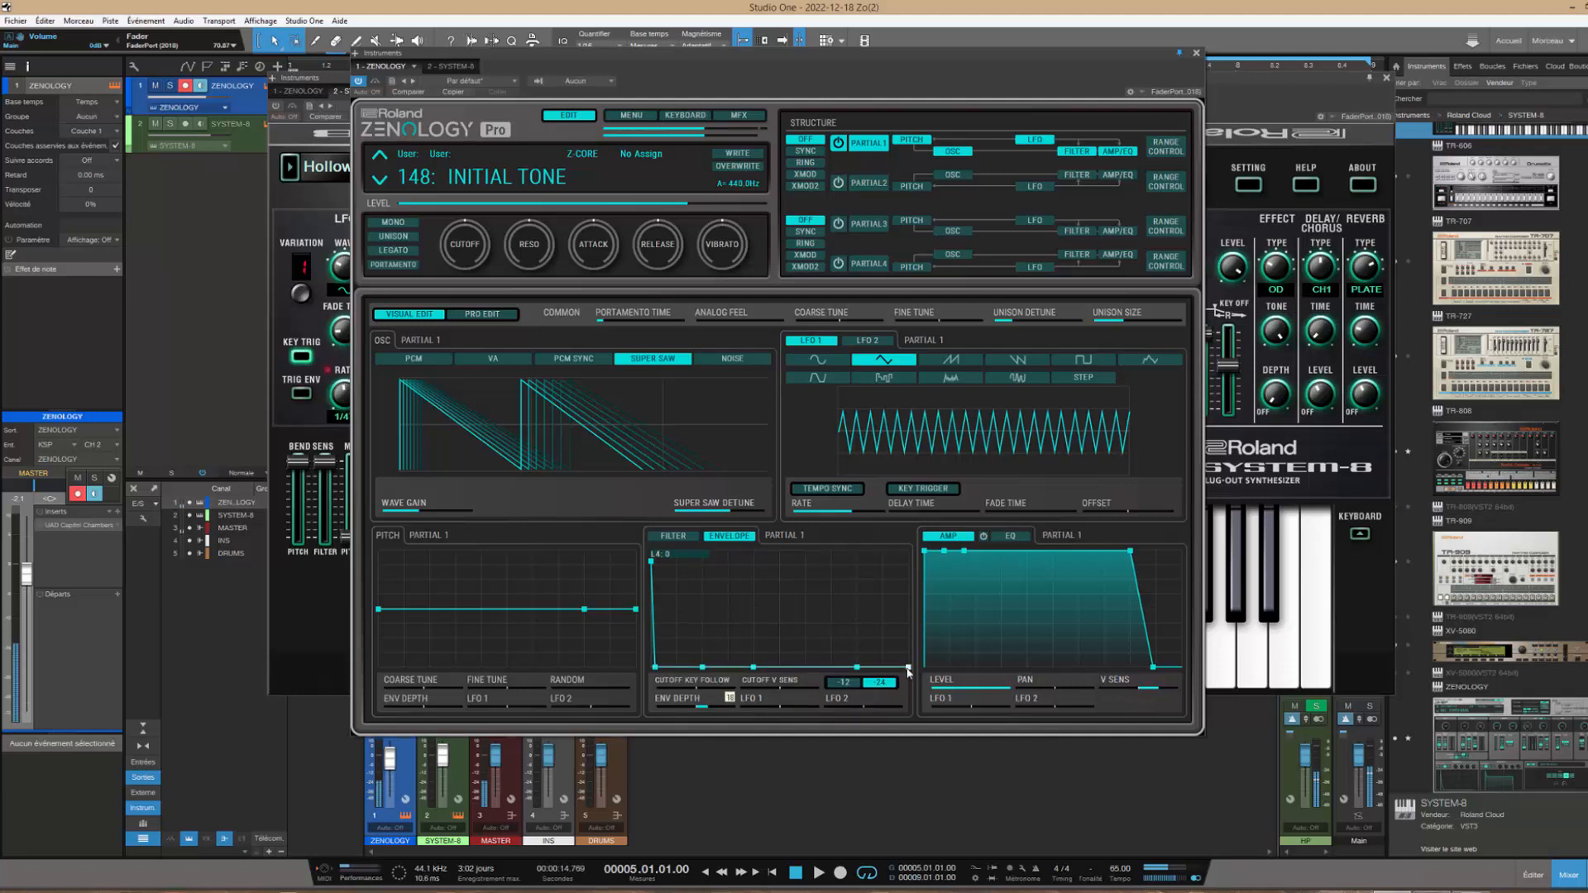
# Lengthen the amp envelope's release slightly, and review Partial 1's filter settings and filter envelope
pyautogui.moveTo(1153, 666); pyautogui.dragTo(1161, 667)
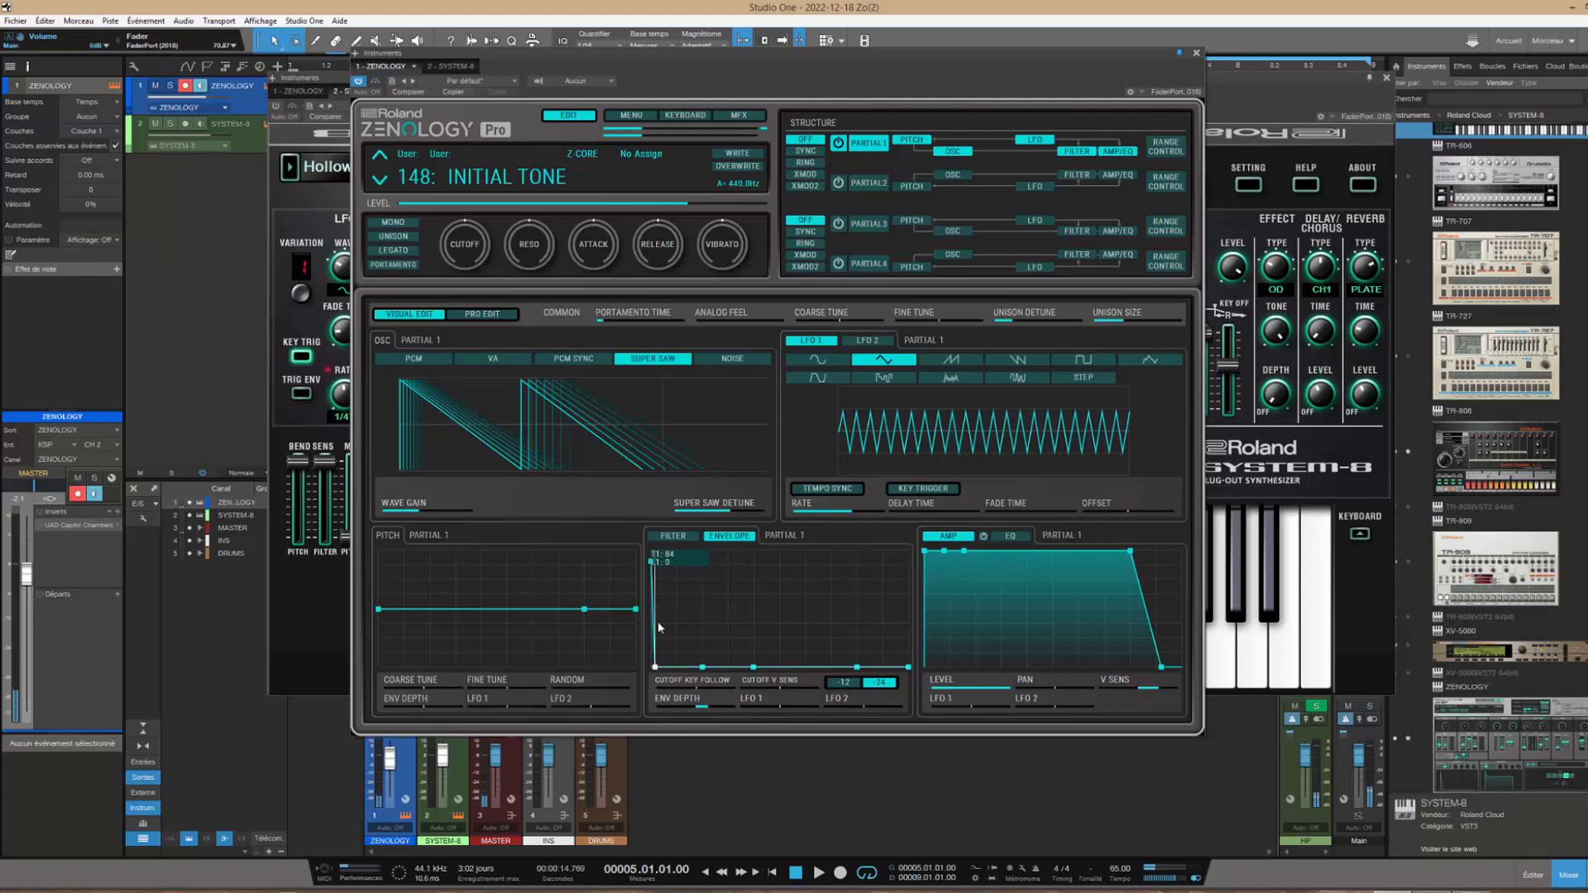
pyautogui.click(677, 543)
pyautogui.click(728, 536)
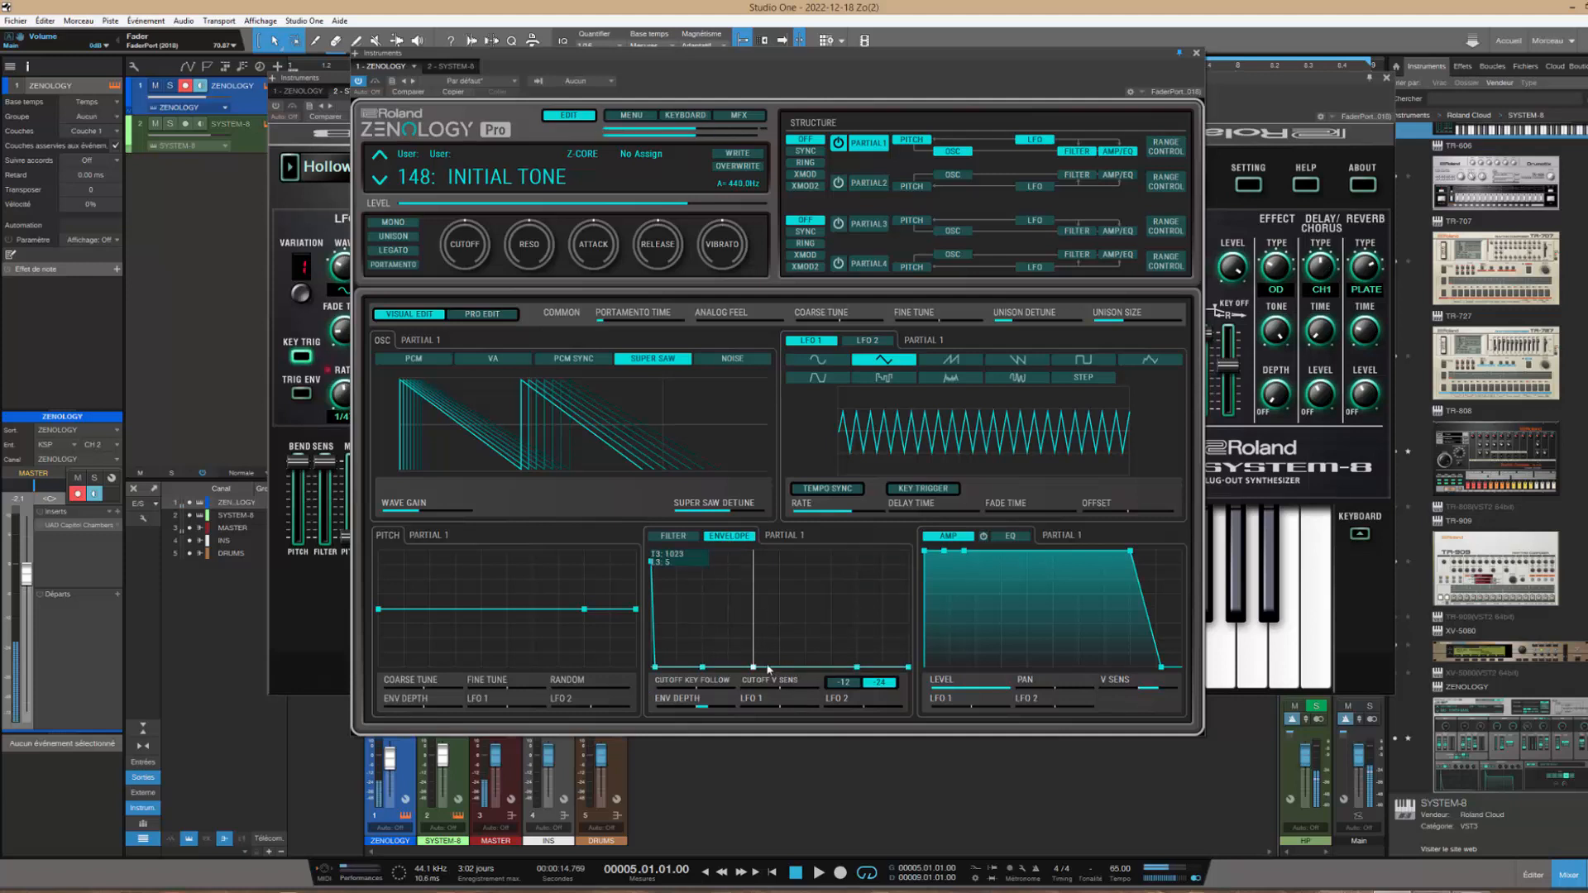
# Switch Partial 1's oscillator to NOISE and open the low-pass filter's cutoff fully
pyautogui.click(730, 358)
pyautogui.click(672, 535)
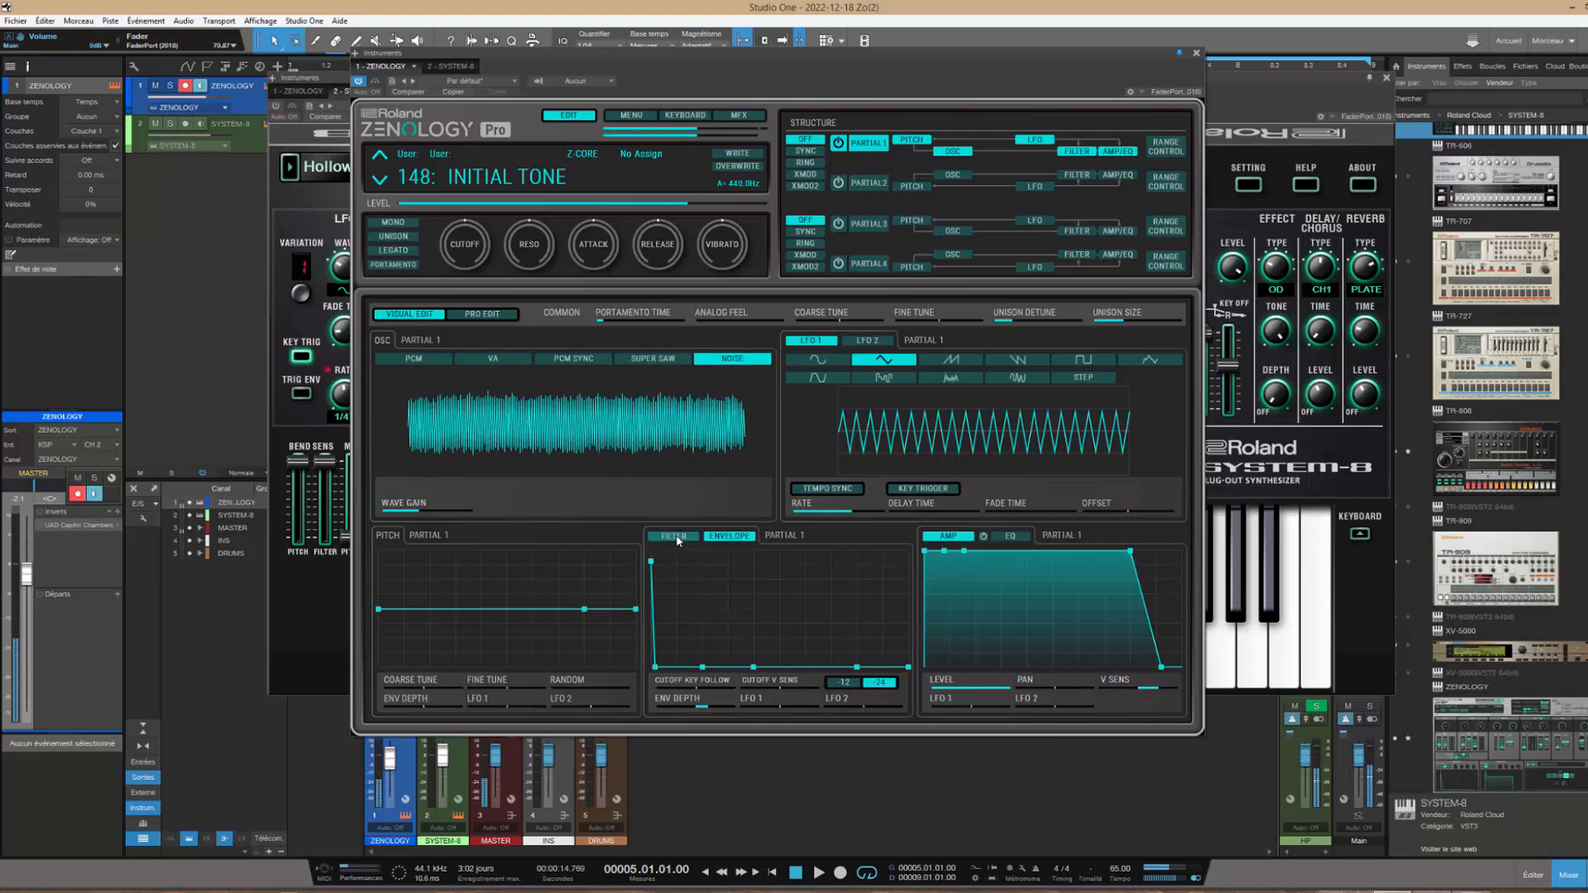
pyautogui.moveTo(693, 685); pyautogui.dragTo(903, 679)
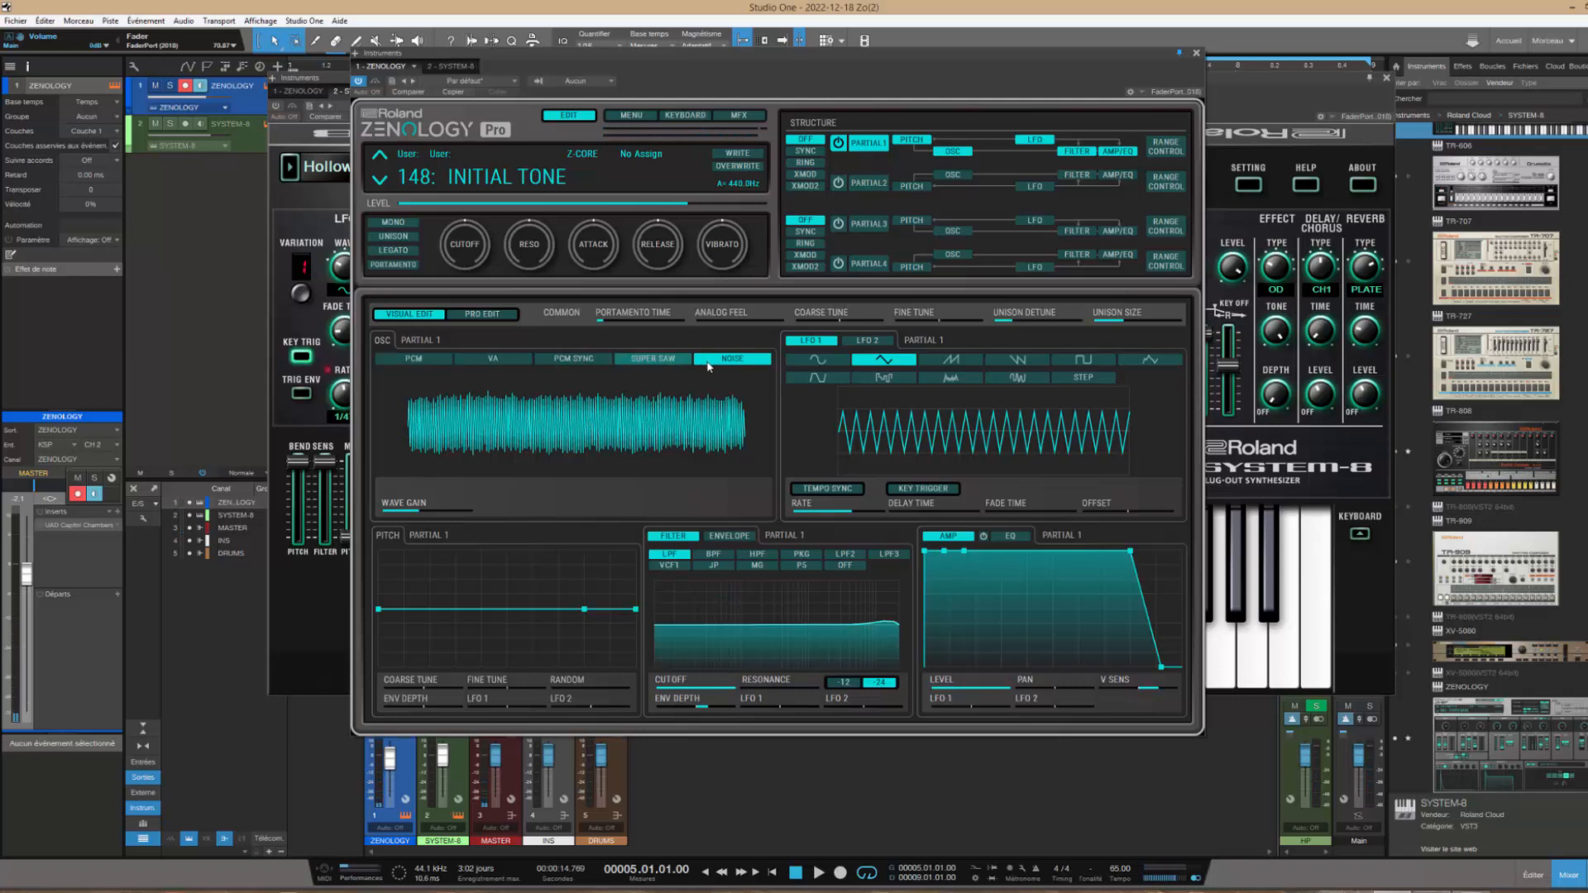
# Return Partial 1's oscillator to PCM and load the user tone 149: INITIAL TONE
pyautogui.click(736, 361)
pyautogui.click(424, 361)
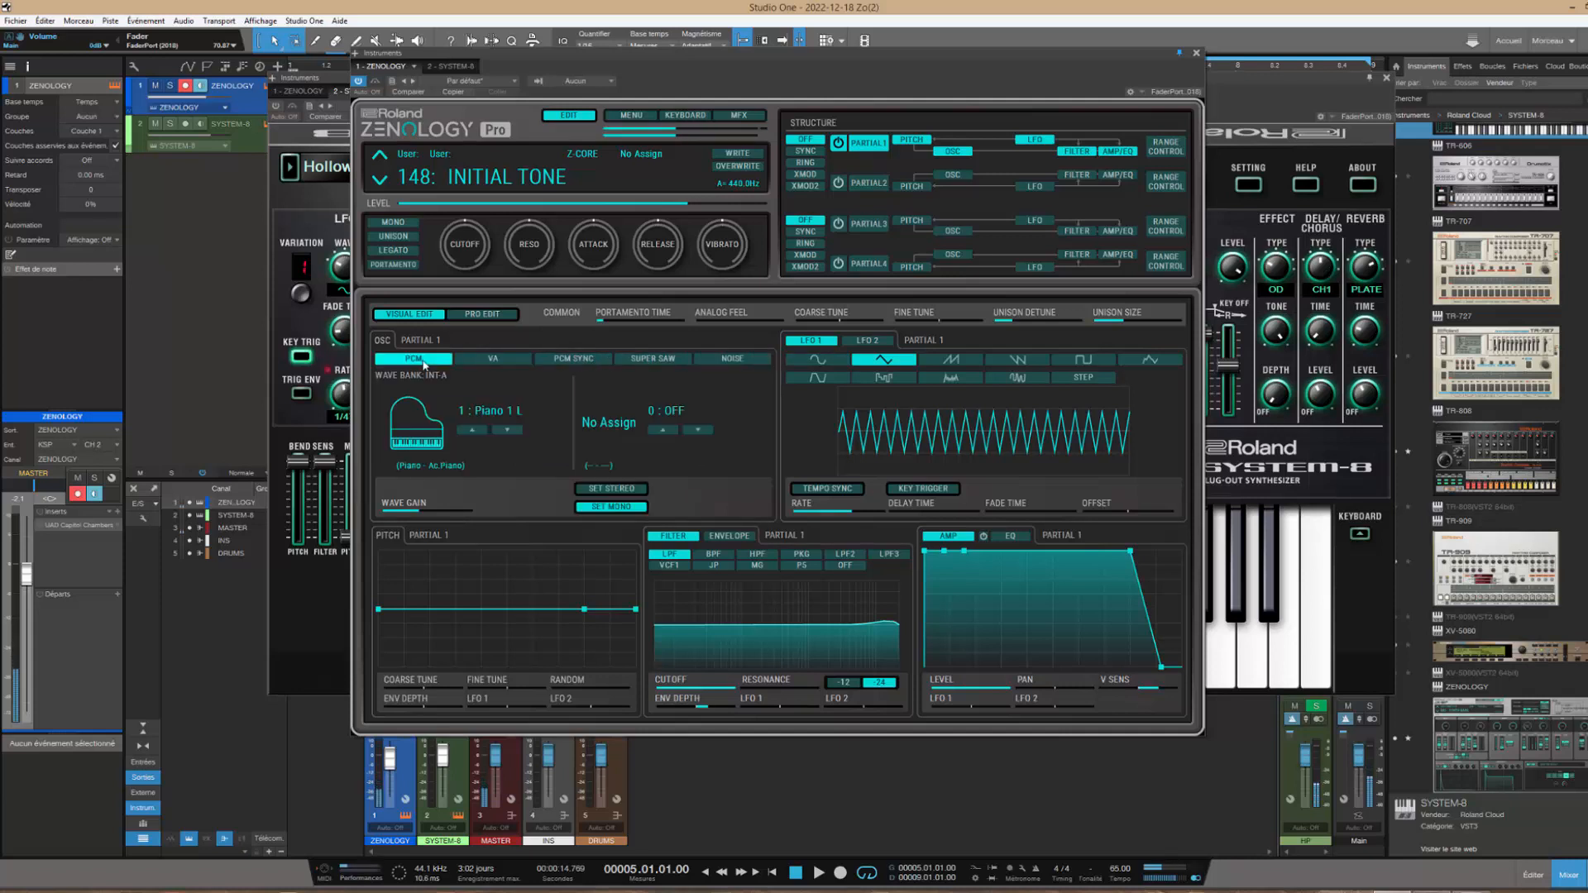
pyautogui.click(523, 178)
pyautogui.click(752, 400)
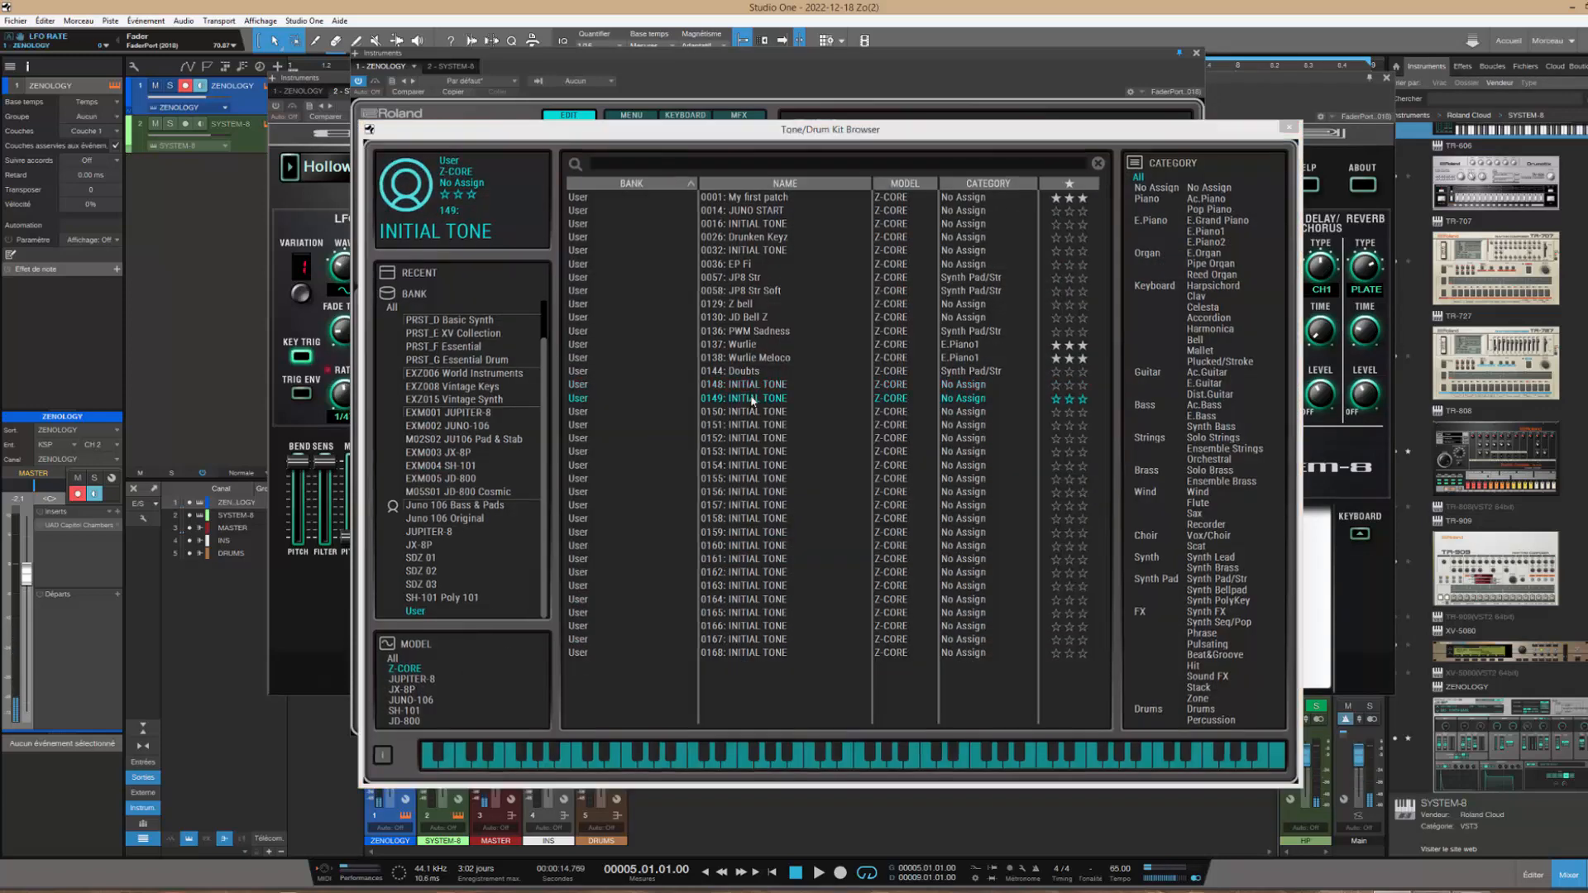
pyautogui.click(752, 400)
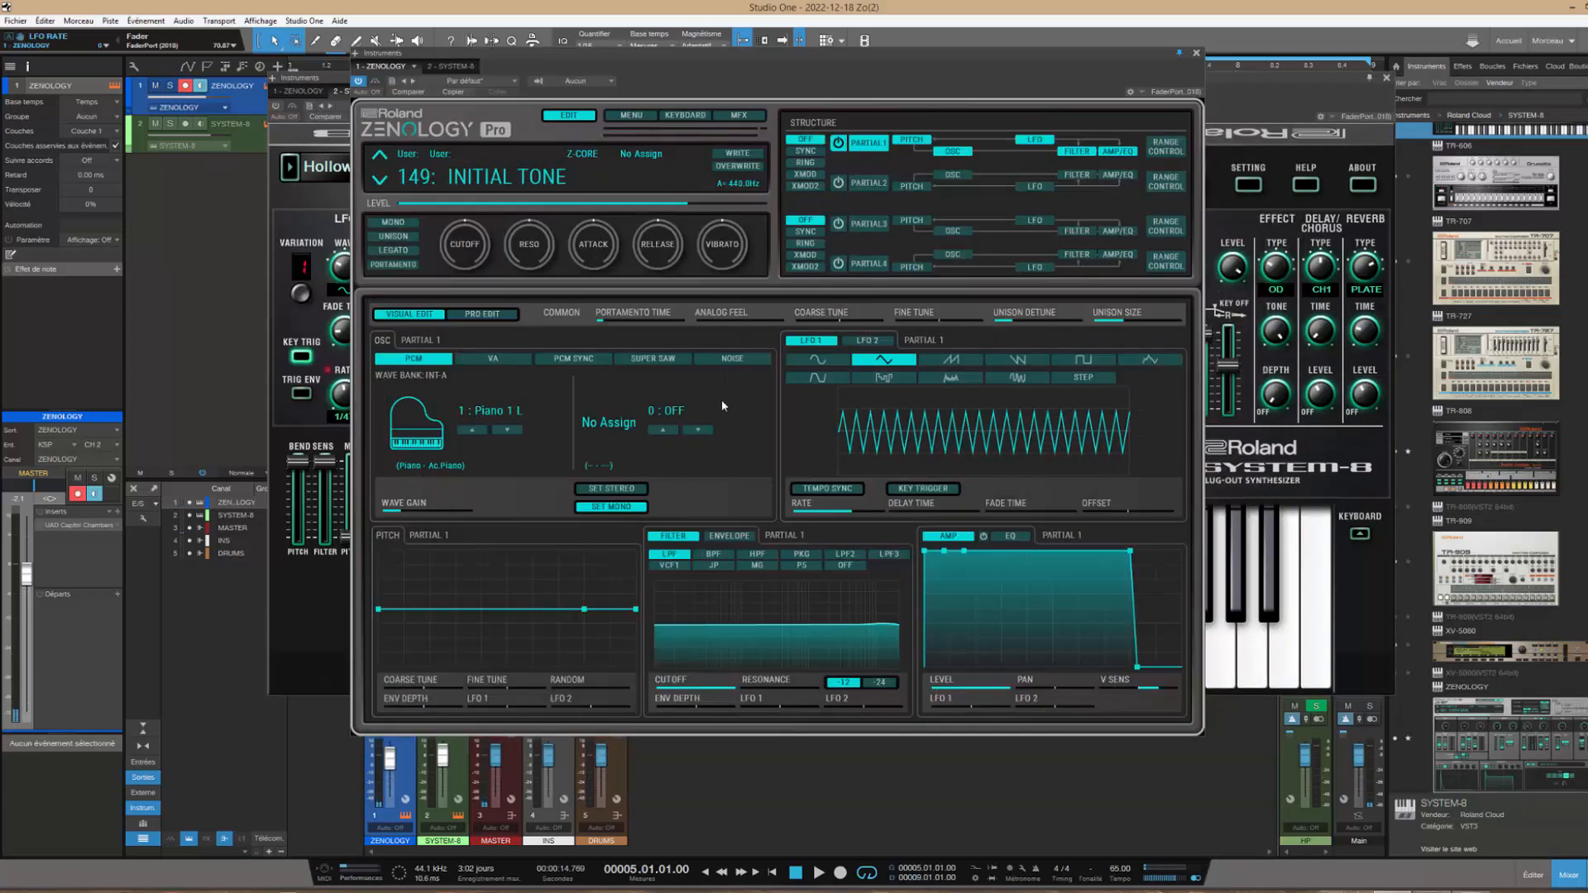
# Browse the PCM waves across the INT-B and All banks in the E.Piano and Piano categories, and close the Wave Browser
pyautogui.click(499, 413)
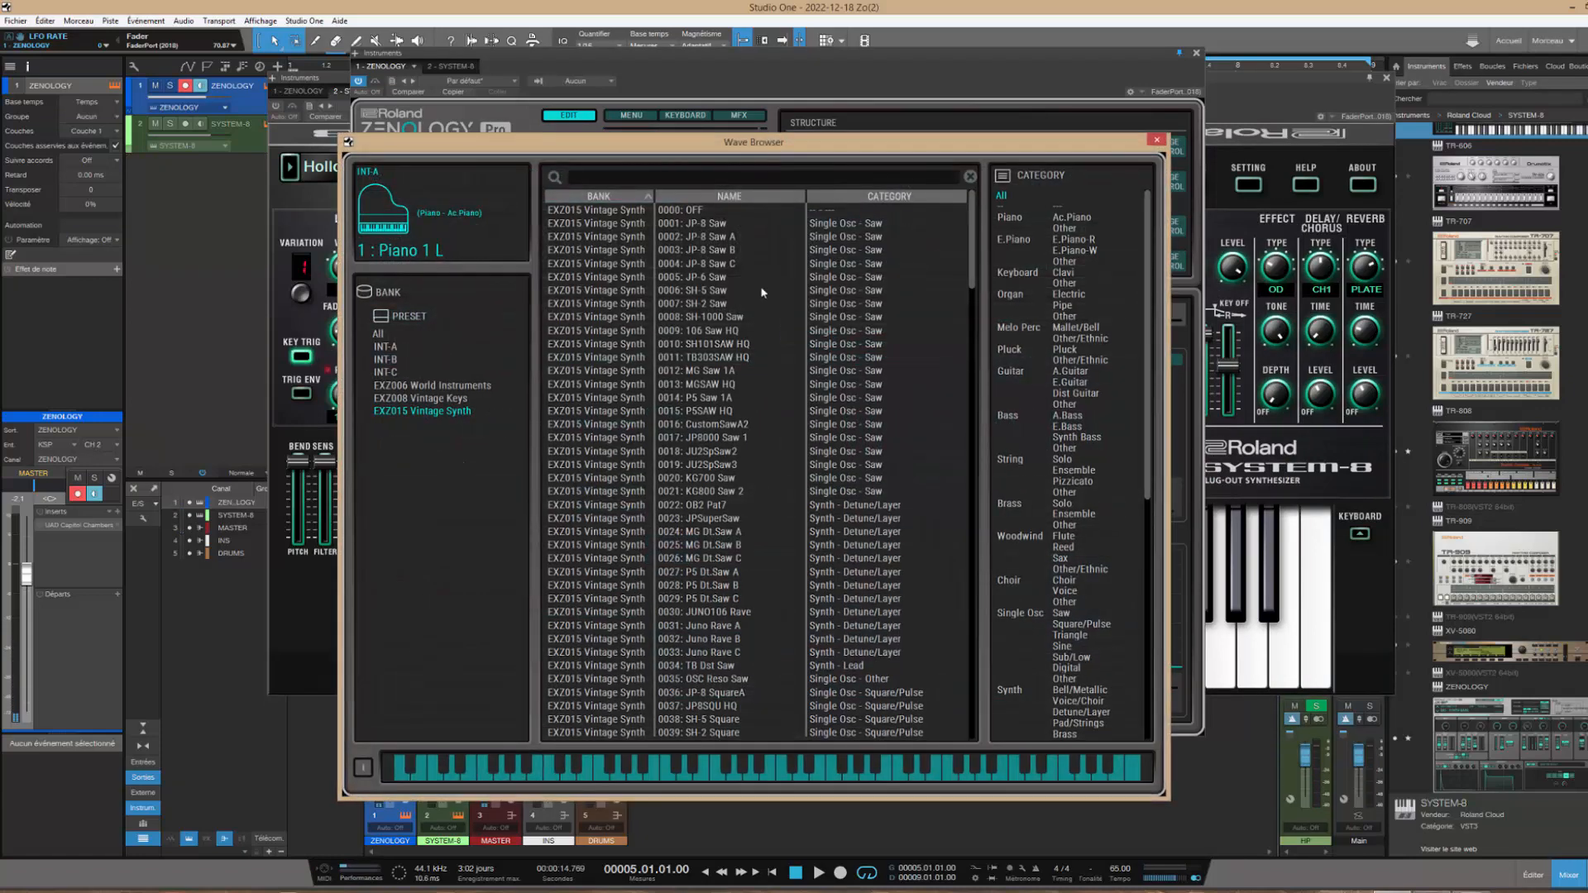
pyautogui.click(389, 359)
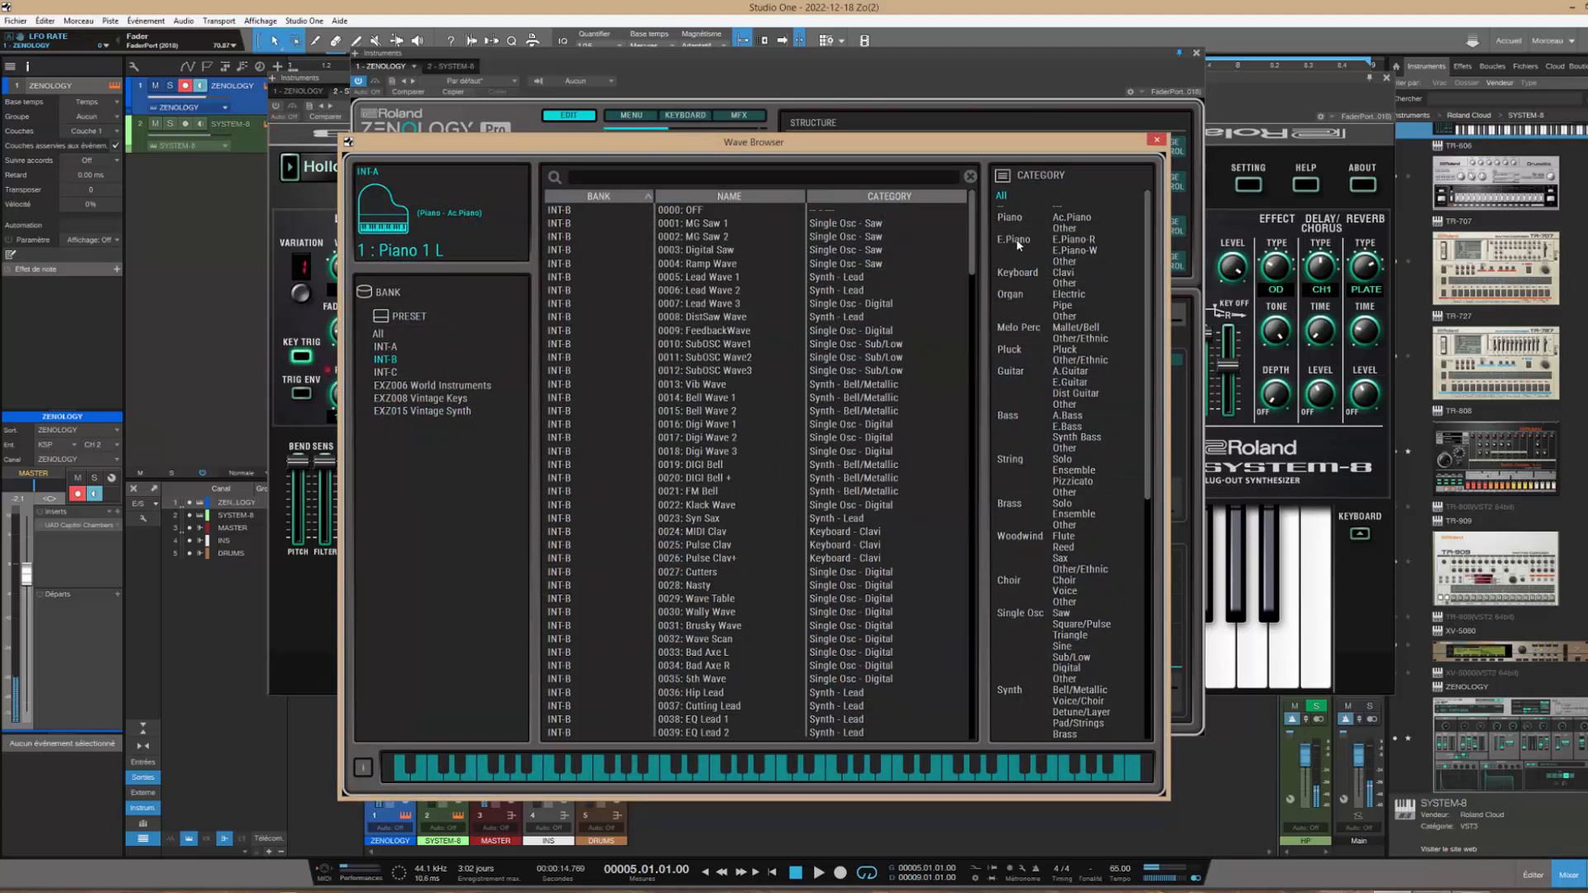
pyautogui.click(1094, 240)
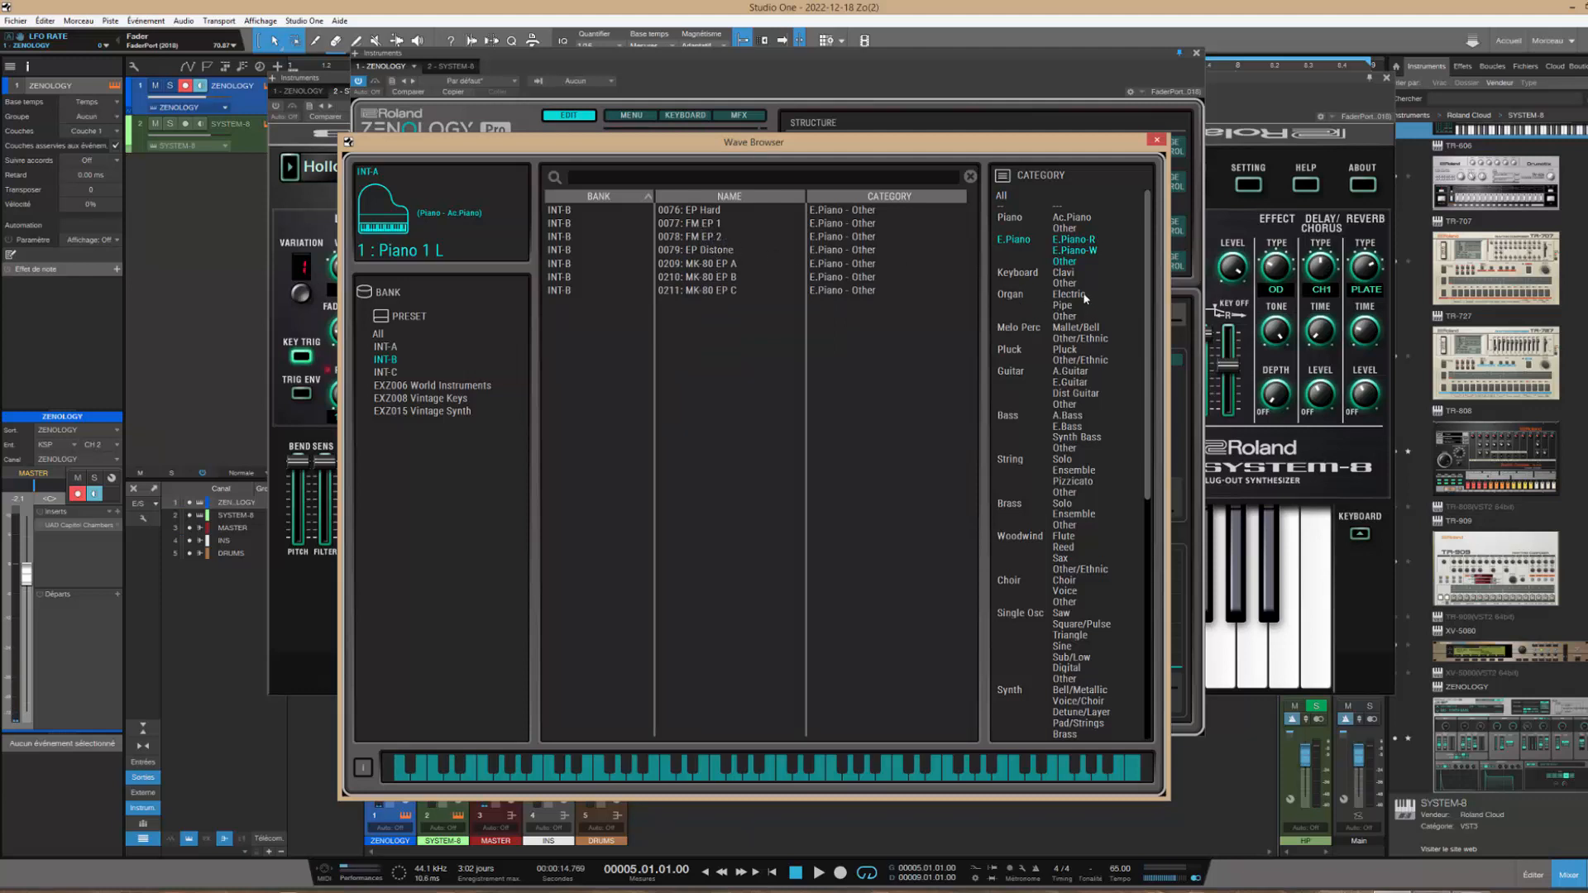
pyautogui.click(1012, 220)
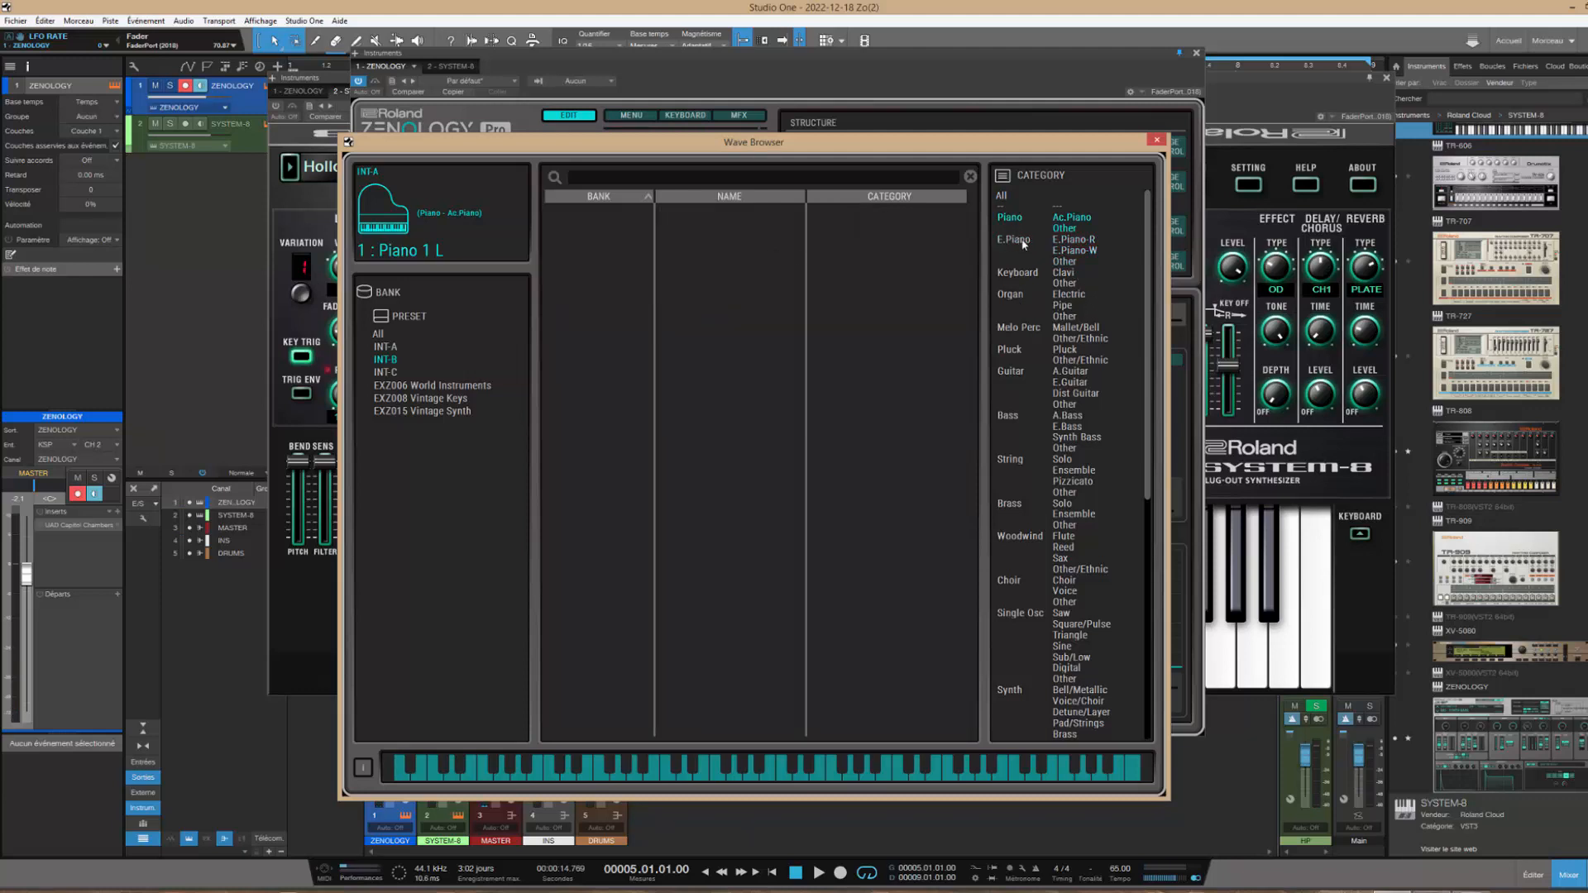
pyautogui.click(394, 348)
pyautogui.click(380, 334)
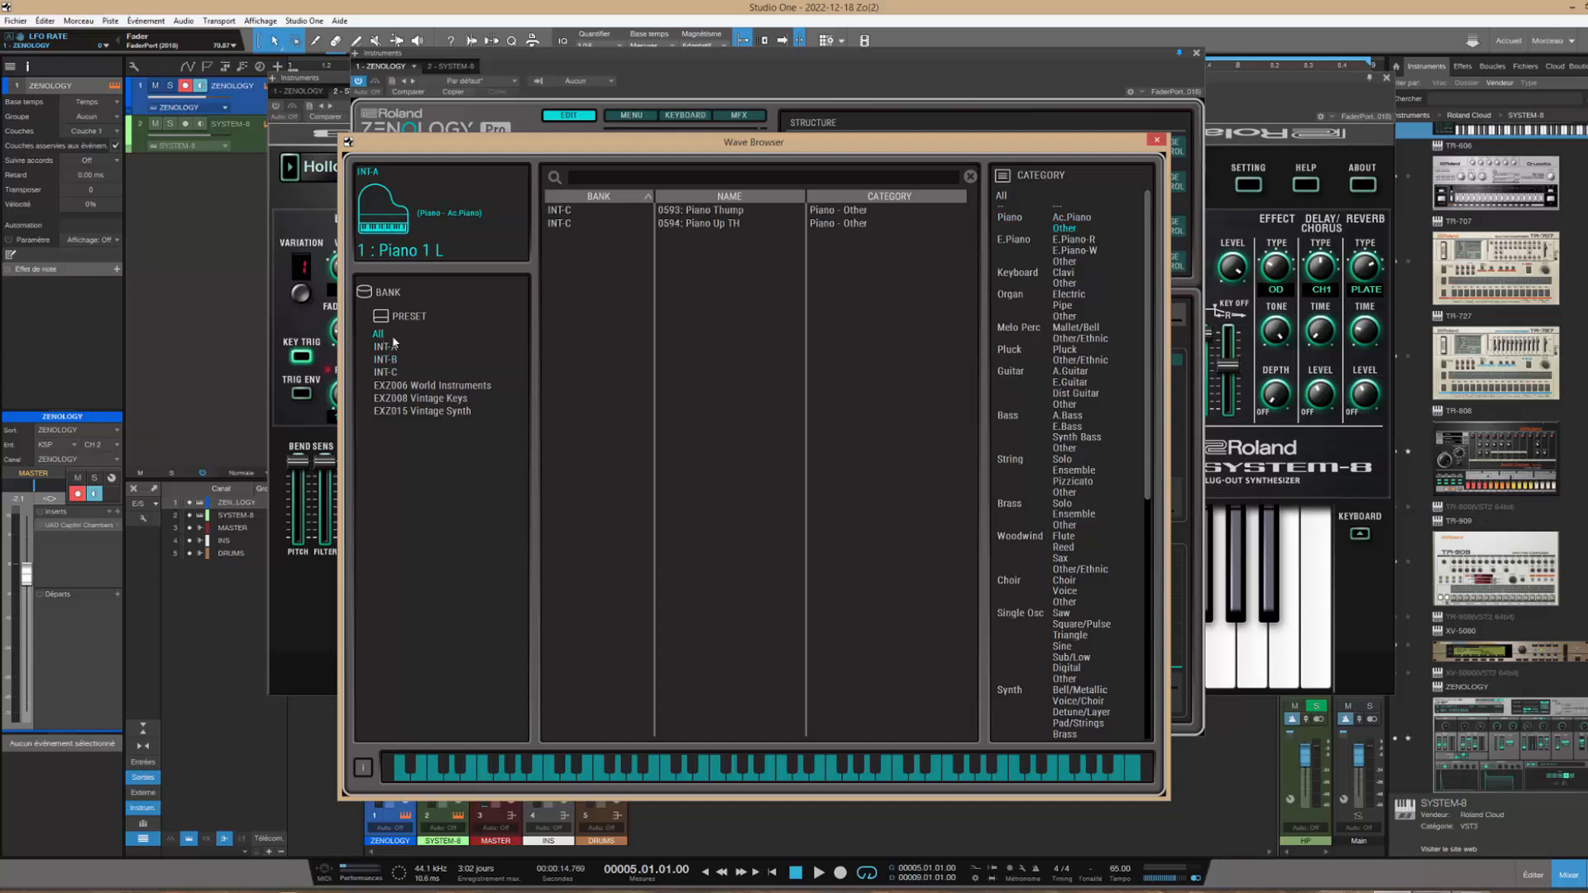
pyautogui.click(1065, 229)
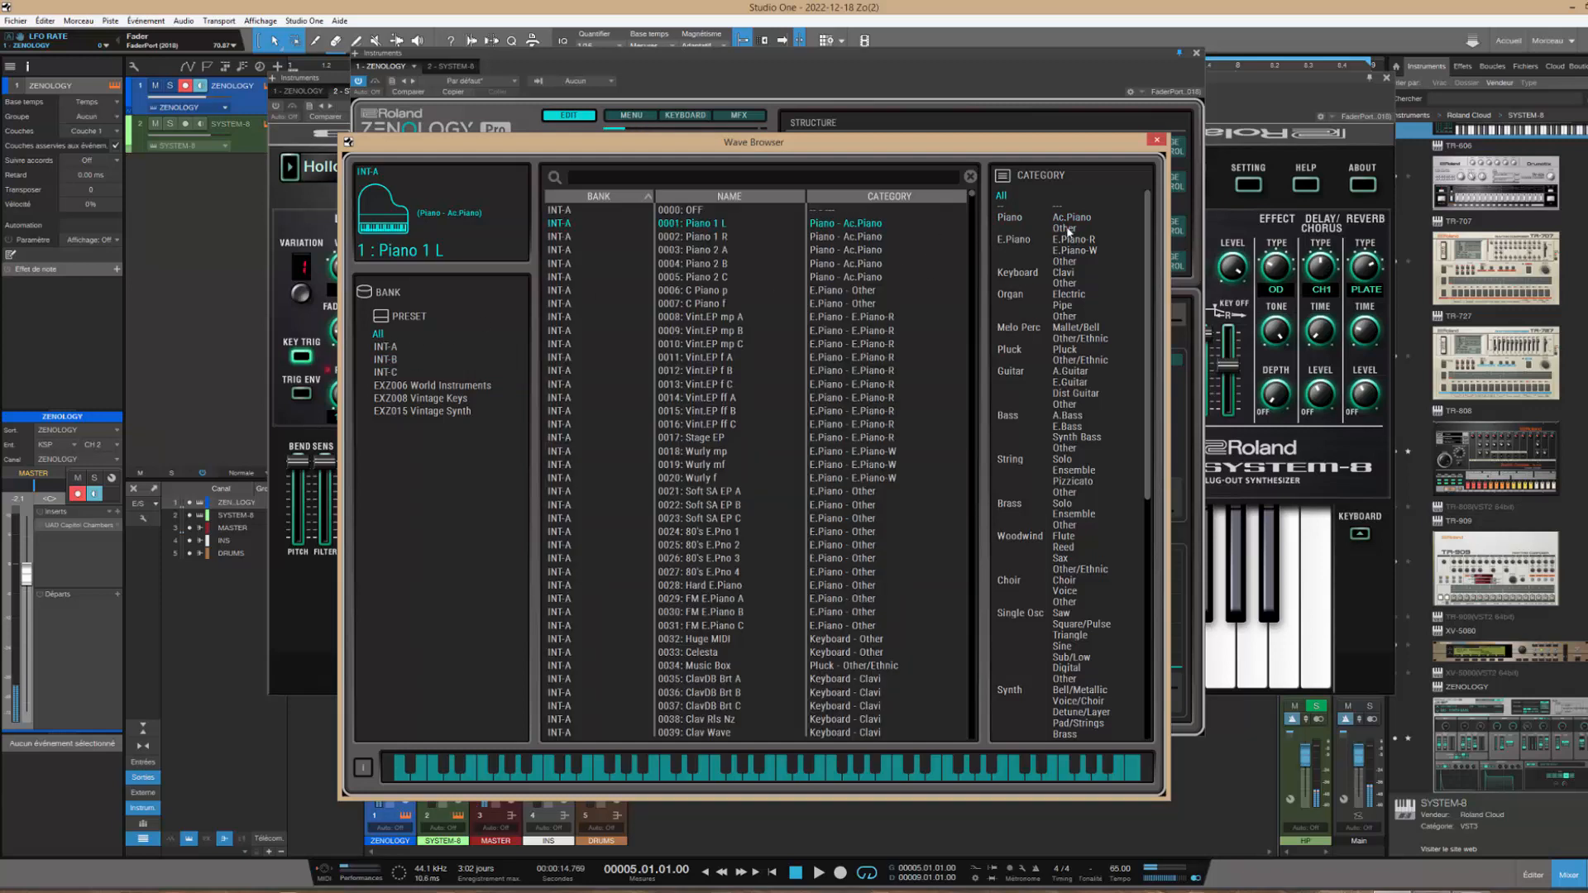
pyautogui.click(1023, 218)
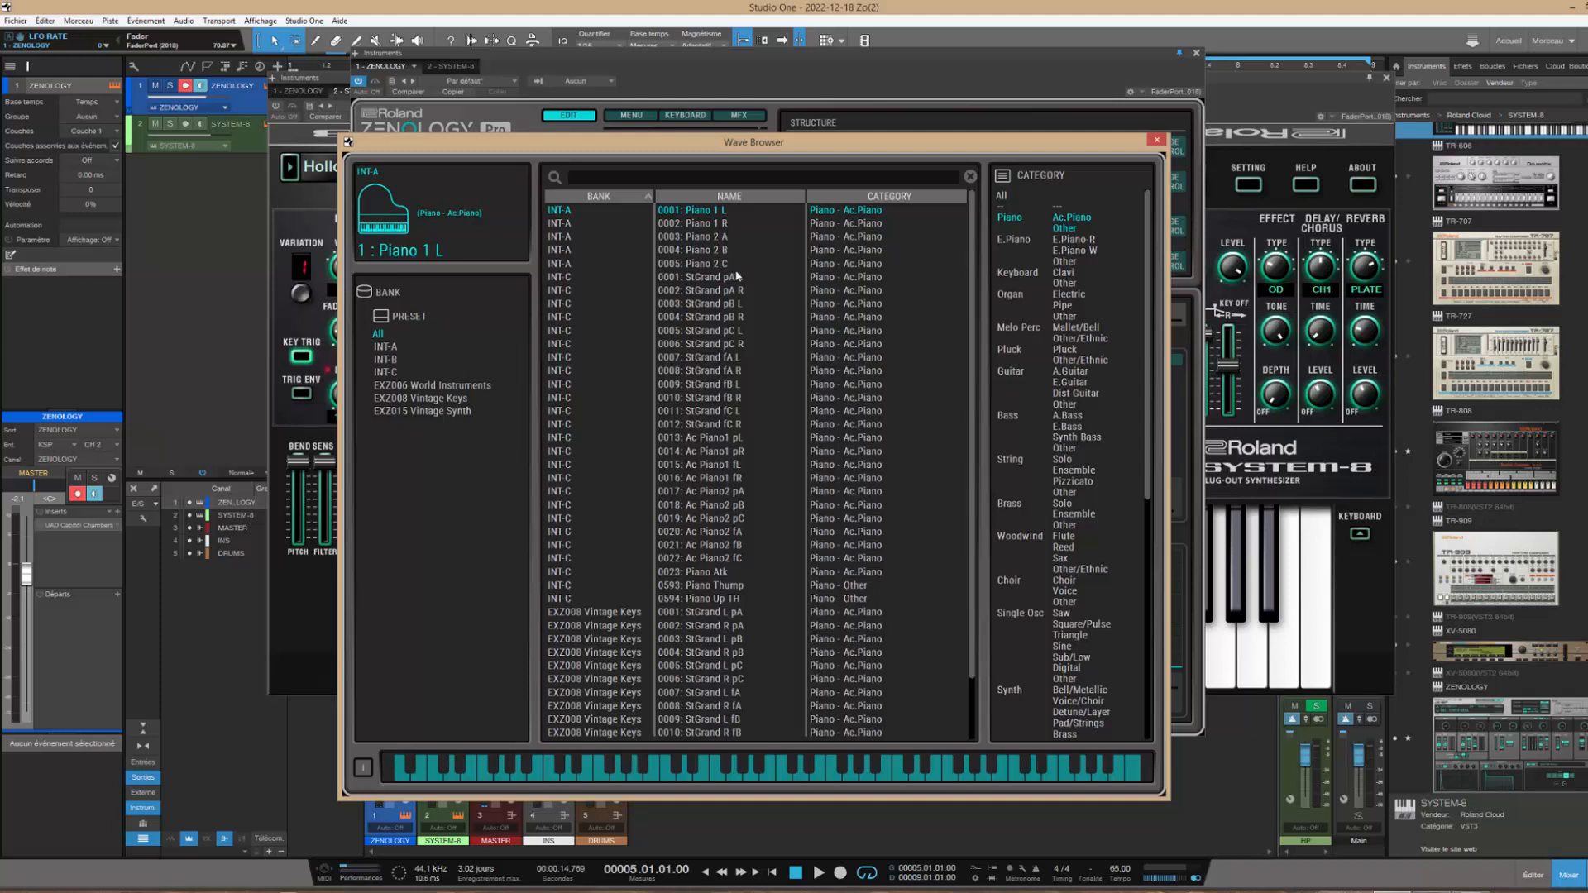
pyautogui.click(1156, 138)
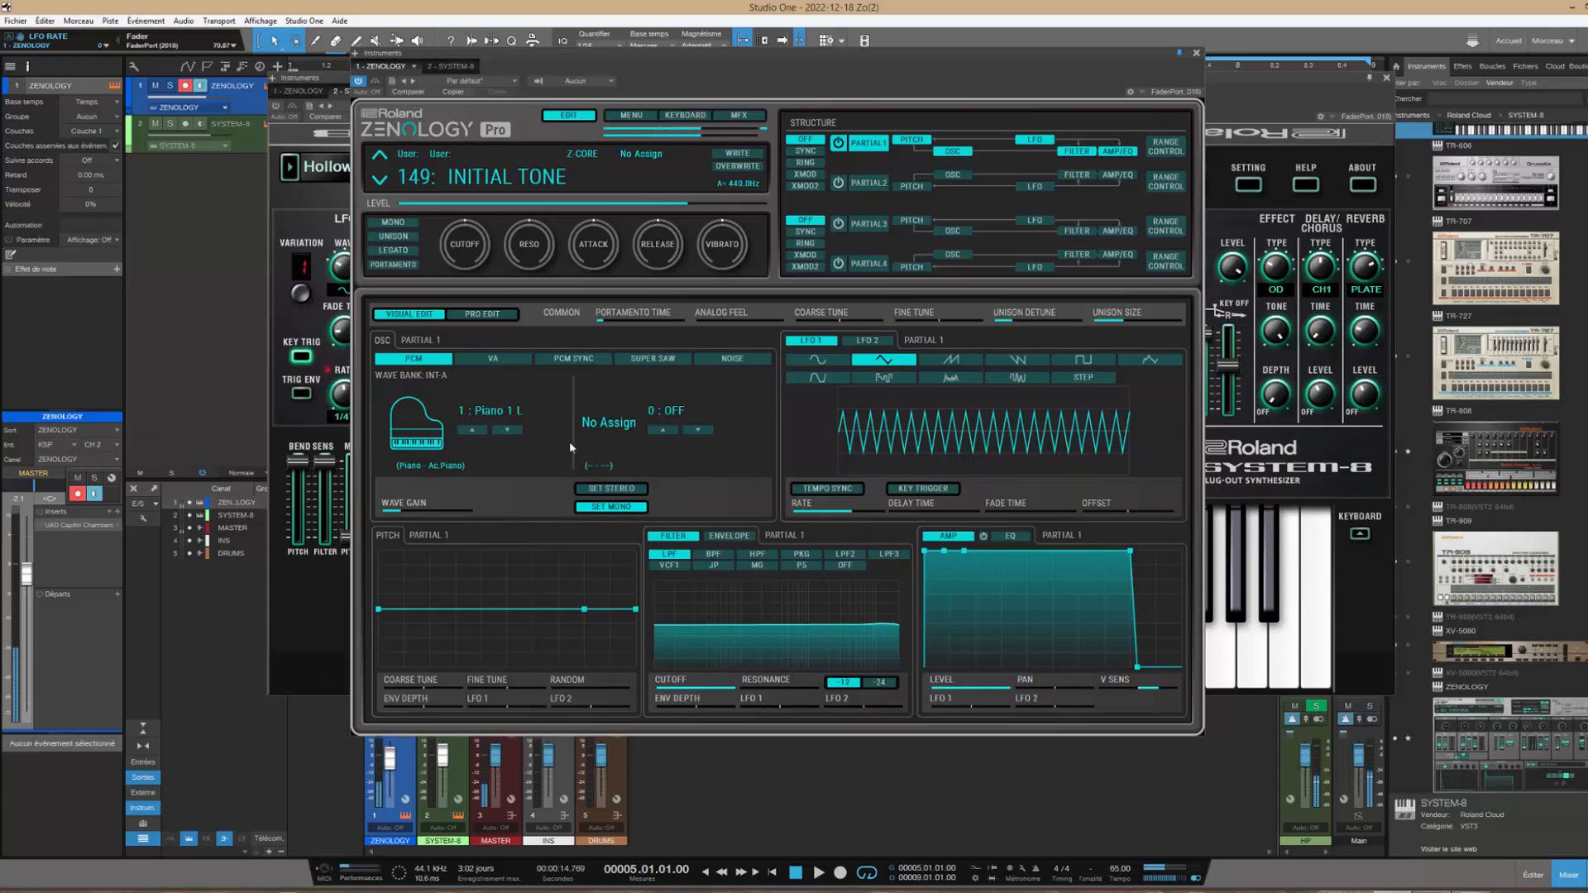
# Try the stereo setting for Partial 1's Piano 1 wave, and set it back to mono
pyautogui.click(594, 492)
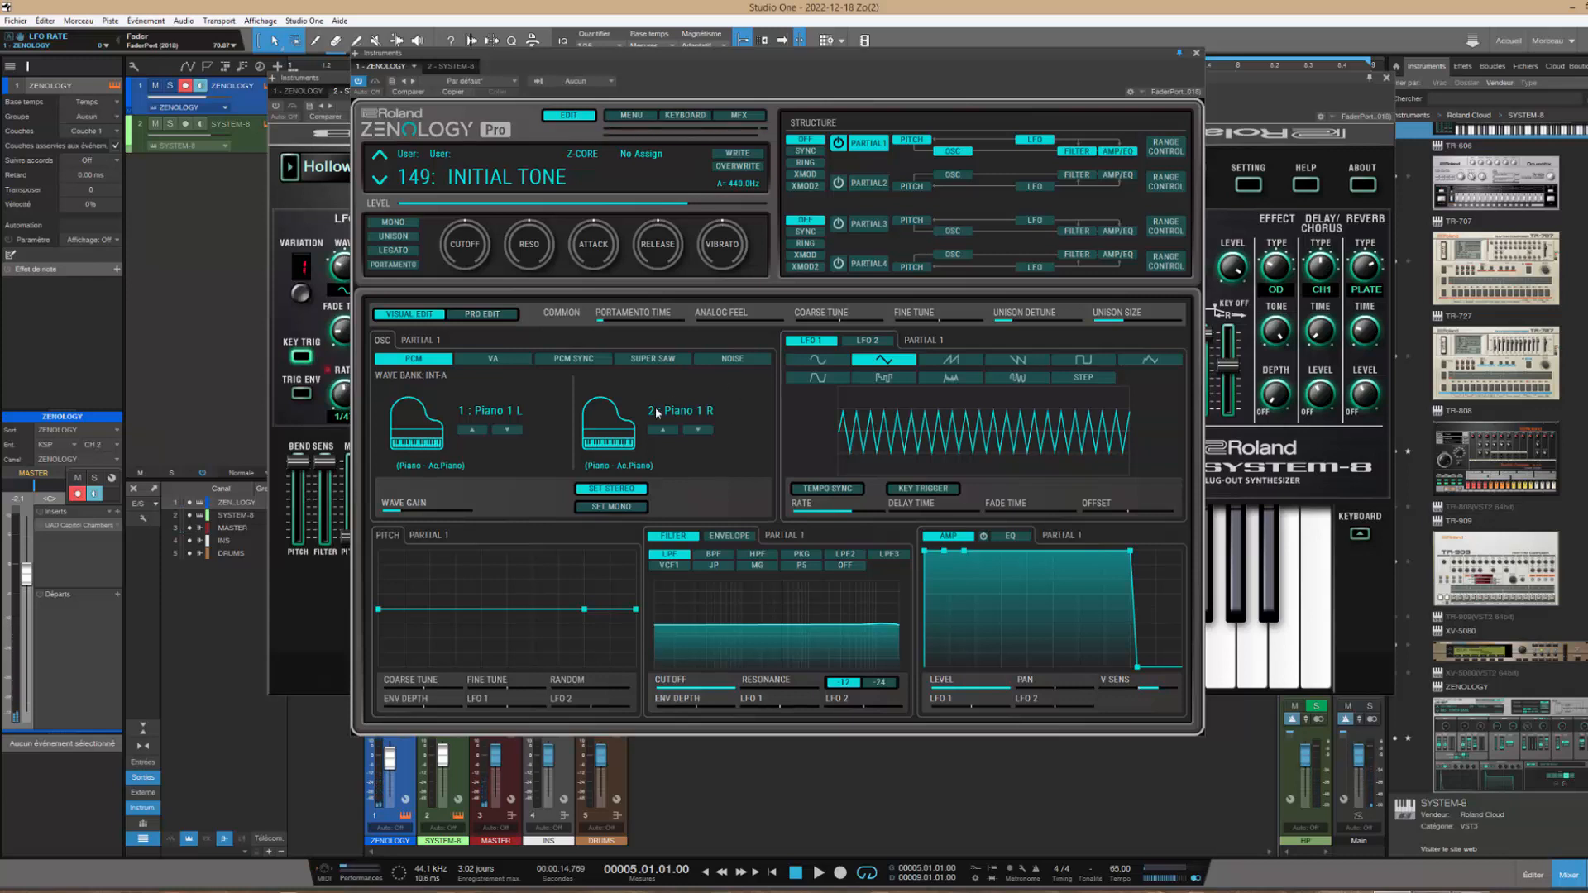
pyautogui.click(612, 506)
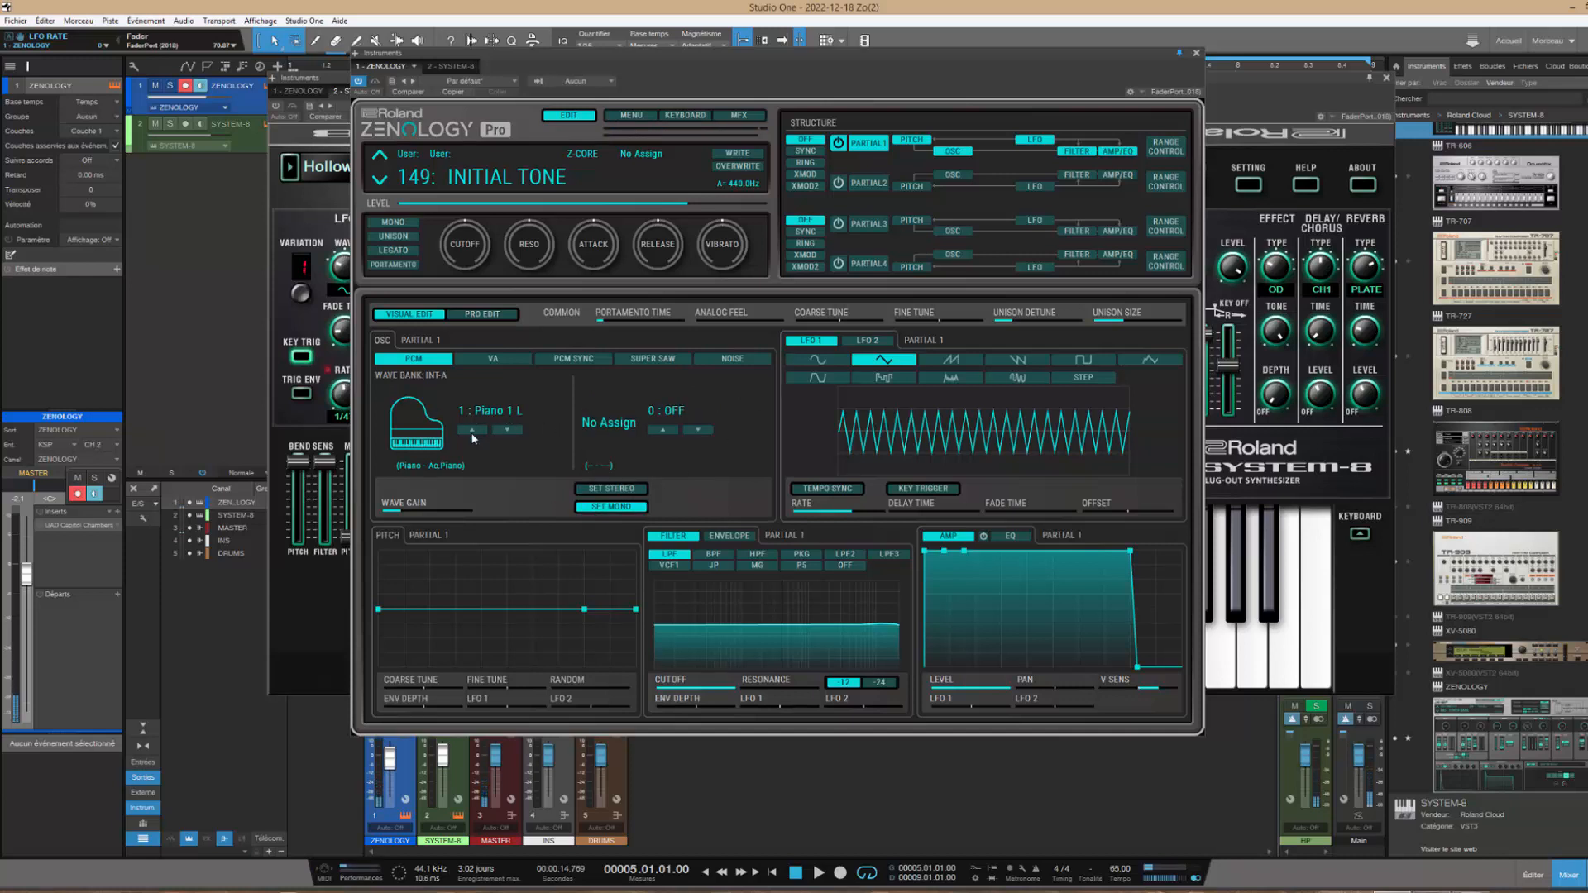
# Audition Partial 1's INT-A waves one after another, from Piano 1 L up to 10: Vint.EP mp C
pyautogui.doubleClick(508, 430)
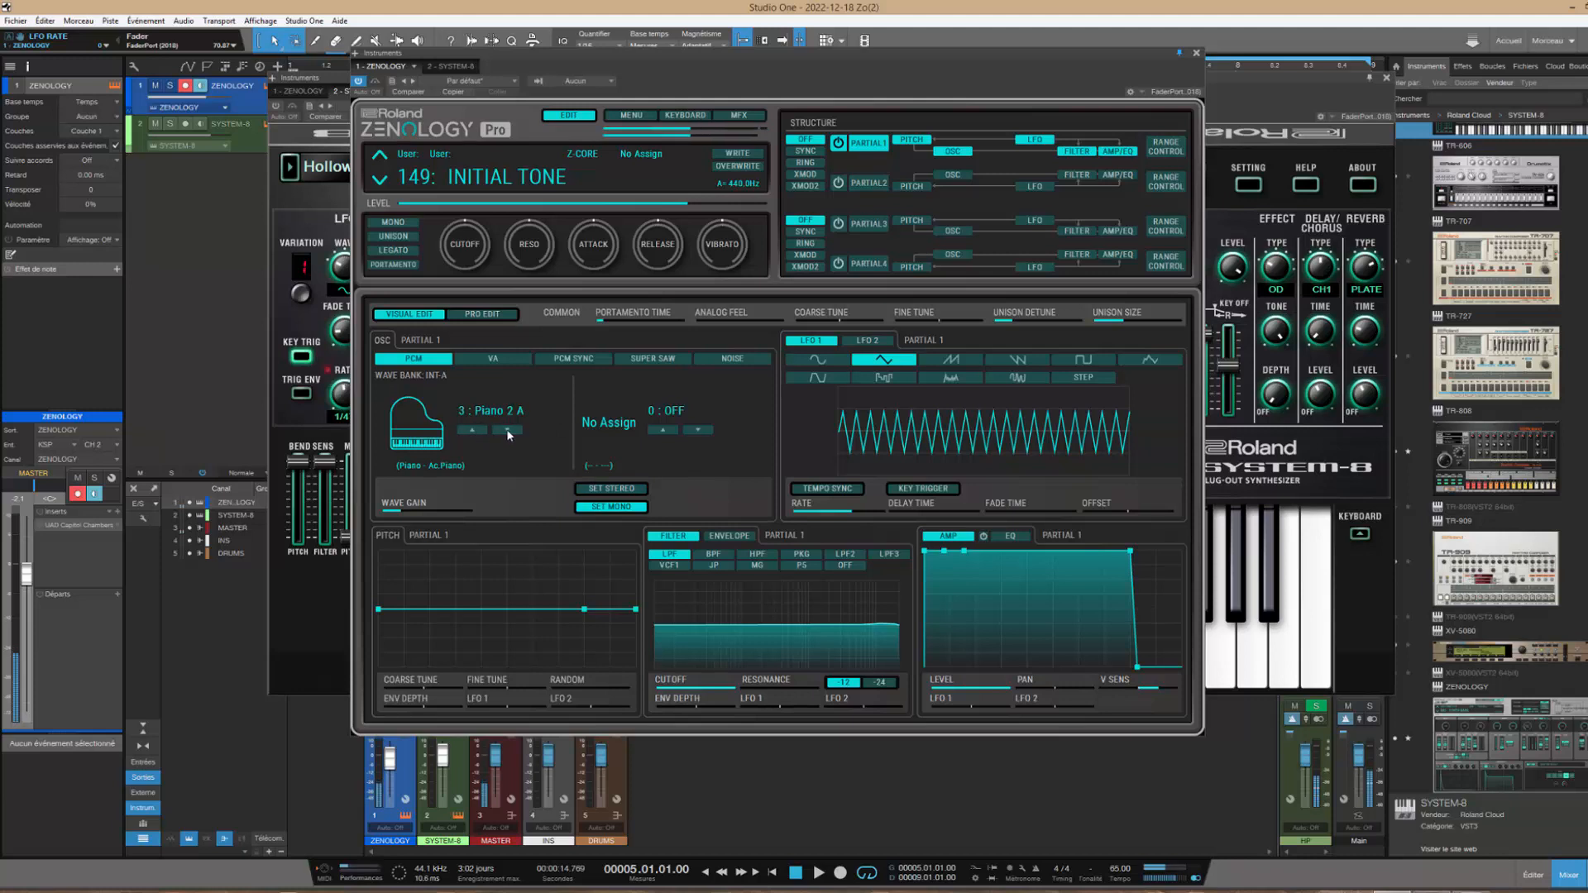
pyautogui.scroll(3, 497, 415)
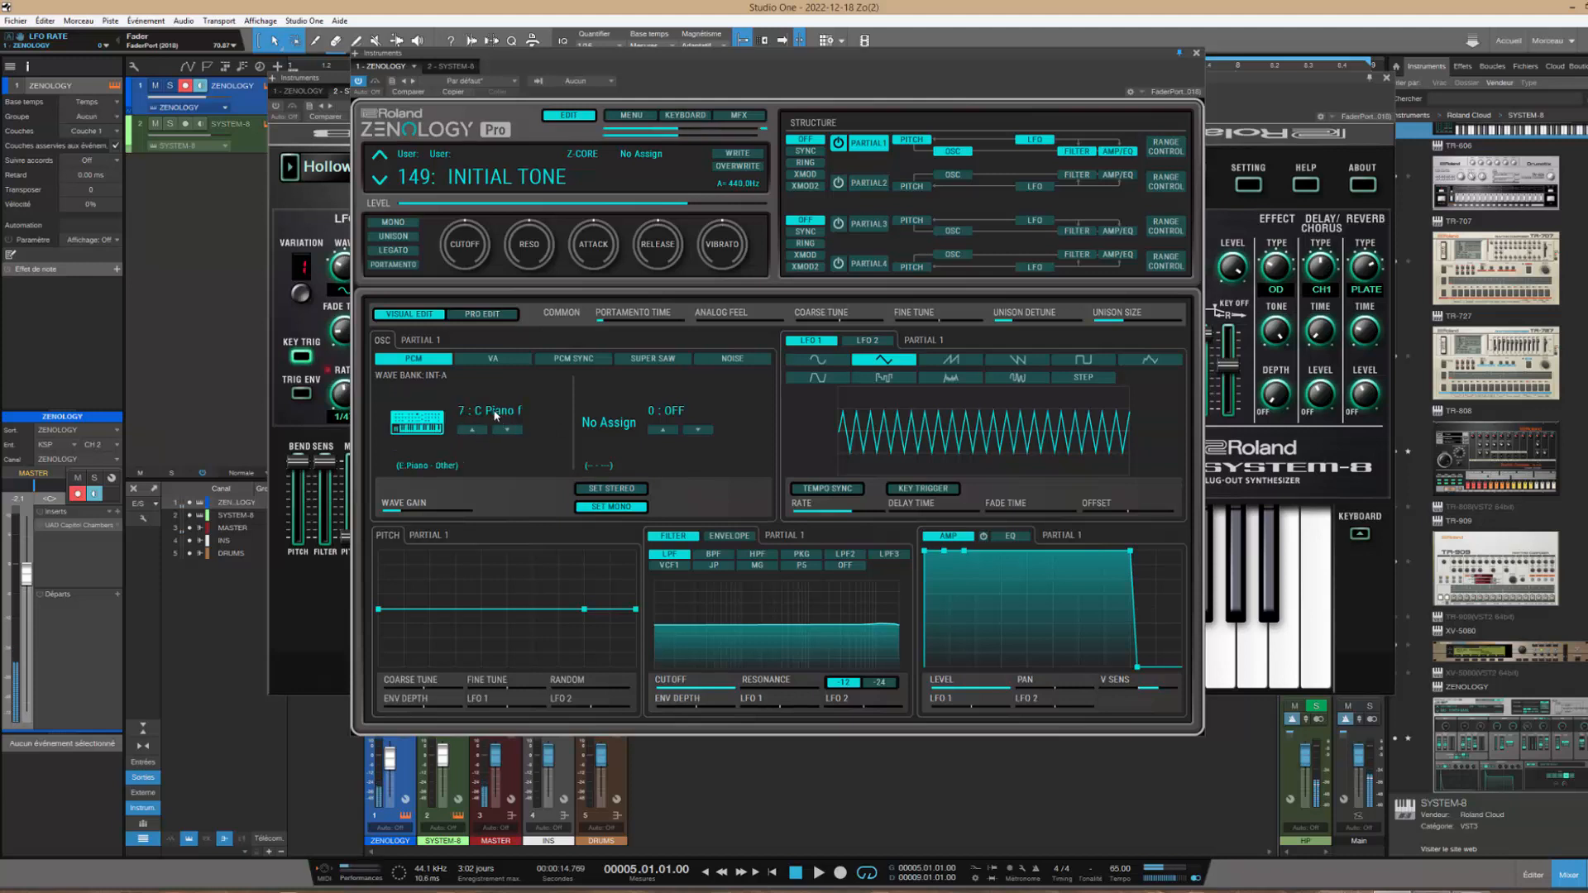
pyautogui.scroll(2, 496, 415)
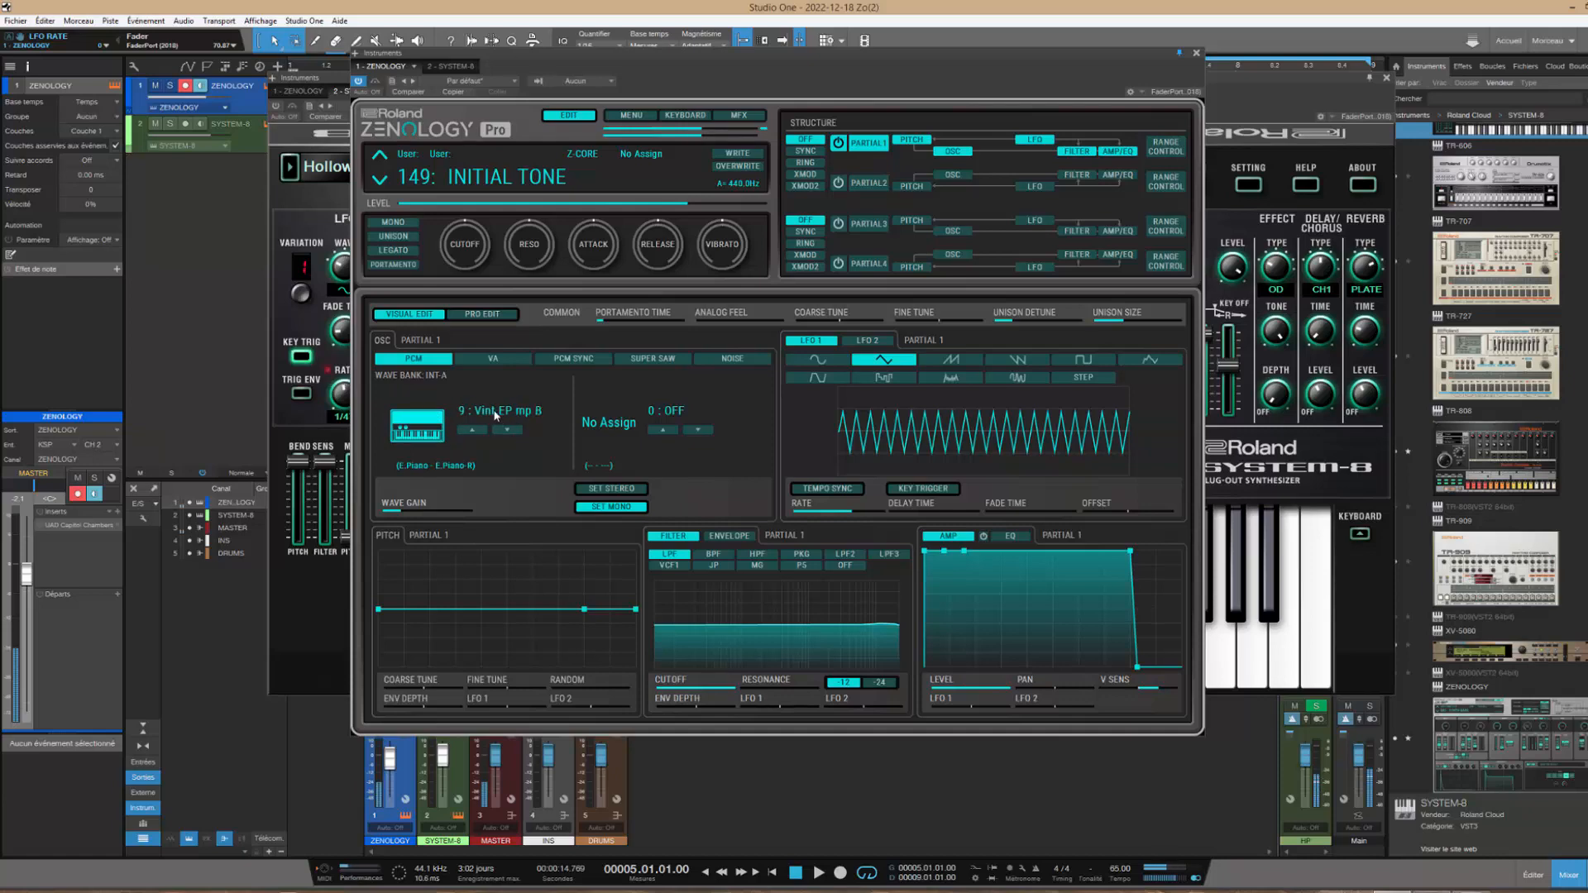
pyautogui.scroll(-1, 496, 415)
# Browse the String categories in the Wave Browser and load the ensemble wave 0277: Str Stacc BR into Partial 1
pyautogui.click(496, 415)
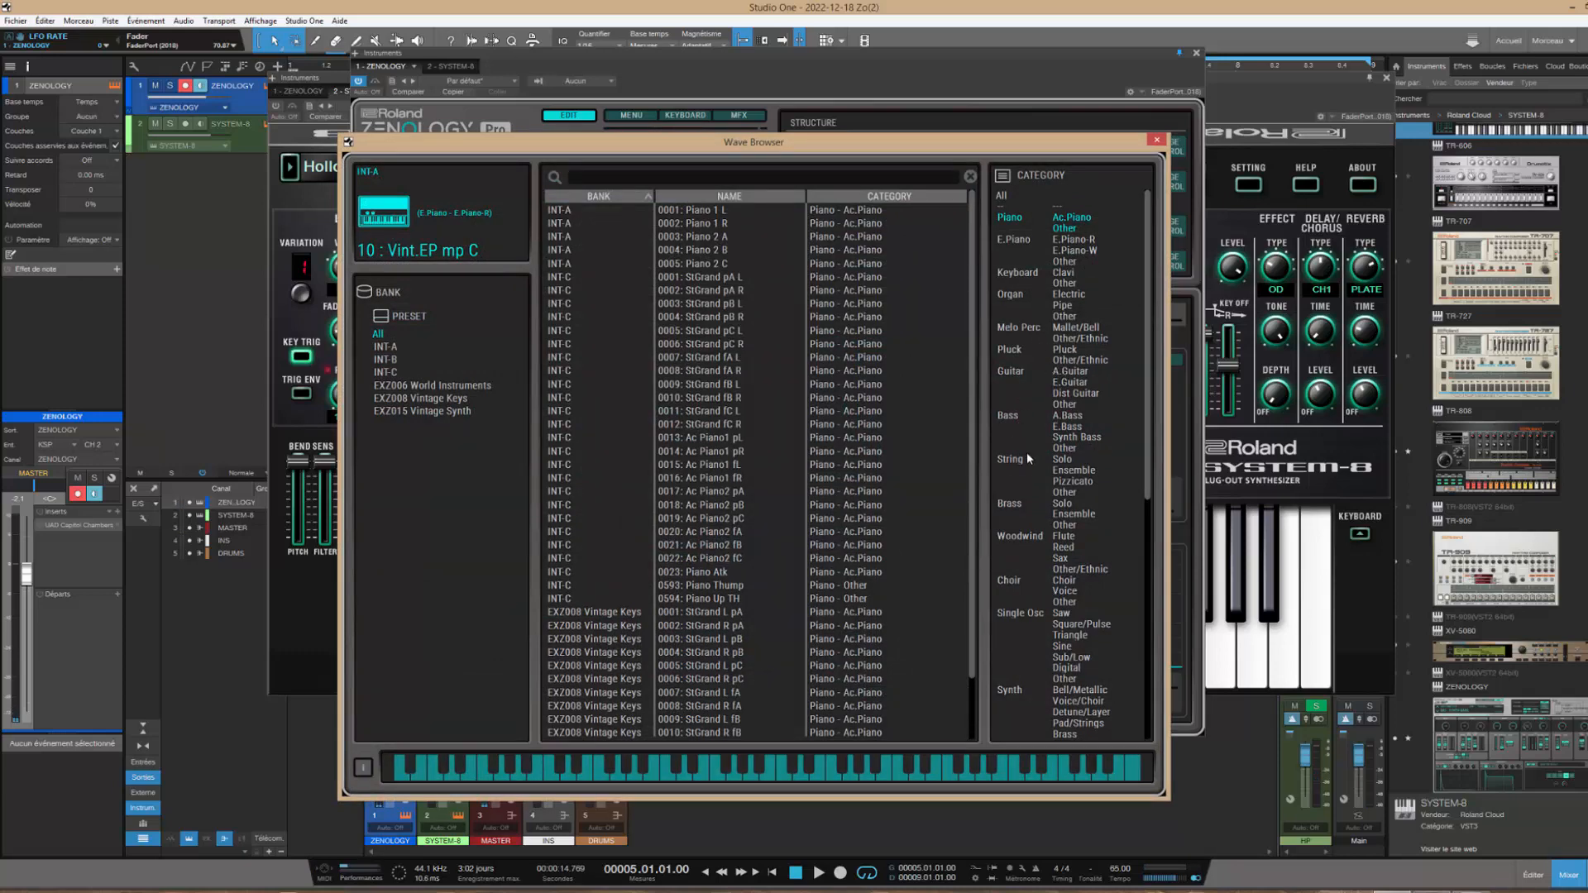
pyautogui.click(1073, 471)
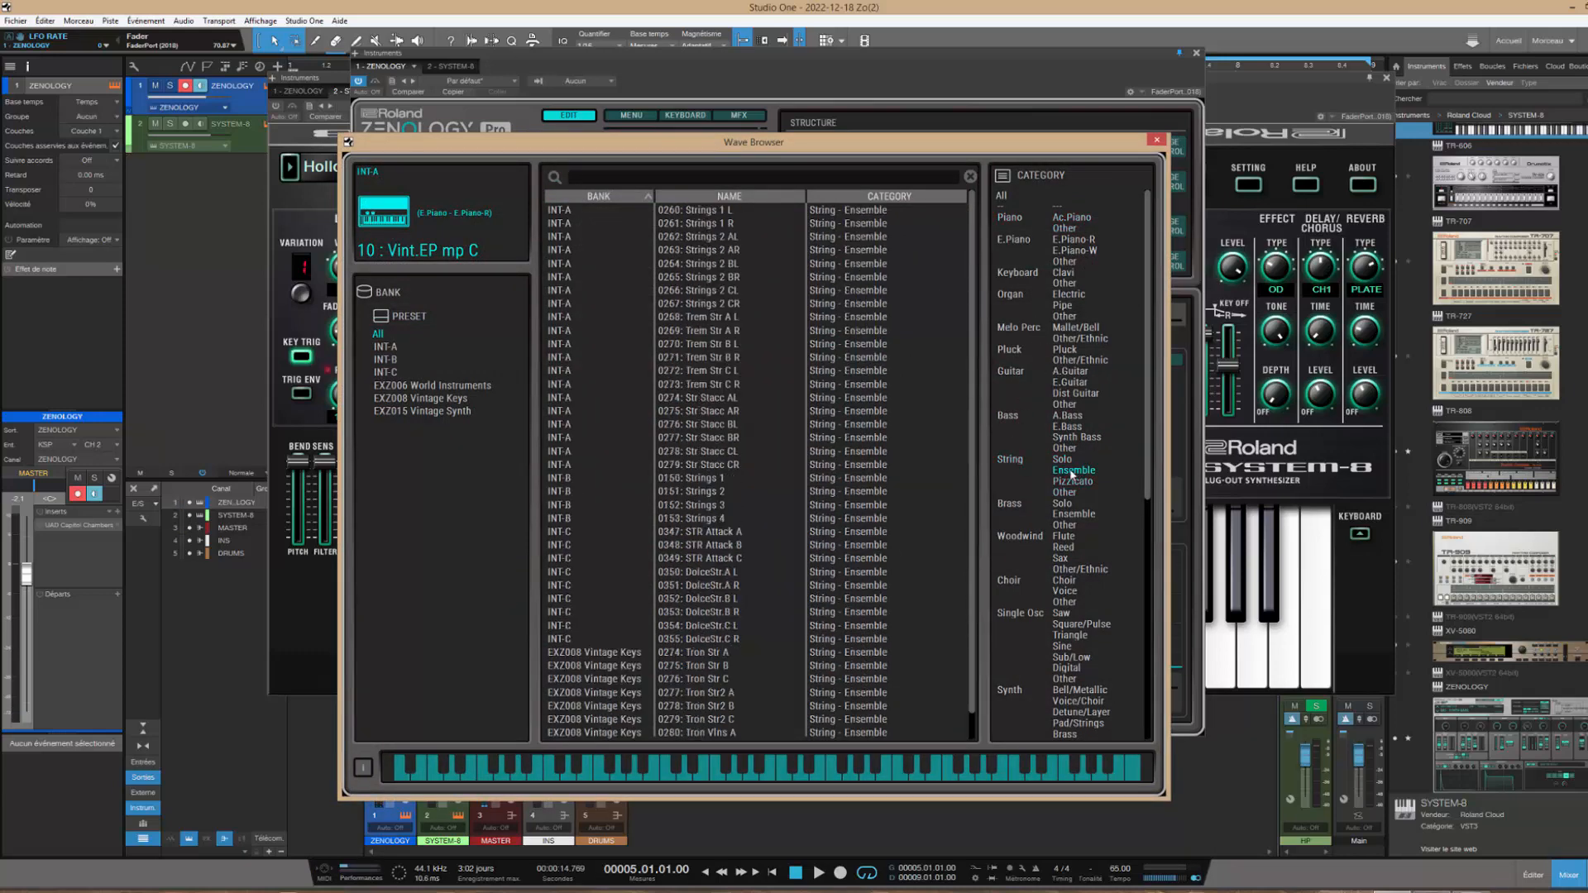
pyautogui.click(1026, 458)
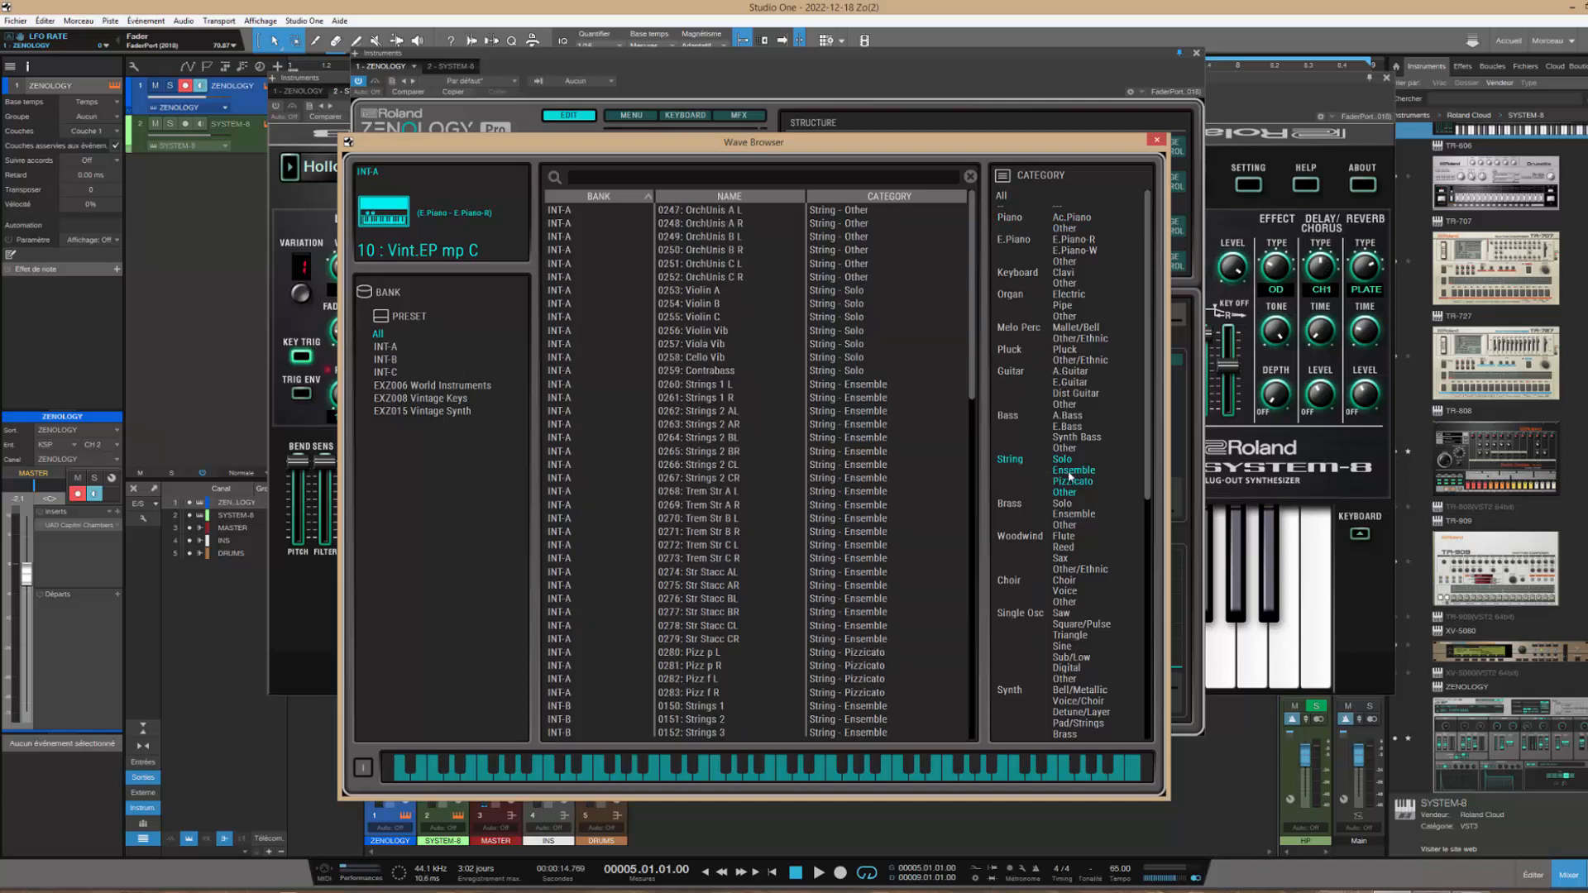
pyautogui.click(1067, 462)
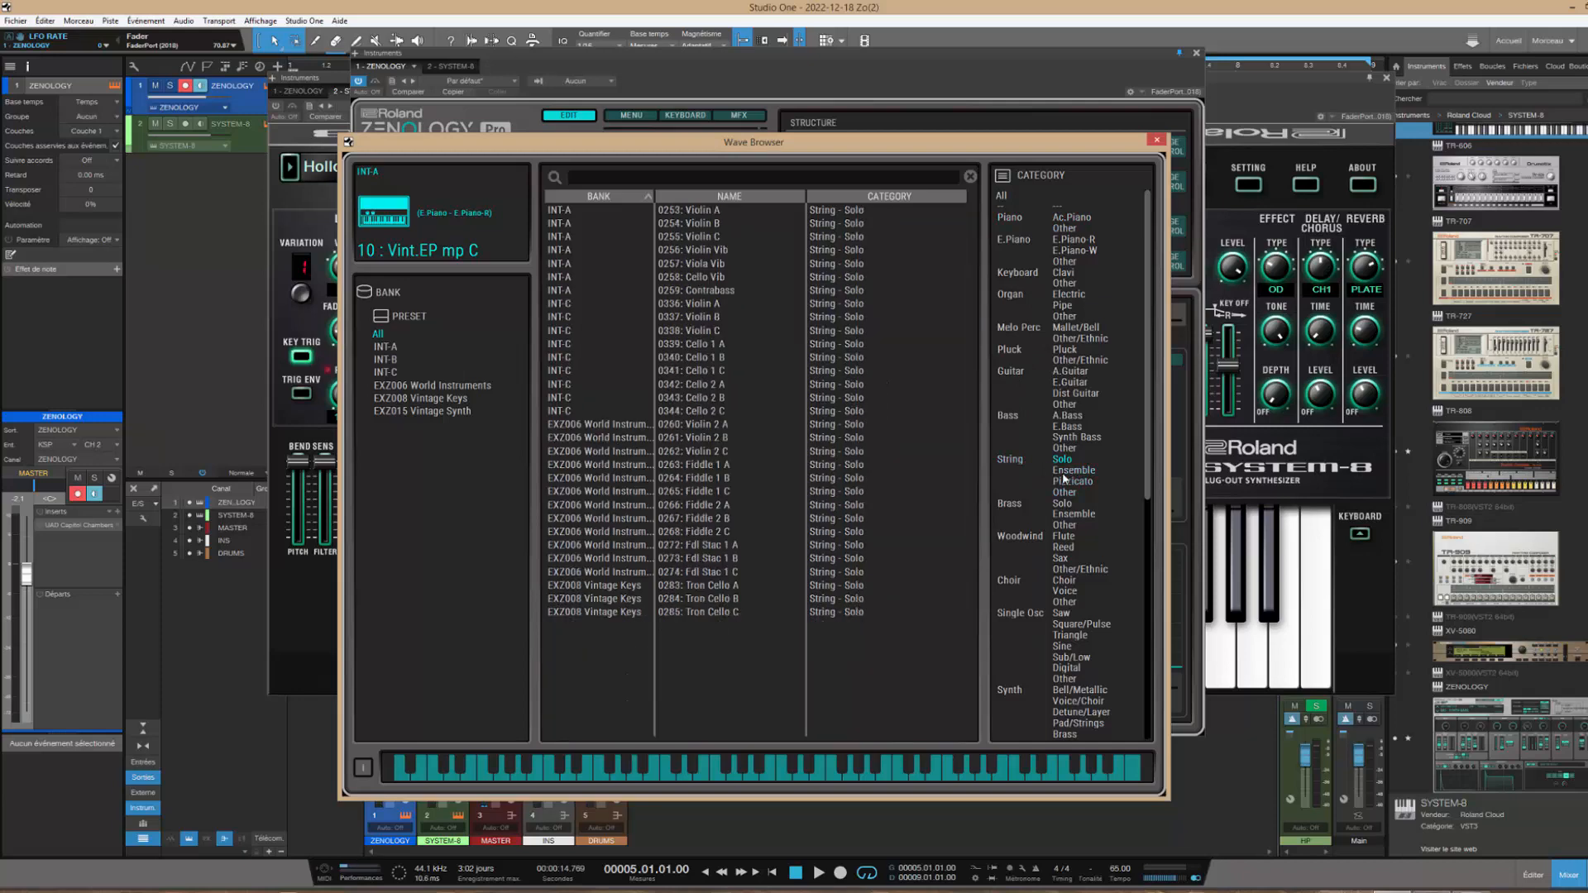
pyautogui.click(1065, 471)
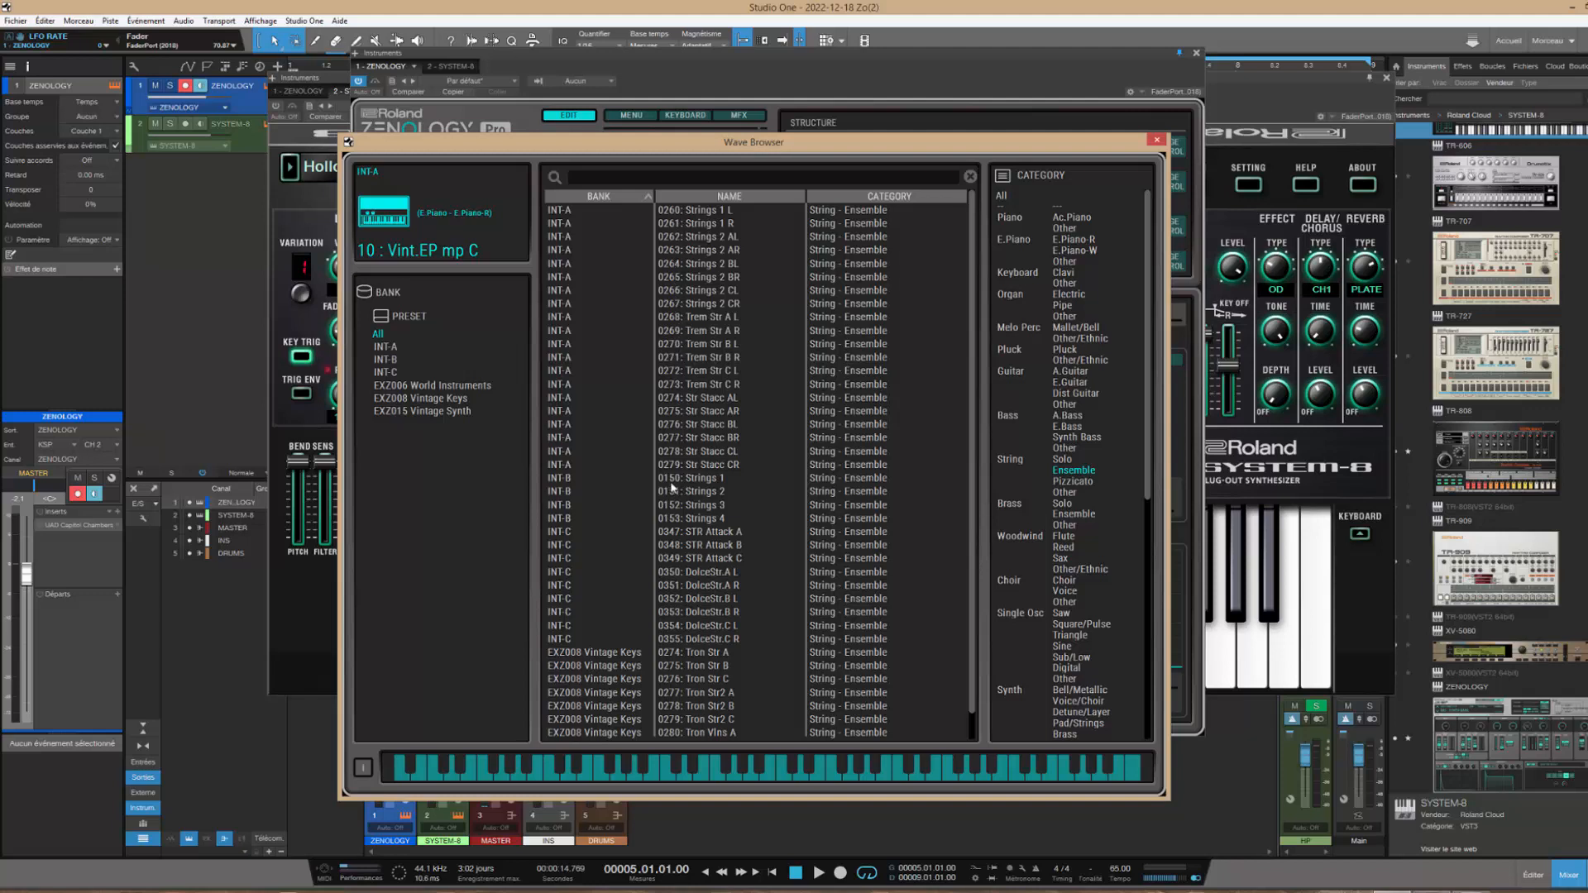
pyautogui.doubleClick(703, 438)
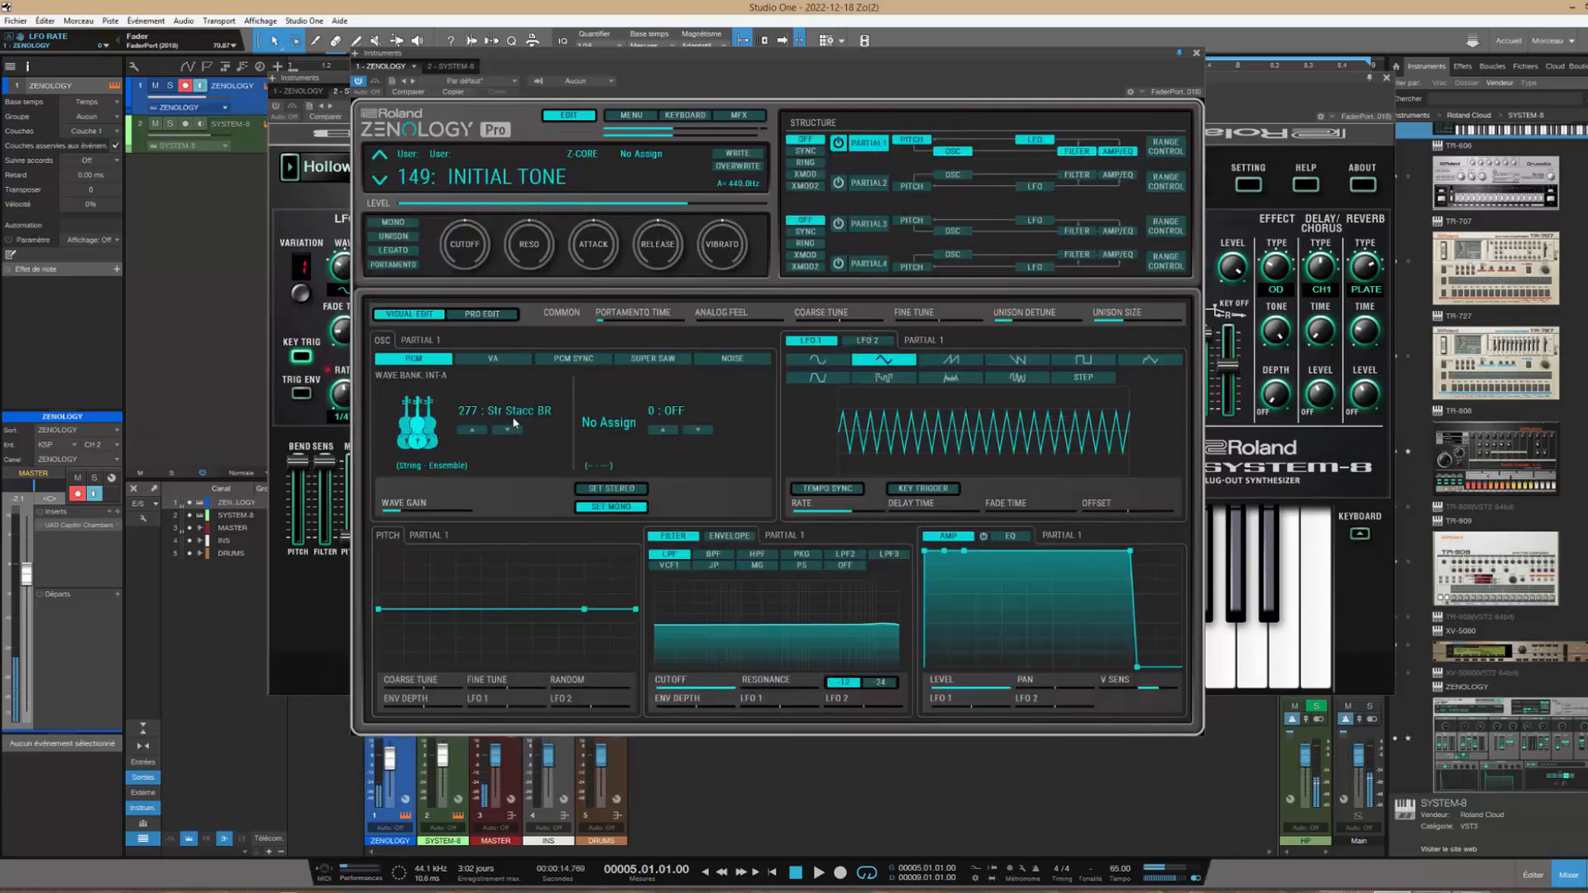
# Step Partial 1's wave onward from Str Stacc BR to 284: Pizzagogo, and open and close the Wave Browser
pyautogui.scroll(2, 513, 417)
pyautogui.scroll(3, 513, 421)
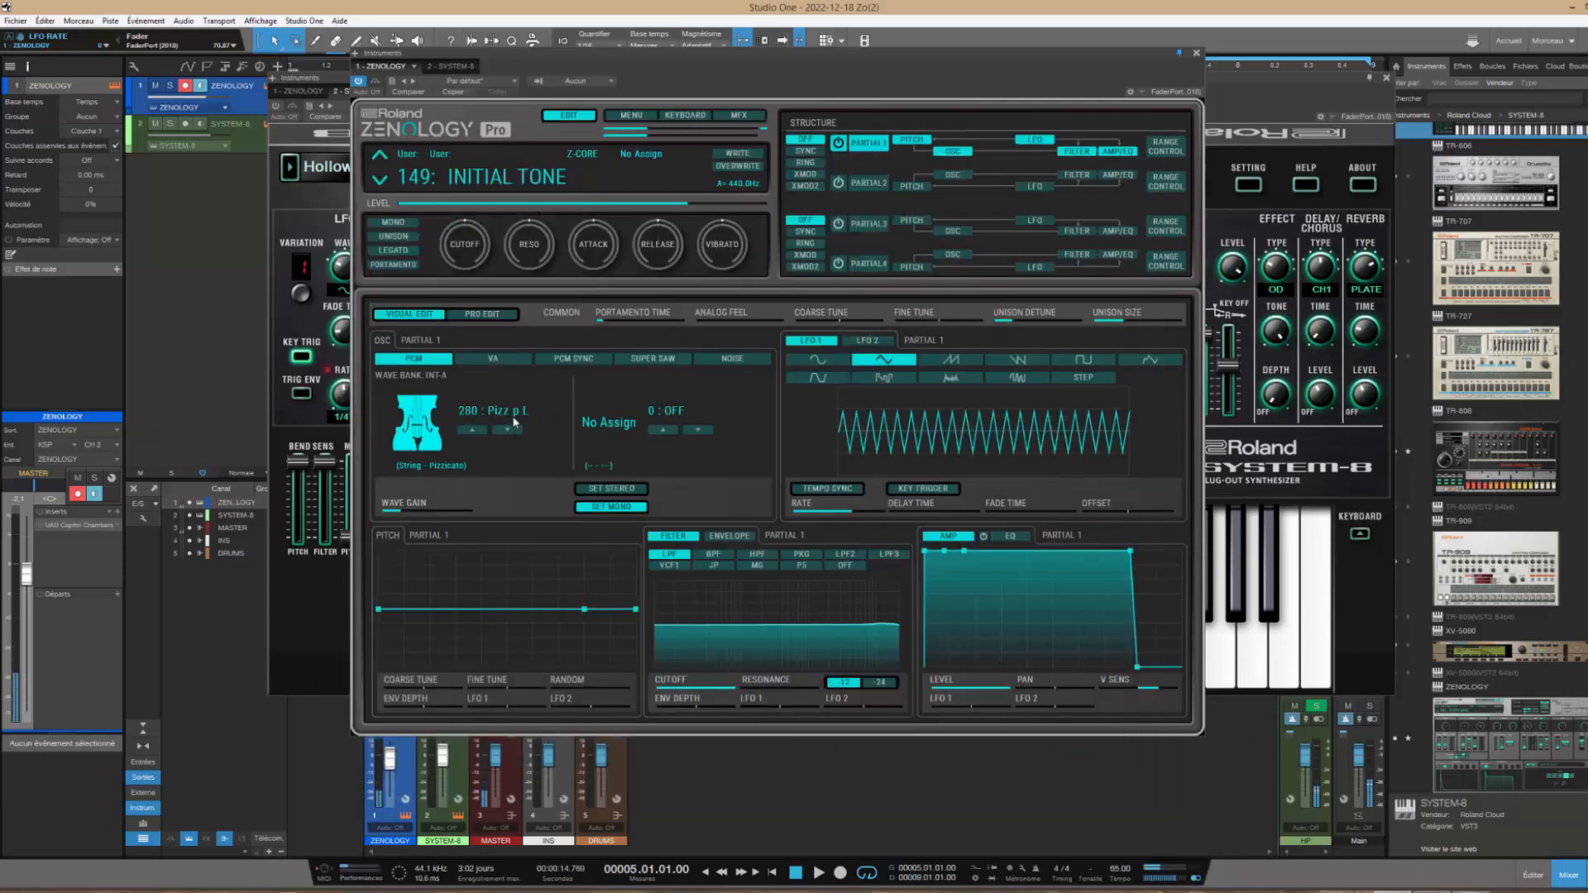
pyautogui.scroll(2, 514, 417)
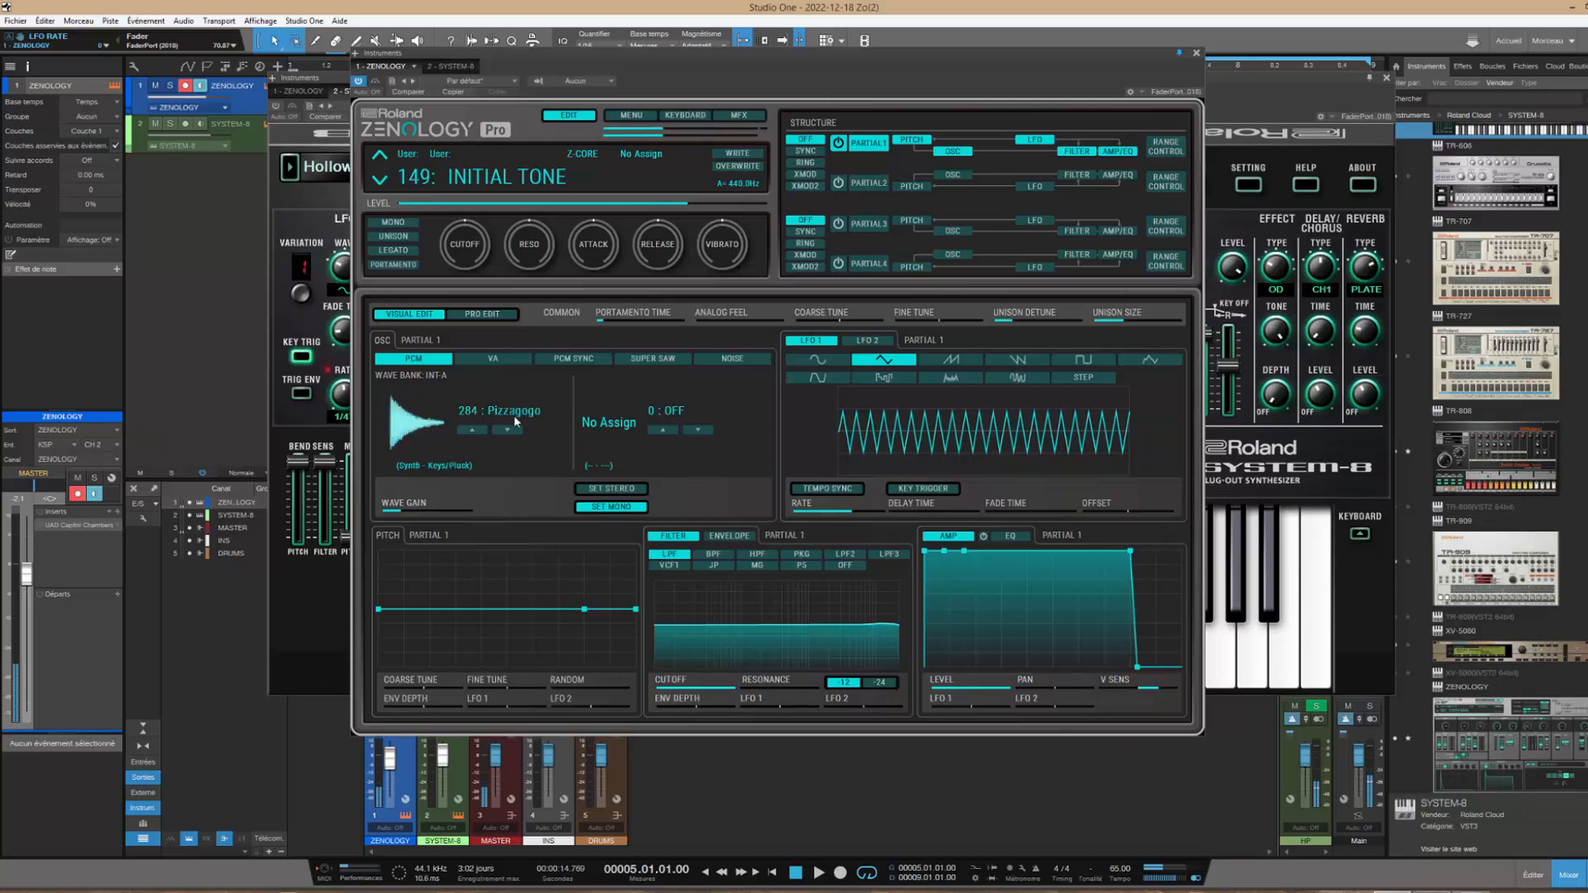
pyautogui.click(514, 413)
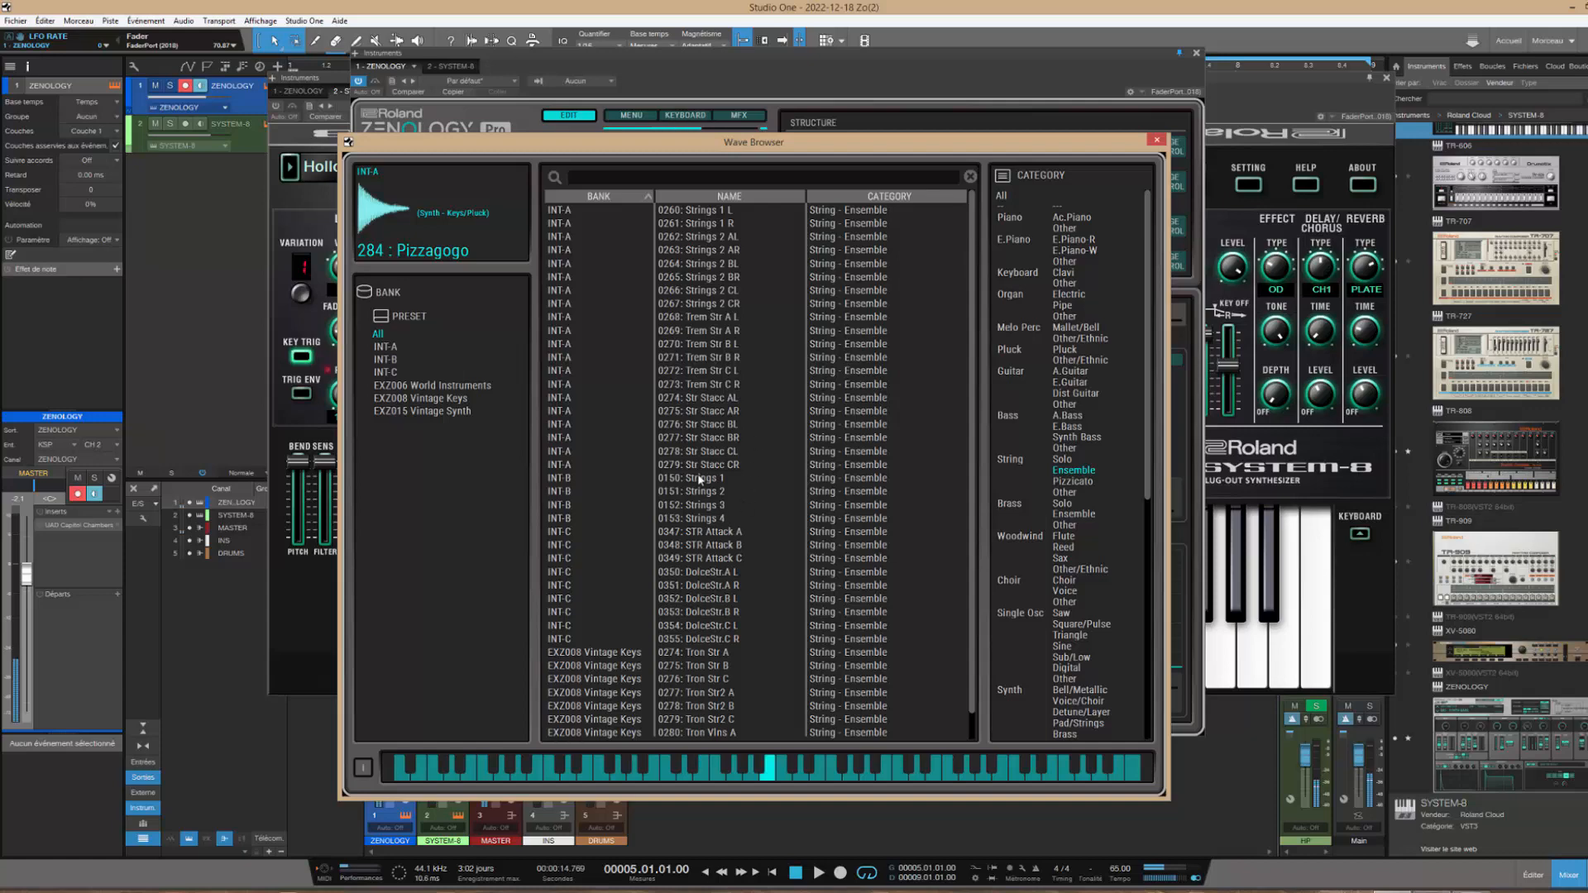
pyautogui.click(1156, 139)
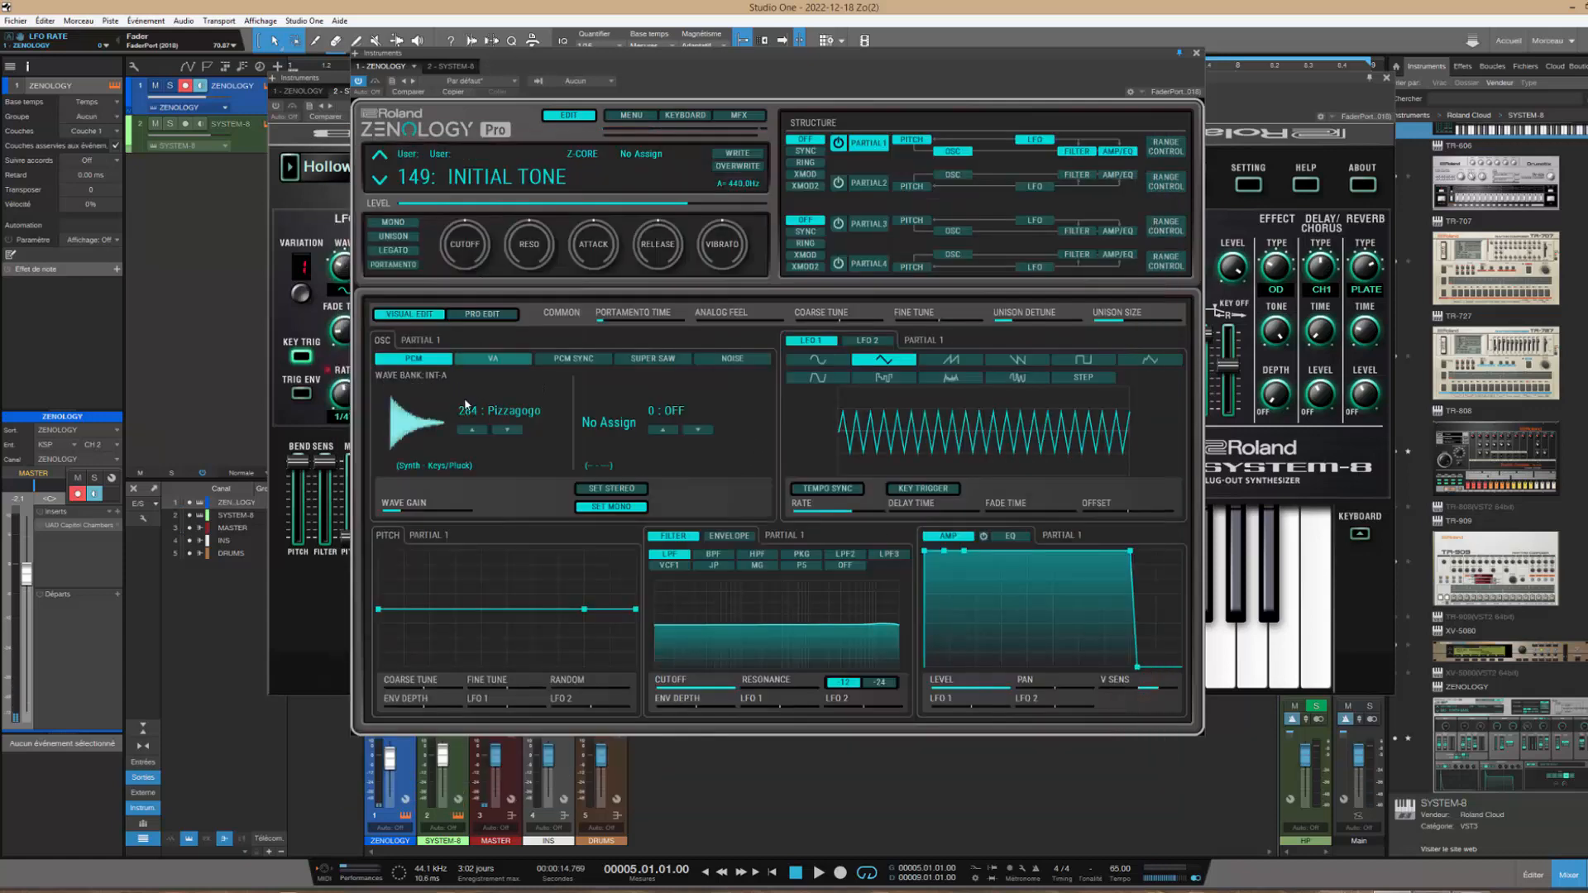
# Load the EXZ008 Vintage Keys string ensemble waves 274: Tron Str A and 275: Tron Str B as Partial 1's first and second waves
pyautogui.click(510, 412)
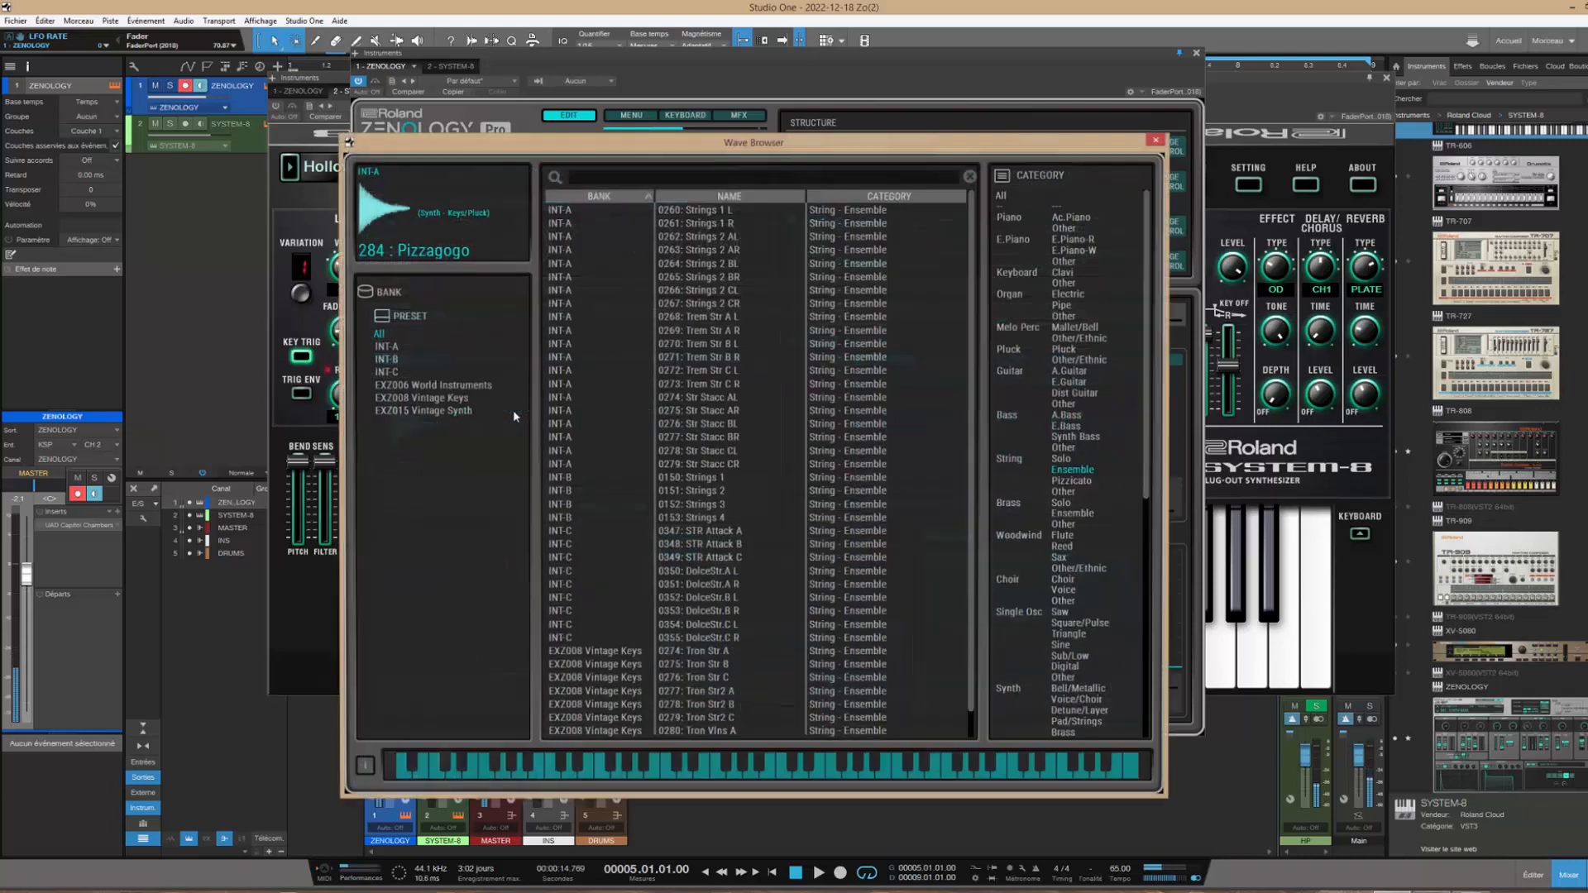
pyautogui.click(1026, 464)
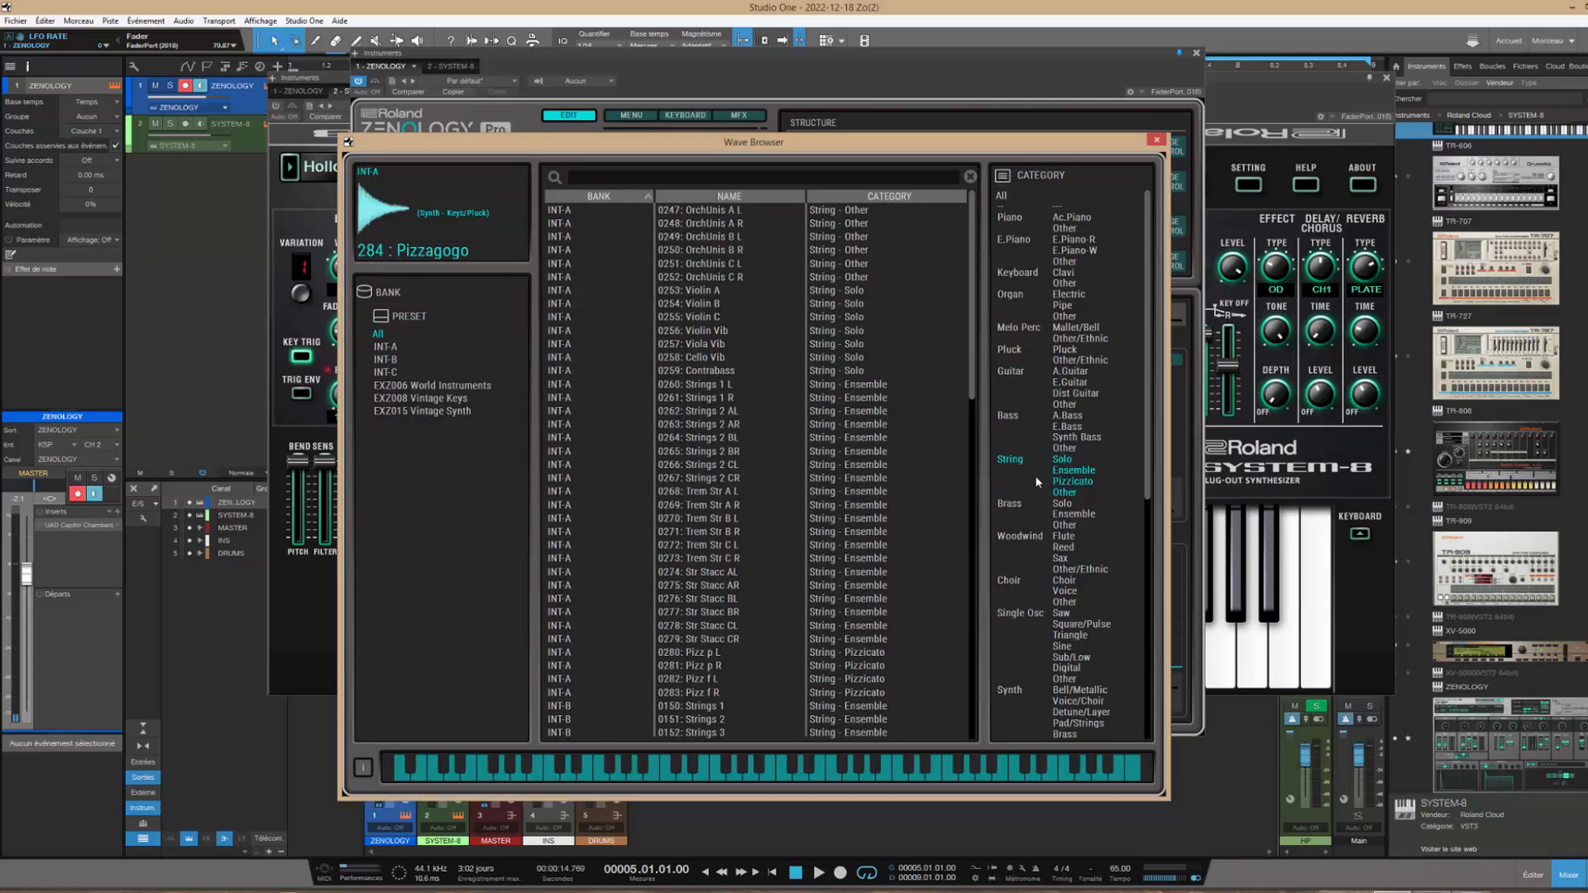
pyautogui.click(1064, 470)
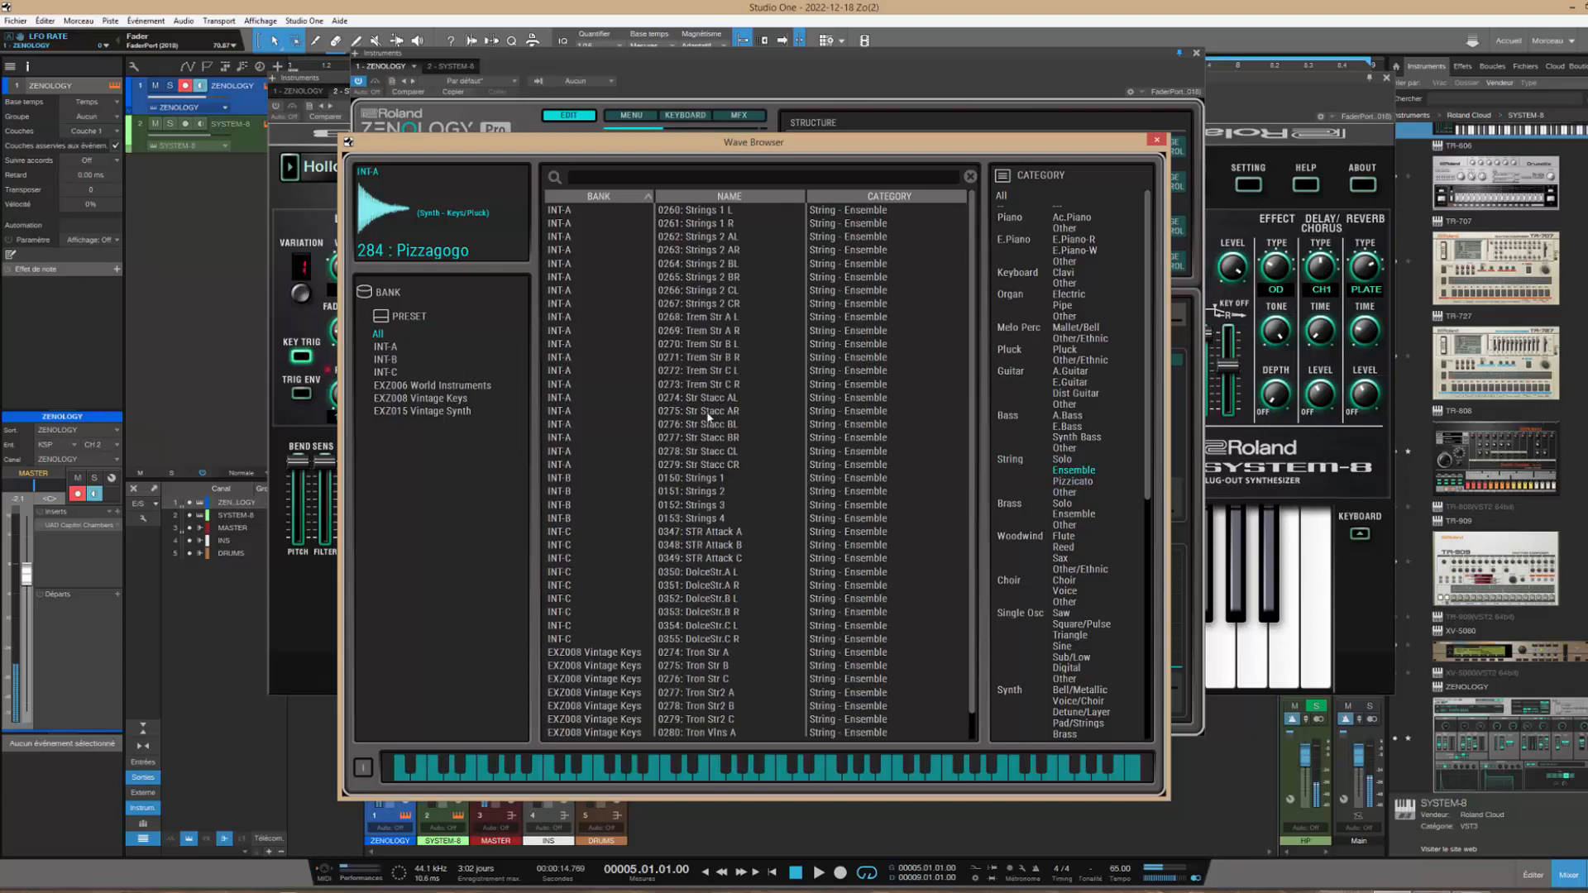
pyautogui.scroll(-1, 731, 411)
pyautogui.doubleClick(705, 626)
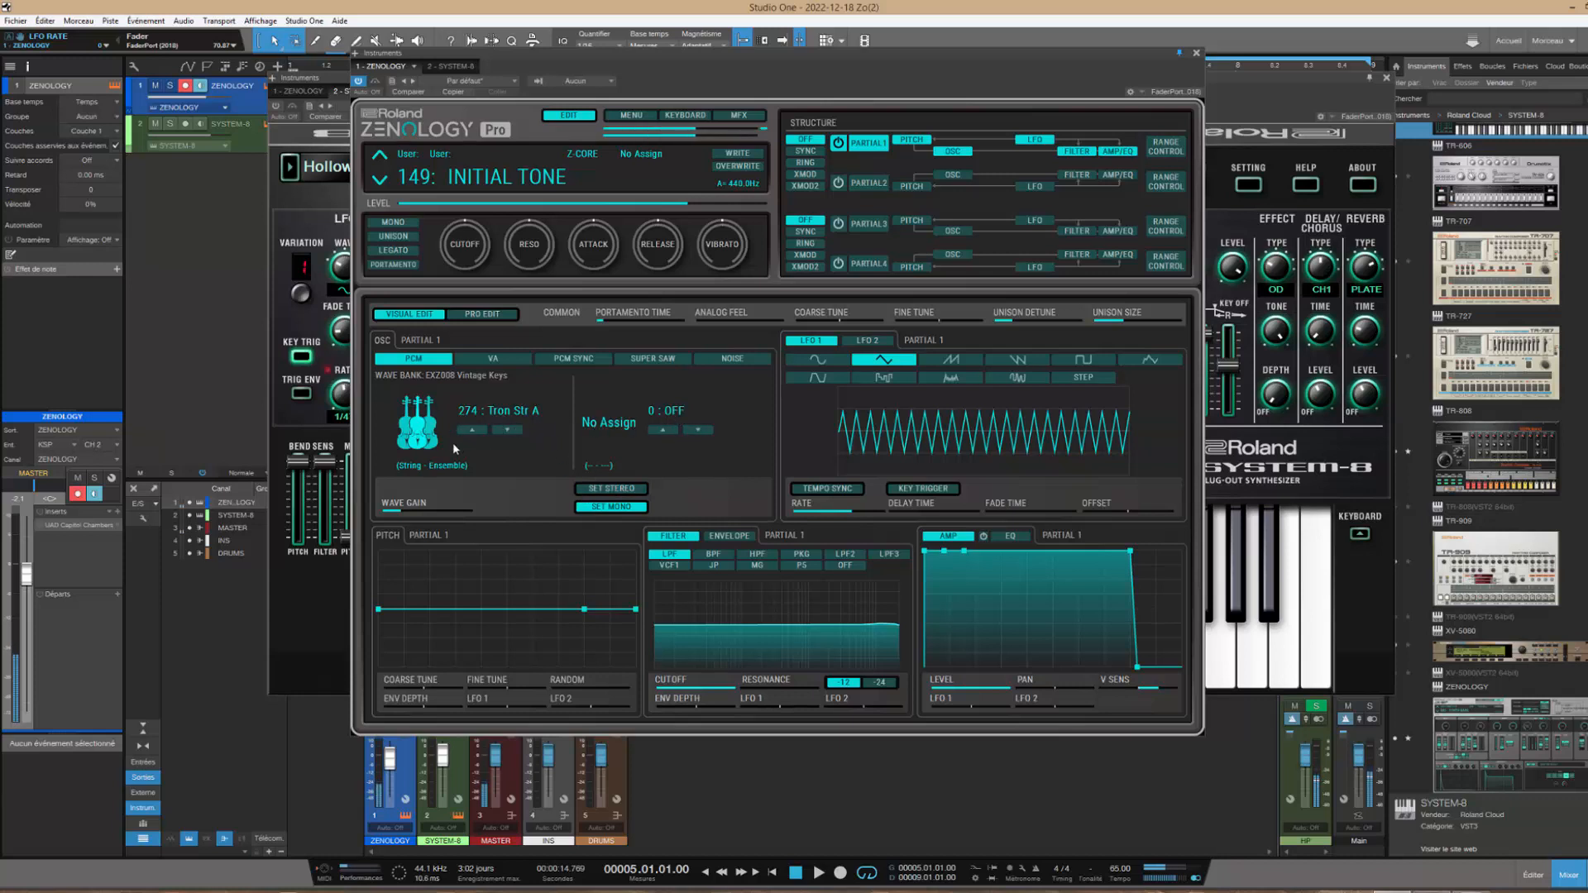
pyautogui.click(669, 413)
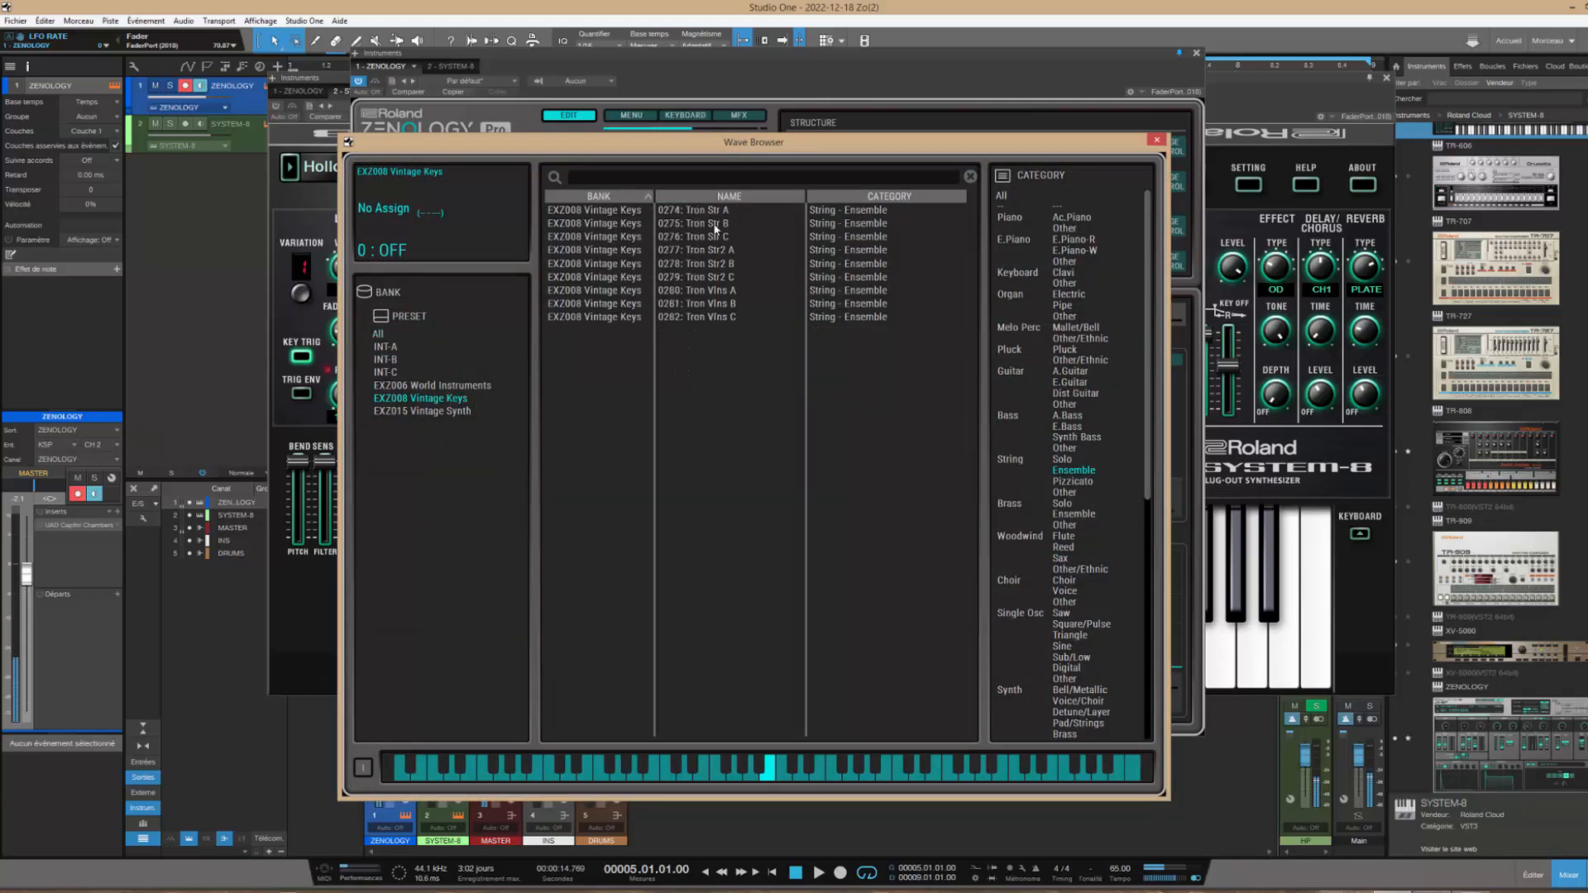
pyautogui.doubleClick(715, 225)
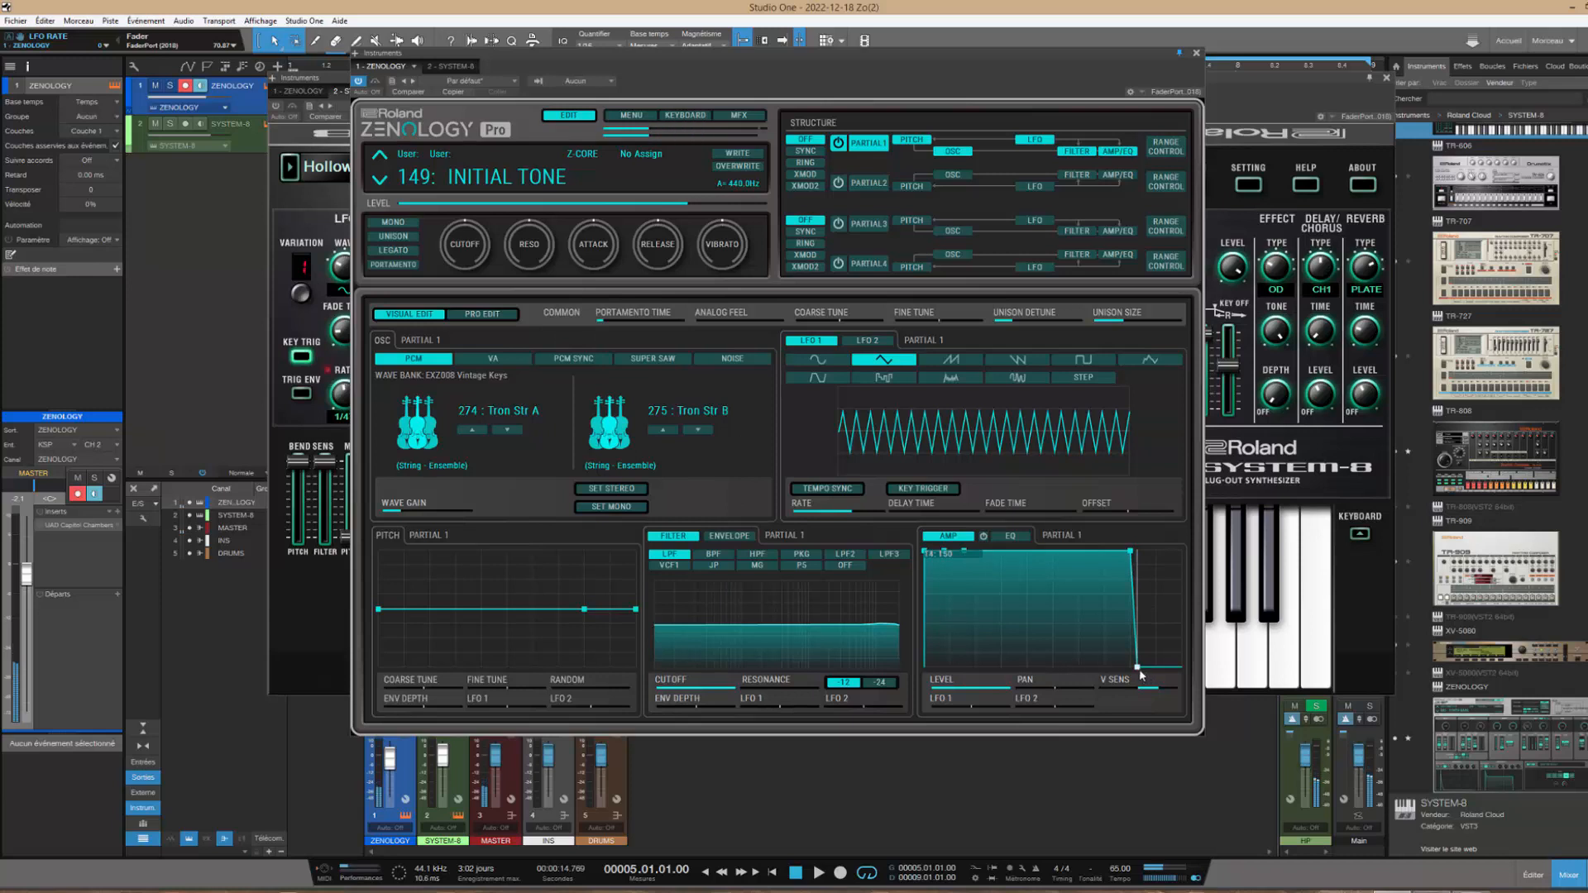
# Lengthen the release and slightly slow the attack of Partial 1's amp envelope
pyautogui.moveTo(1137, 667); pyautogui.dragTo(1155, 668)
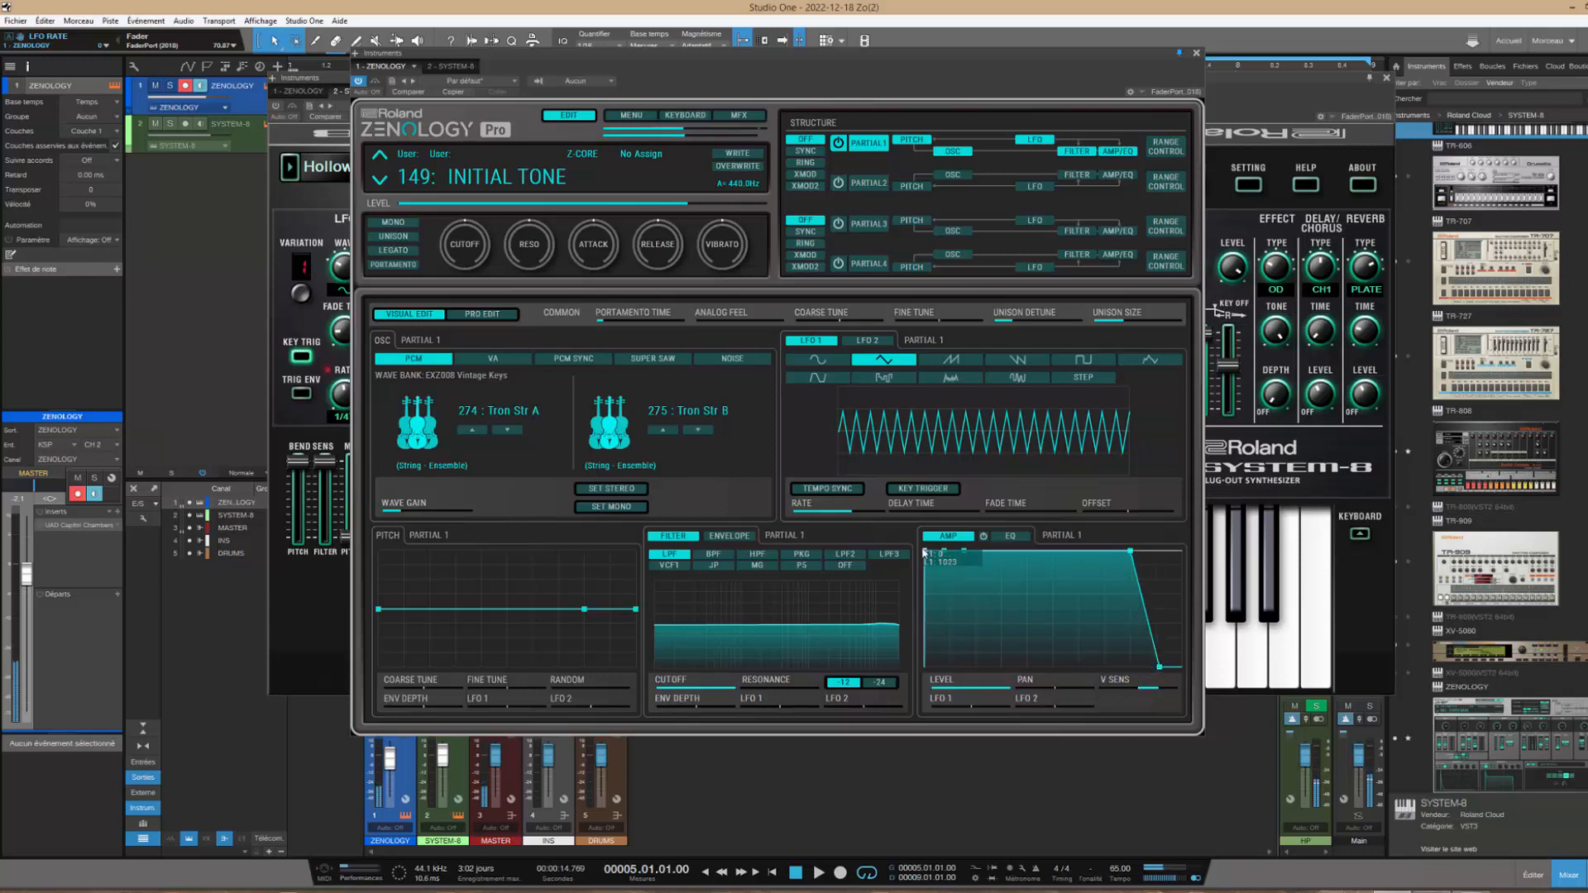
pyautogui.moveTo(925, 551); pyautogui.dragTo(931, 556)
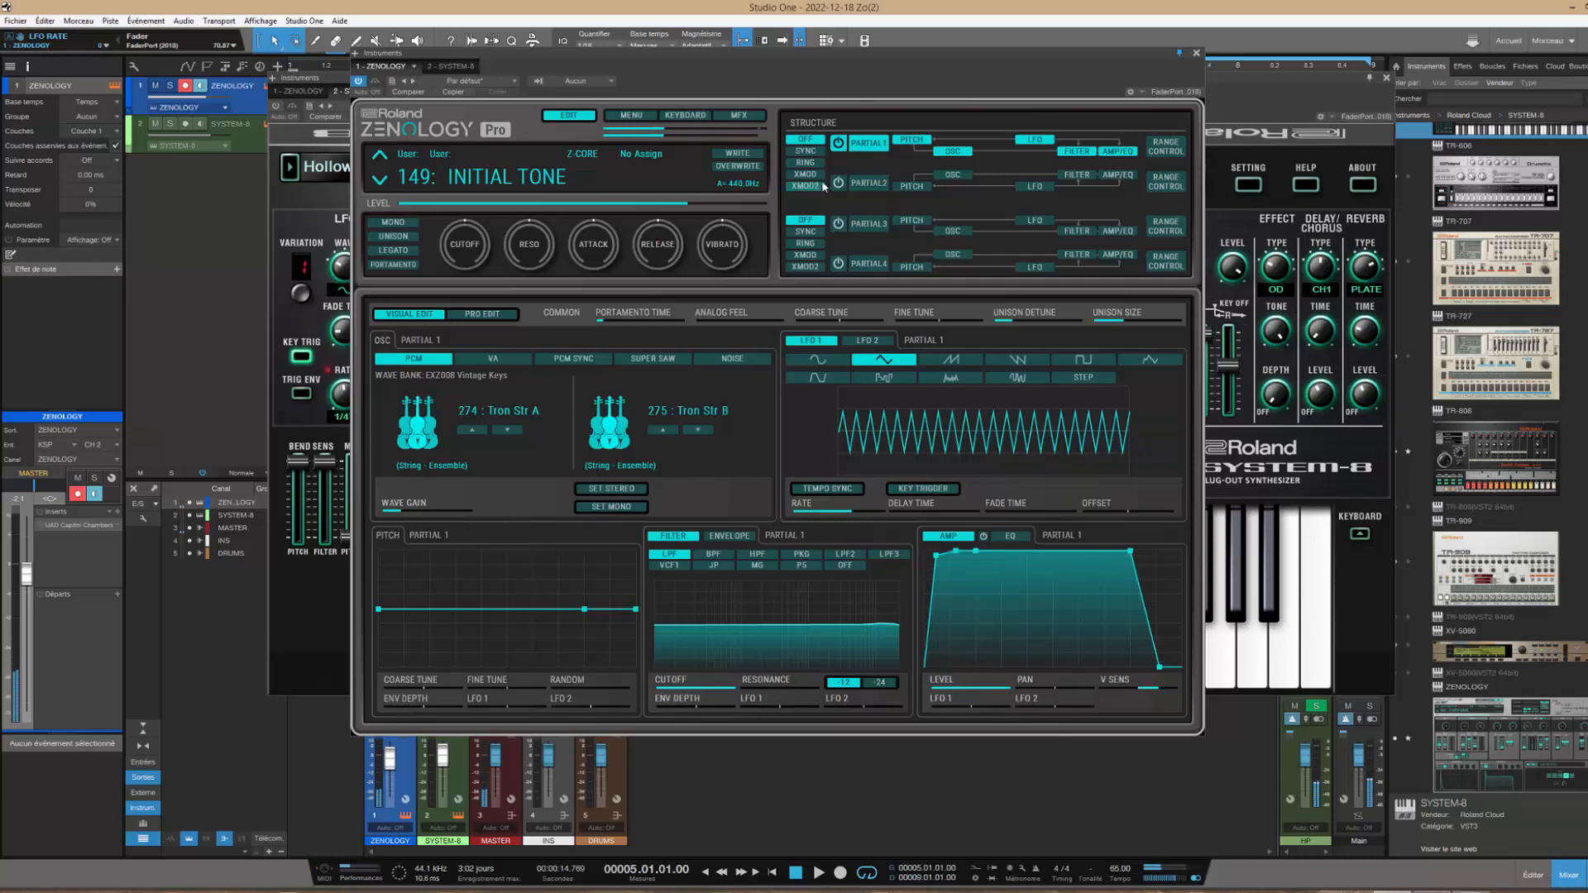
# Turn on Partial 2 with a VA saw oscillator and set its coarse tune to -12
pyautogui.click(864, 182)
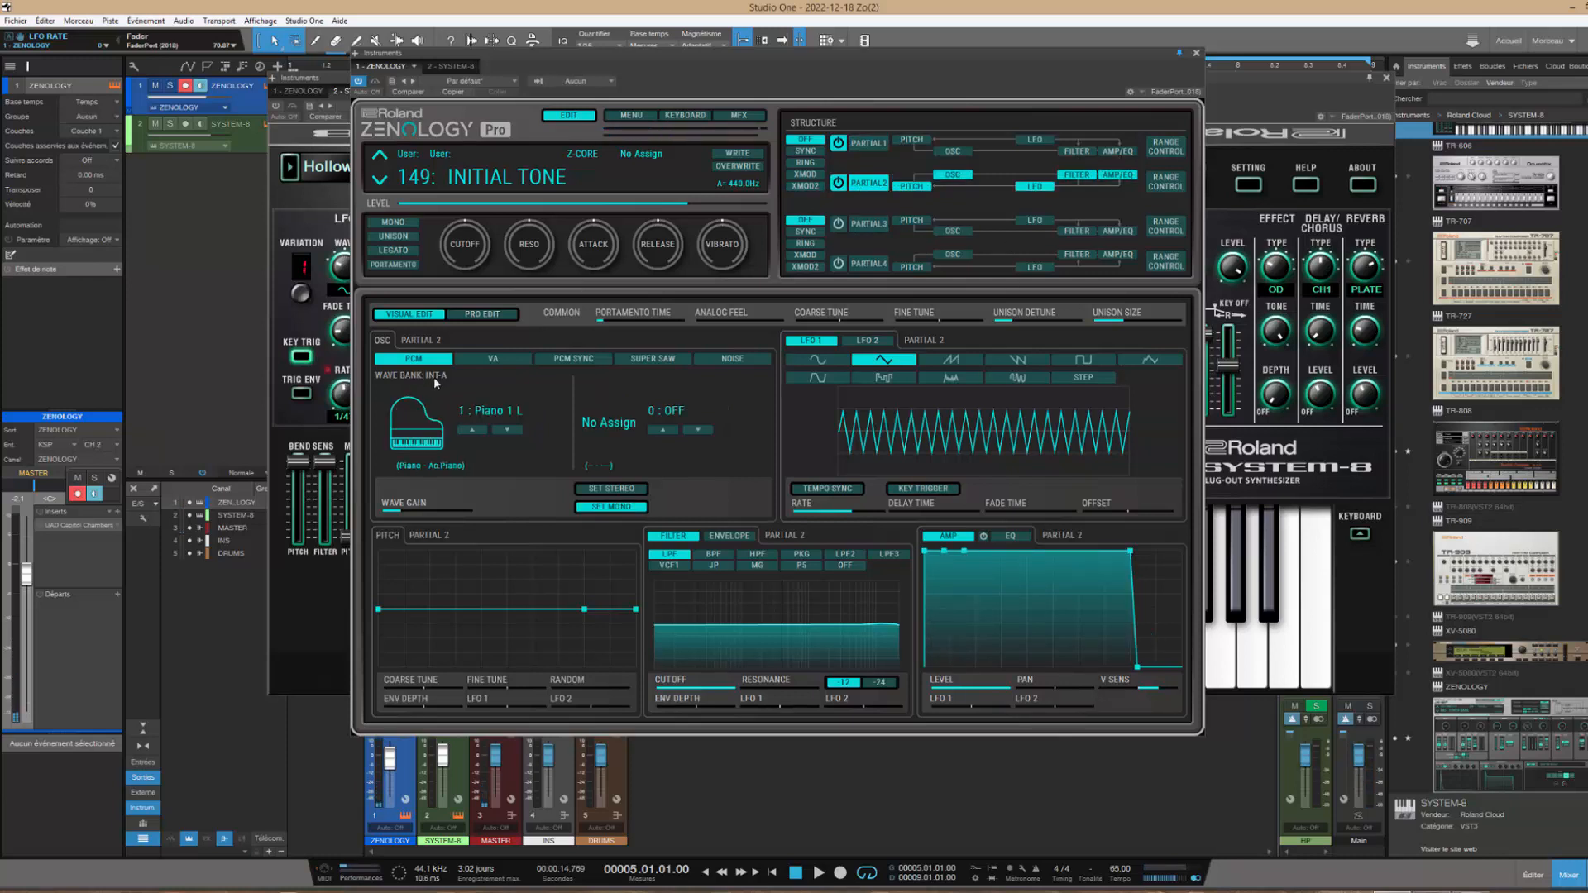
pyautogui.click(493, 358)
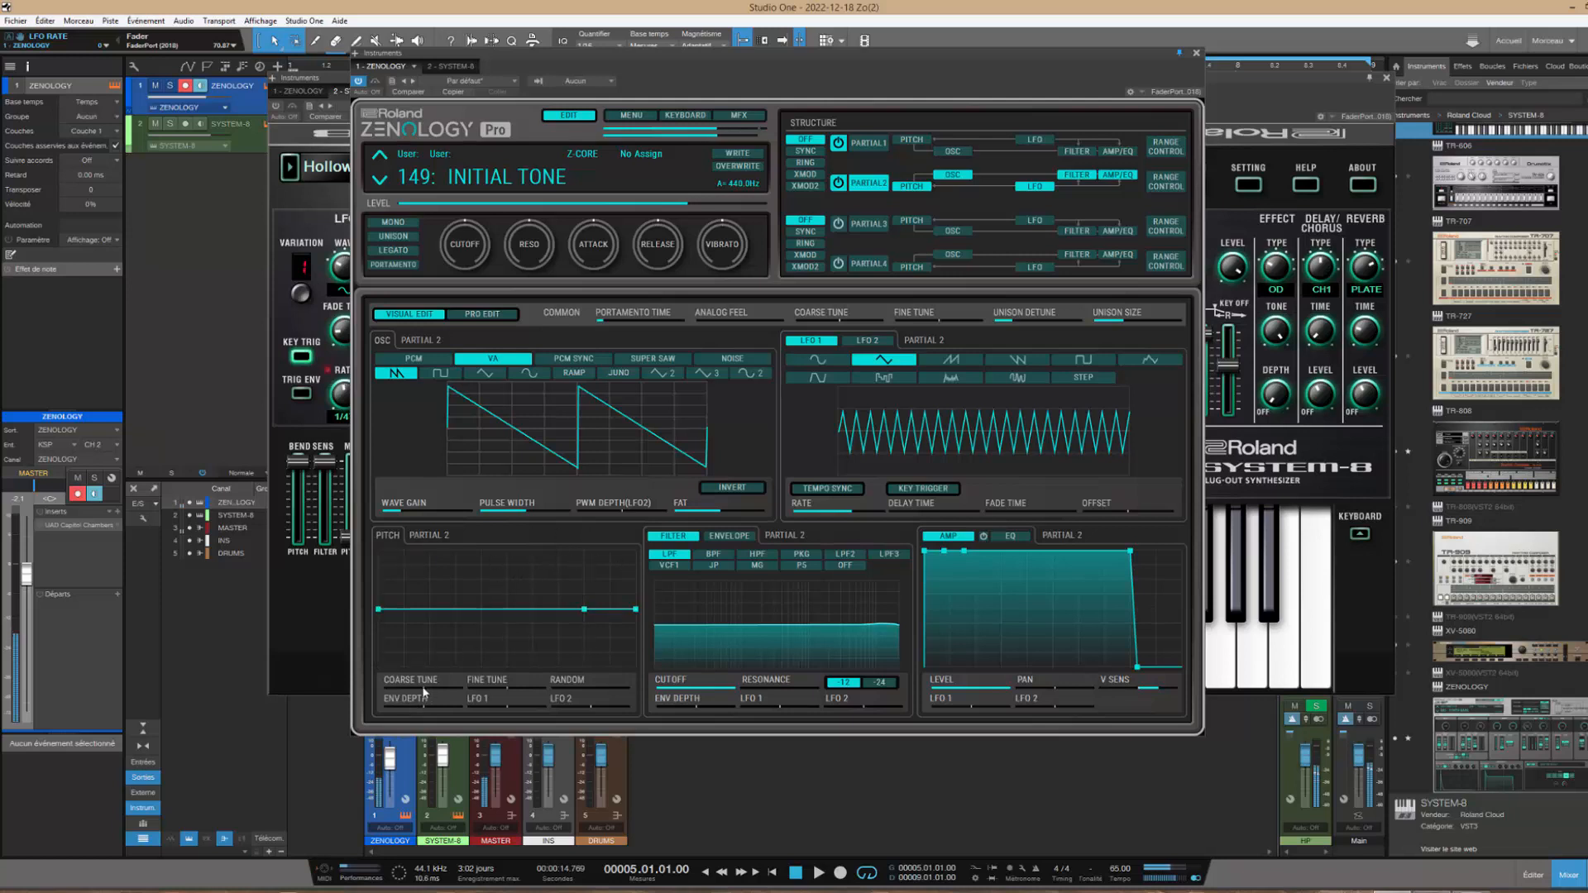
pyautogui.moveTo(424, 692)
pyautogui.scroll(-8, 423, 693)
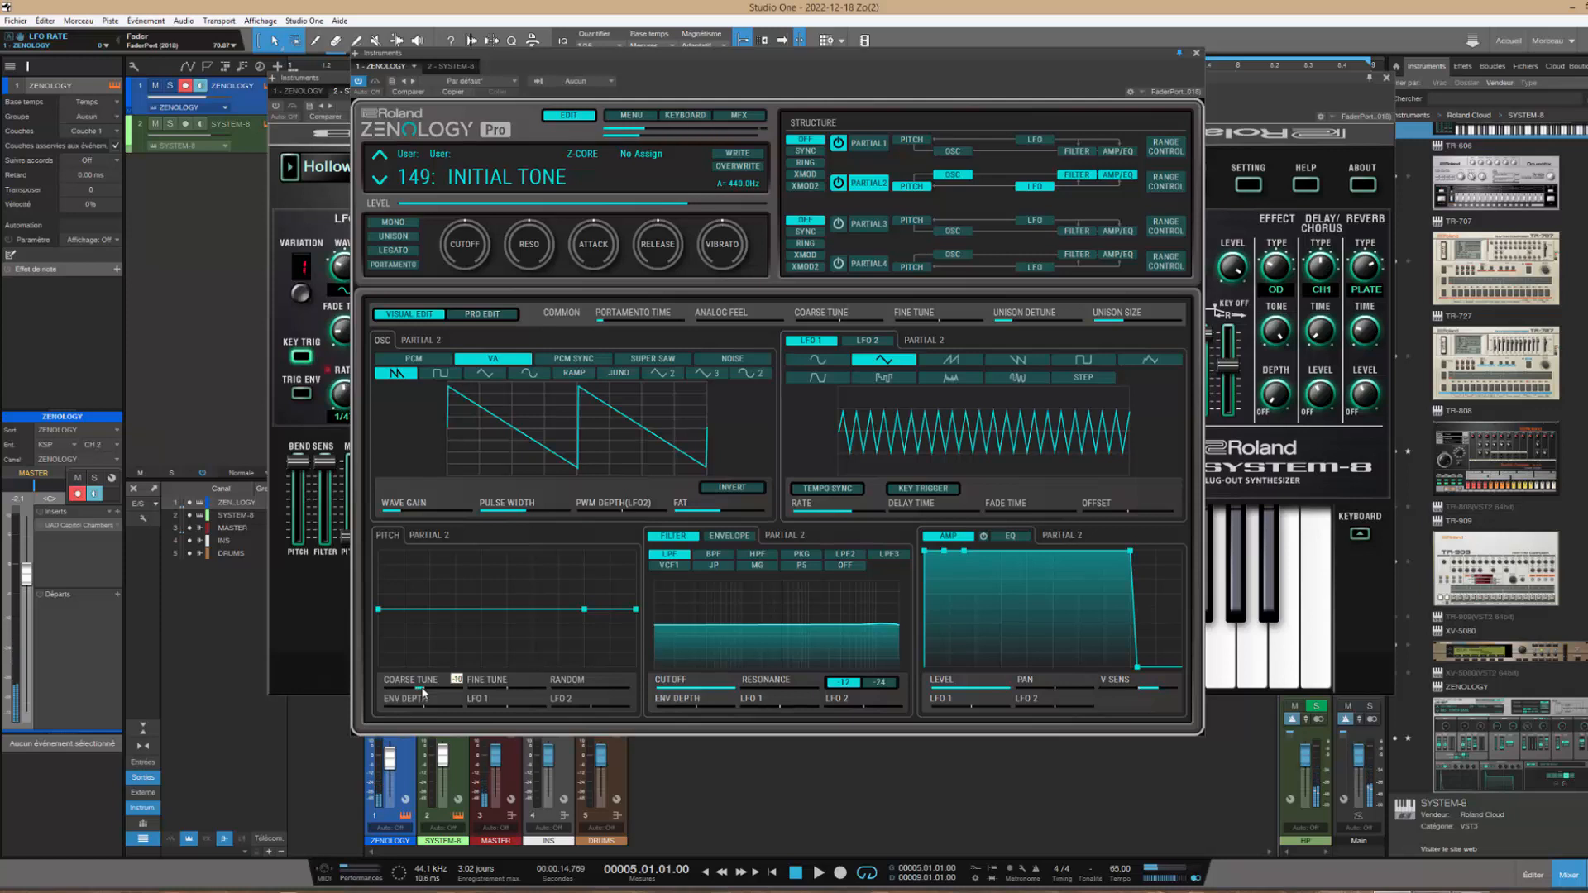
pyautogui.scroll(-1, 424, 692)
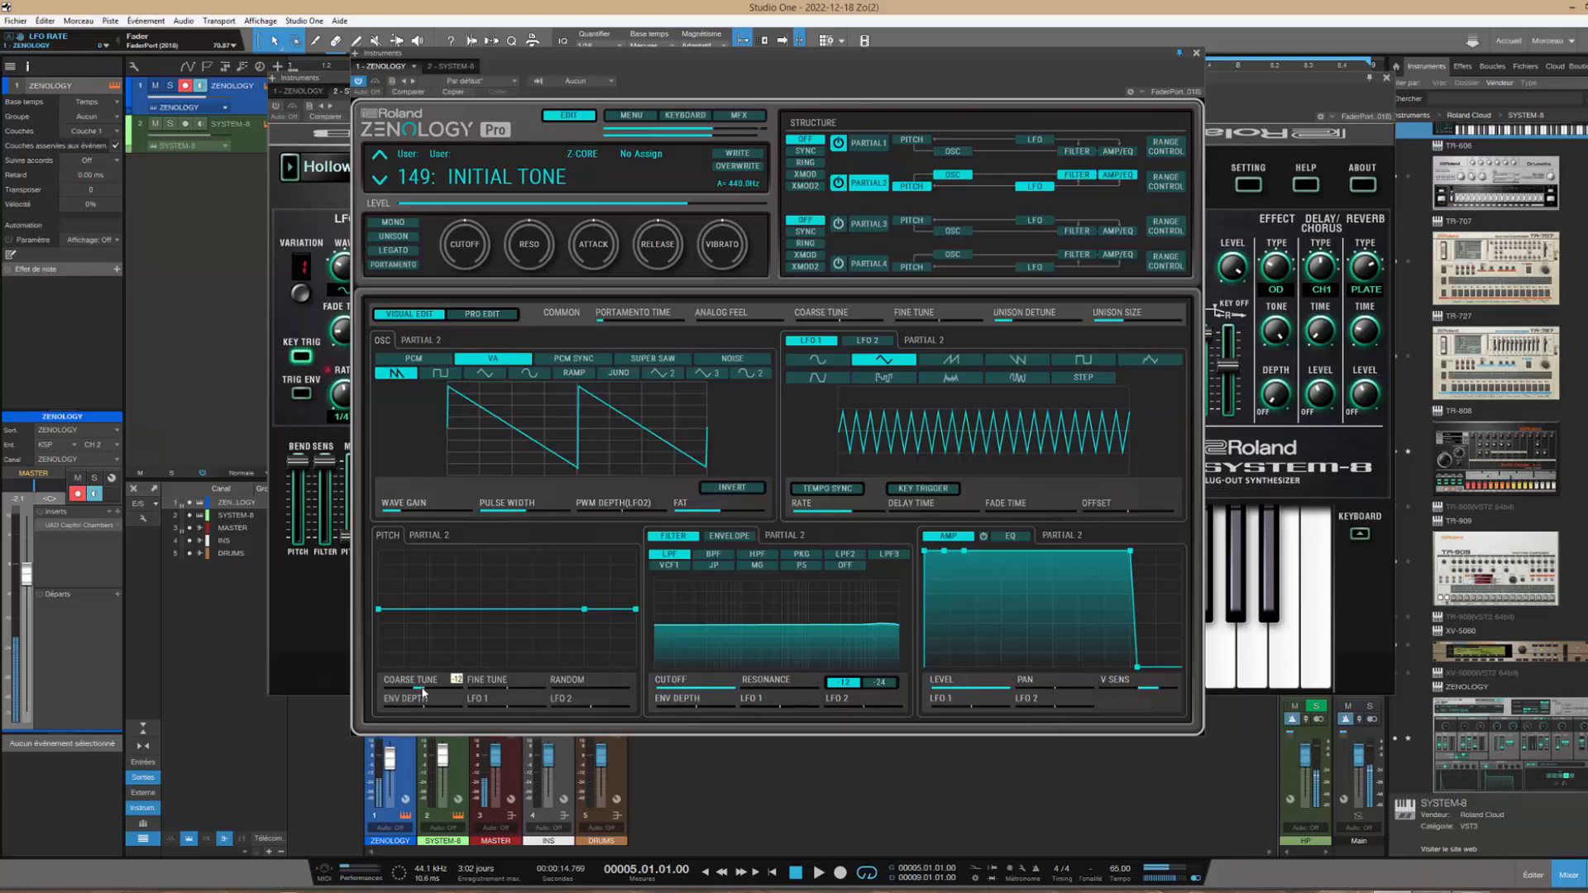
pyautogui.scroll(1, 520, 514)
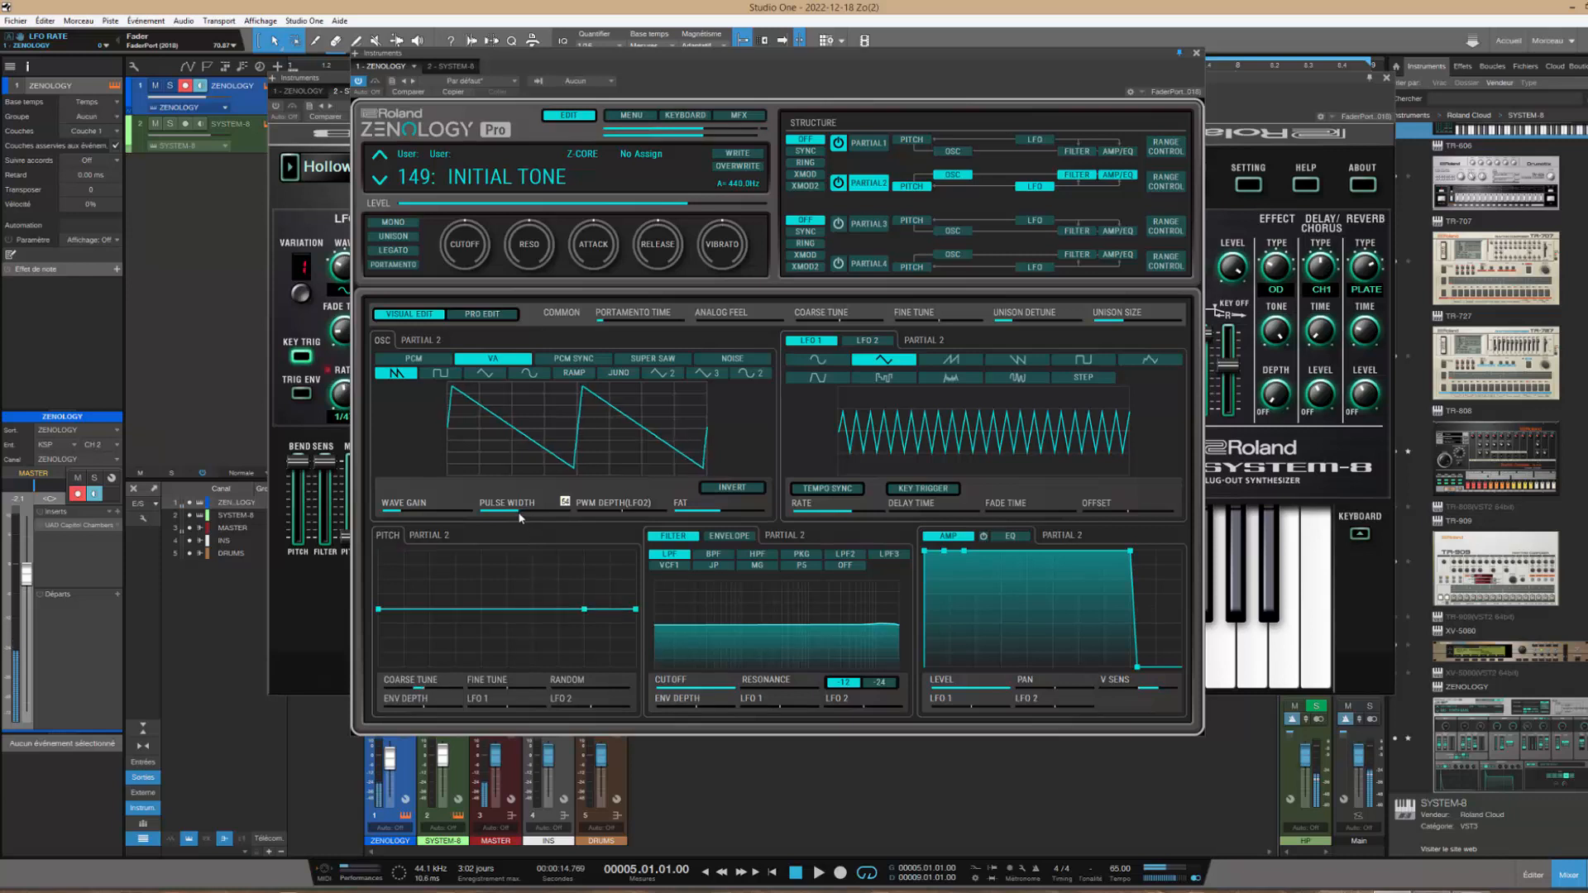
# Try small changes to the pulse width and fat amount of Partial 2's oscillator, and set its wave gain to -6 dB
pyautogui.moveTo(520, 516)
pyautogui.mouseDown()
pyautogui.moveTo(506, 514)
pyautogui.moveTo(522, 517)
pyautogui.mouseUp()
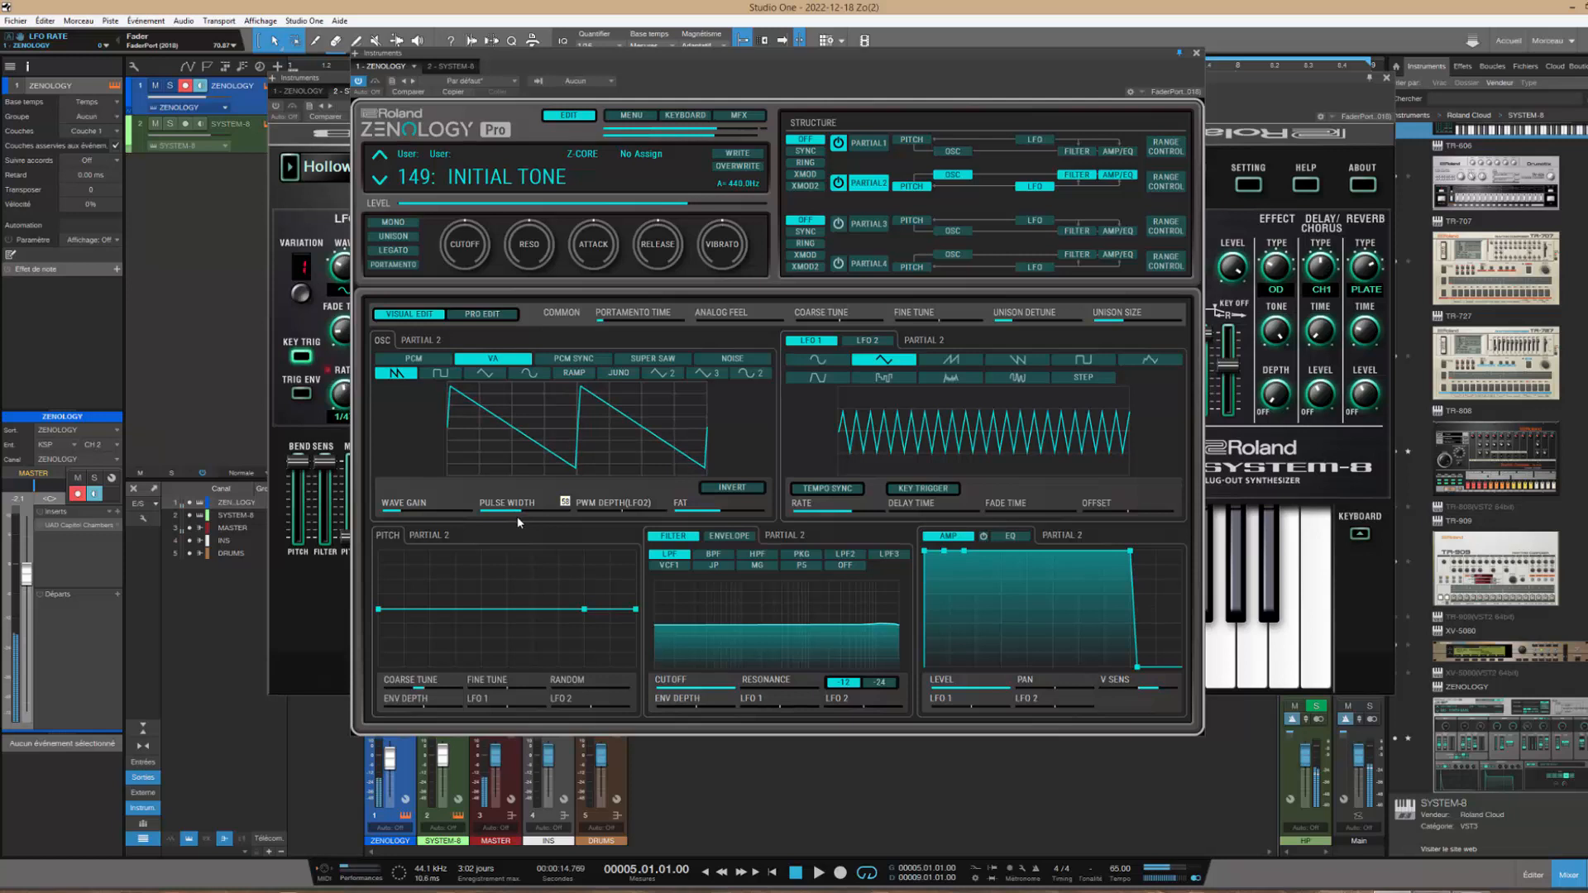
pyautogui.moveTo(715, 510); pyautogui.dragTo(721, 509)
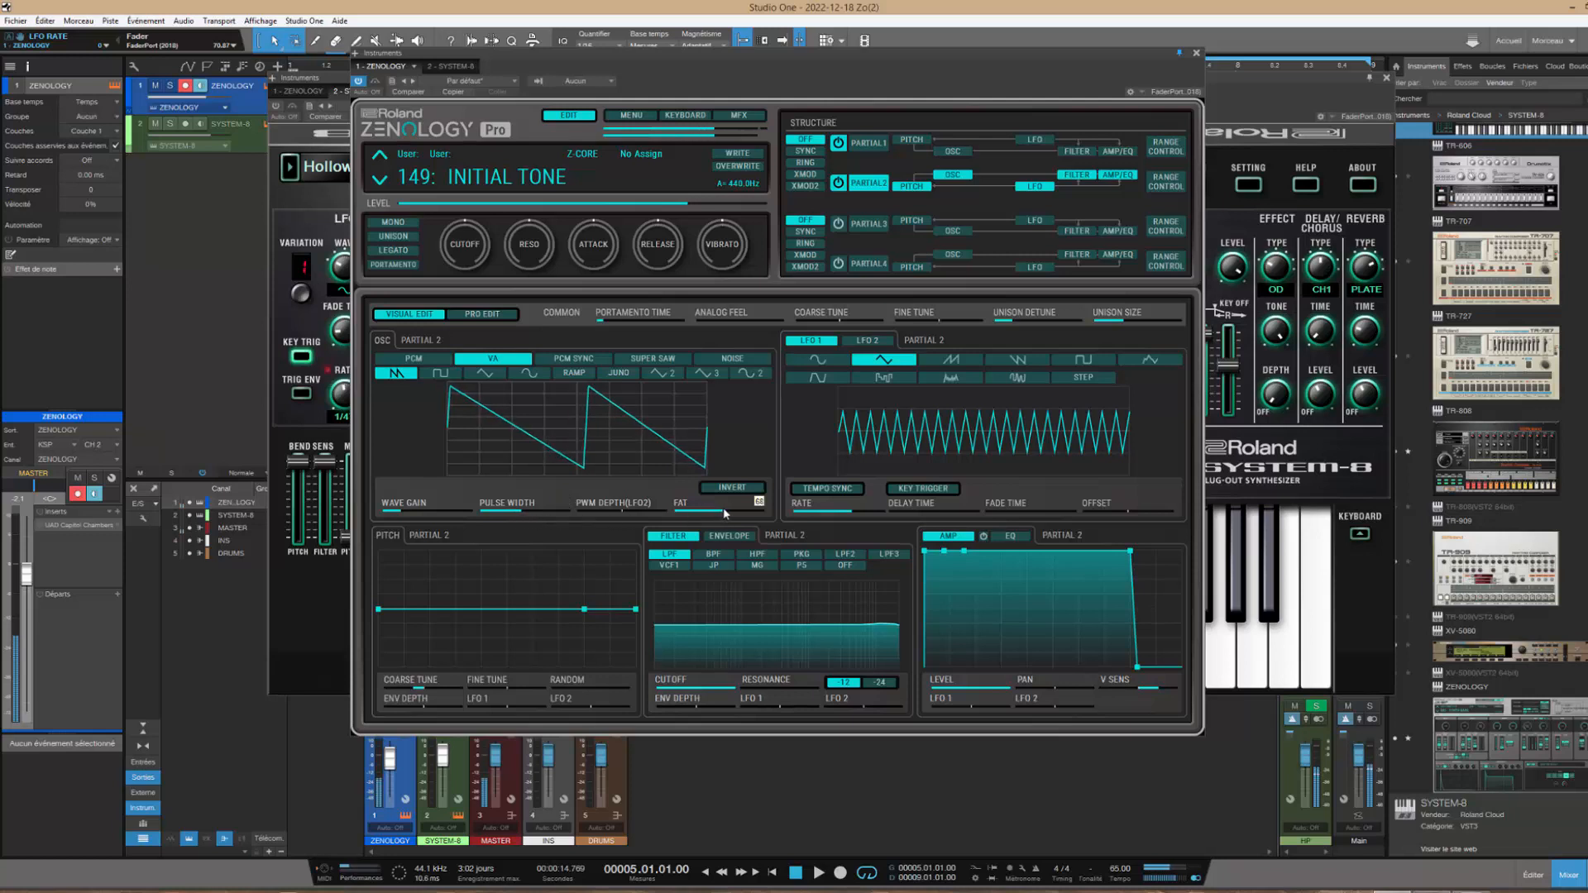
pyautogui.click(408, 510)
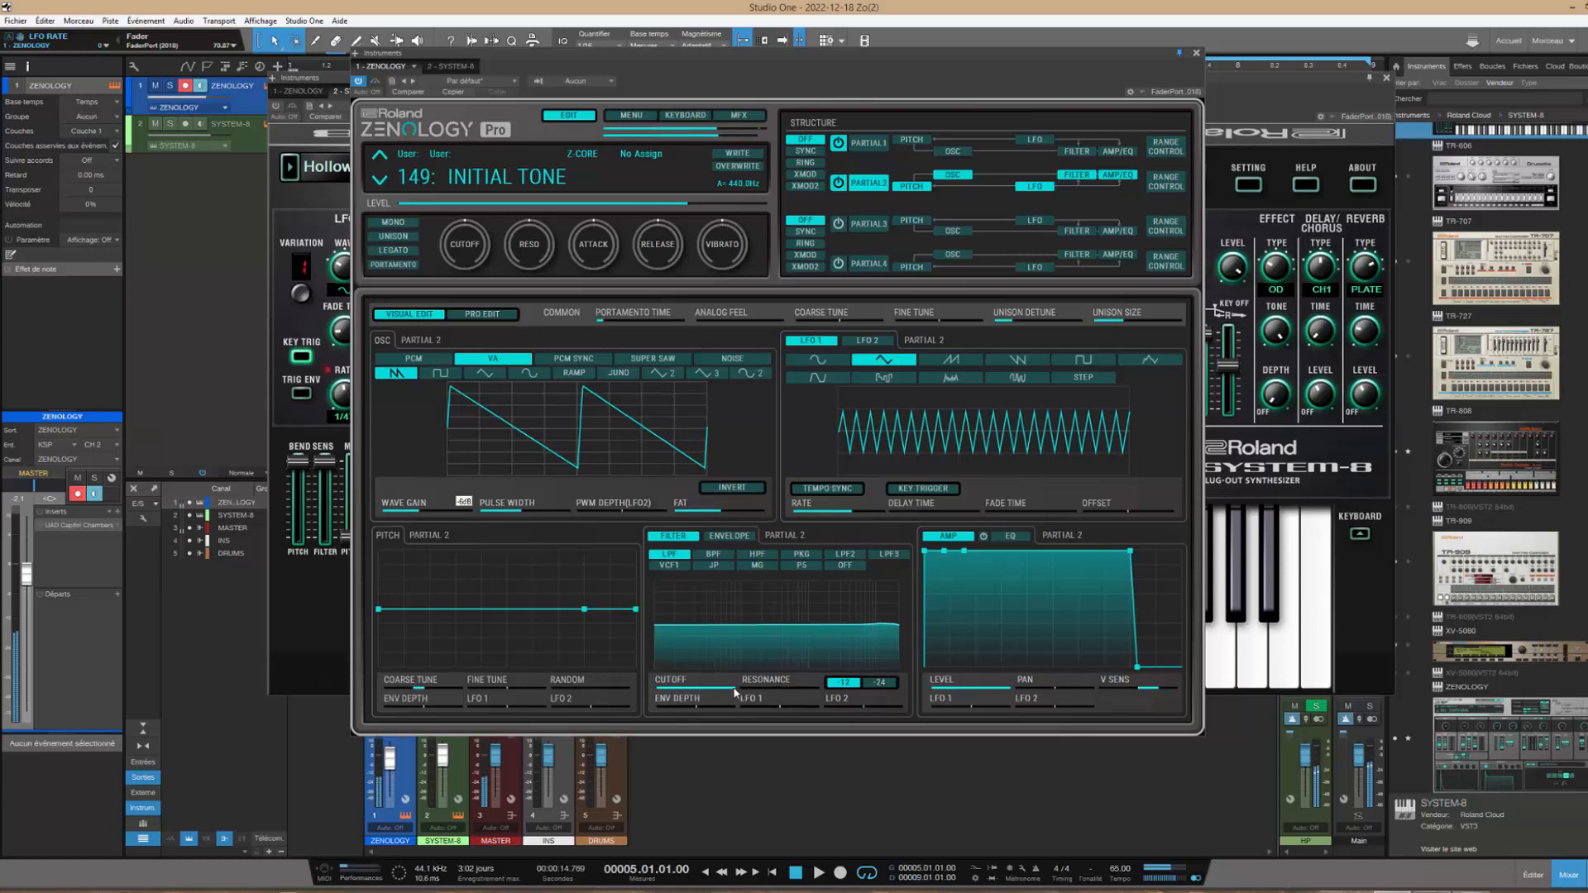
# Lower Partial 2's low-pass filter cutoff and lengthen the attack and release of its amp envelope
pyautogui.moveTo(734, 690); pyautogui.dragTo(709, 697)
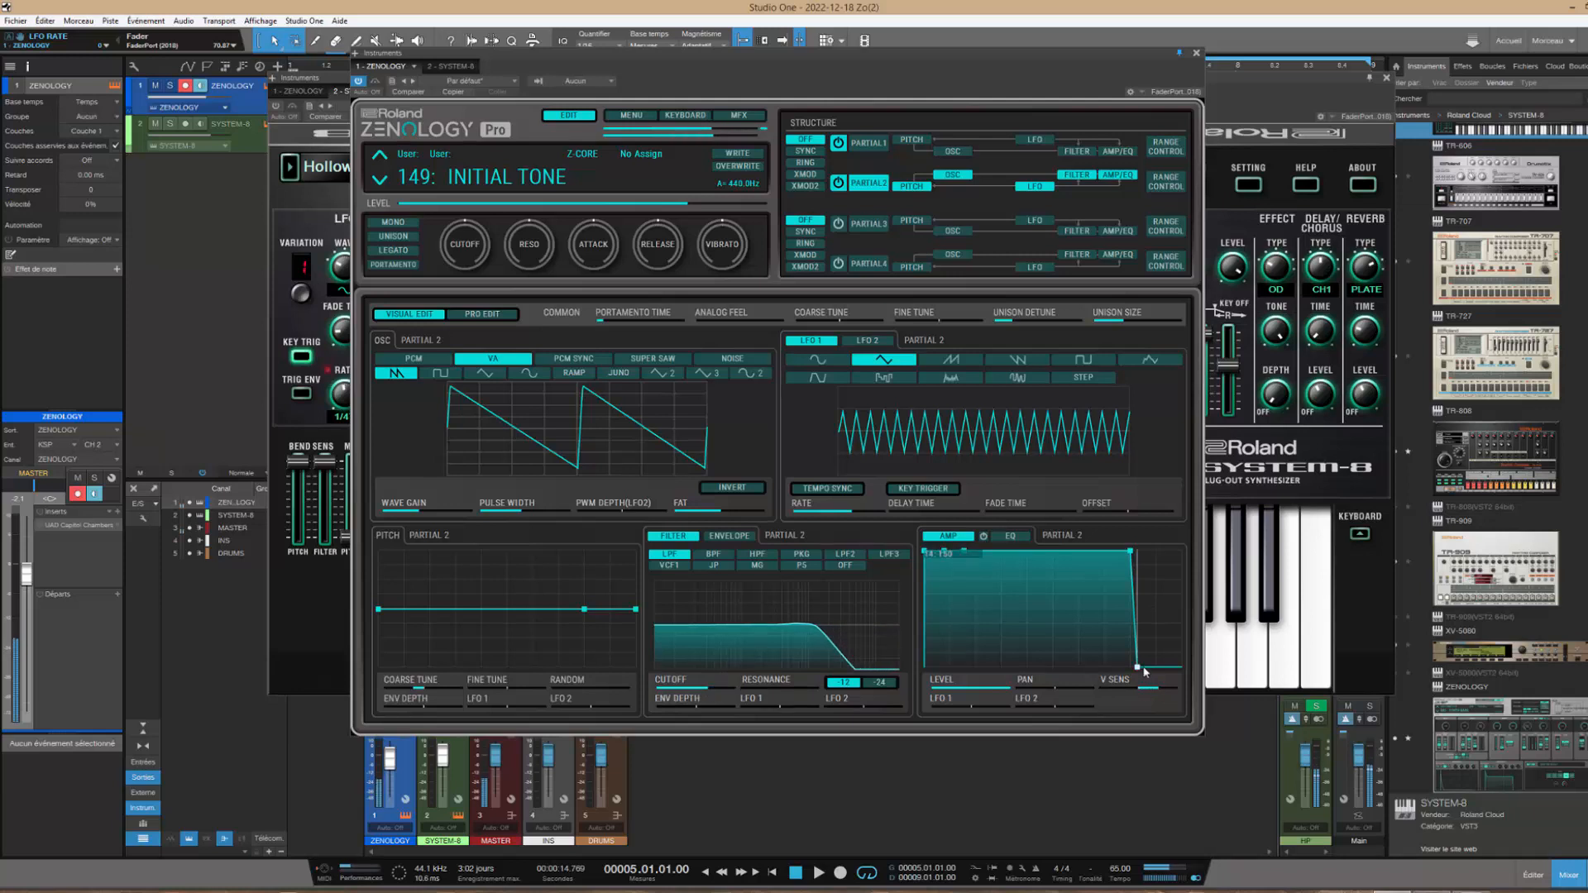
pyautogui.moveTo(1144, 668); pyautogui.dragTo(1163, 668)
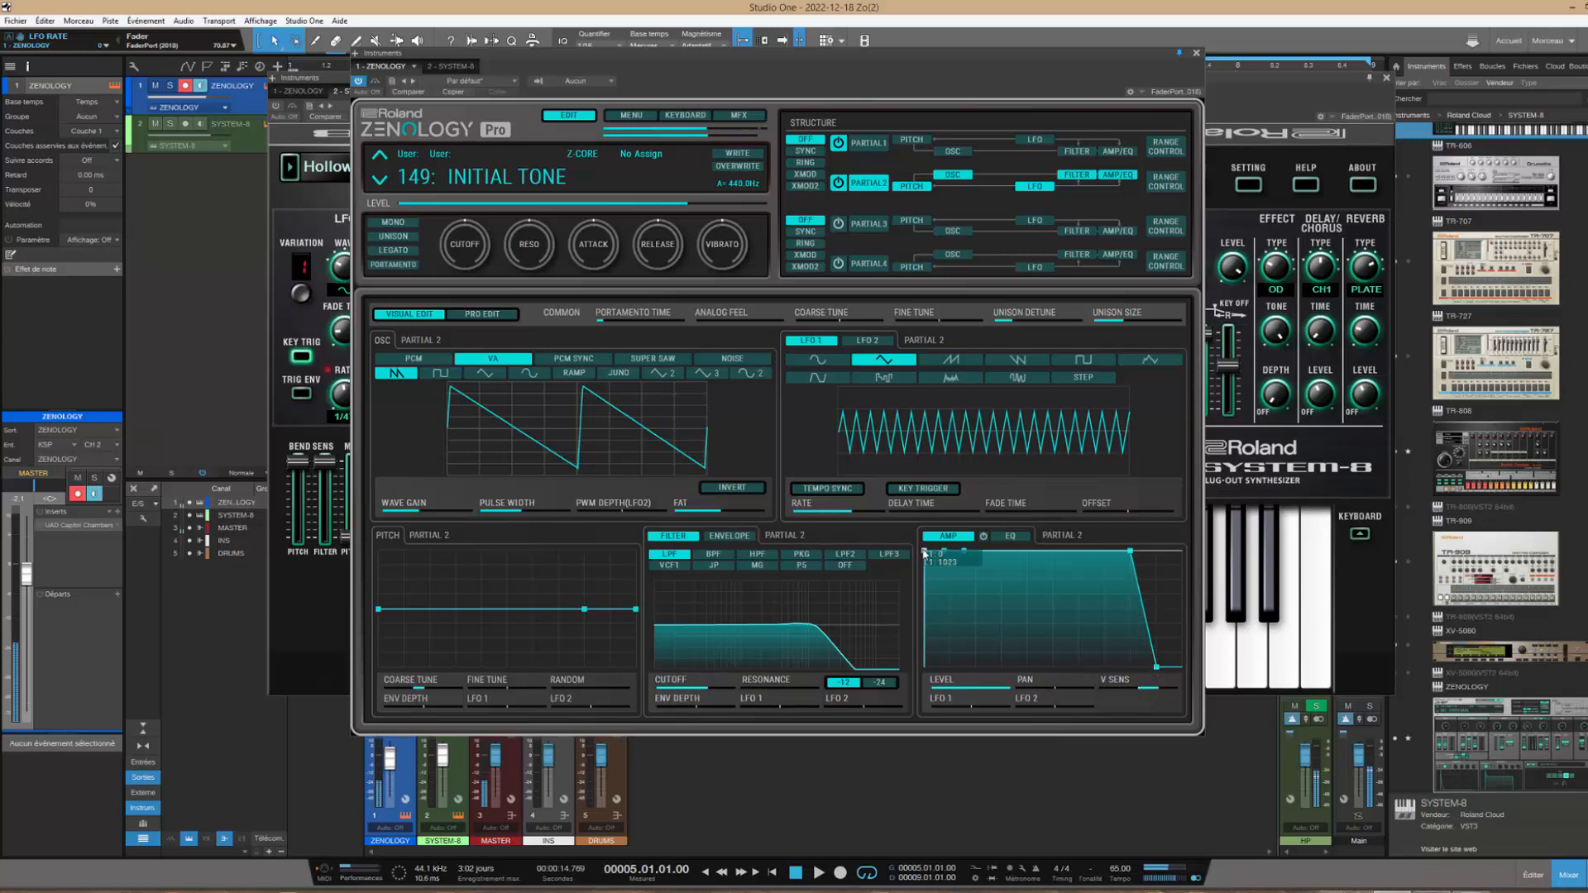
pyautogui.moveTo(925, 553); pyautogui.dragTo(943, 554)
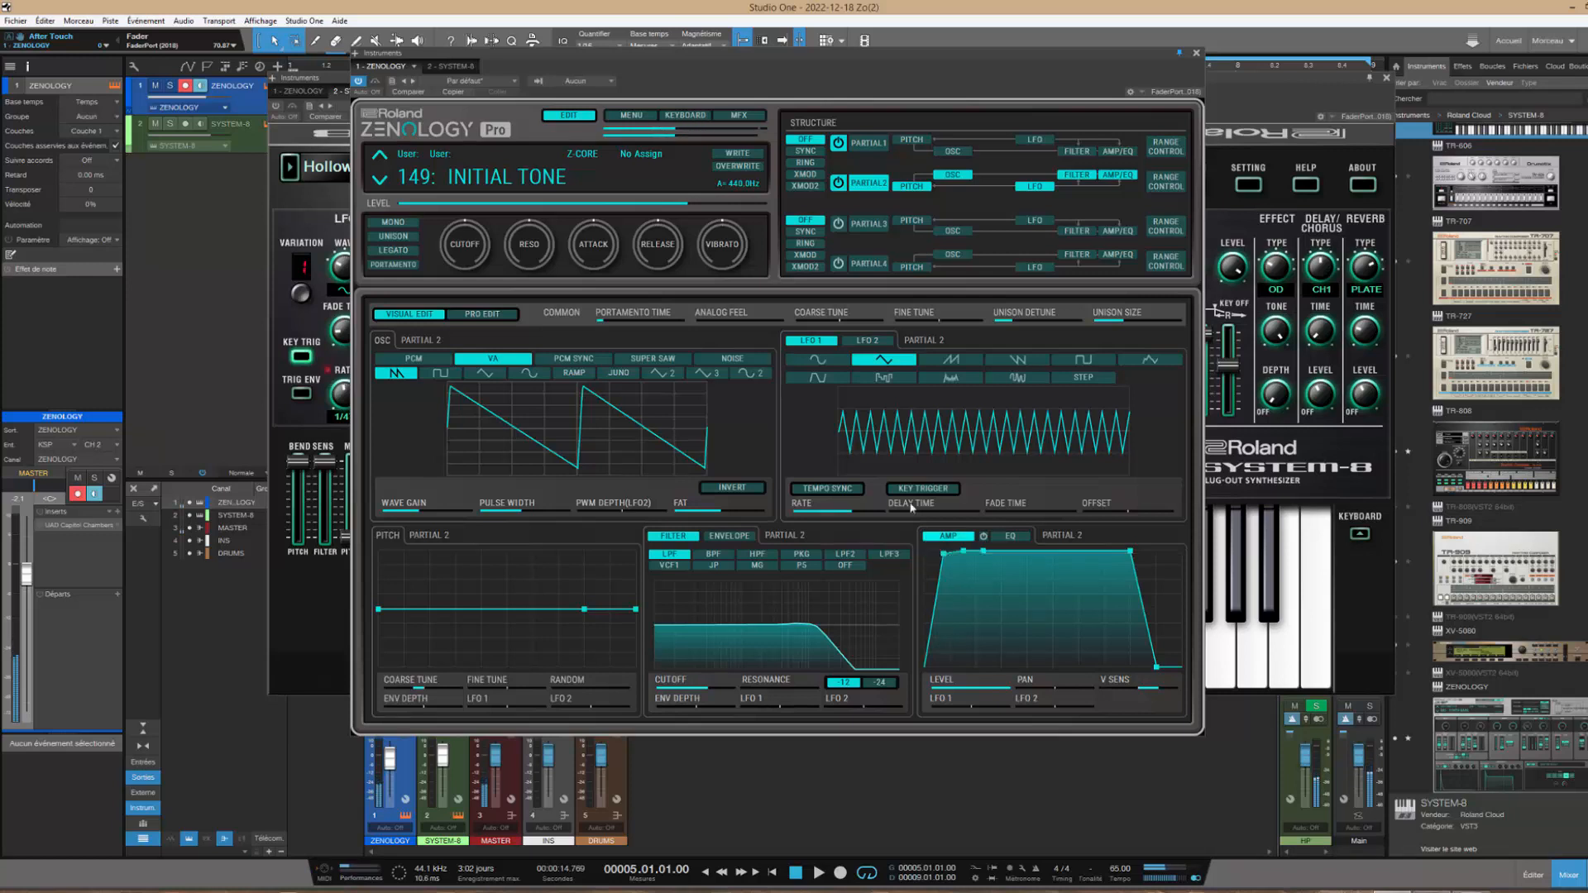
# Try the JUNO waveform for Partial 2's VA oscillator, and set it back to the saw wave
pyautogui.click(617, 373)
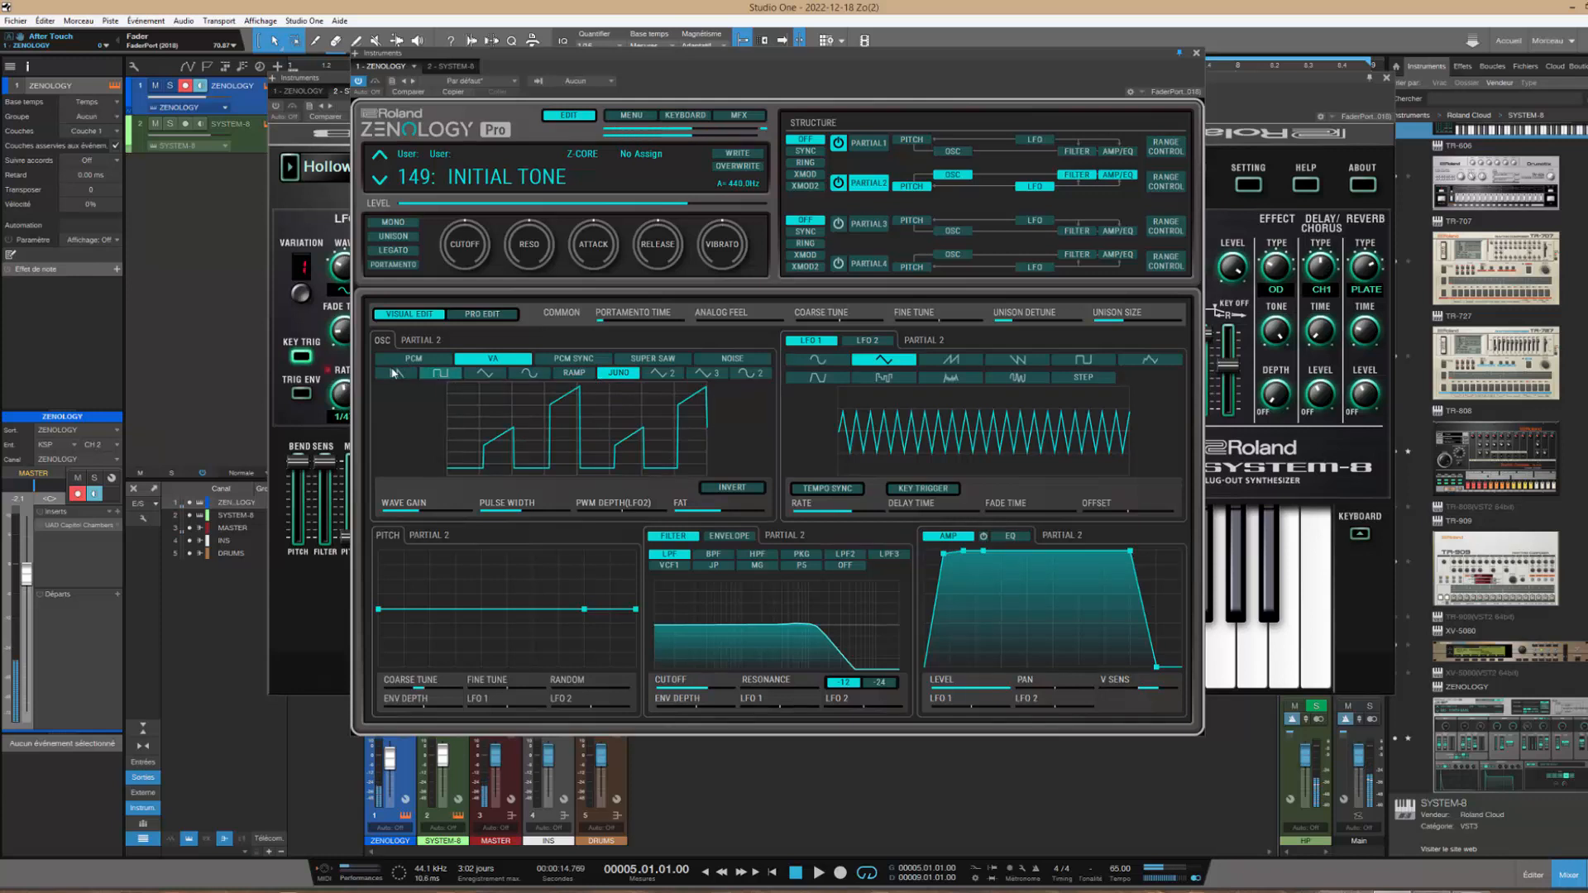
pyautogui.click(397, 373)
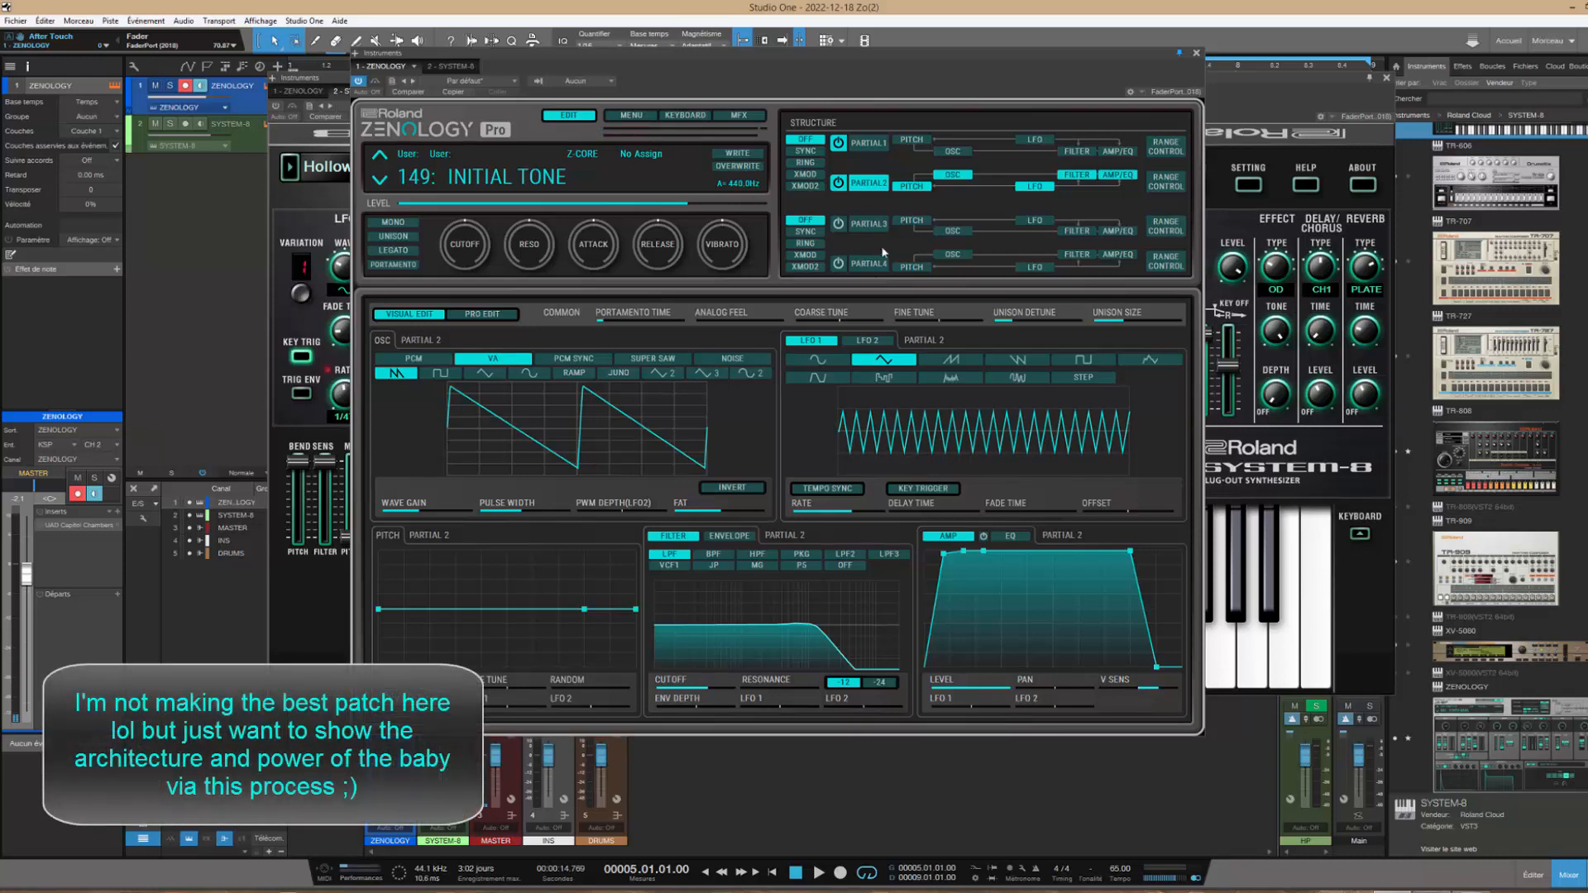
# Turn on Partial 3 and assign the FantasyPad 1 wave to its PCM oscillator by searching all wave banks for "pad"
pyautogui.click(837, 224)
pyautogui.click(862, 225)
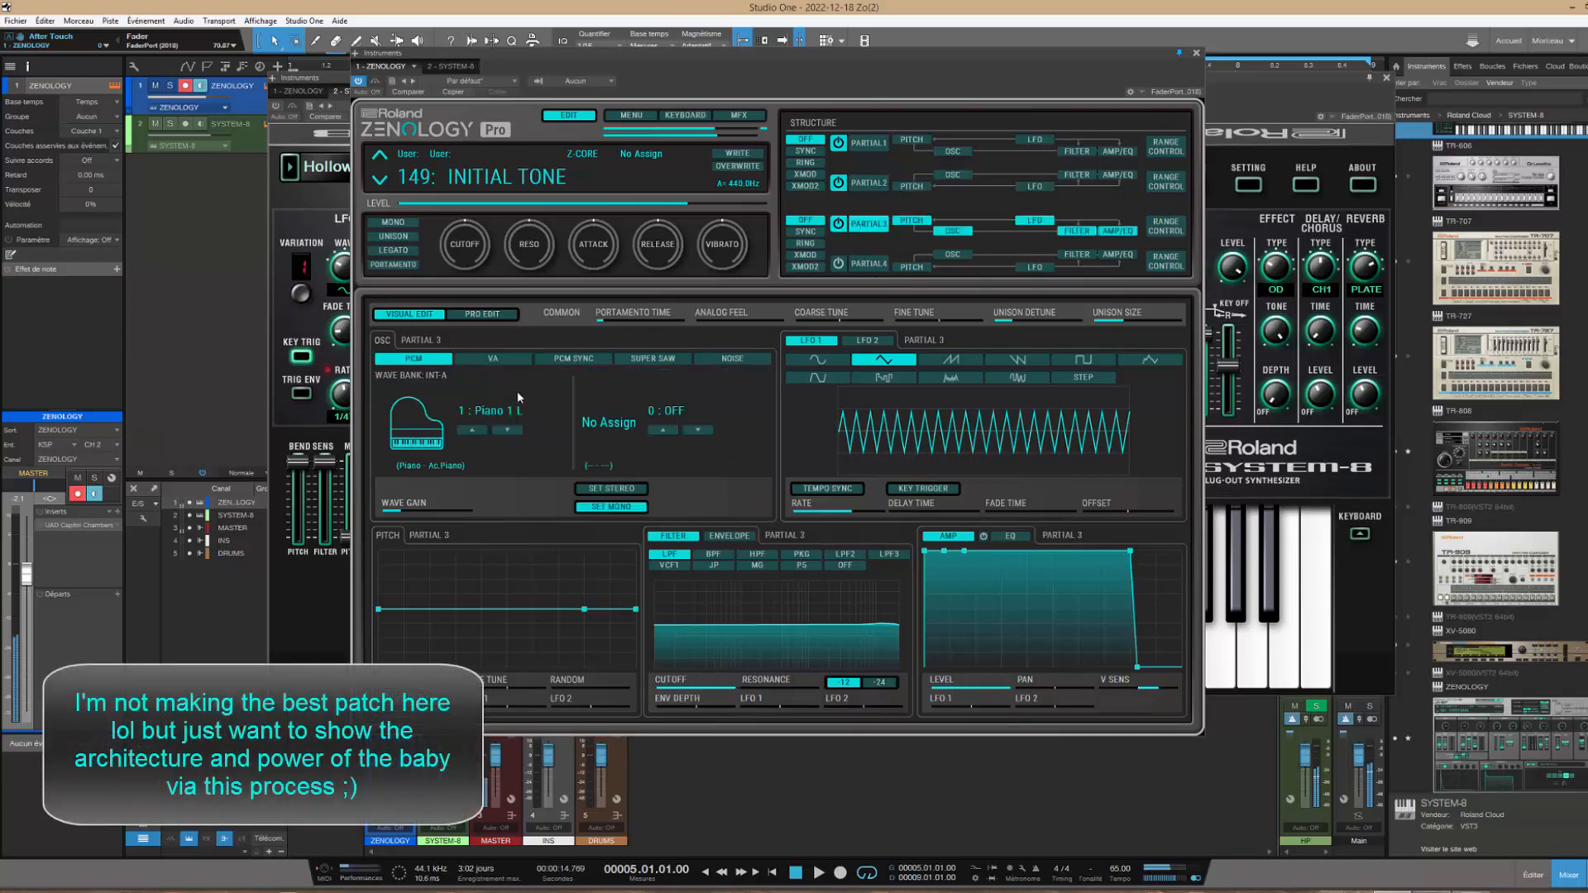
pyautogui.click(502, 414)
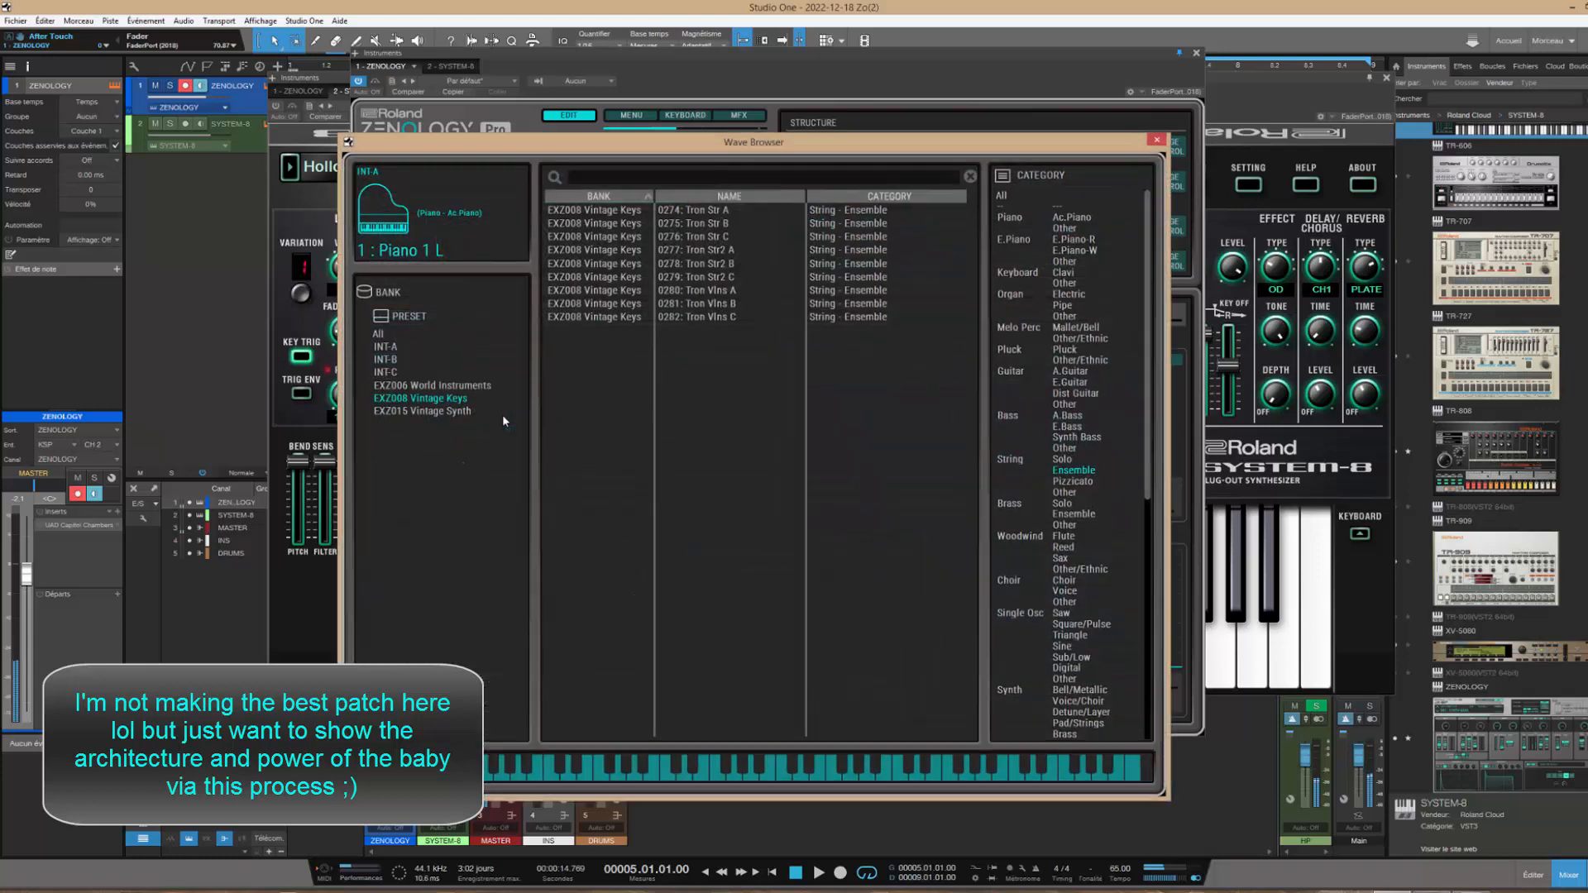
pyautogui.click(422, 411)
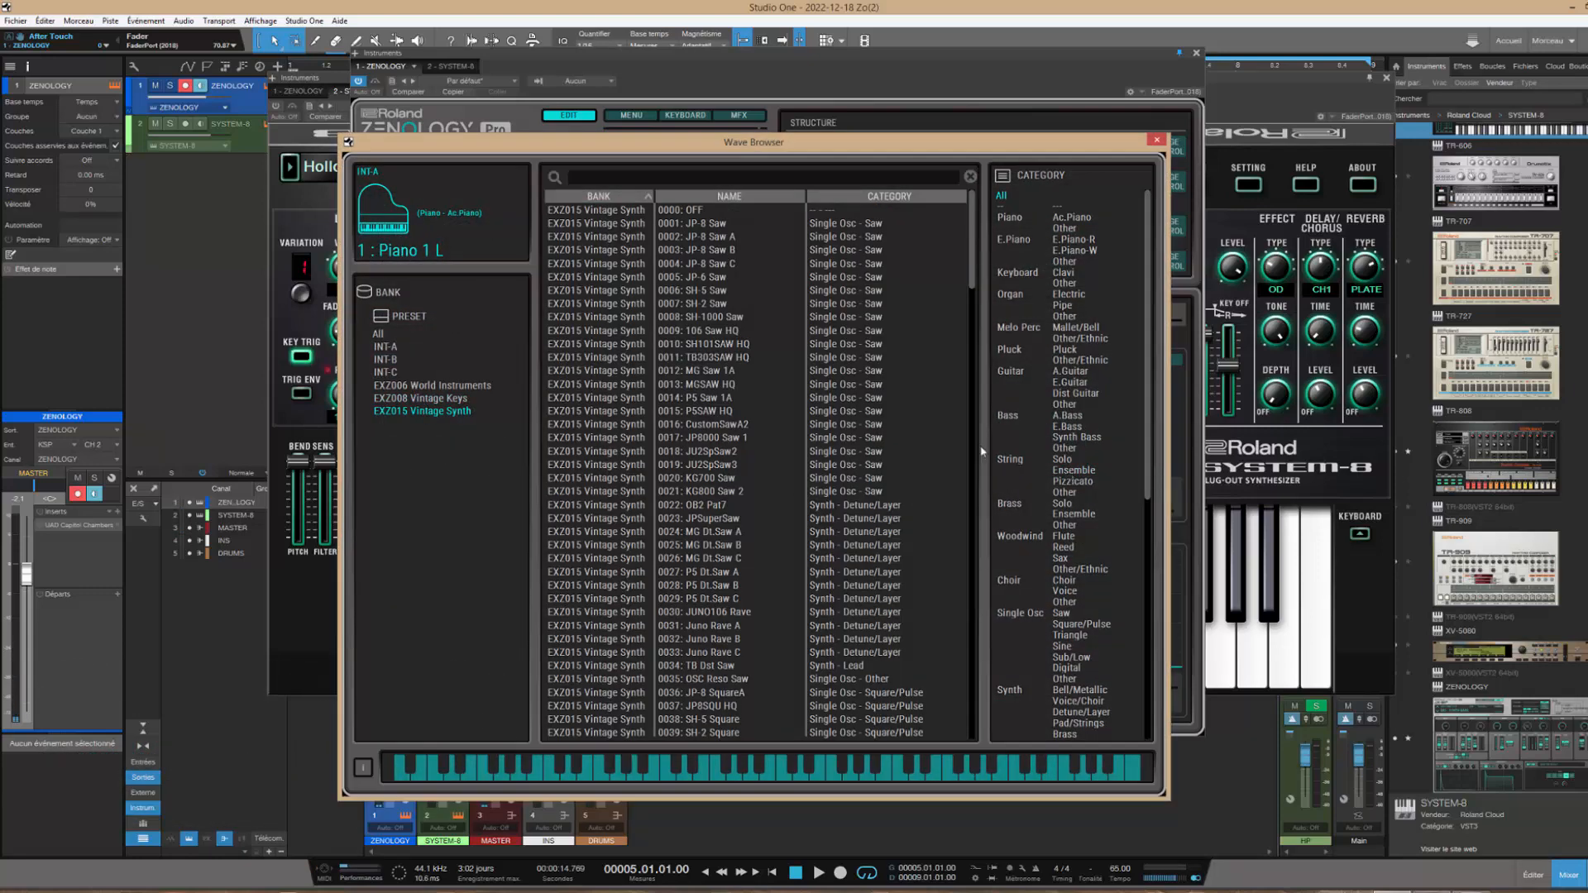
pyautogui.click(378, 334)
pyautogui.click(704, 177)
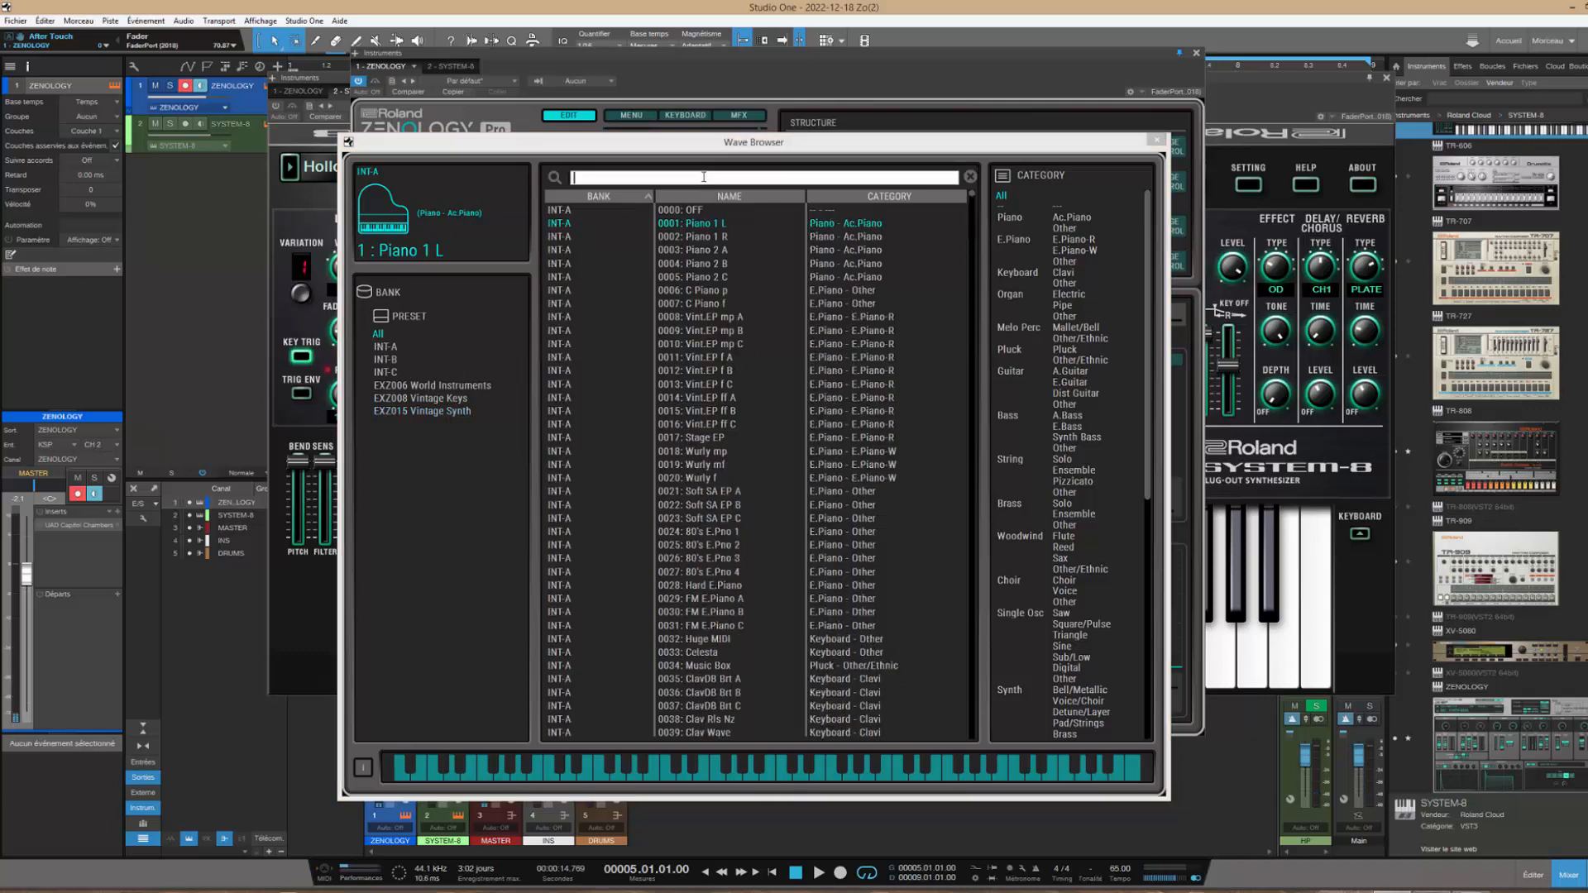
pyautogui.write('pad')
pyautogui.press('Return')
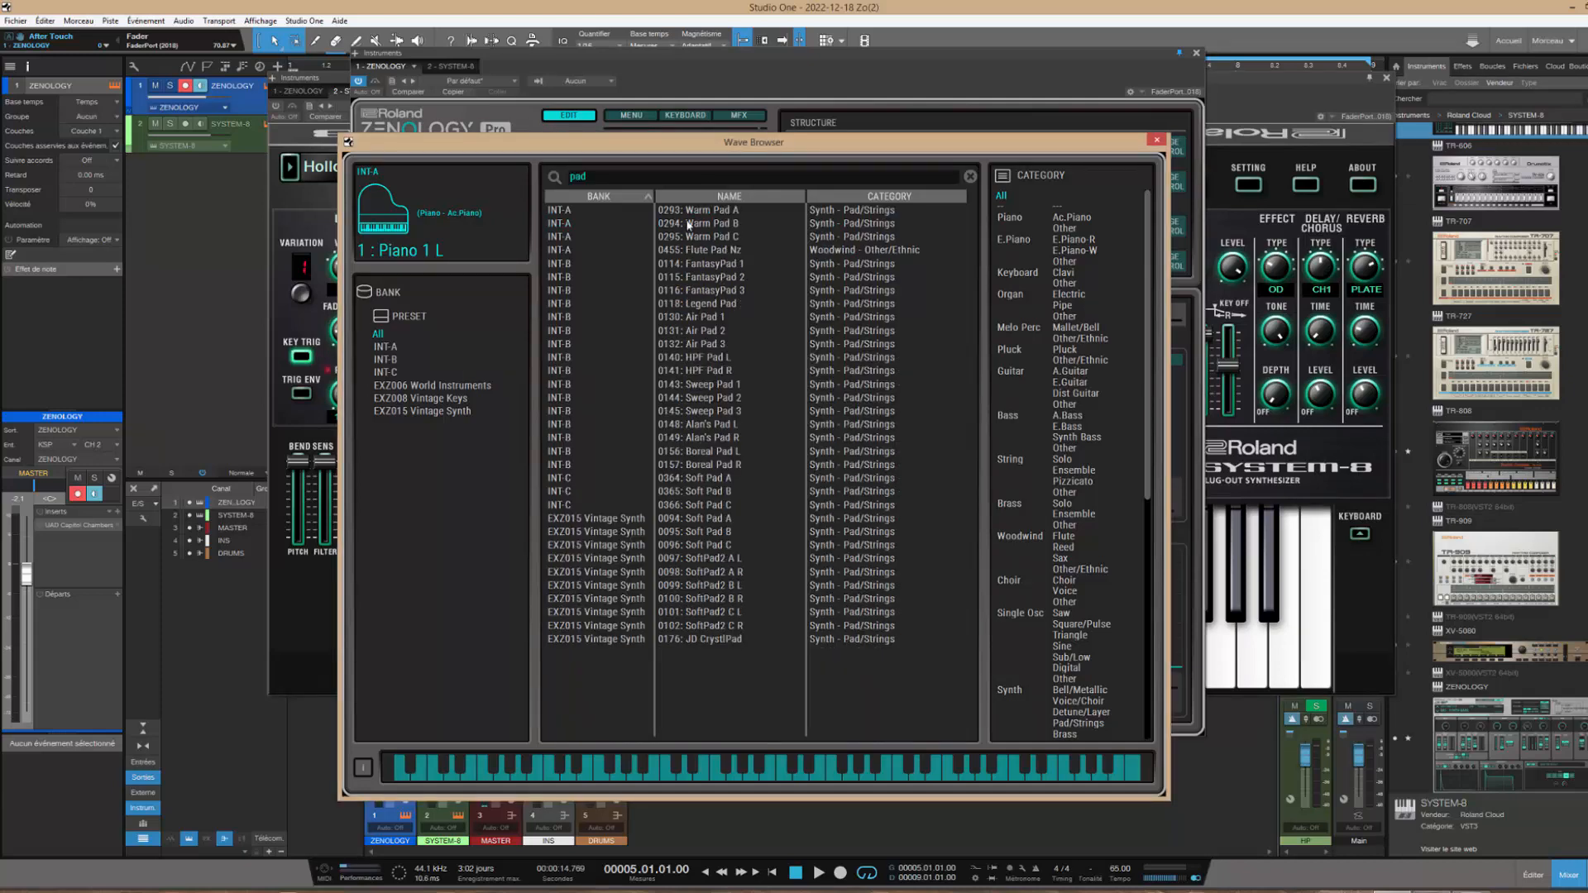
pyautogui.doubleClick(709, 265)
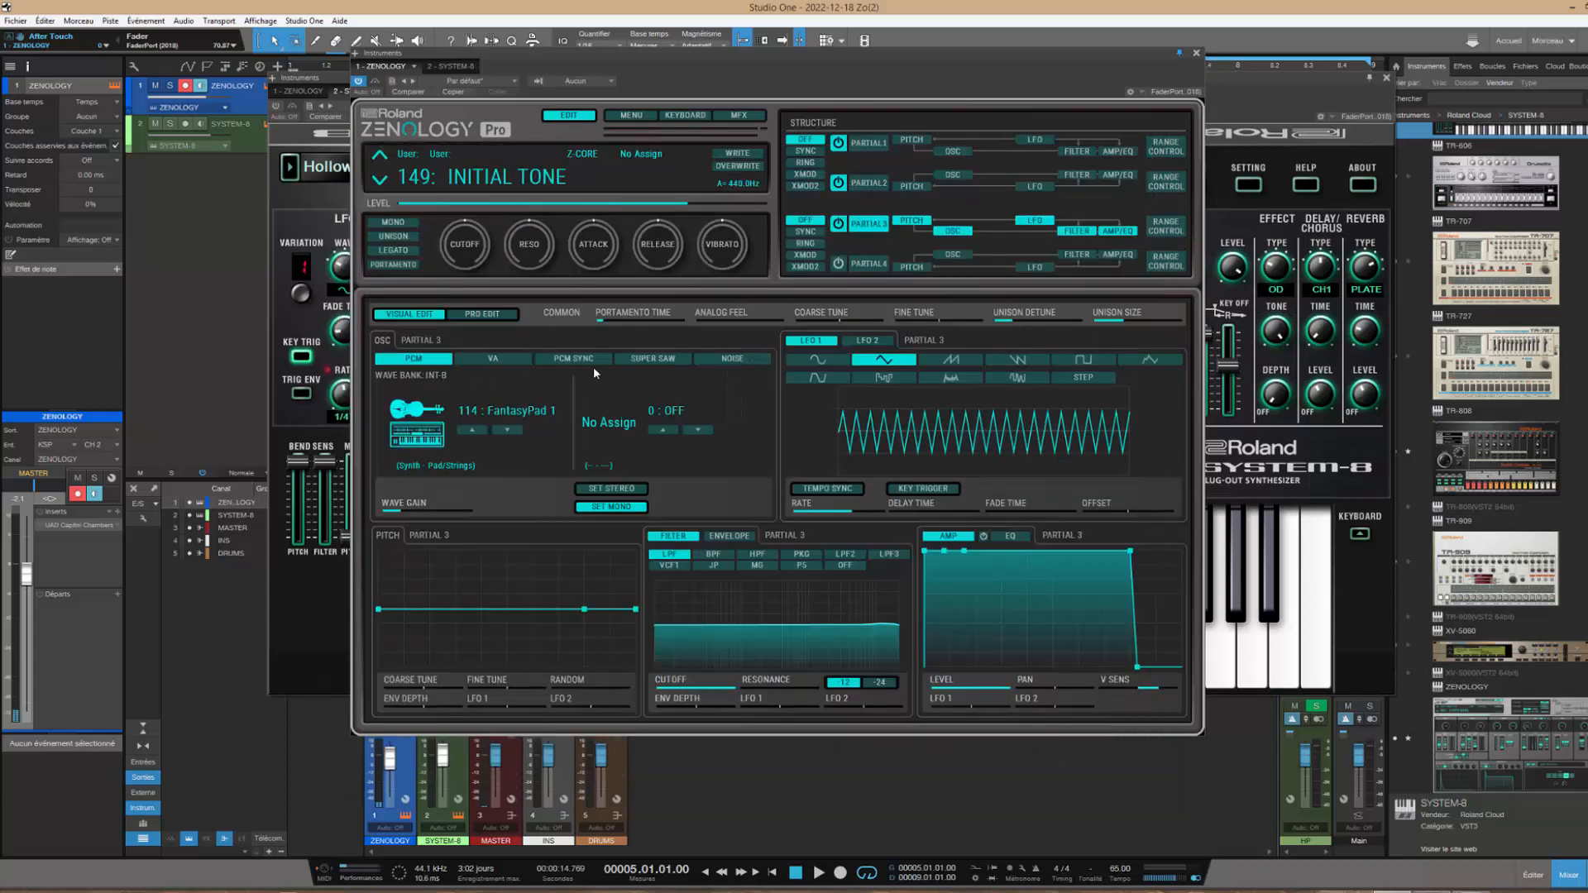
# Raise Partial 3's wave gain and replace its first wave with Warm Pad A
pyautogui.moveTo(403, 509)
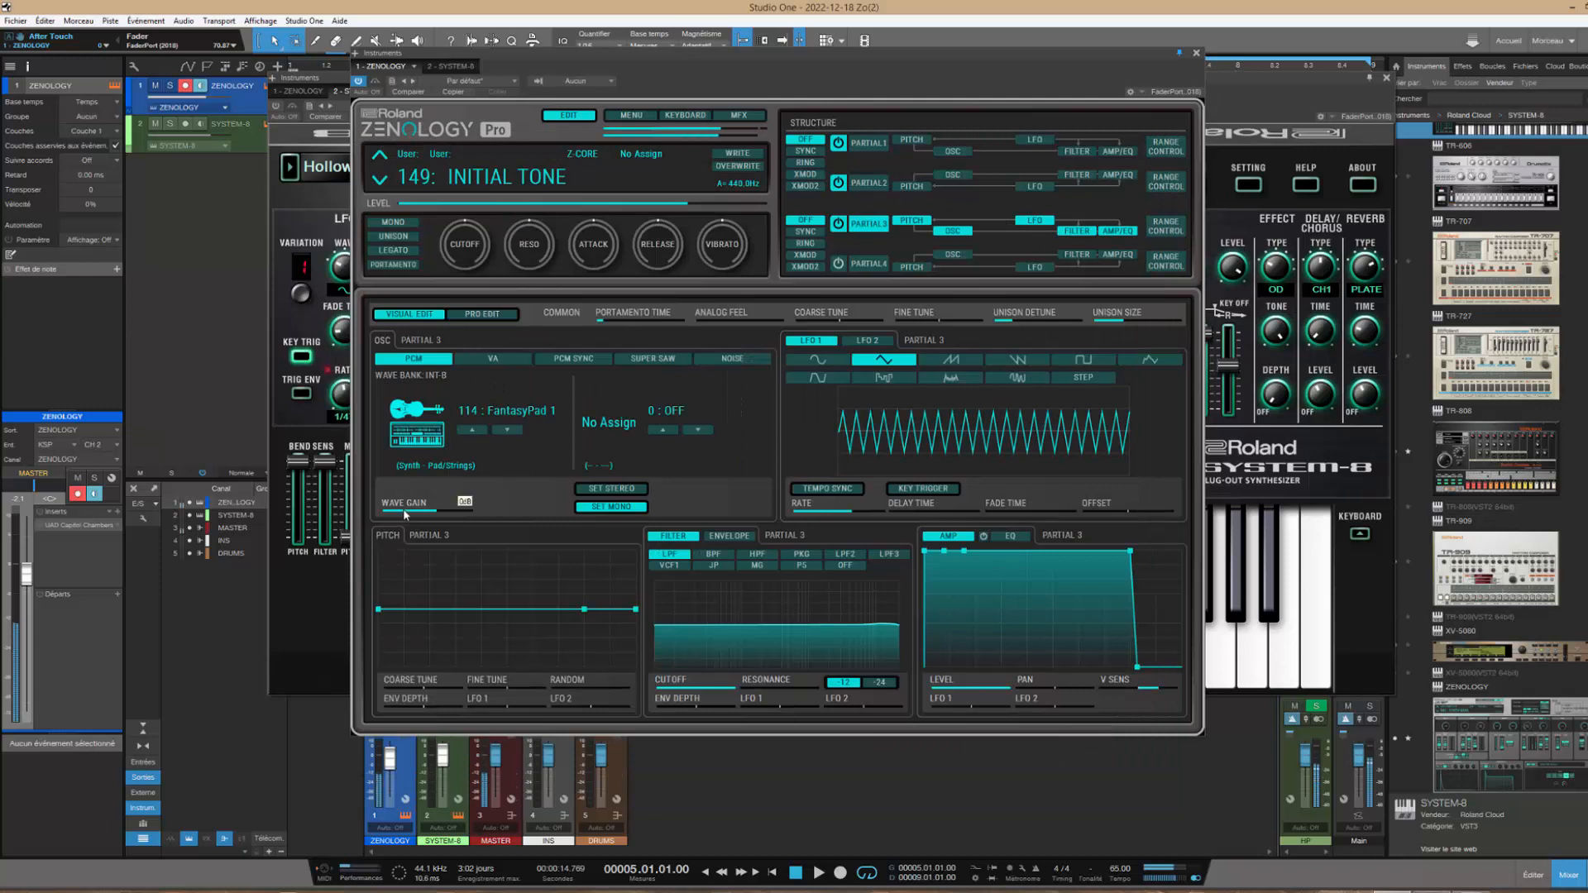
pyautogui.scroll(2, 504, 416)
pyautogui.scroll(1, 504, 416)
pyautogui.scroll(-1, 504, 416)
pyautogui.scroll(-1, 505, 415)
pyautogui.scroll(1, 504, 416)
pyautogui.doubleClick(504, 411)
pyautogui.doubleClick(711, 212)
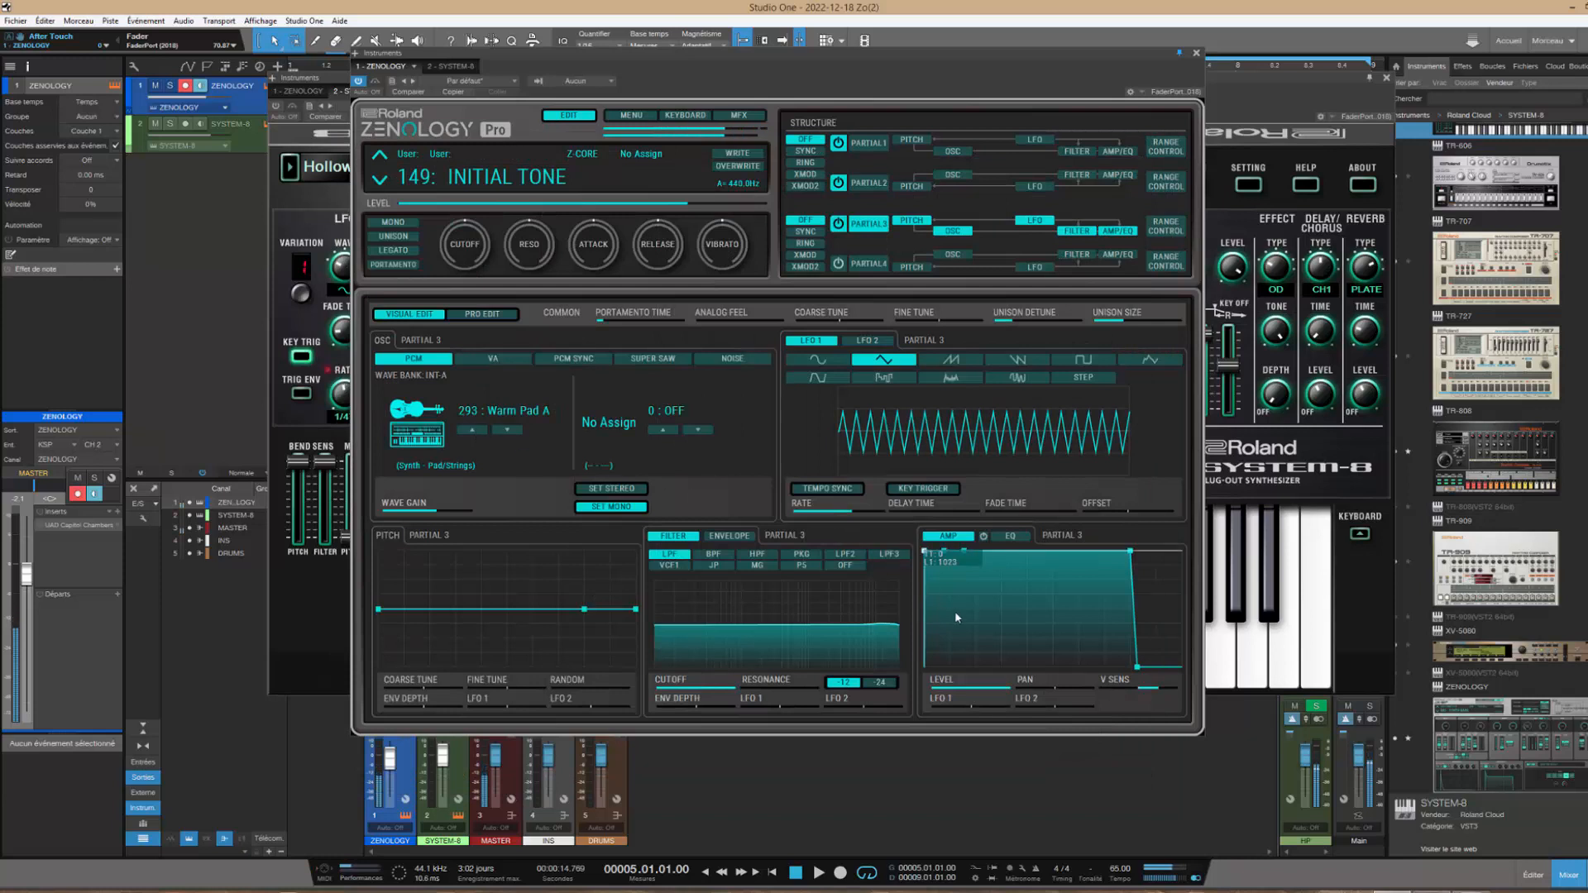
# Lengthen the attack and release of Partial 3's amp envelope, and assign Warm Pad B as its second wave
pyautogui.moveTo(1137, 667); pyautogui.dragTo(1151, 666)
pyautogui.moveTo(923, 564); pyautogui.dragTo(944, 564)
pyautogui.moveTo(676, 629)
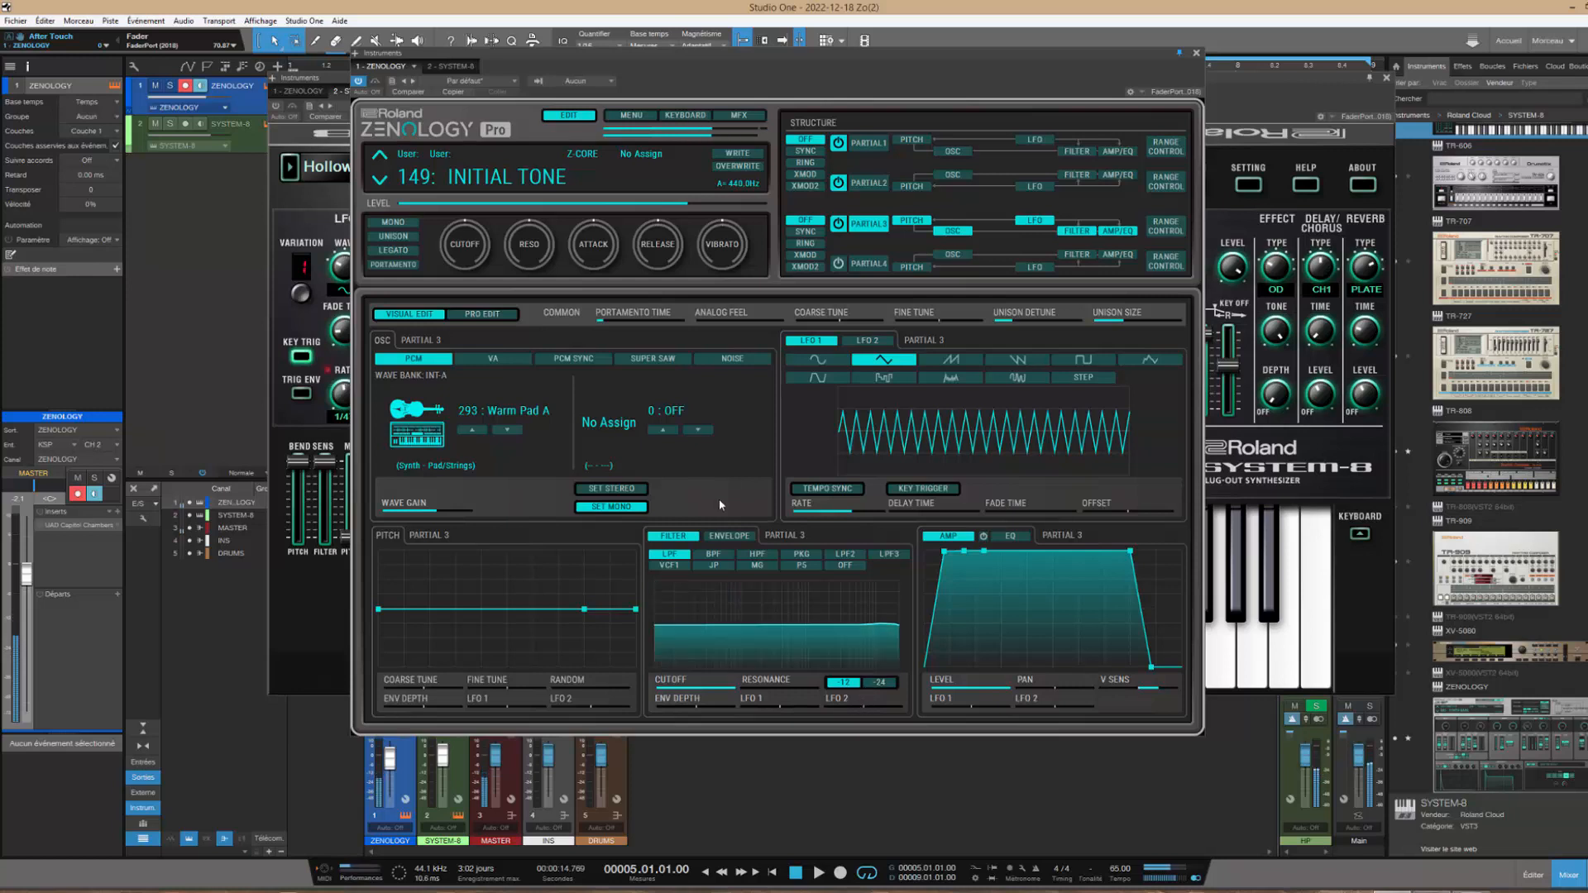
pyautogui.click(478, 410)
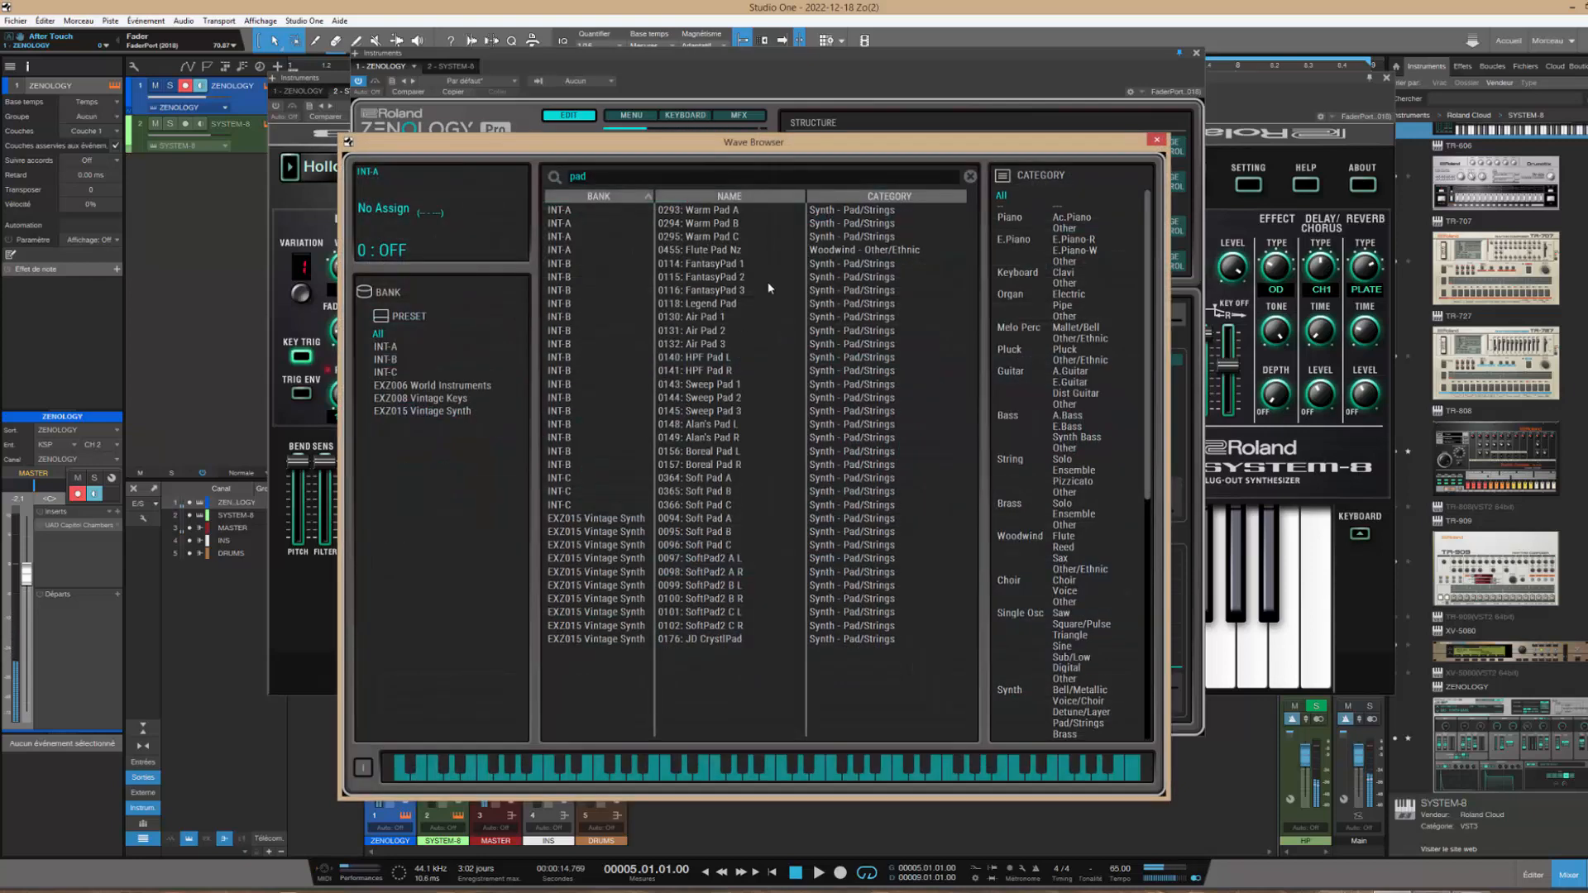
pyautogui.doubleClick(722, 223)
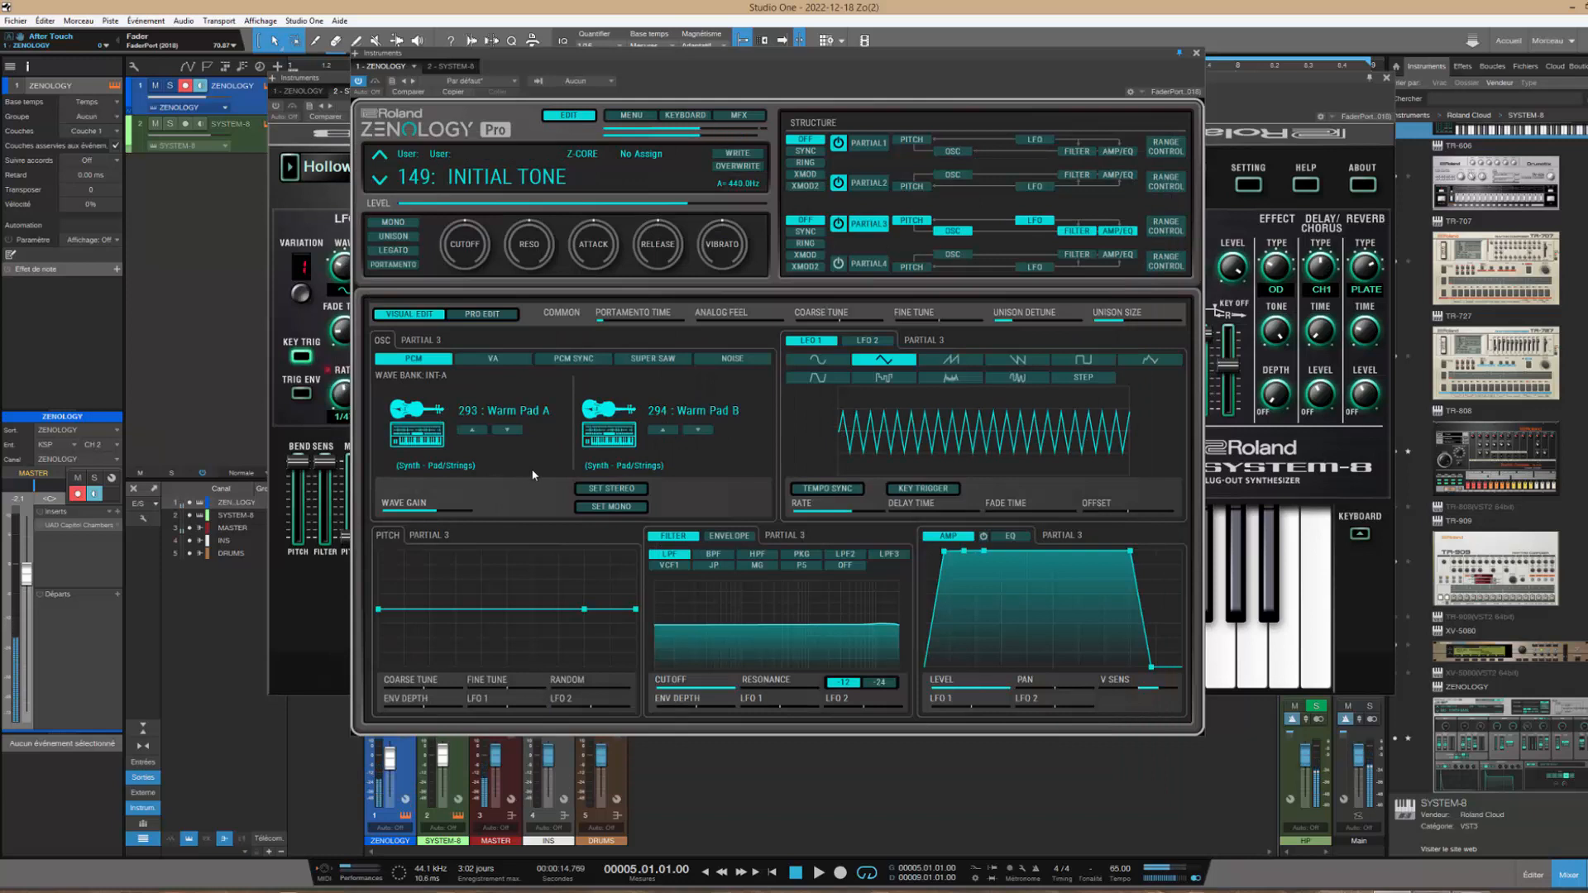
# Compare the layers' sound by muting Partials 1 and 2, then turn them back on and select Partial 1
pyautogui.click(839, 182)
pyautogui.click(841, 142)
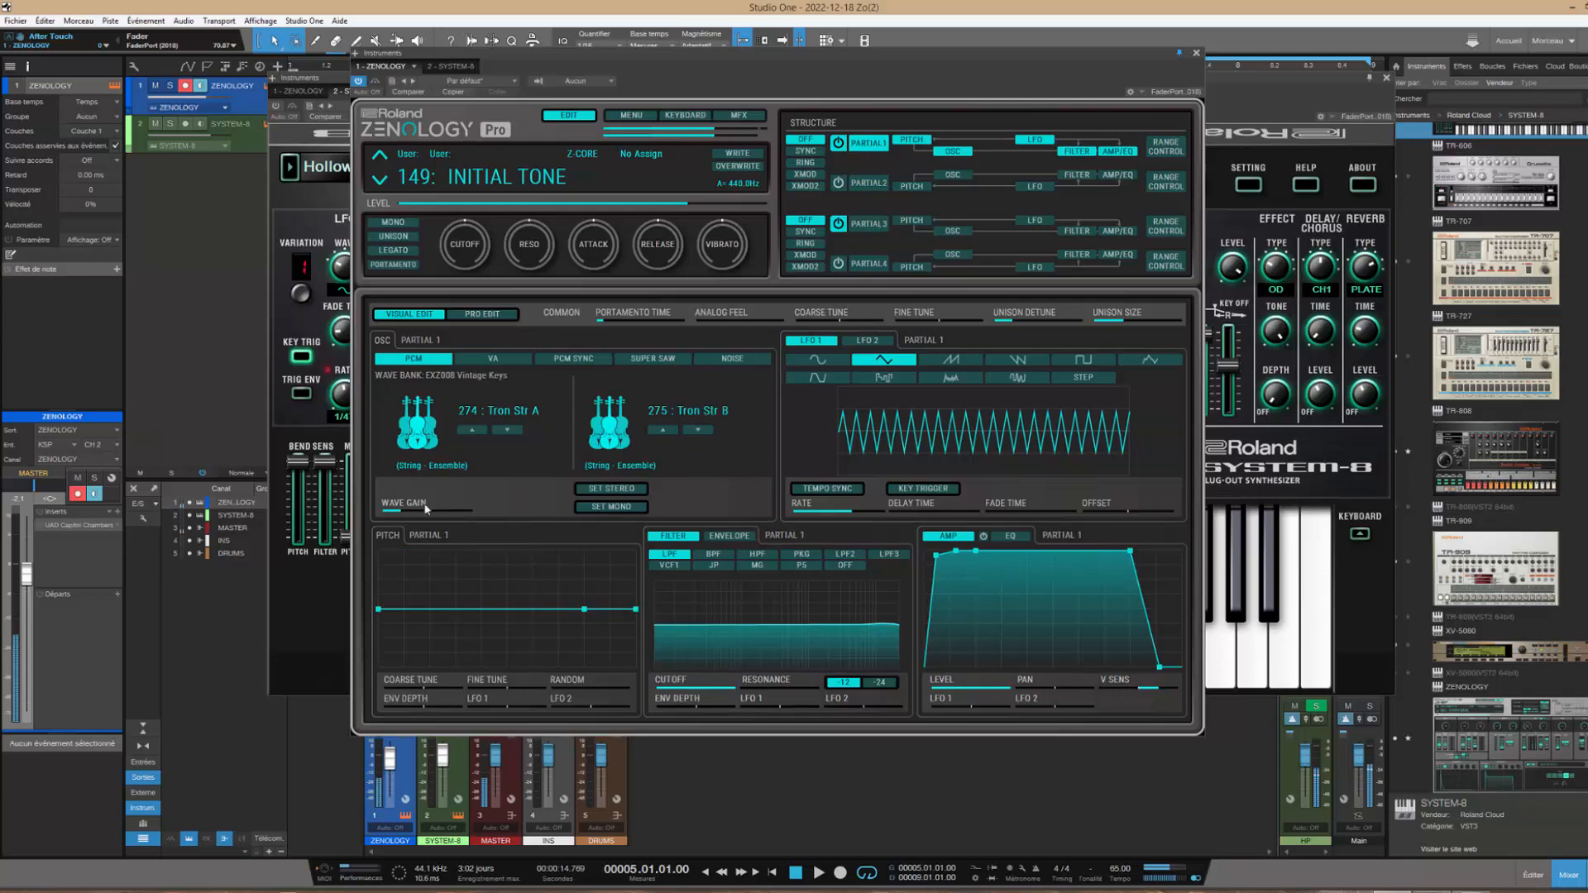
pyautogui.click(838, 143)
pyautogui.click(863, 224)
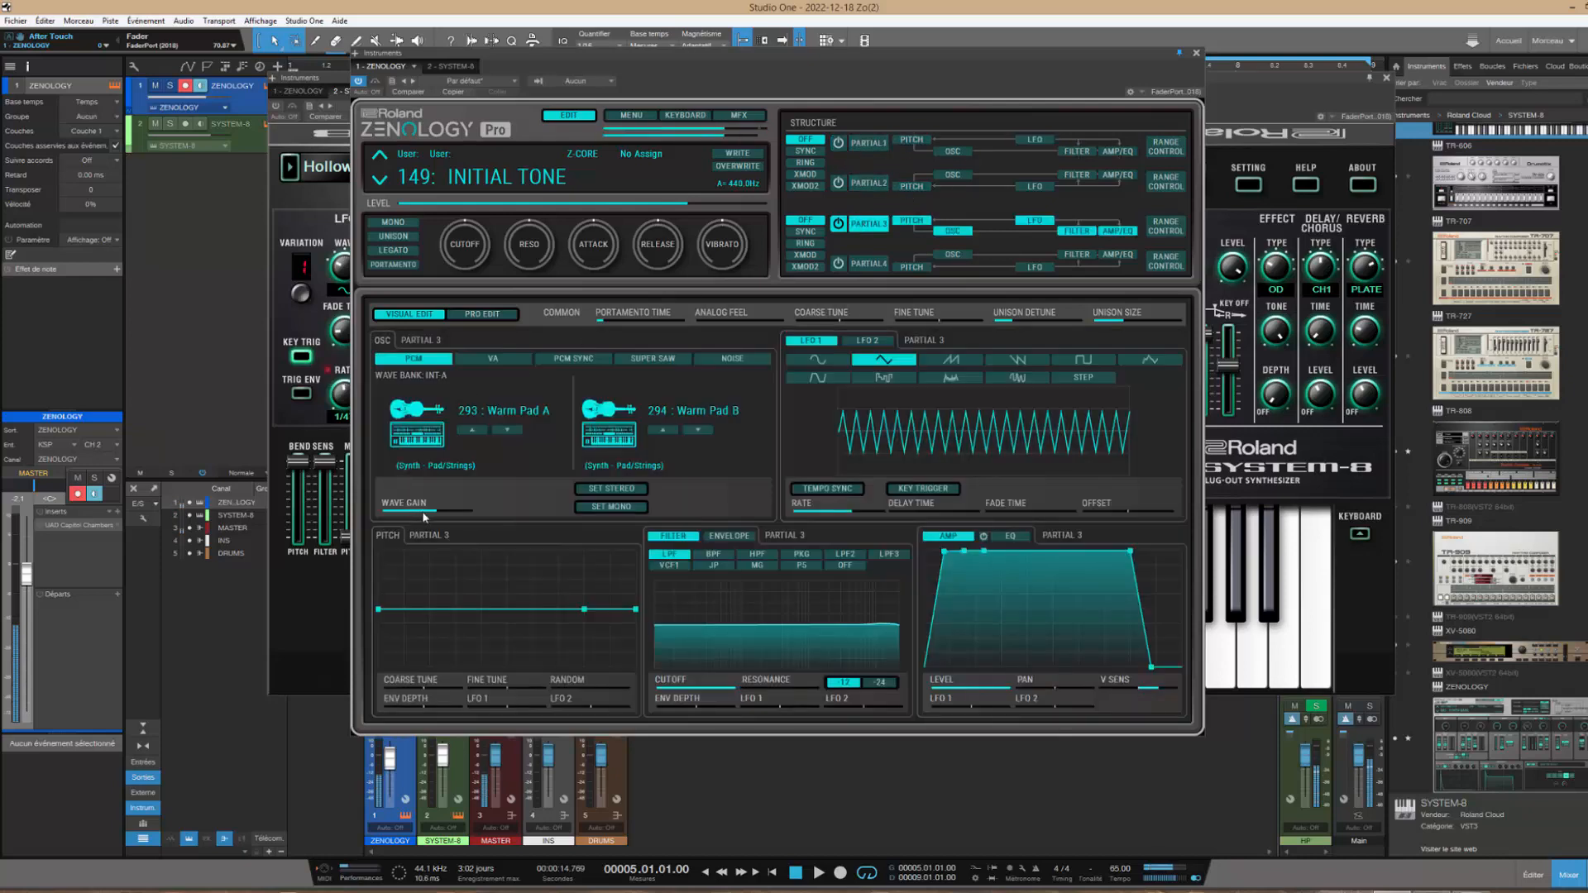
pyautogui.click(868, 182)
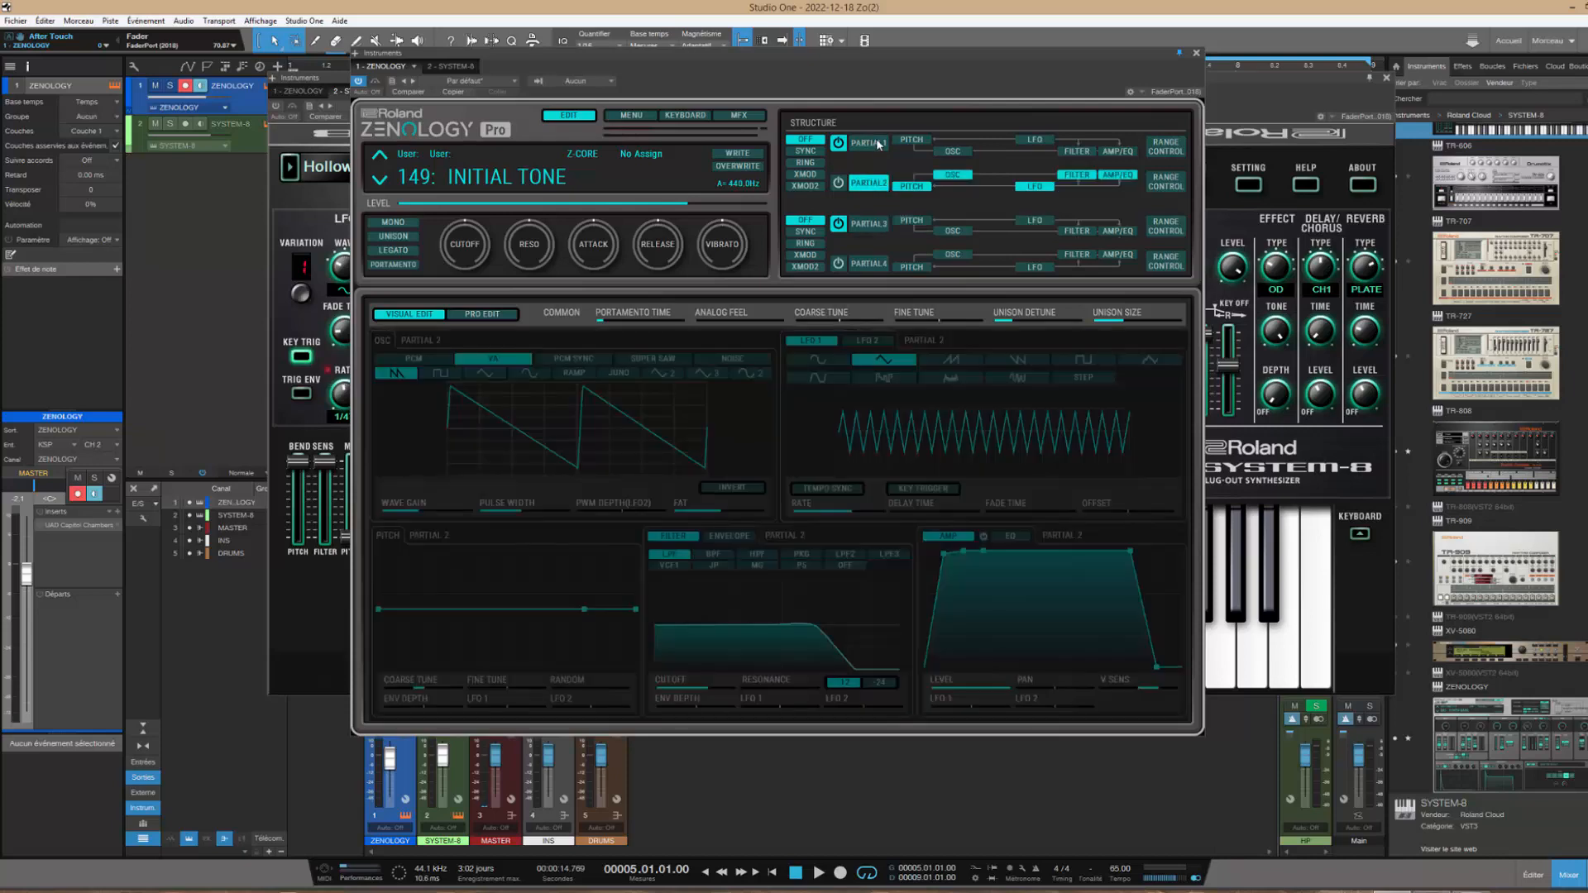
pyautogui.click(868, 143)
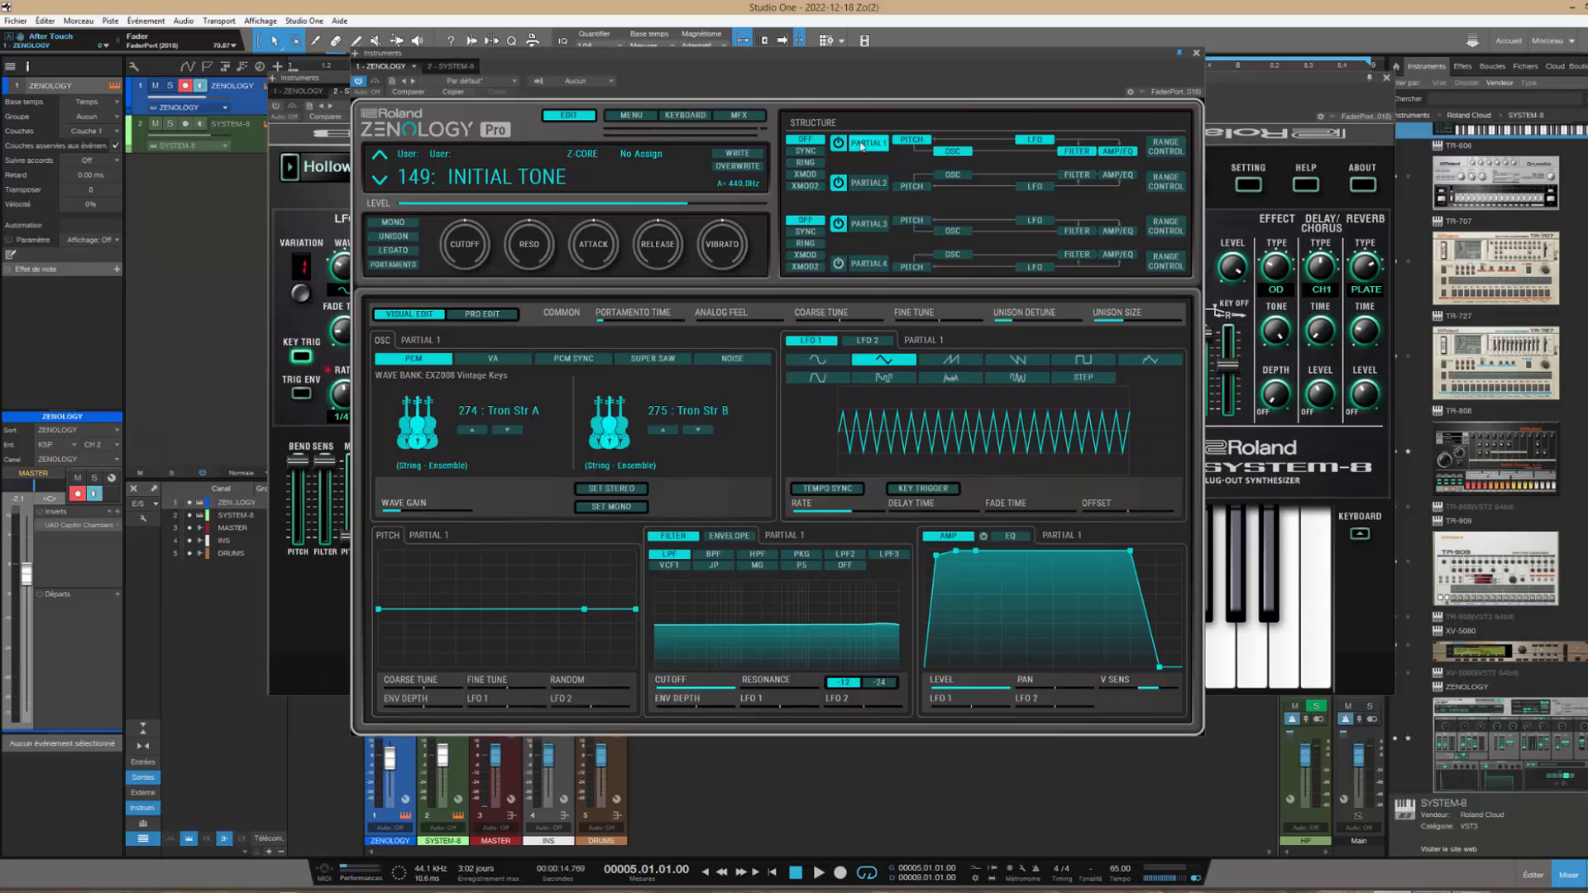
# Examine the oscillator, LFO, filter and amp settings of all four partials side by side
pyautogui.click(953, 152)
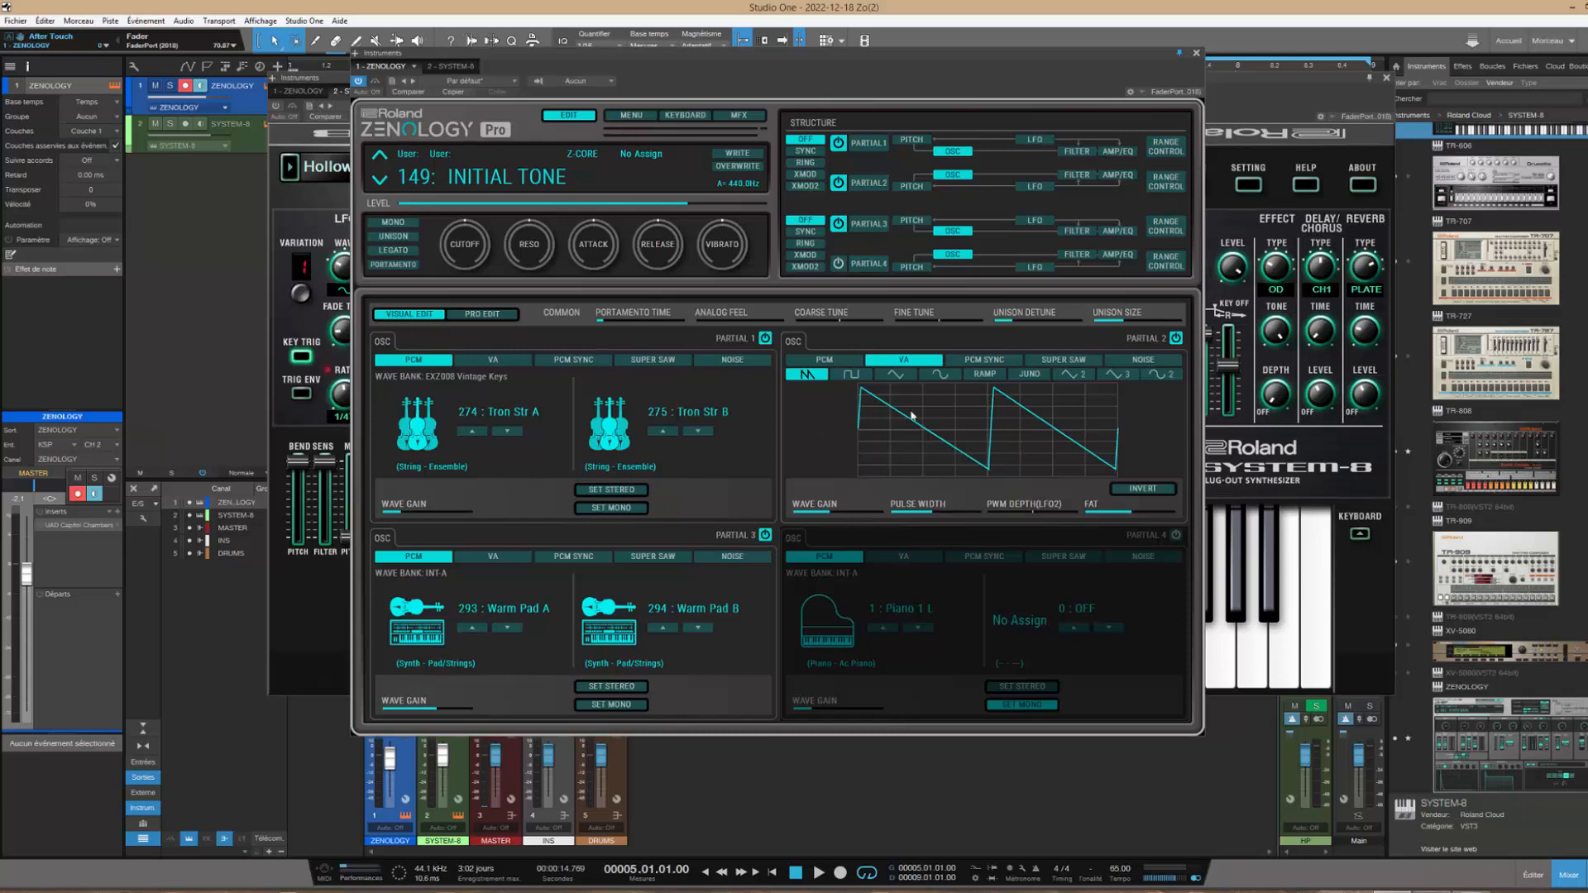
pyautogui.click(1034, 139)
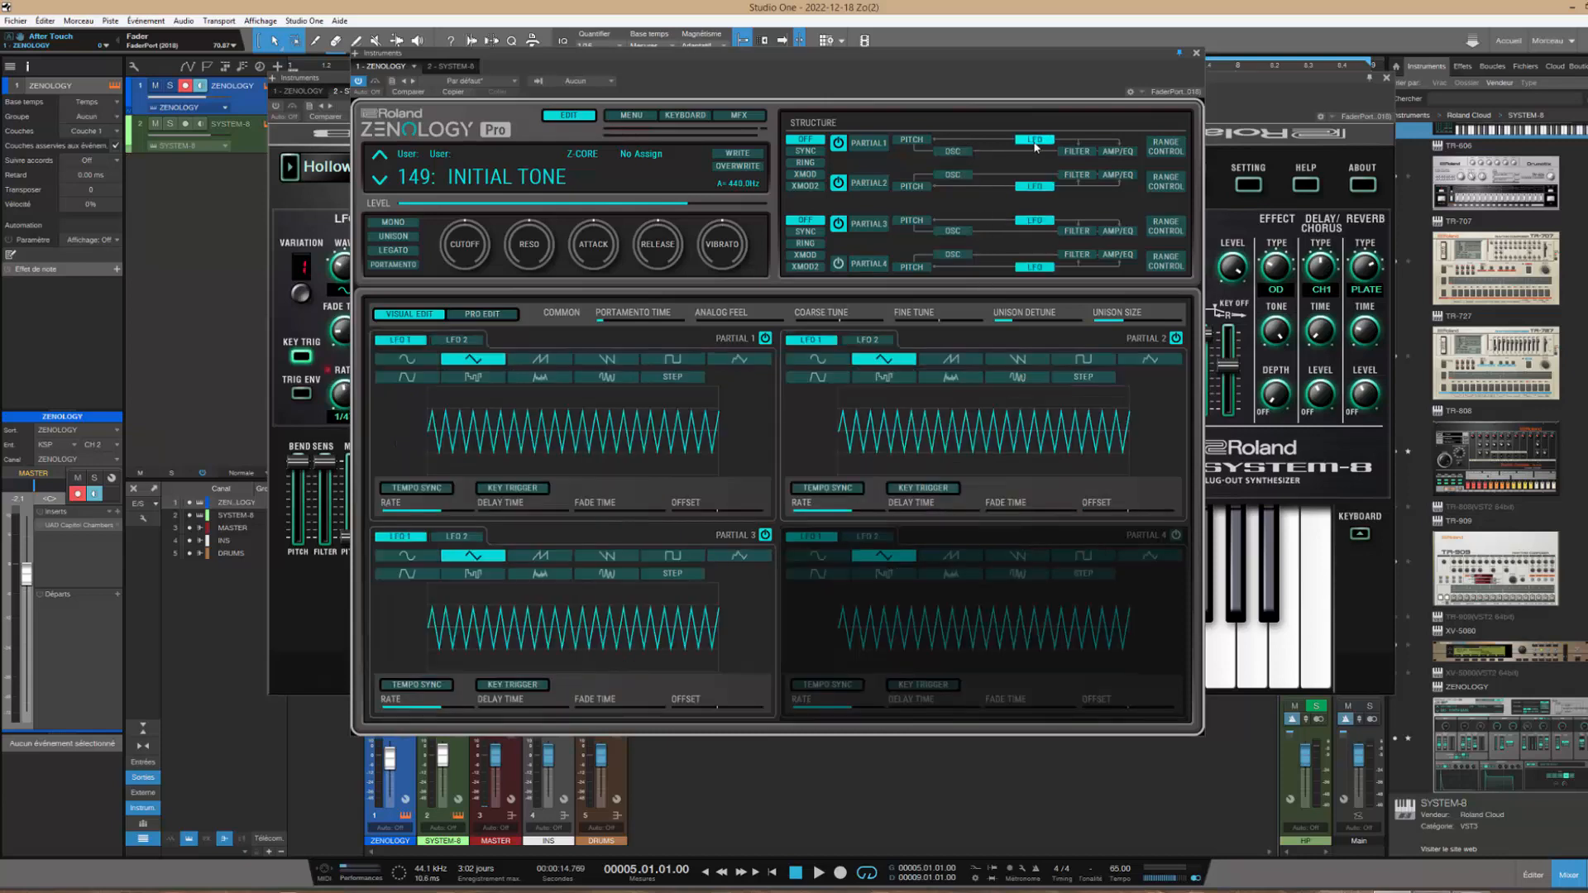
pyautogui.click(1076, 151)
pyautogui.click(1118, 153)
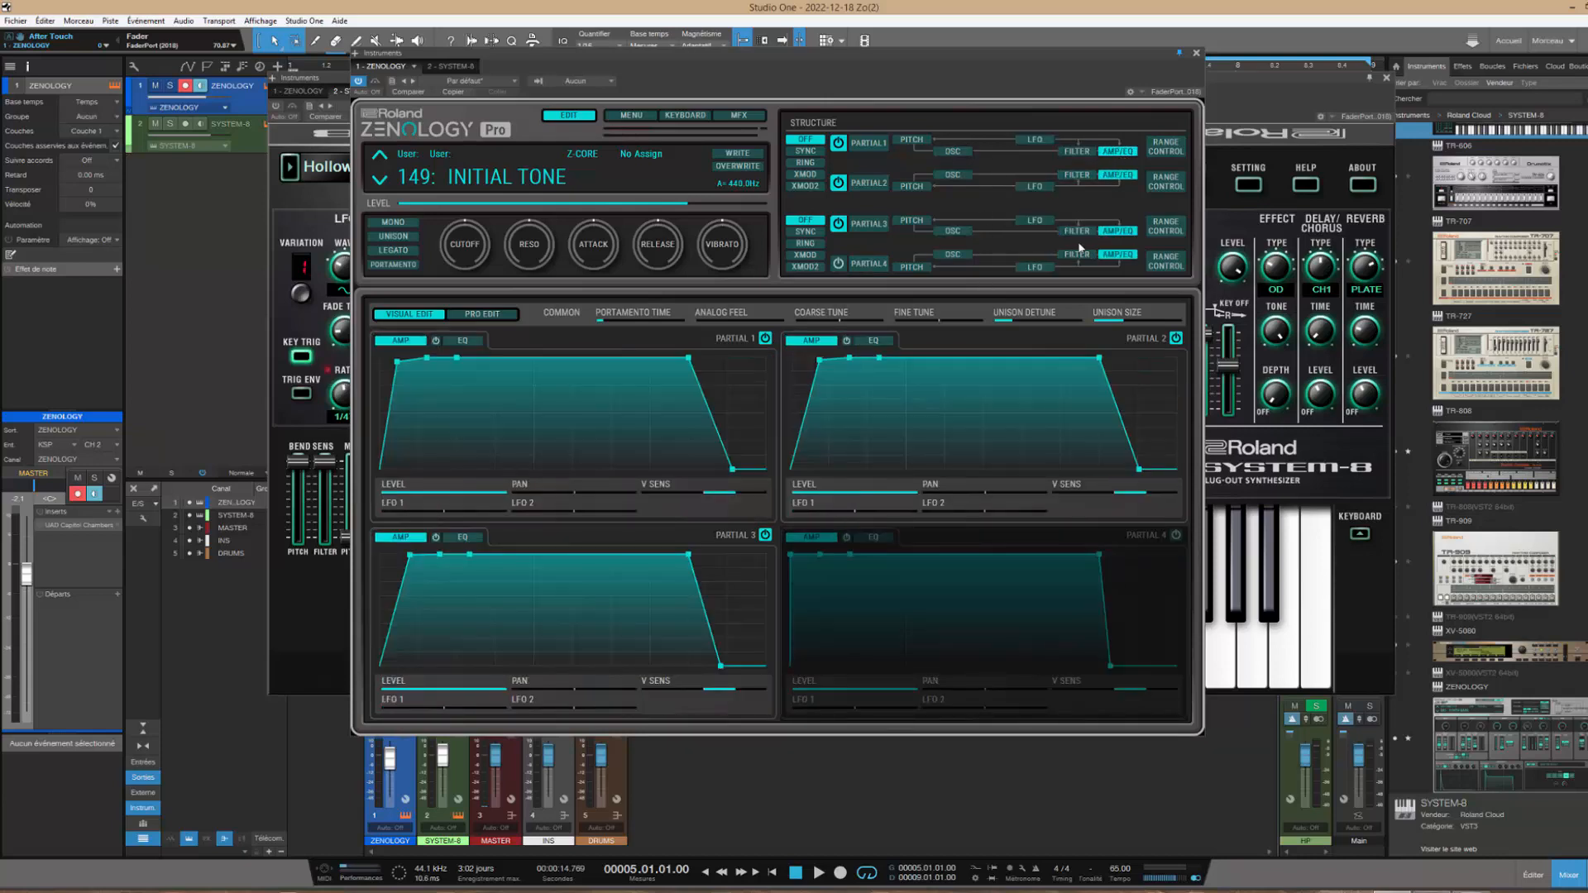
# Try small changes to Partial 2's wave gain and Partial 3's coarse tune in the all-partials oscillator and pitch views
pyautogui.click(953, 151)
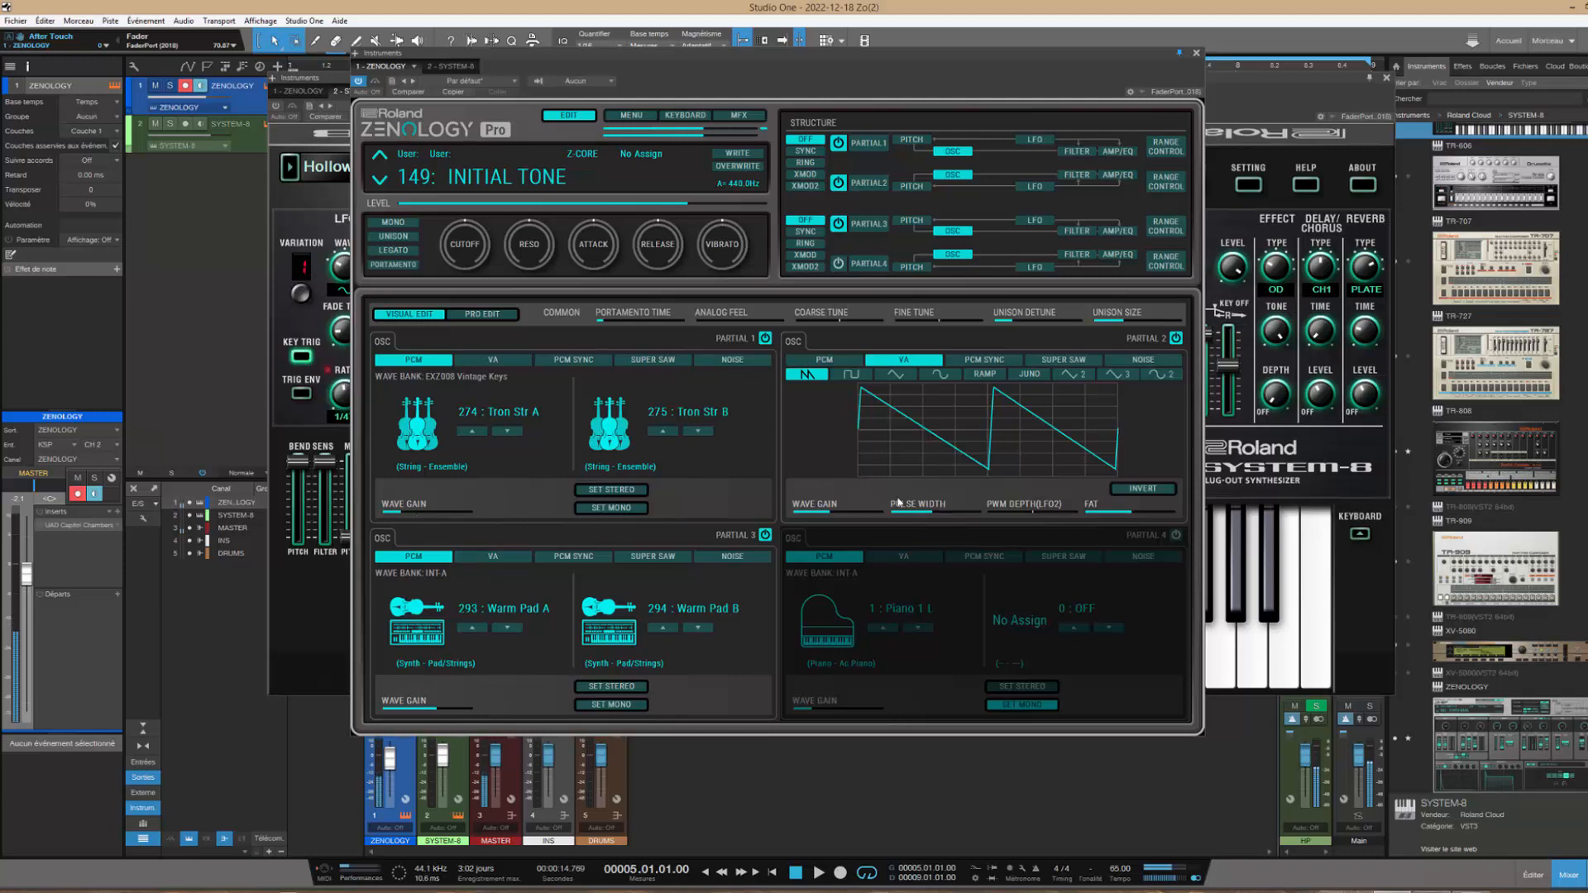
pyautogui.moveTo(847, 516)
pyautogui.scroll(-2, 847, 516)
pyautogui.click(912, 140)
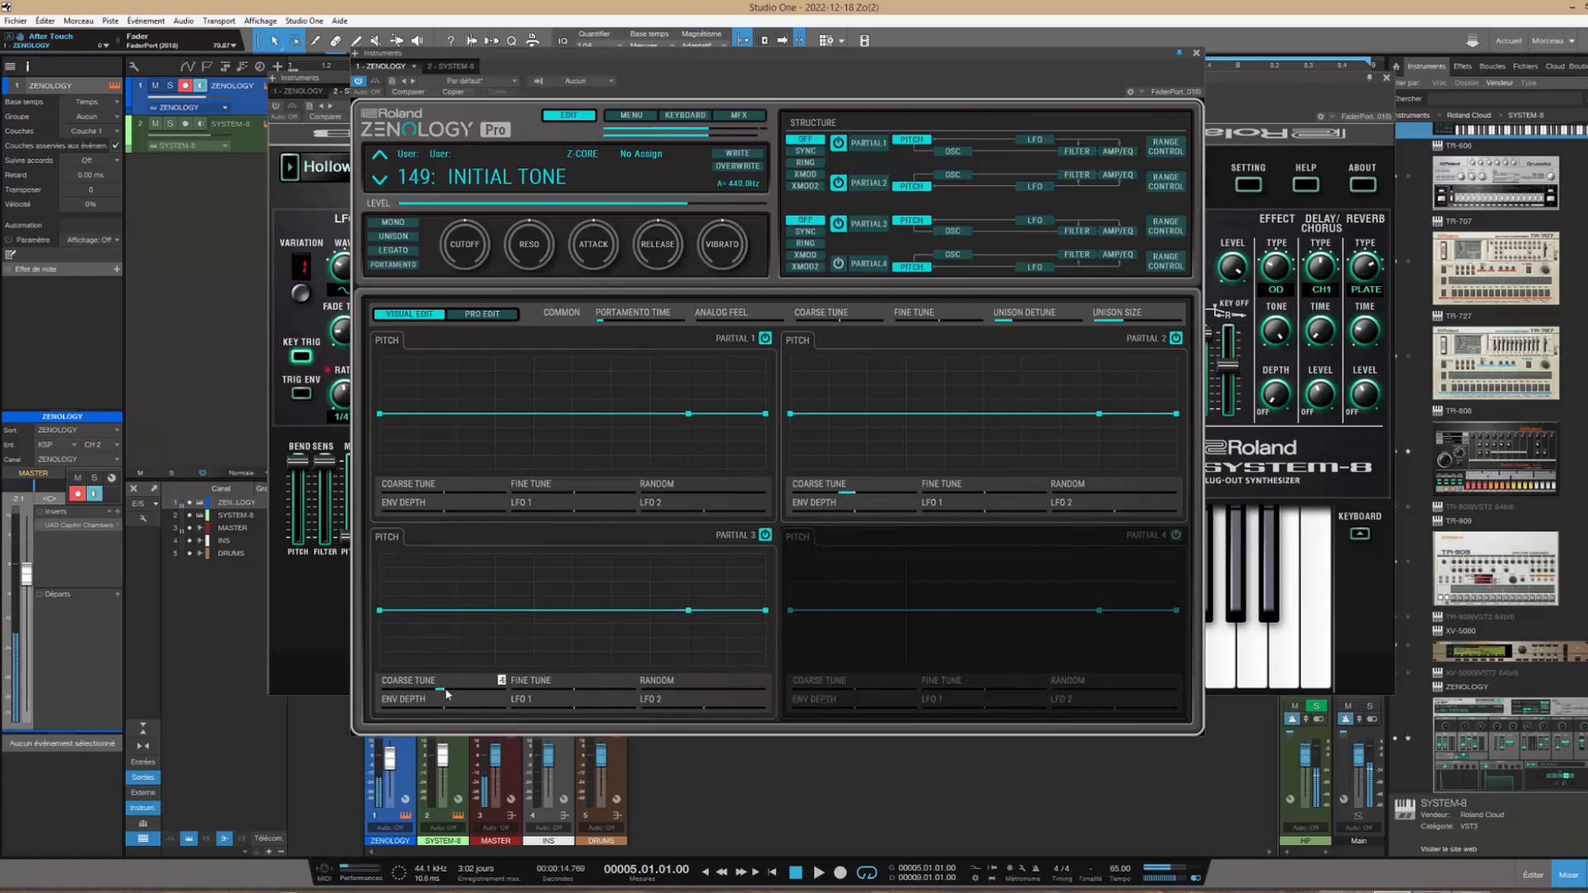
pyautogui.scroll(-5, 445, 687)
pyautogui.click(966, 152)
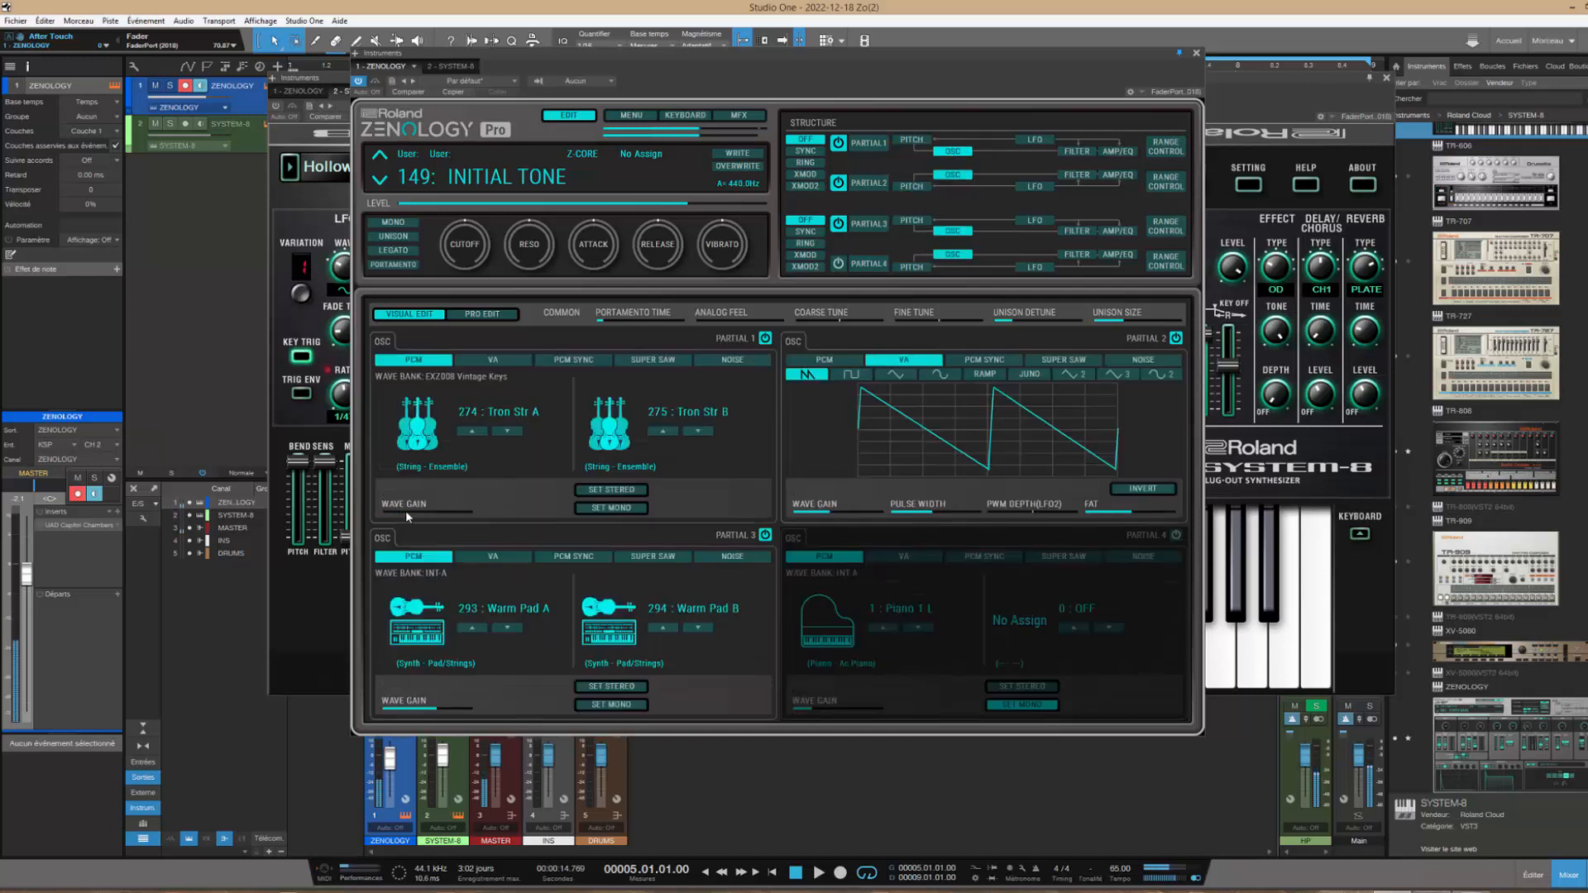
# Mute Partials 2 and 3 while changing Partial 1's waves to Tron Str2 A and Tron Vlns A, and turn both partials back on
pyautogui.moveTo(405, 509)
pyautogui.click(839, 184)
pyautogui.click(840, 224)
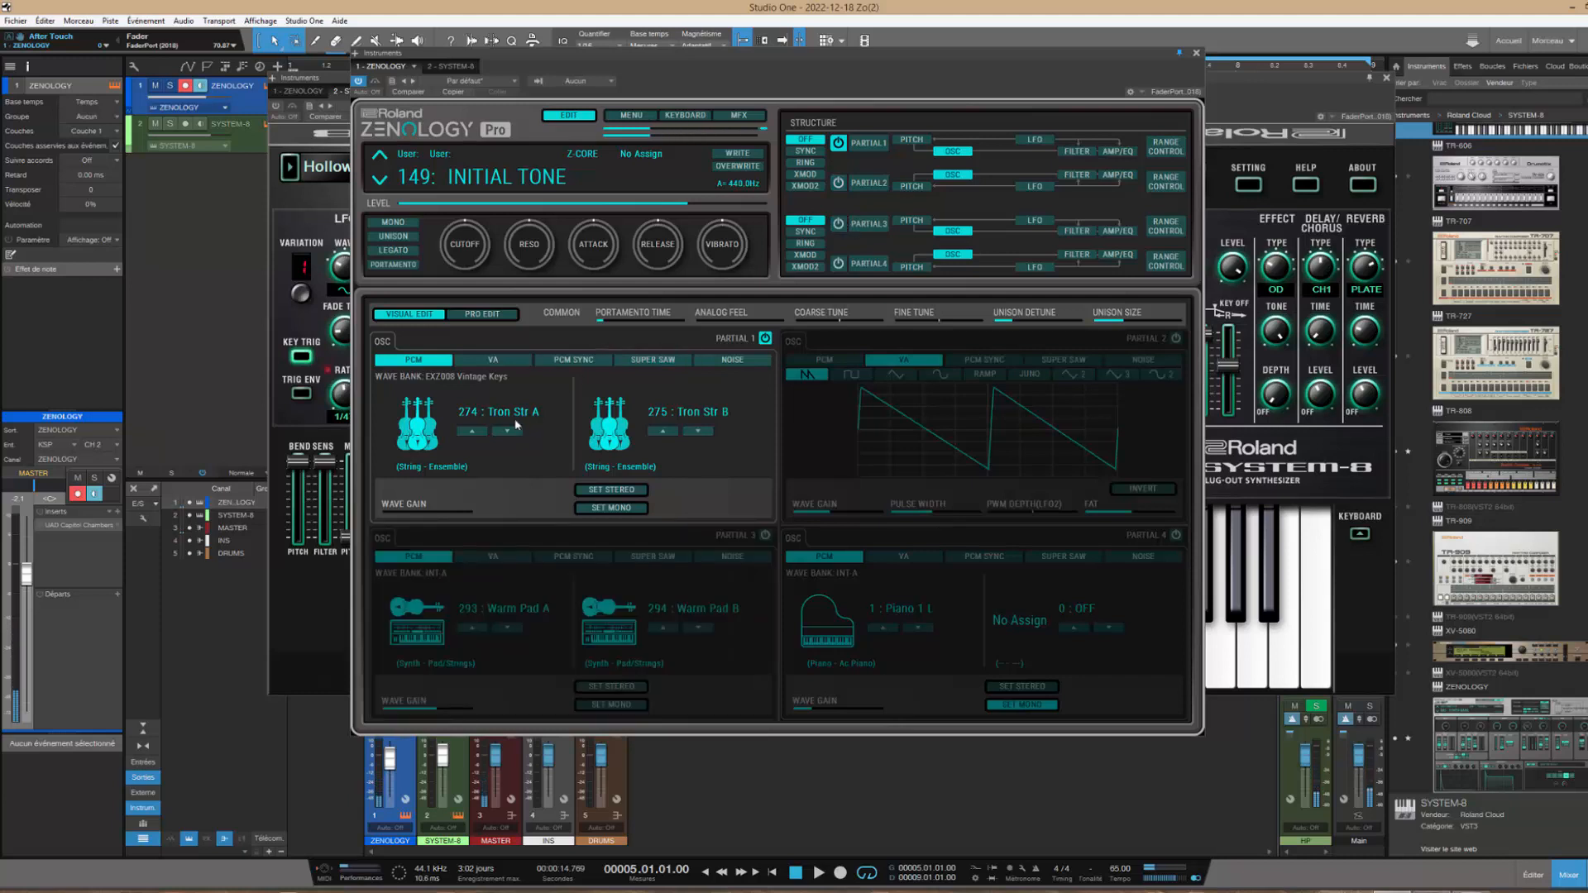
pyautogui.scroll(1, 522, 418)
pyautogui.scroll(2, 680, 416)
pyautogui.click(837, 183)
pyautogui.click(839, 225)
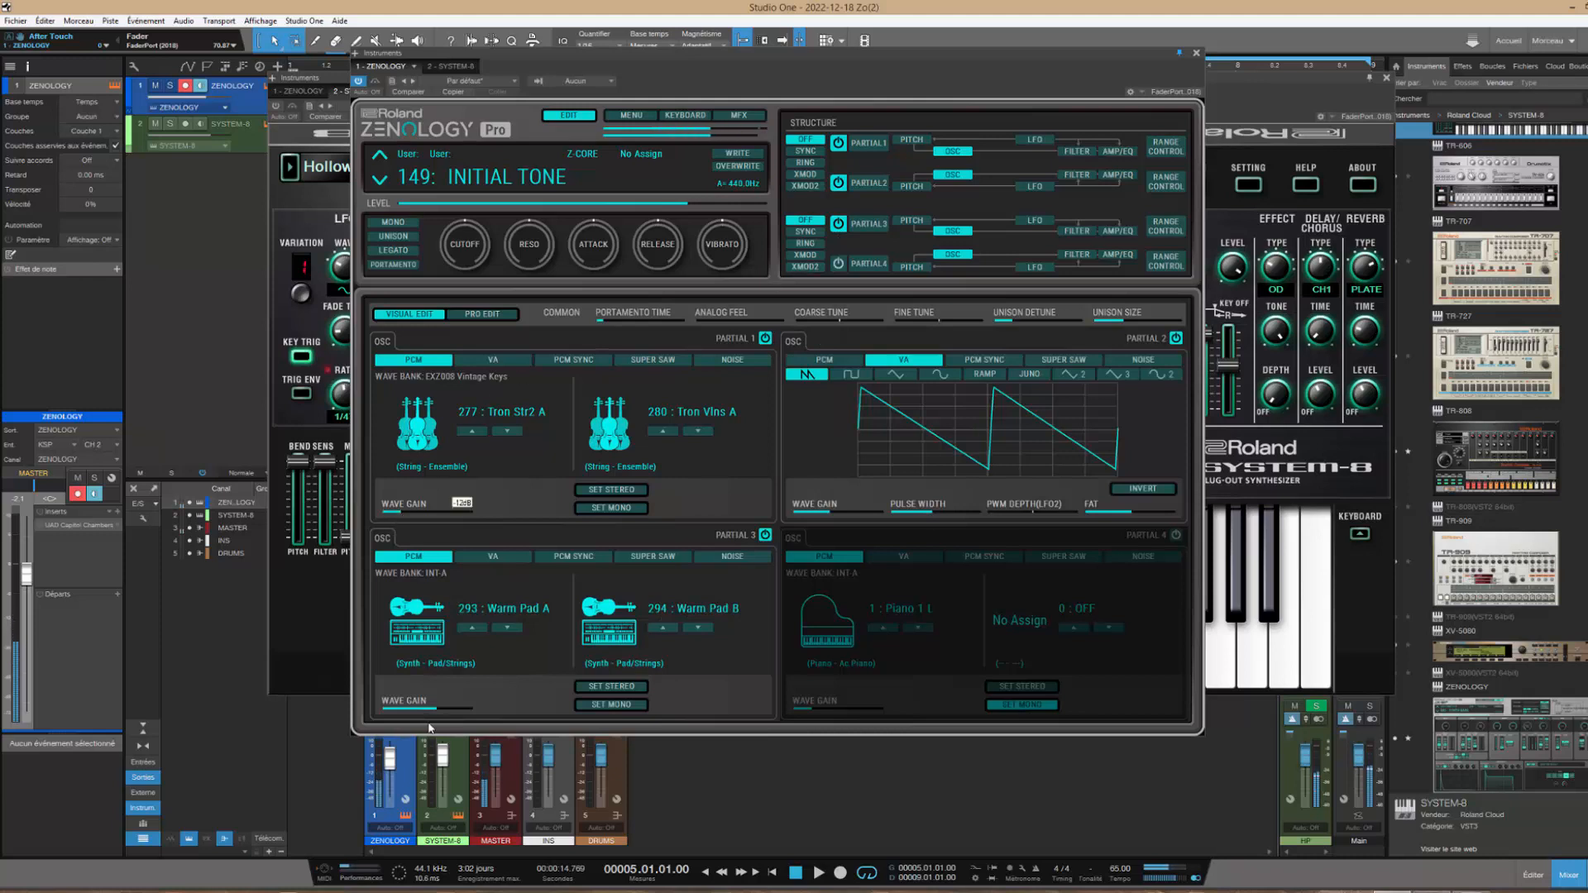
# Balance the wave gains of Partials 3 and 2, and adjust the pulse width and fat amount of Partial 2's saw oscillator
pyautogui.moveTo(431, 716)
pyautogui.moveTo(837, 515)
pyautogui.moveTo(1122, 514)
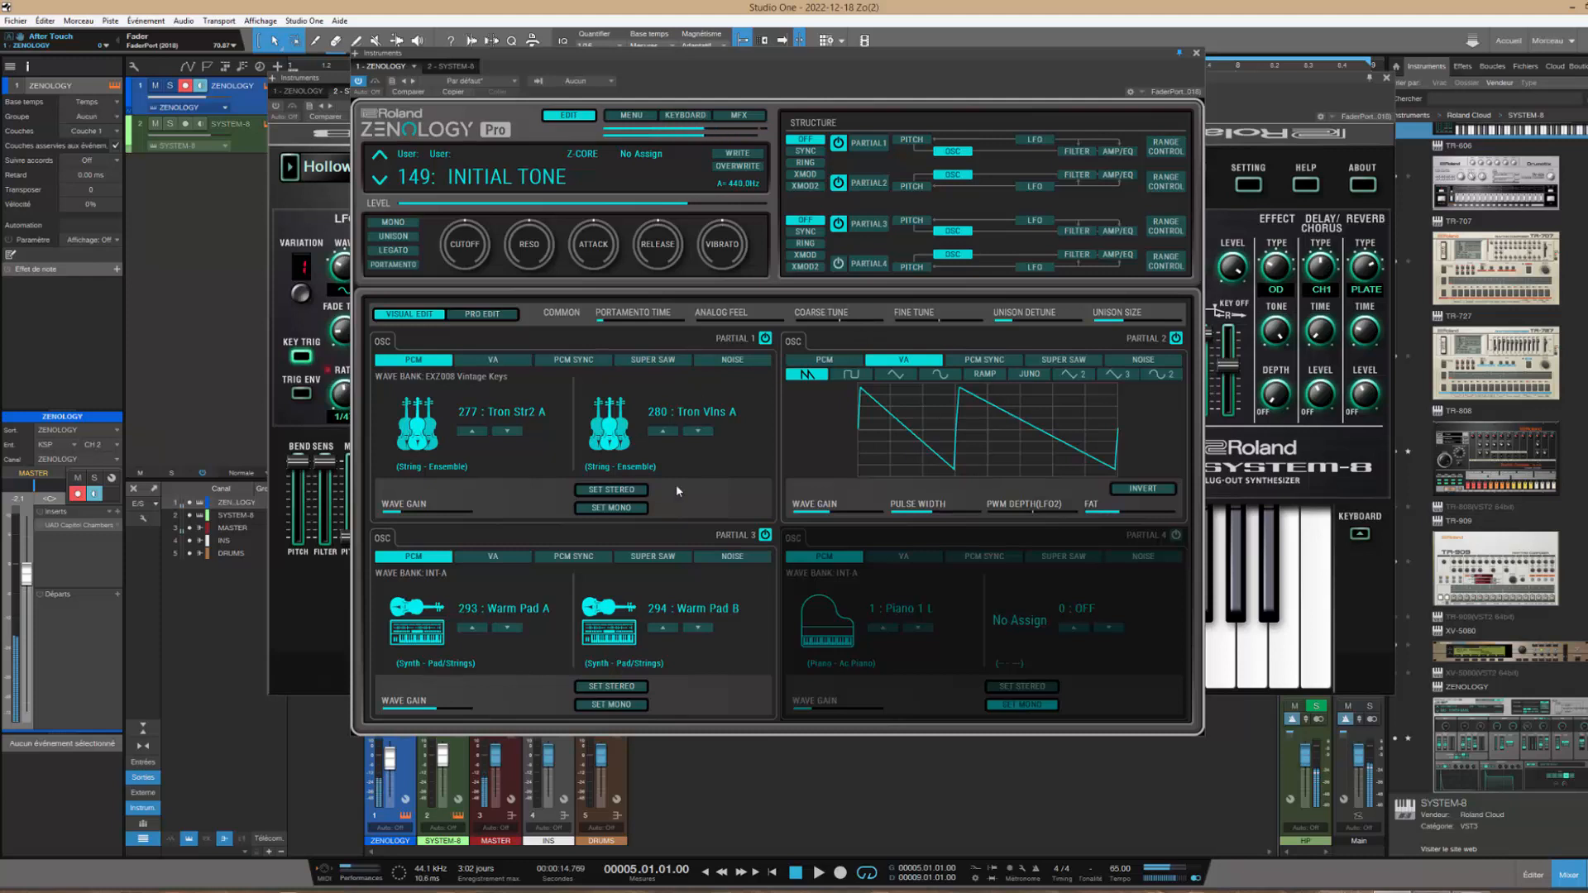
# Check ZENOLOGY's processor load in the performance monitor and close the monitor
pyautogui.click(346, 870)
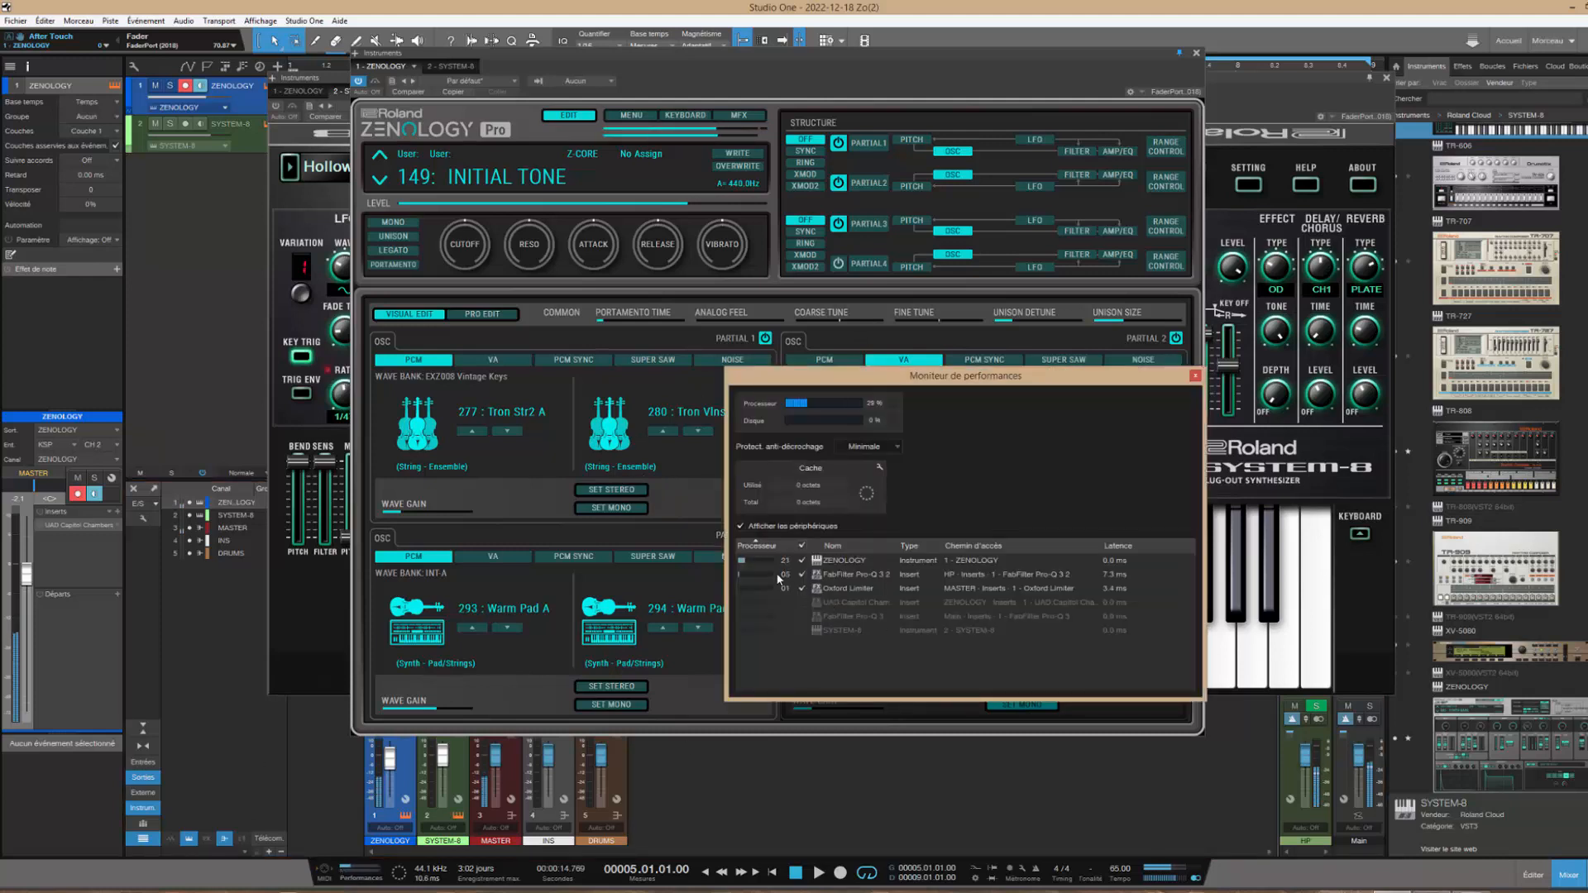
pyautogui.click(1195, 376)
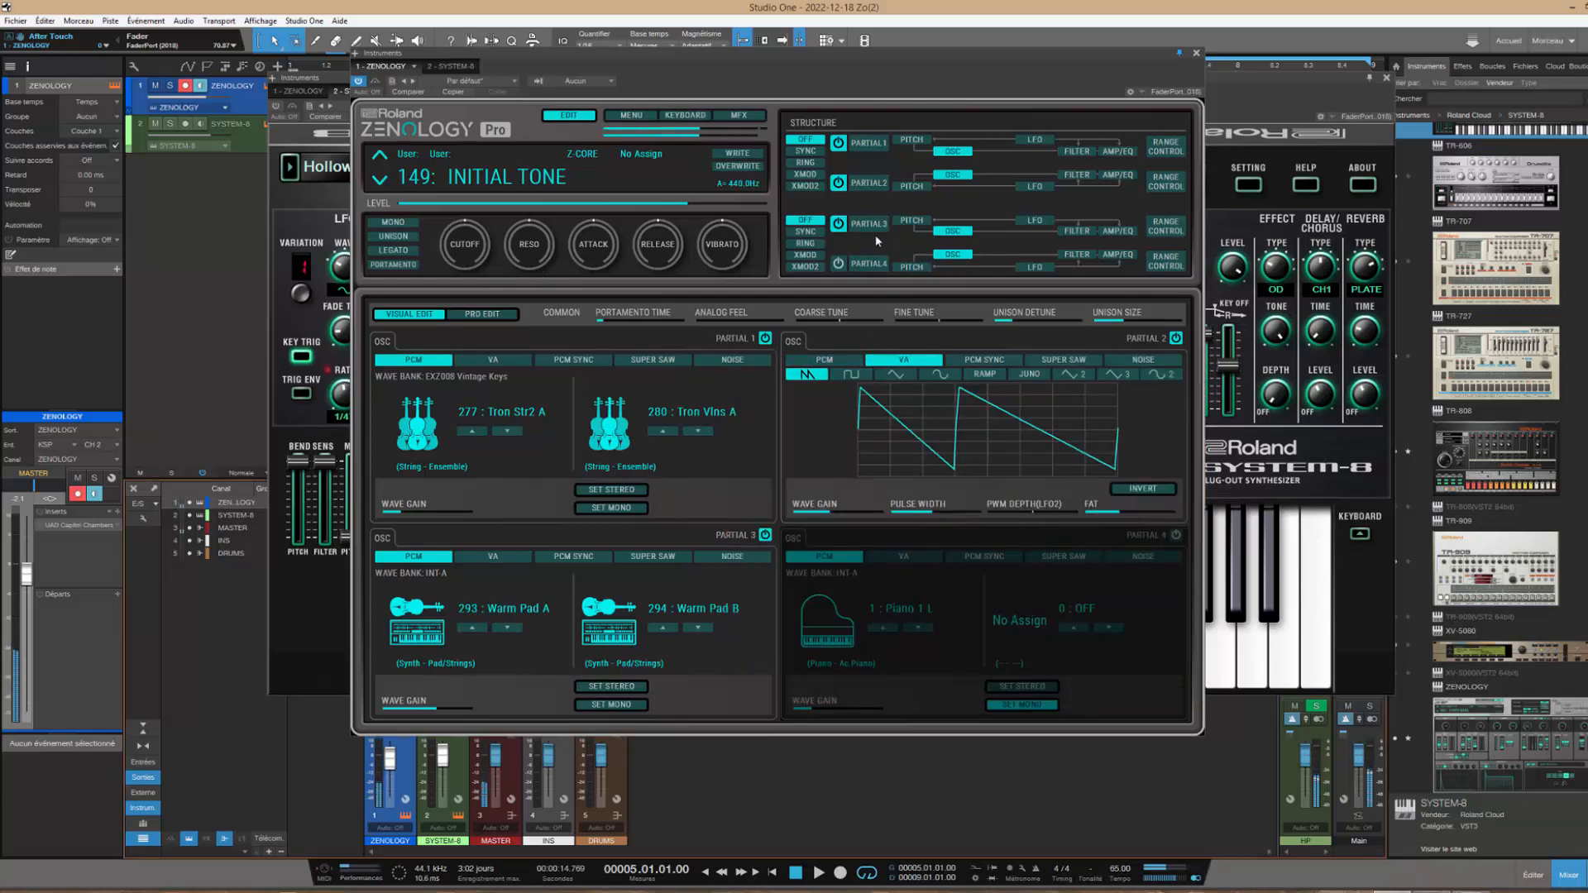
# View Partial 1's LFO settings and move the ZENOLOGY window aside to compare them with the SYSTEM-8's LFO section
pyautogui.click(872, 146)
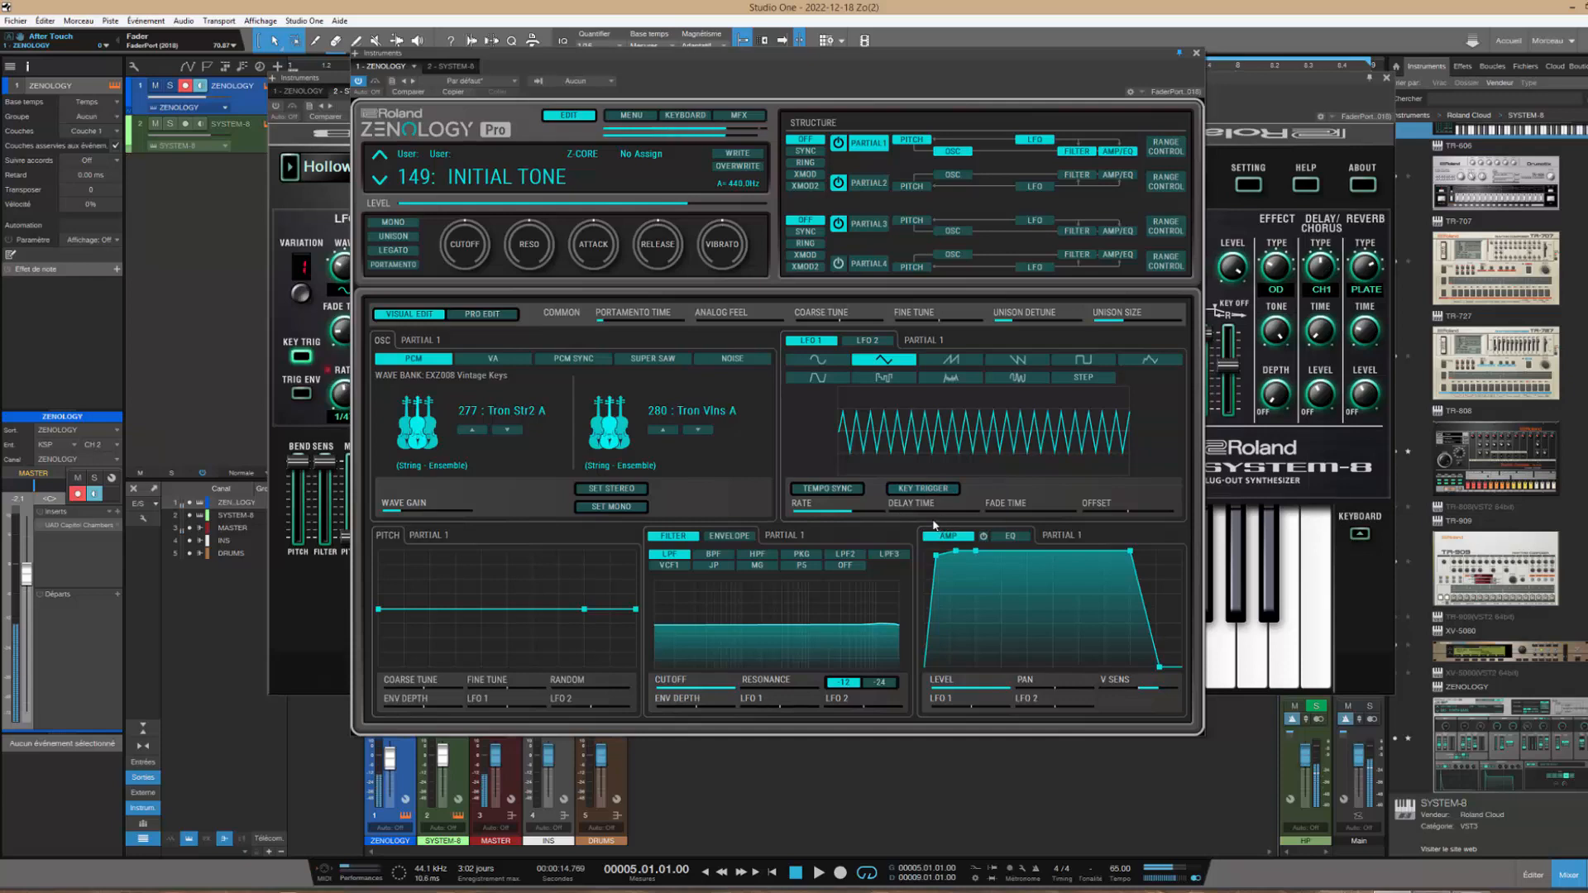
pyautogui.moveTo(1117, 54); pyautogui.dragTo(1038, 503)
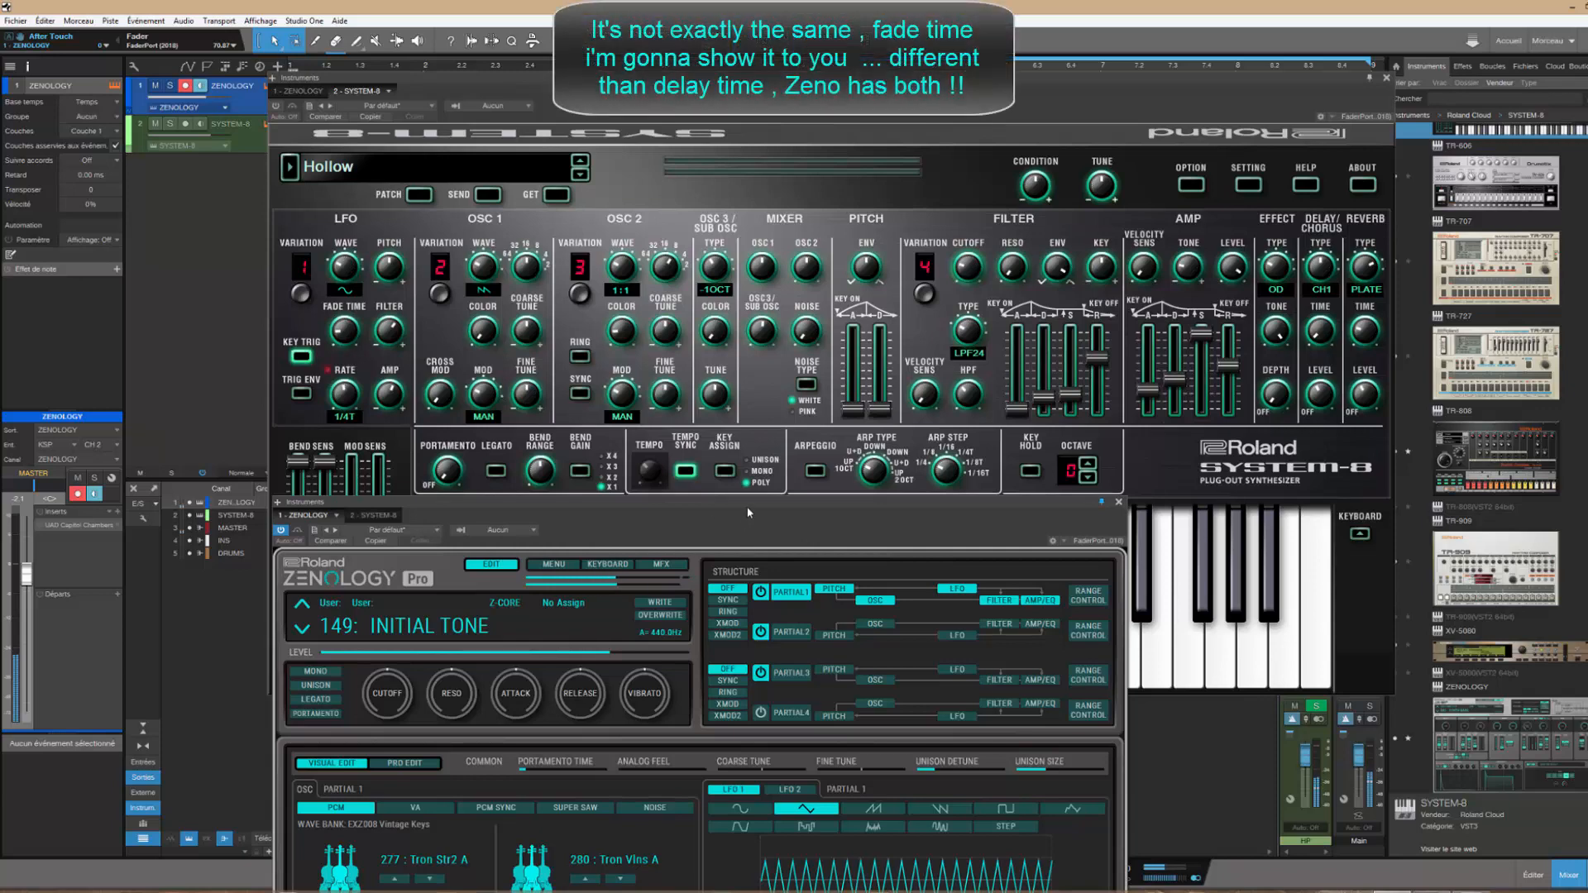
pyautogui.moveTo(747, 505); pyautogui.dragTo(840, 246)
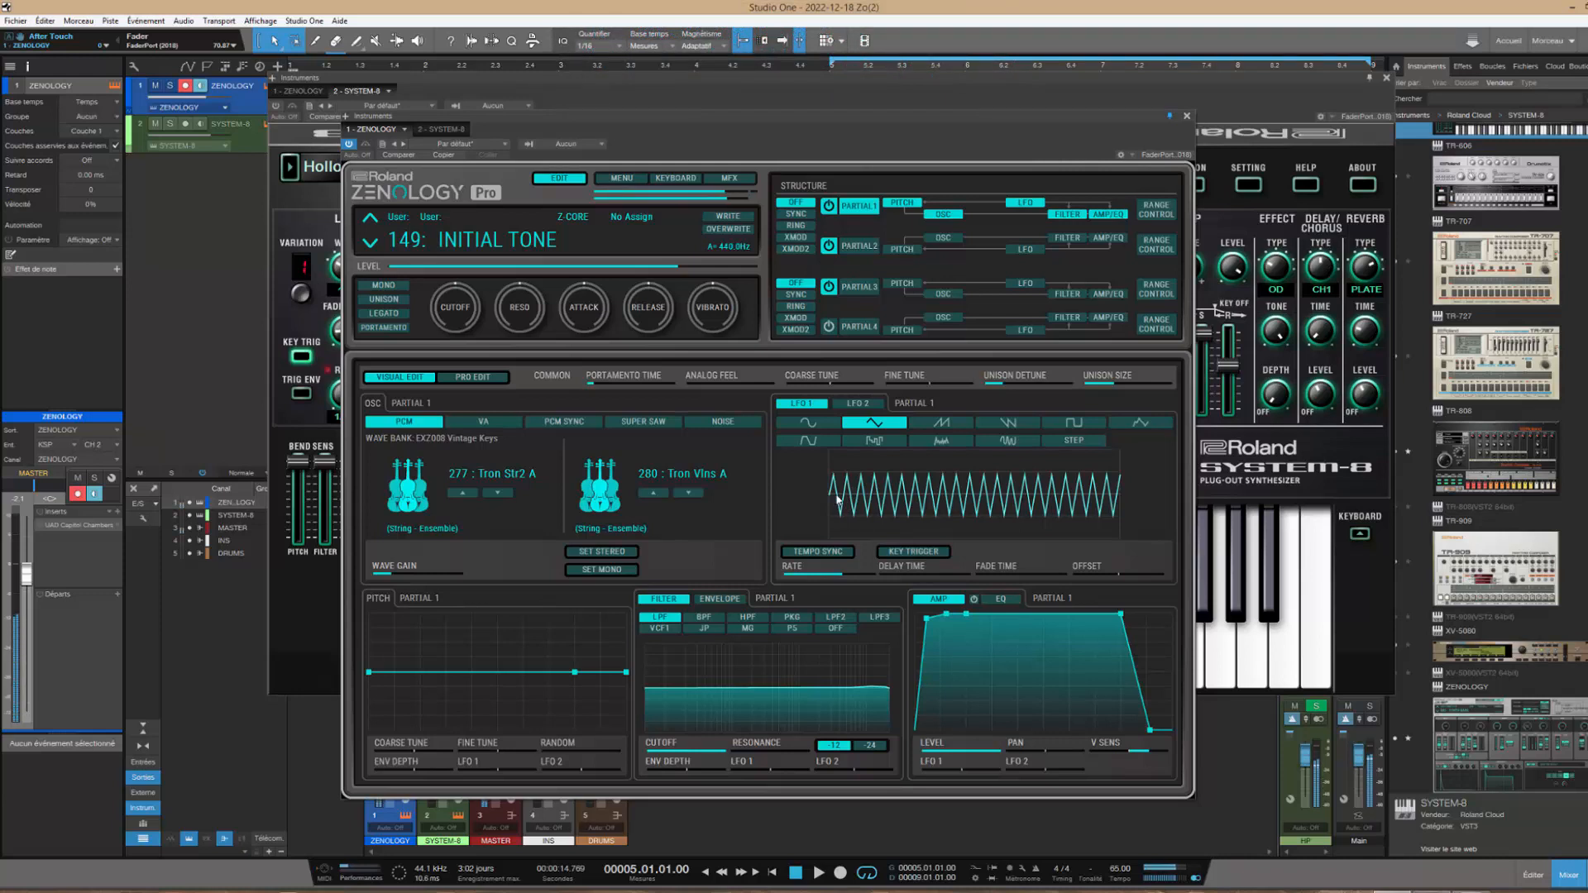
# Mute Partials 1 and 3 so that only Partial 2 plays, and open Partial 2 for editing
pyautogui.click(828, 246)
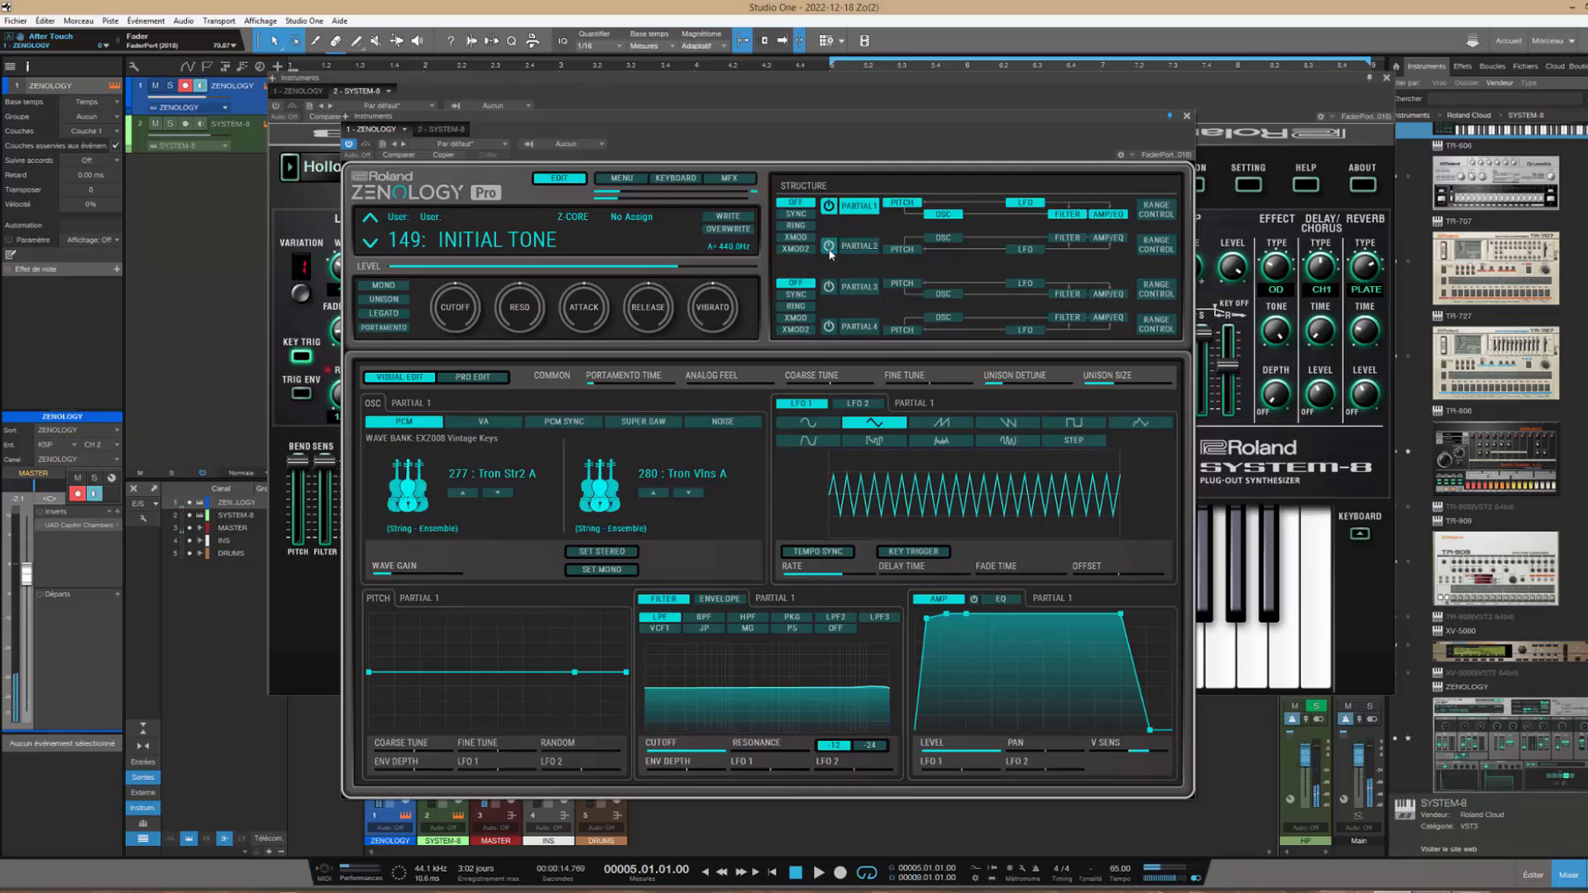
pyautogui.click(829, 246)
pyautogui.click(828, 207)
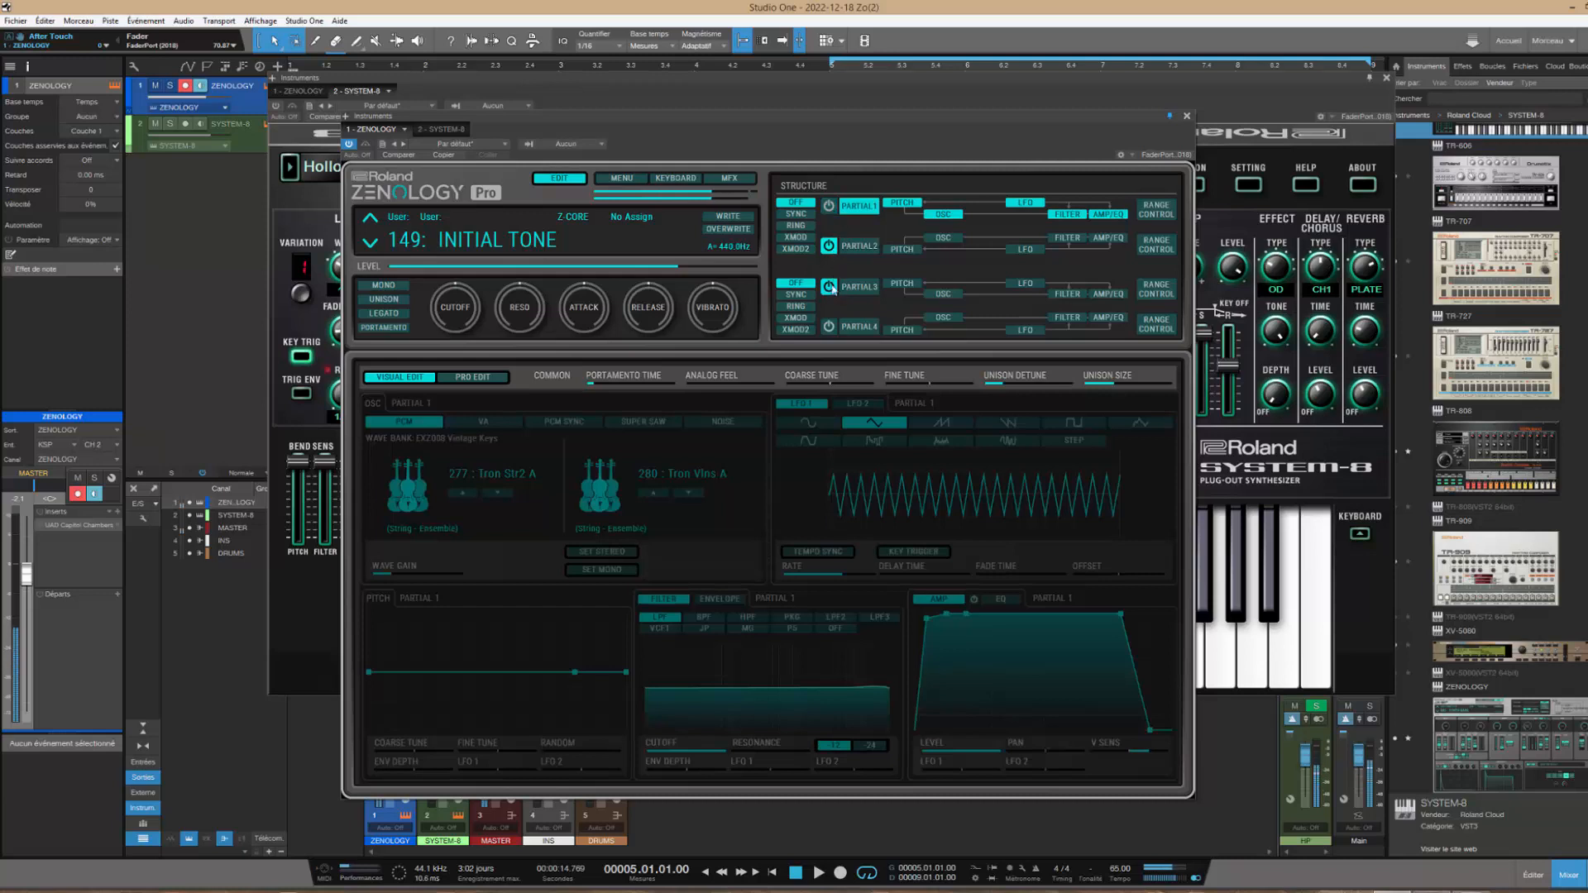
pyautogui.click(857, 245)
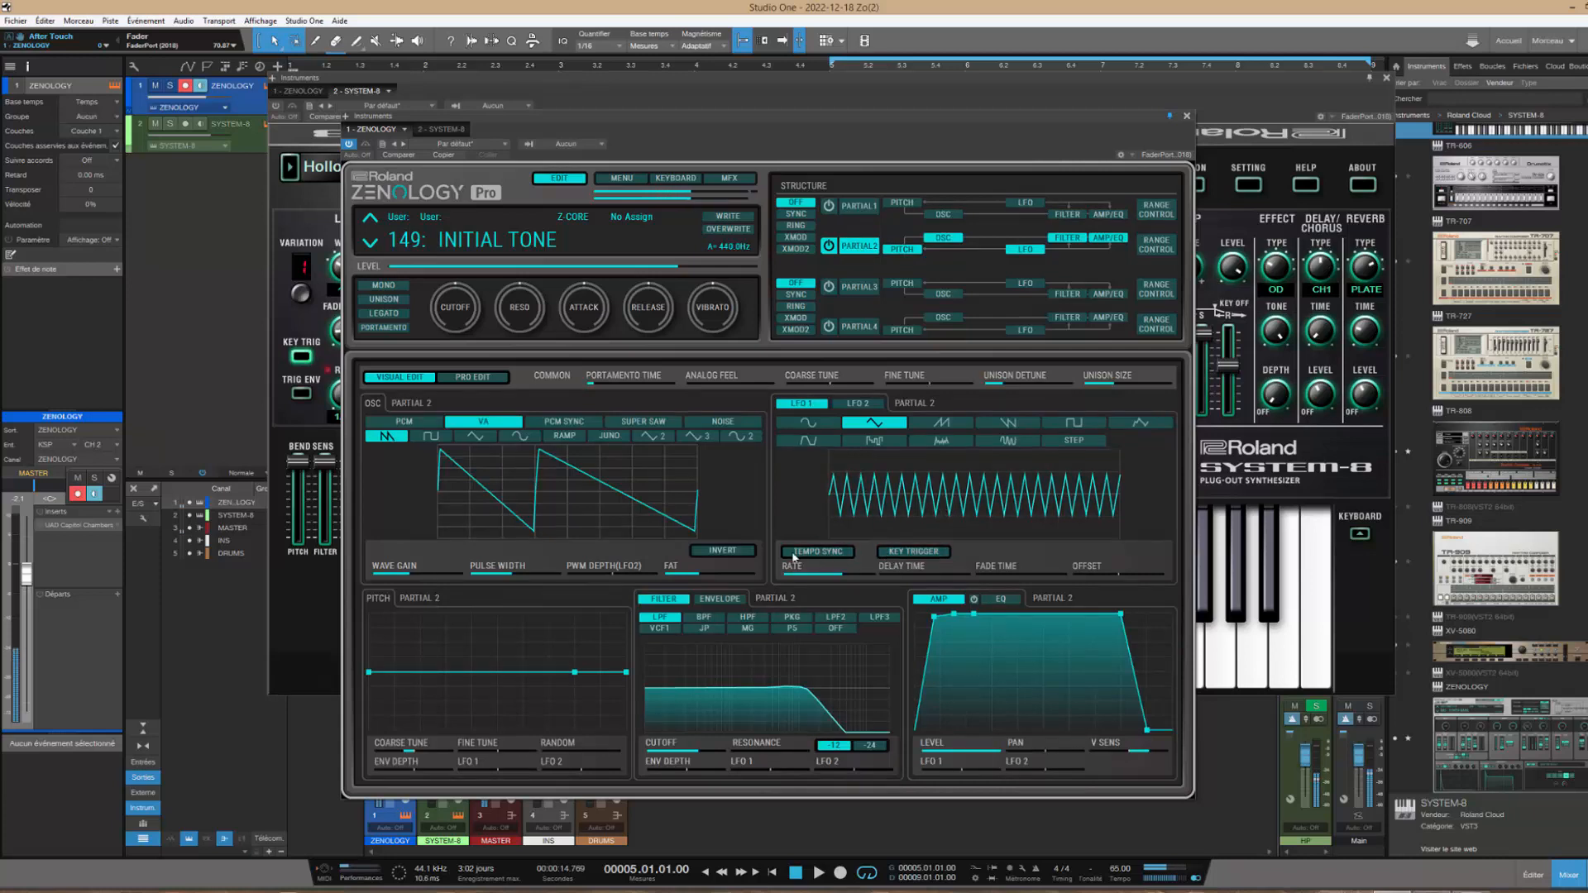
# Lower Partial 2's filter cutoff with LFO 1 modulation applied to it, and lengthen LFO 1's delay time
pyautogui.moveTo(853, 674)
pyautogui.moveTo(778, 773); pyautogui.dragTo(685, 756)
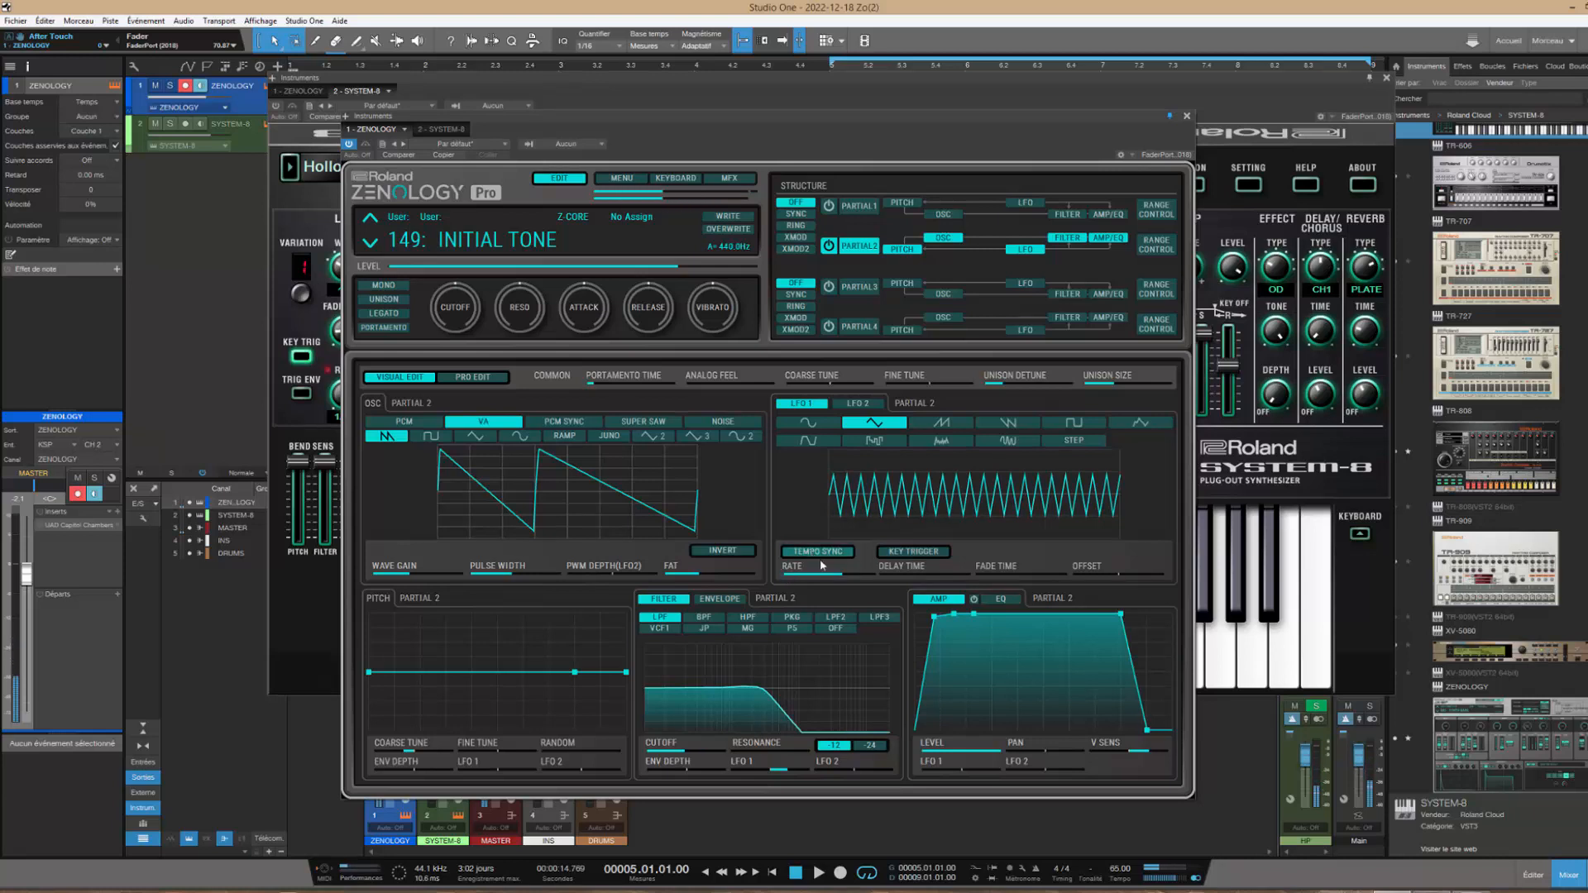
pyautogui.moveTo(870, 577); pyautogui.dragTo(837, 497)
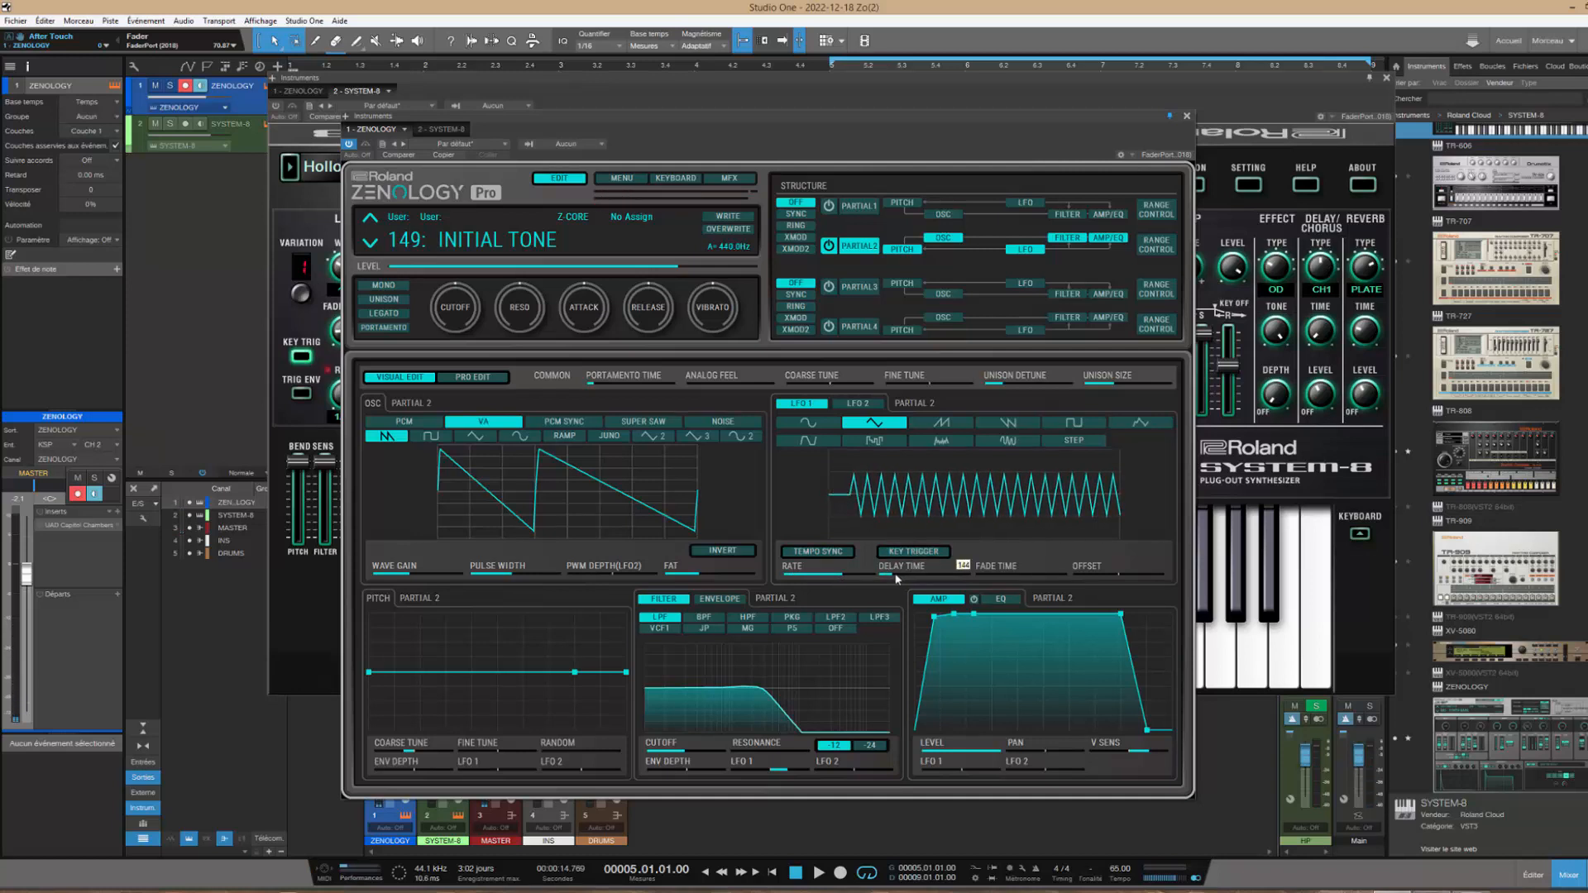
pyautogui.moveTo(895, 577); pyautogui.dragTo(901, 573)
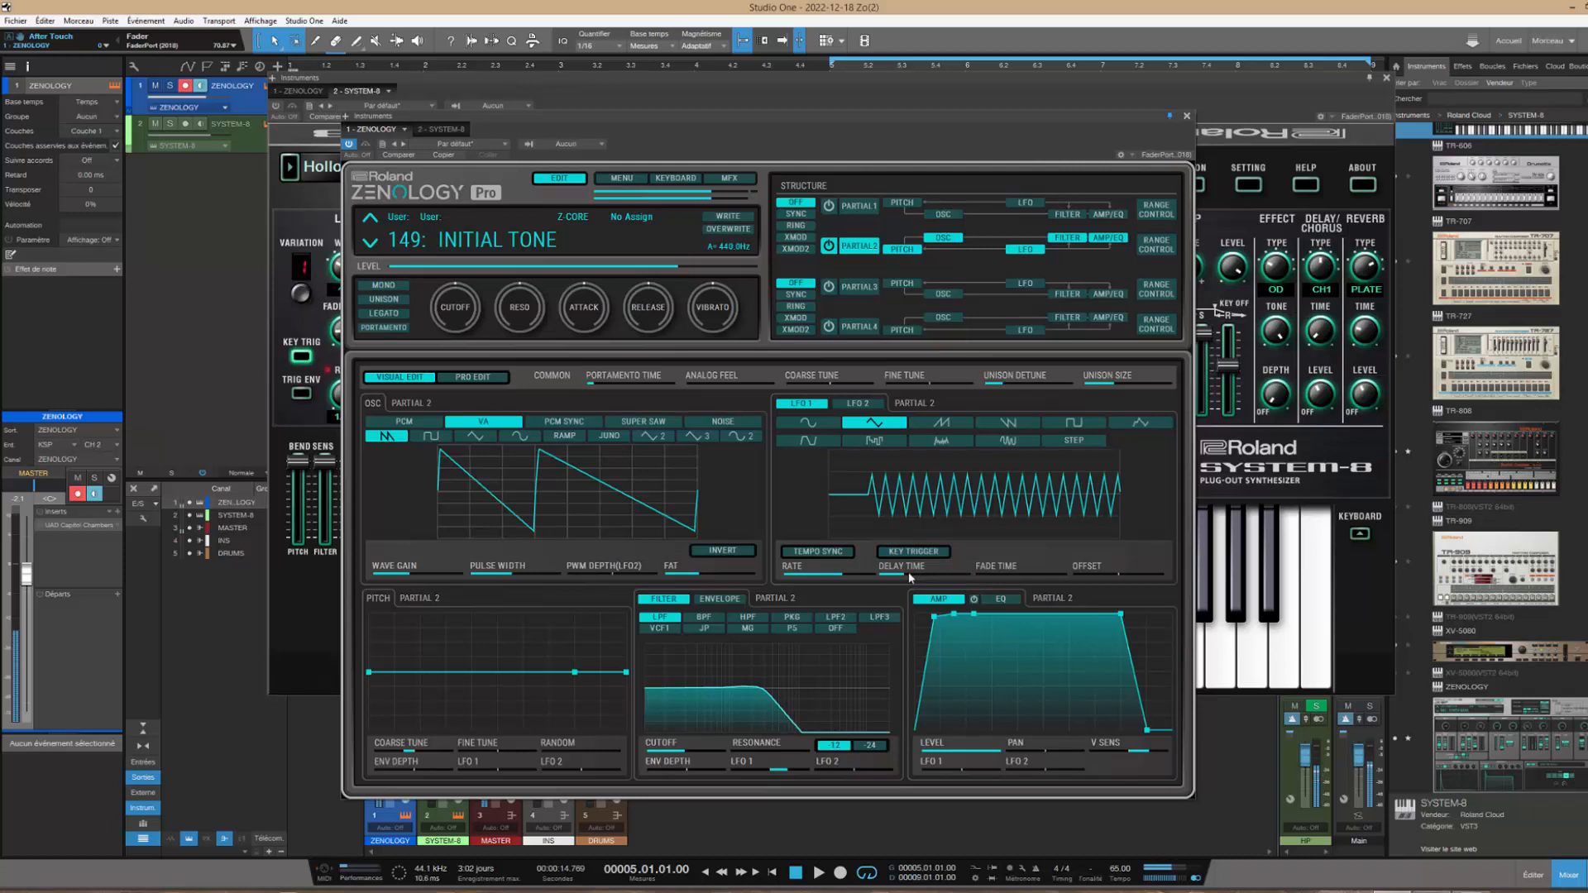
# Shorten Partial 2's LFO 1 delay, lengthen its fade time, and fine-tune its filter cutoff and LFO 1 filter depth
pyautogui.moveTo(901, 576); pyautogui.dragTo(980, 584)
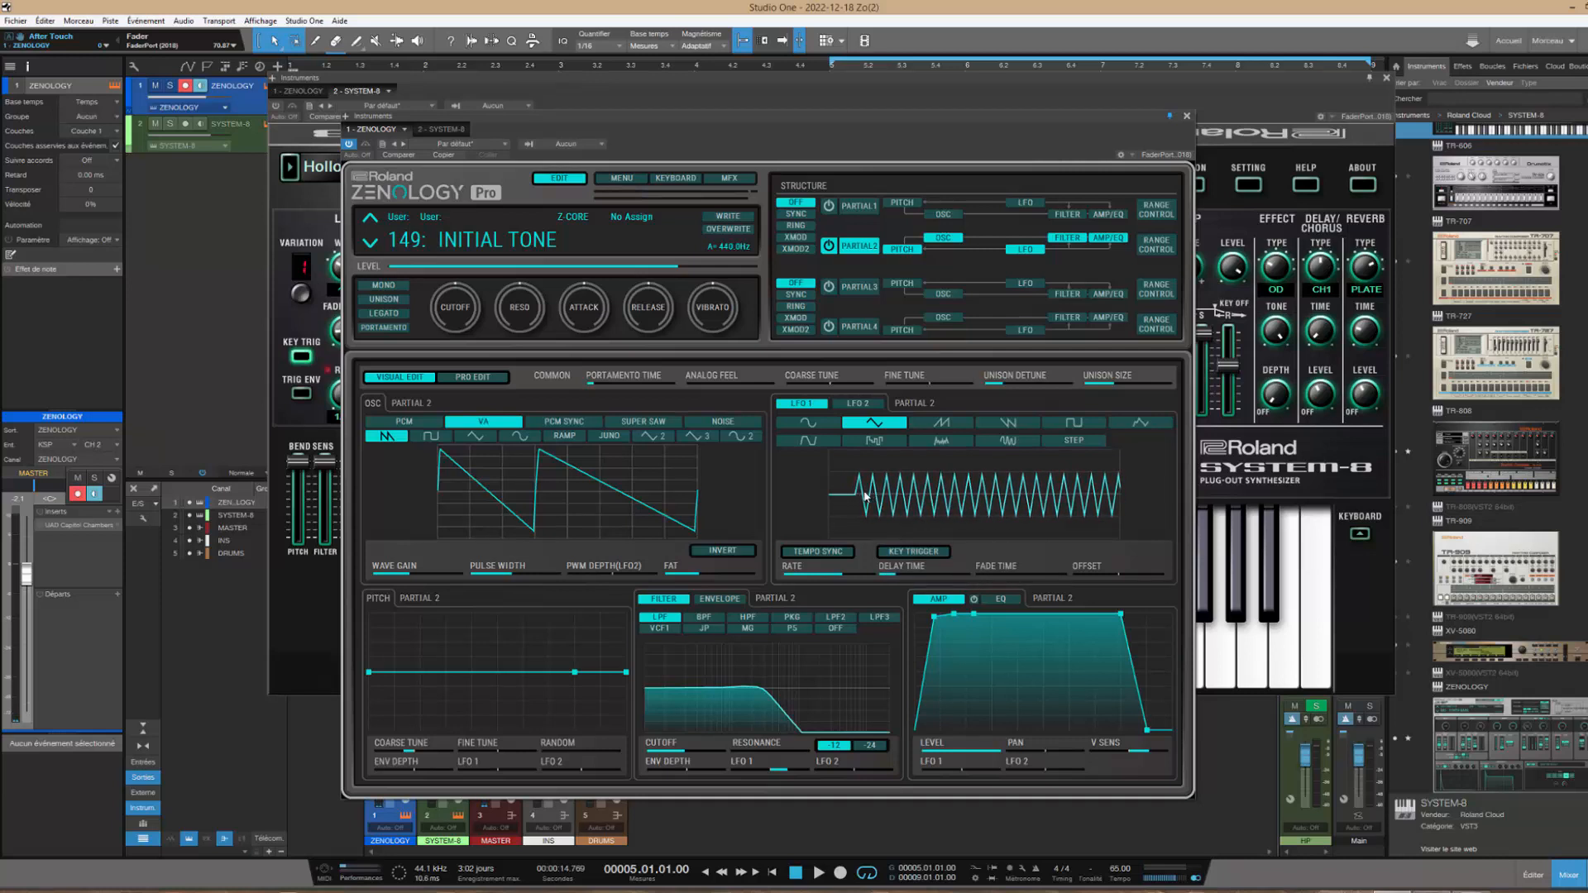
pyautogui.moveTo(977, 572); pyautogui.dragTo(1025, 582)
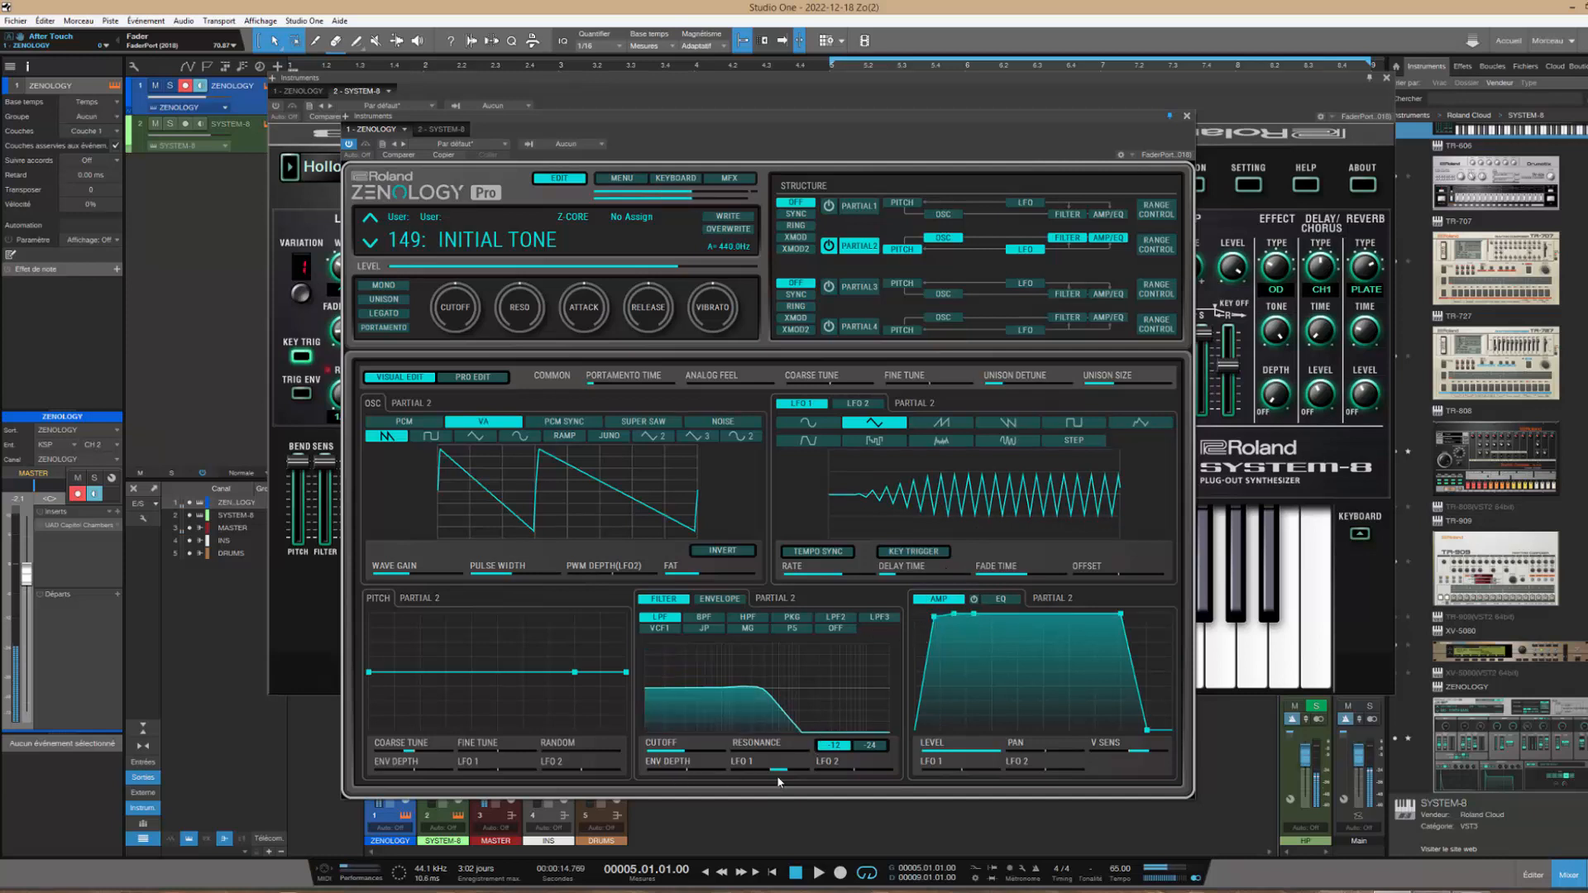
pyautogui.moveTo(782, 778)
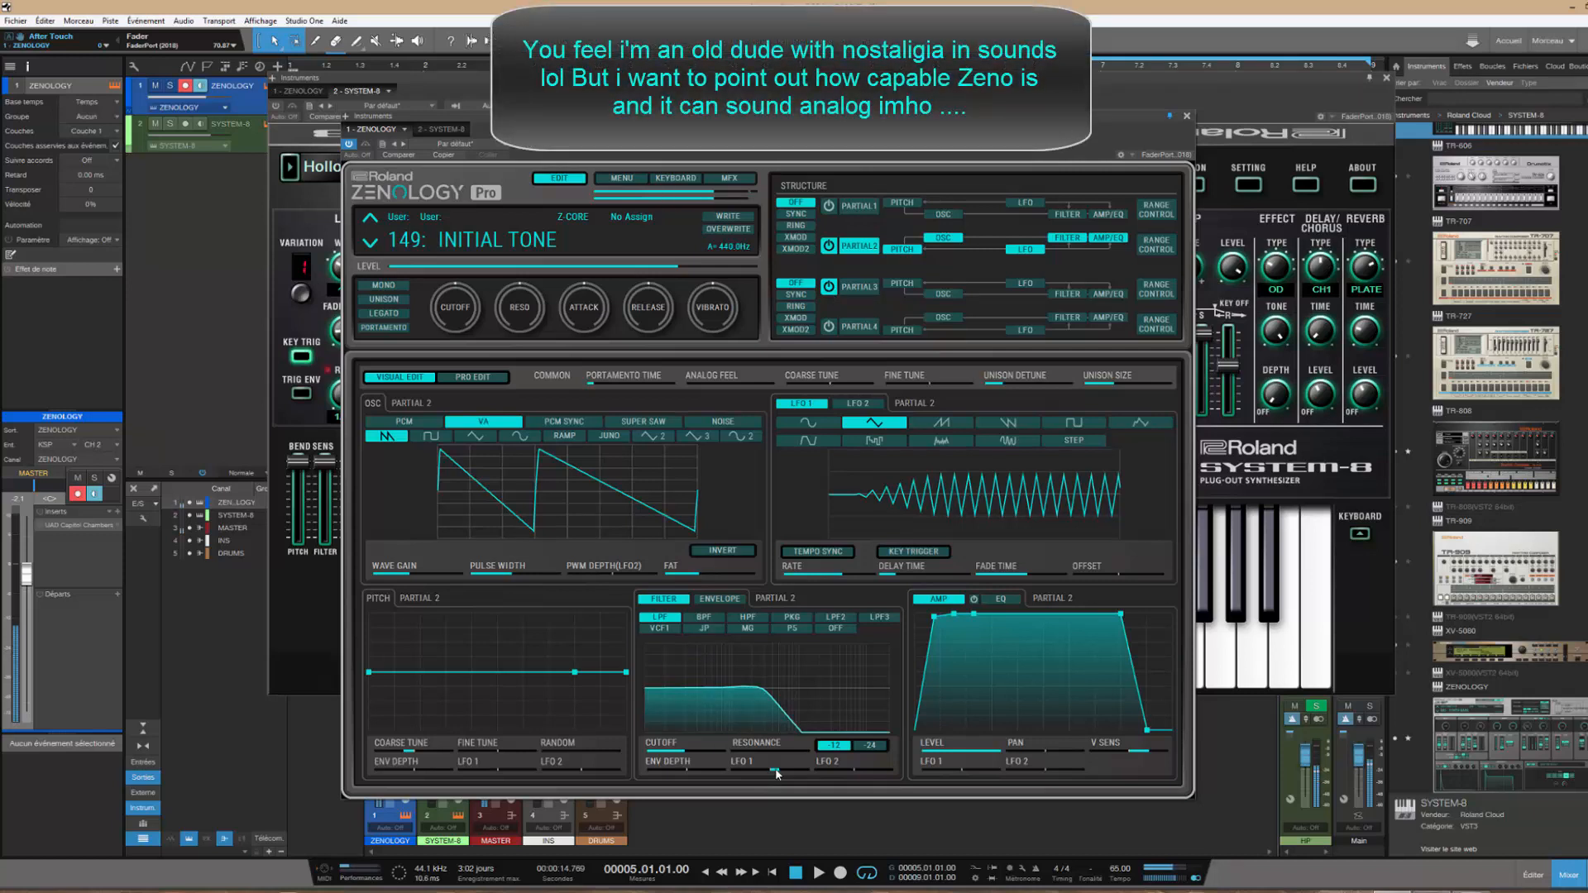
pyautogui.moveTo(783, 774); pyautogui.dragTo(787, 776)
pyautogui.moveTo(839, 579)
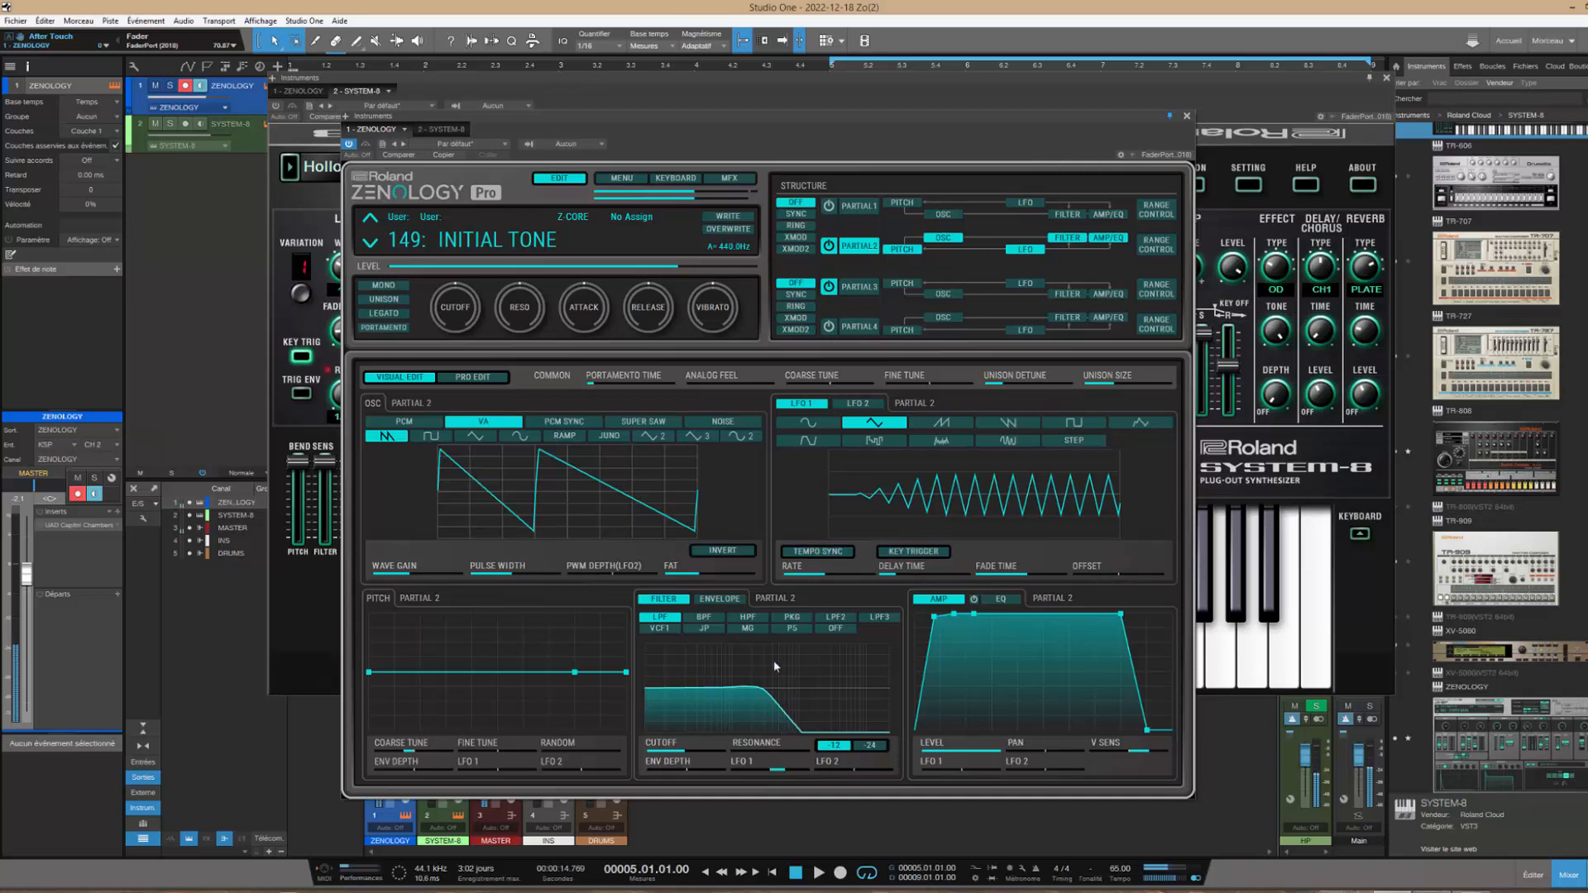
pyautogui.moveTo(689, 754); pyautogui.dragTo(671, 755)
# Lower Partial 3's filter cutoff to soften the Warm Pad waves, and try adjusting its amp pan and LFO 2 amount
pyautogui.click(861, 290)
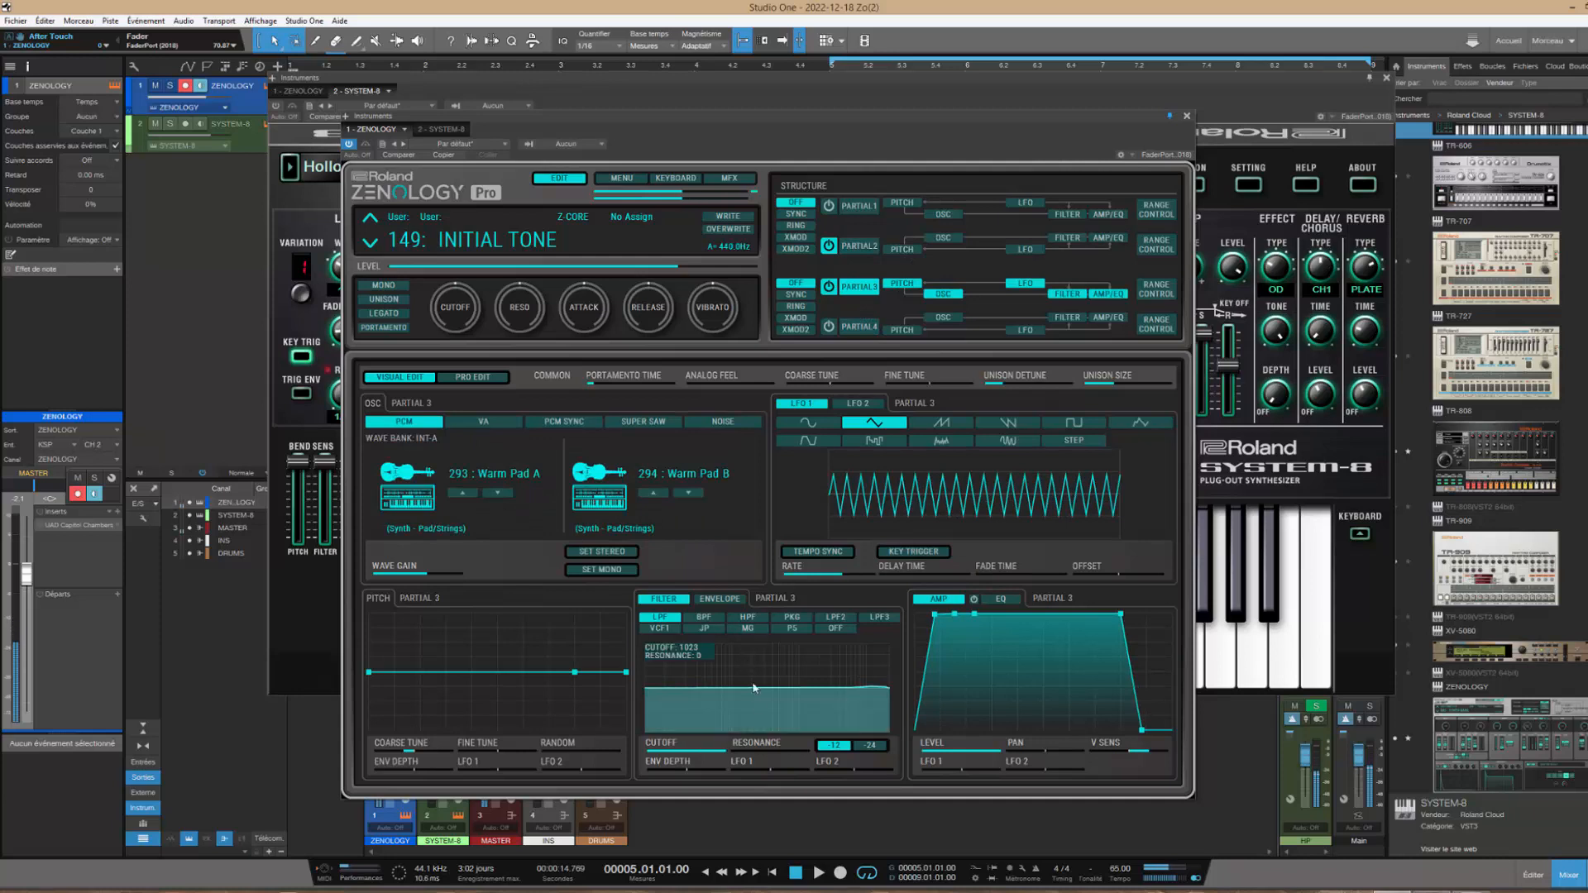
pyautogui.moveTo(725, 755); pyautogui.dragTo(683, 752)
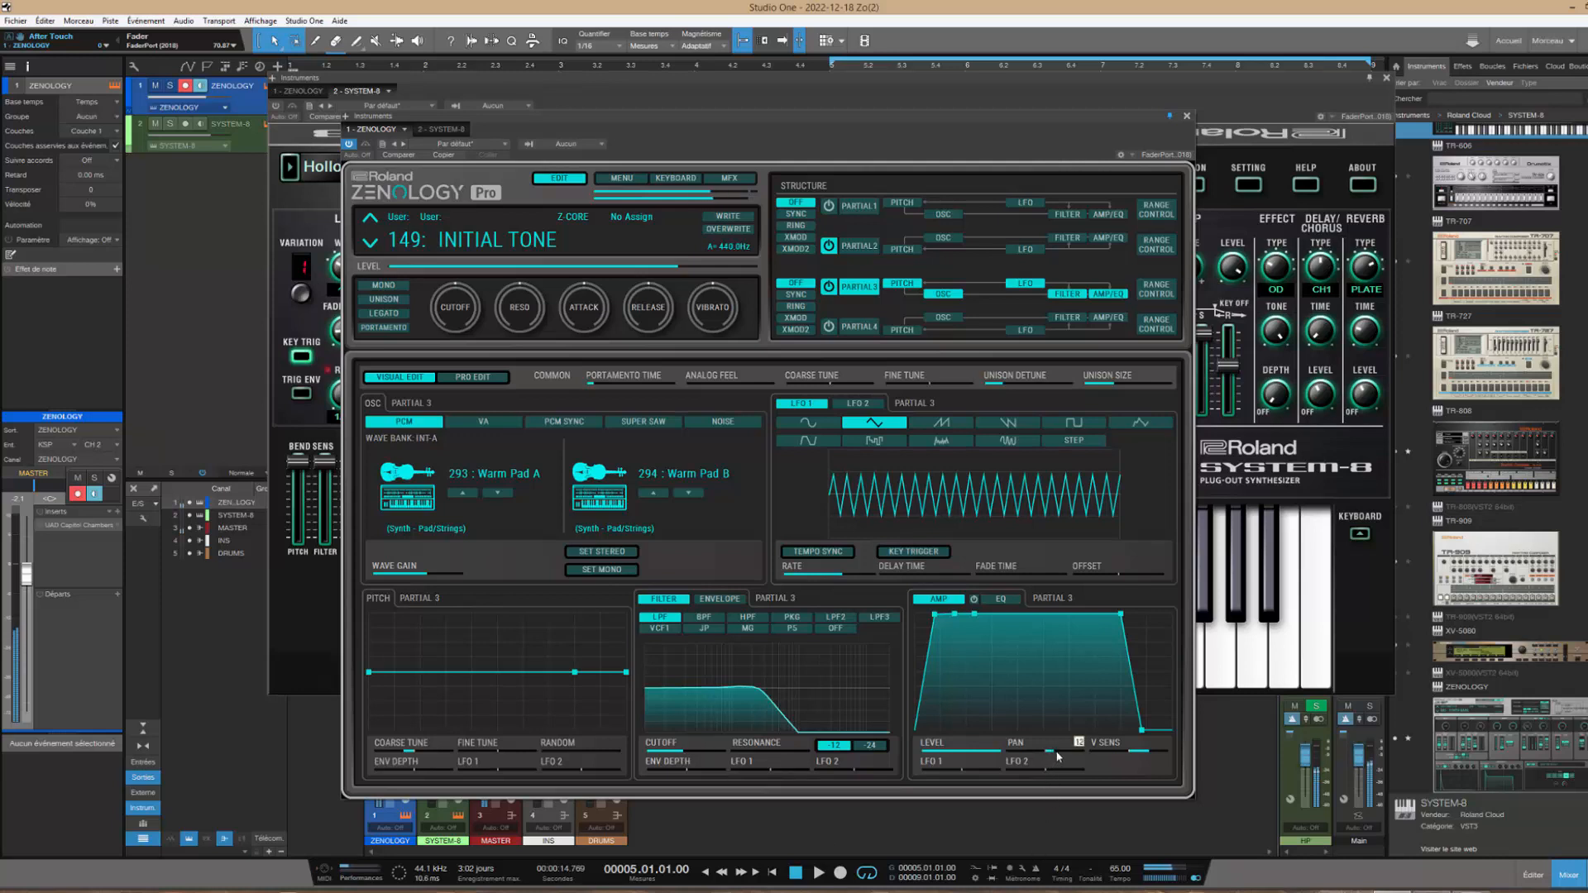
pyautogui.moveTo(1065, 756)
pyautogui.mouseDown()
pyautogui.moveTo(1021, 757)
pyautogui.moveTo(1046, 763)
pyautogui.mouseUp()
pyautogui.moveTo(1048, 774)
pyautogui.mouseDown()
pyautogui.moveTo(1068, 773)
pyautogui.moveTo(1043, 770)
pyautogui.mouseUp()
# Open the Pro Edit amp parameters for all partials and mute Partials 2 and 3 so that only Partial 1 plays
pyautogui.click(857, 206)
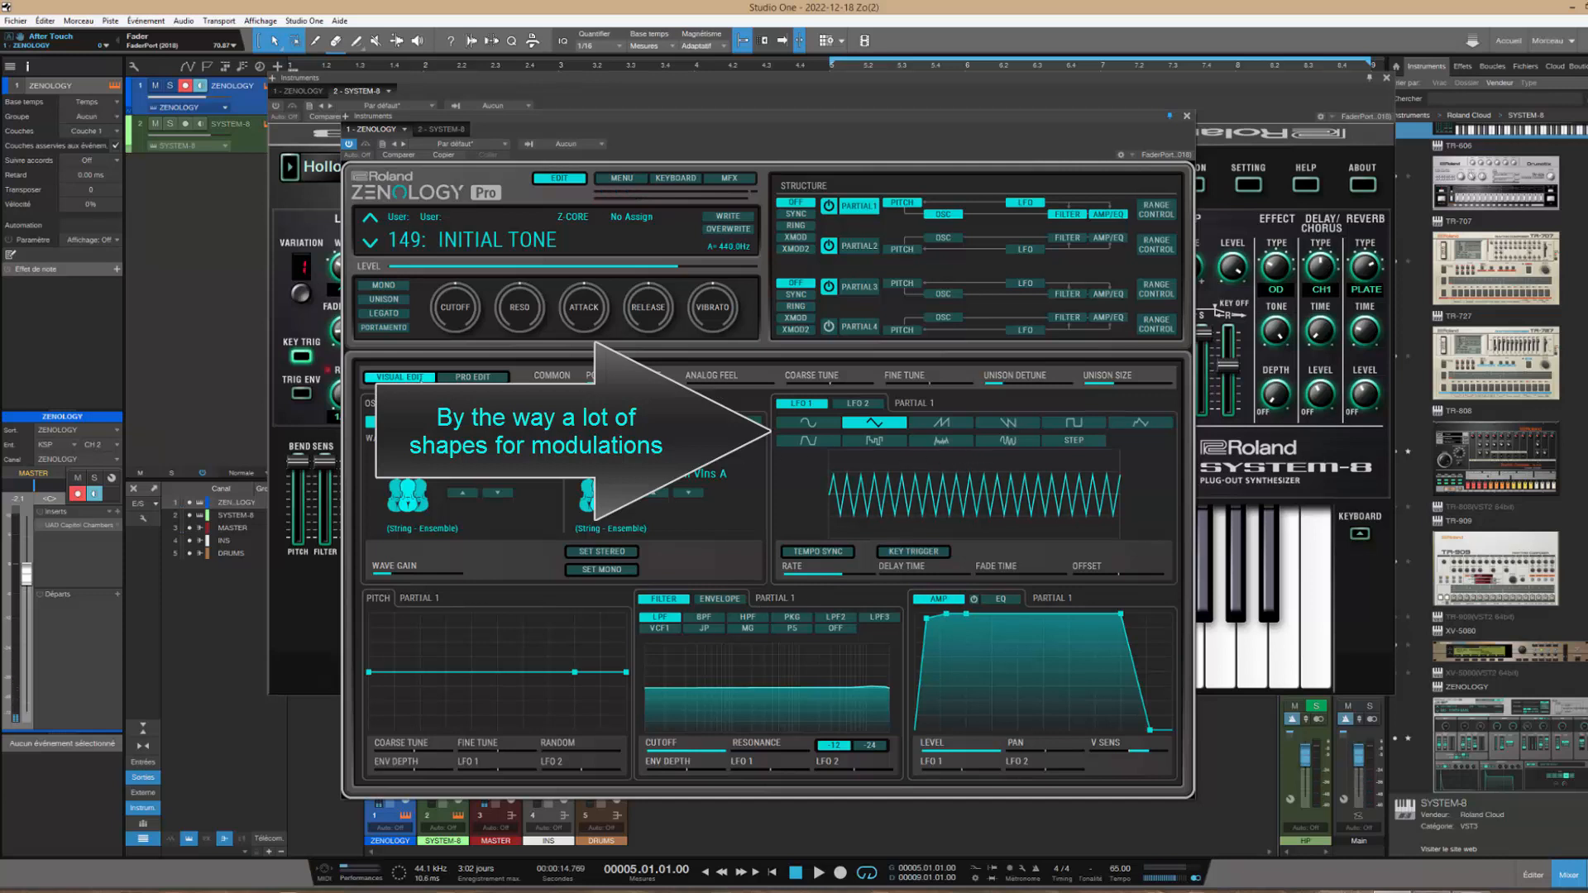
pyautogui.click(445, 380)
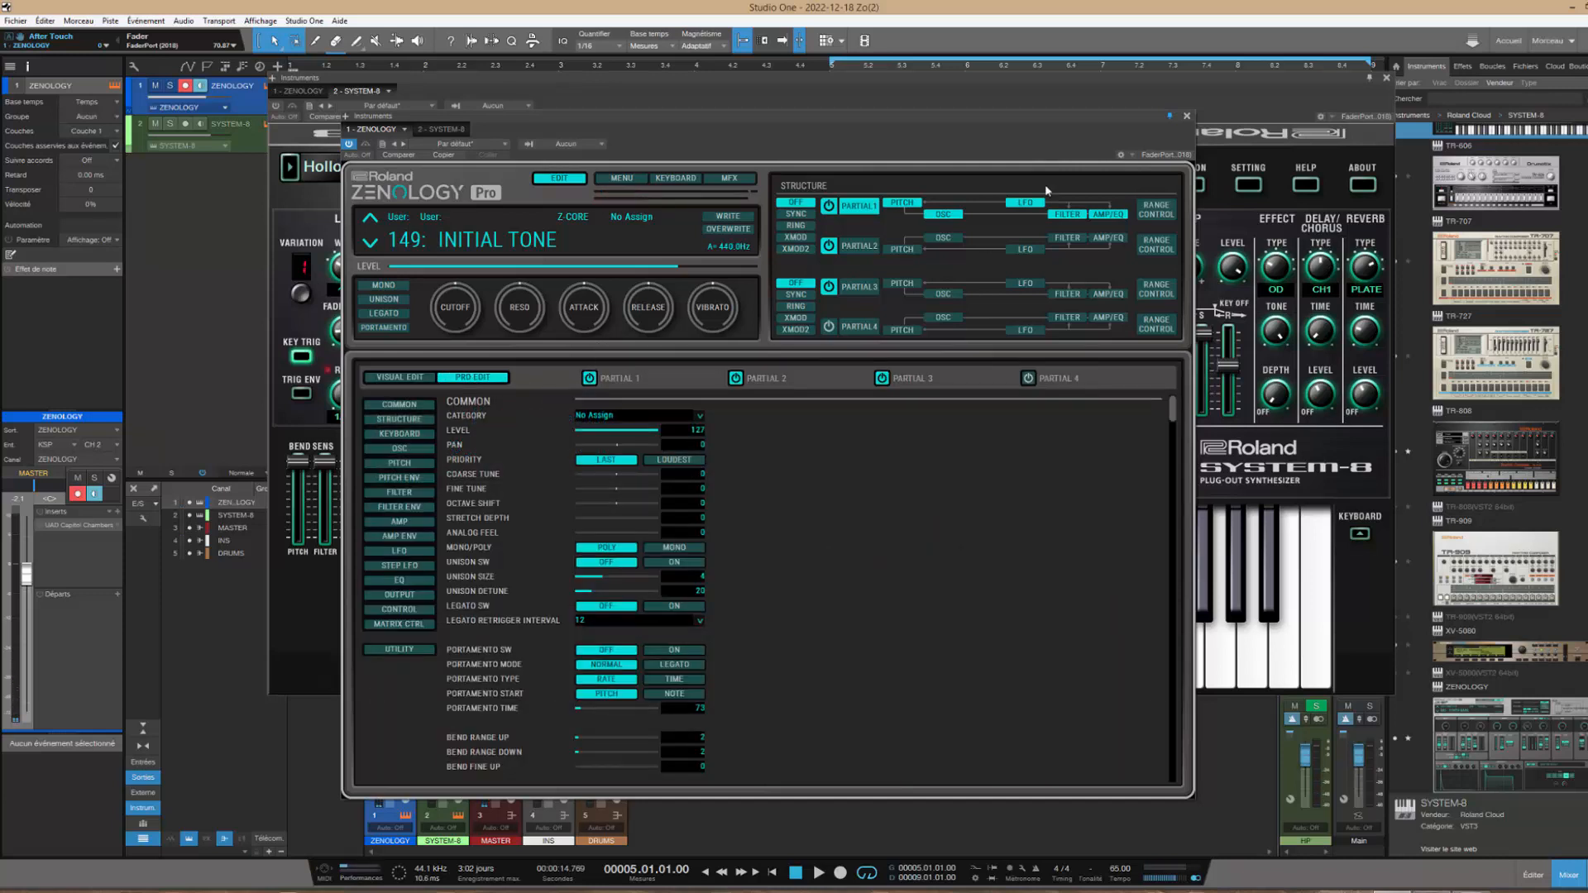
pyautogui.moveTo(896, 116); pyautogui.dragTo(888, 48)
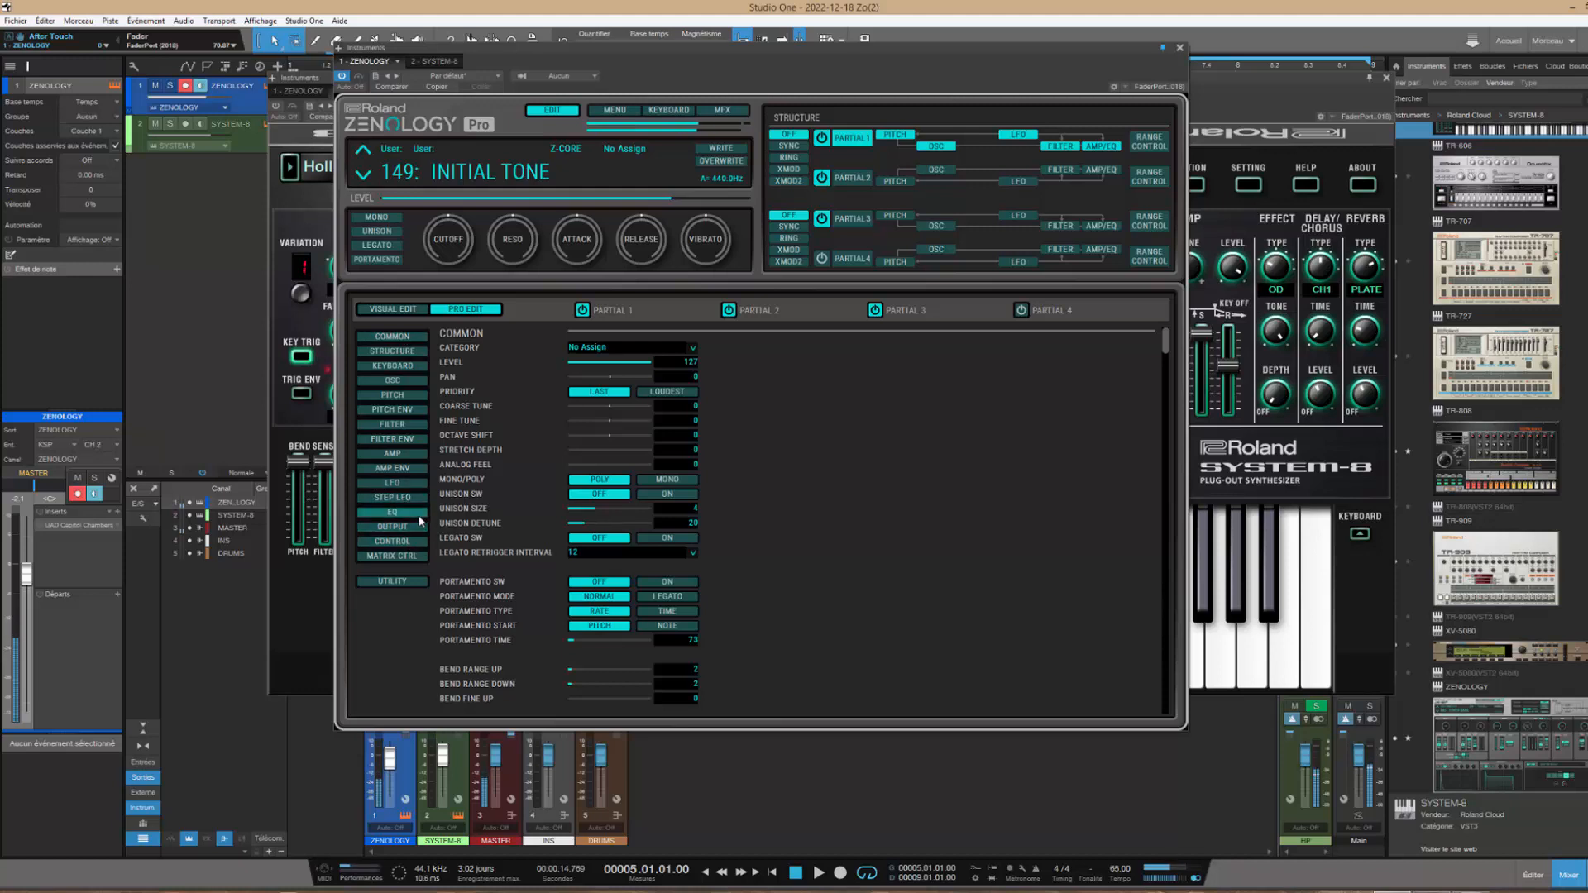
pyautogui.click(392, 453)
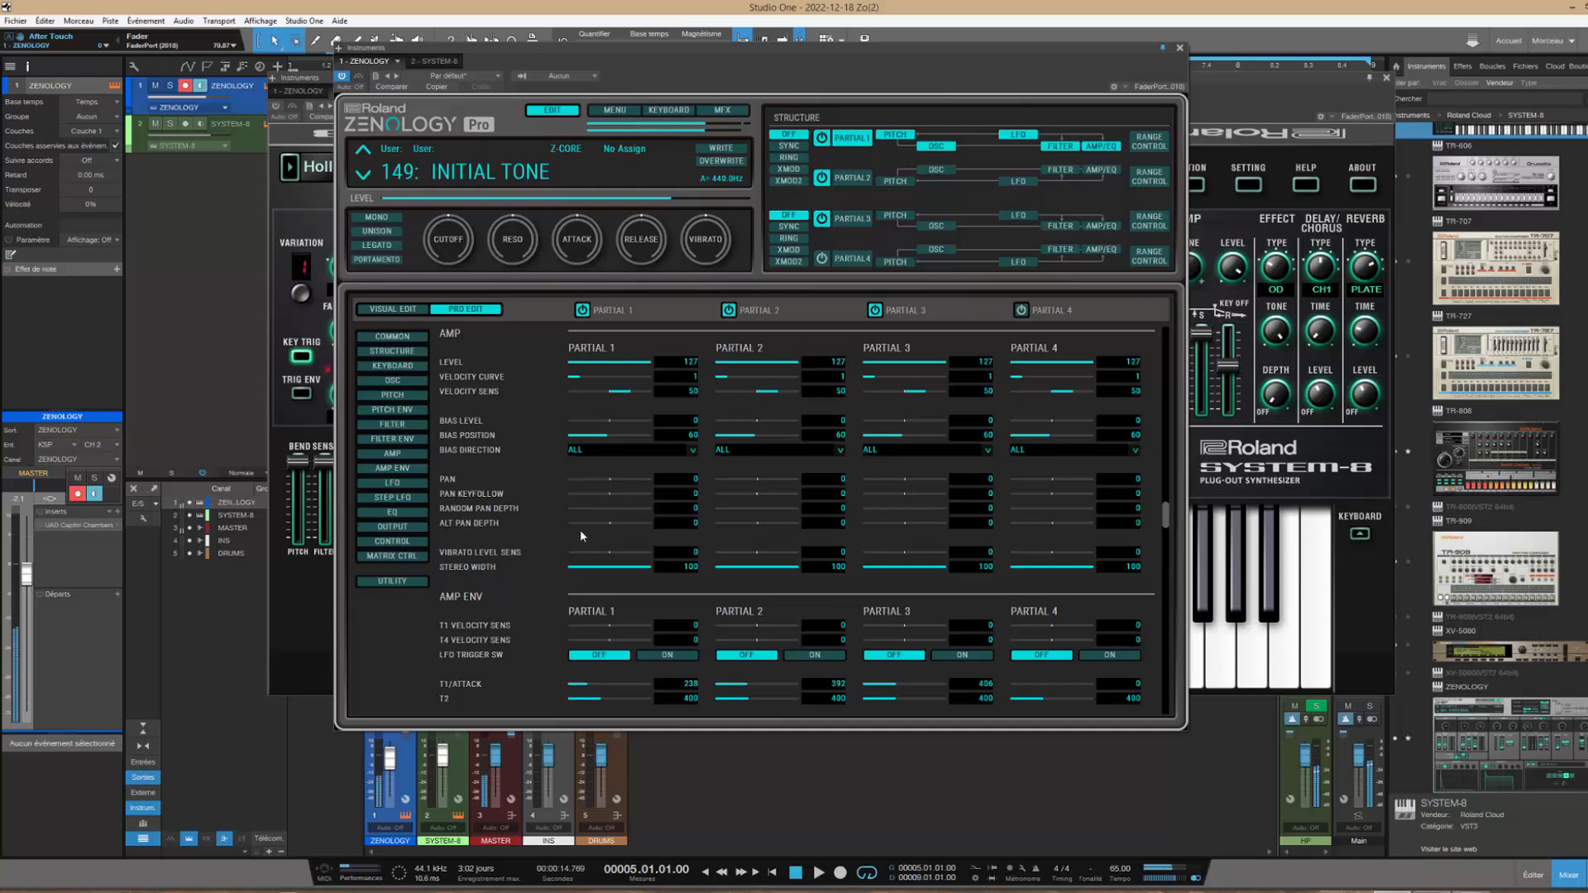
pyautogui.click(729, 311)
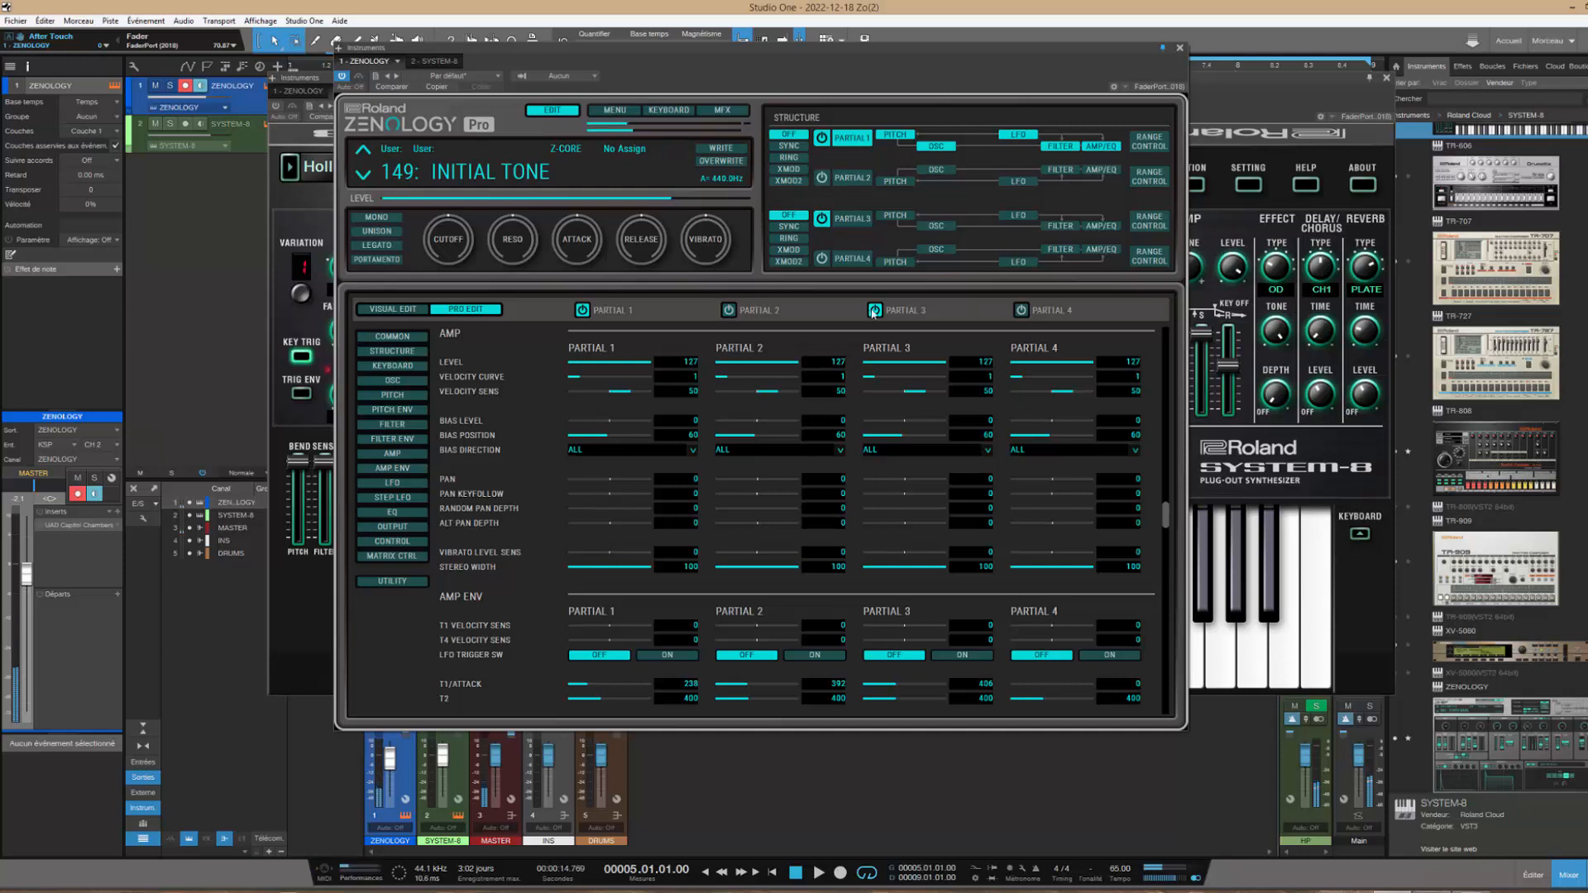
pyautogui.click(875, 310)
# Look through the Pro Edit parameter sections, from common and keyboard to amp envelope, and return to the amp parameters
pyautogui.click(392, 336)
pyautogui.click(402, 369)
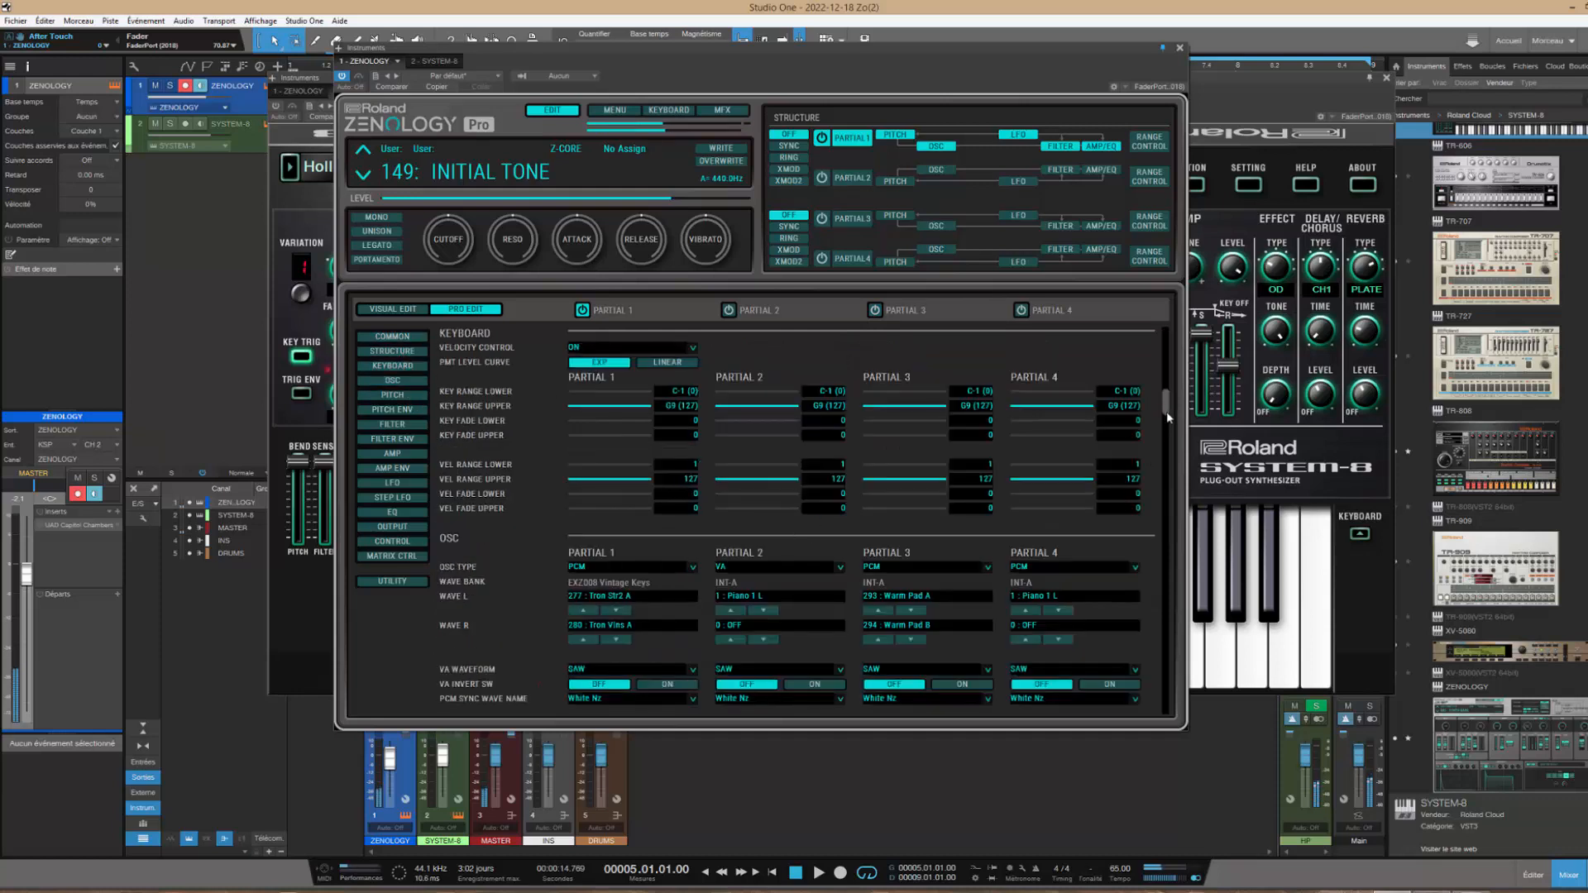
pyautogui.scroll(-6, 1166, 411)
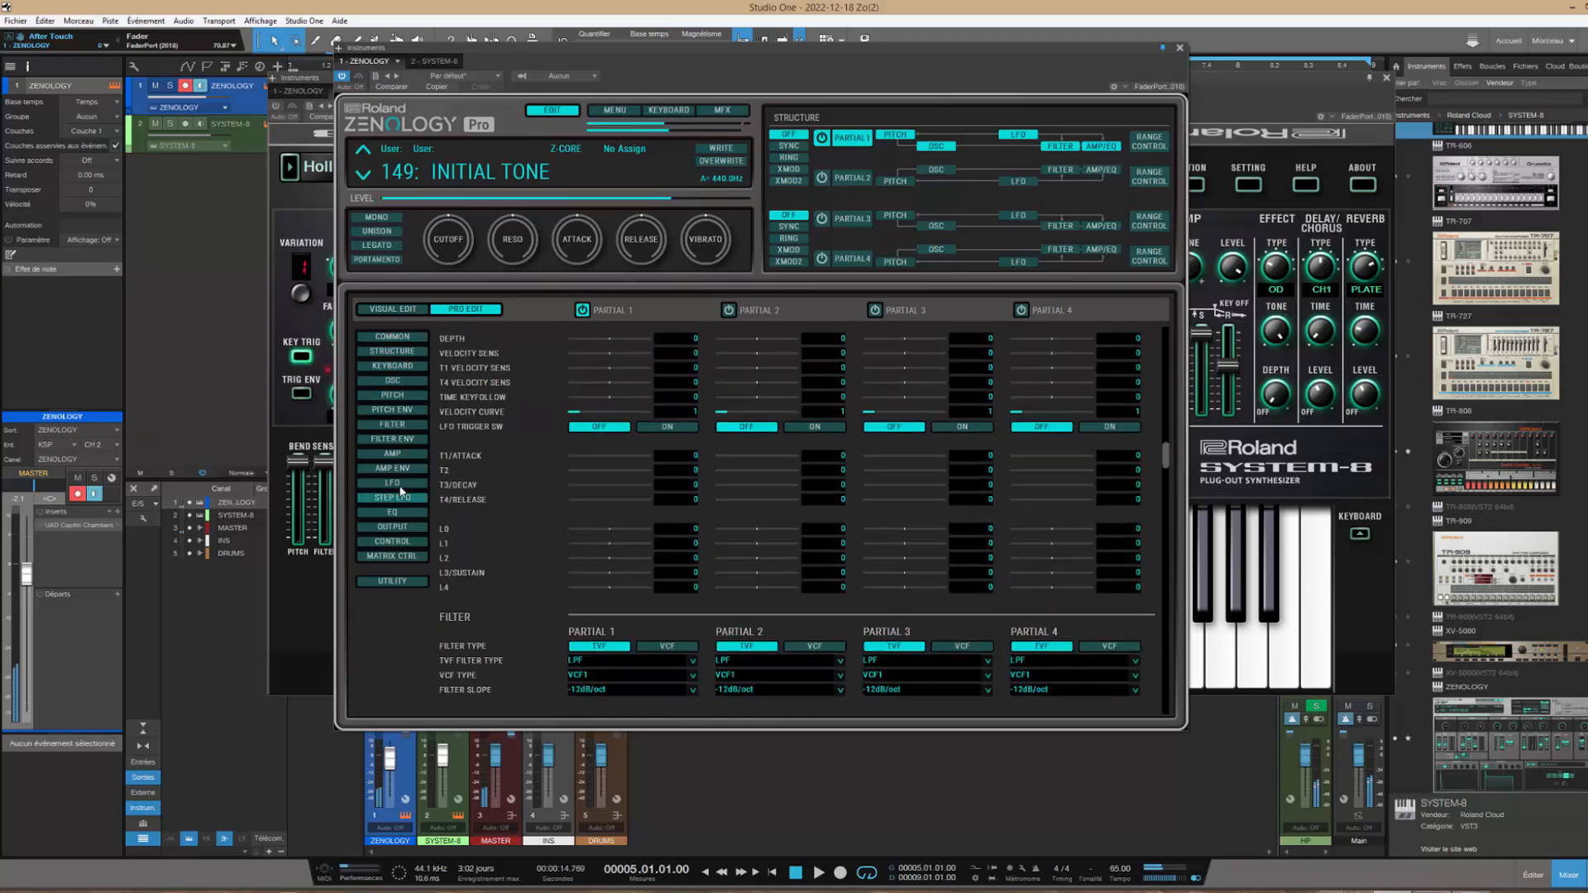
pyautogui.click(400, 468)
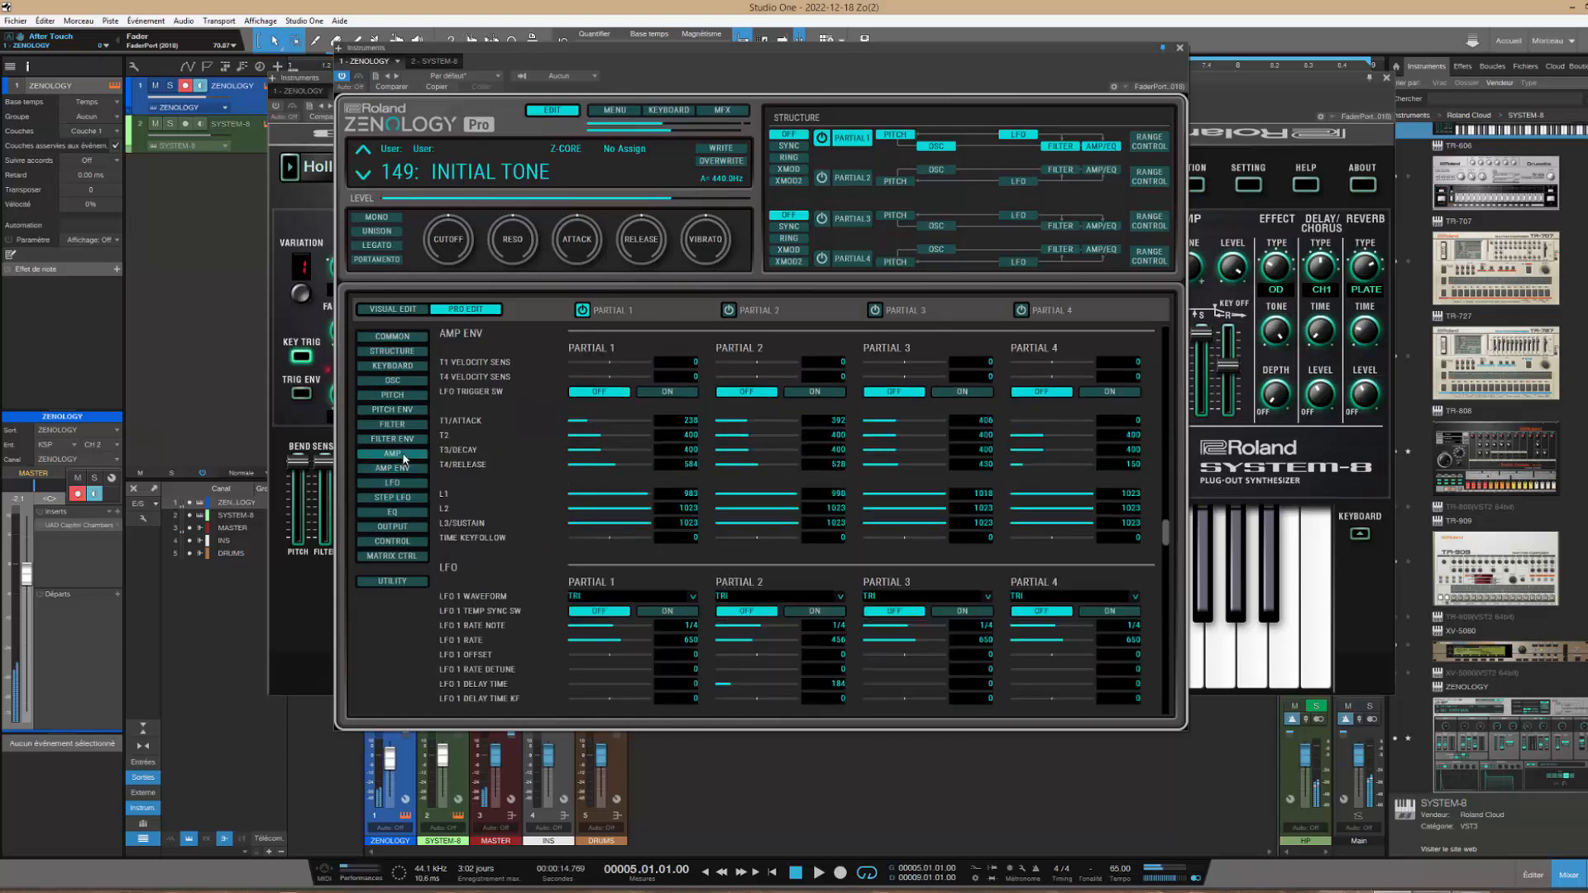
pyautogui.click(404, 455)
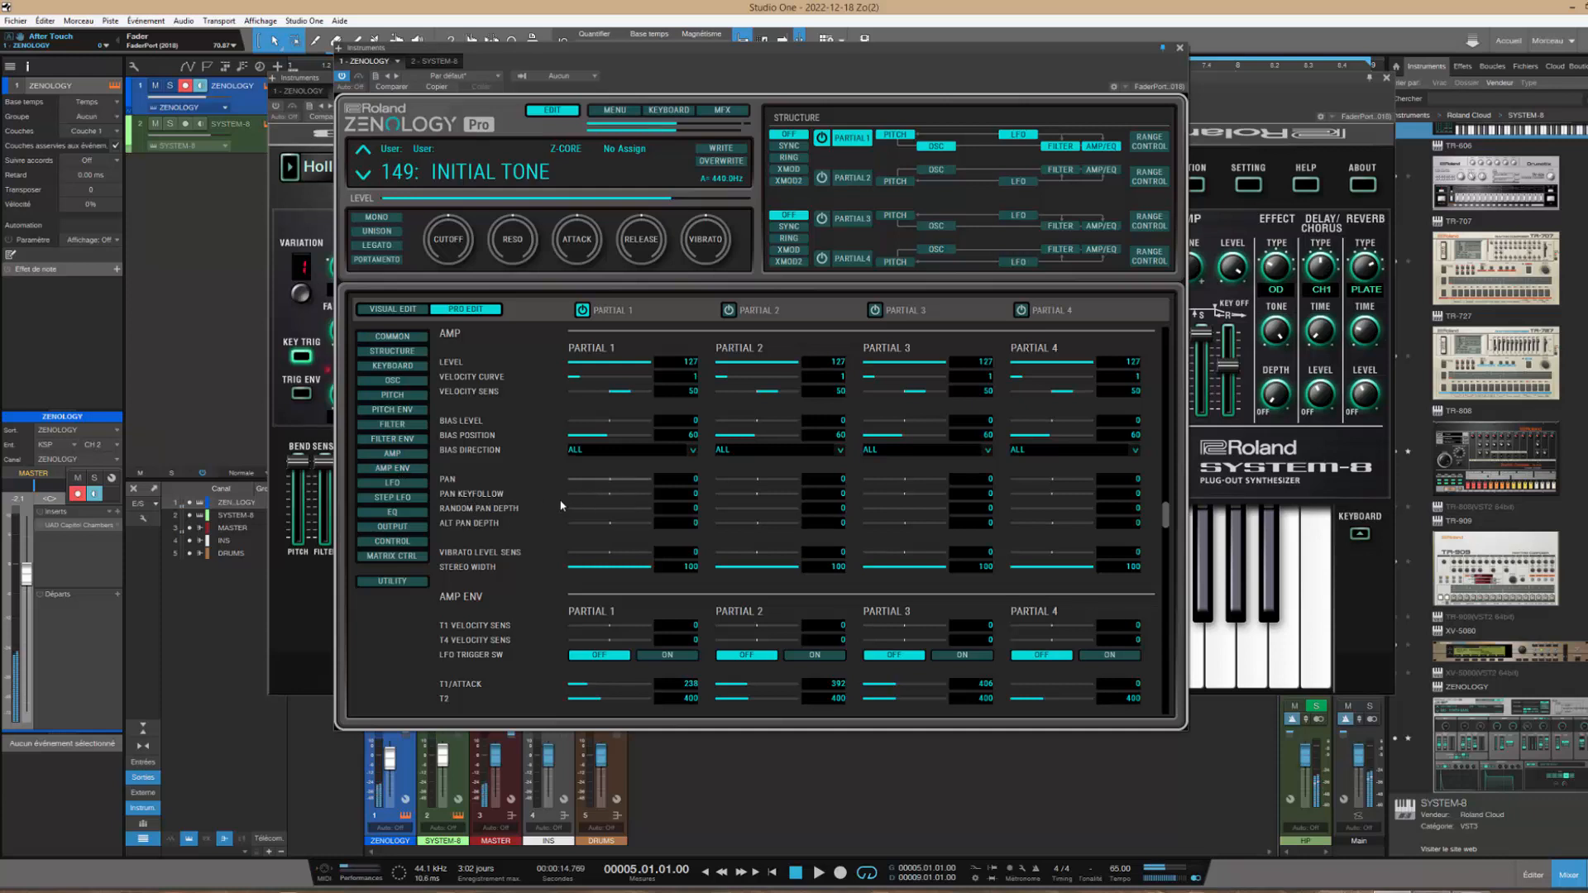
# Raise Partial 1's random pan depth, alternate pan depth and vibrato level sensitivity, and switch Partials 2 and 3 back on
pyautogui.moveTo(615, 531); pyautogui.dragTo(632, 514)
pyautogui.moveTo(628, 529); pyautogui.dragTo(650, 528)
pyautogui.moveTo(613, 558); pyautogui.dragTo(627, 560)
pyautogui.click(821, 178)
pyautogui.click(822, 219)
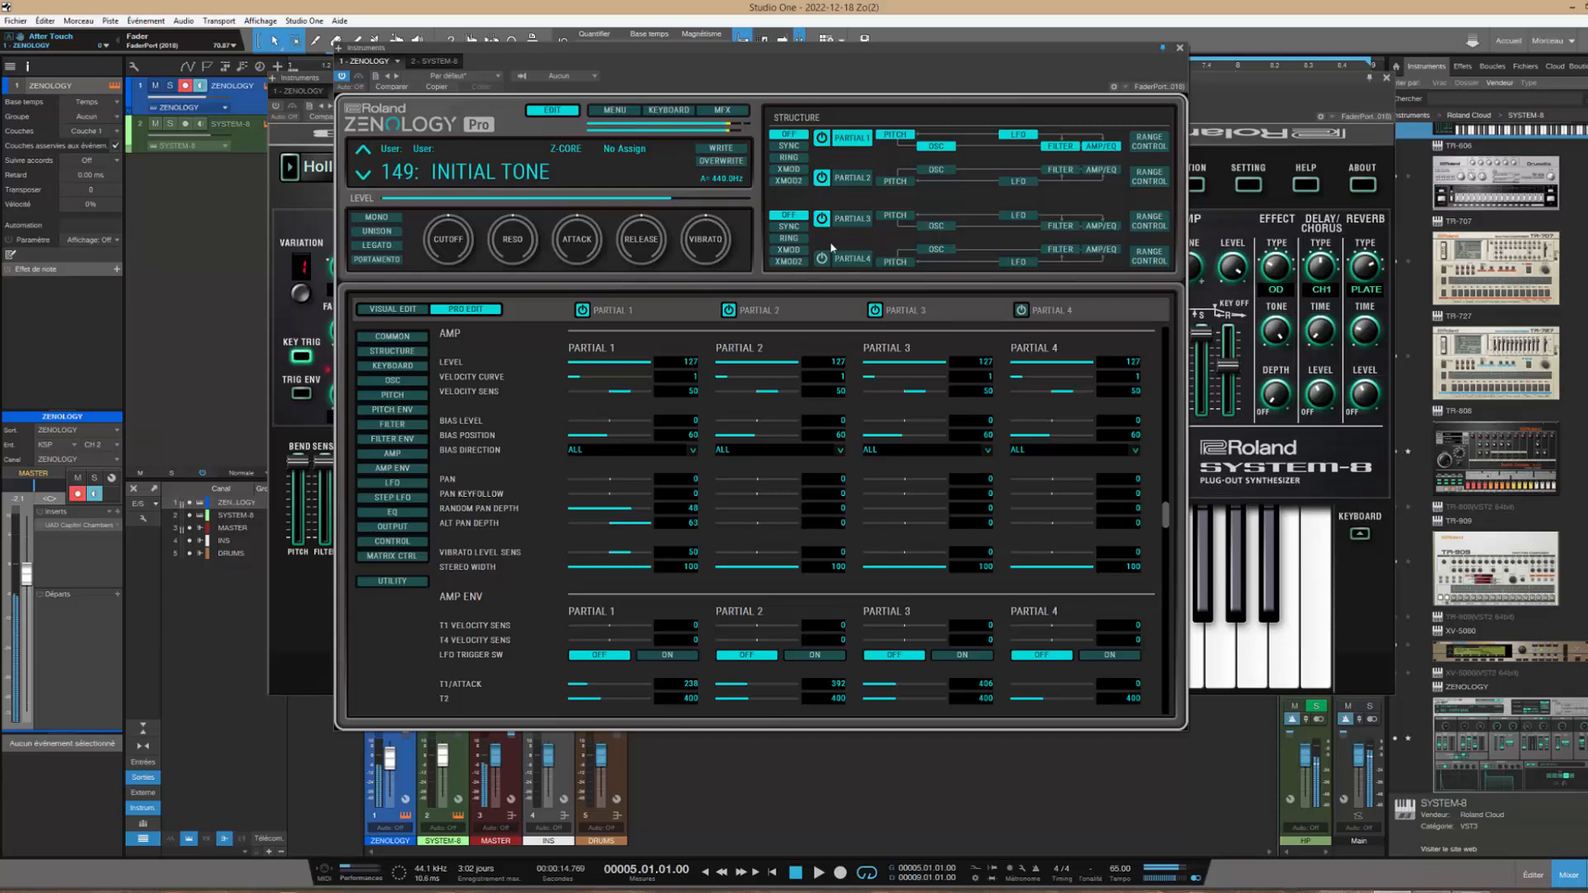
# Return to Visual Edit, mute Partials 1 and 3, and show the amp and EQ overview of all partials
pyautogui.click(850, 178)
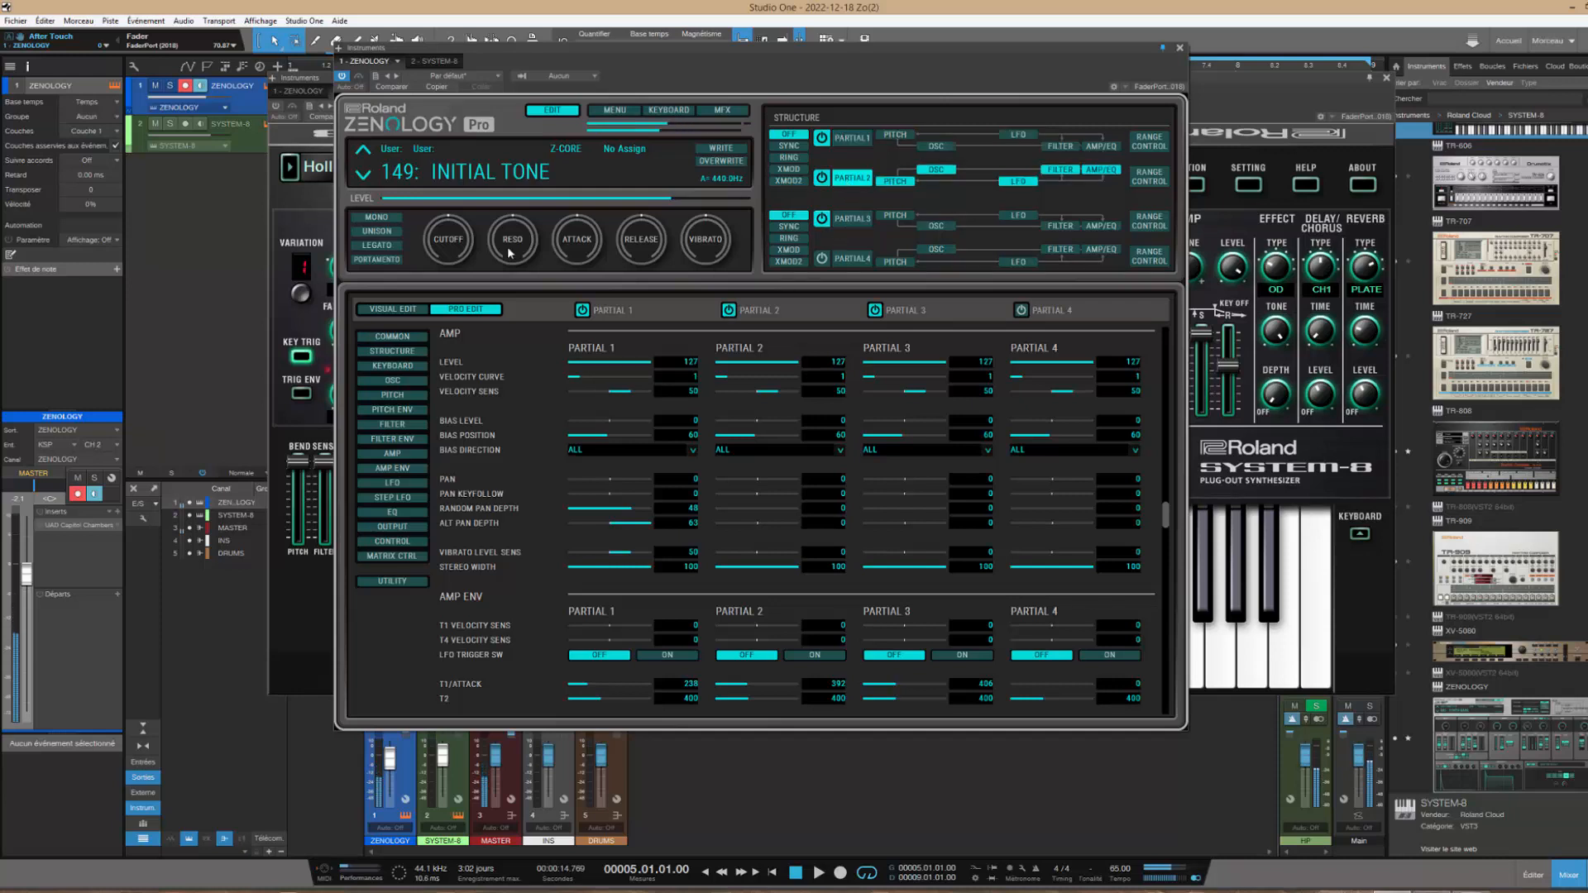
pyautogui.click(392, 308)
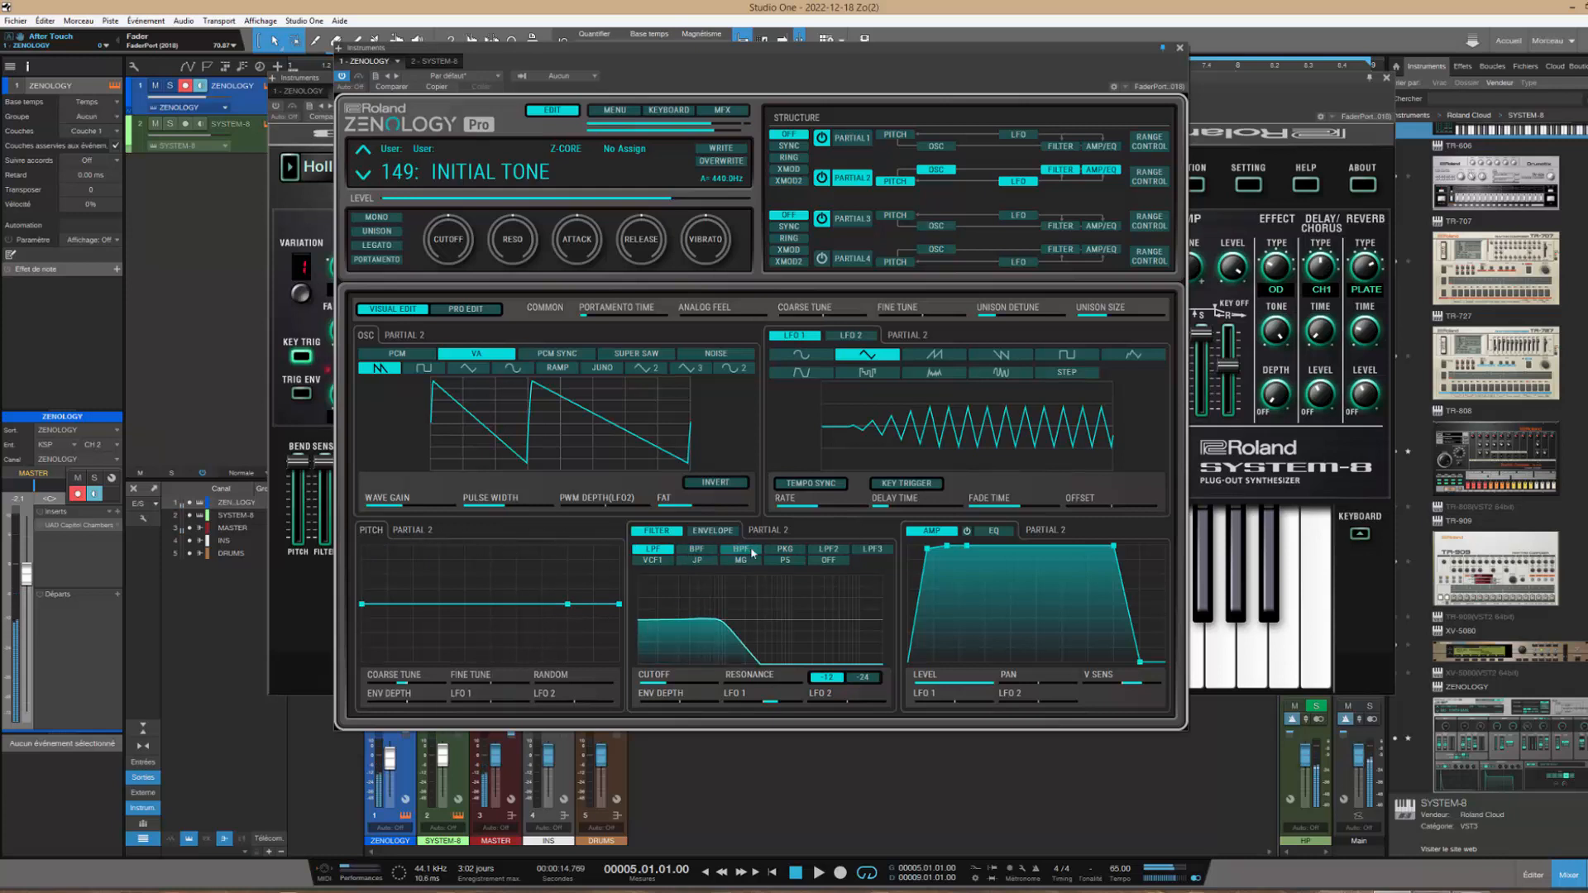
pyautogui.click(1099, 171)
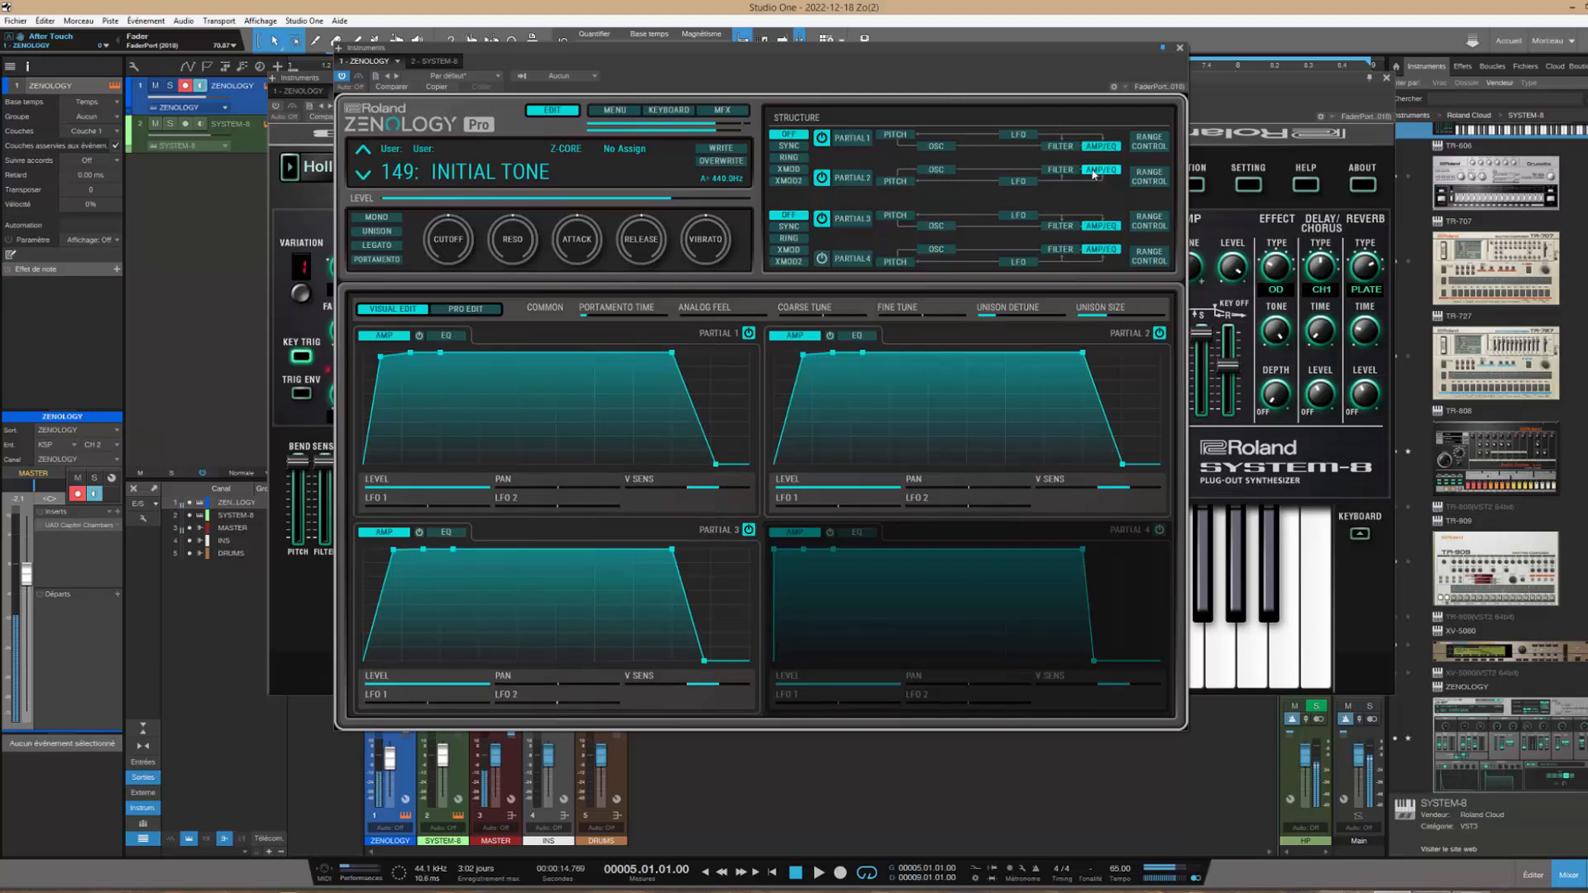
pyautogui.click(821, 137)
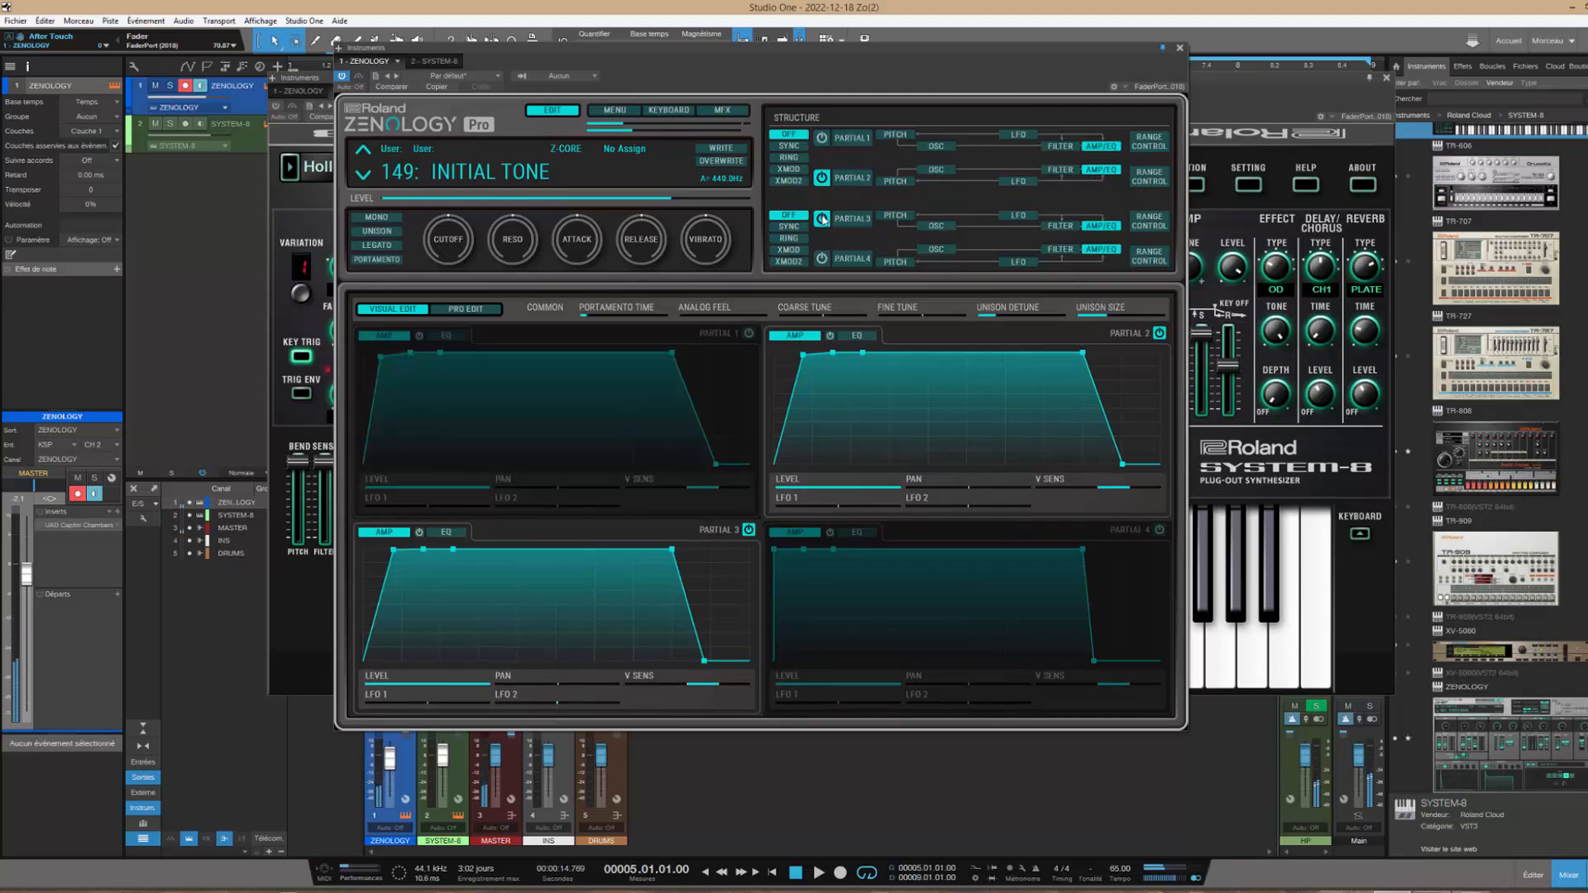
pyautogui.click(821, 219)
pyautogui.click(852, 178)
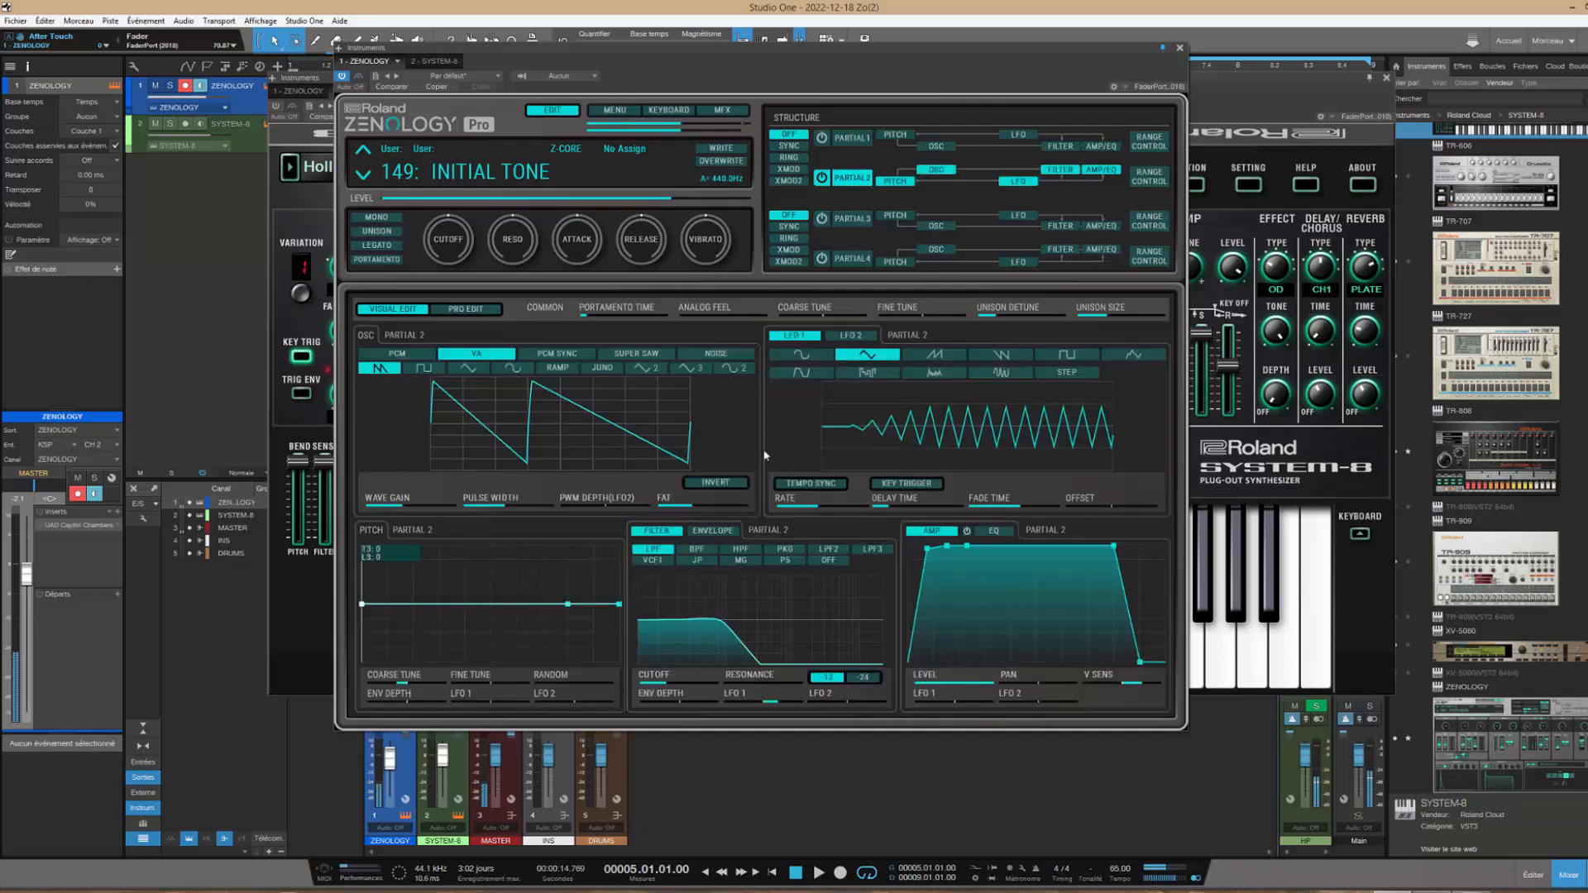
pyautogui.click(1101, 170)
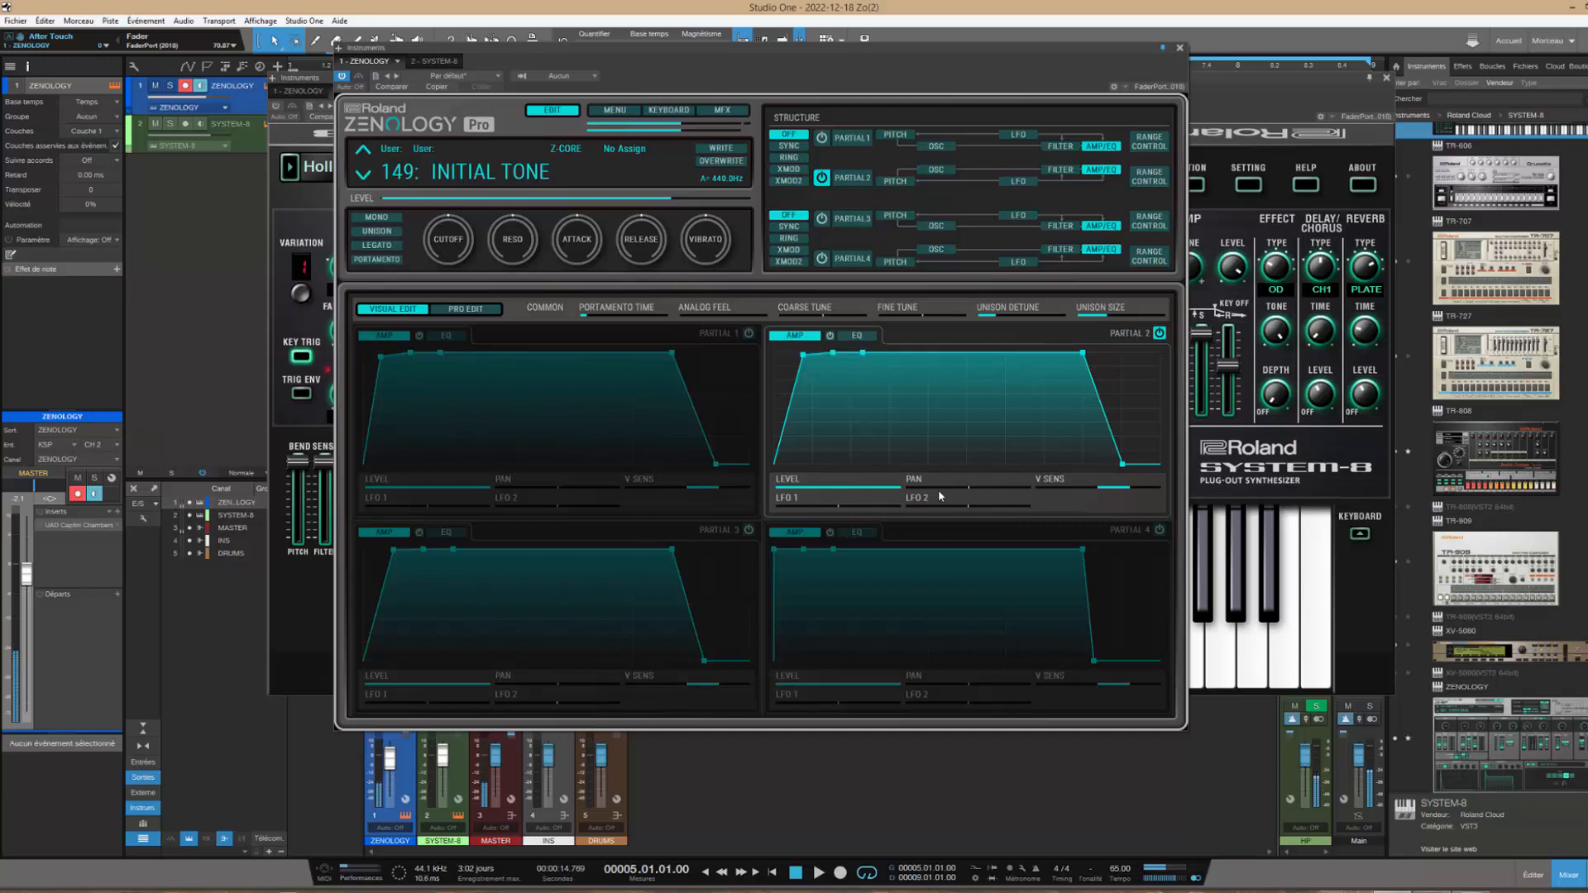
# Shape Partial 2's EQ with a 24 dB low cut at 117 Hz and a broad mid boost, and unmute Partials 1 and 3
pyautogui.click(860, 336)
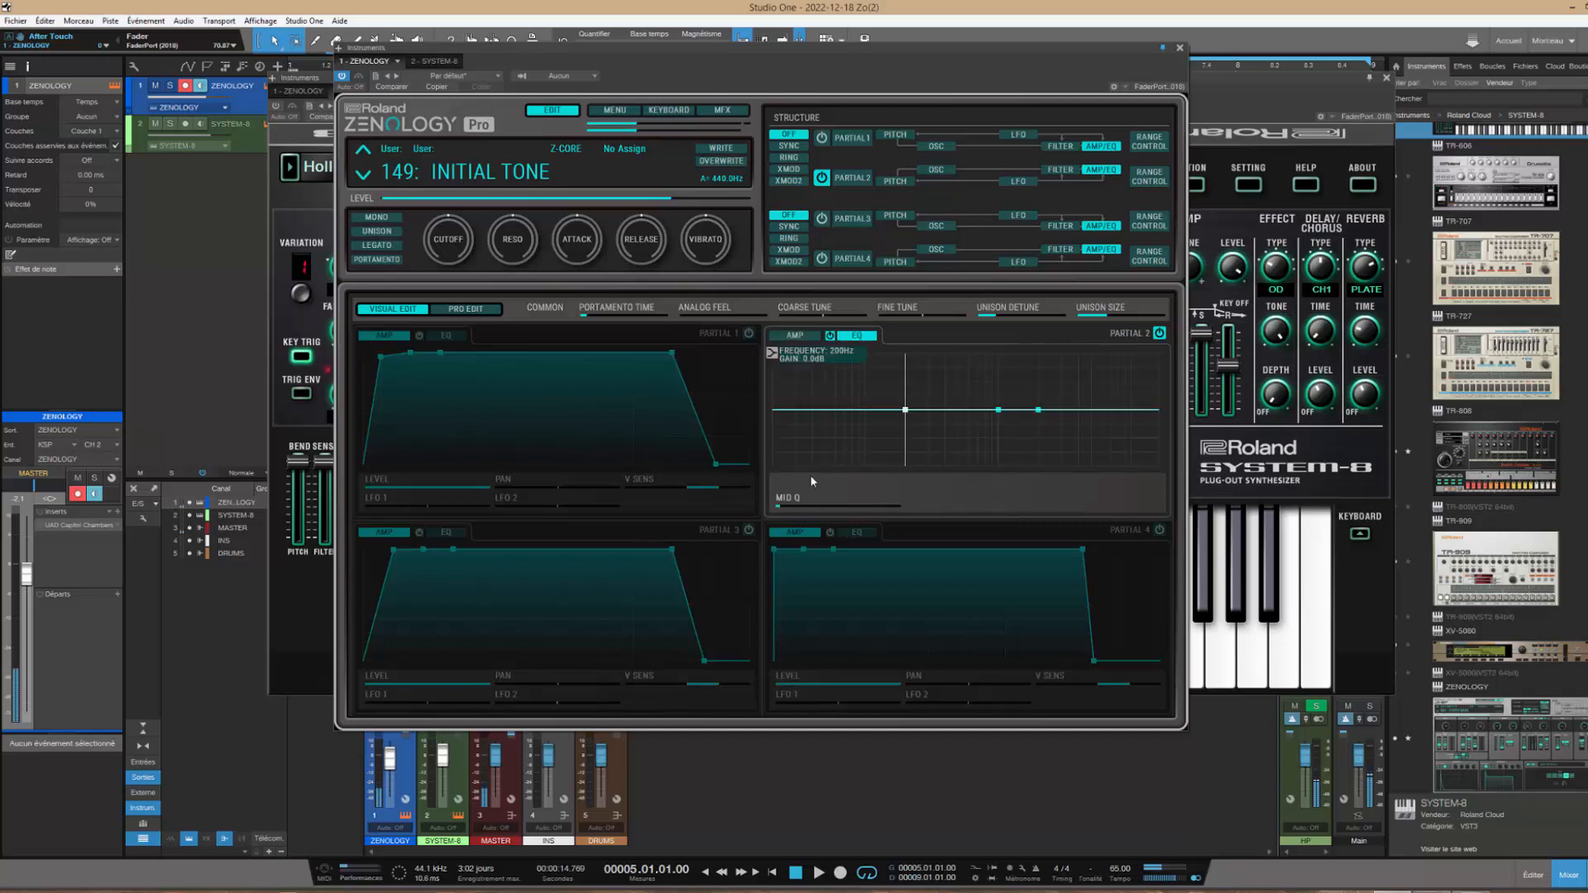
pyautogui.moveTo(906, 411); pyautogui.dragTo(875, 473)
pyautogui.moveTo(998, 411); pyautogui.dragTo(919, 385)
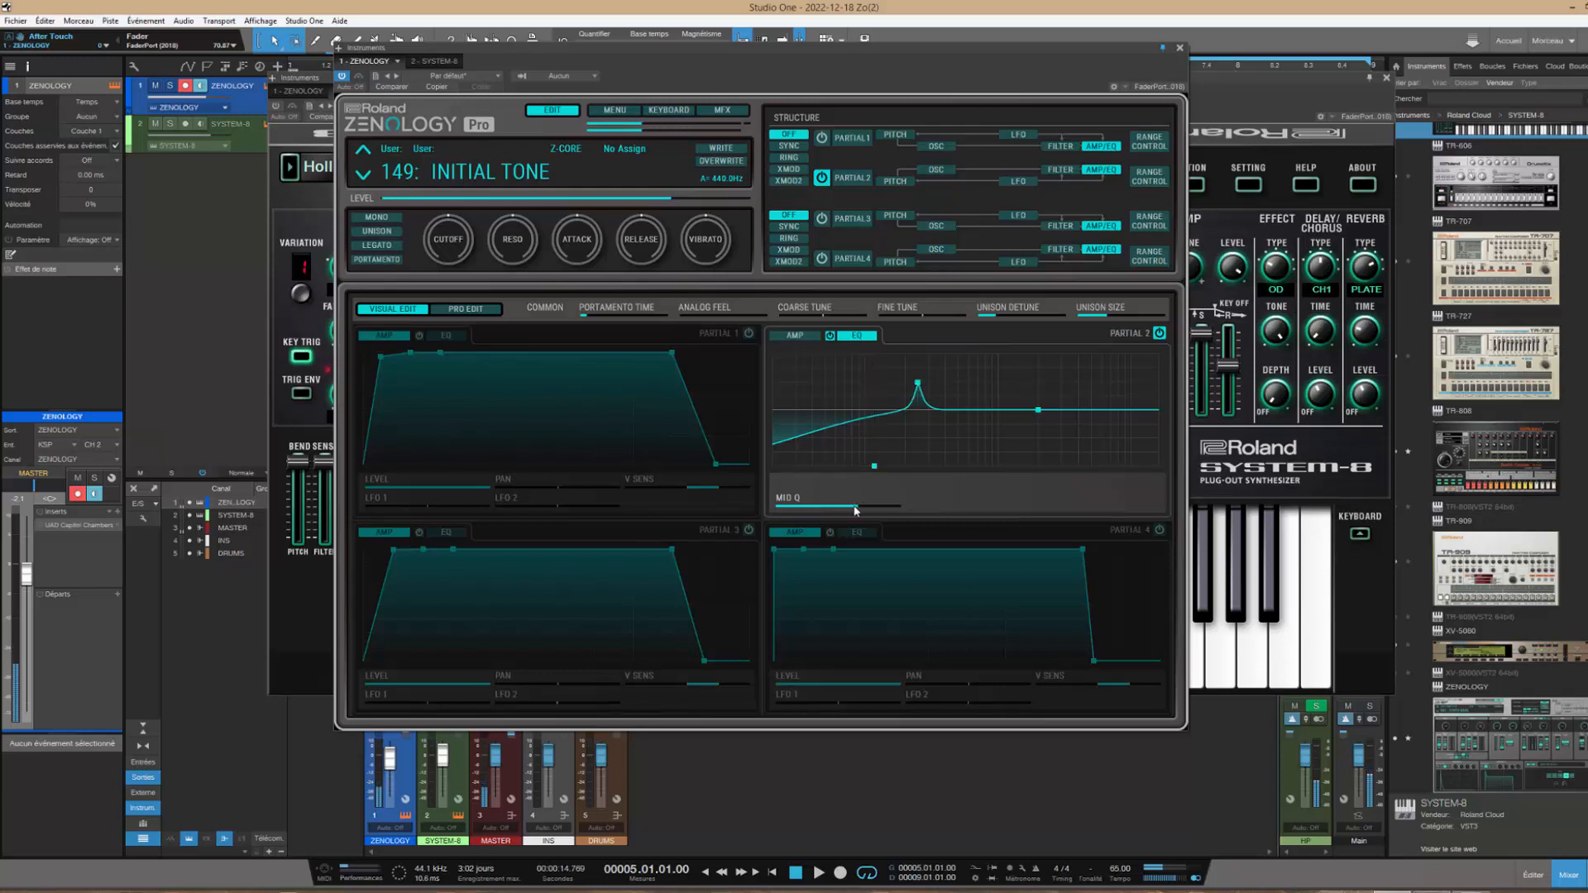
pyautogui.moveTo(855, 510); pyautogui.dragTo(755, 509)
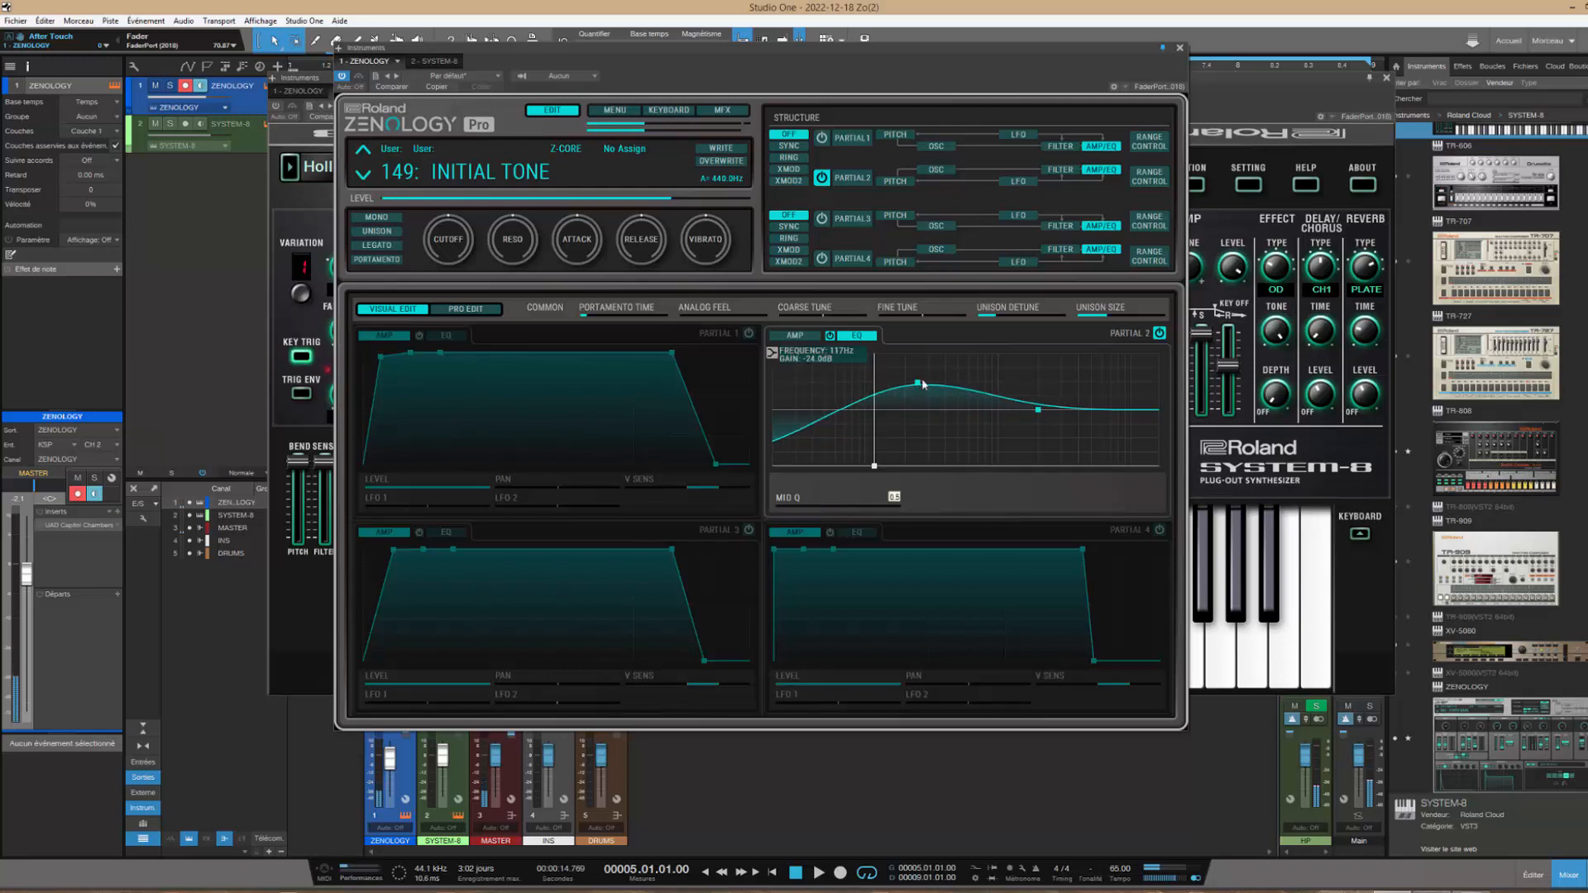
pyautogui.moveTo(918, 384); pyautogui.dragTo(911, 398)
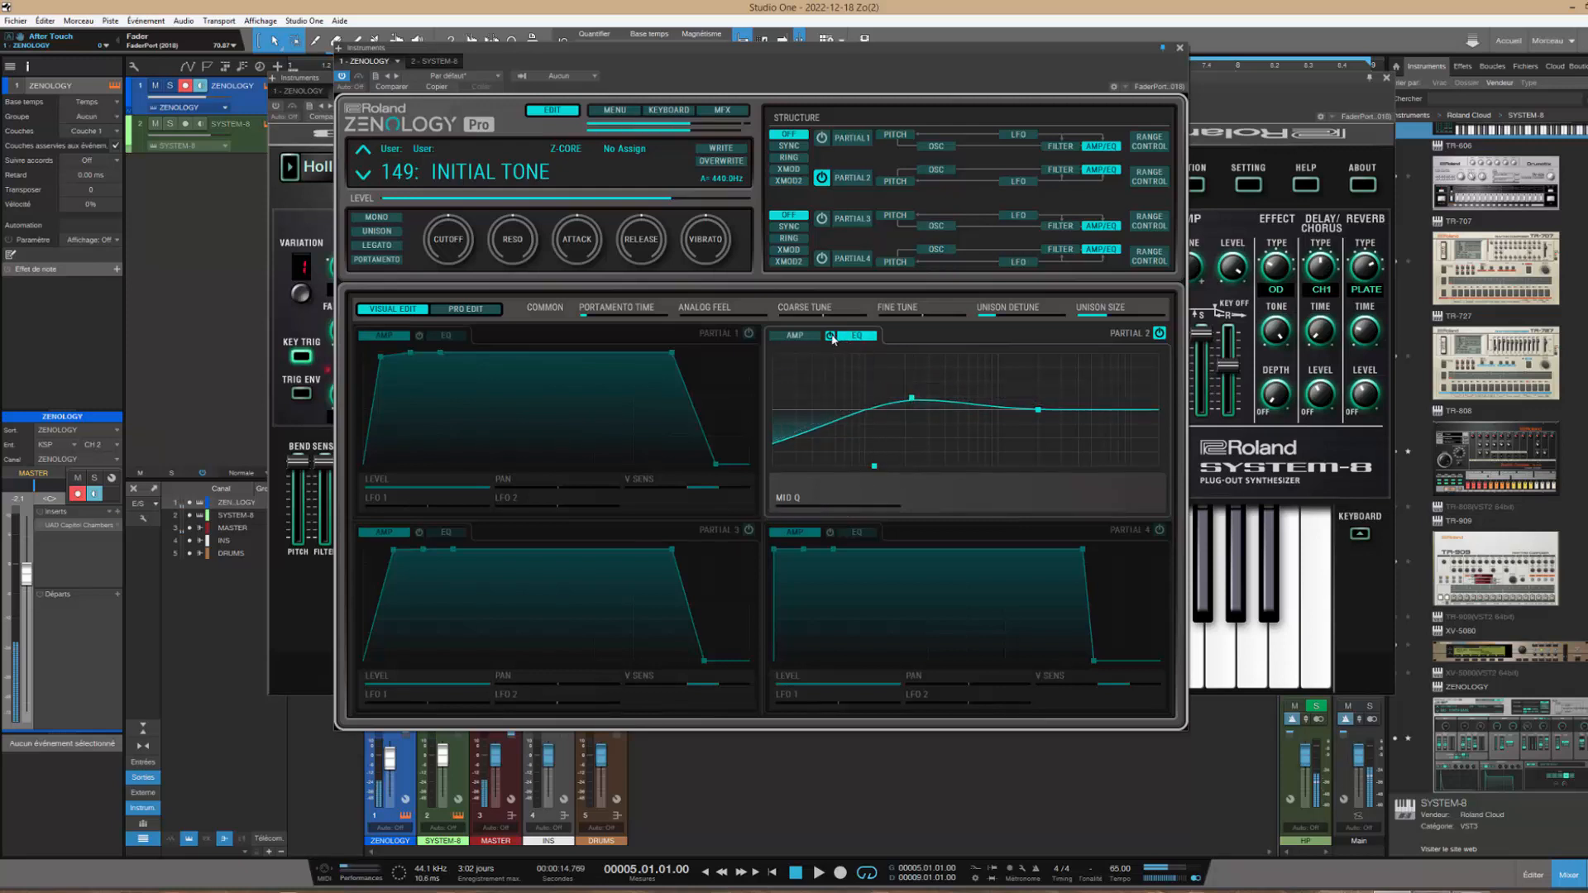
pyautogui.click(830, 336)
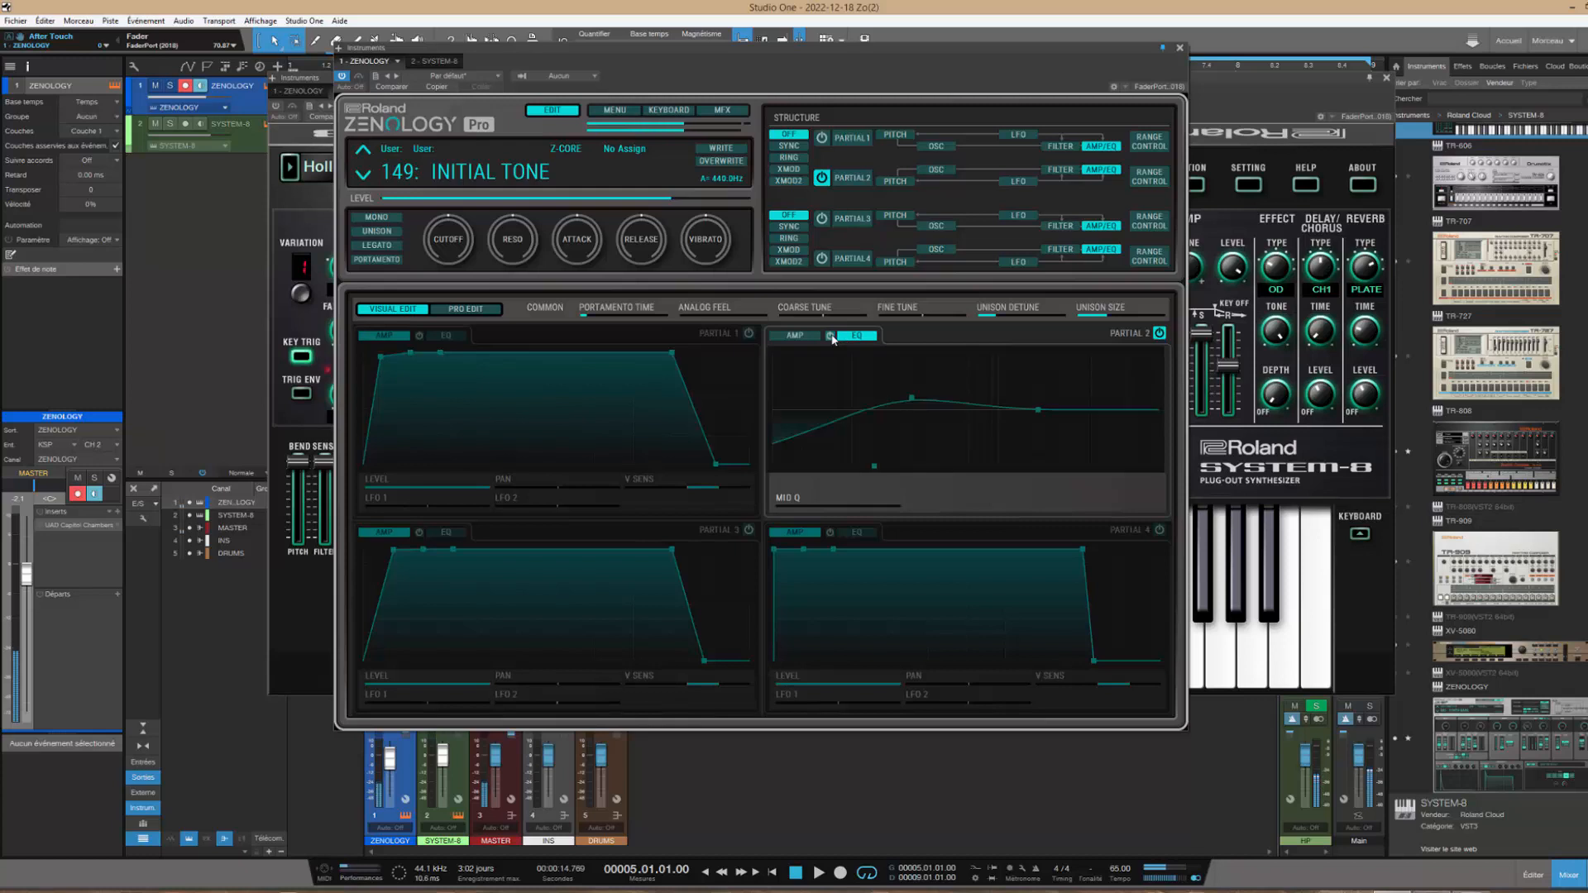
pyautogui.click(830, 336)
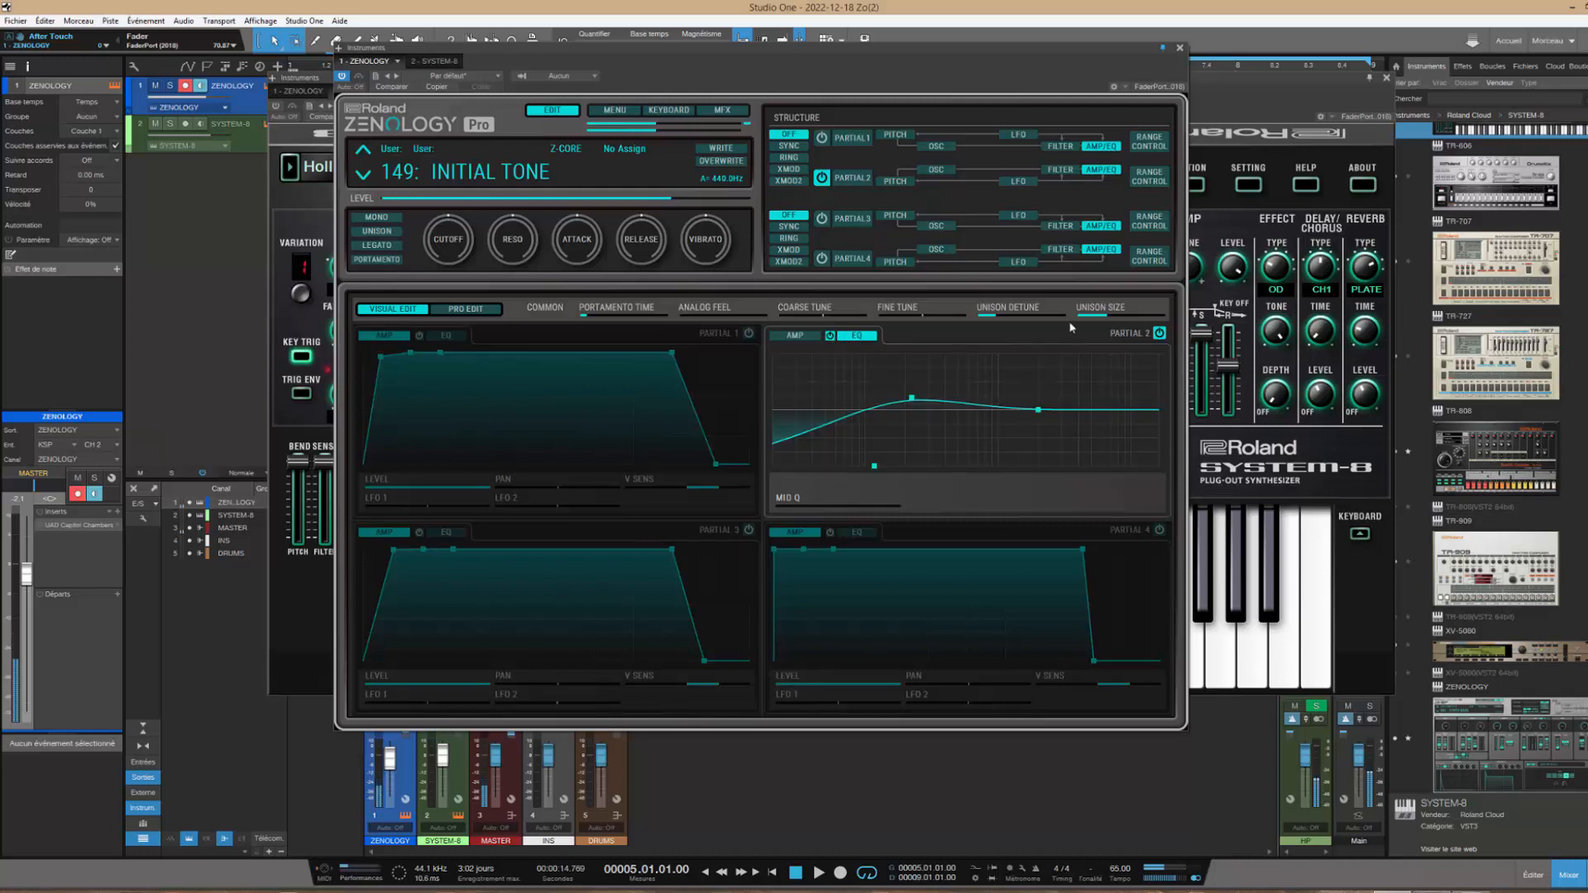
pyautogui.click(821, 138)
pyautogui.click(821, 218)
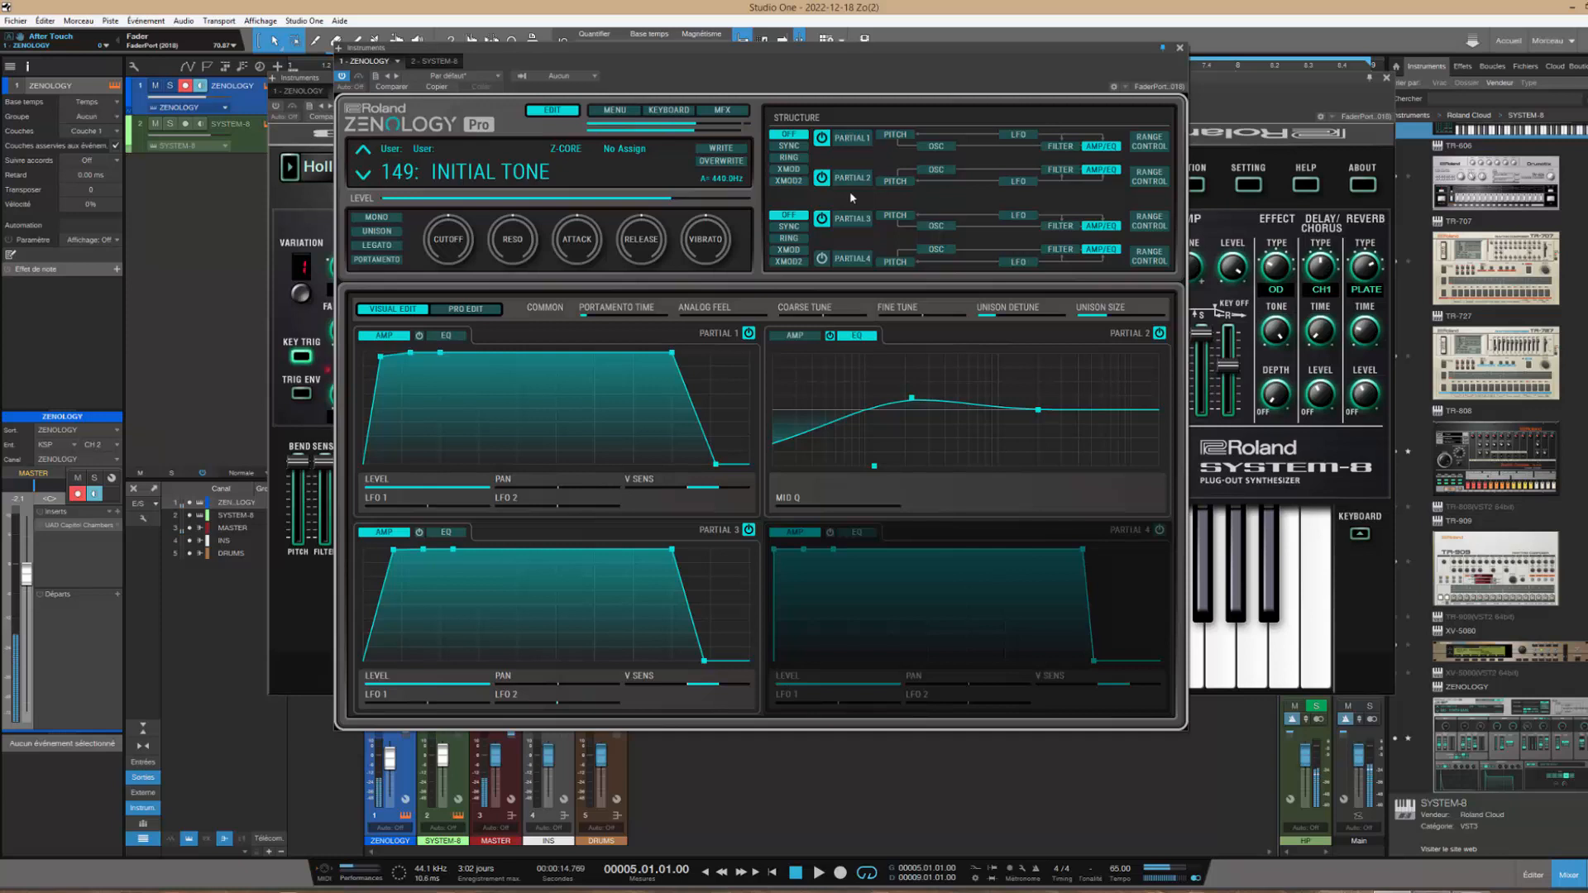
# Show the multi-effects section and assign the JUNO-106 Chorus effect in mode II to the tone
pyautogui.click(722, 109)
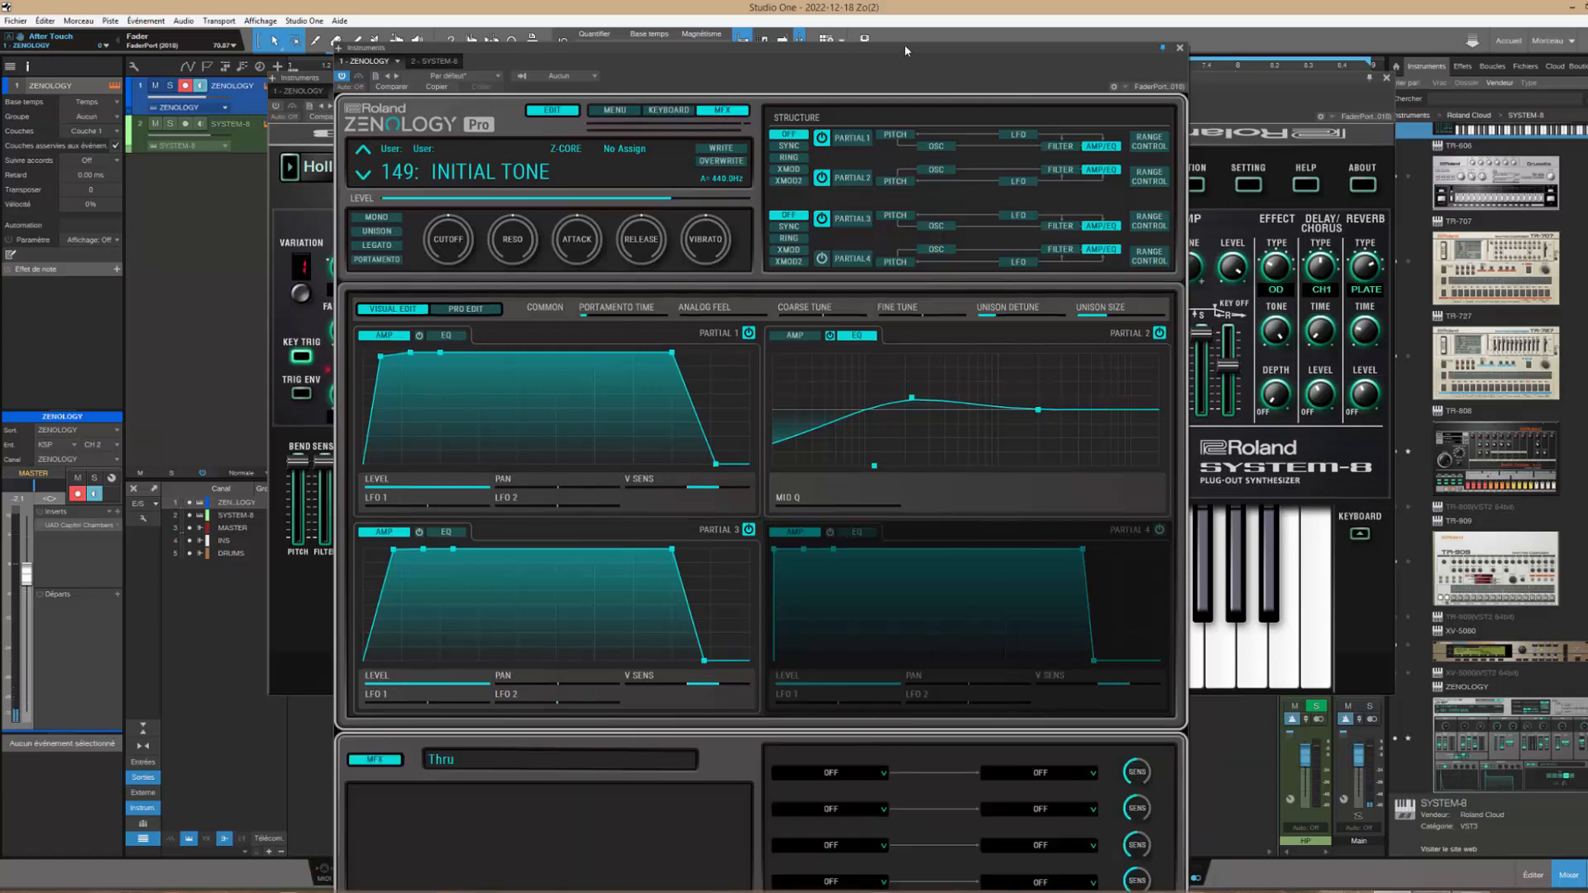
pyautogui.moveTo(905, 50); pyautogui.dragTo(917, 8)
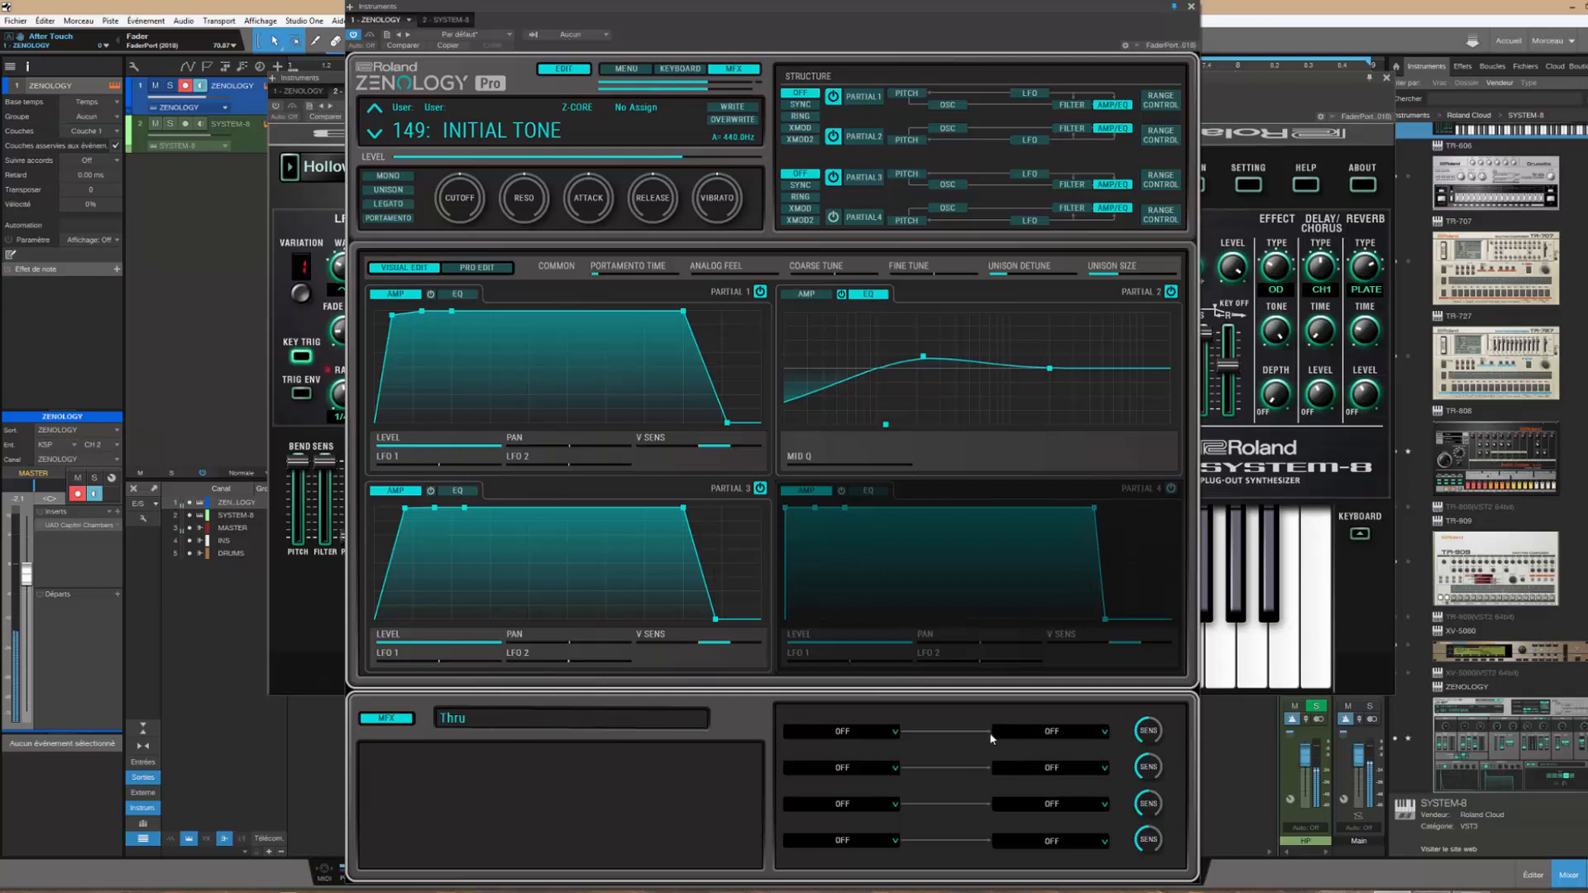
pyautogui.click(477, 725)
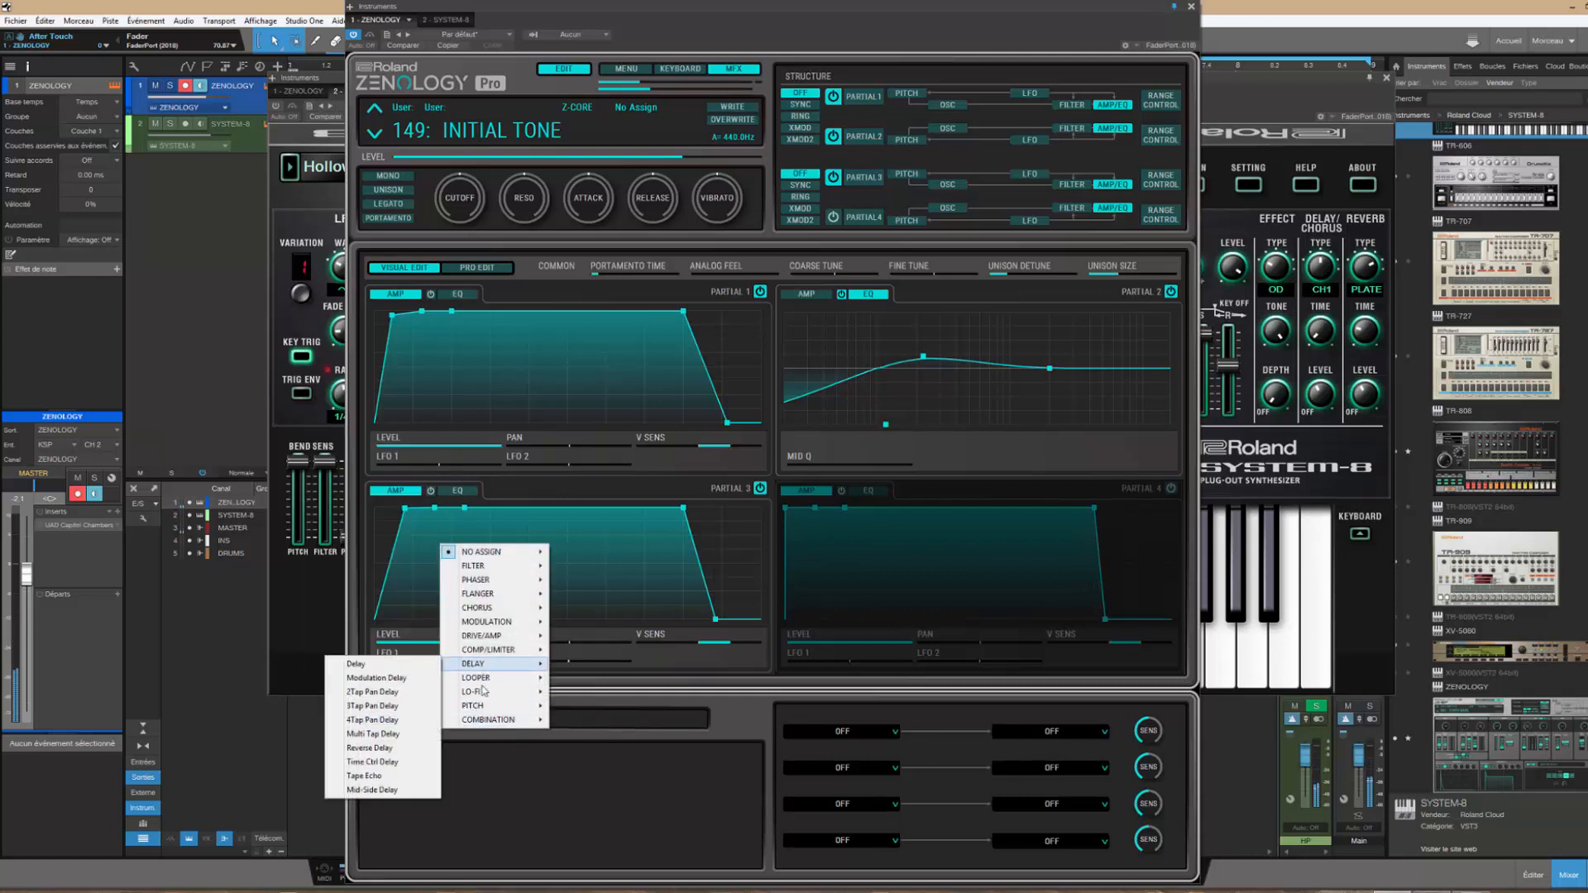
pyautogui.moveTo(479, 696)
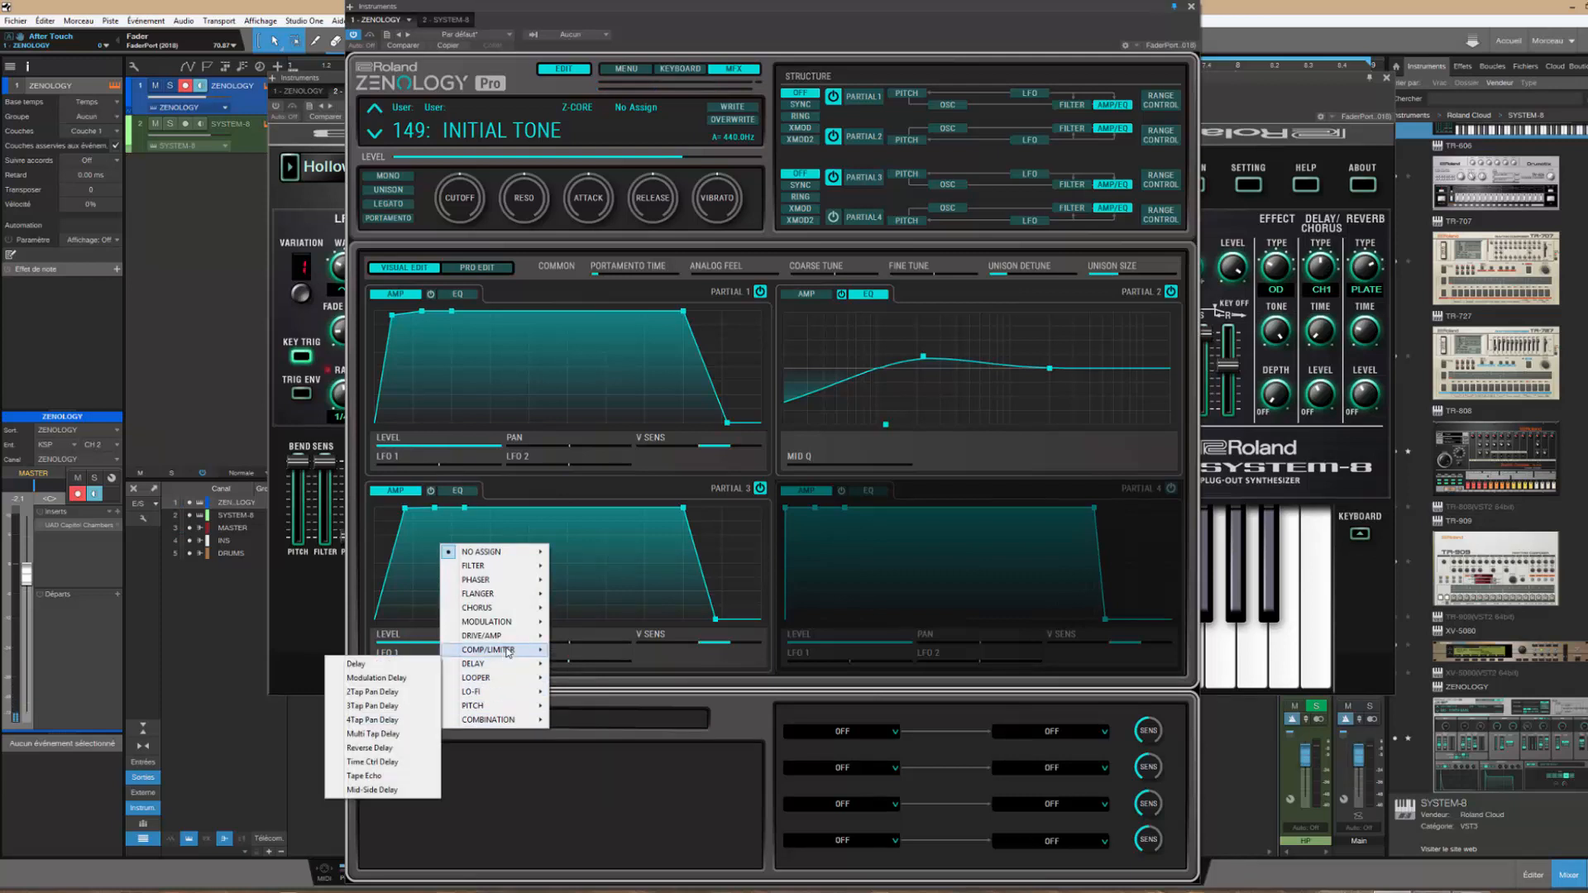
pyautogui.moveTo(509, 611)
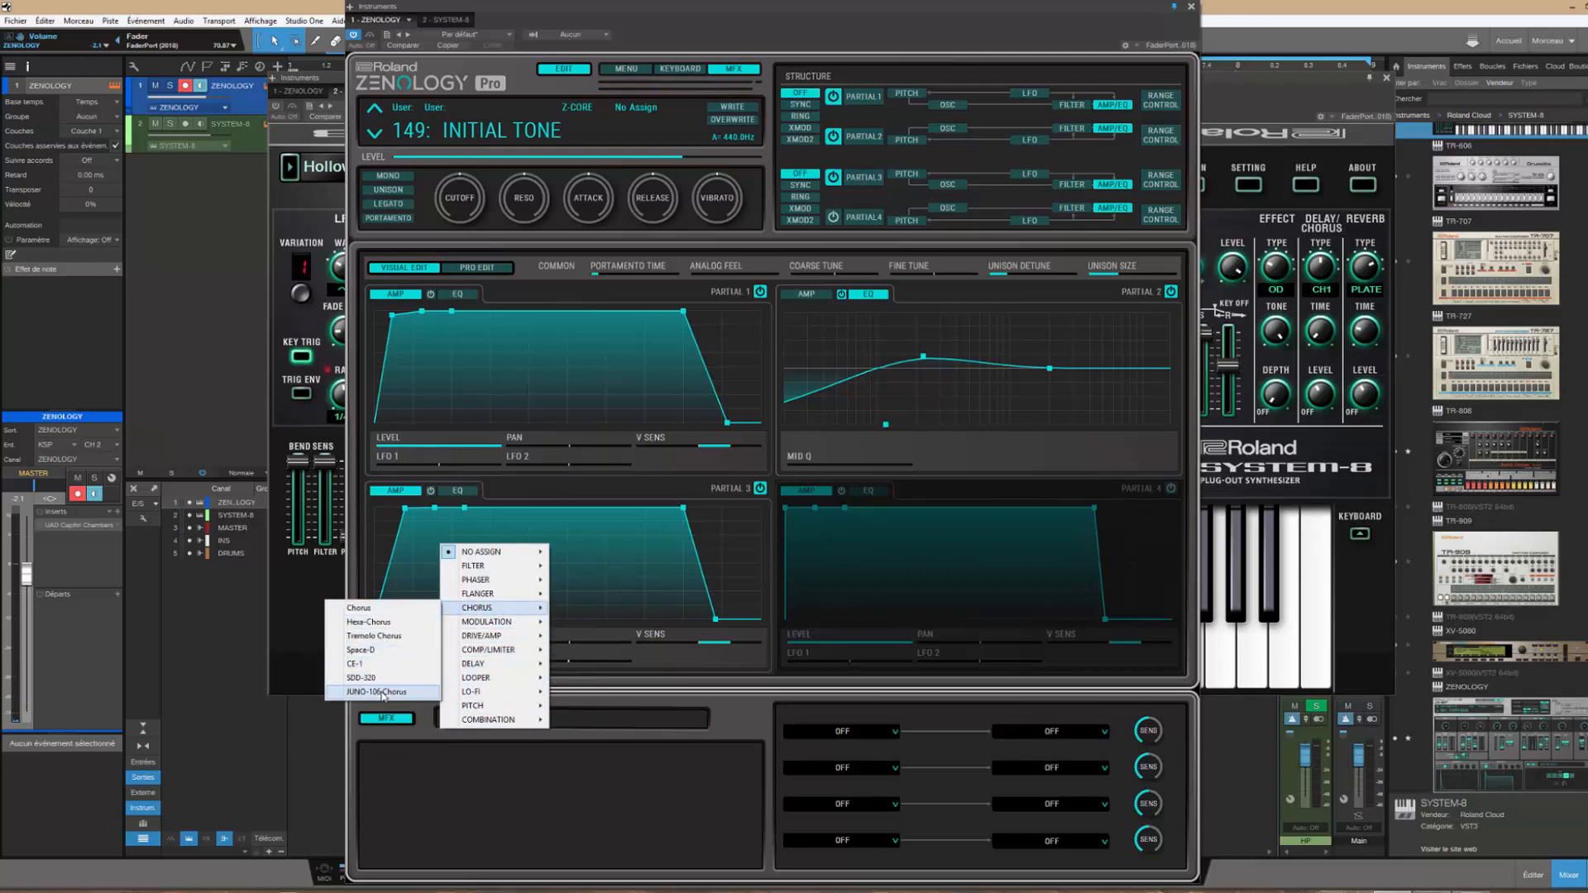
pyautogui.click(383, 696)
pyautogui.click(526, 788)
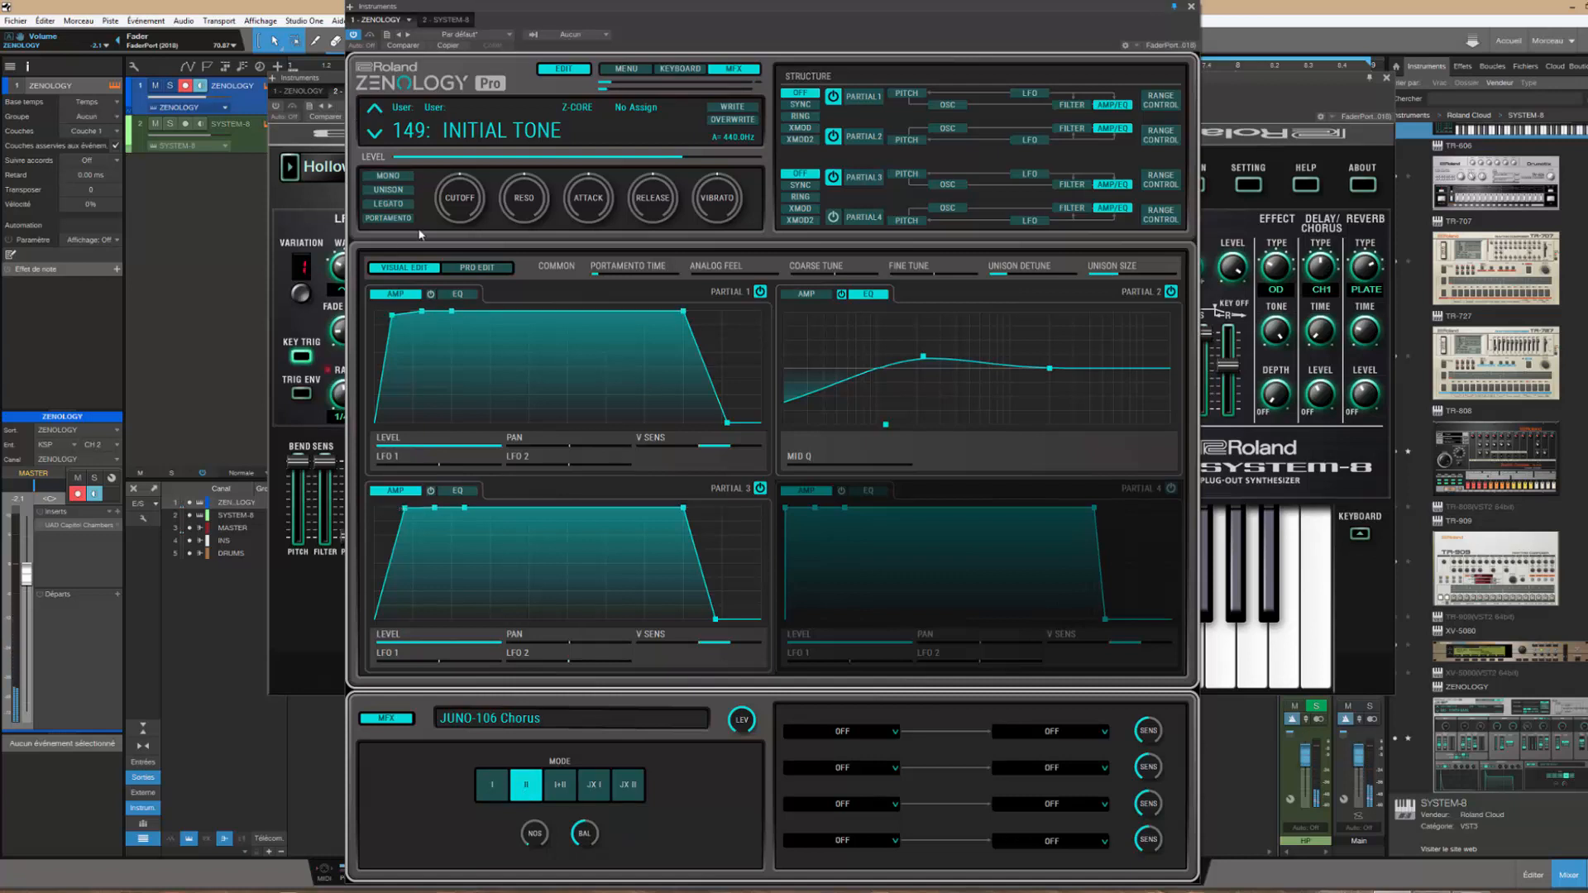
# Move the SYSTEM-8 window aside and reposition the ZENOLOGY window so its whole editor and effects section fit on screen
pyautogui.moveTo(341, 87); pyautogui.dragTo(912, 148)
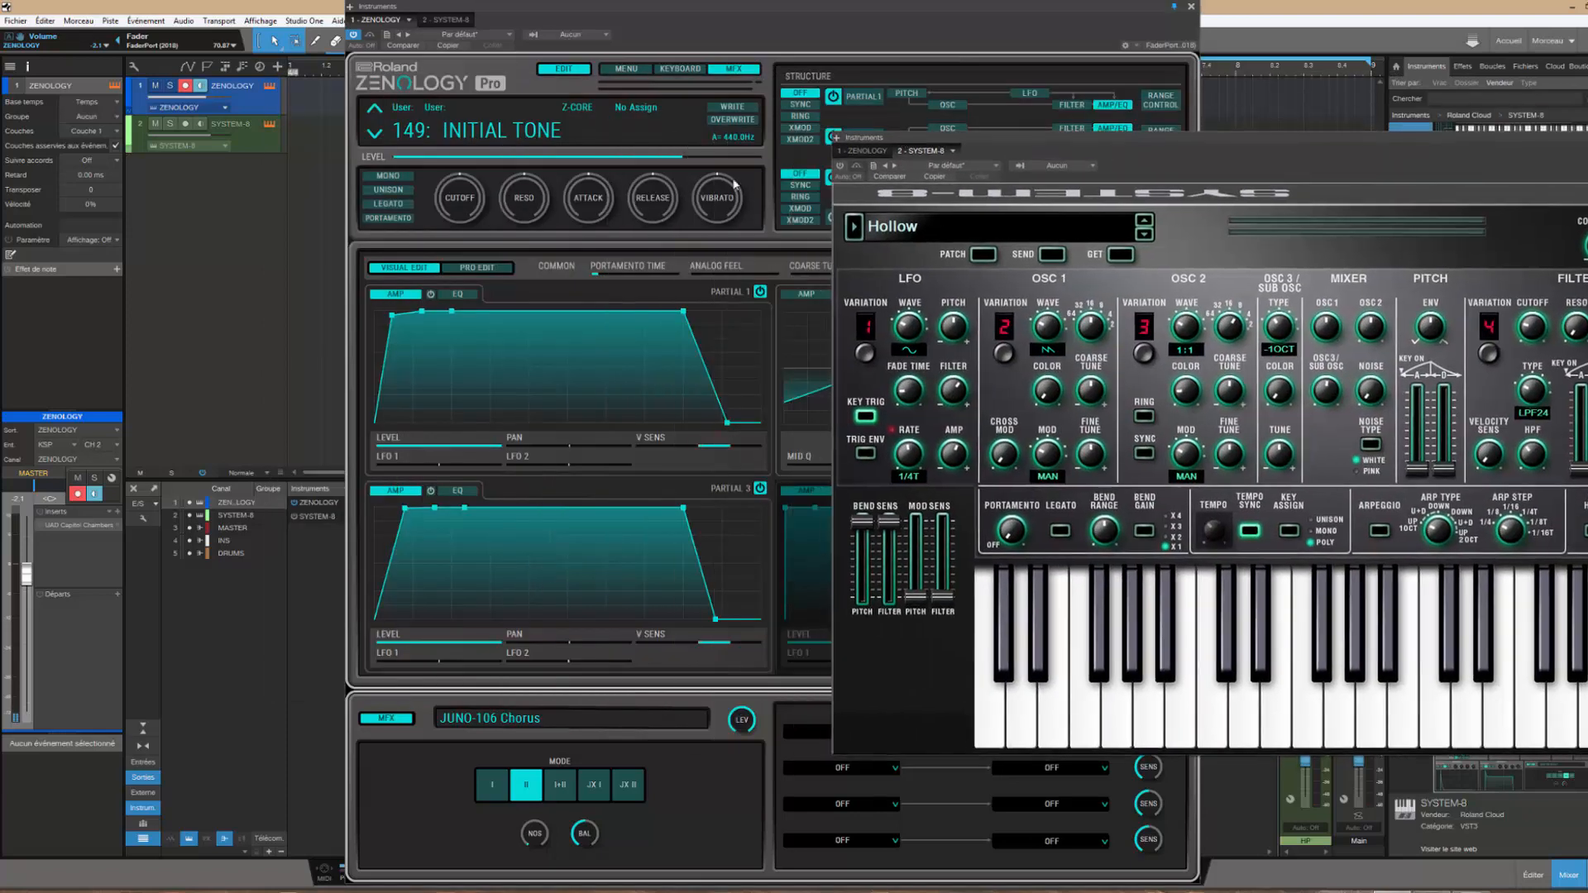
pyautogui.moveTo(552, 16); pyautogui.dragTo(802, 46)
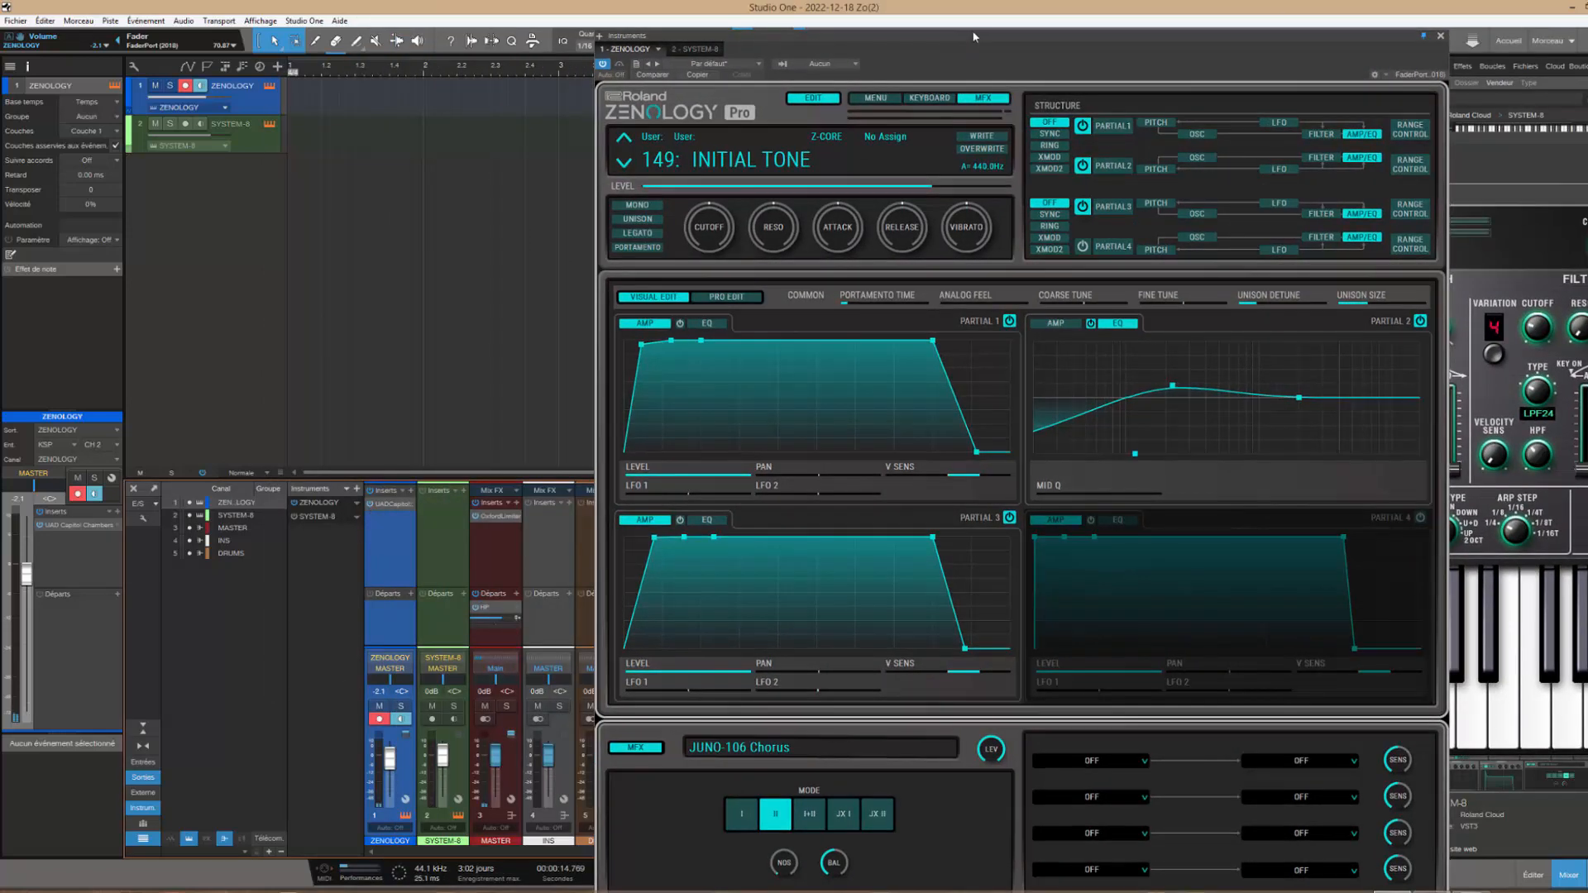
pyautogui.moveTo(969, 33); pyautogui.dragTo(693, 7)
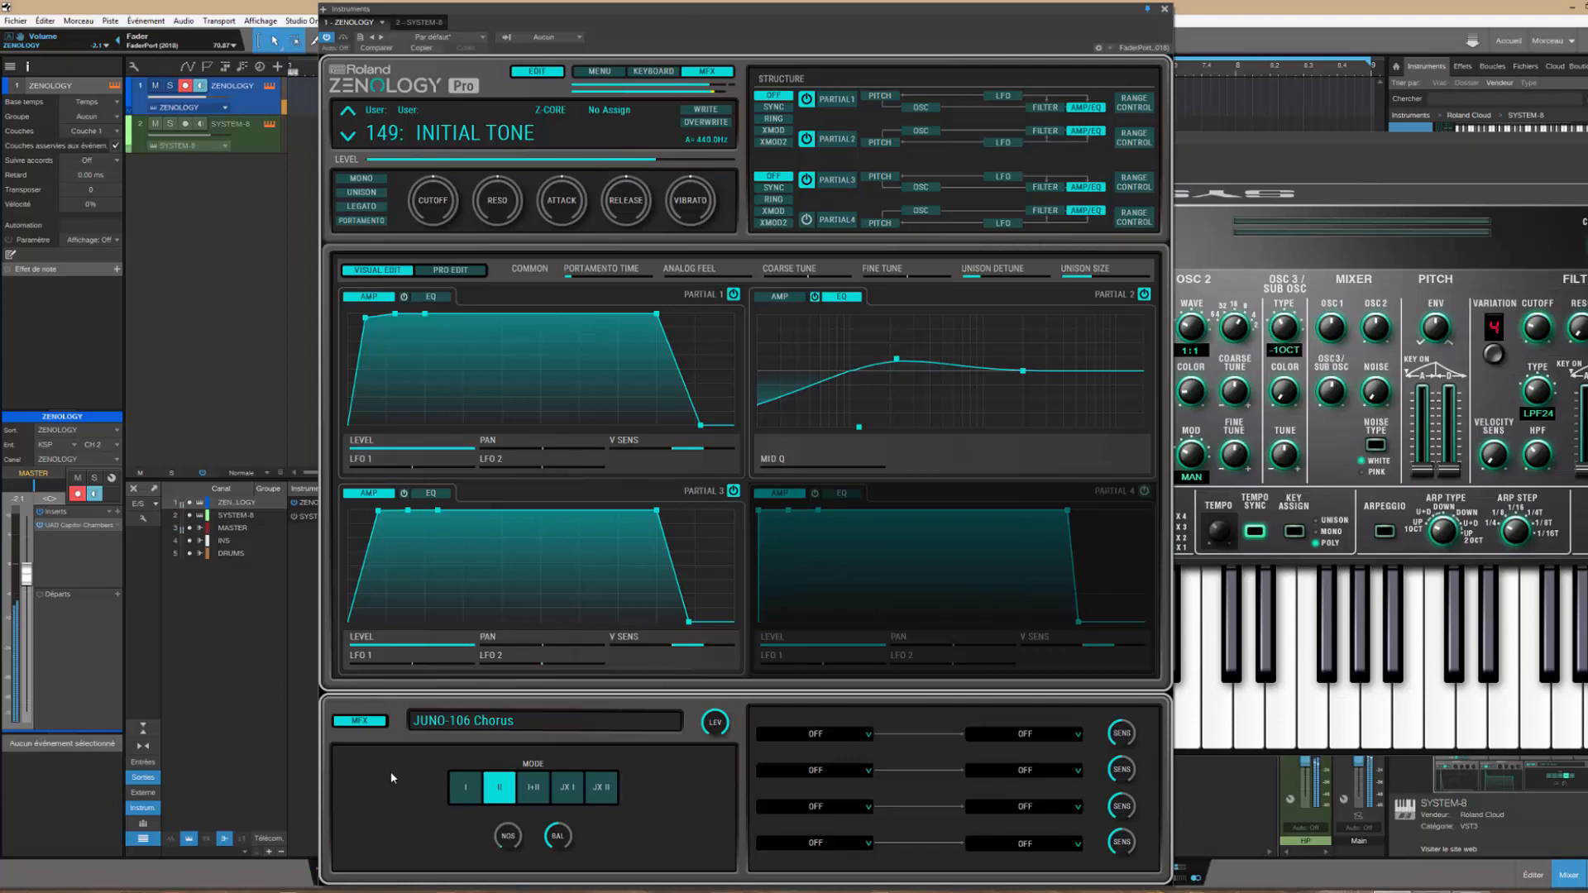
# Replace the JUNO-106 Chorus with the LOFI Compress effect and set its Lo-Fi type to 3
pyautogui.click(488, 727)
pyautogui.moveTo(478, 639)
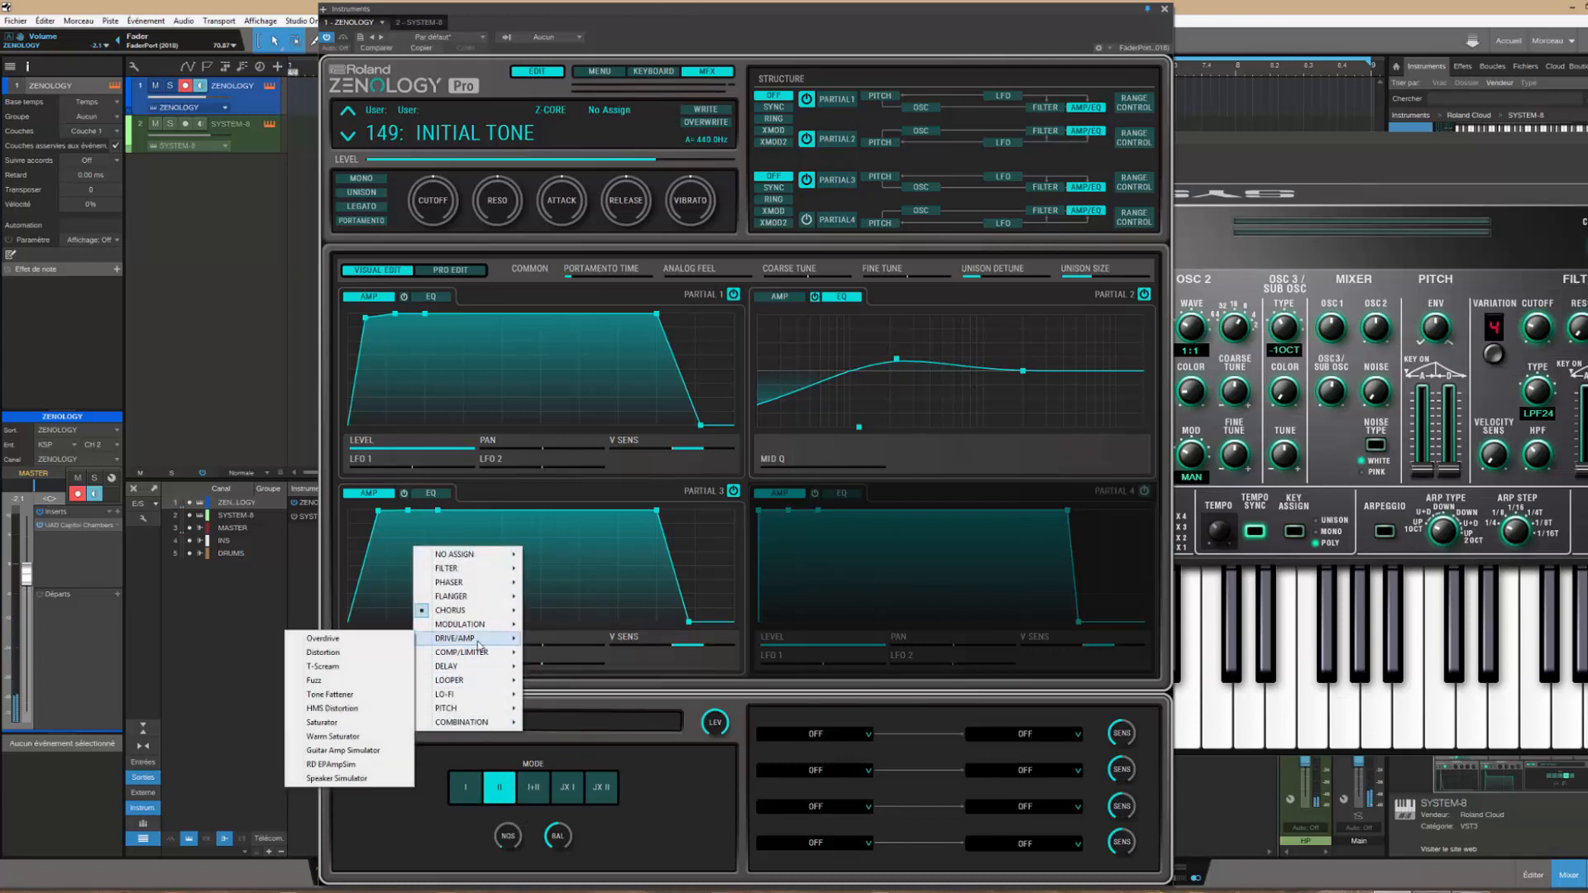
pyautogui.moveTo(459, 699)
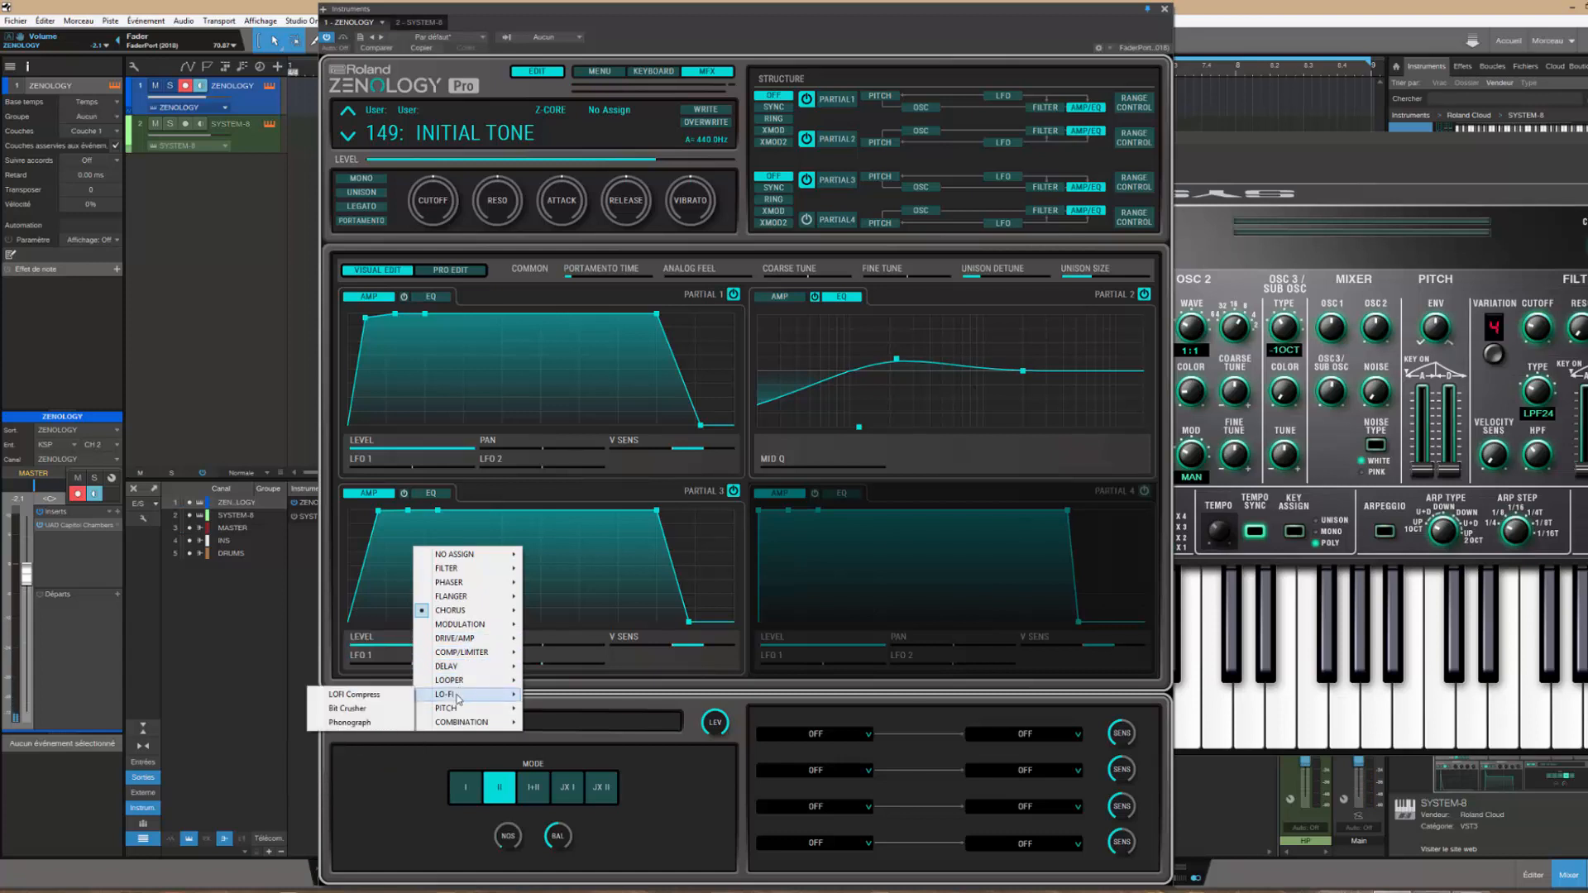
pyautogui.click(364, 695)
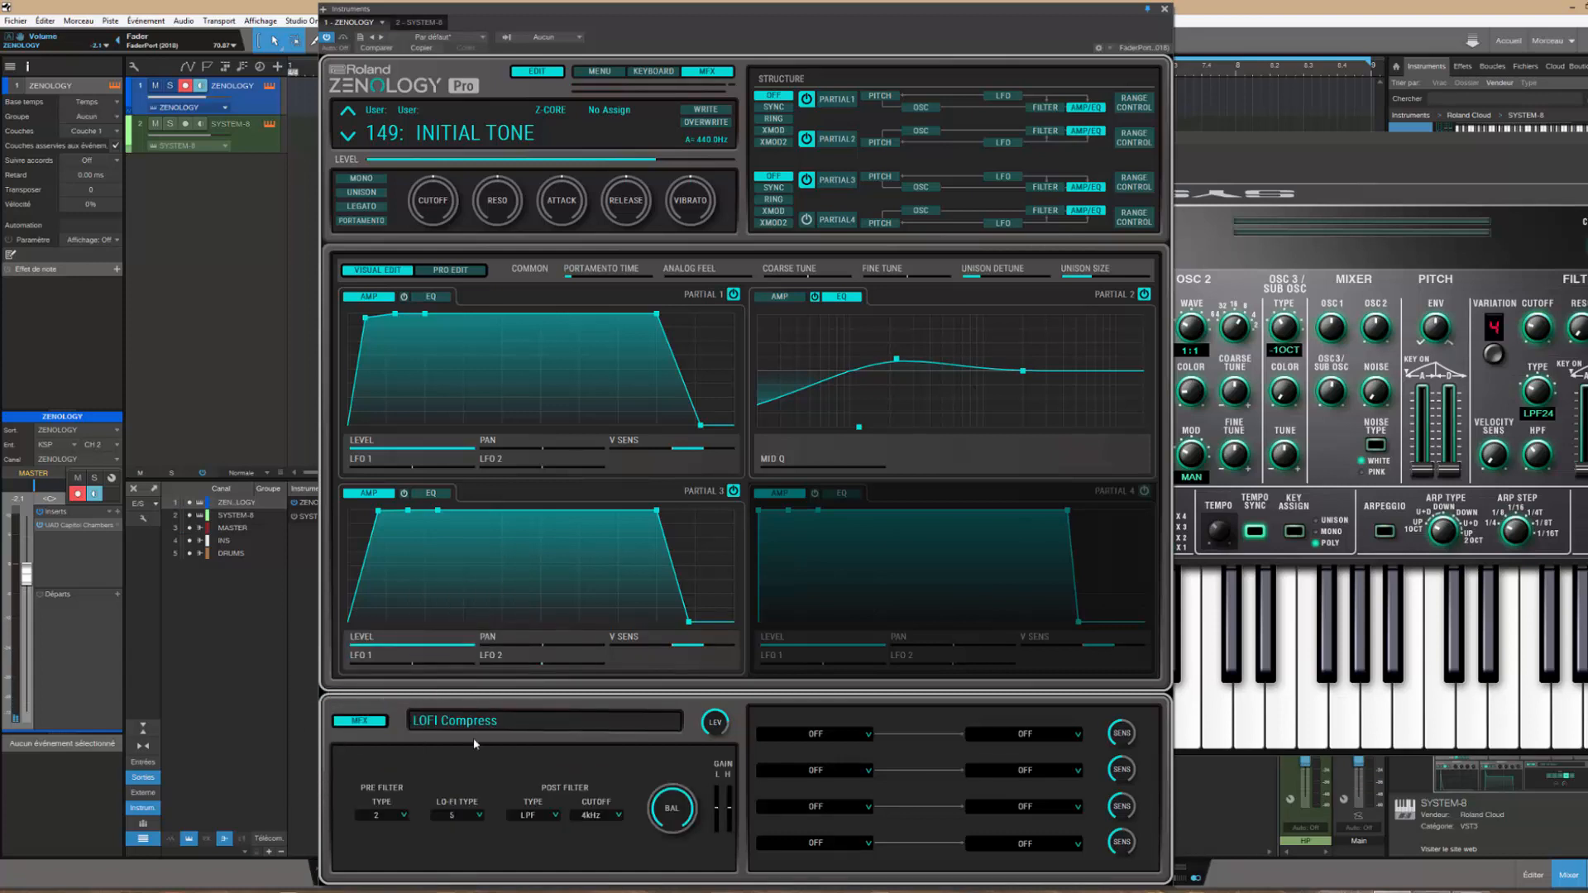
pyautogui.scroll(3, 453, 820)
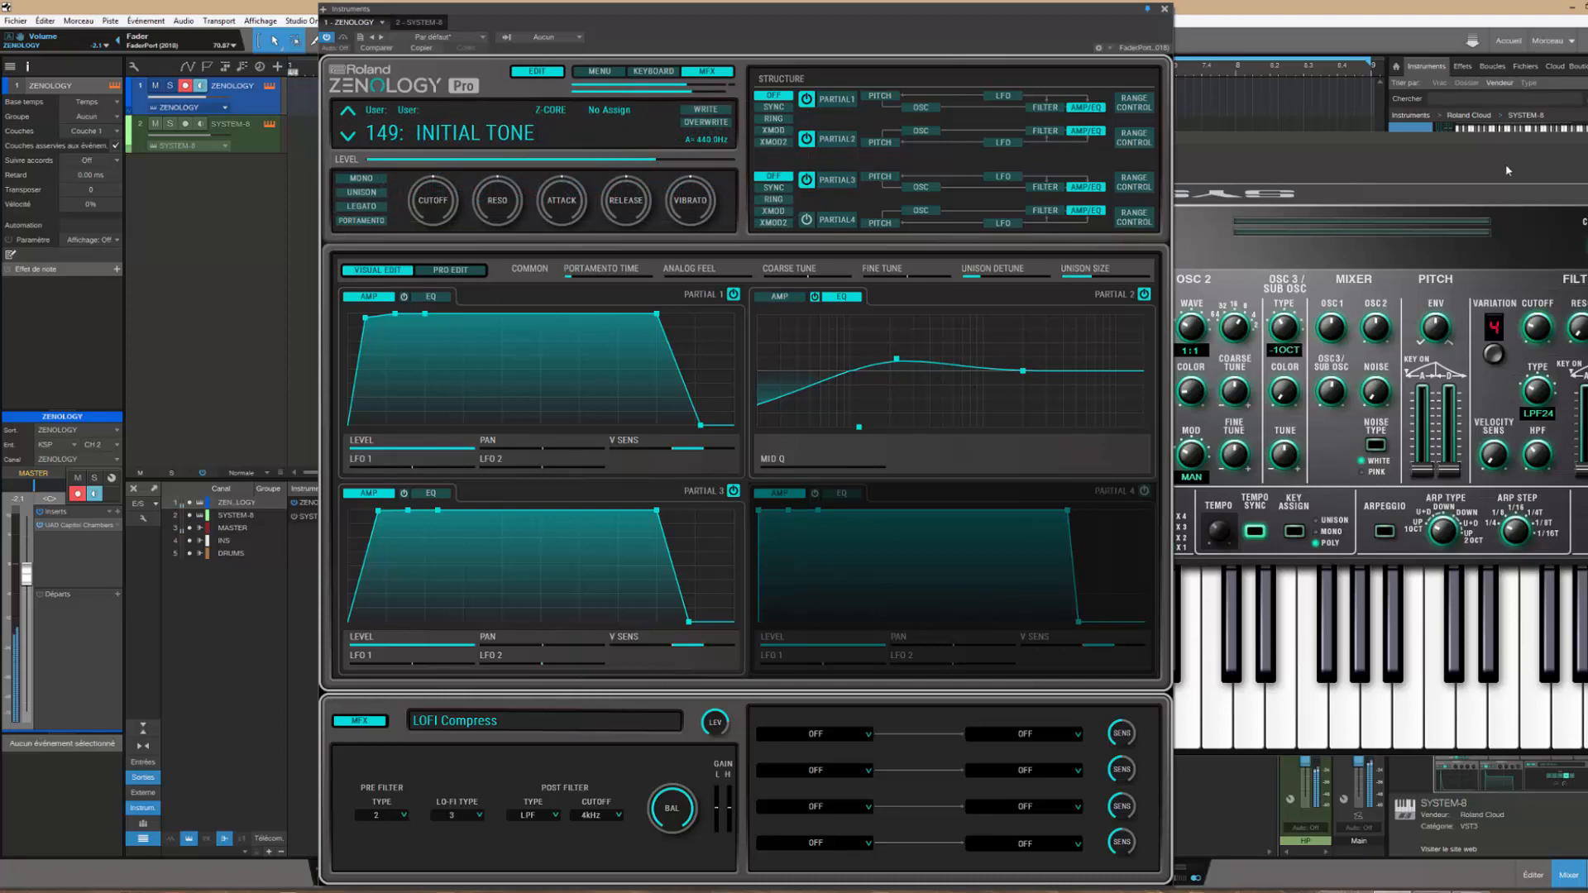
# Close the SYSTEM-8 instrument window and expand the Kilohearts folder in the instrument browser
pyautogui.moveTo(1510, 143); pyautogui.dragTo(823, 215)
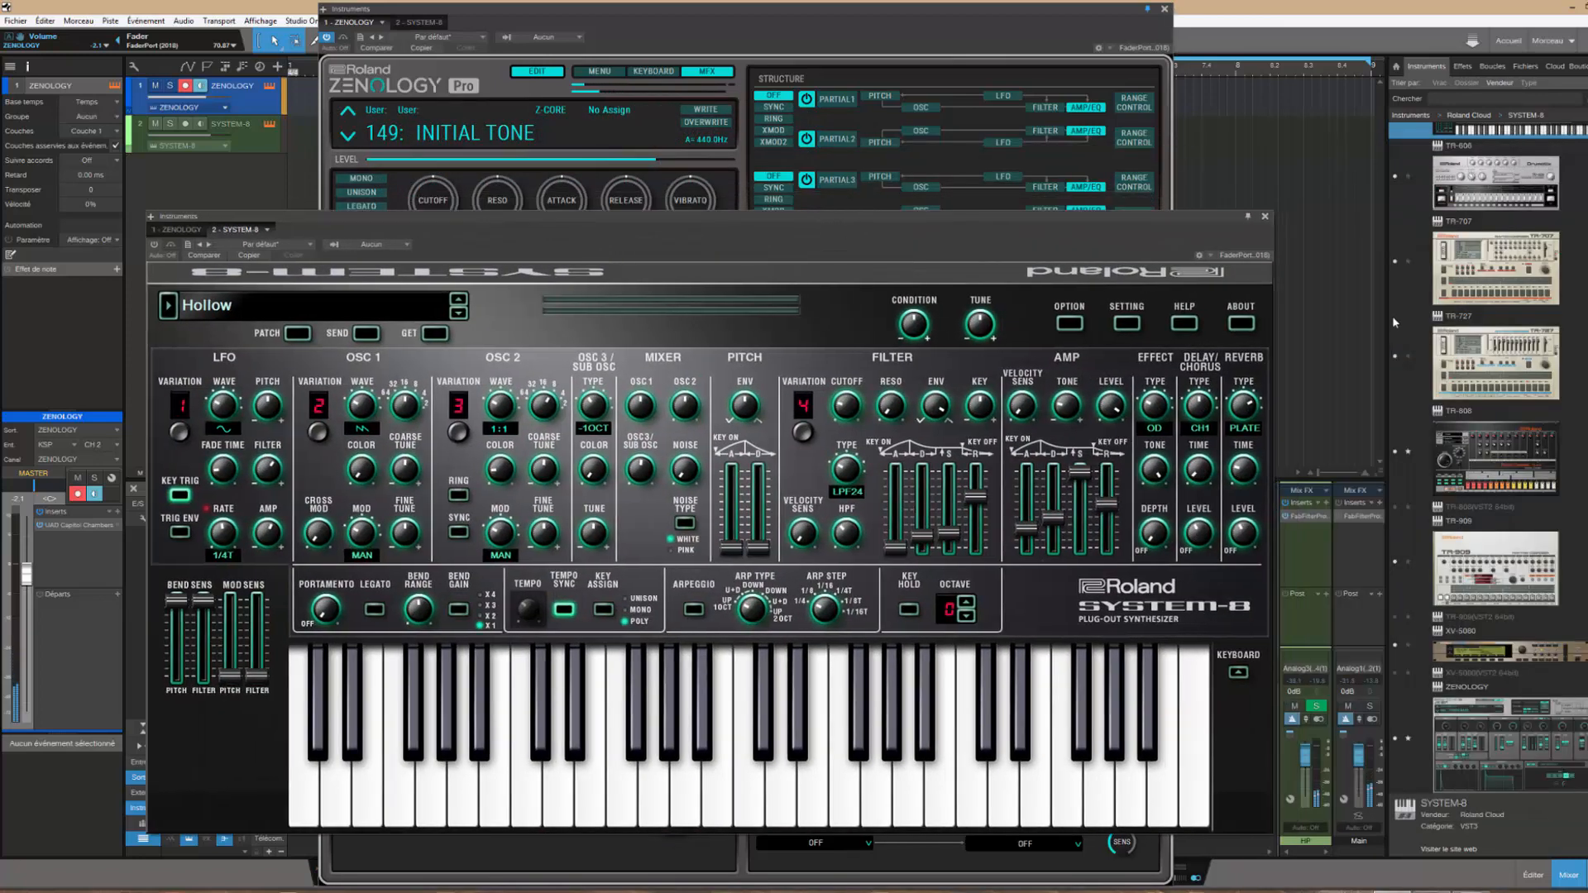
pyautogui.click(1265, 217)
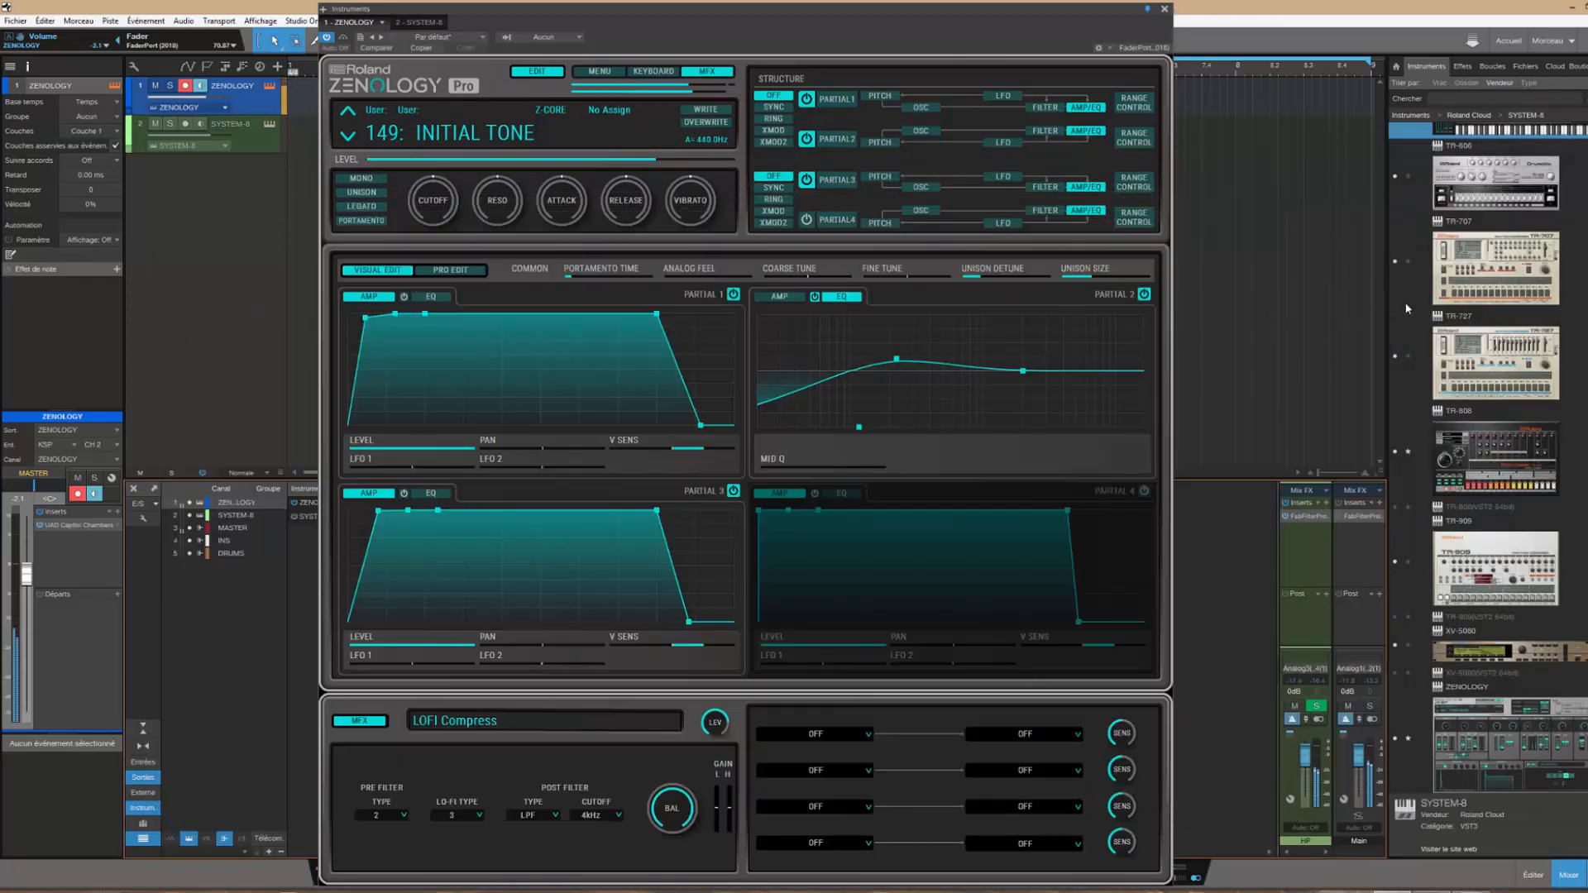
pyautogui.scroll(3, 1554, 315)
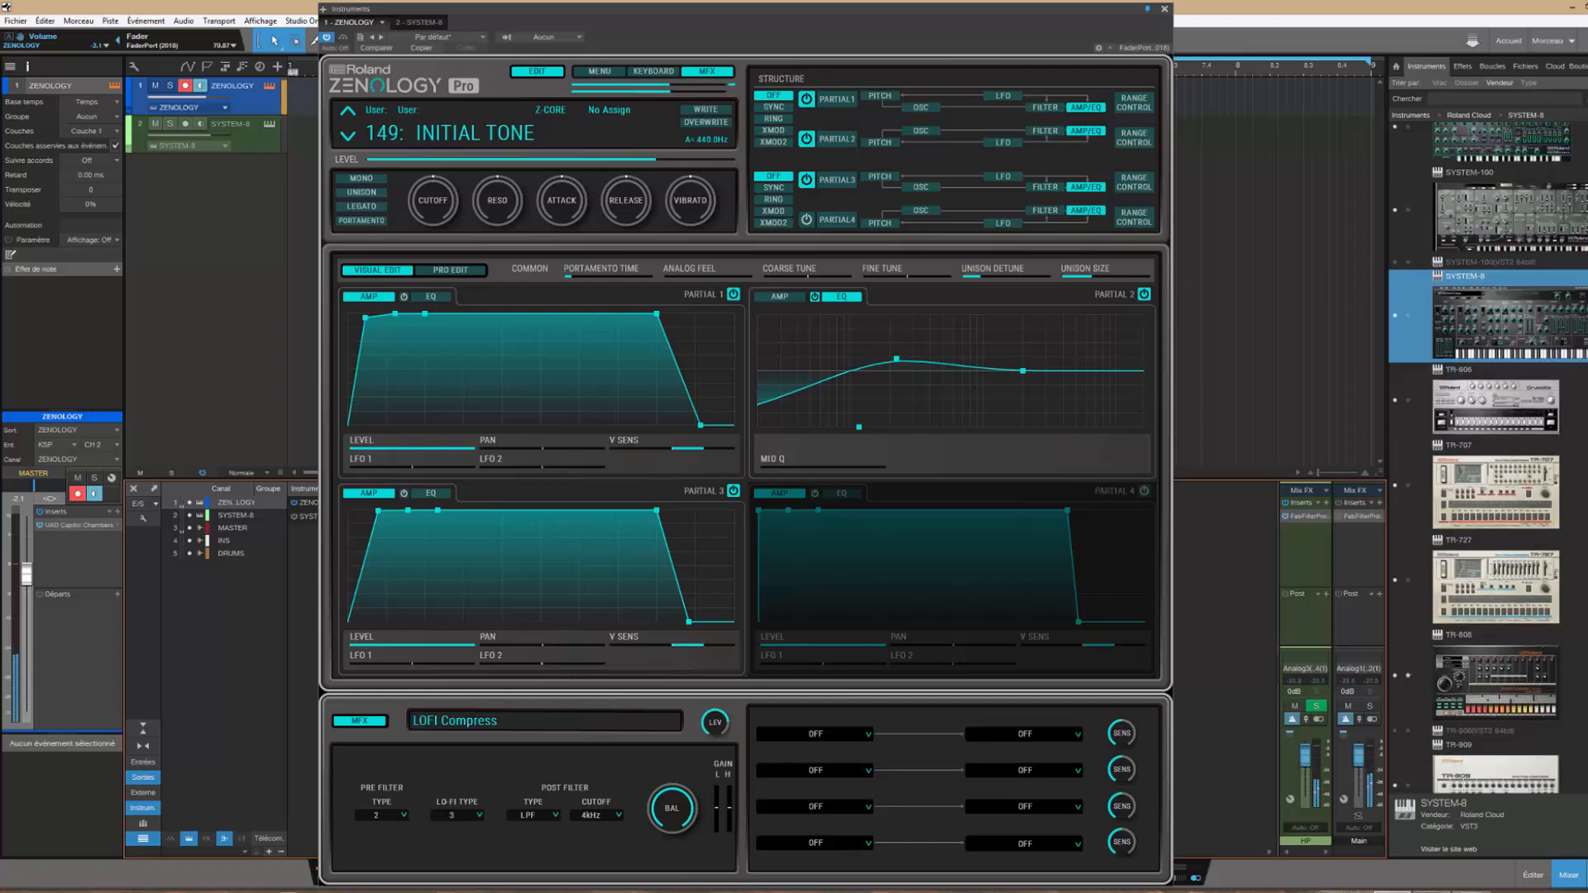
pyautogui.scroll(15, 1488, 463)
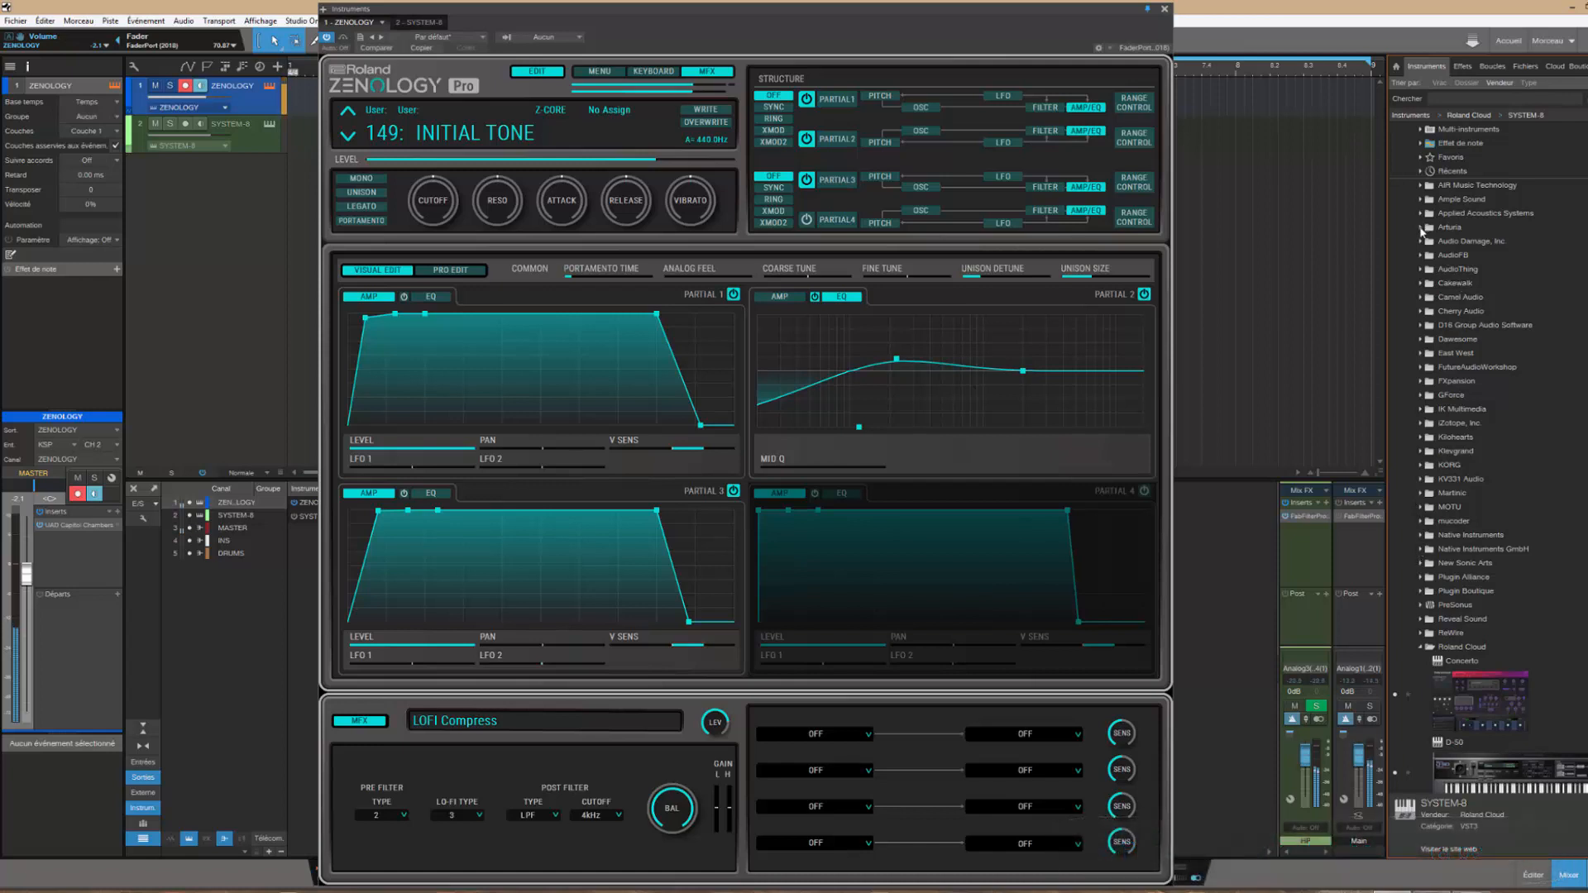
pyautogui.click(1425, 438)
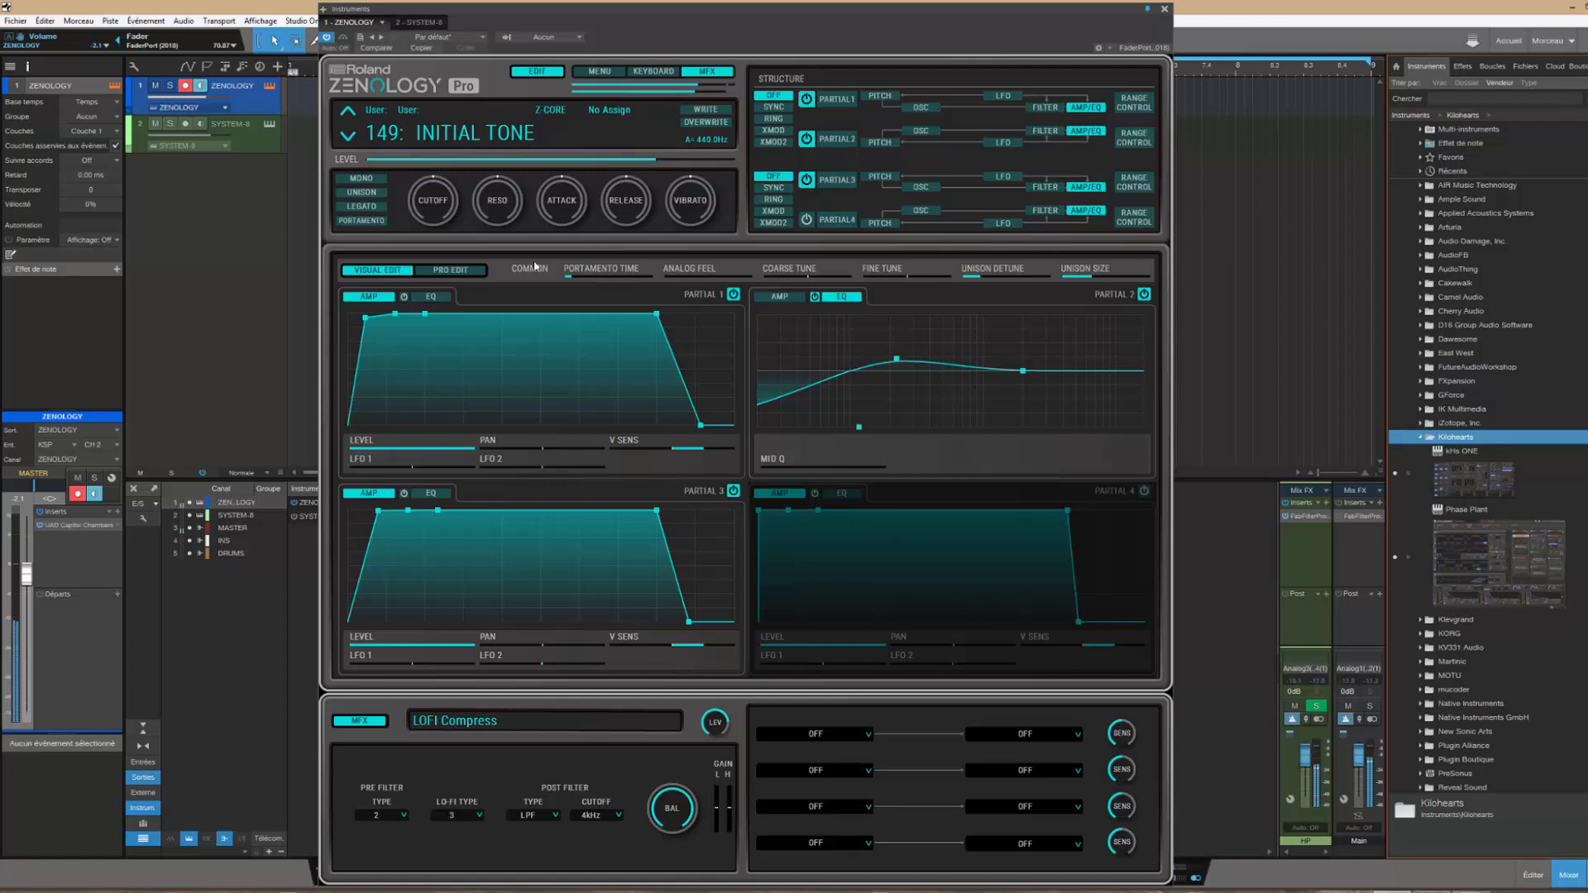
# Assign the tone to the Ensemble Strings category in the common parameters of Pro Edit
pyautogui.moveTo(425, 328)
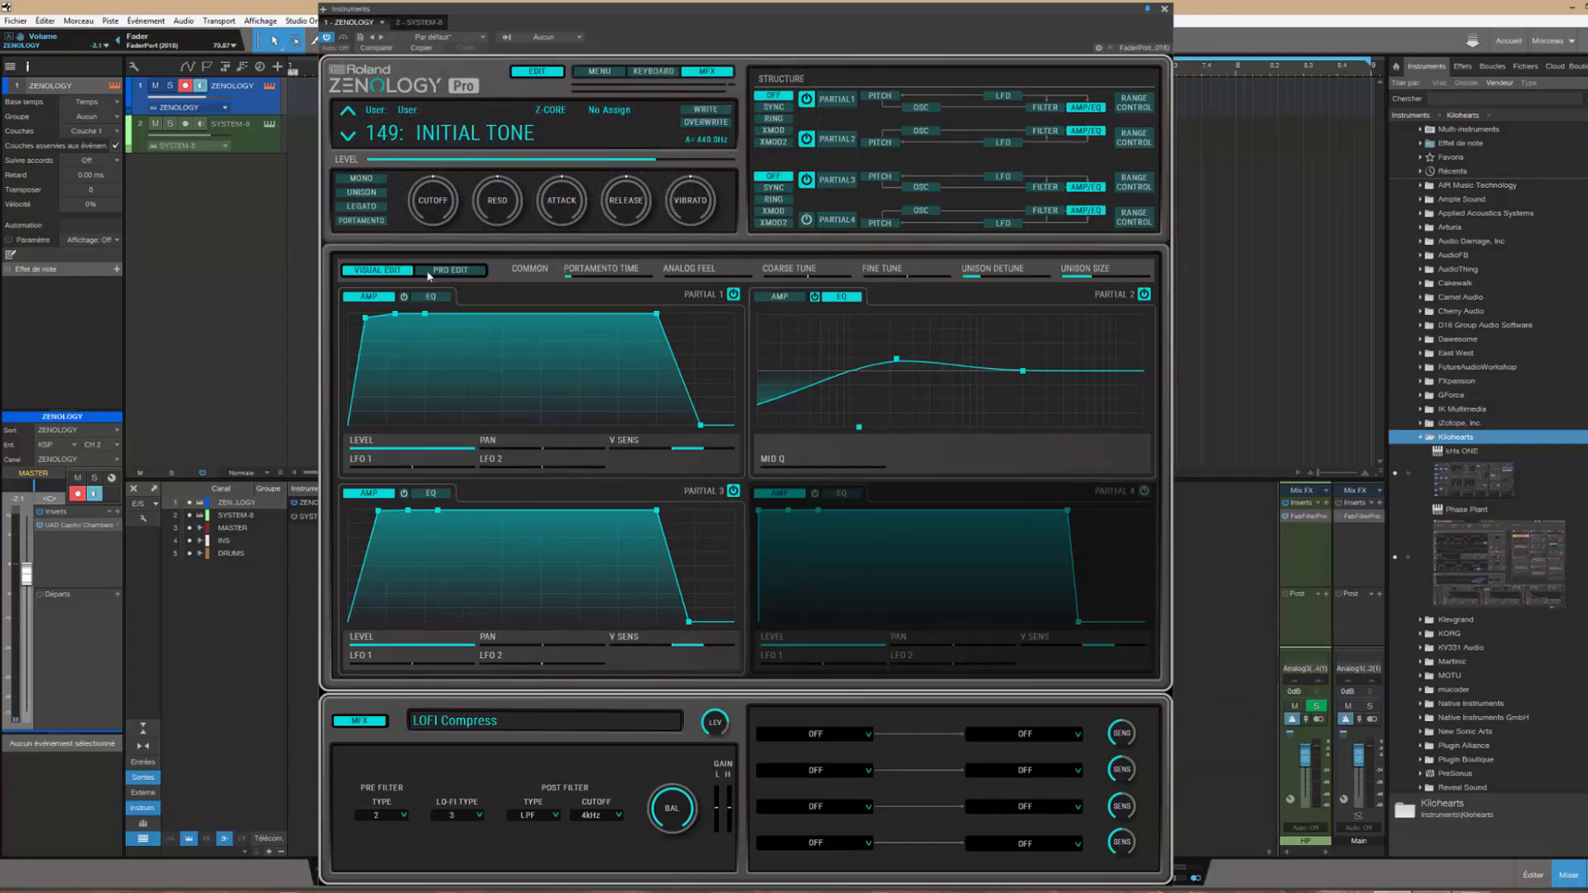
pyautogui.click(430, 272)
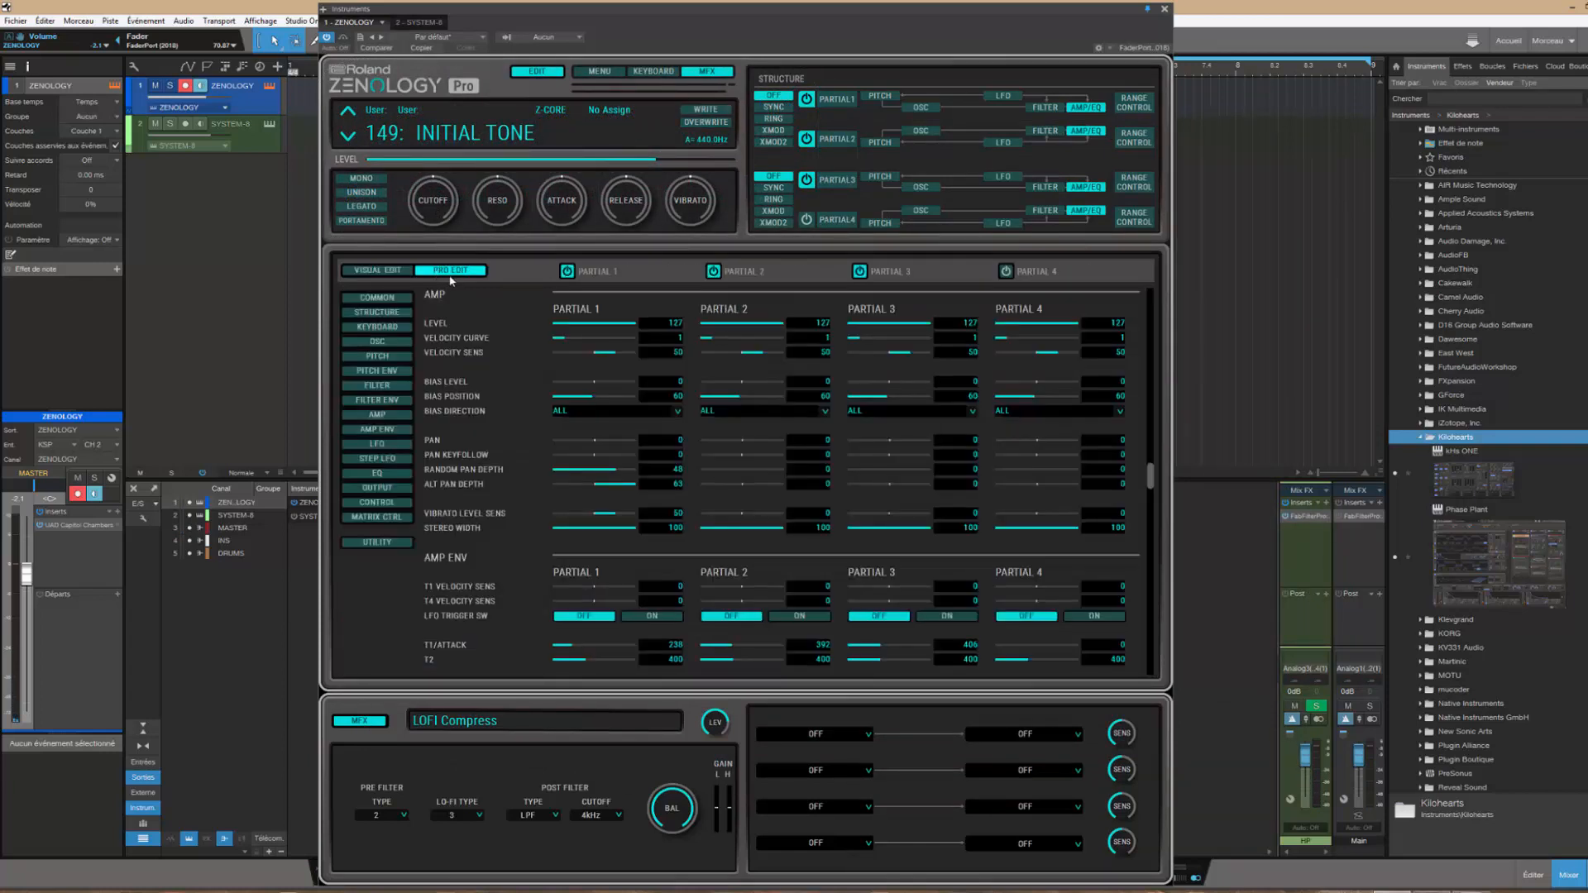
pyautogui.click(387, 302)
pyautogui.click(677, 310)
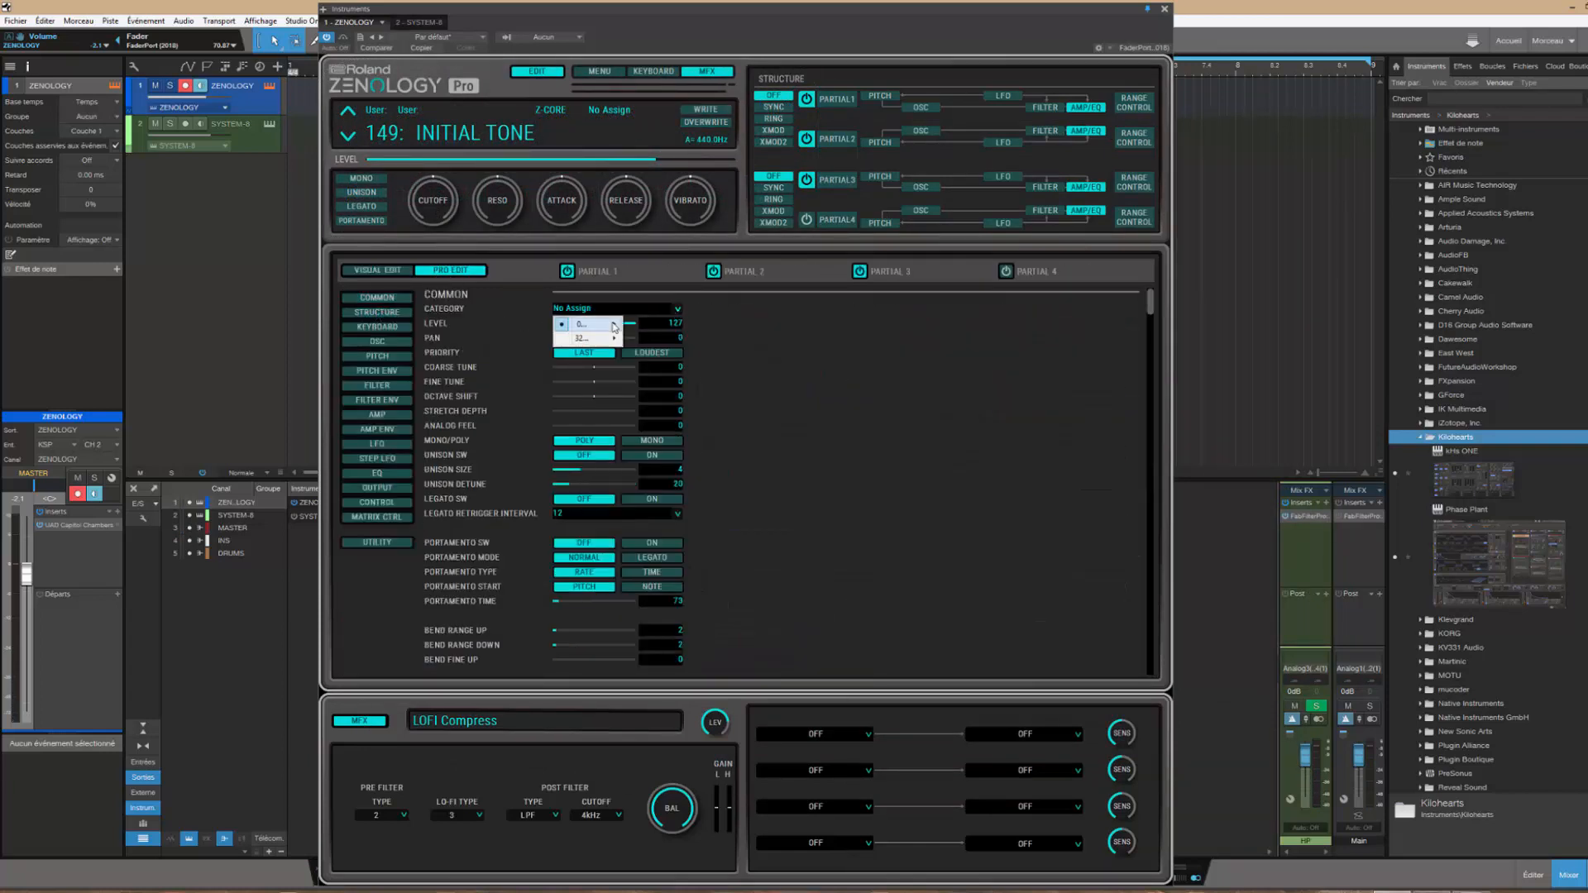
pyautogui.moveTo(614, 326)
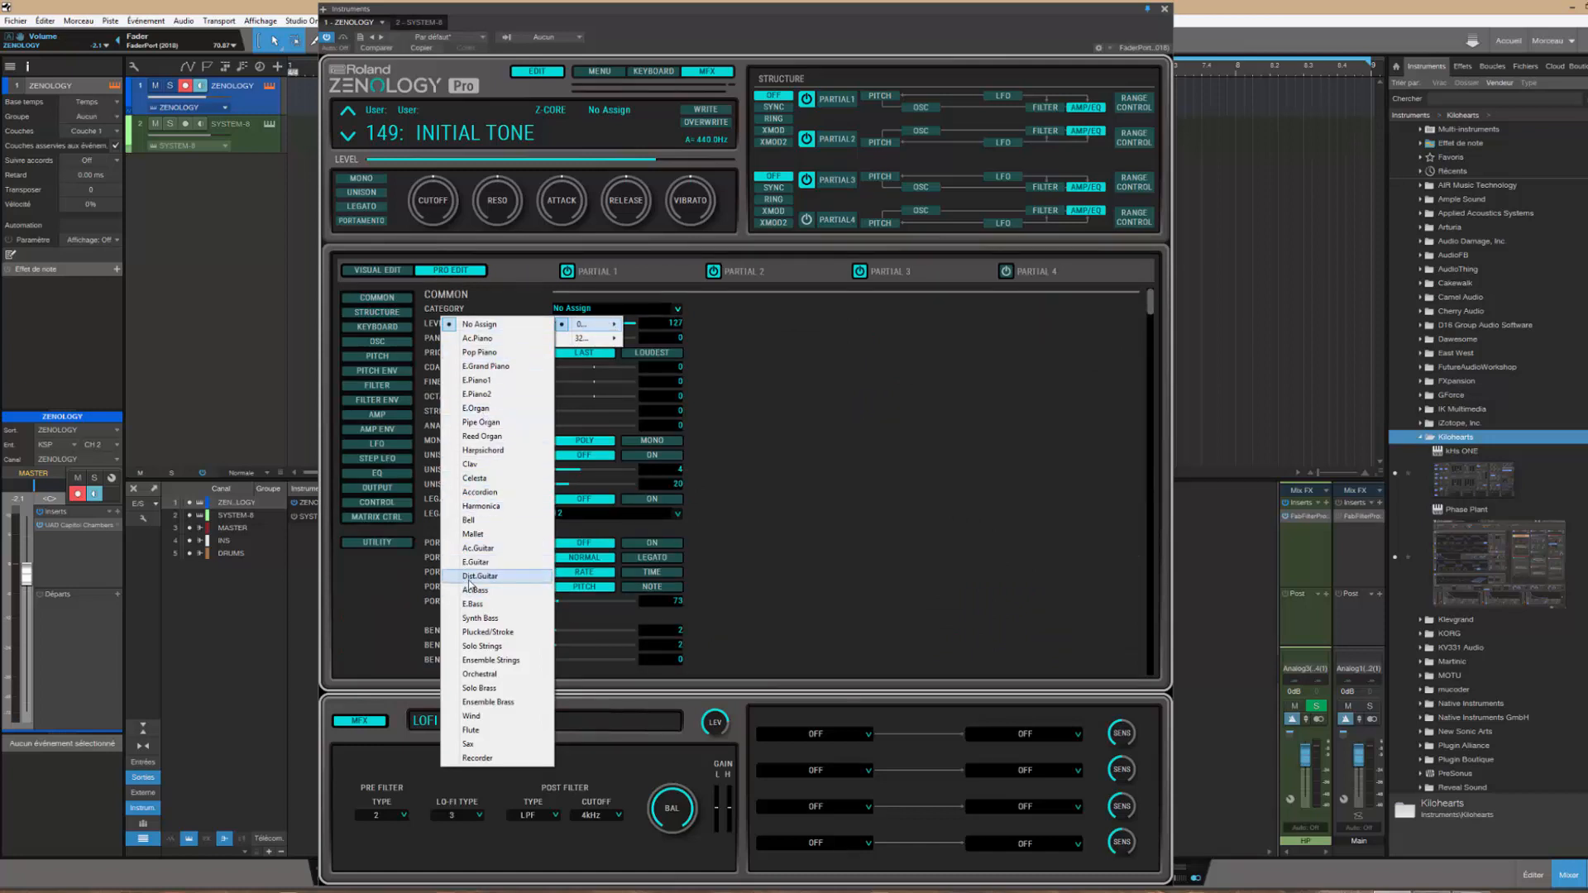
pyautogui.click(488, 660)
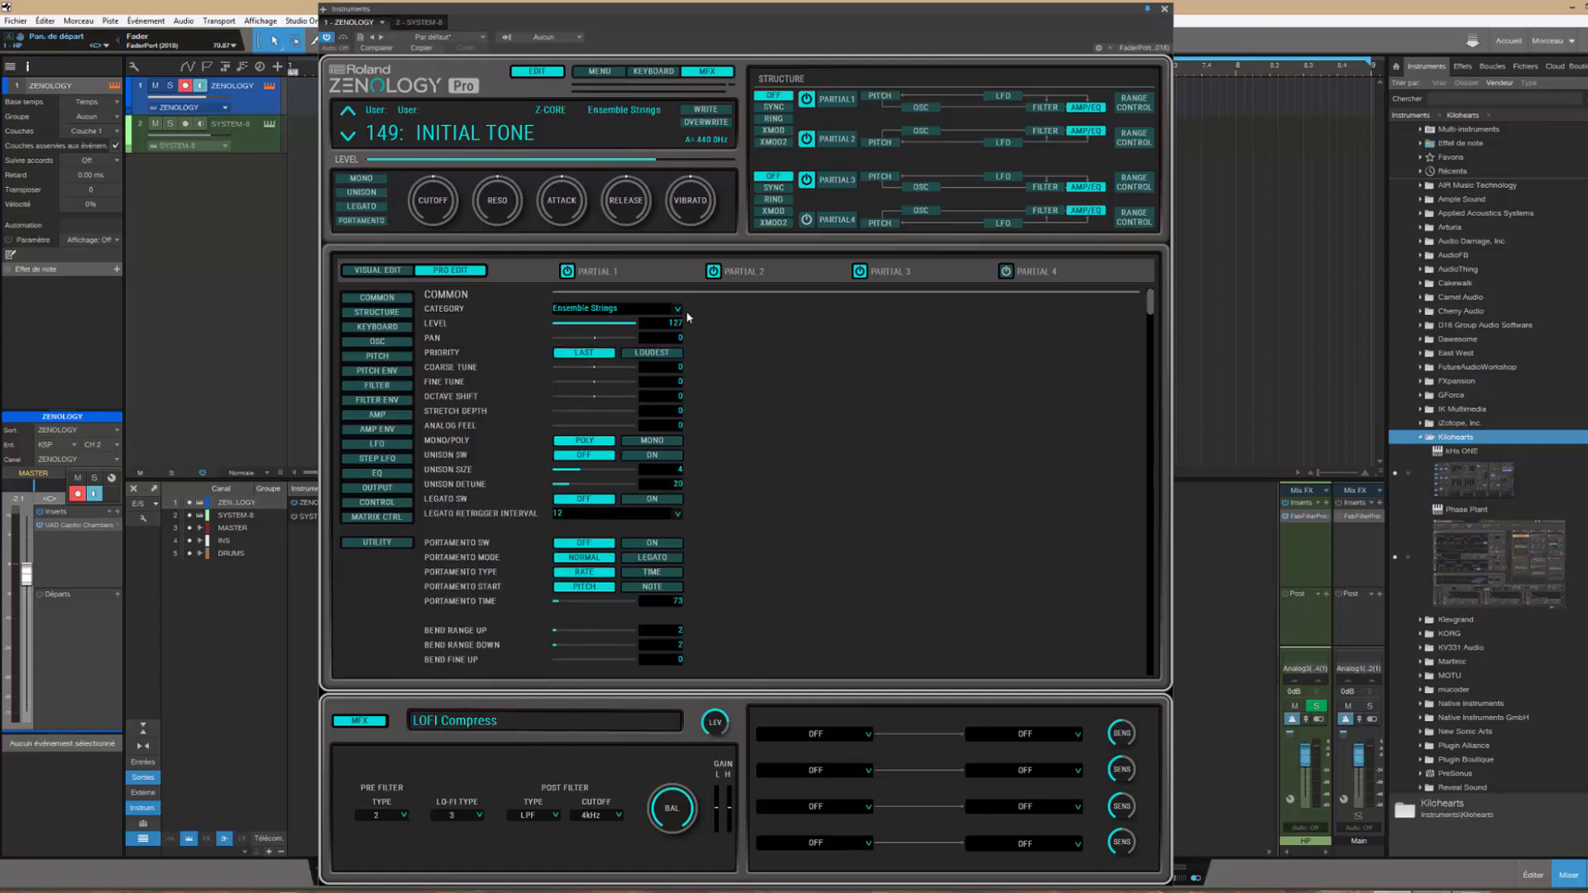
# Write the tone to slot 148 of the User bank under the name TRon Sky and close the tone manager
pyautogui.click(706, 110)
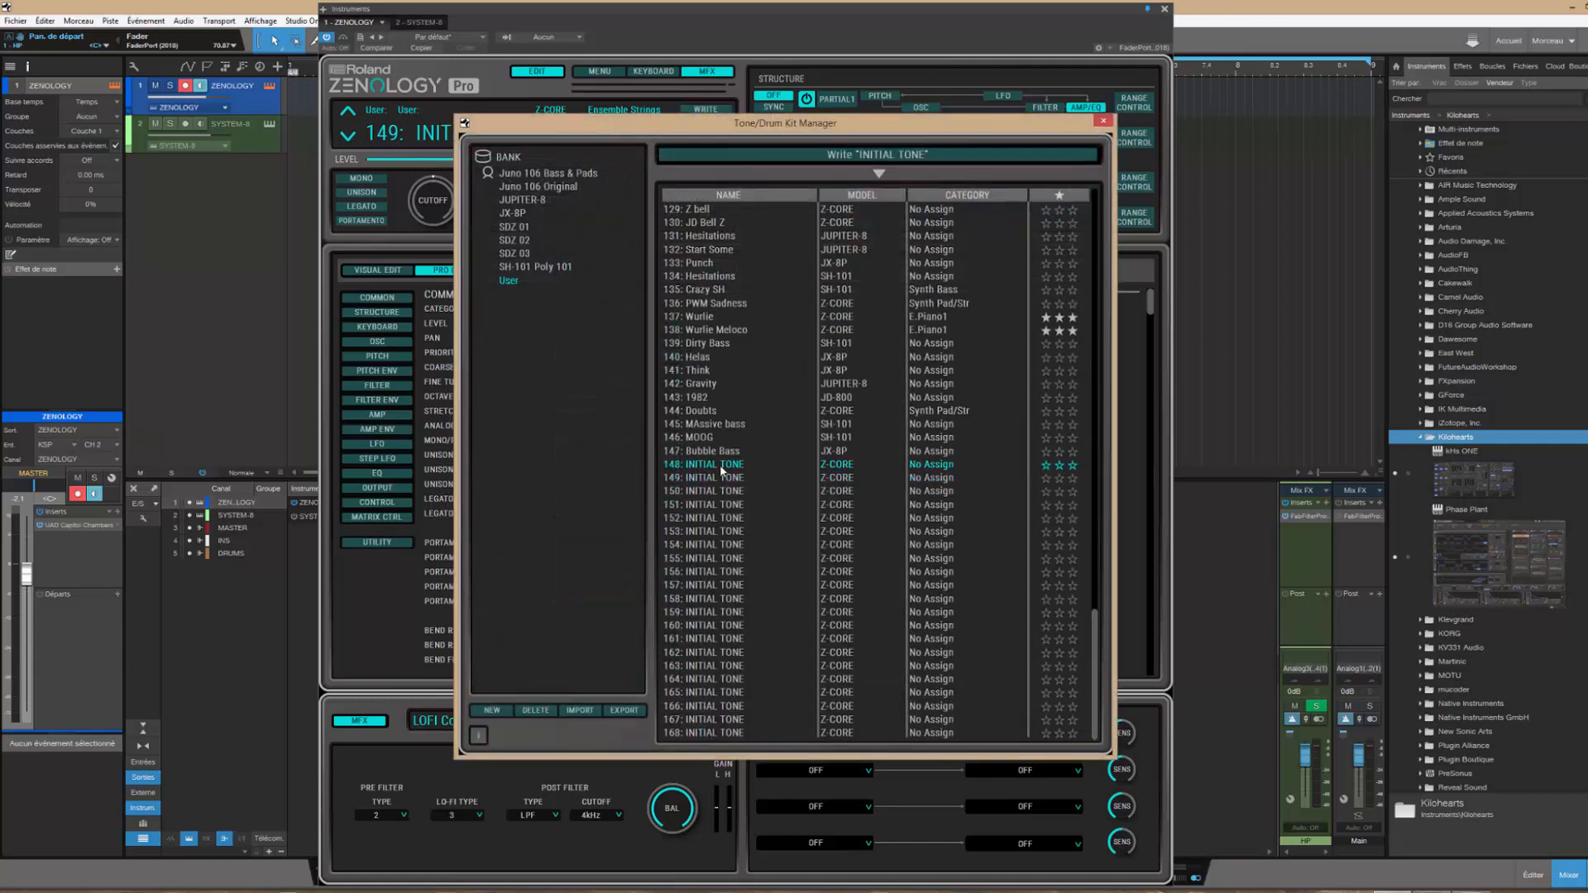
pyautogui.click(886, 155)
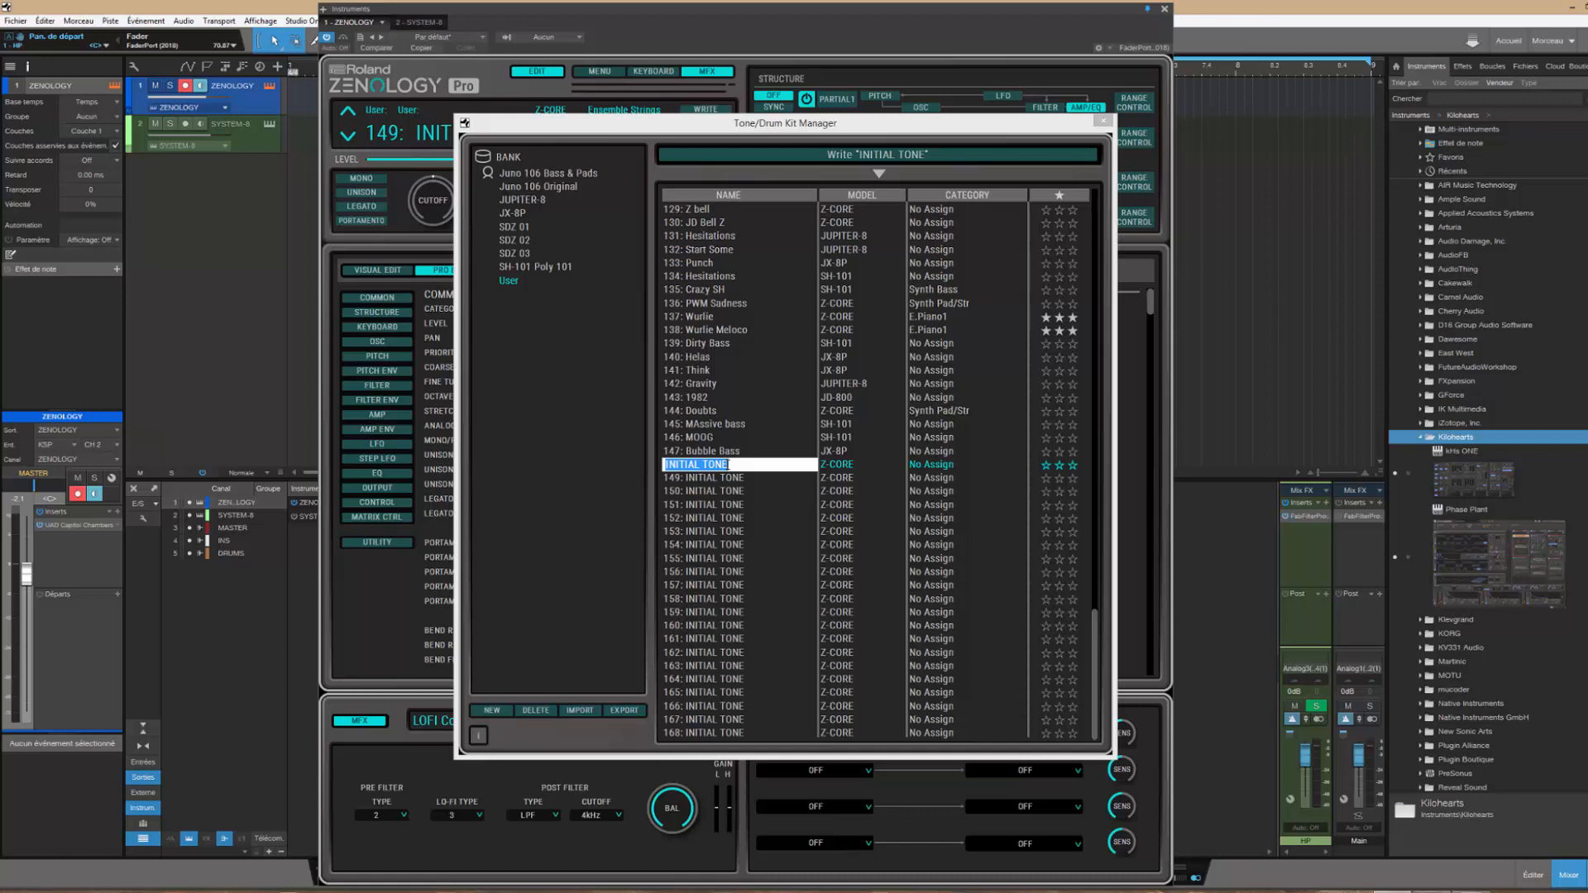
pyautogui.write('TRon Sky')
pyautogui.press('Return')
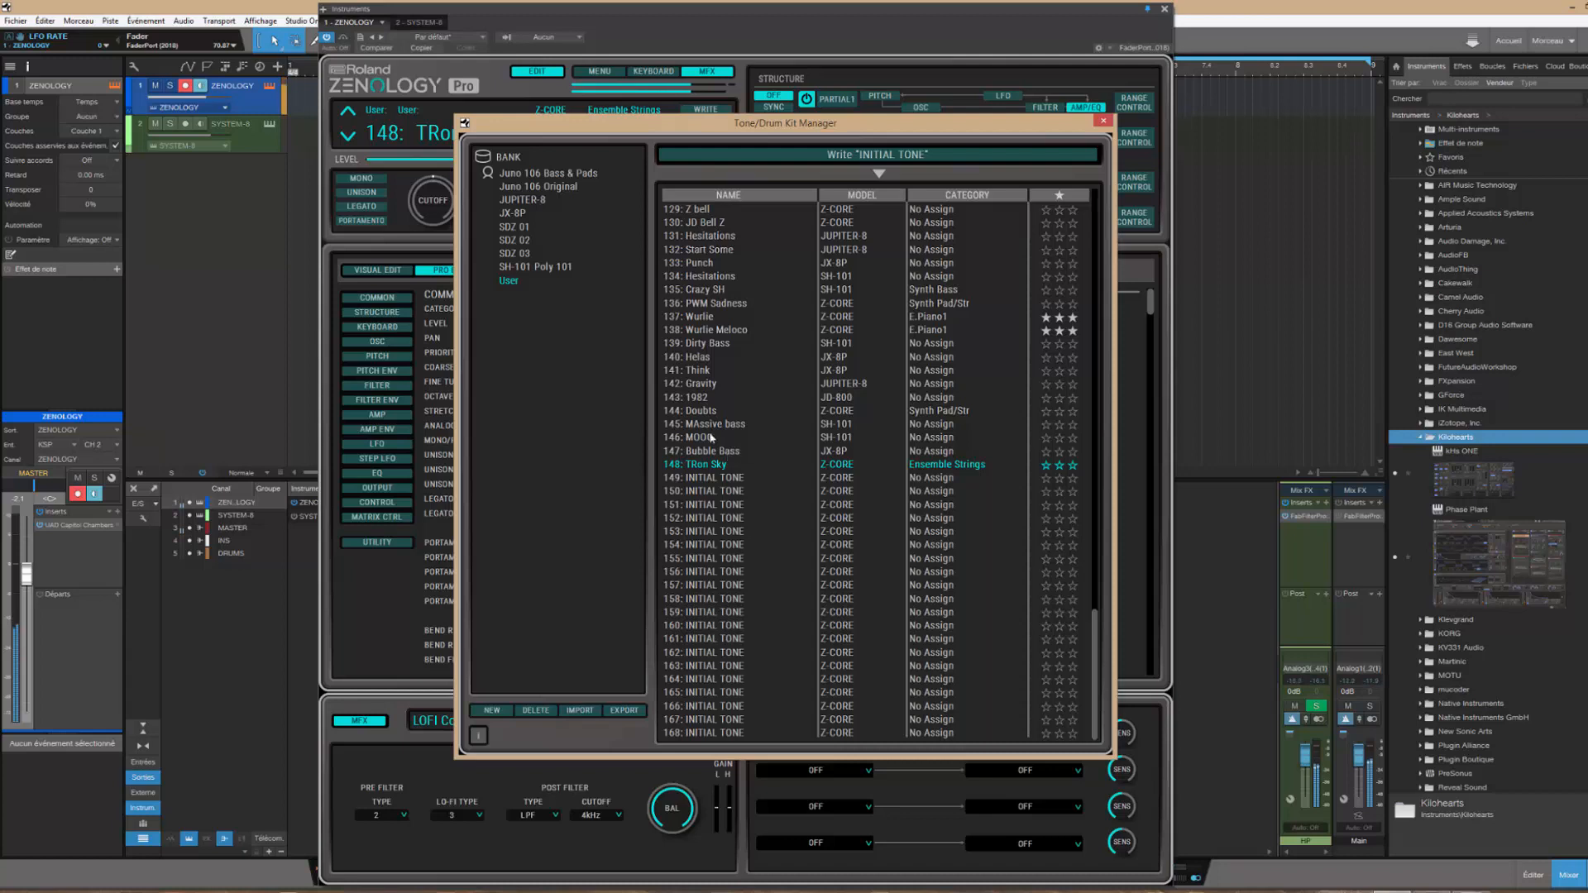
pyautogui.click(1103, 120)
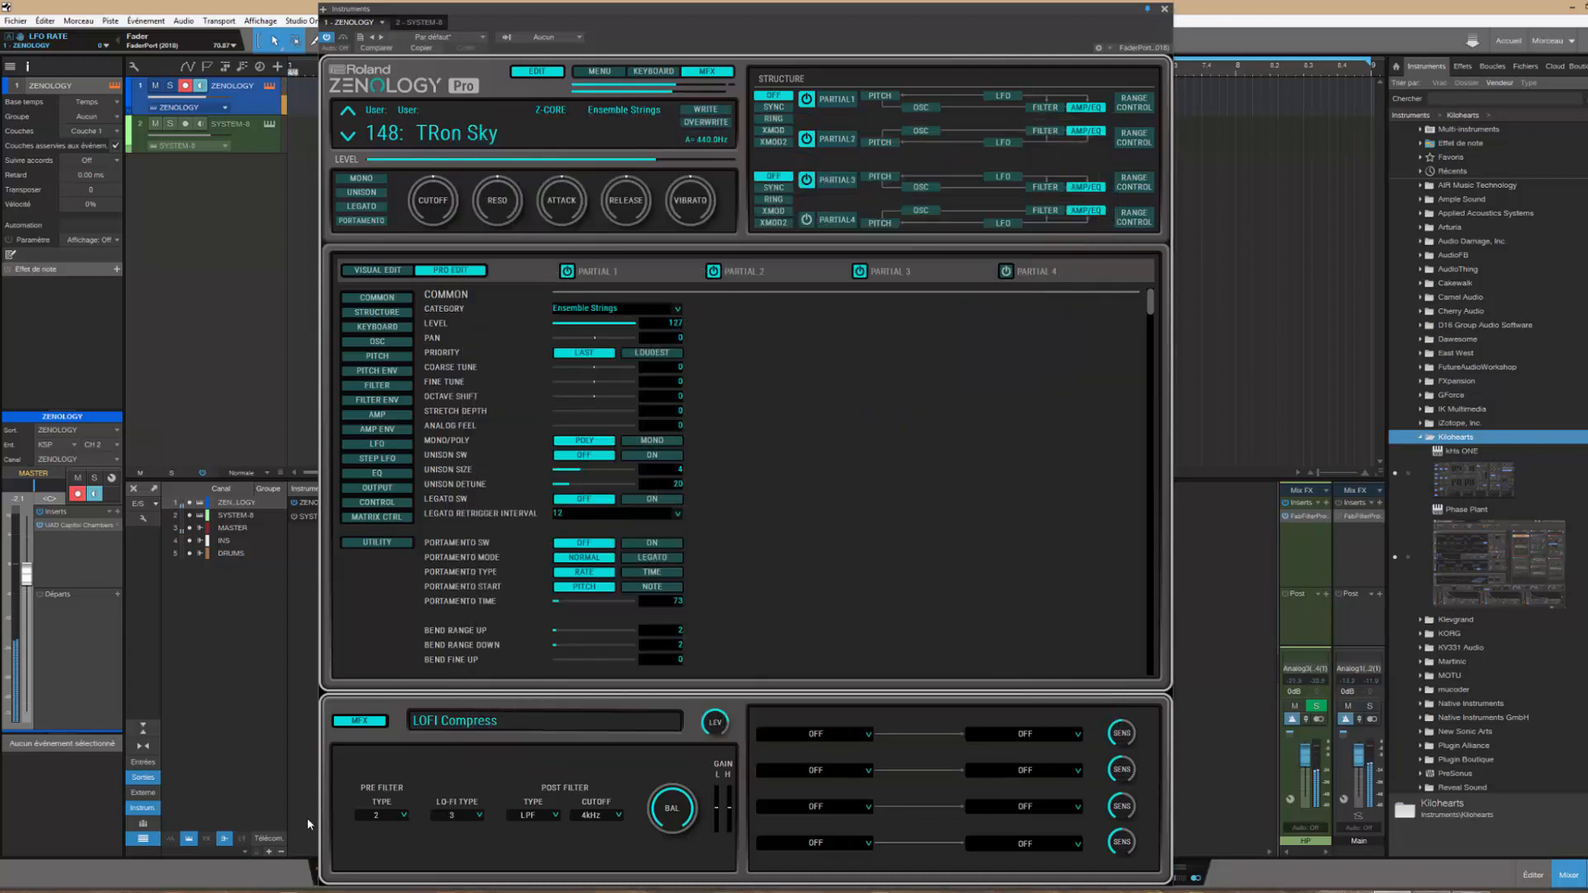
# Replace the LOFI Compress effect with Tremolo Chorus and show Partial 1's full overview in Visual Edit
pyautogui.click(438, 723)
pyautogui.moveTo(438, 729)
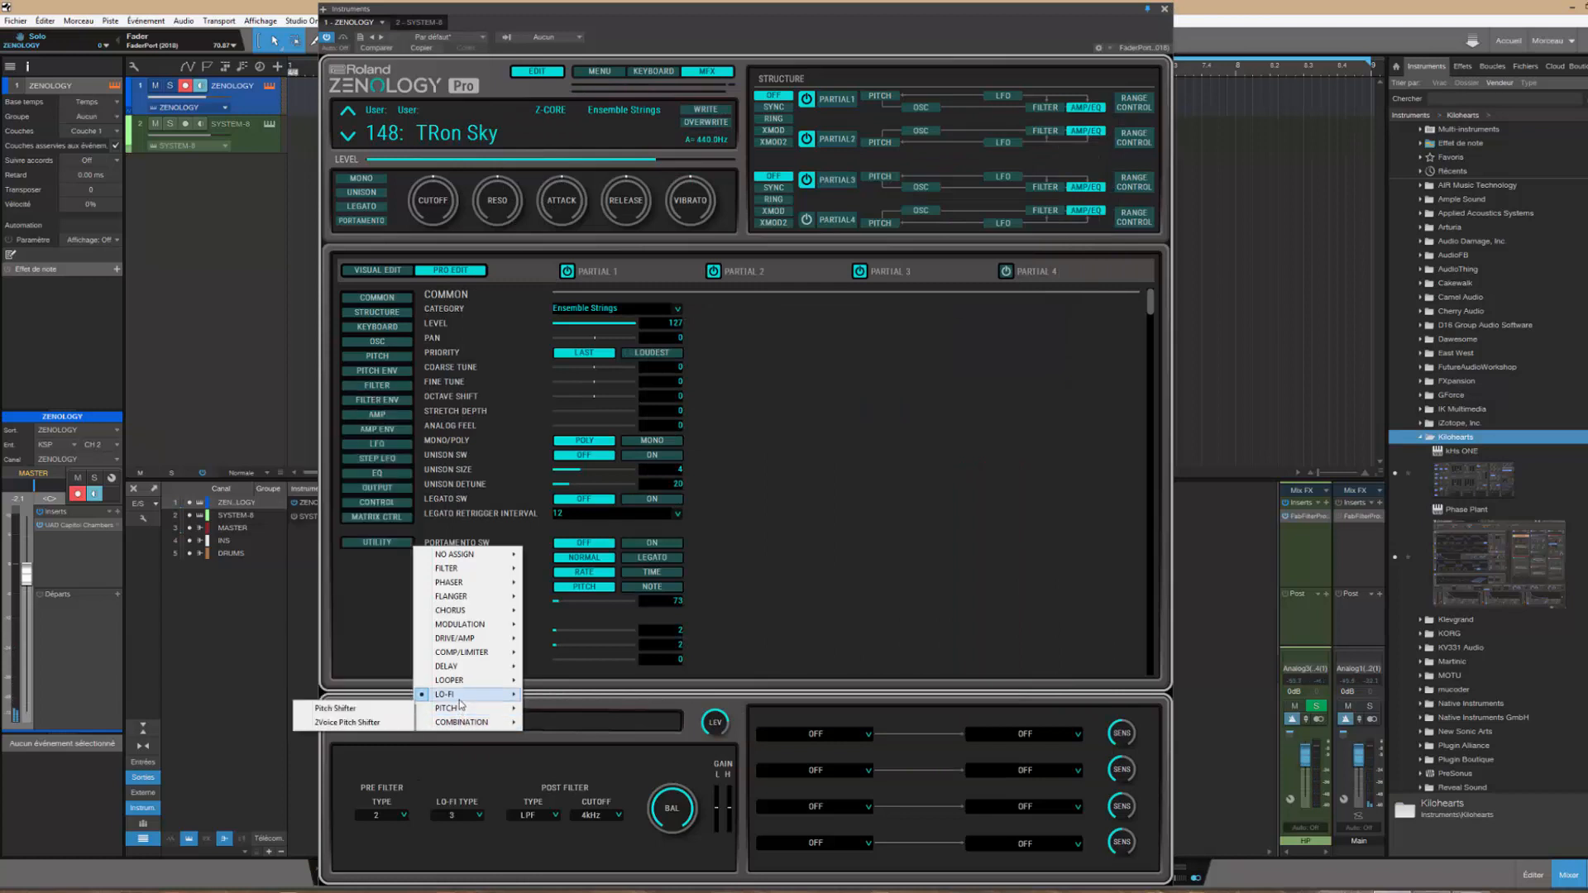
pyautogui.moveTo(460, 666)
pyautogui.moveTo(463, 610)
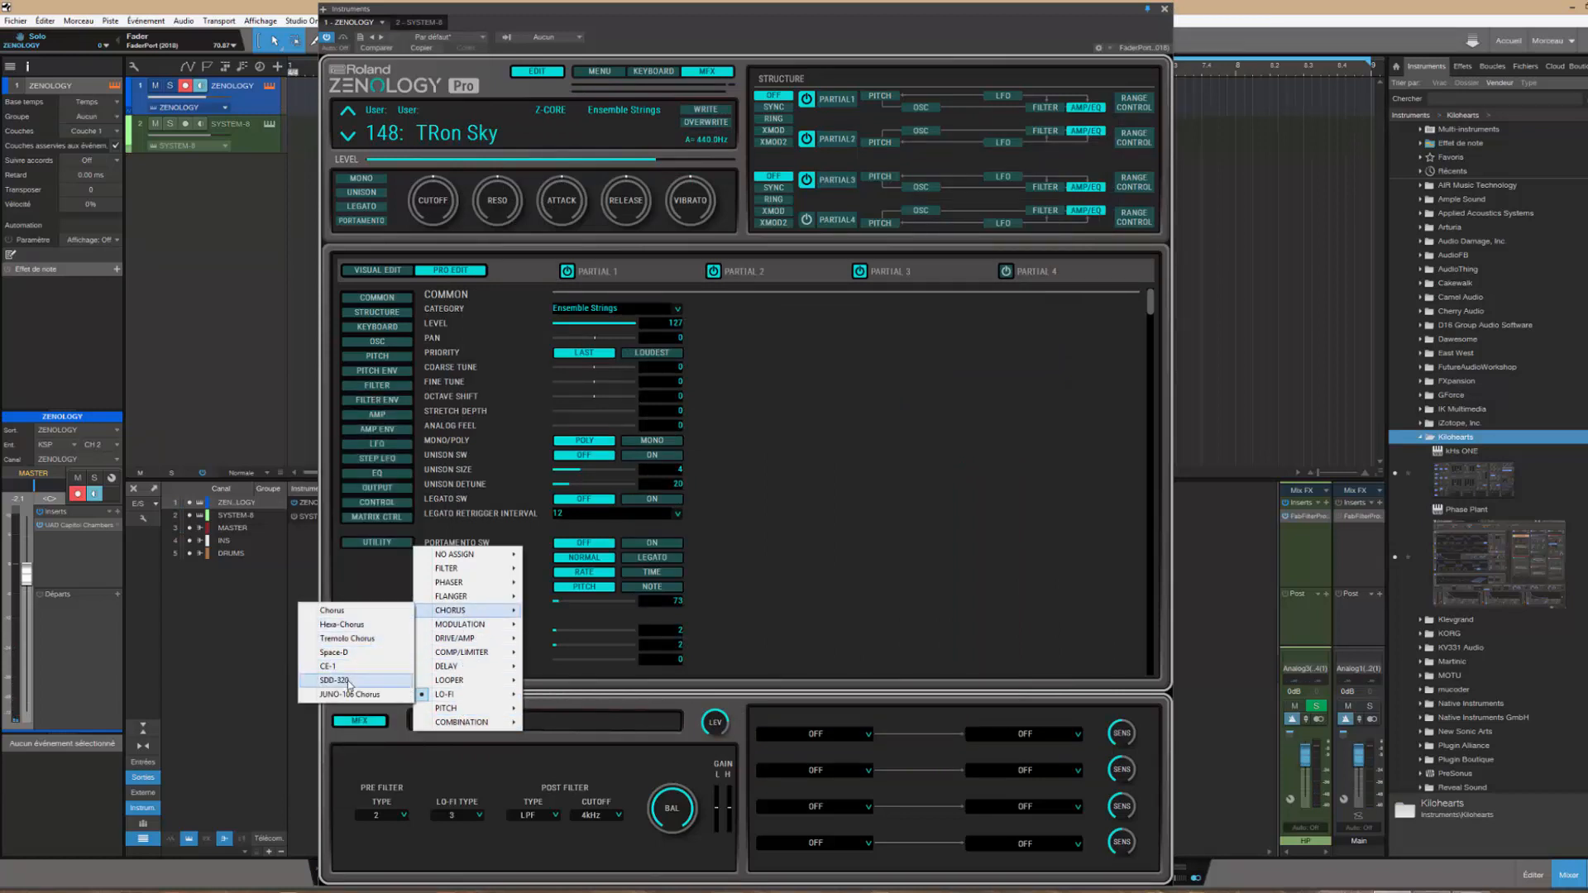
pyautogui.click(365, 639)
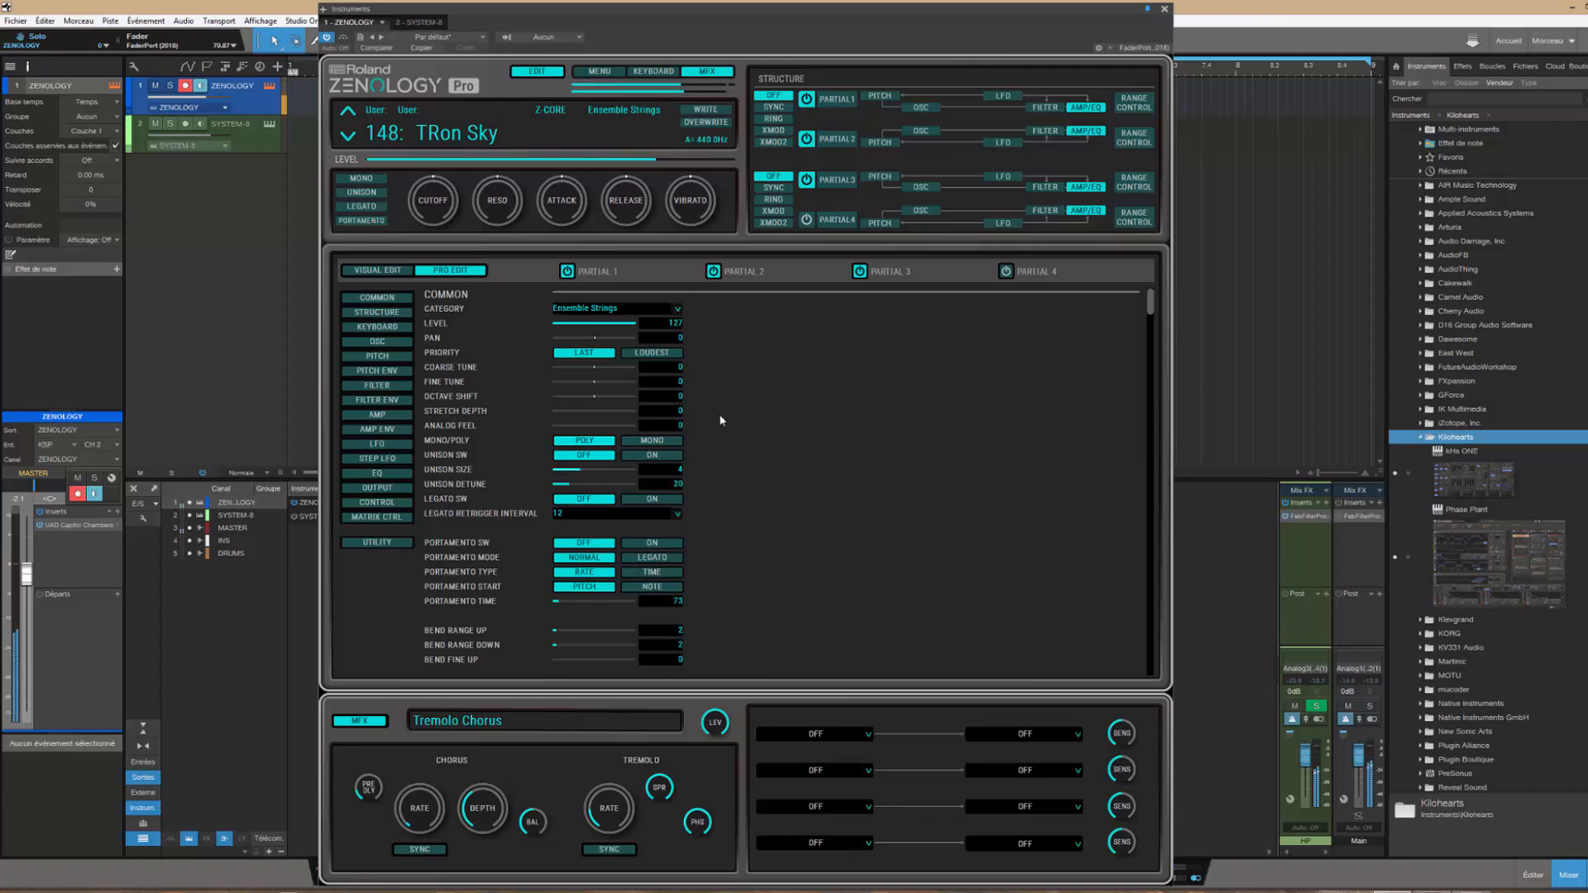
pyautogui.click(377, 270)
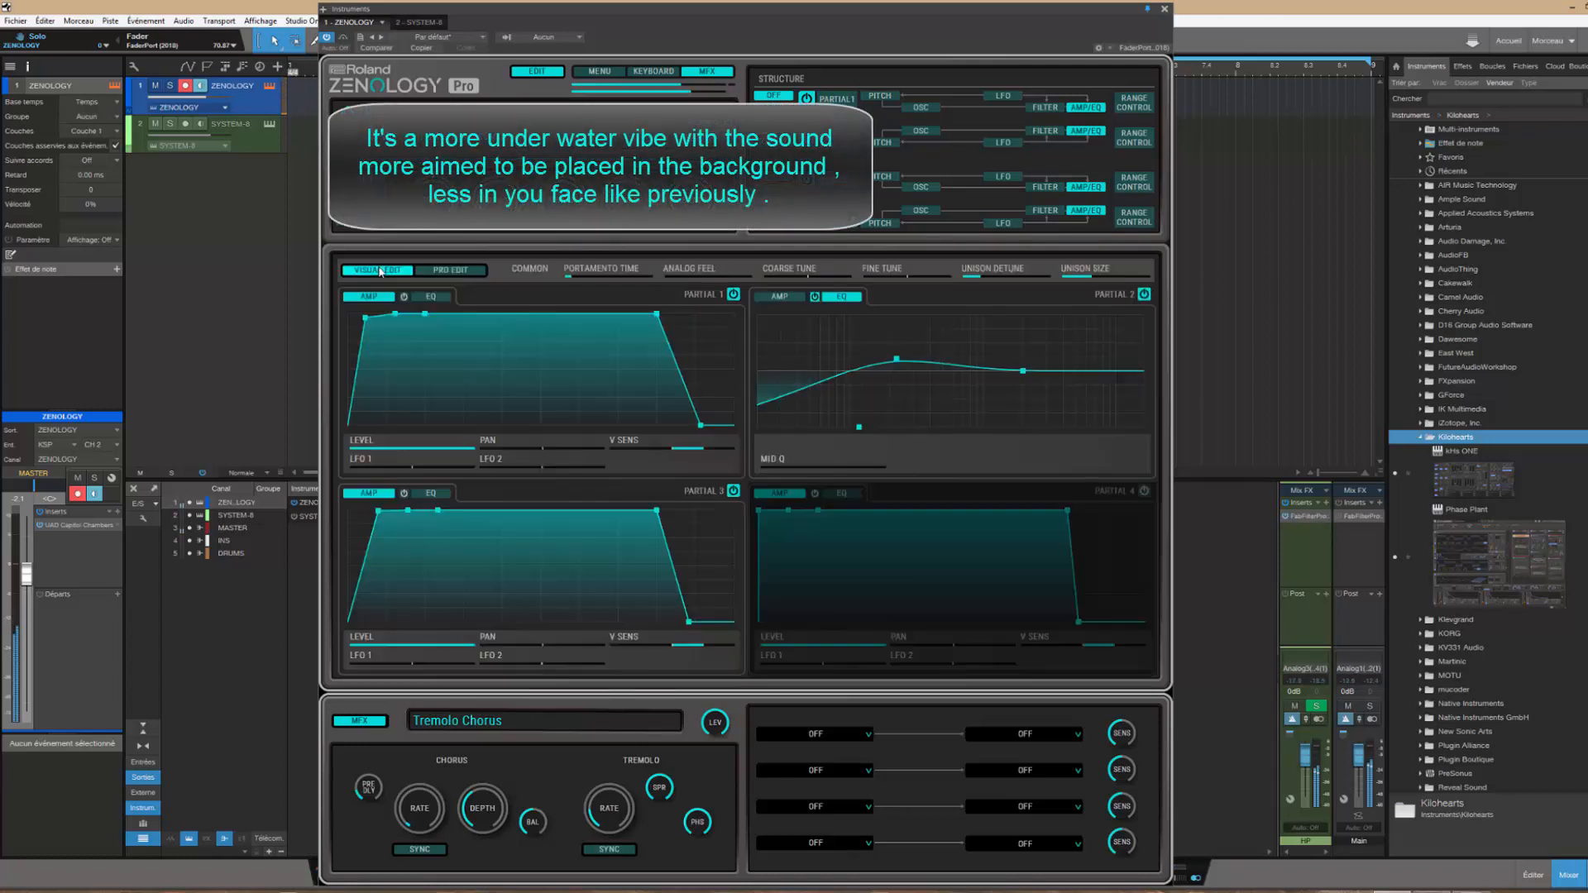
pyautogui.click(586, 314)
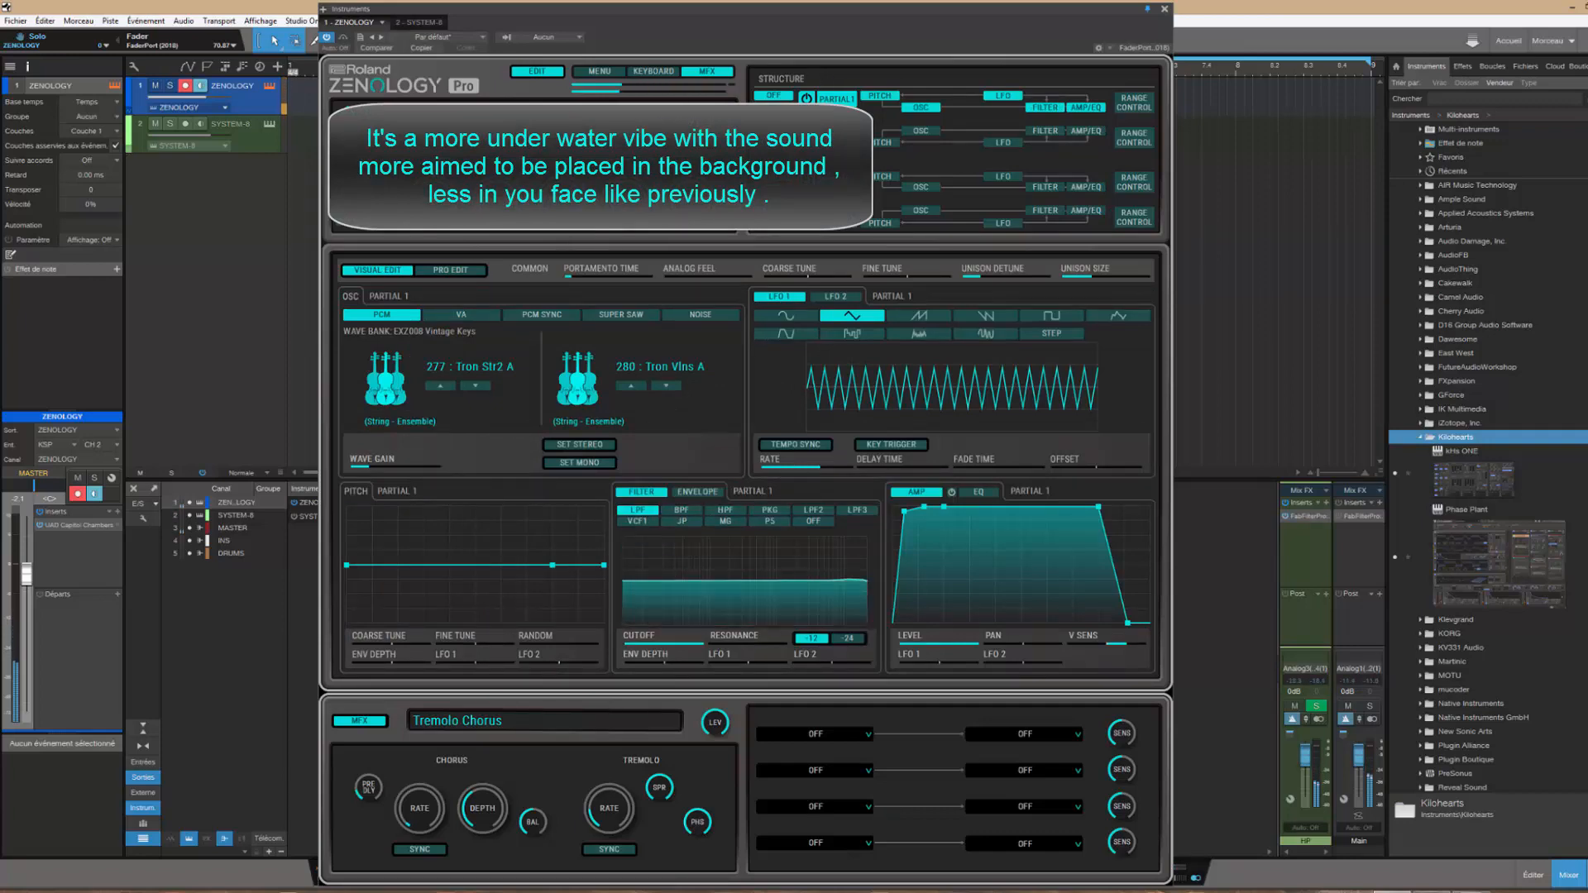
# Write this variation to slot 149 of the User bank as TRon Sky 2 and close the tone manager
pyautogui.click(628, 108)
pyautogui.press('Down')
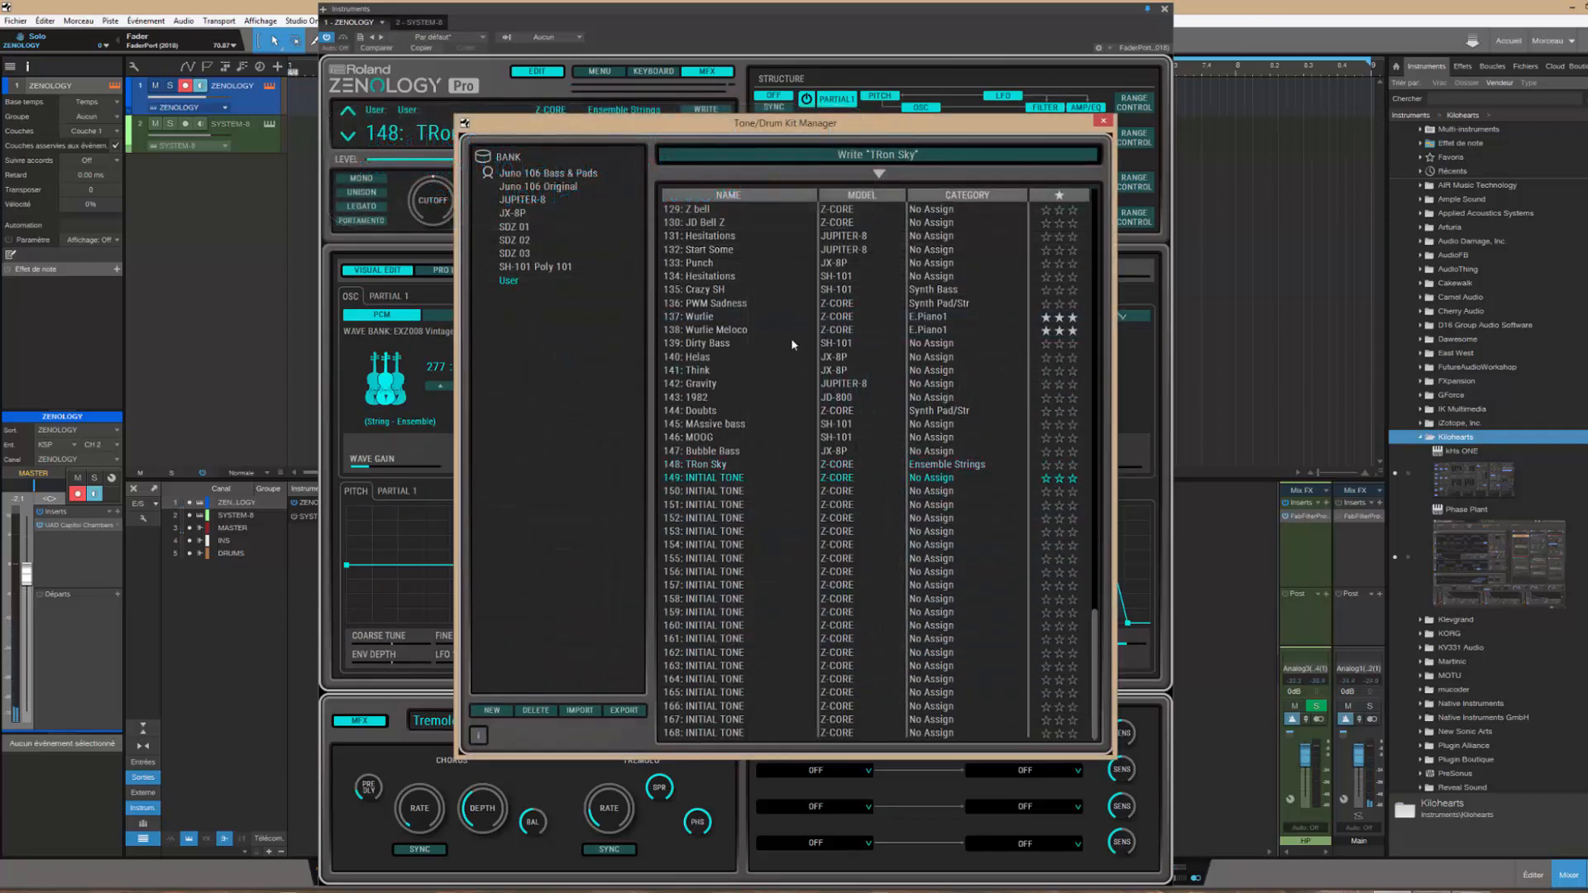
pyautogui.click(886, 157)
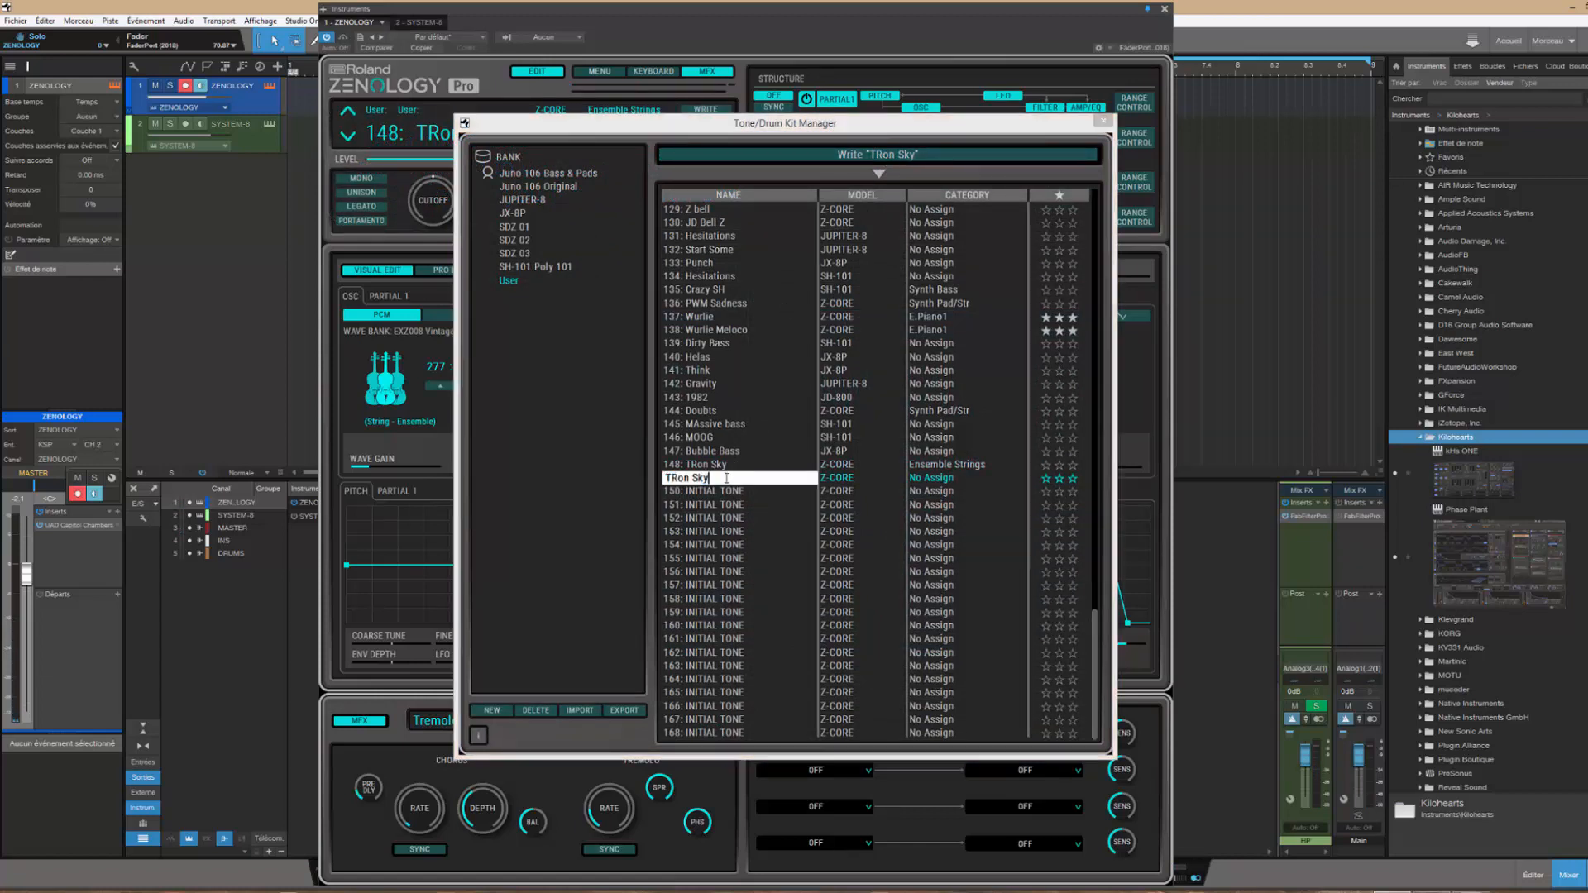
pyautogui.write('2')
pyautogui.press('Return')
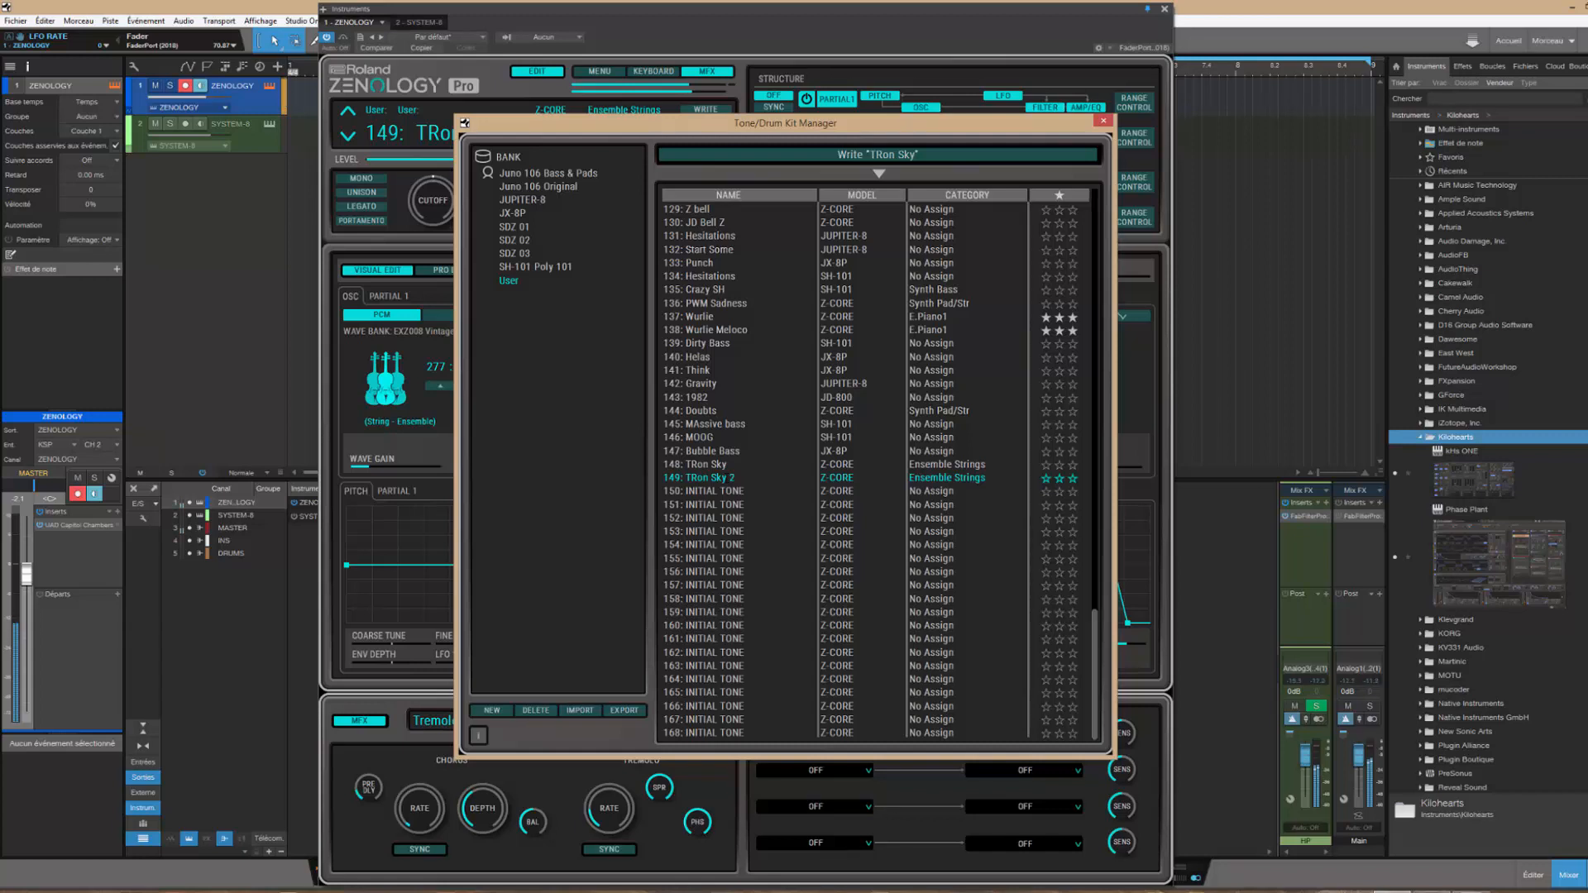
pyautogui.click(1103, 121)
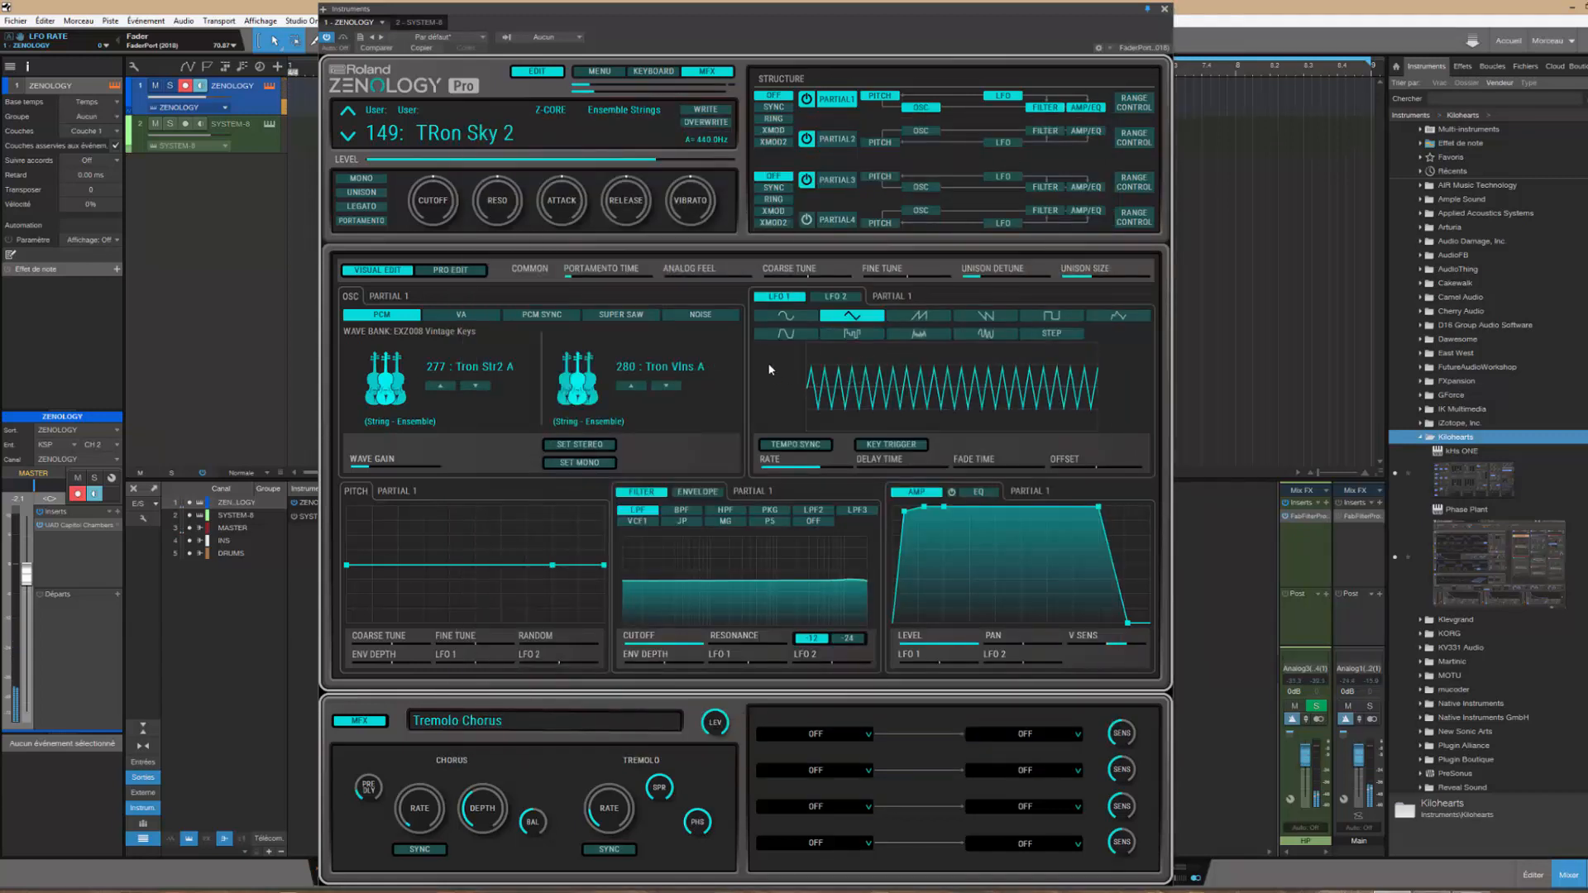
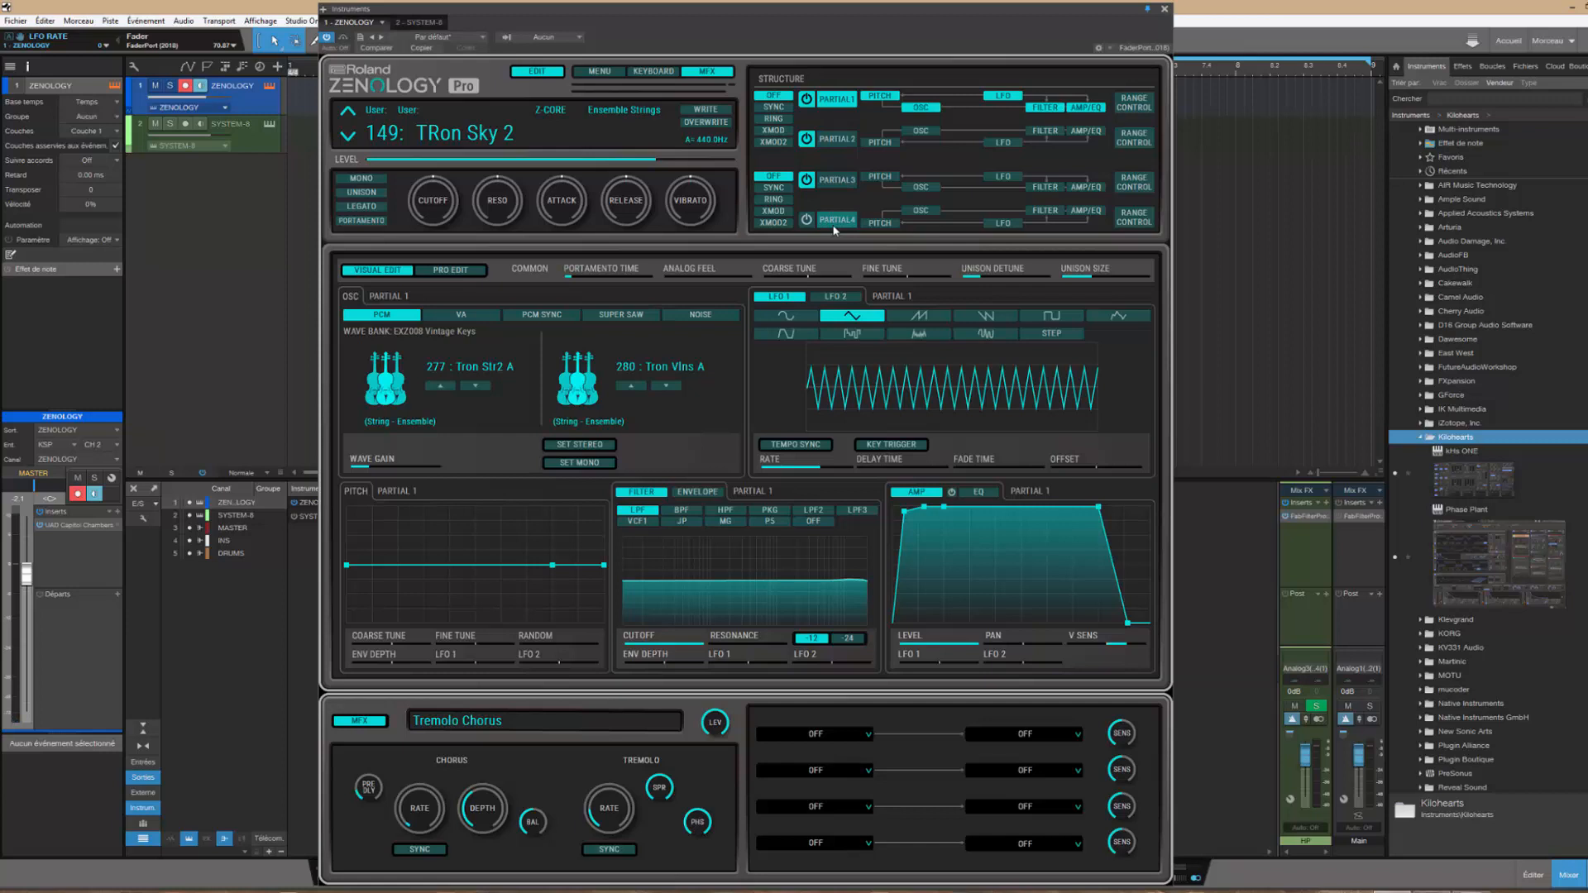
# Show the filter parameters in Pro Edit and copy Tone Partial 1 with the utility function
pyautogui.click(430, 271)
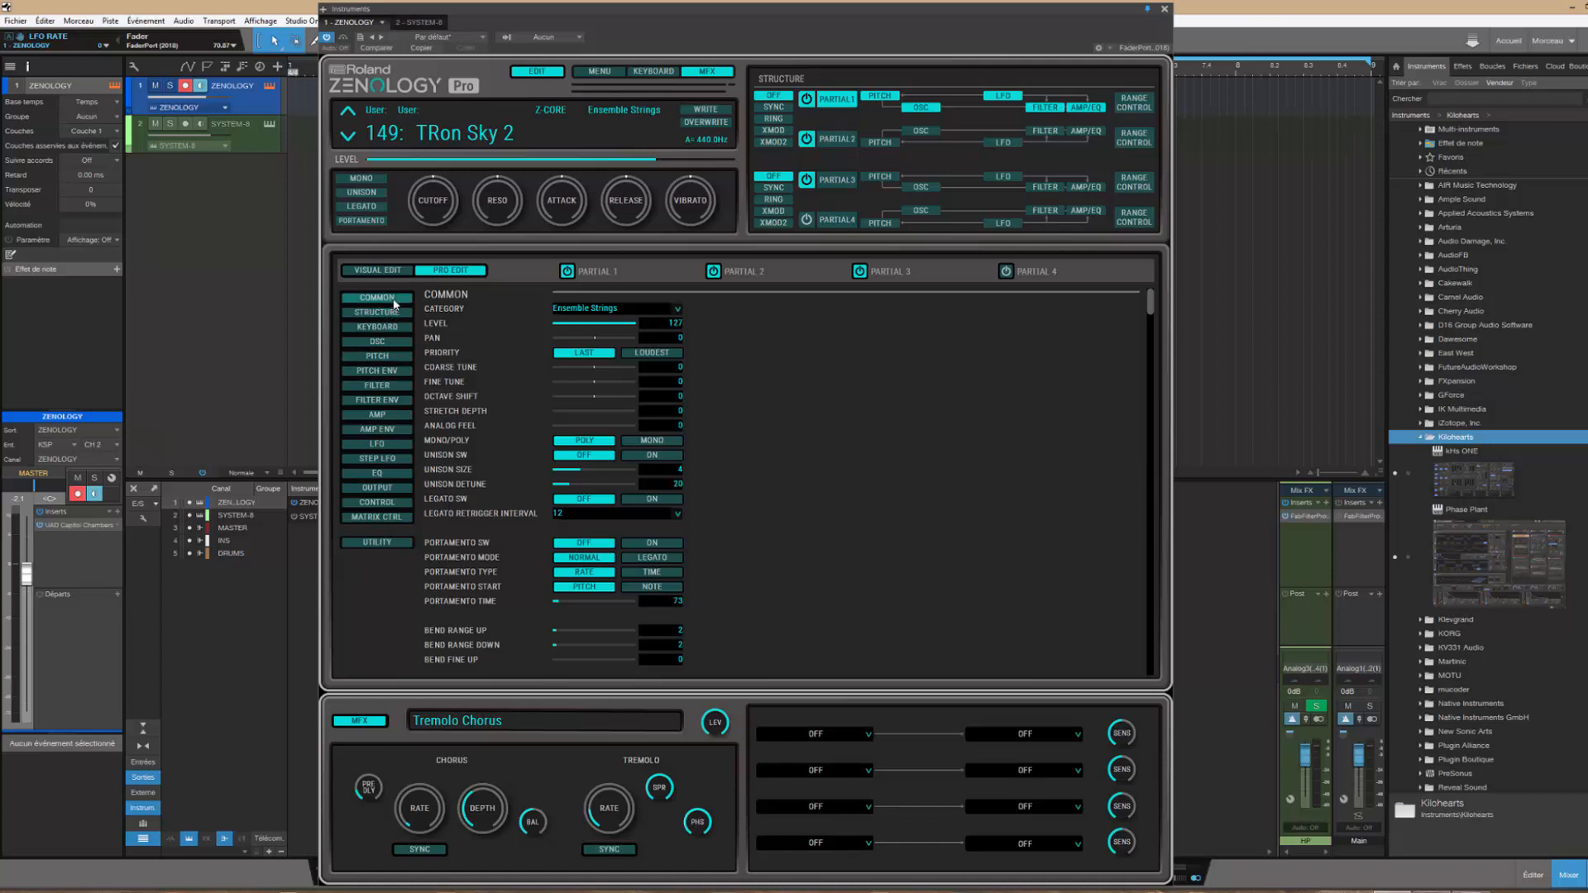
pyautogui.click(383, 389)
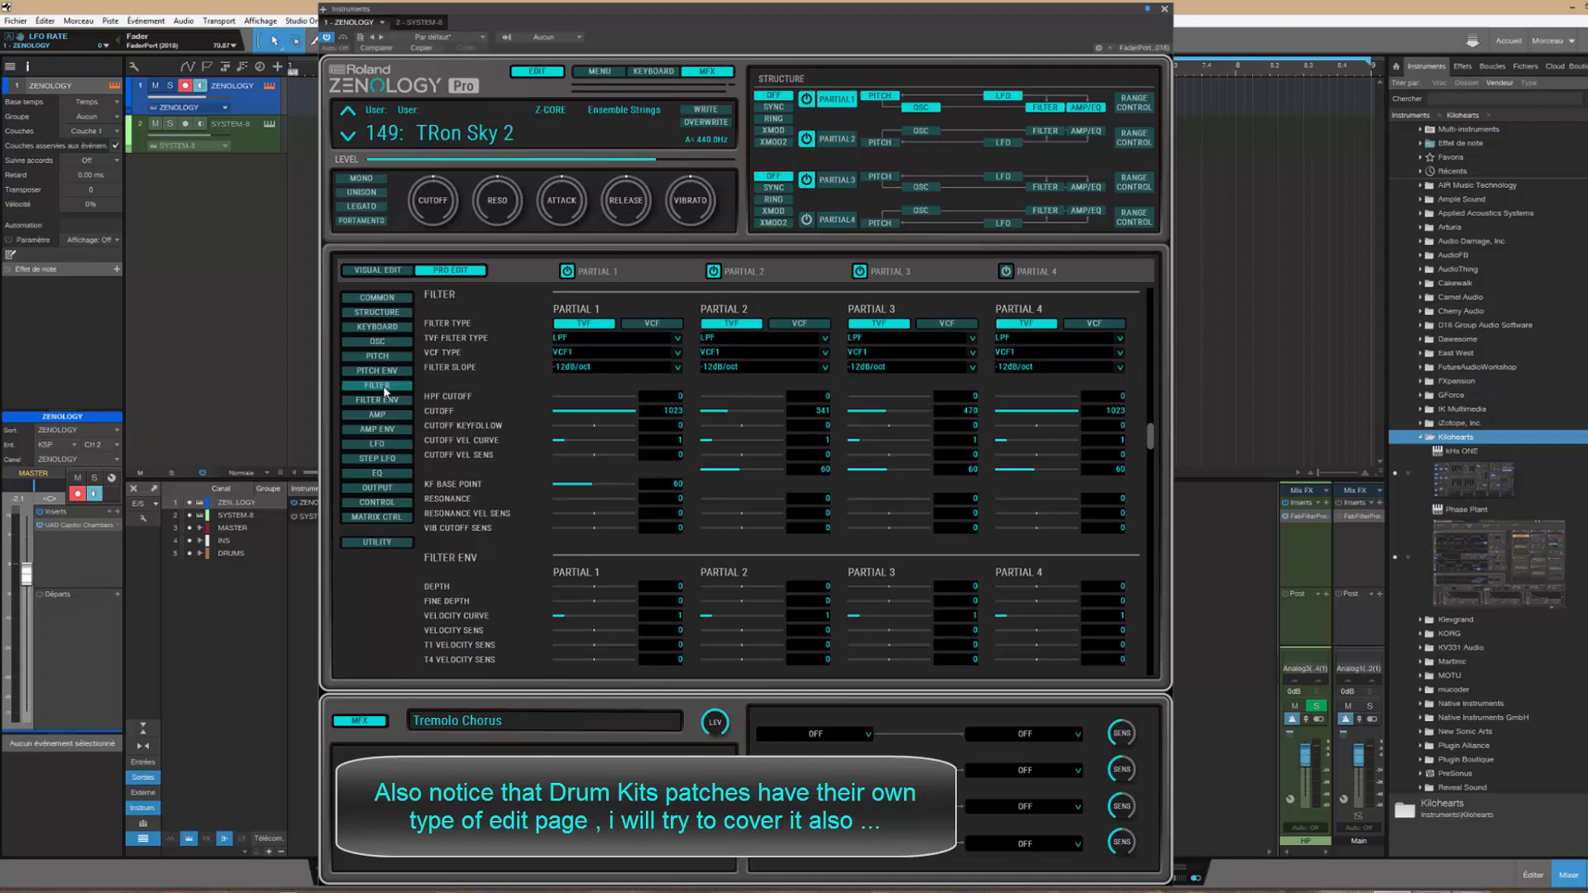
pyautogui.click(401, 543)
pyautogui.moveTo(438, 554)
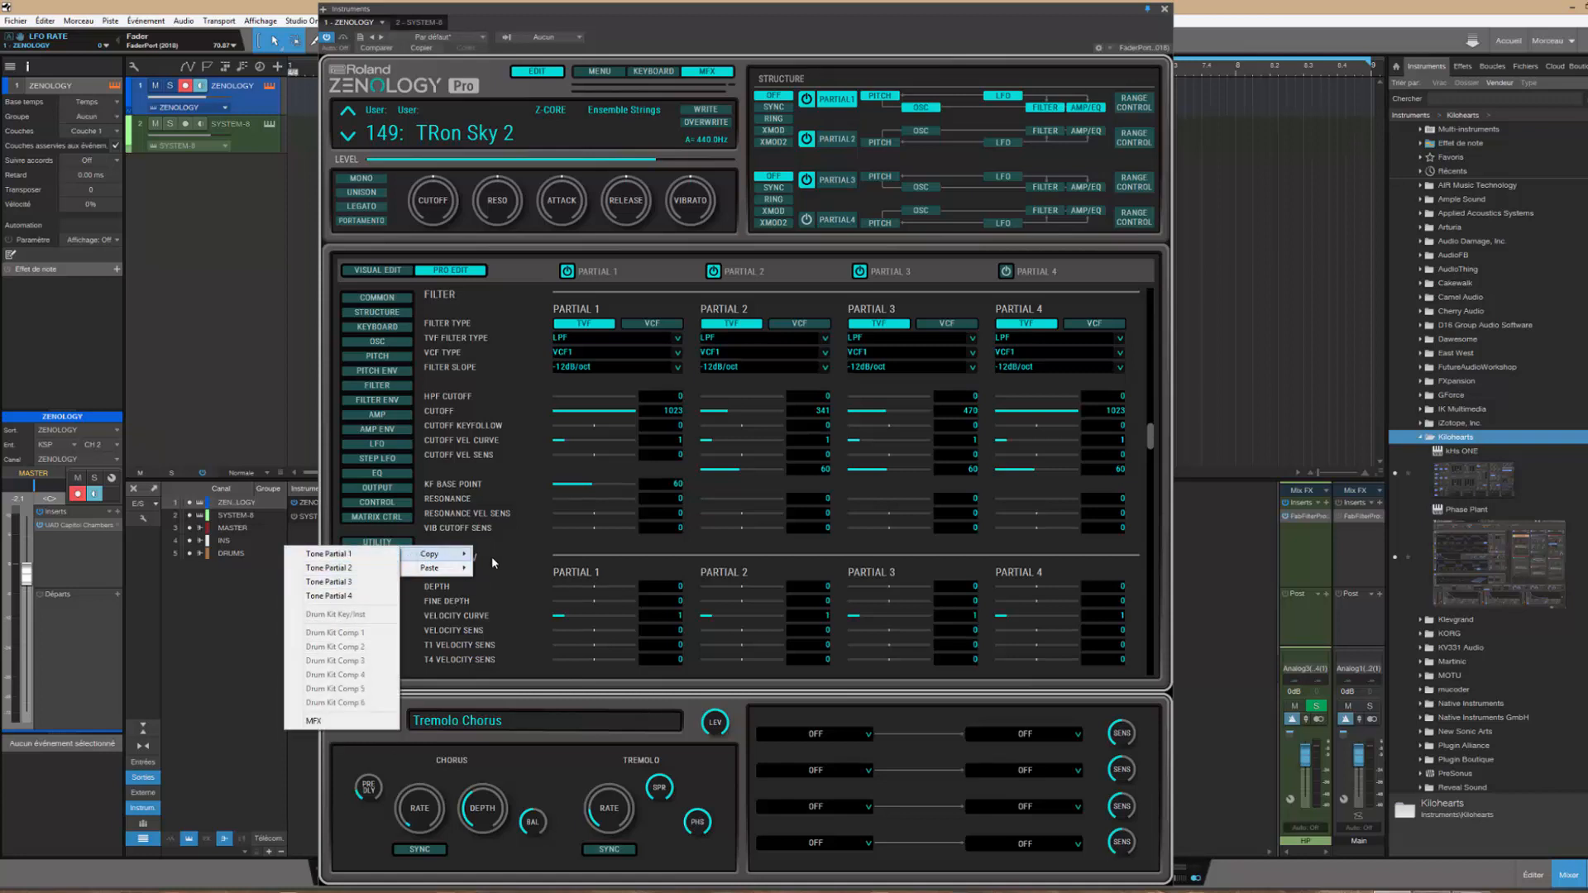
pyautogui.click(356, 554)
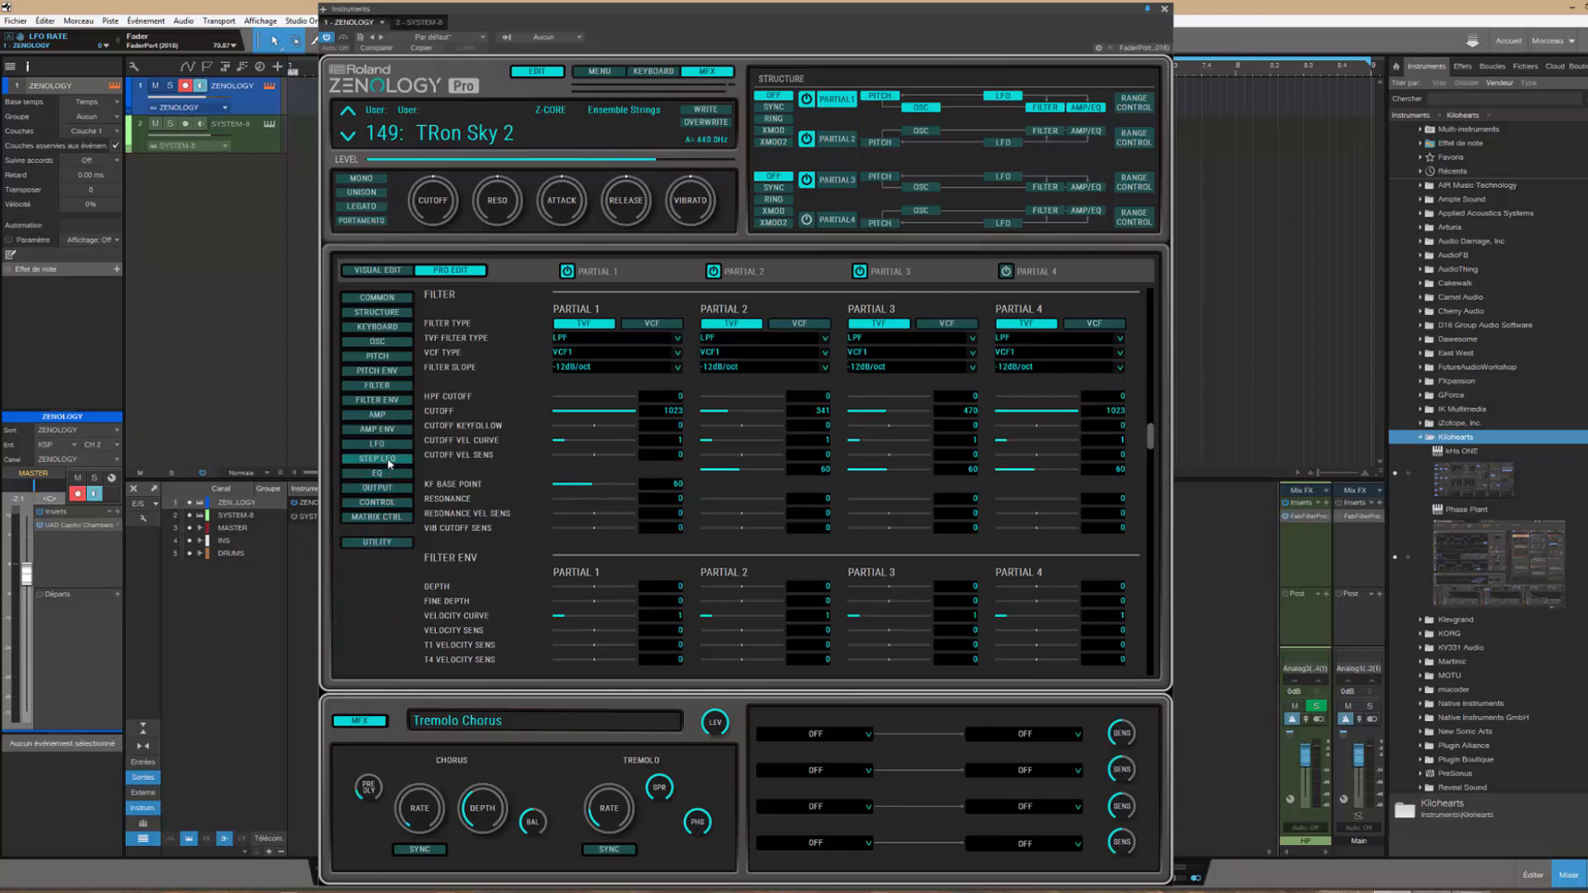
# Review the pitch, filter and filter envelope parameters of the partials in Pro Edit
pyautogui.click(377, 341)
pyautogui.click(377, 356)
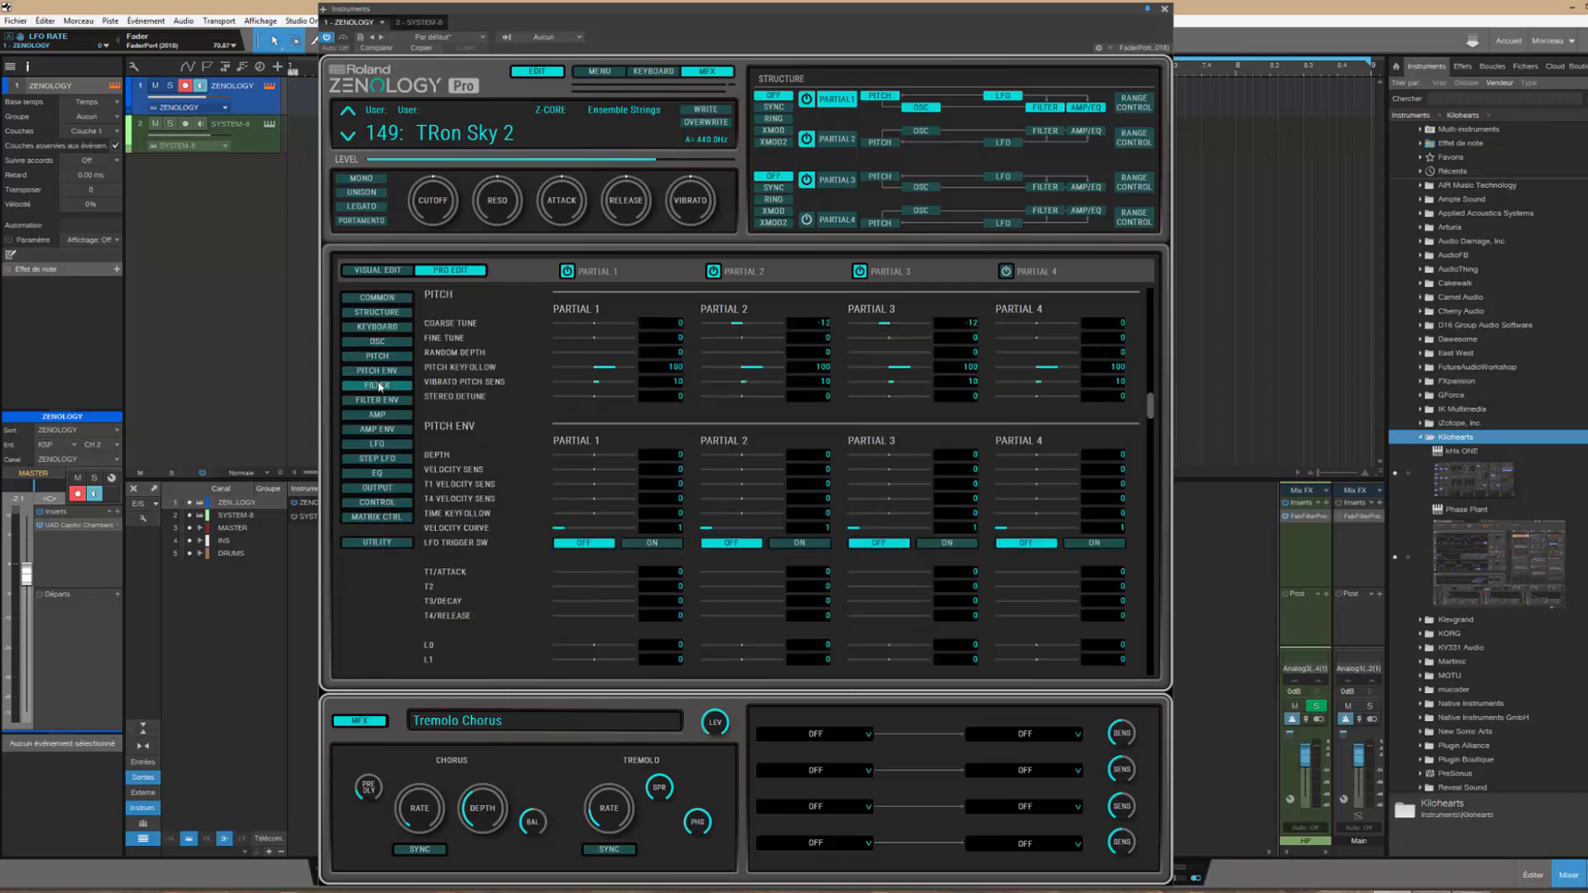
pyautogui.click(377, 385)
pyautogui.click(374, 406)
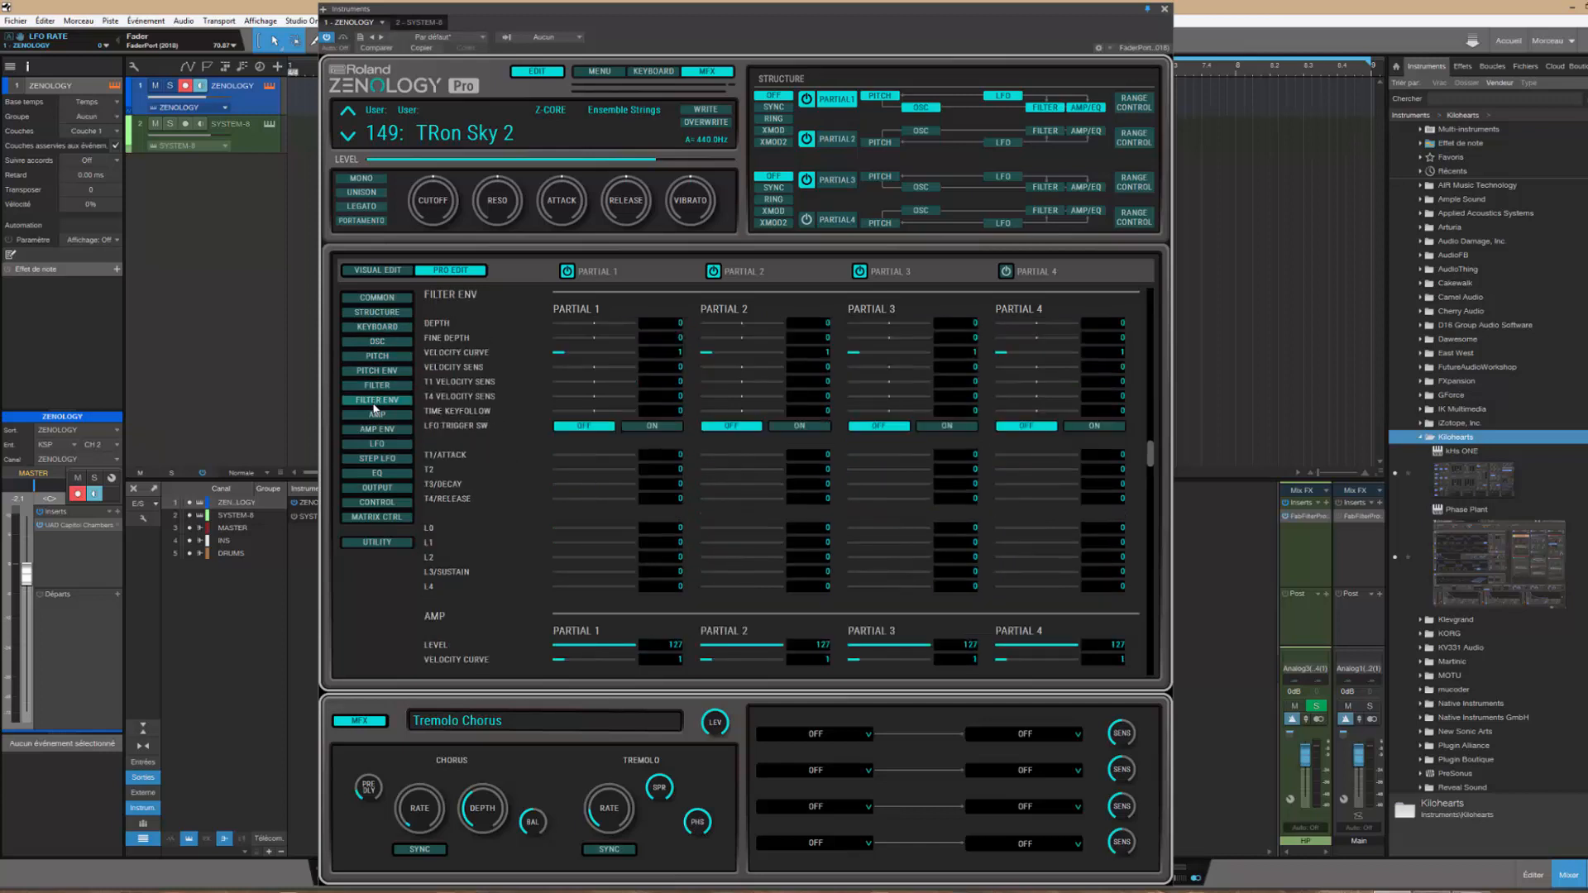
# Set Partial 1's oscillator delay mode to KEY-OFF-NORMAL and its delay time note to 1/8
pyautogui.click(380, 341)
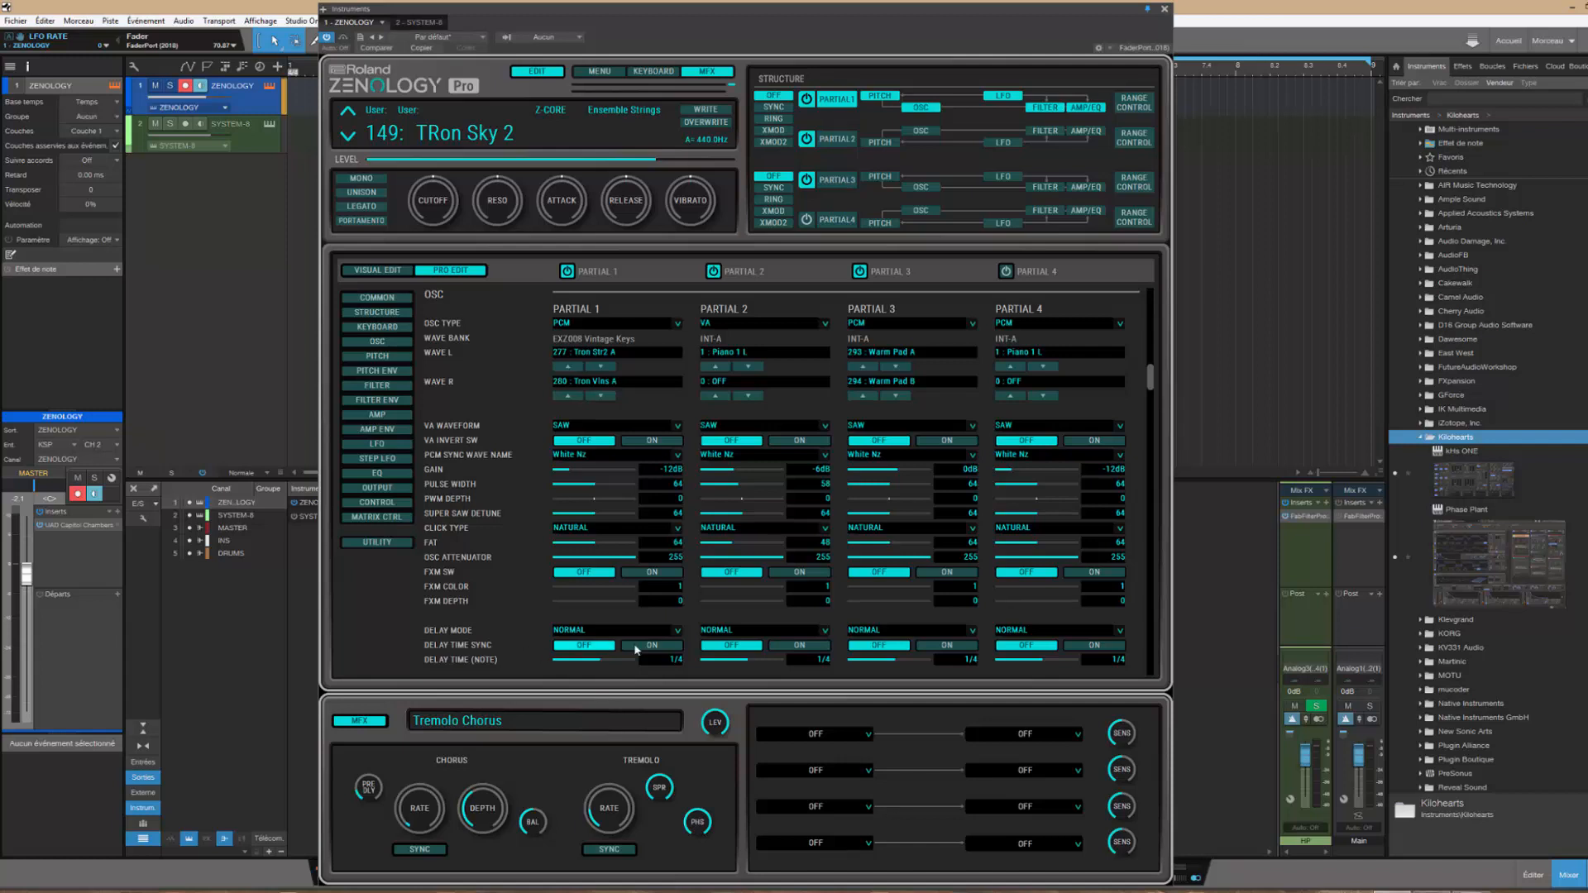
pyautogui.click(672, 632)
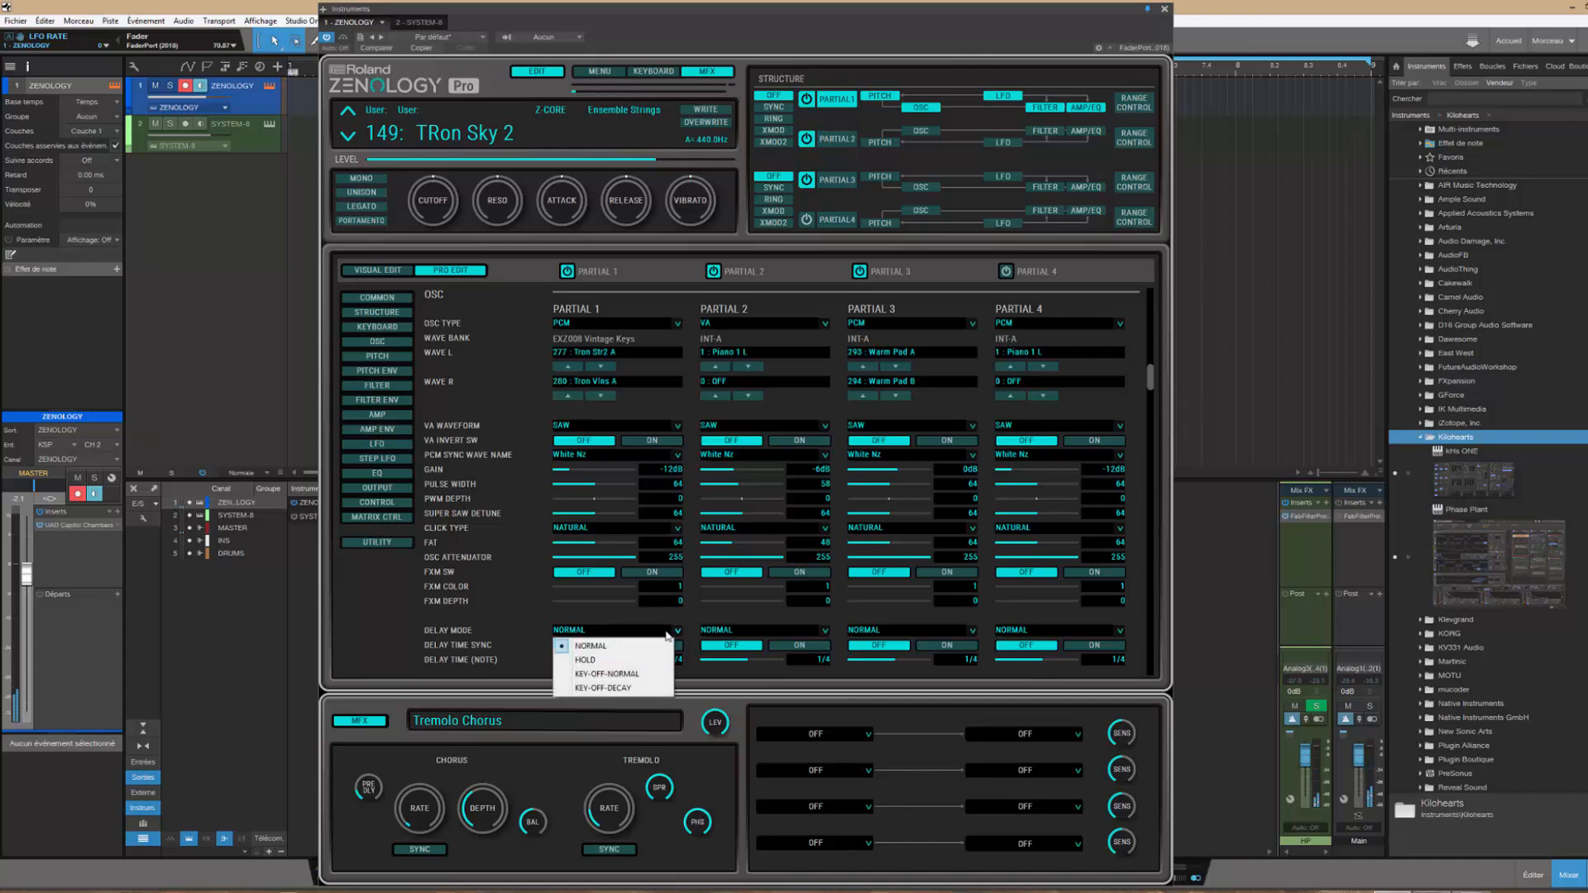
pyautogui.click(601, 674)
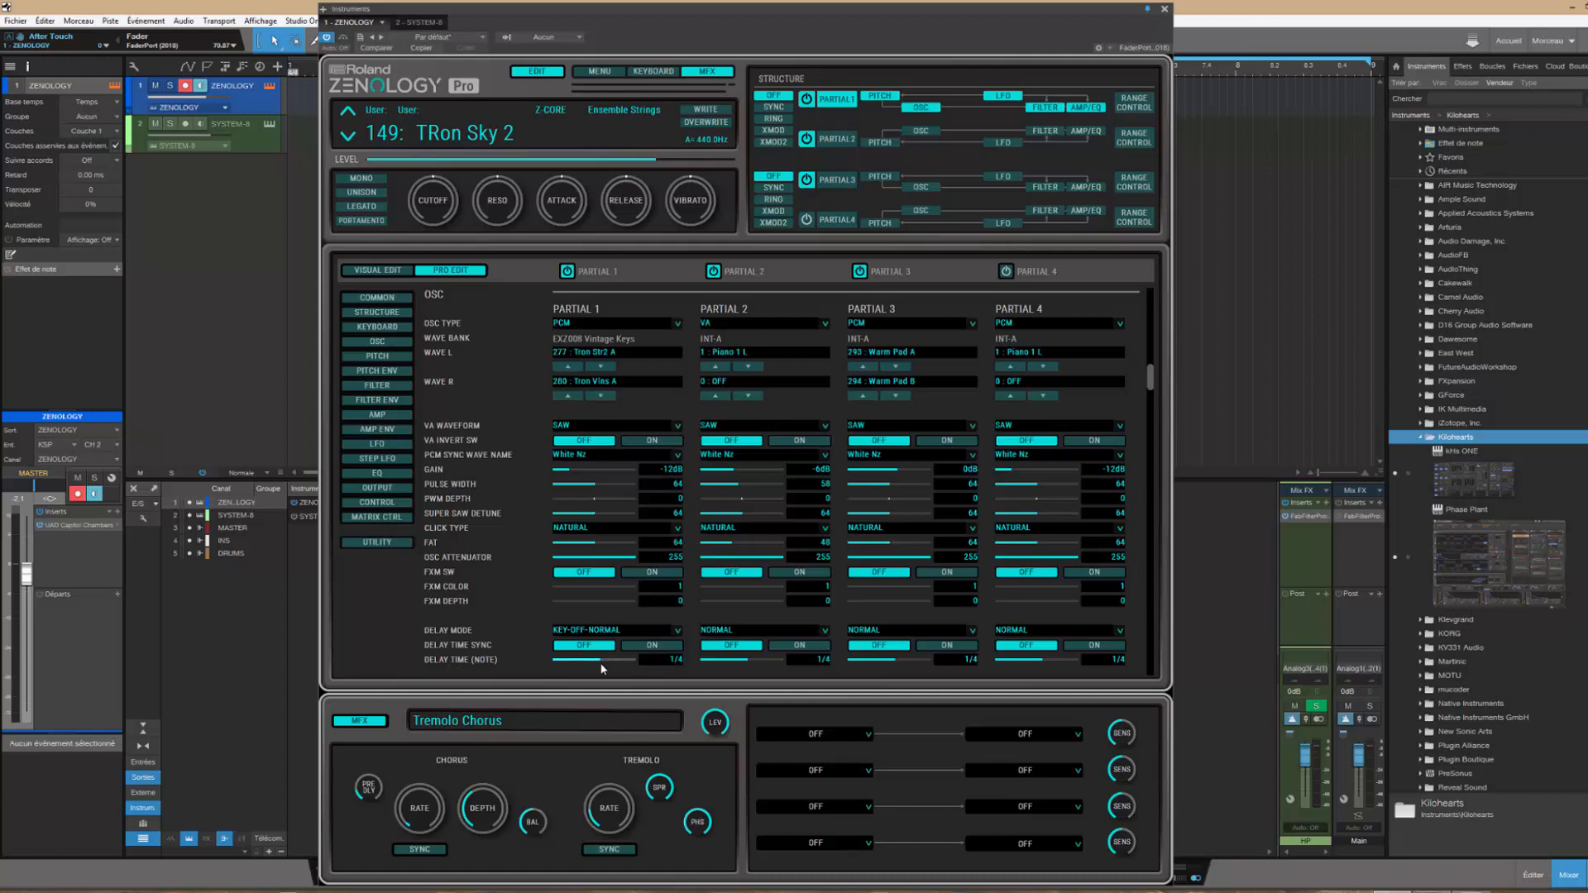
pyautogui.scroll(-1, 602, 665)
# Collapse the Kilohearts folder, add Roland Cloud's D-50 as a new instrument track and close its window
pyautogui.click(1419, 440)
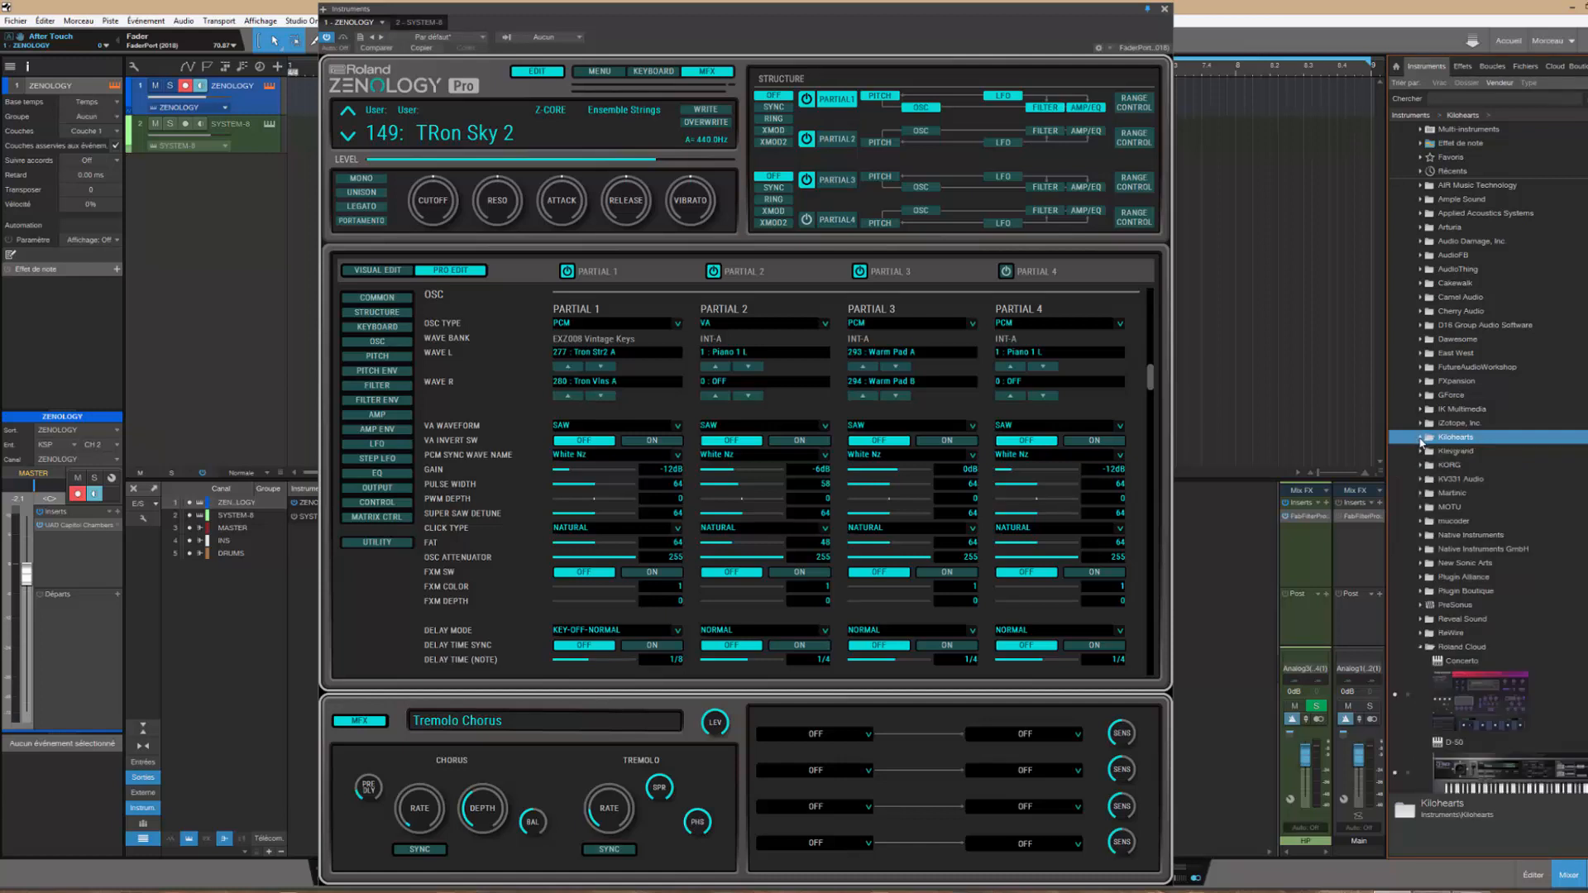
pyautogui.scroll(-6, 1480, 563)
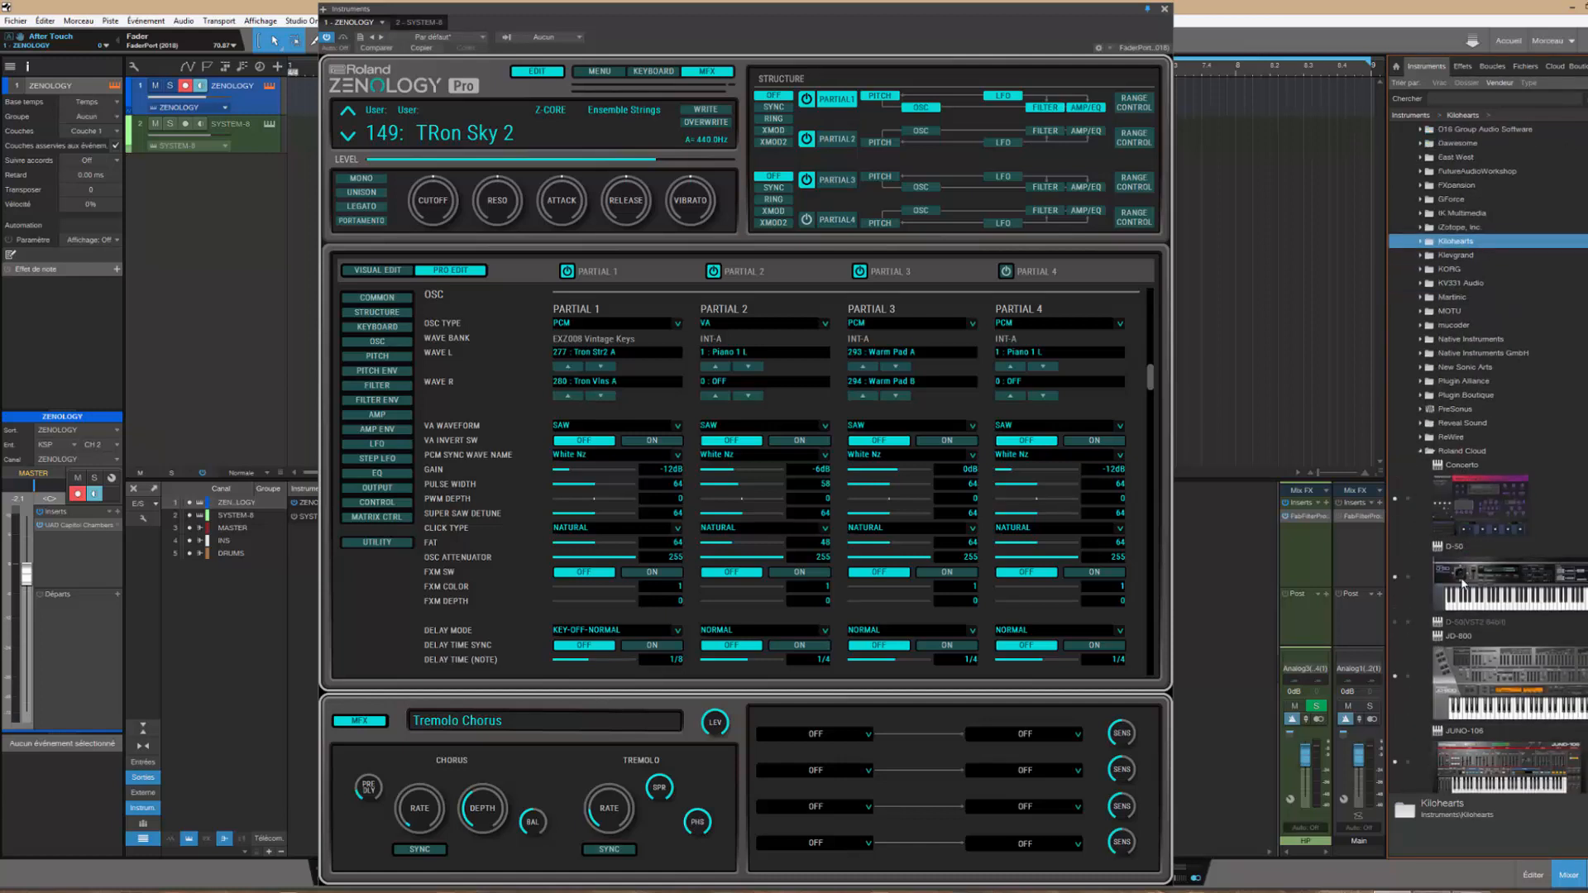
pyautogui.moveTo(1488, 553); pyautogui.dragTo(251, 221)
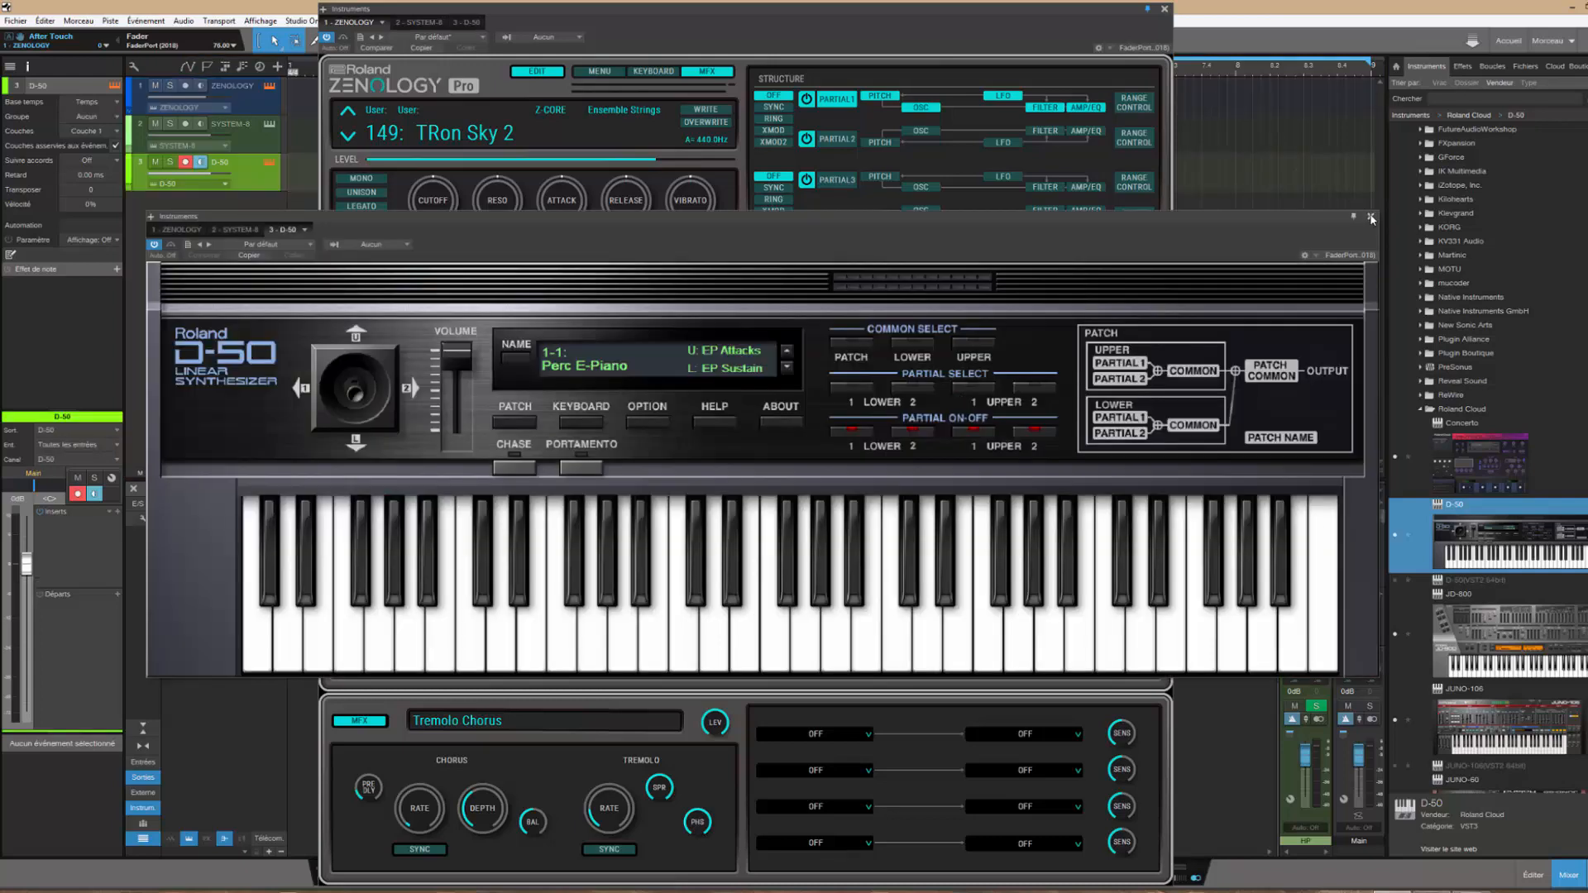
pyautogui.click(1371, 217)
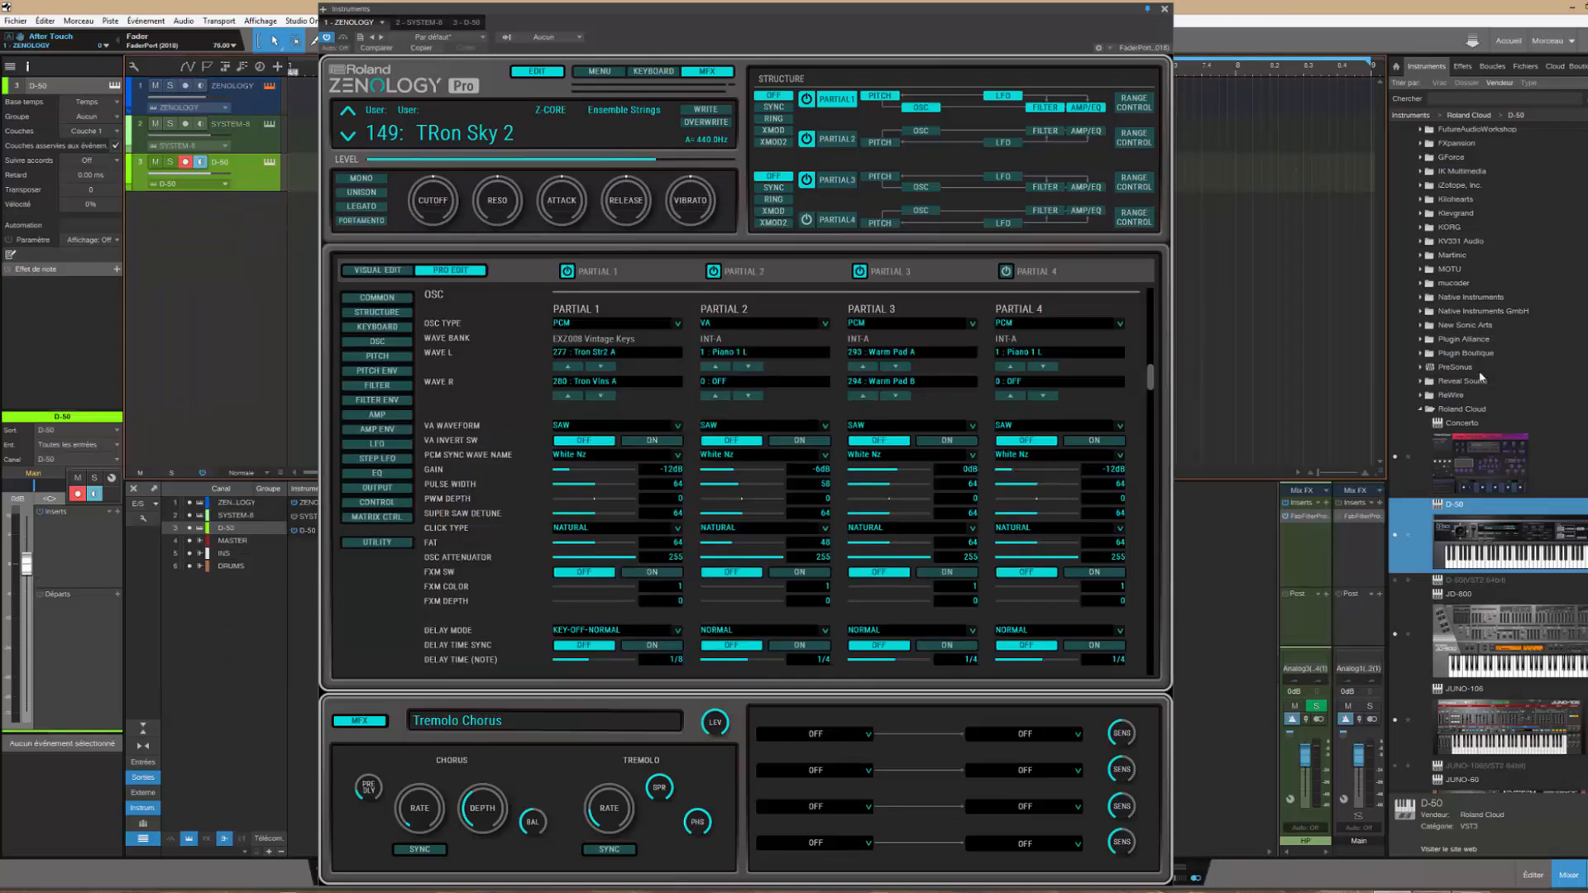
# Replace the D-50 instrument on the third track with Roland Cloud's XV-5080
pyautogui.scroll(-10, 1486, 395)
pyautogui.scroll(-7, 1485, 394)
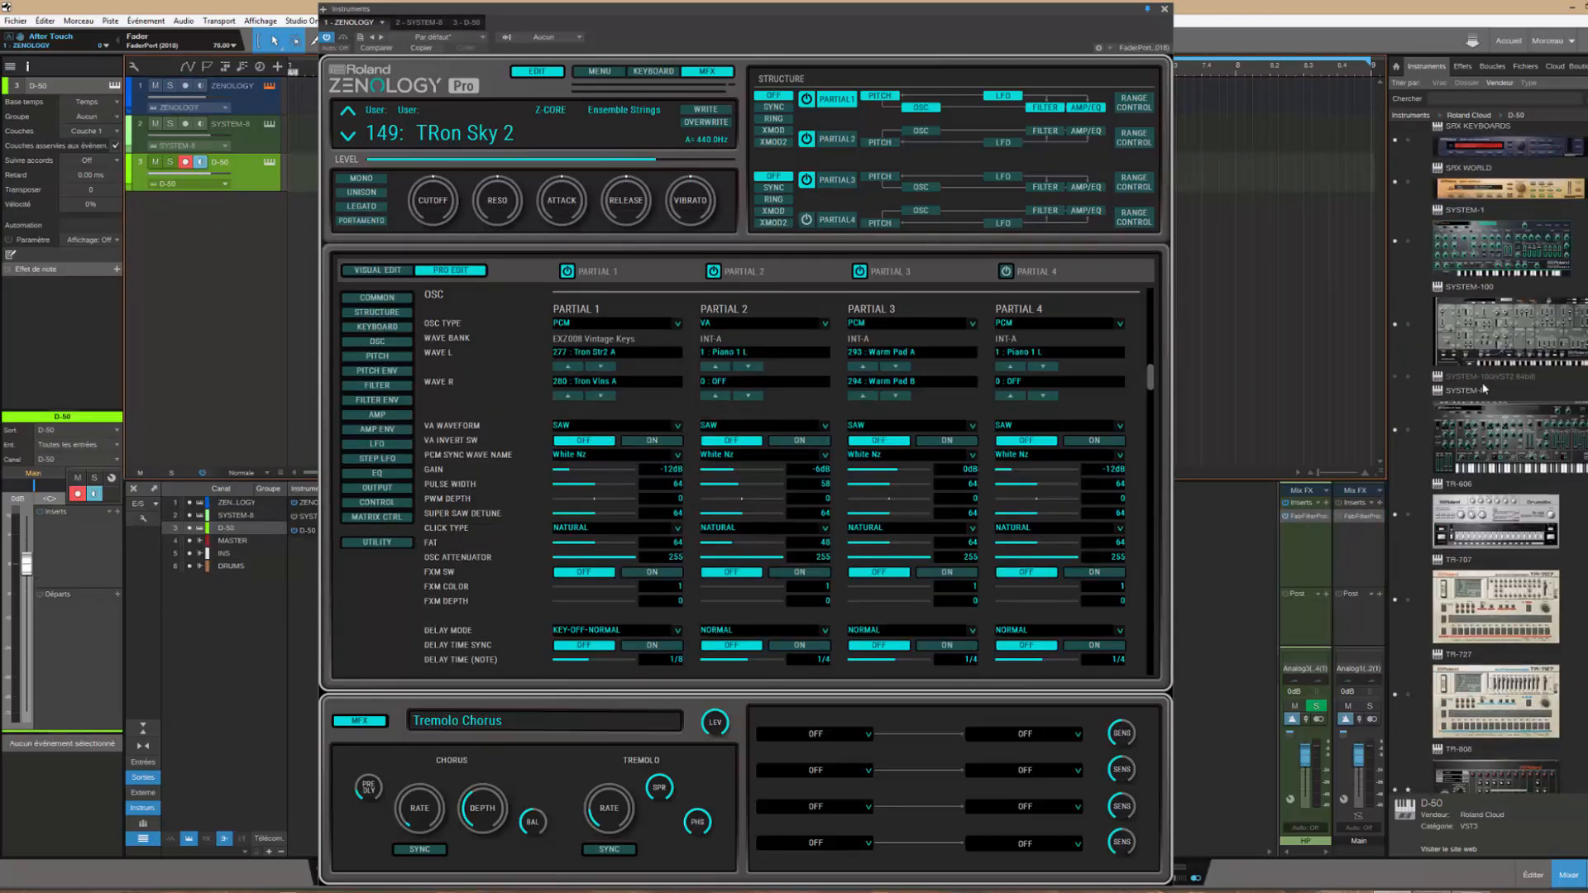
pyautogui.moveTo(1486, 533); pyautogui.dragTo(219, 169)
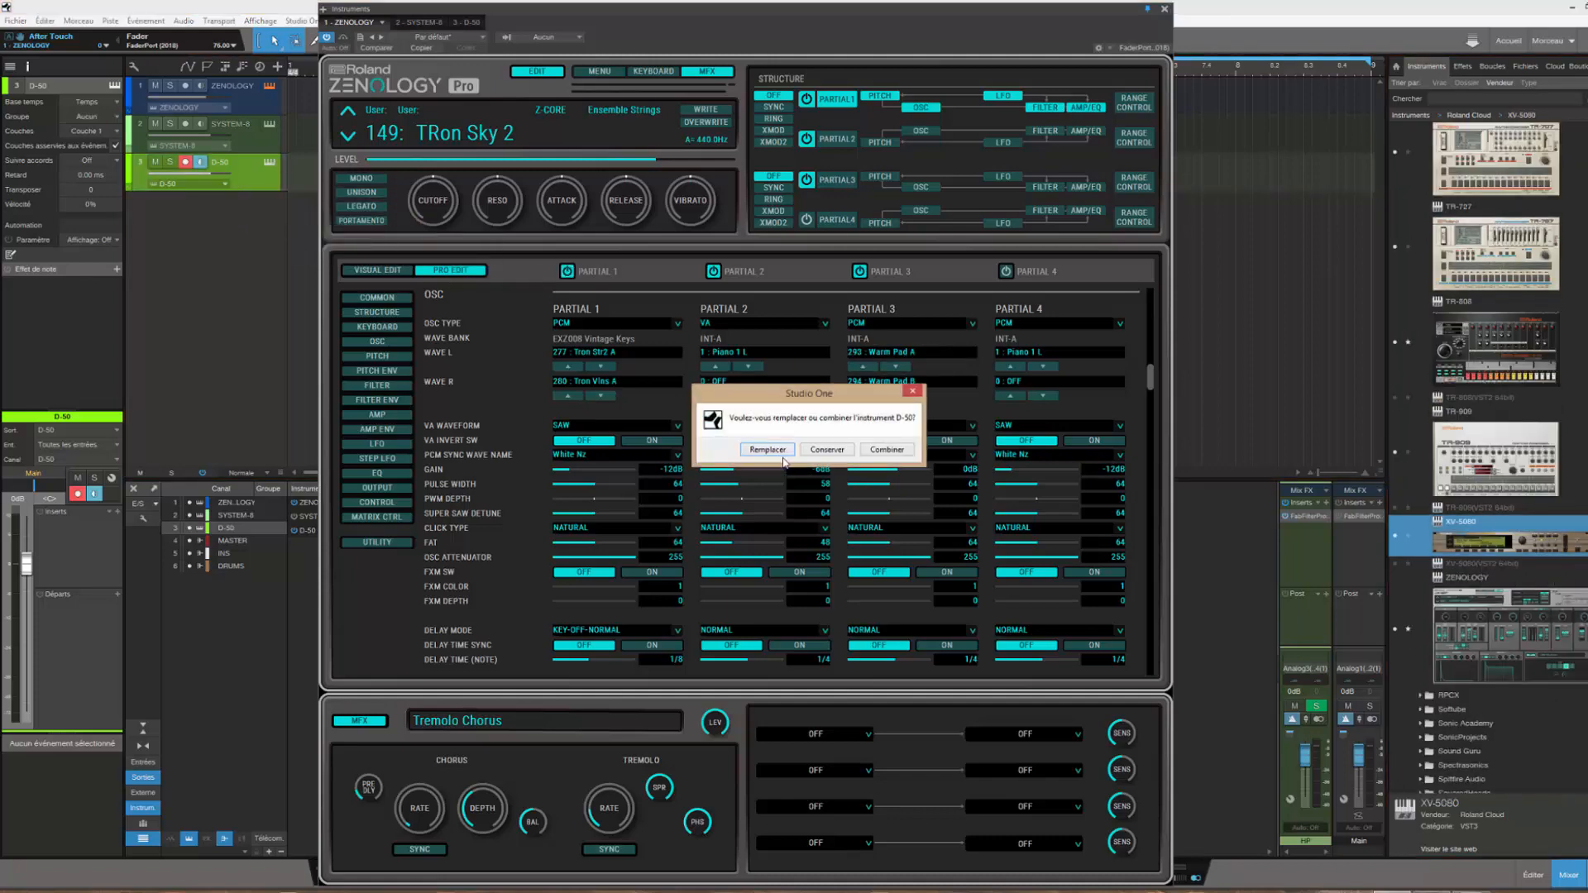
pyautogui.click(783, 451)
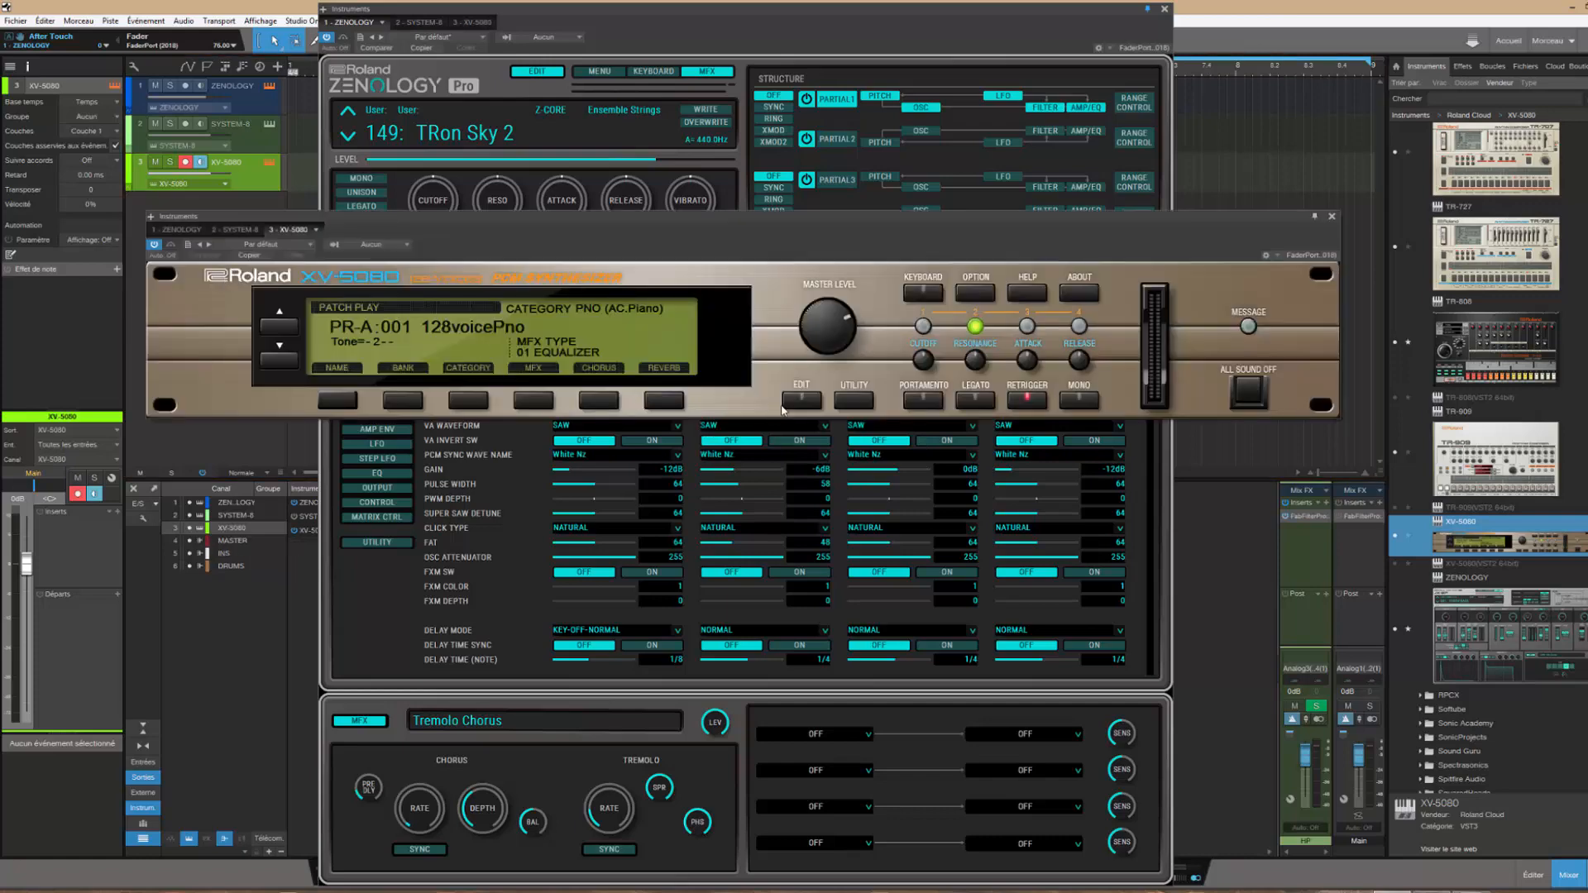
# Expand the XV-5080's patch editor and show its WG + Pitch page
pyautogui.click(786, 403)
pyautogui.moveTo(794, 216); pyautogui.dragTo(851, 16)
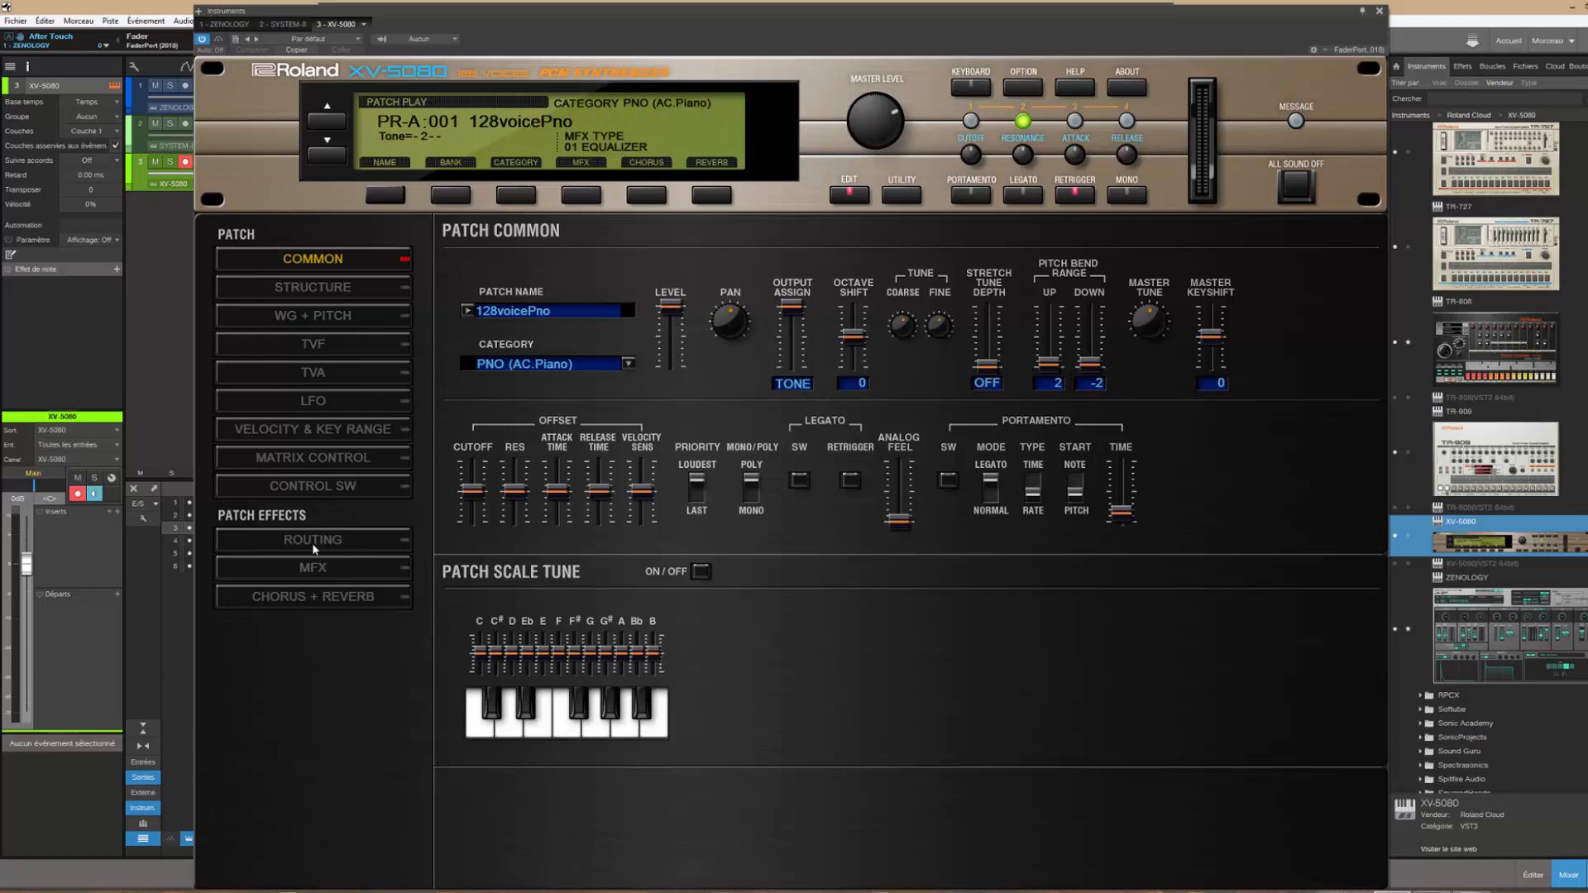
pyautogui.click(334, 324)
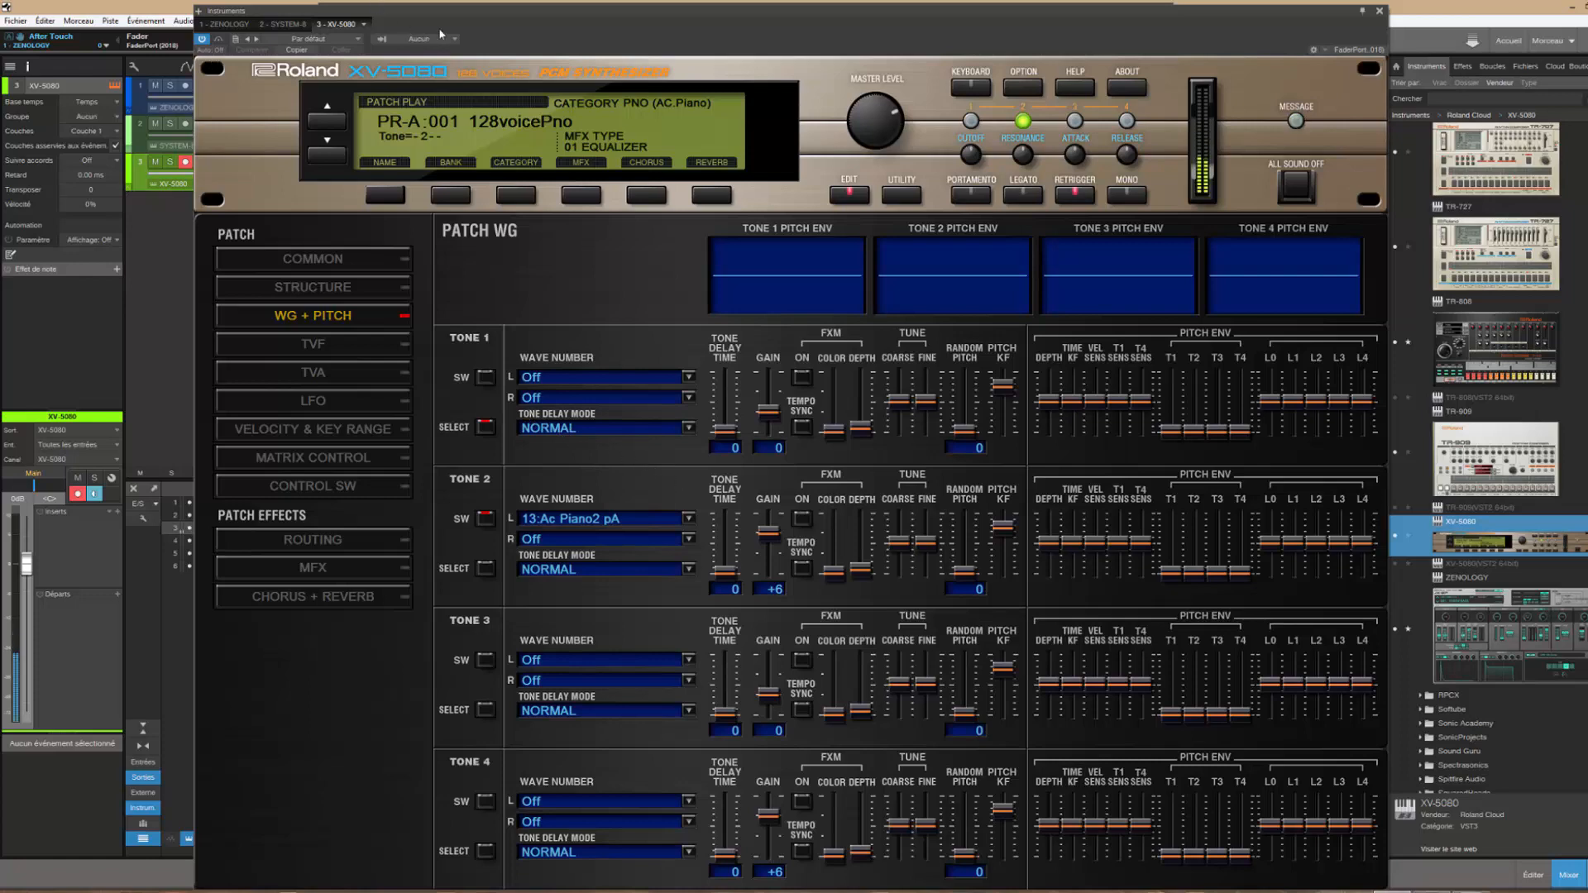
# Rearrange the XV-5080 and ZENOLOGY windows so the XV-5080 editor is fully visible with ZENOLOGY beside it
pyautogui.moveTo(509, 17); pyautogui.dragTo(686, 40)
pyautogui.moveTo(951, 52); pyautogui.dragTo(1222, 57)
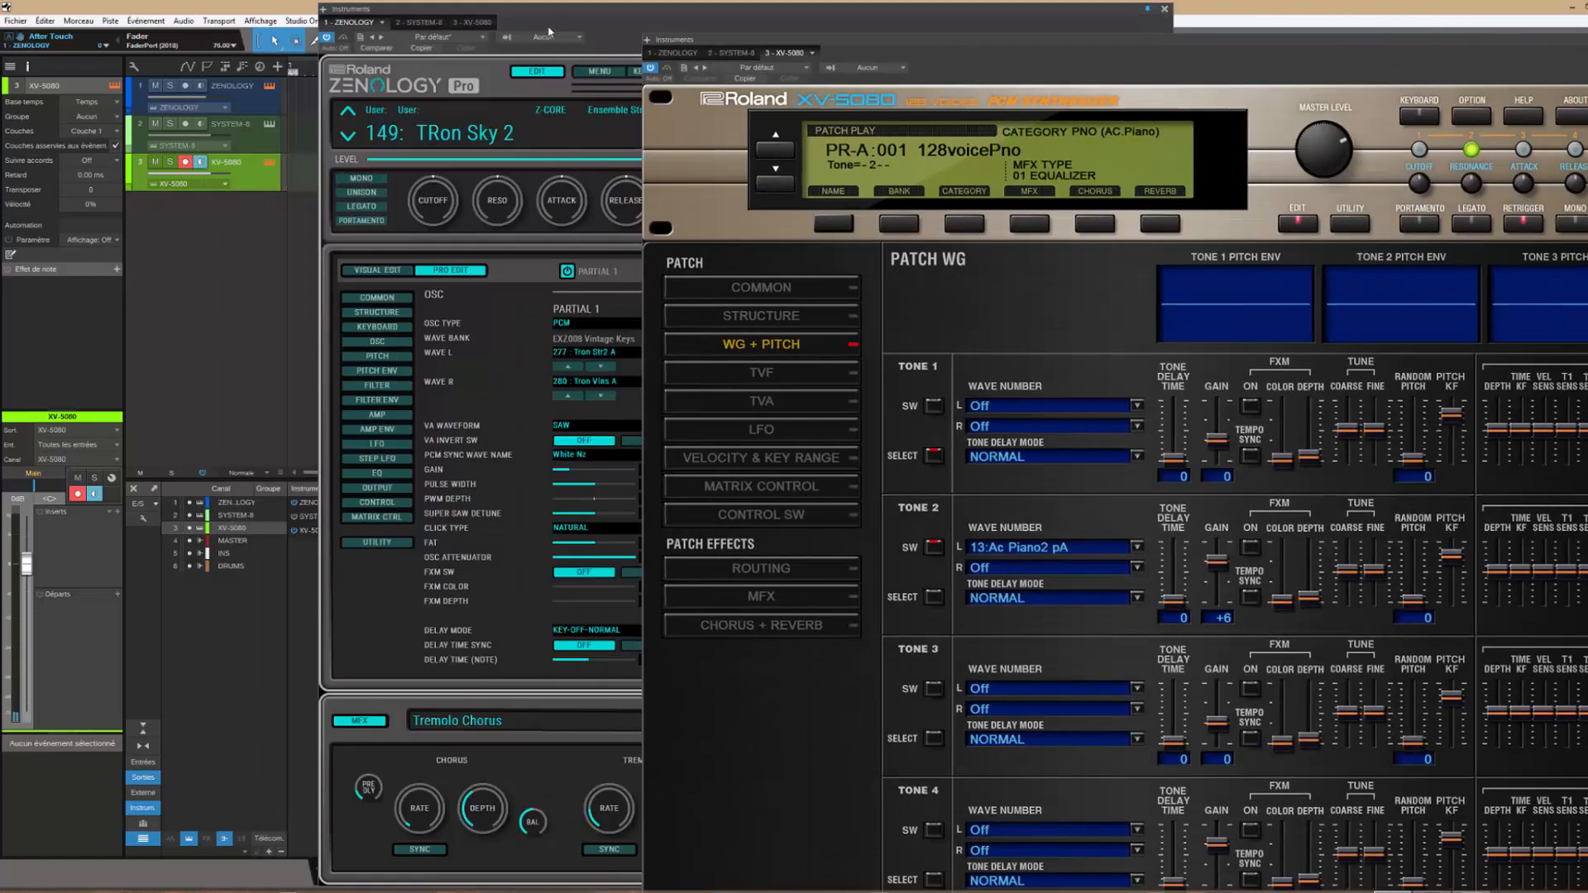
pyautogui.moveTo(534, 9); pyautogui.dragTo(842, 37)
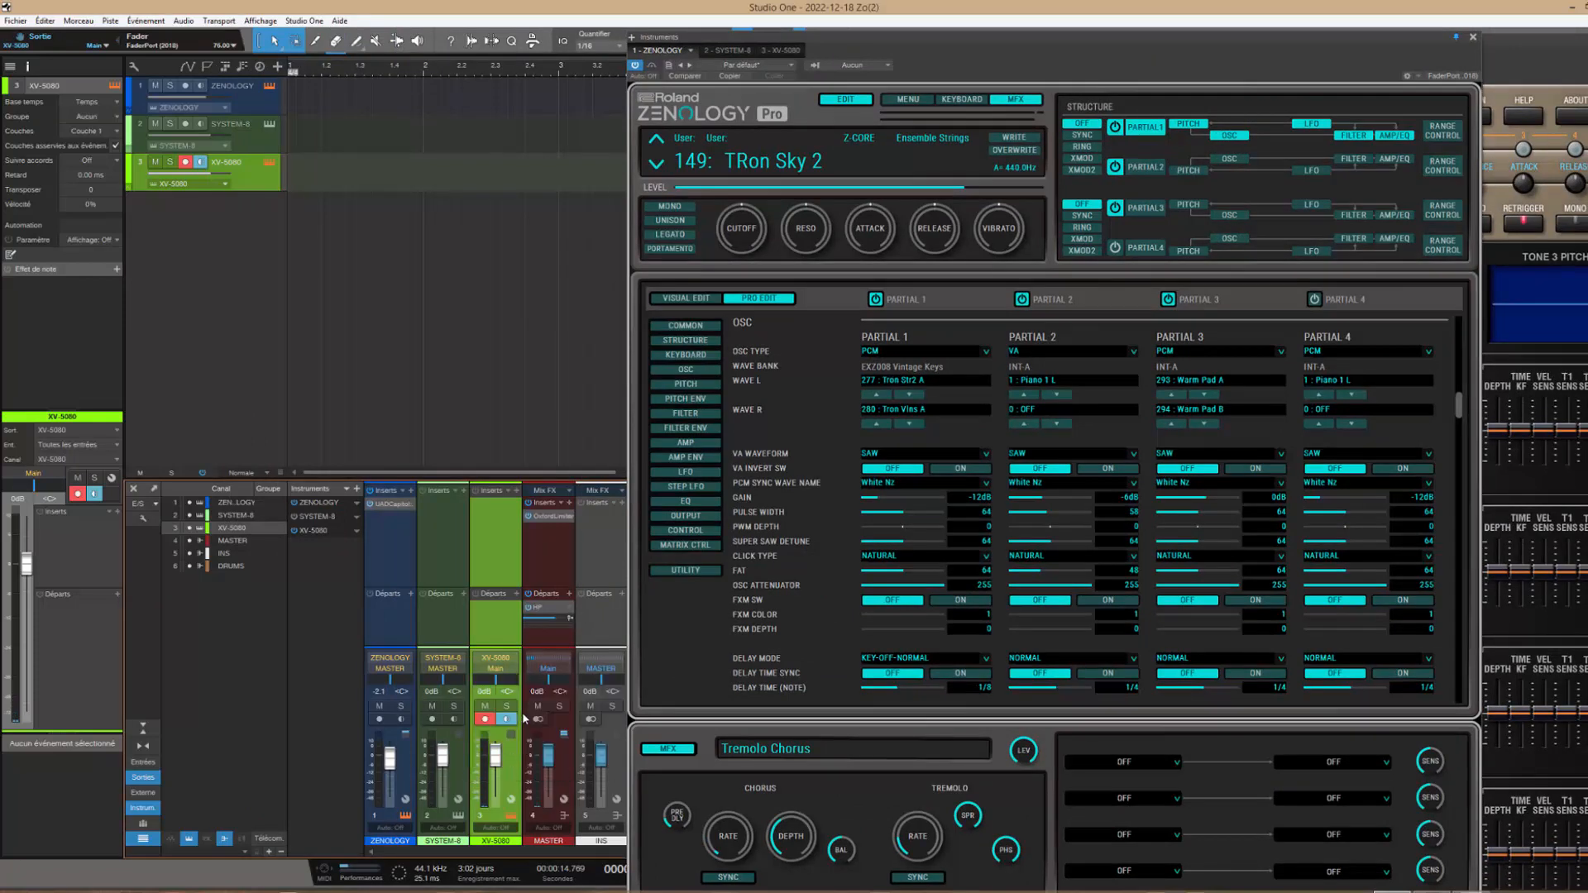
pyautogui.moveTo(1293, 34); pyautogui.dragTo(615, 7)
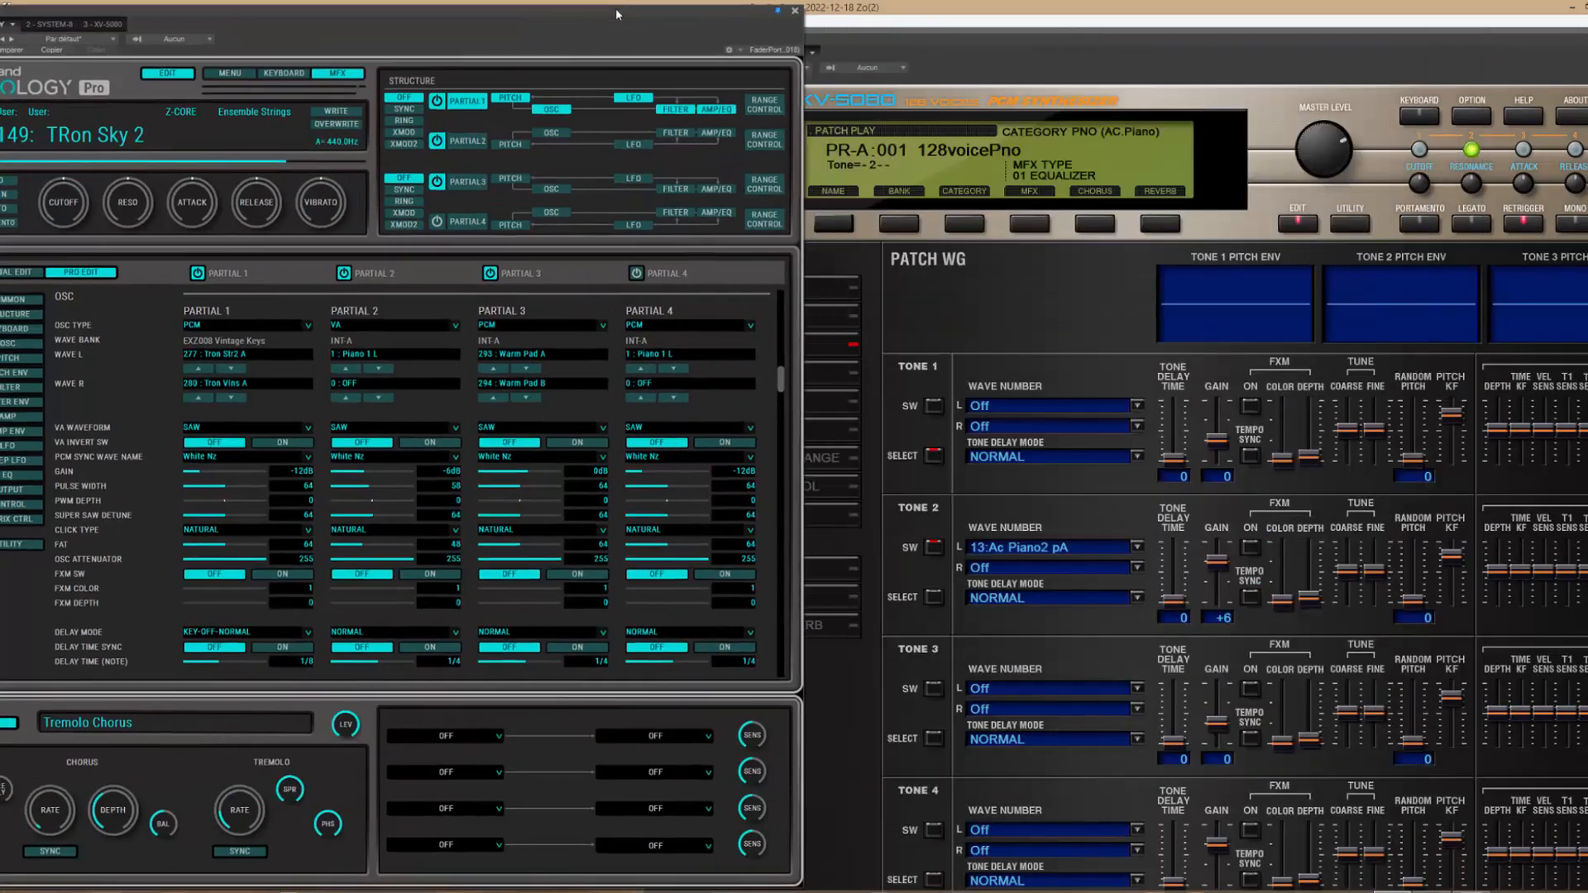
pyautogui.moveTo(970, 43); pyautogui.dragTo(534, 12)
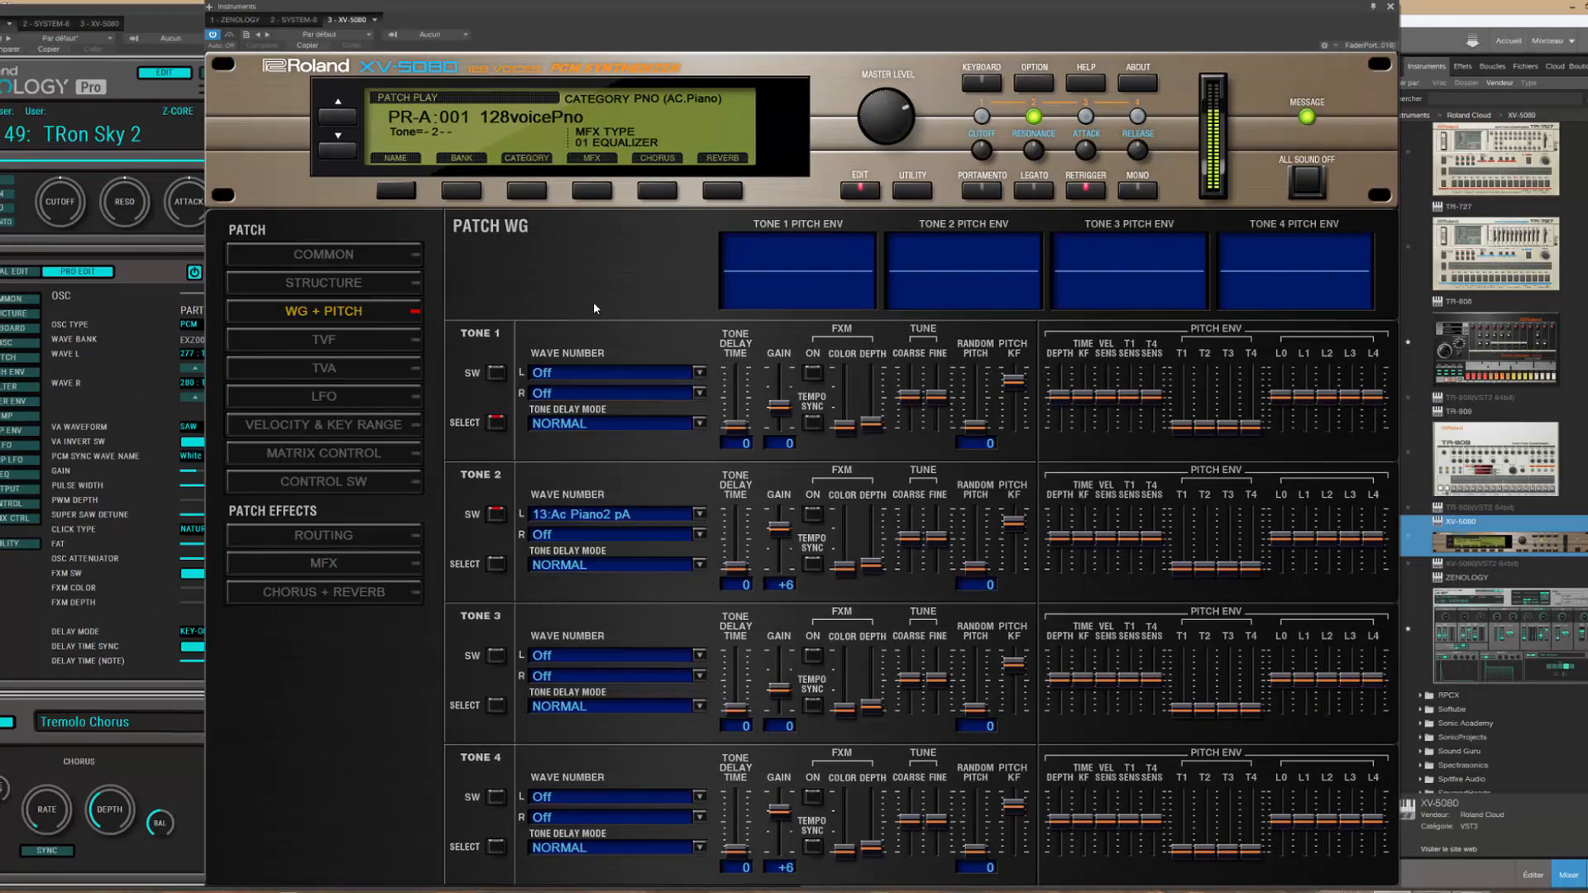
# Select XV-5080 patch PR-A:006 Power Grand and browse the list of waves for Tone 2's left channel
pyautogui.scroll(2, 535, 123)
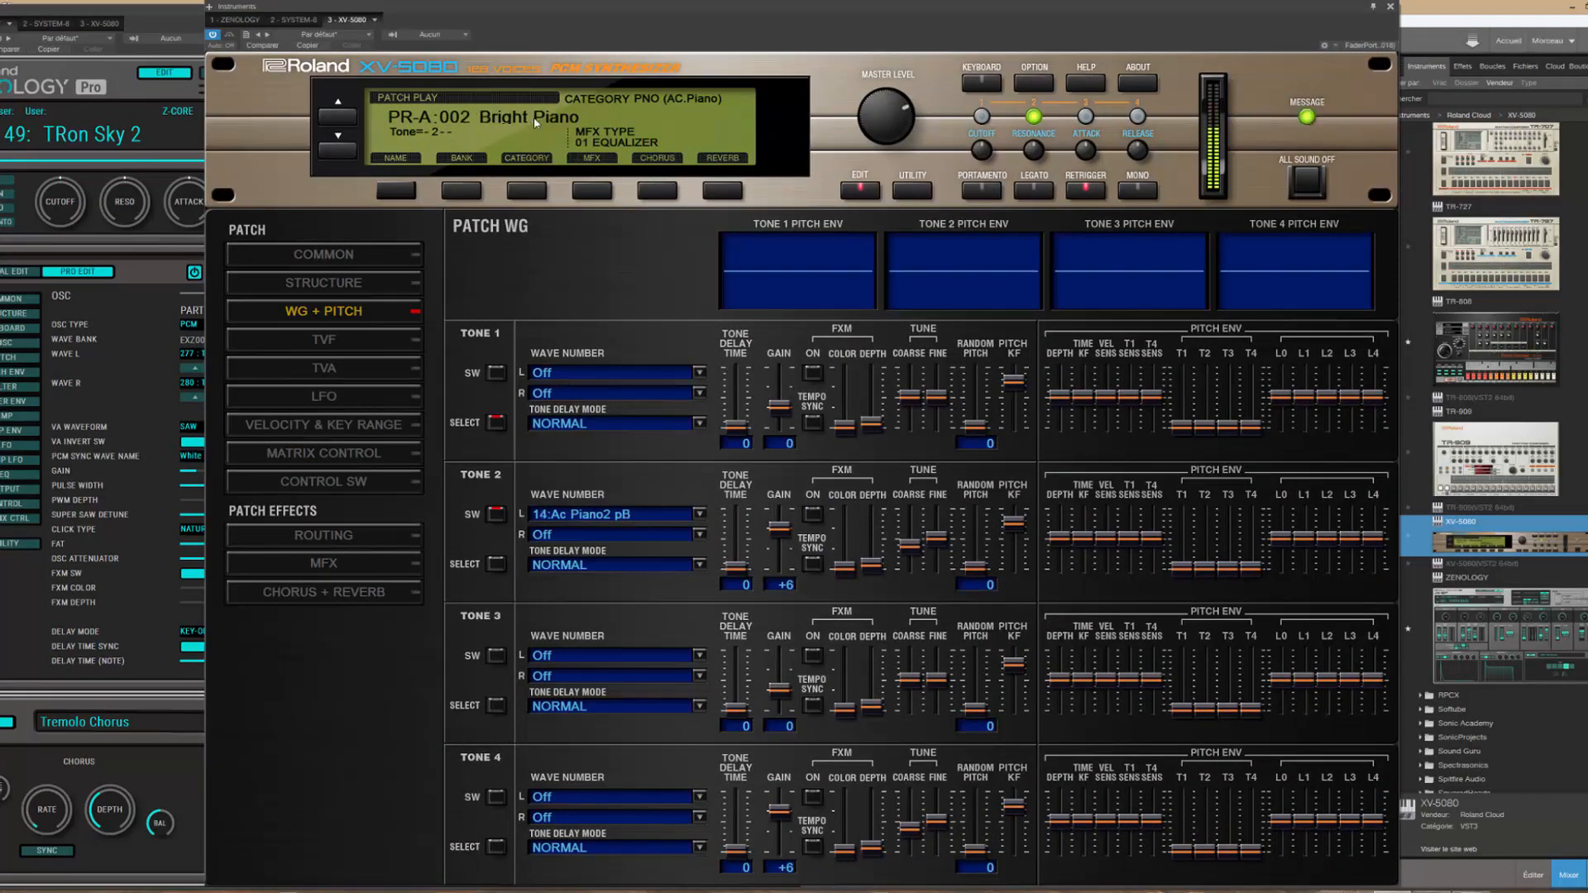
pyautogui.scroll(1, 535, 122)
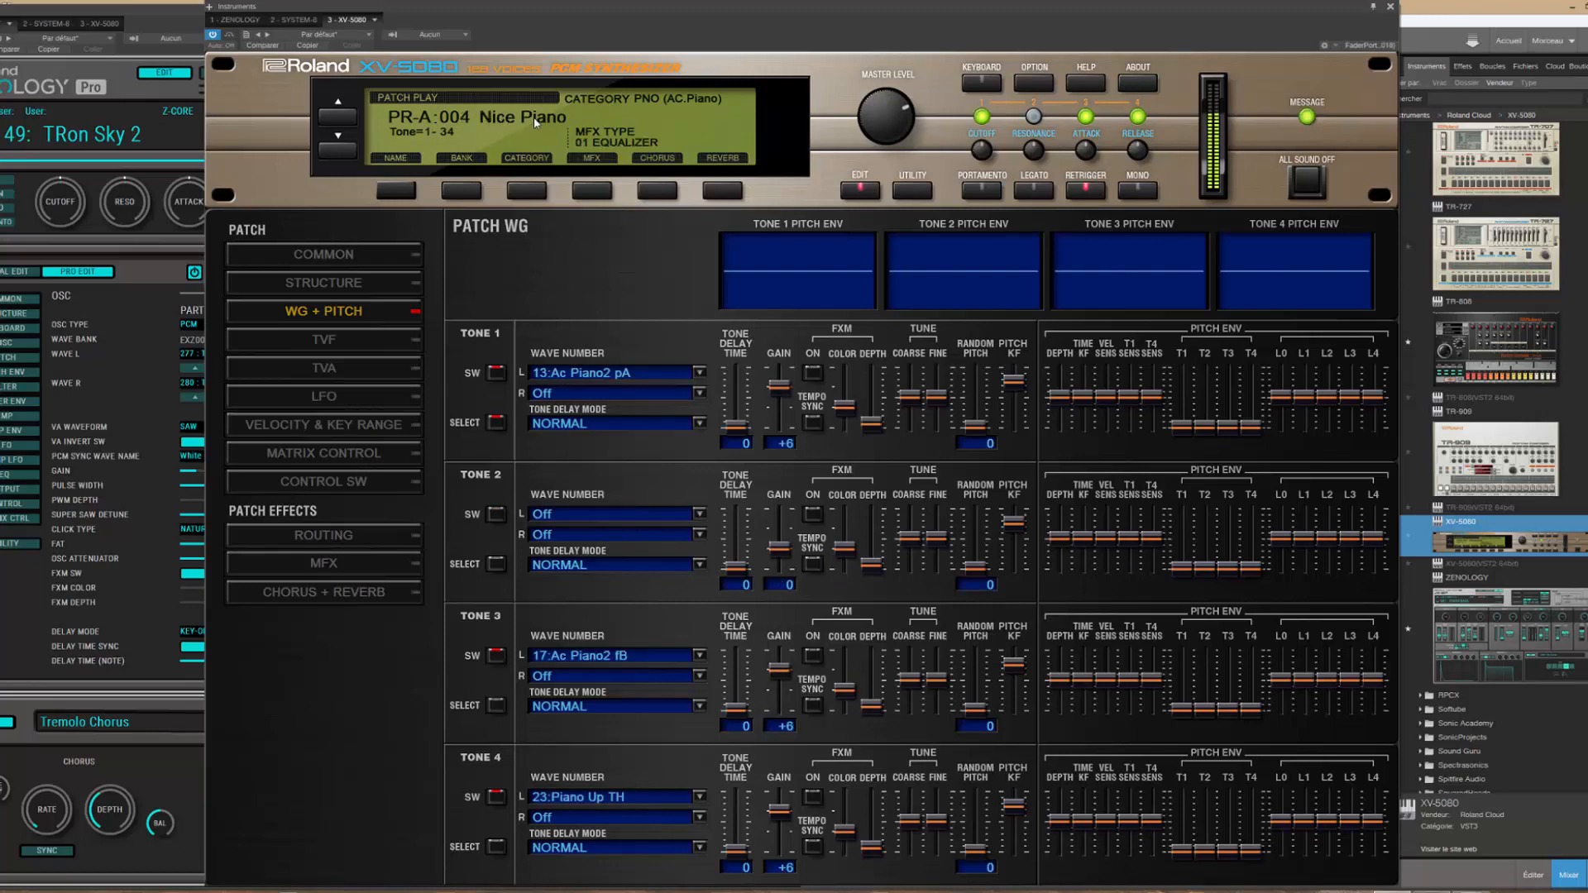
pyautogui.scroll(1, 534, 123)
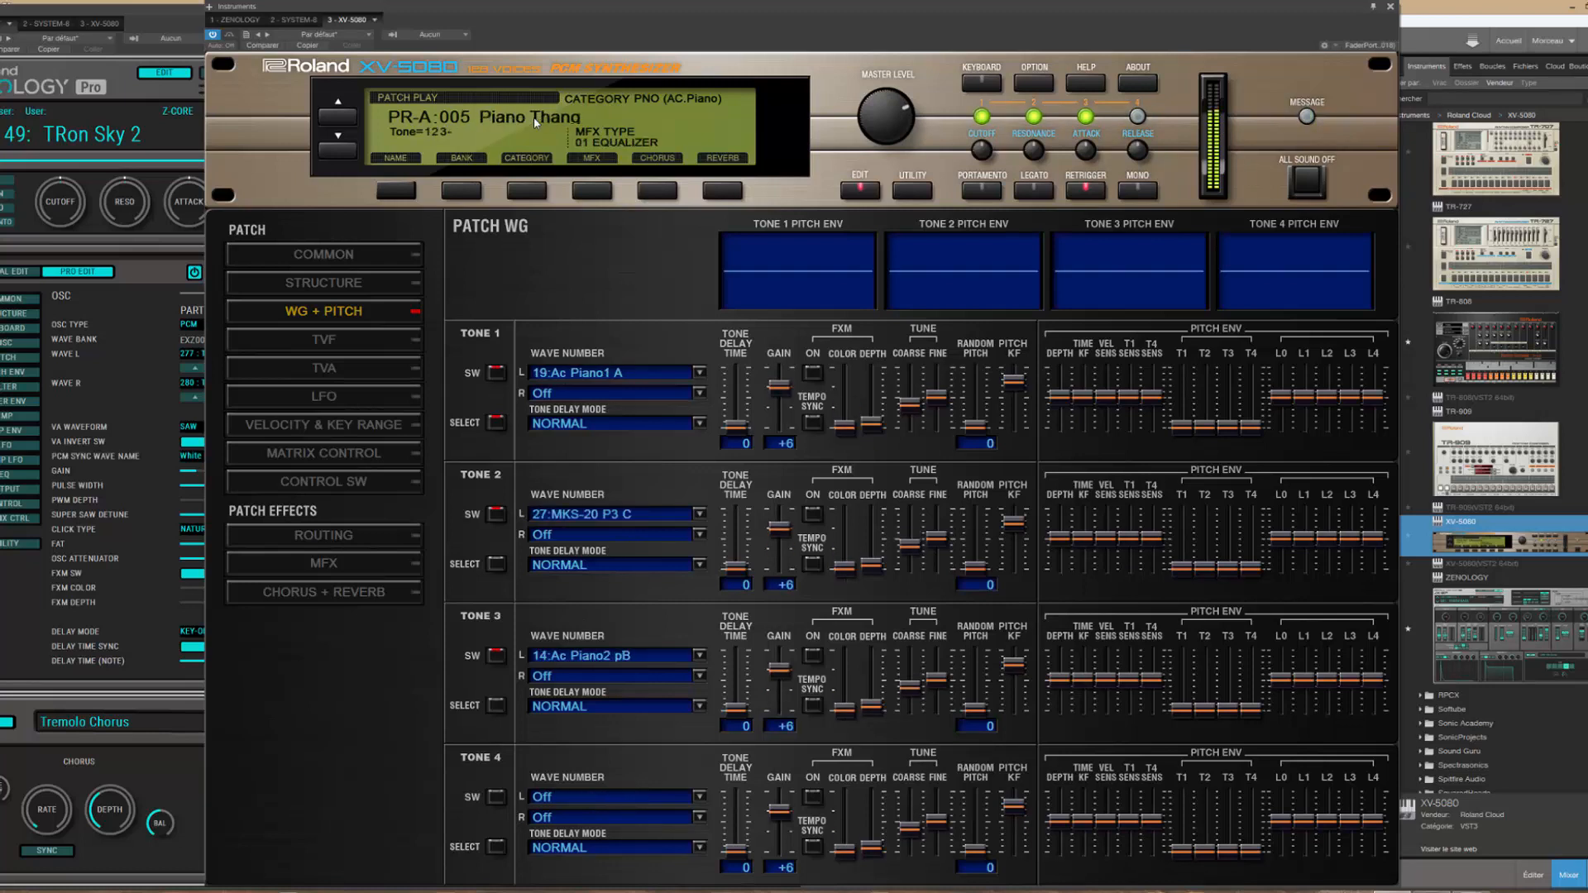
pyautogui.scroll(1, 533, 117)
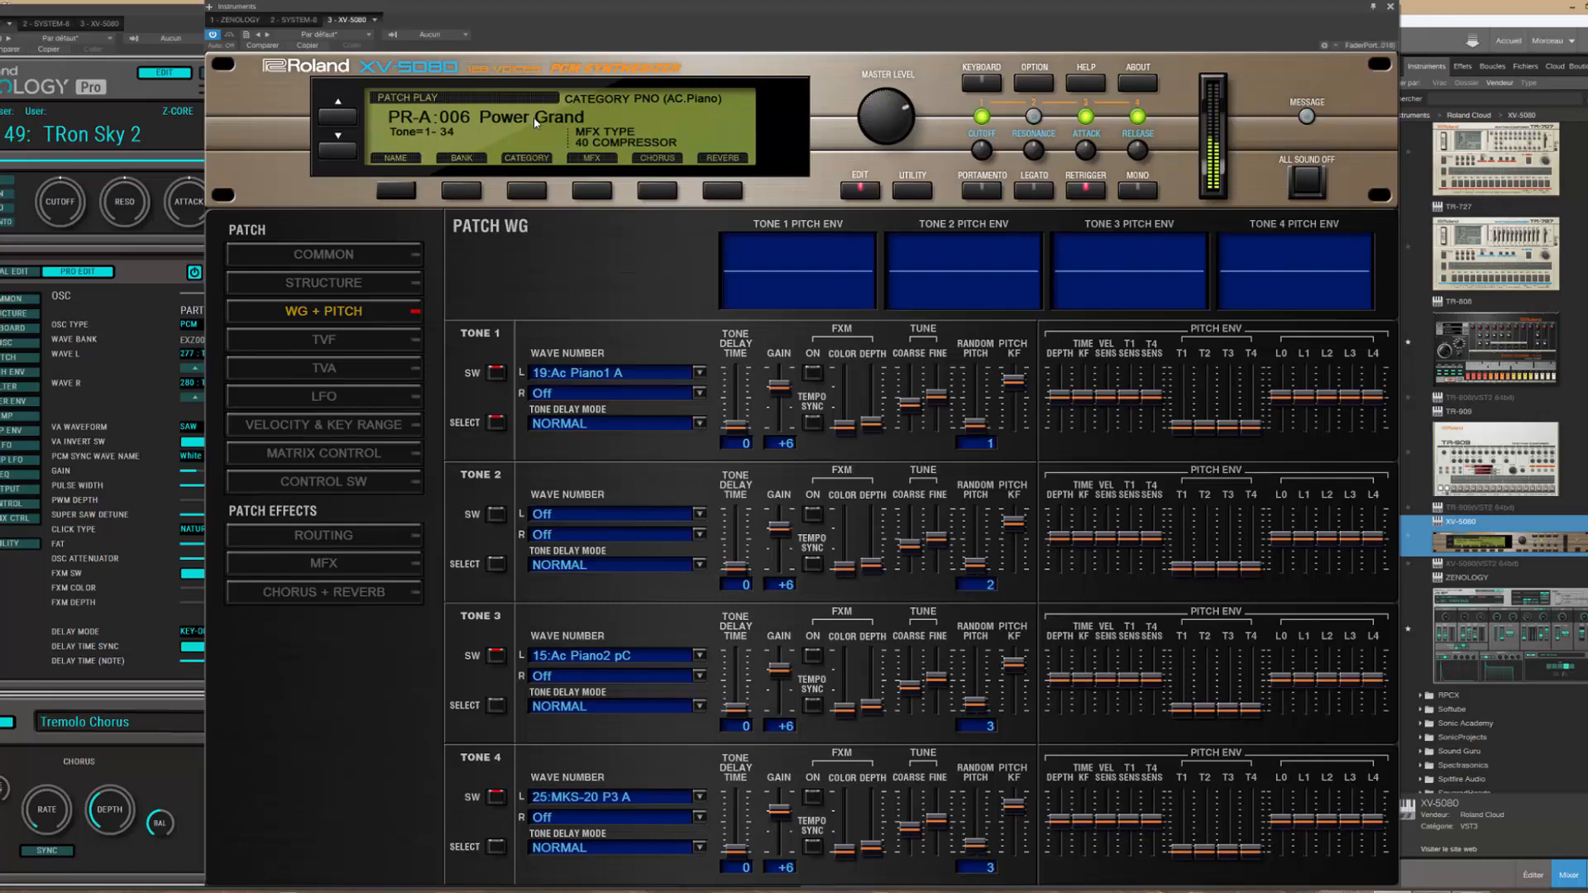
pyautogui.click(707, 516)
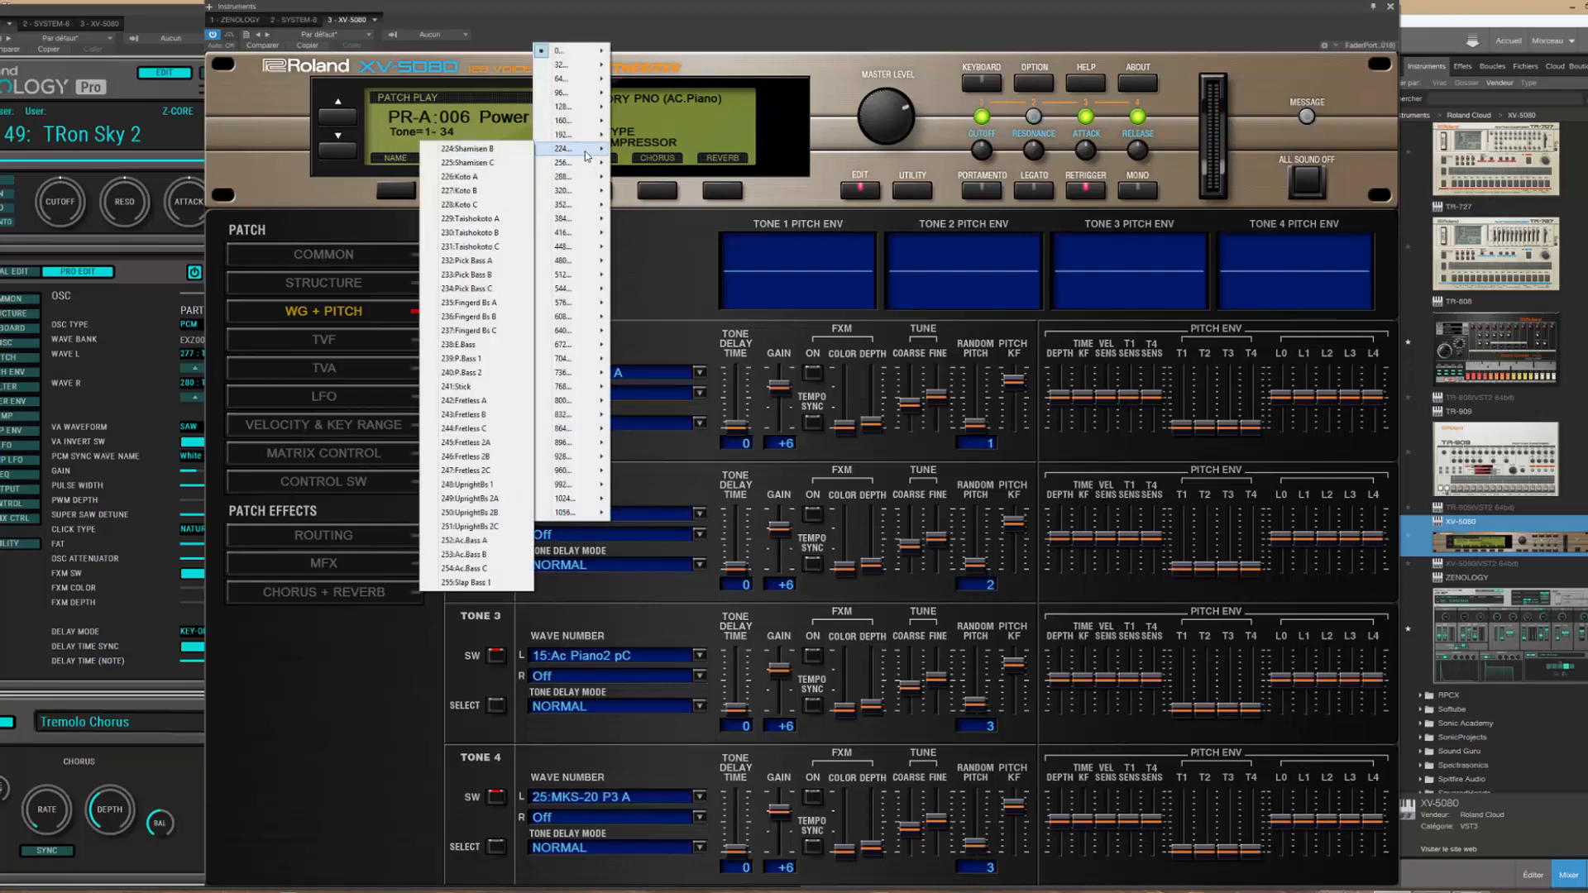
pyautogui.moveTo(583, 137)
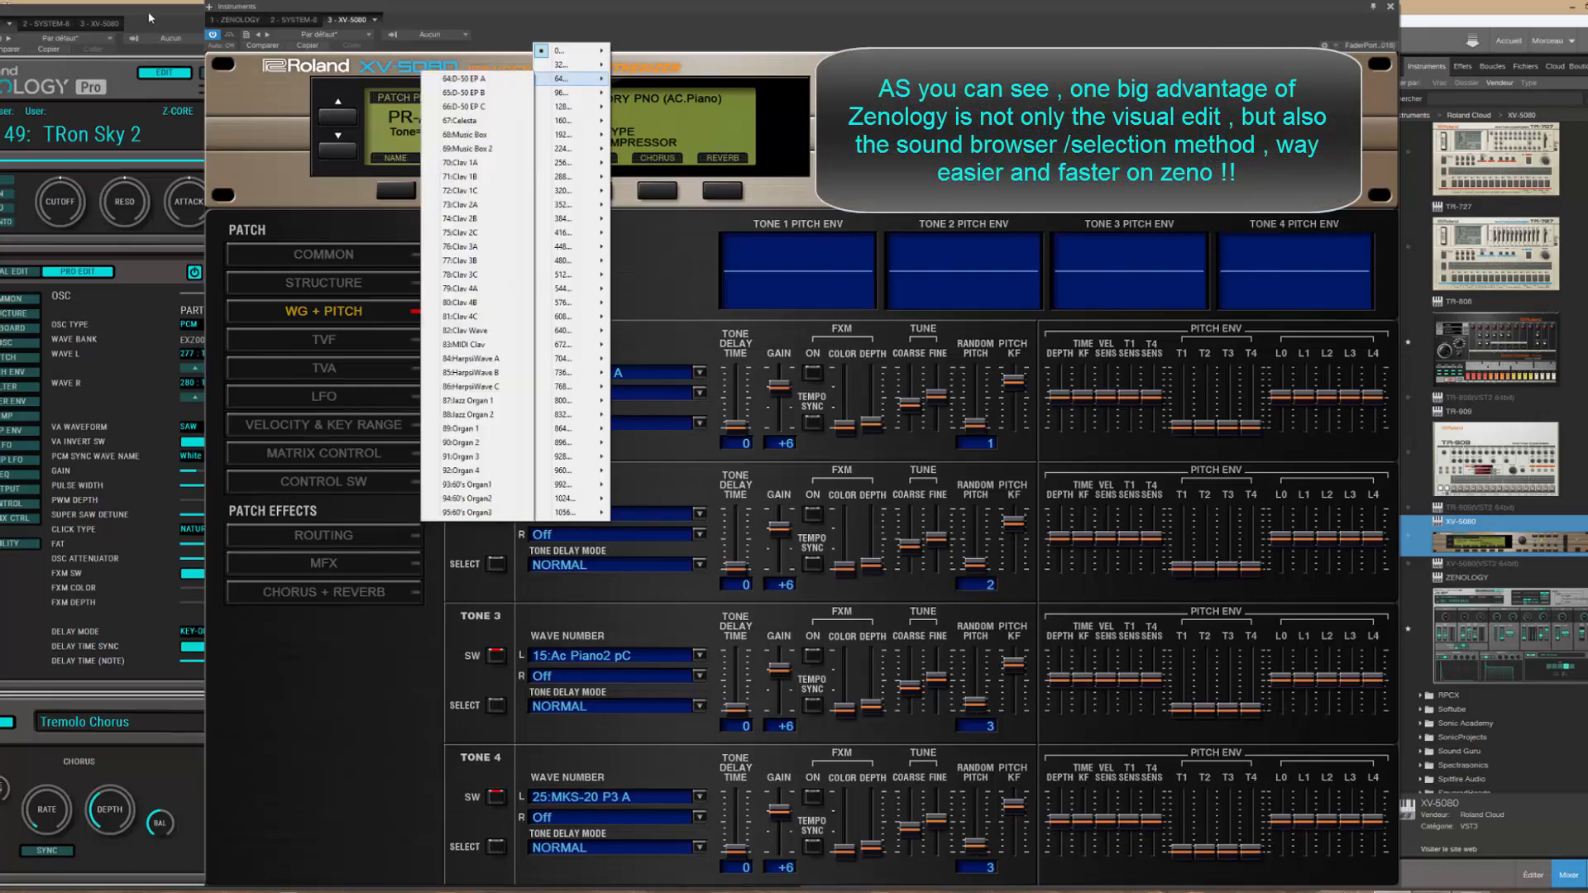
# Bring ZENOLOGY forward in Visual Edit, look at Partial 1's Wave Browser for comparison and close it
pyautogui.moveTo(151, 18); pyautogui.dragTo(472, 61)
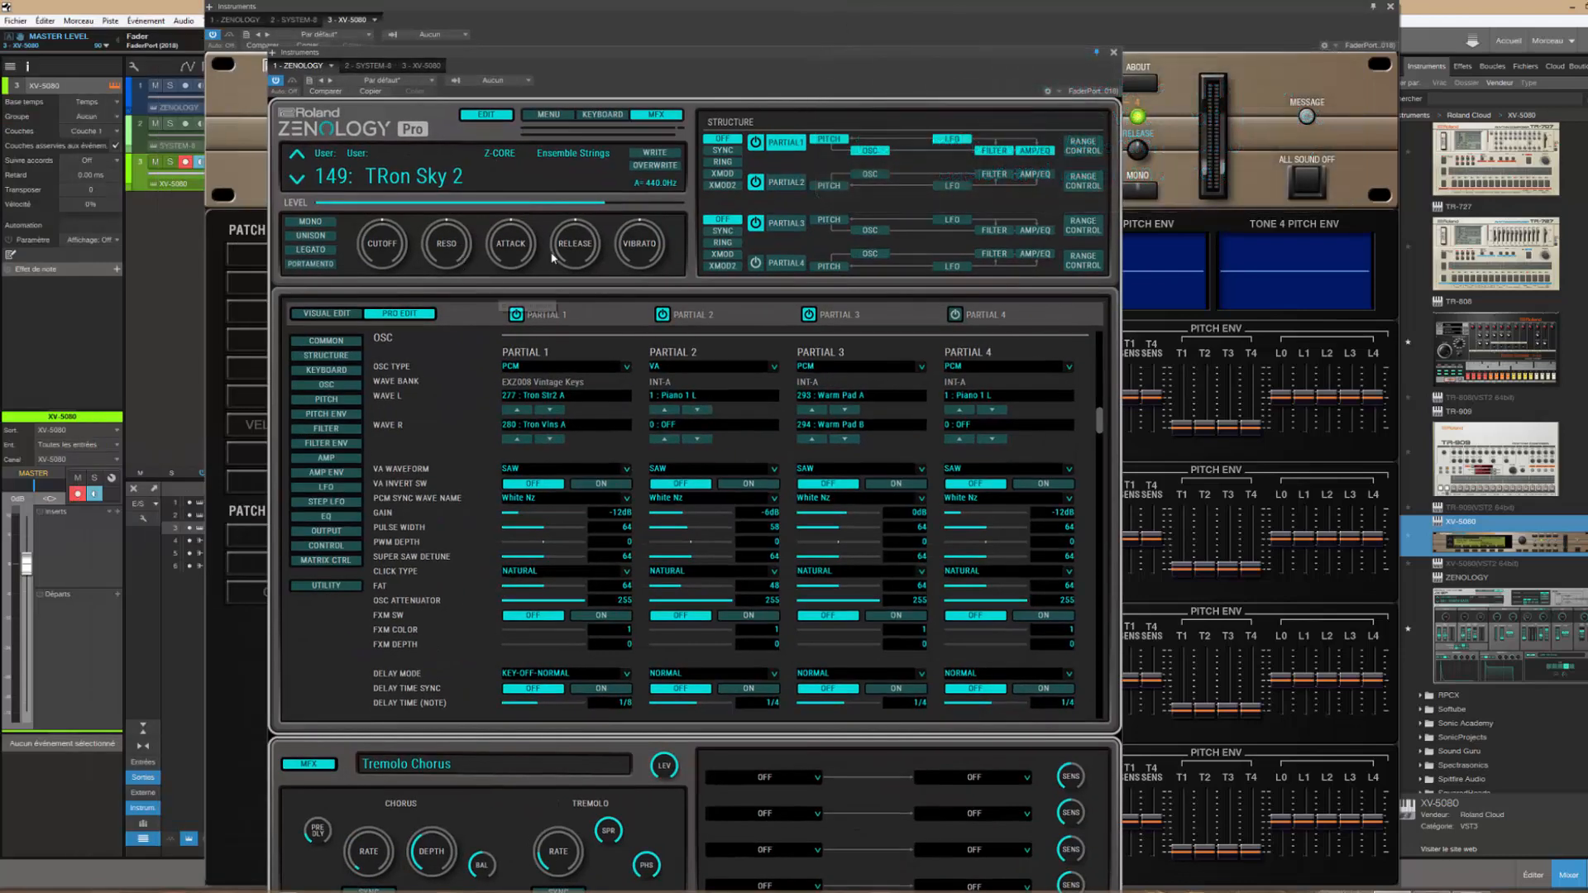
pyautogui.click(336, 315)
pyautogui.click(419, 414)
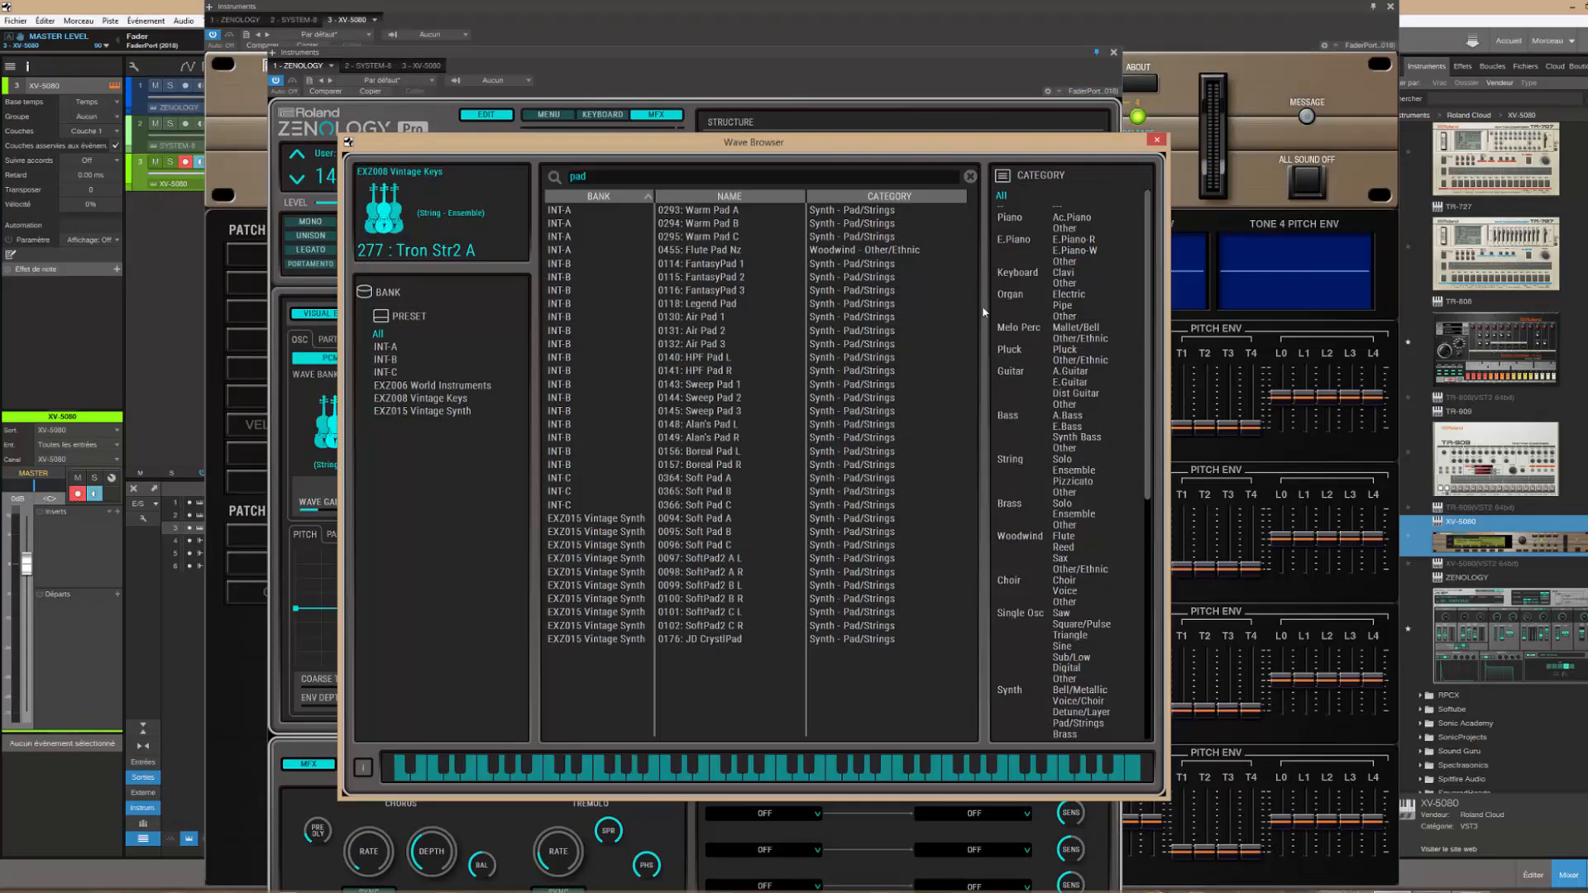
pyautogui.click(1157, 140)
# Move the ZENOLOGY window lower and bring the XV-5080 editor back to the front
pyautogui.moveTo(1075, 56); pyautogui.dragTo(1064, 178)
pyautogui.moveTo(1089, 312); pyautogui.dragTo(1084, 330)
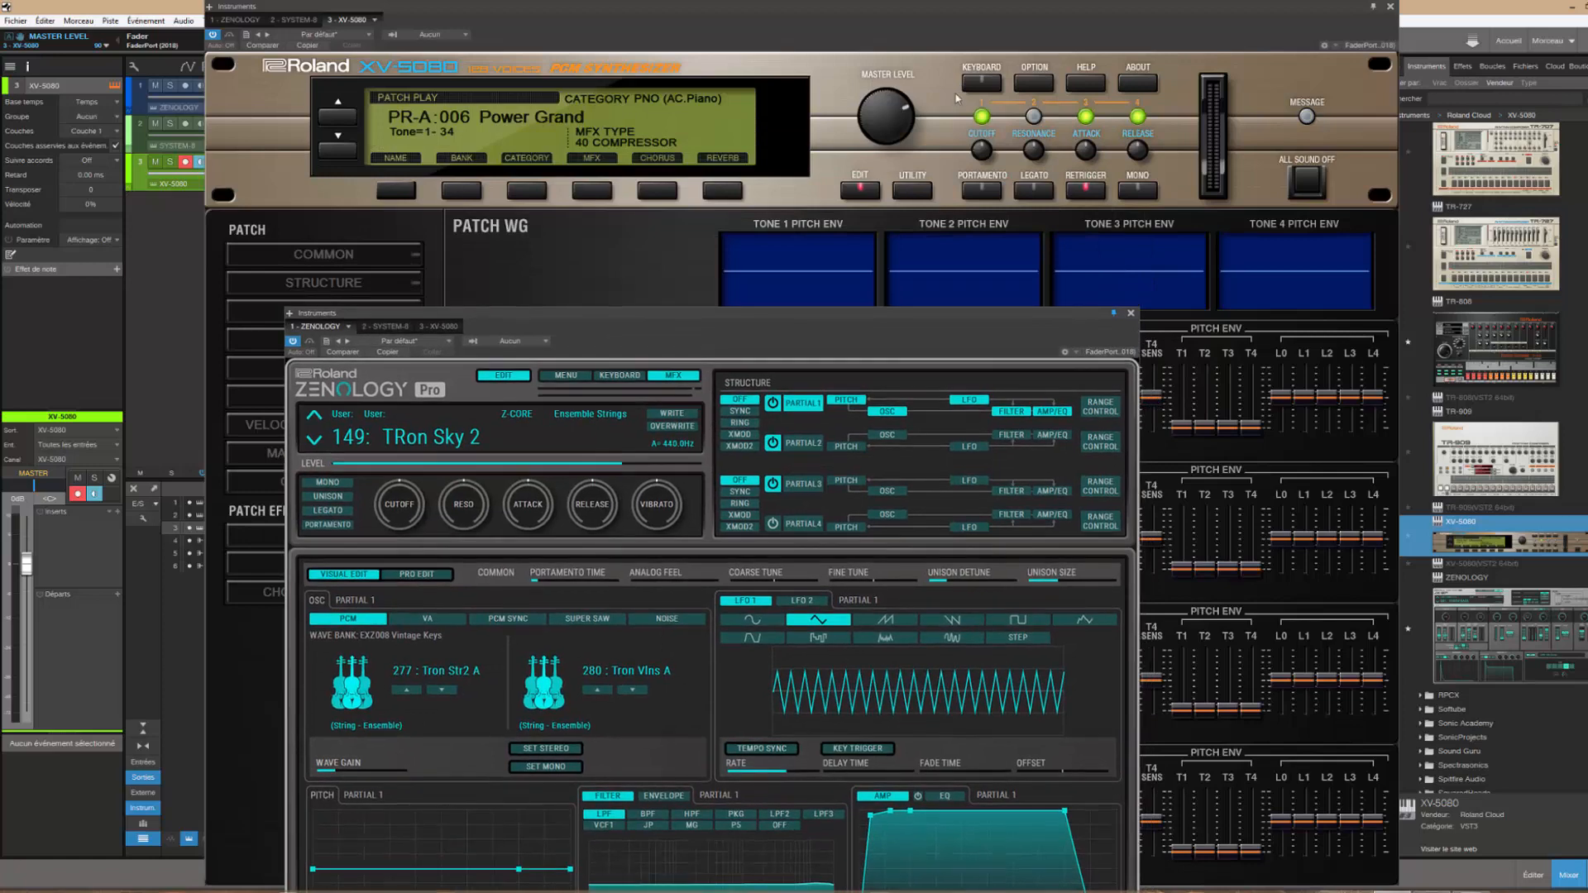
pyautogui.click(903, 14)
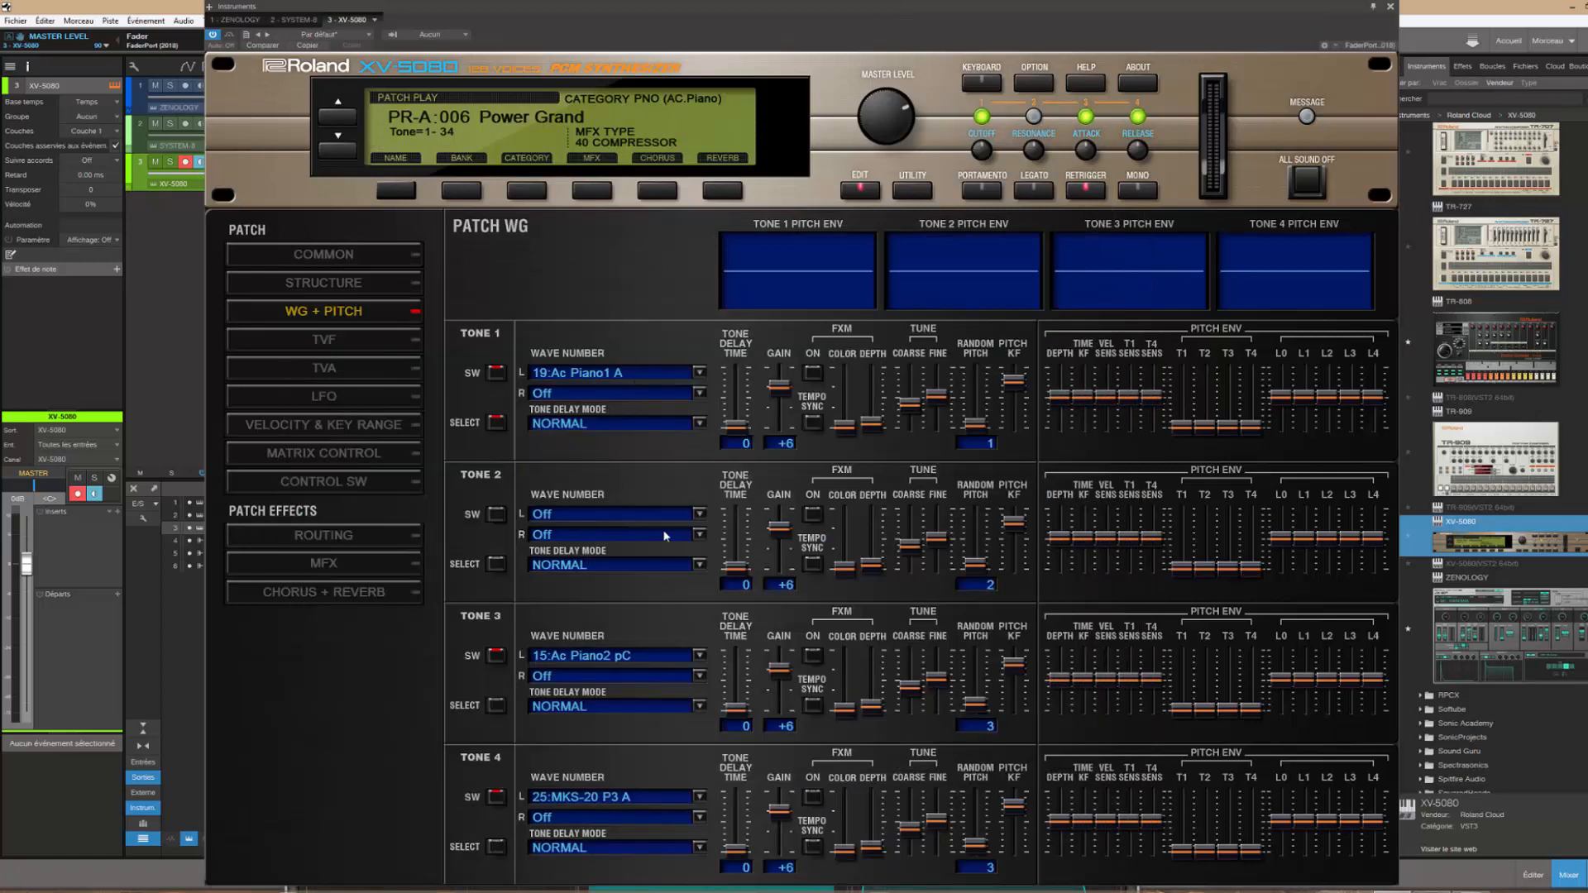
# Set Tone 2's left wave number to 522:Spark VOX
pyautogui.click(699, 518)
pyautogui.moveTo(569, 95)
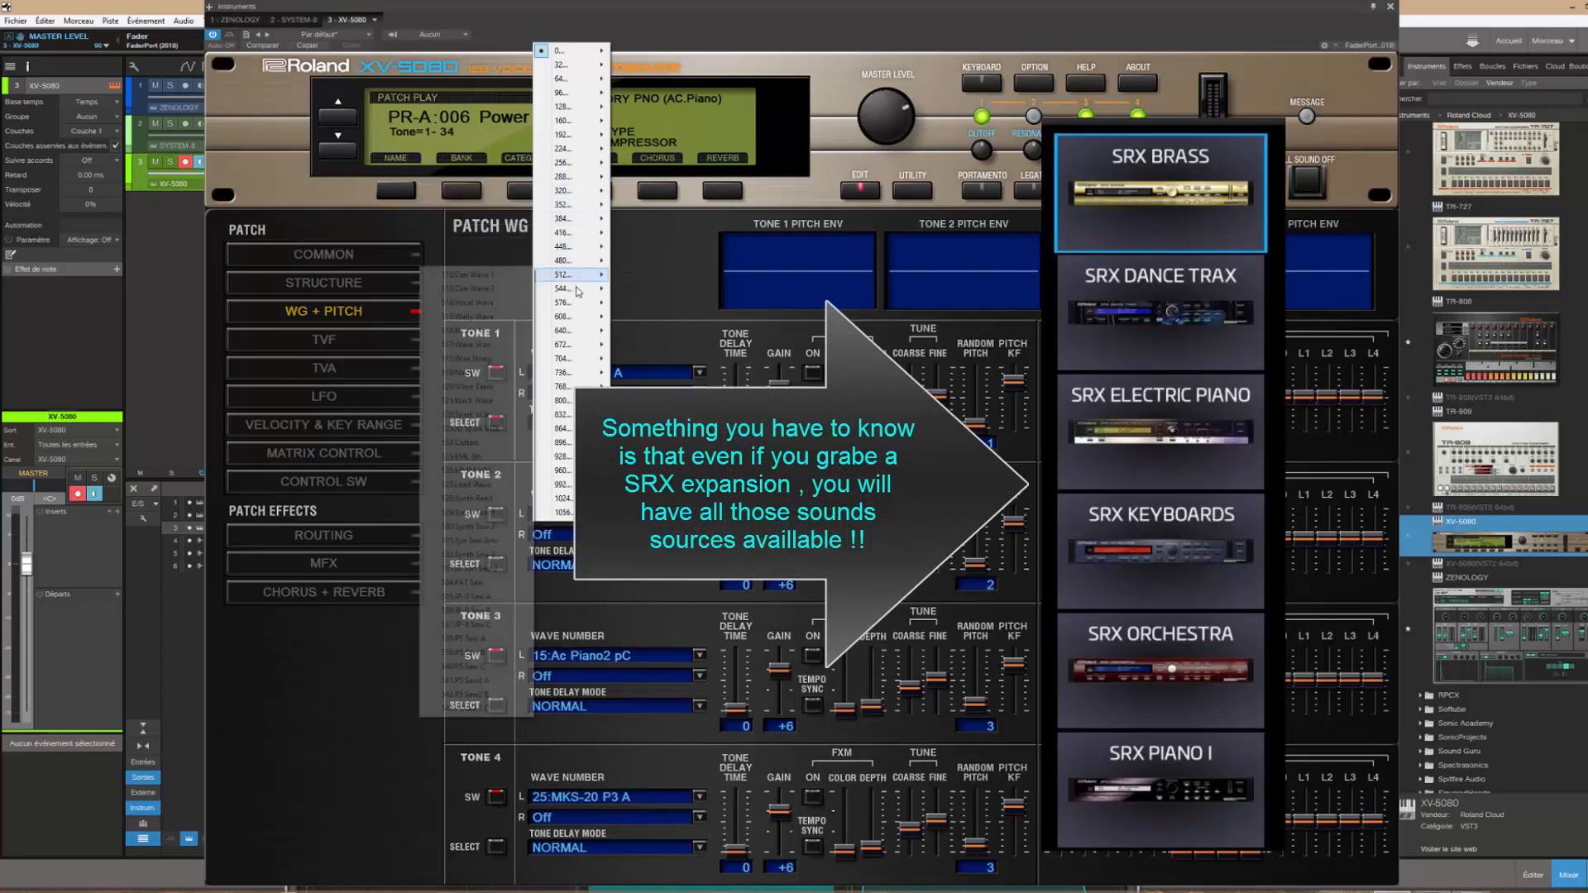
pyautogui.moveTo(577, 291)
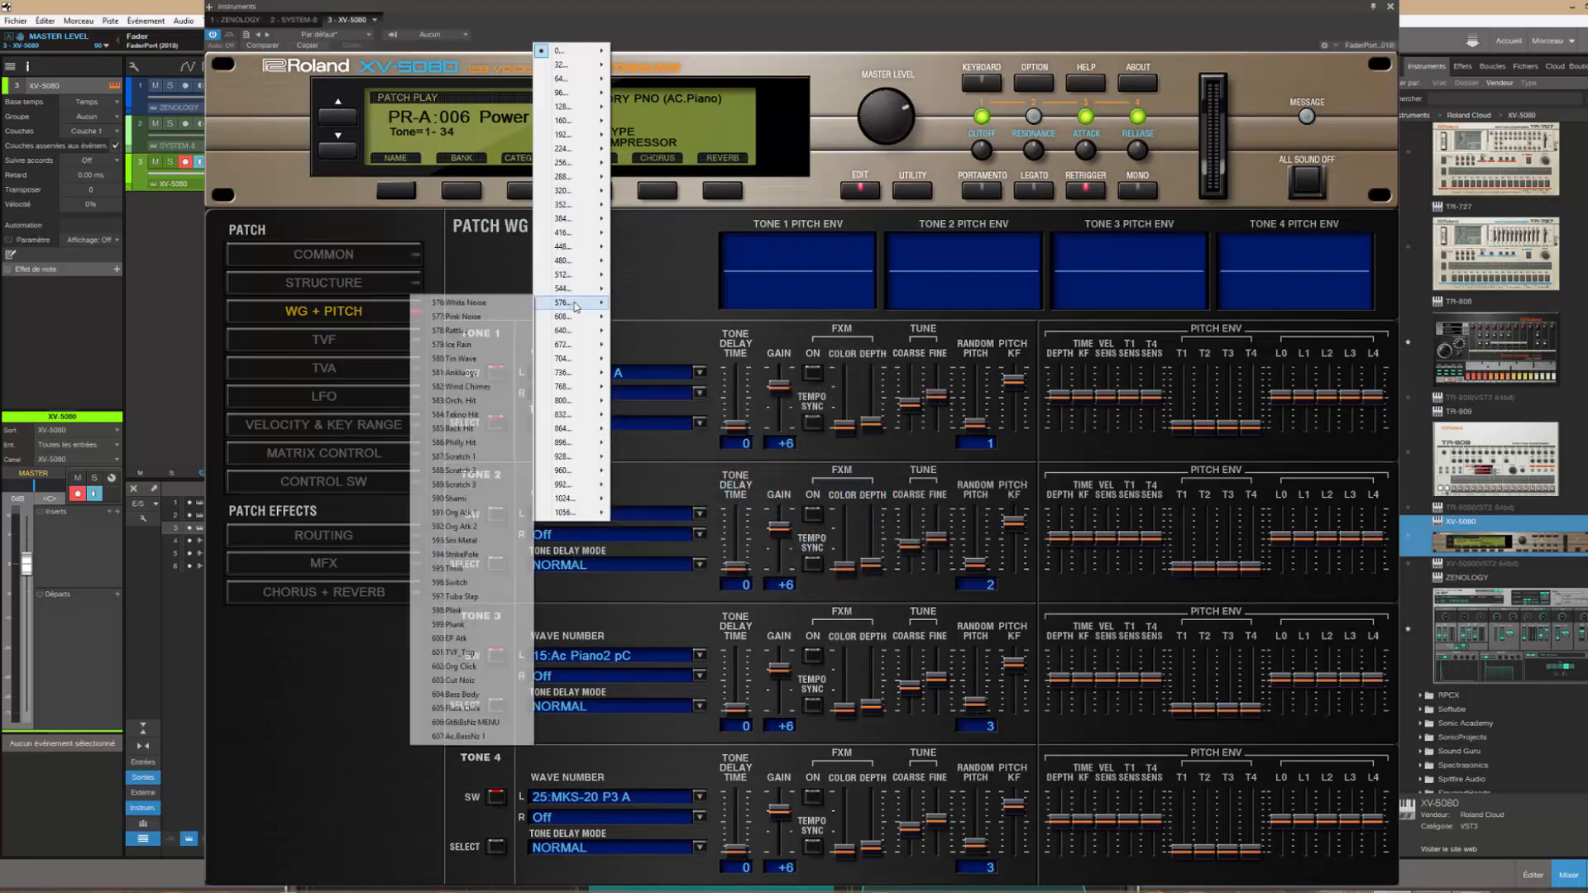
pyautogui.moveTo(574, 321)
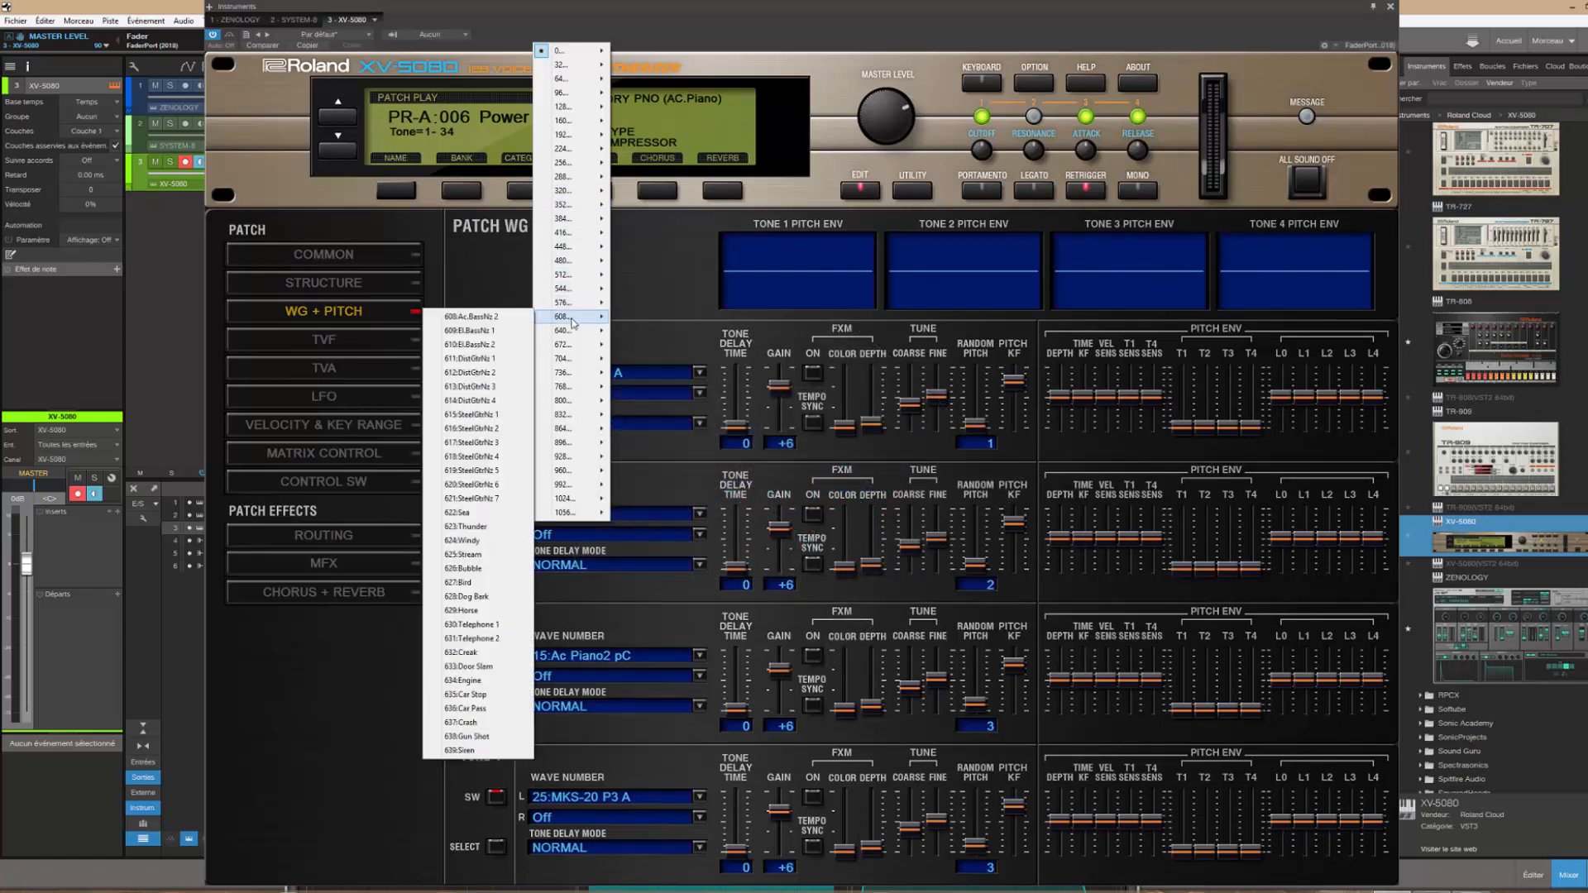
pyautogui.moveTo(568, 359)
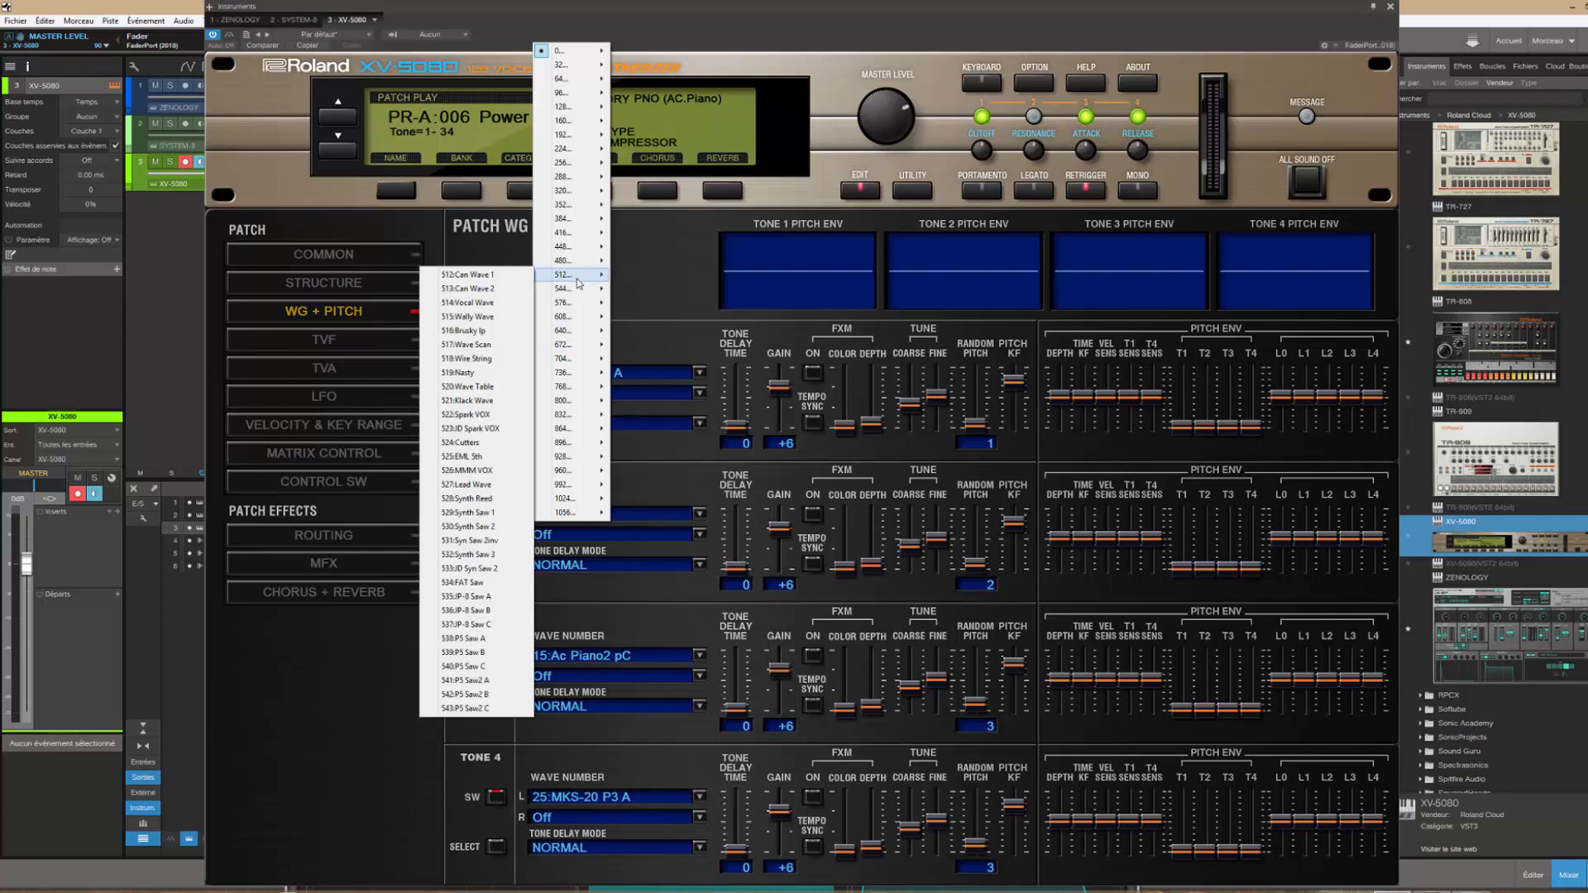
pyautogui.click(472, 416)
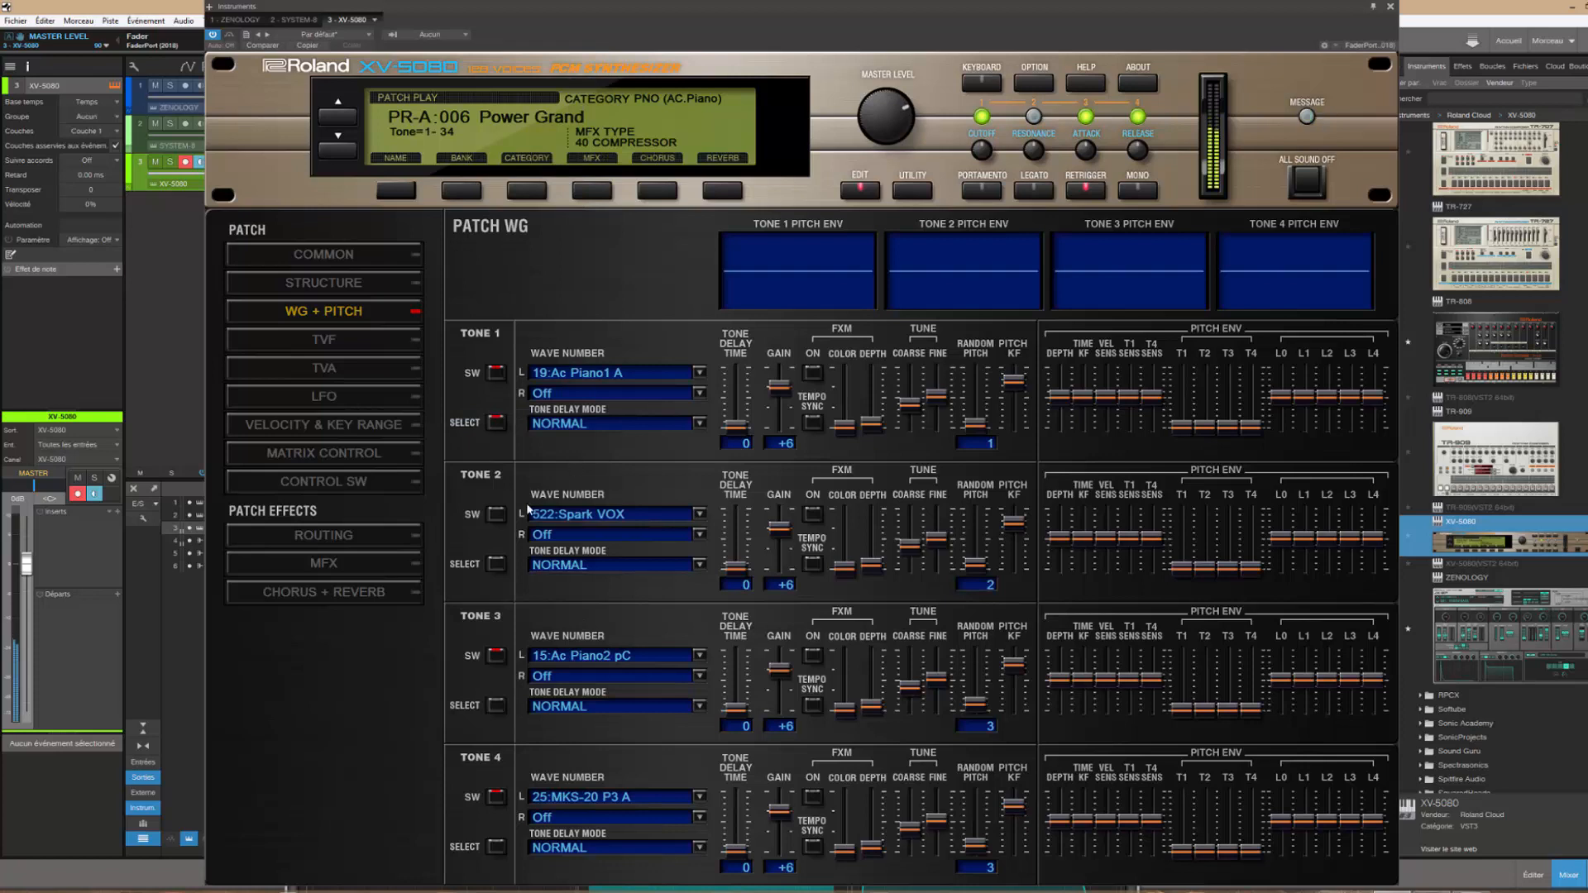
# Switch Tone 2 on and Tones 1, 3 and 4 off so only Spark VOX plays
pyautogui.click(496, 515)
pyautogui.click(497, 373)
pyautogui.click(496, 655)
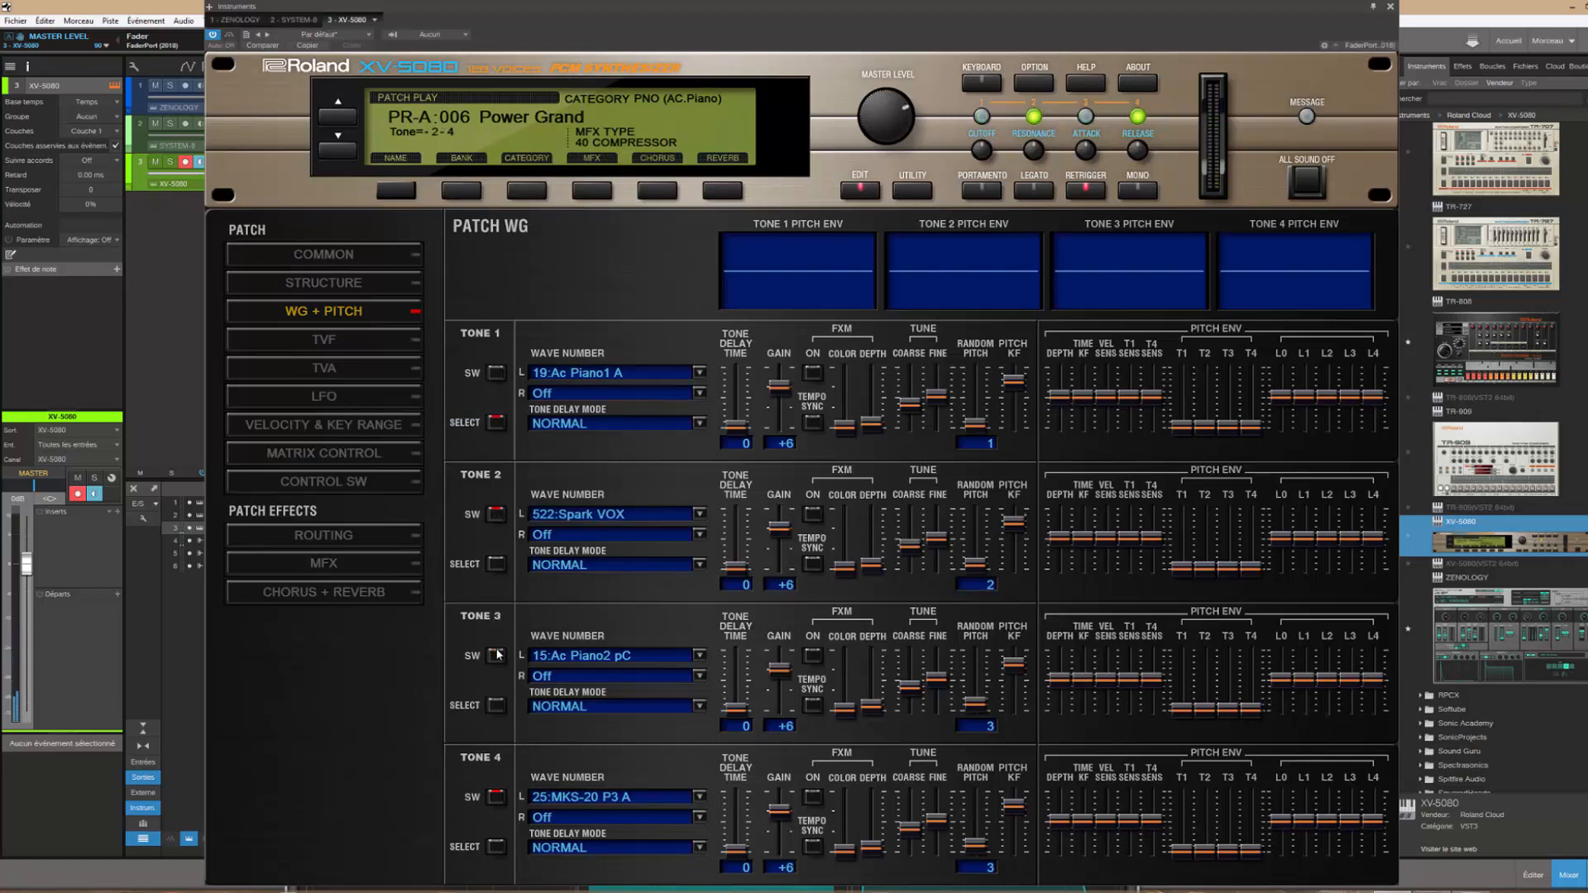
pyautogui.click(496, 797)
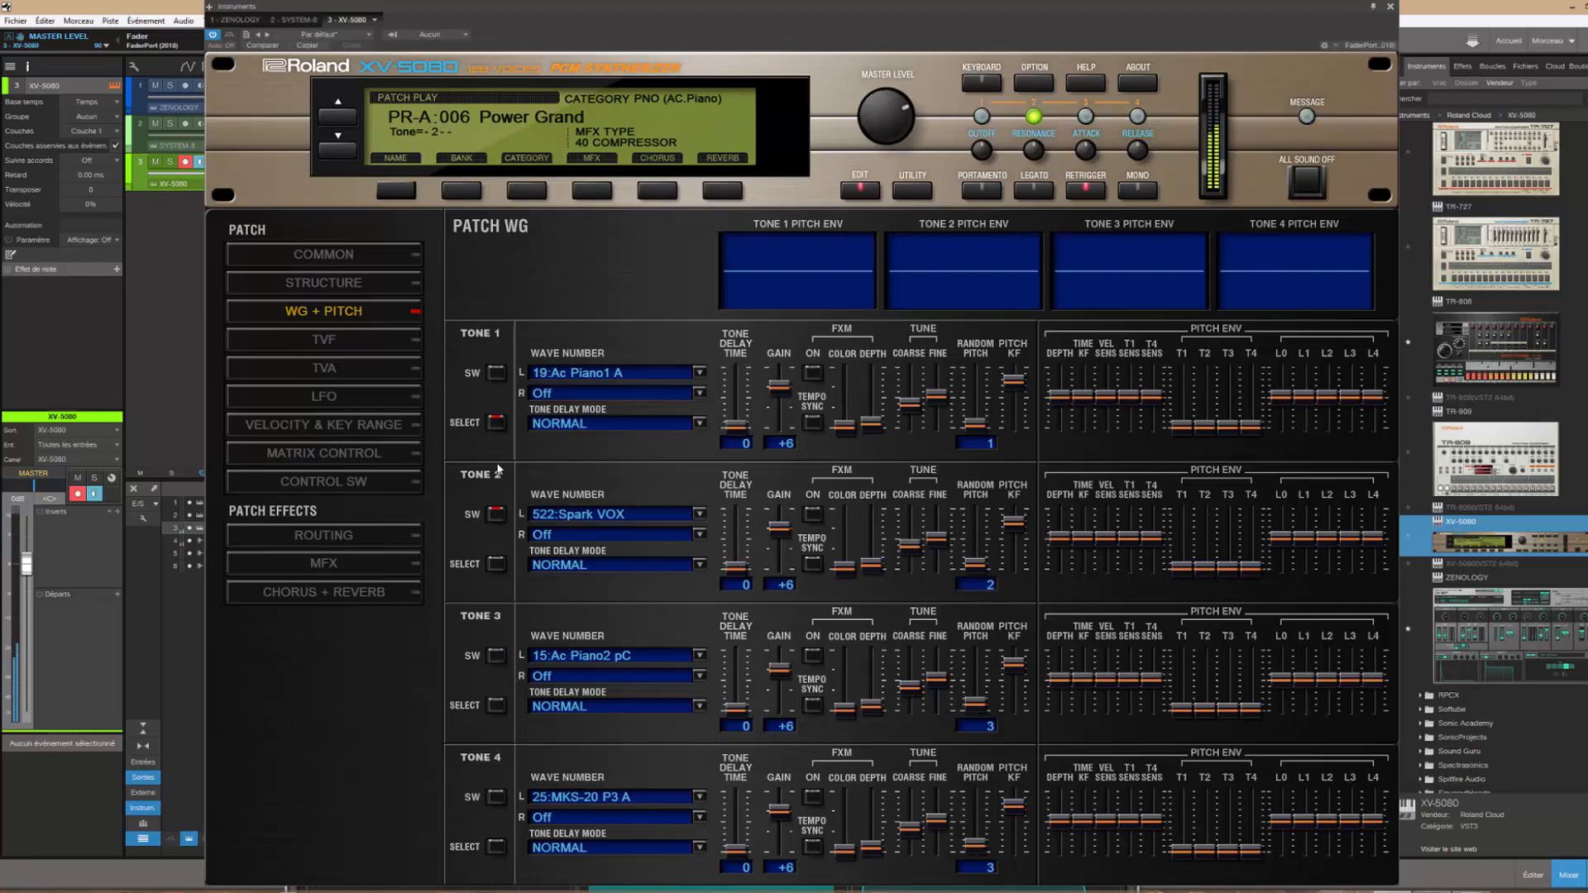
# Try waves 897:REV AmbiSNfR and 640:Train as Tone 2's right wave, keeping its delay mode NORMAL
pyautogui.click(699, 564)
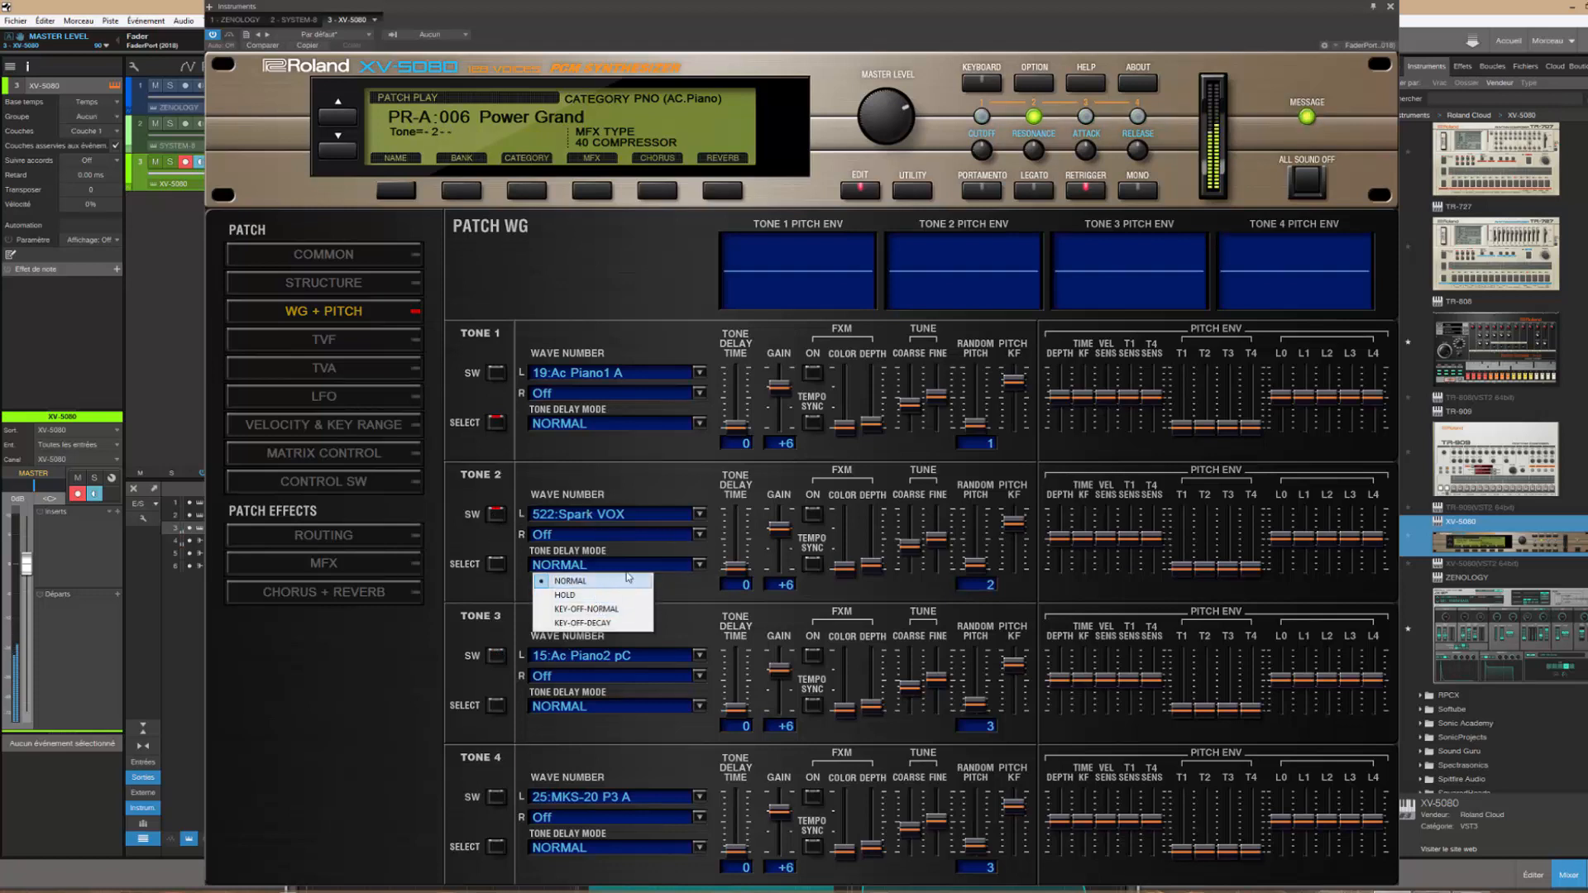
pyautogui.click(579, 581)
pyautogui.click(688, 538)
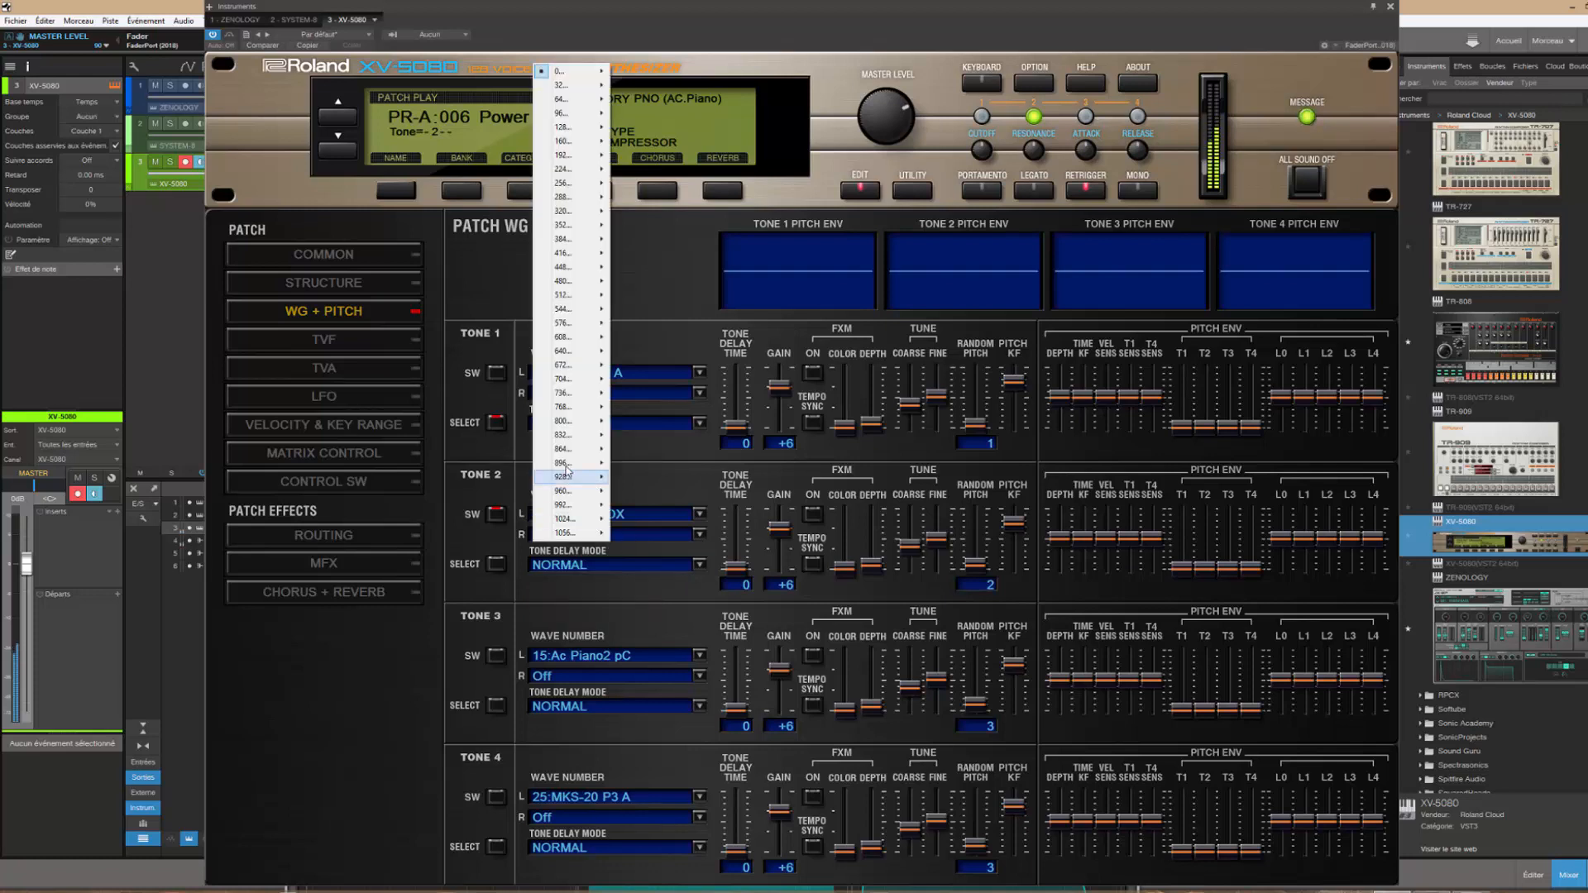
pyautogui.moveTo(568, 468)
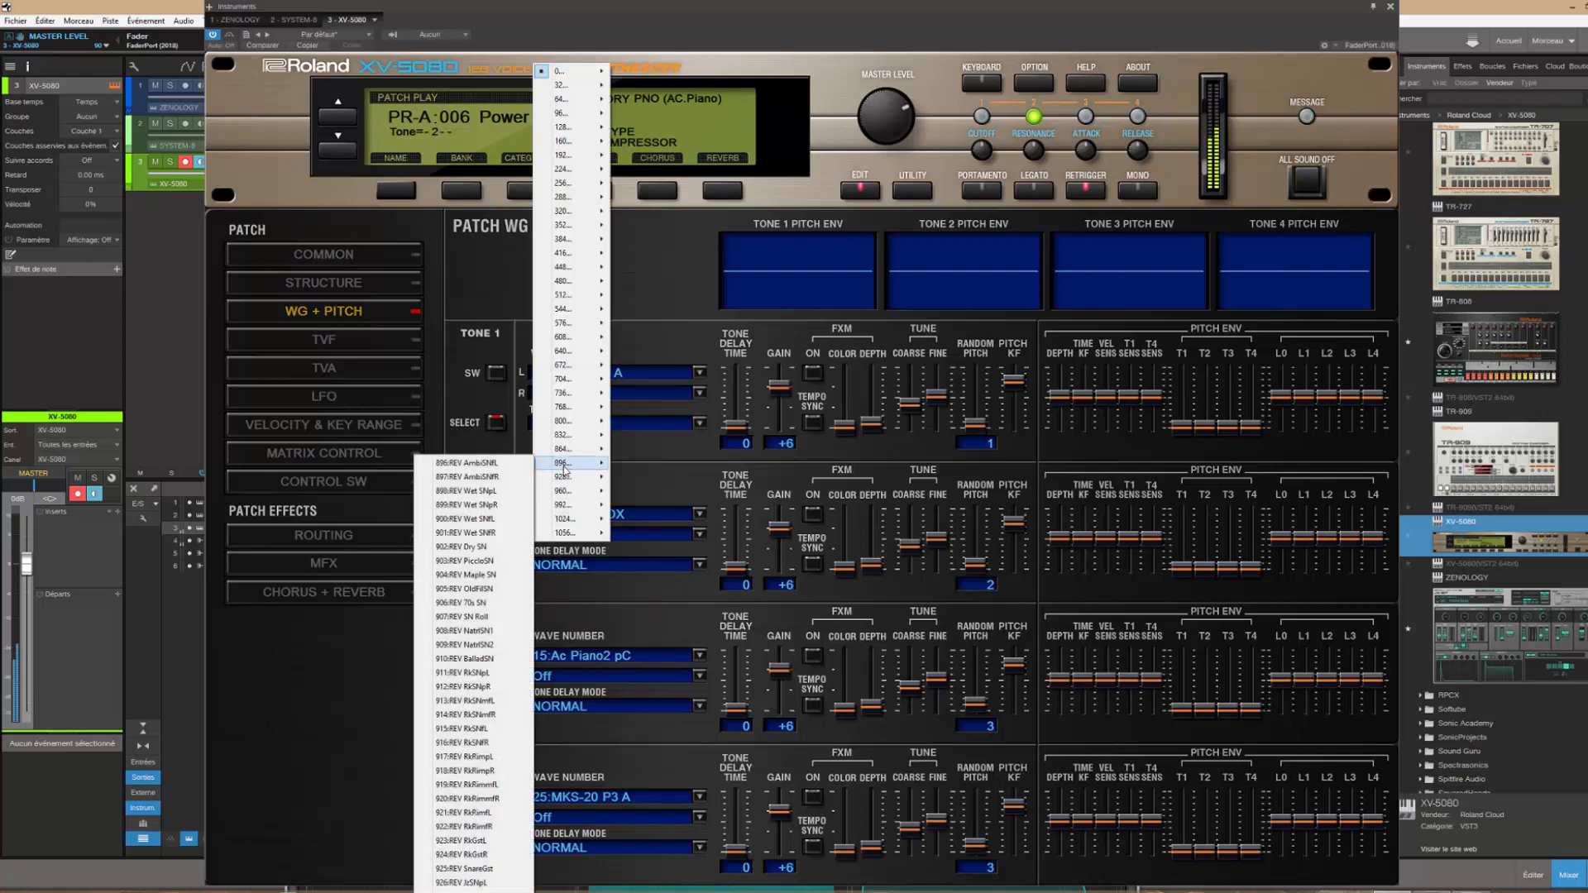
pyautogui.click(499, 478)
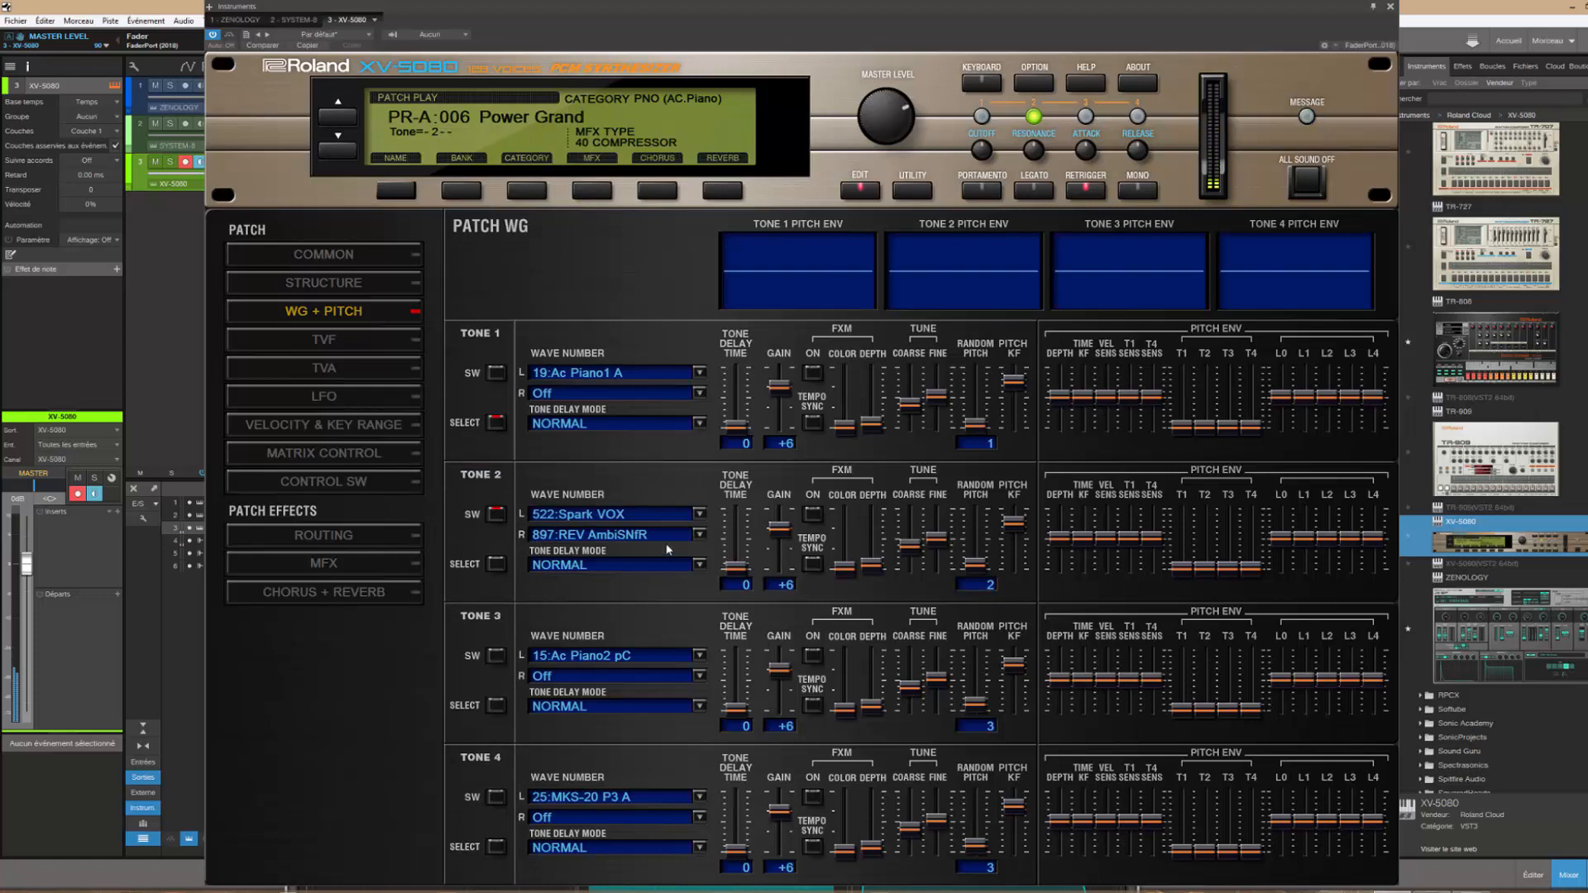
pyautogui.click(699, 534)
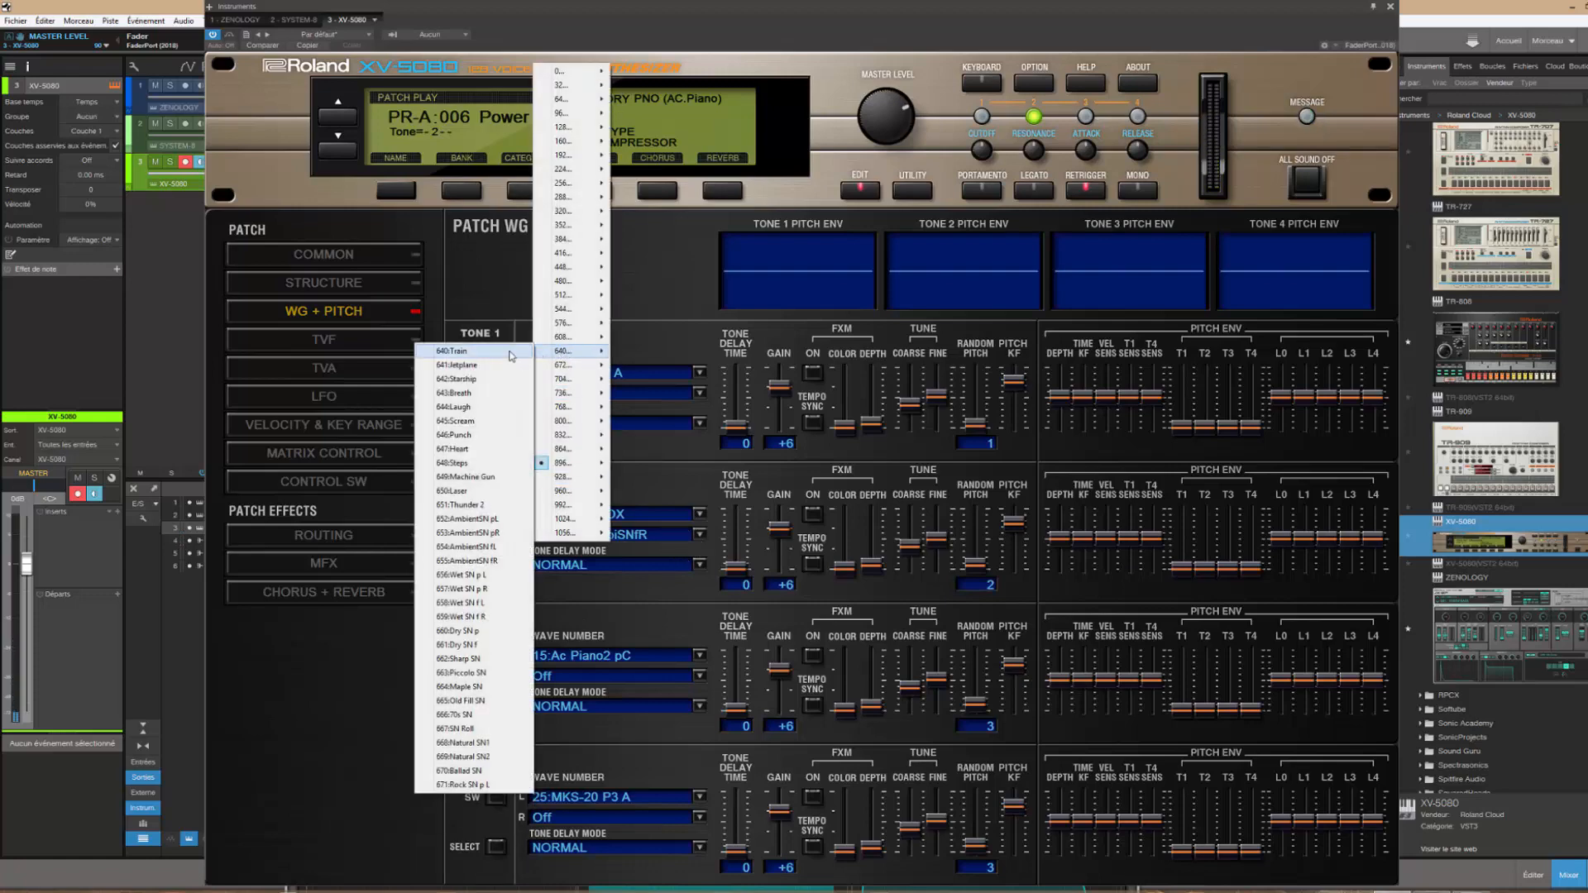
pyautogui.click(461, 350)
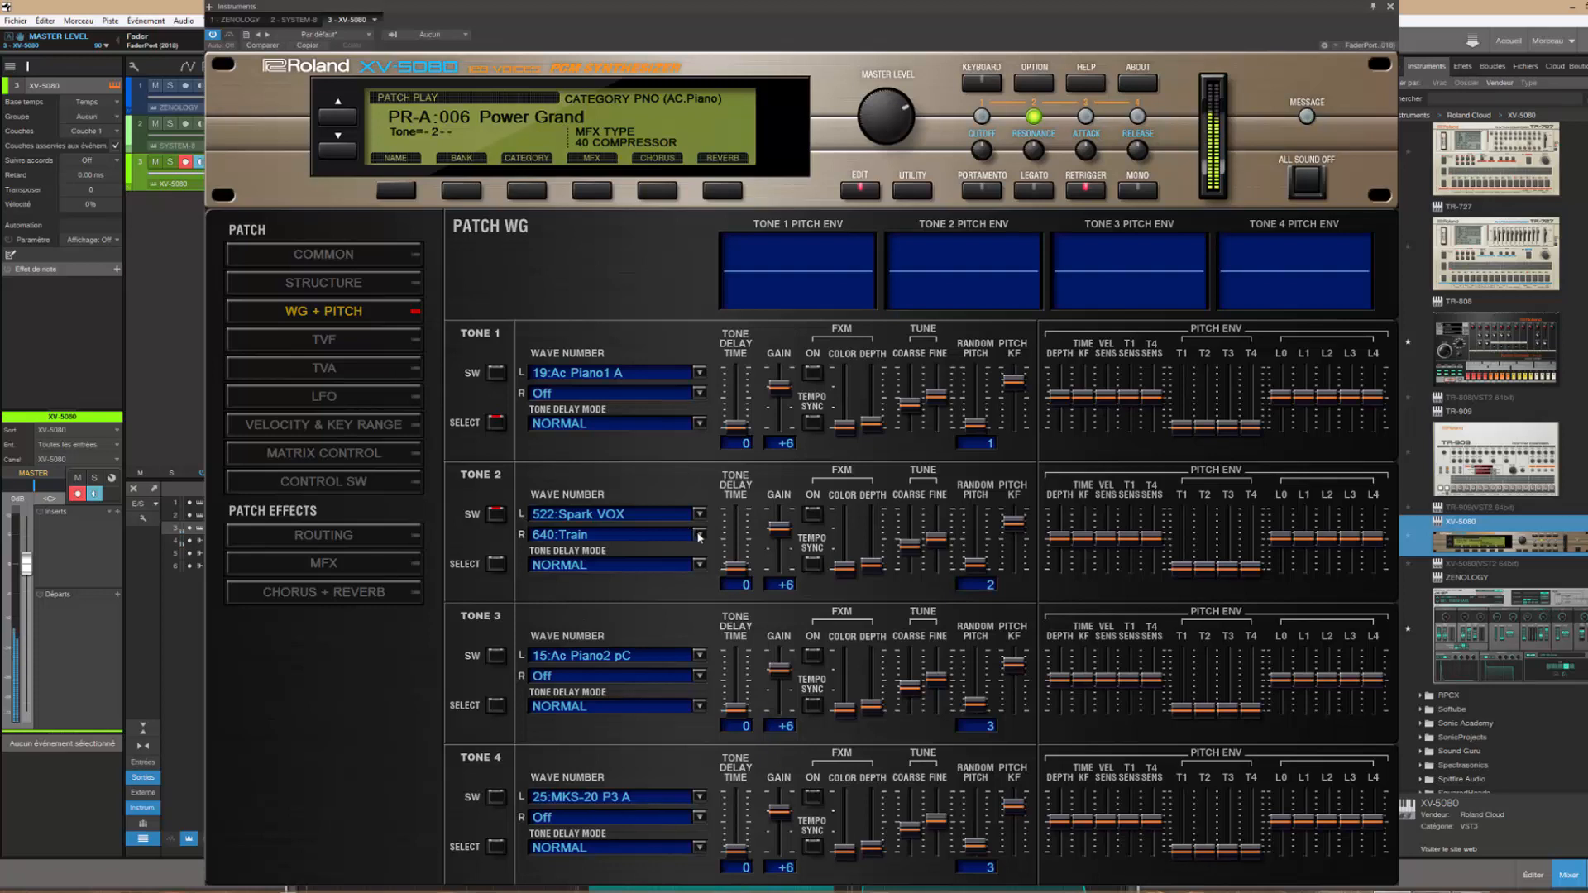
# Set Tone 2's right wave number to 544:D-50 Saw A and switch Tones 3 and 4 on
pyautogui.click(699, 536)
pyautogui.moveTo(566, 339)
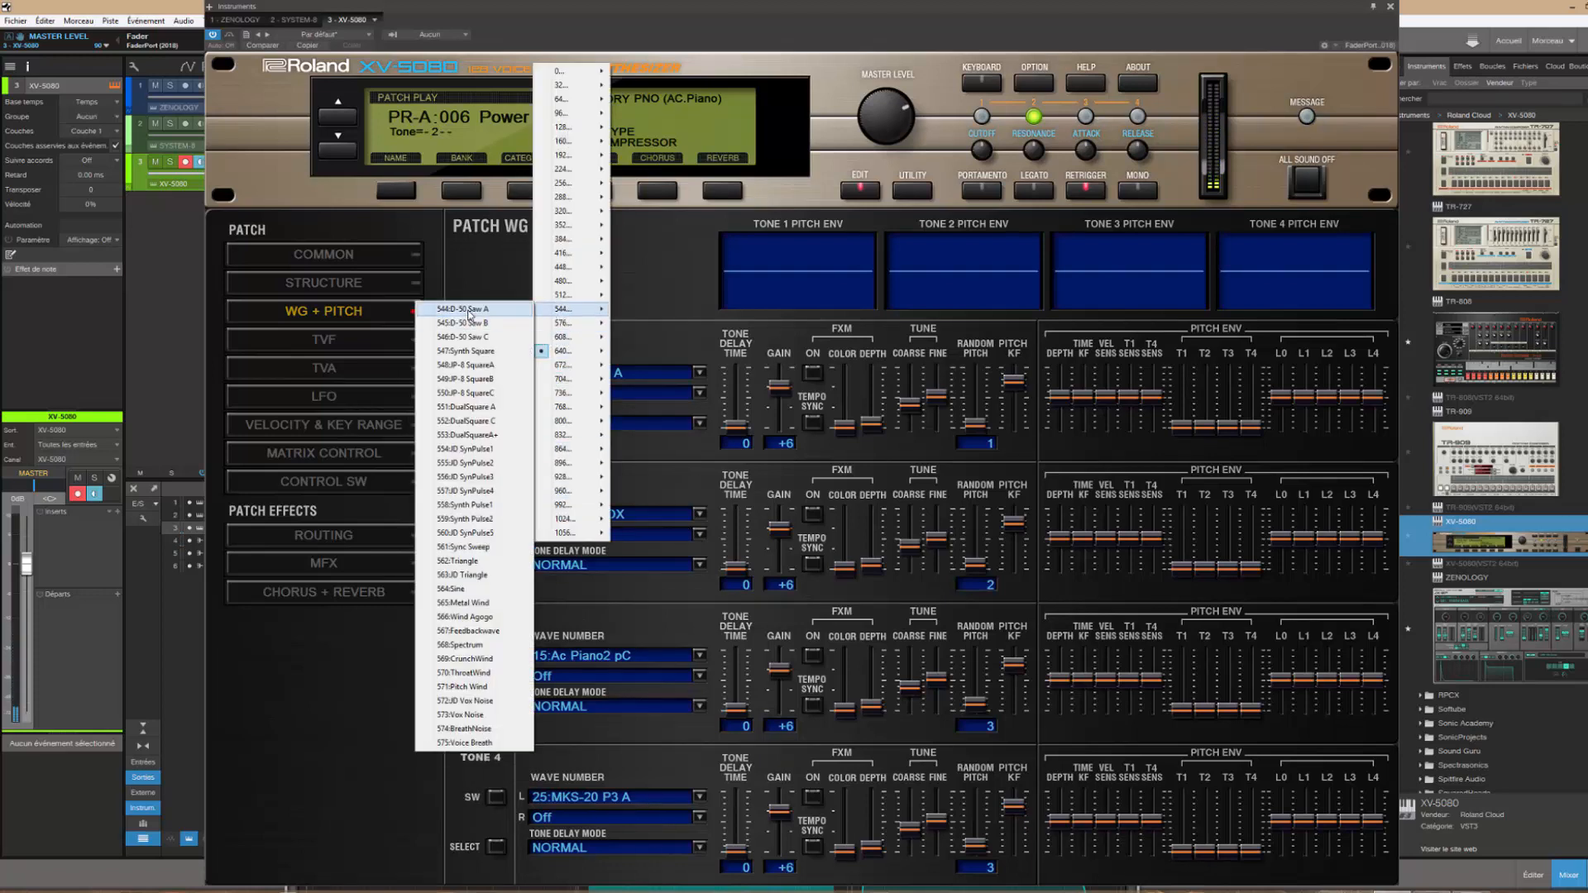
pyautogui.click(470, 309)
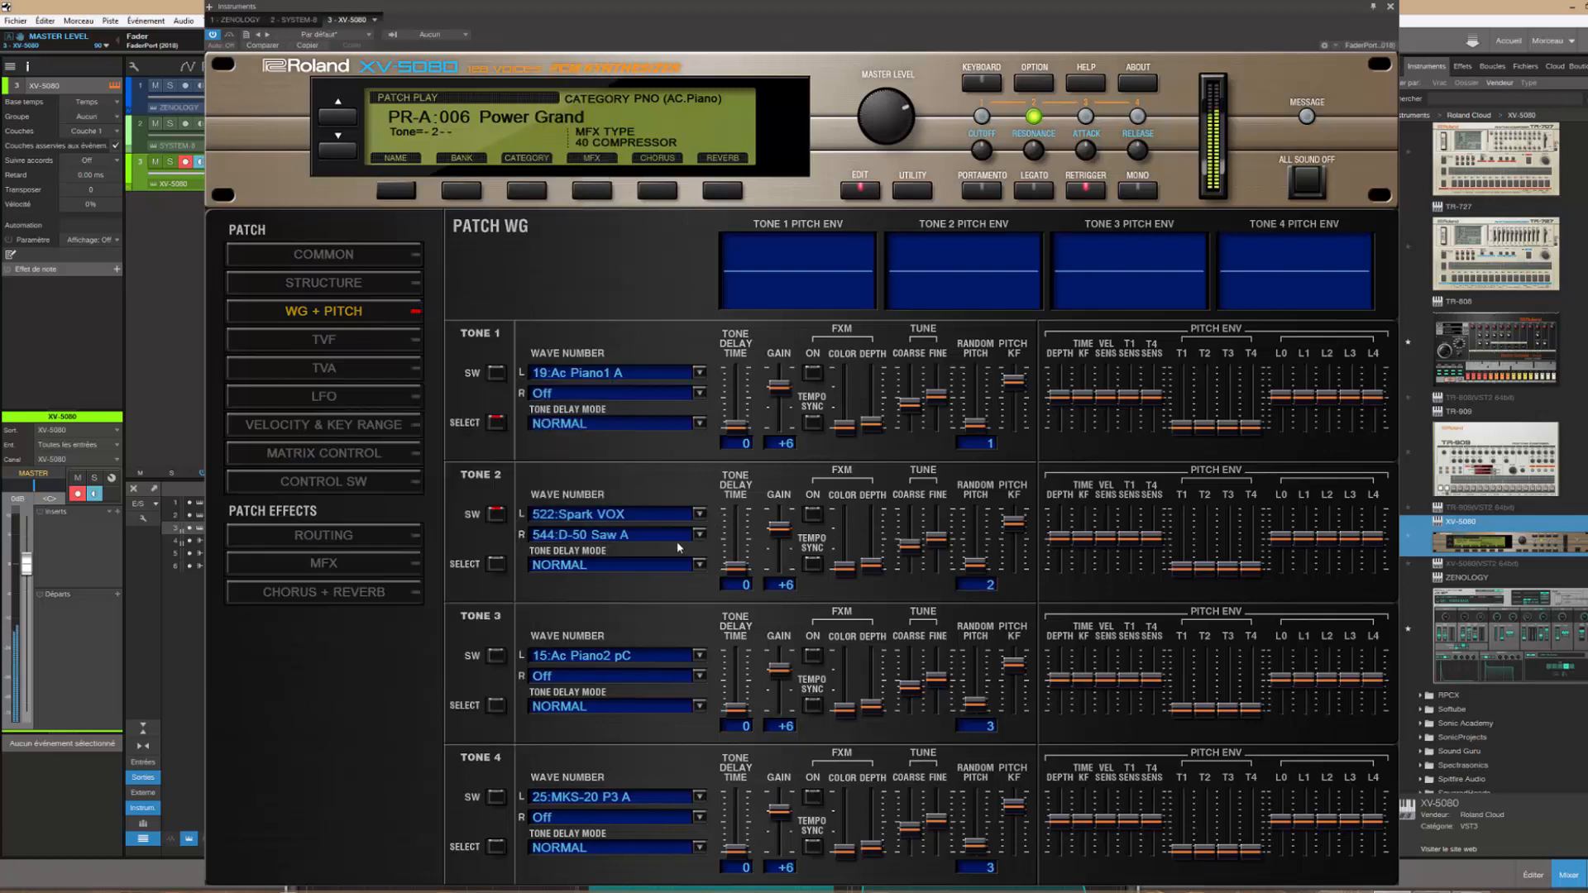
pyautogui.click(496, 656)
pyautogui.click(496, 797)
# Set Tone 2's gain to 0 and its tone delay mode to KEY-OFF-NORMAL
pyautogui.moveTo(779, 527); pyautogui.dragTo(781, 550)
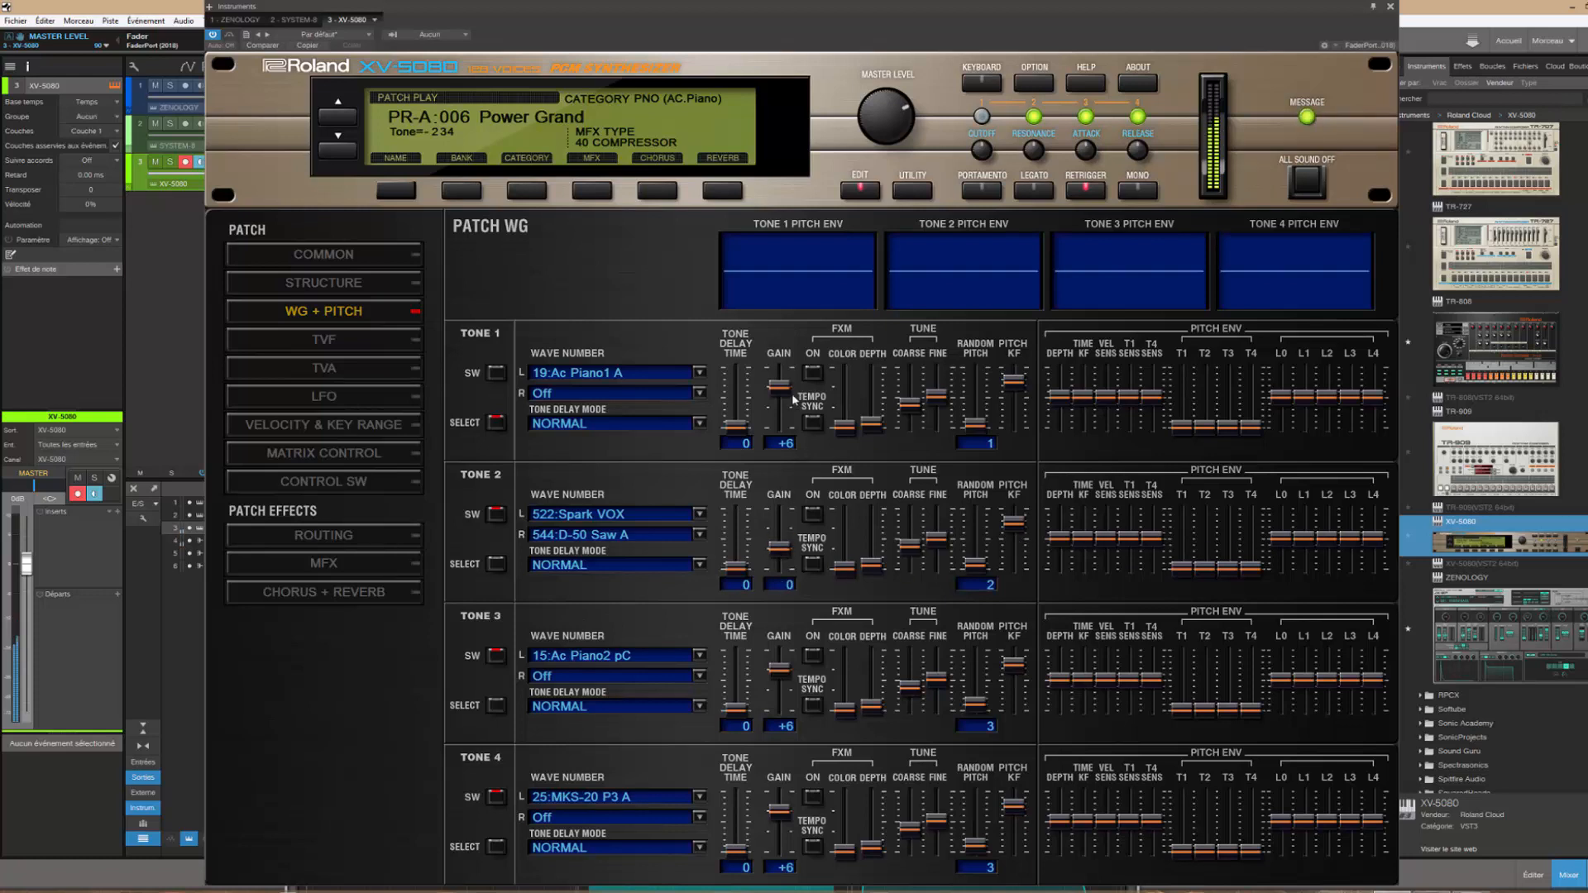
pyautogui.click(698, 565)
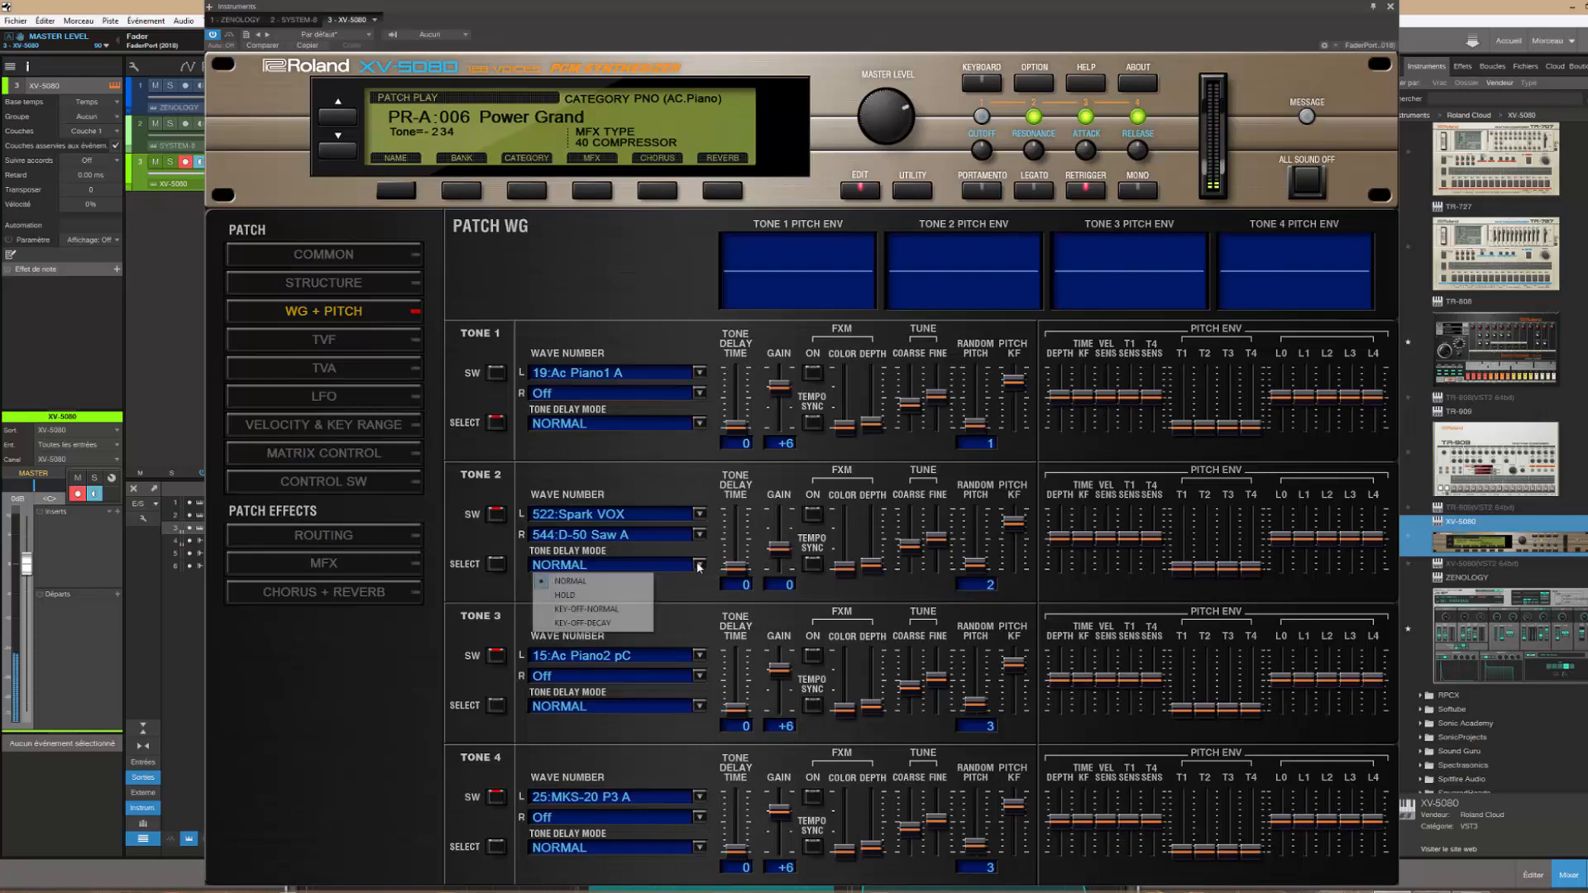
pyautogui.click(597, 610)
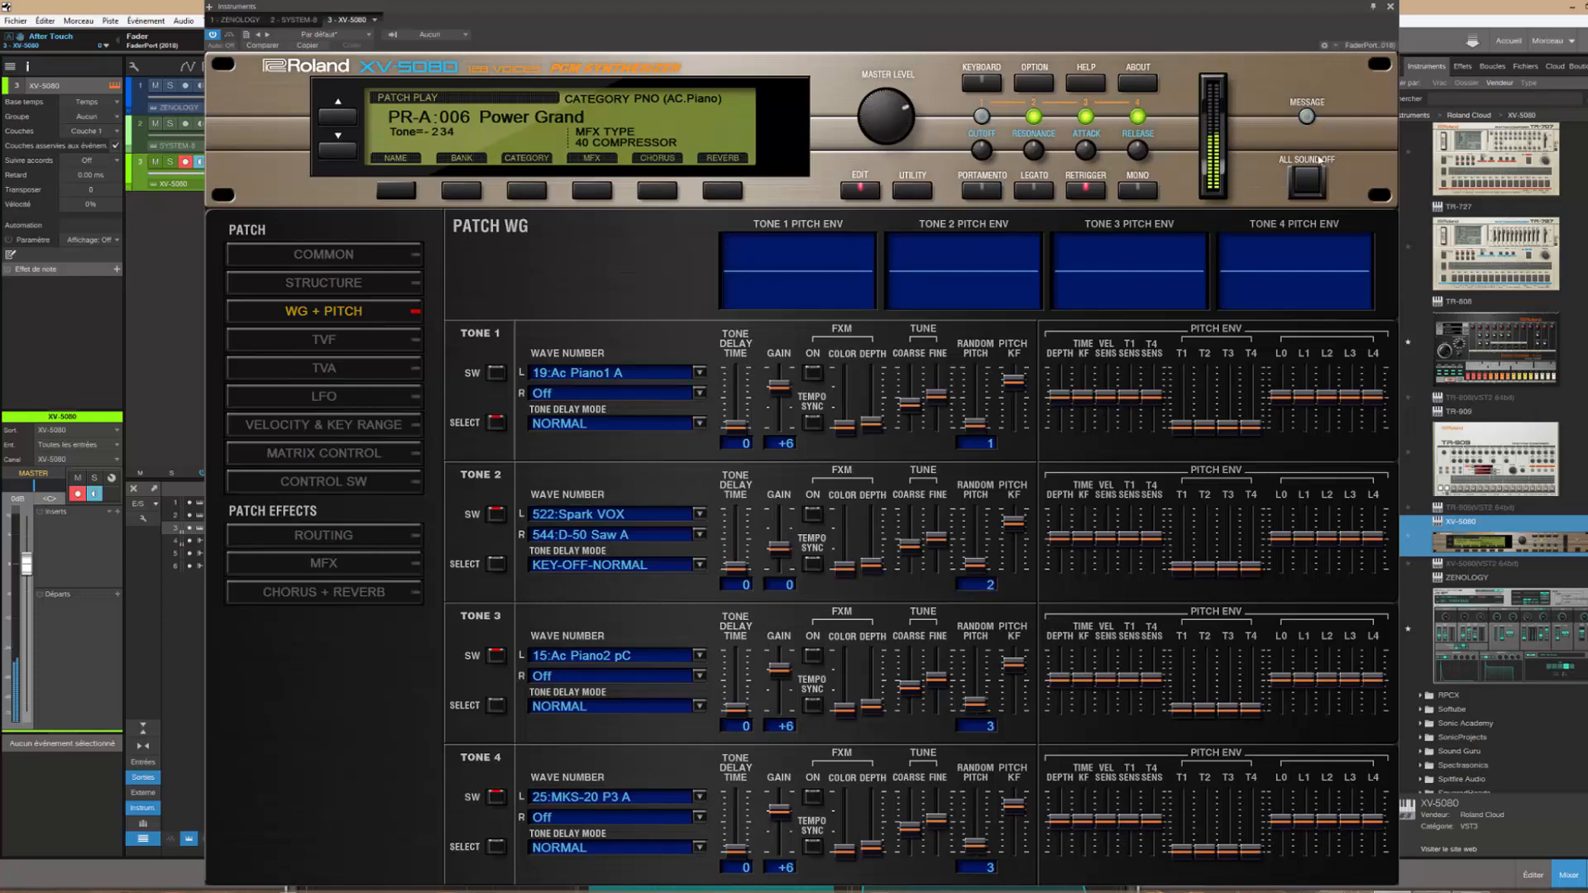
# Close the XV-5080 editor, select the ZENOLOGY track and move its window up so the whole editor fits on screen
pyautogui.click(1390, 8)
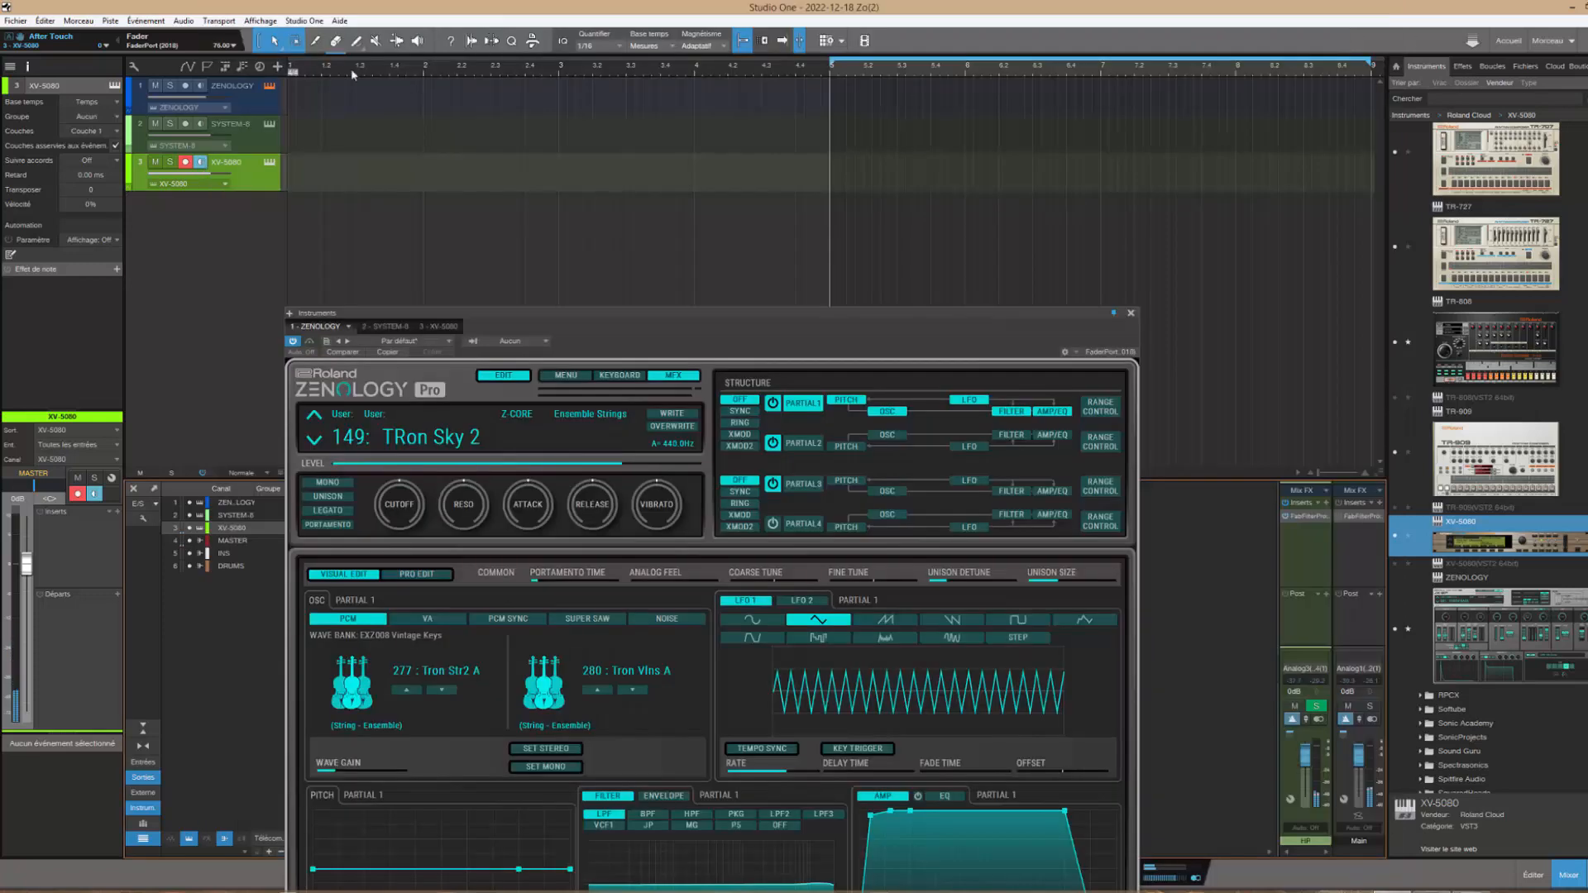
pyautogui.click(250, 85)
pyautogui.moveTo(707, 313); pyautogui.dragTo(783, 7)
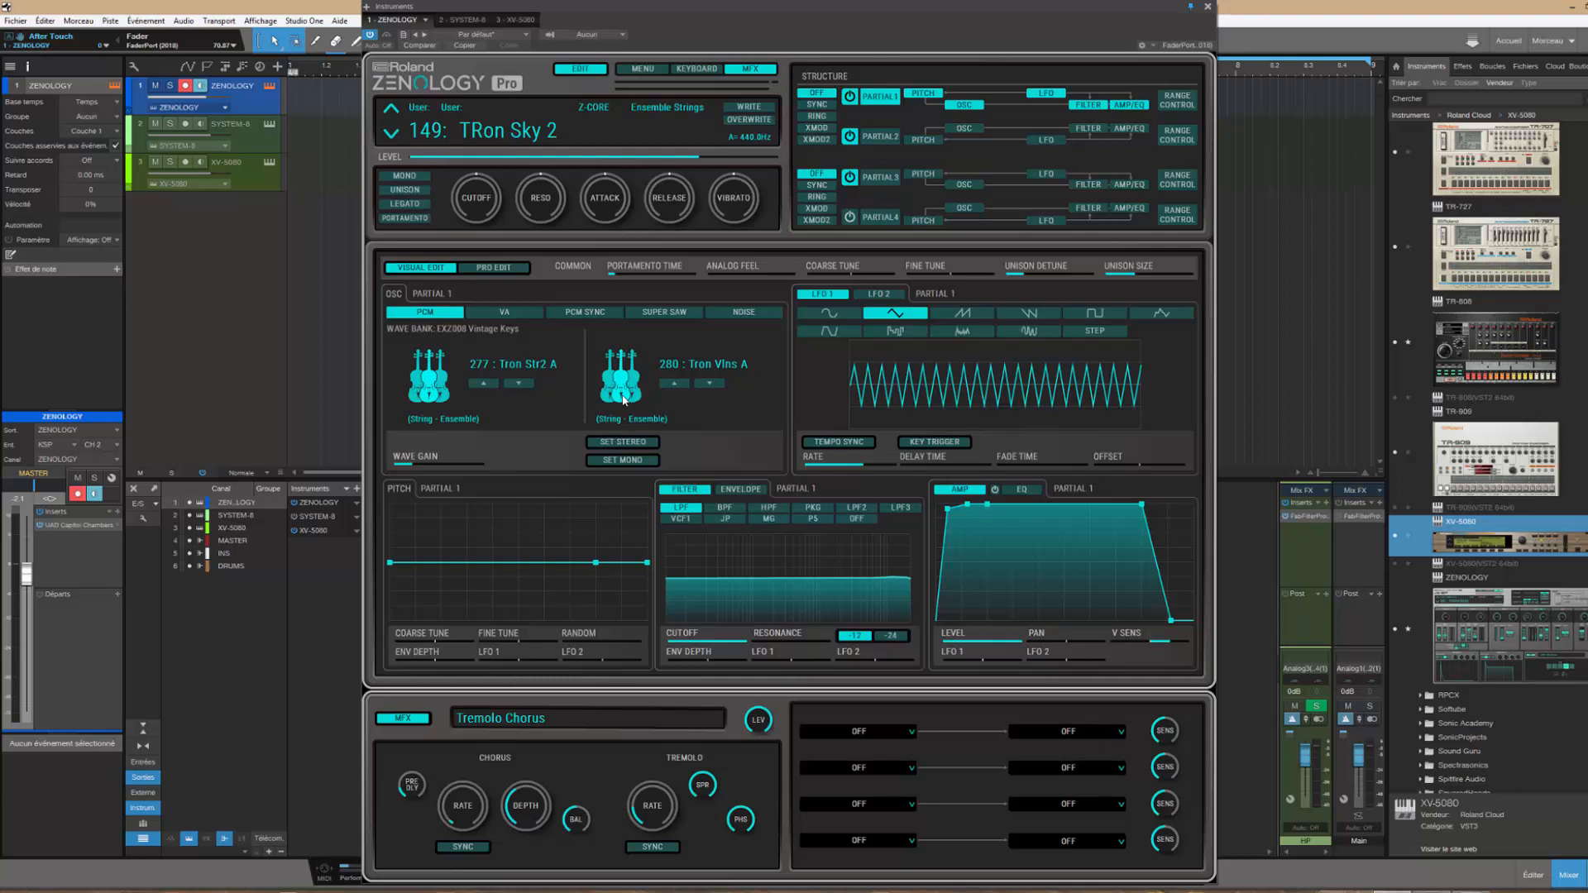
# Compare the Pro Edit and Visual Edit pages of TRon Sky 2 and try the Vibrato and Cutoff macro knobs
pyautogui.click(494, 268)
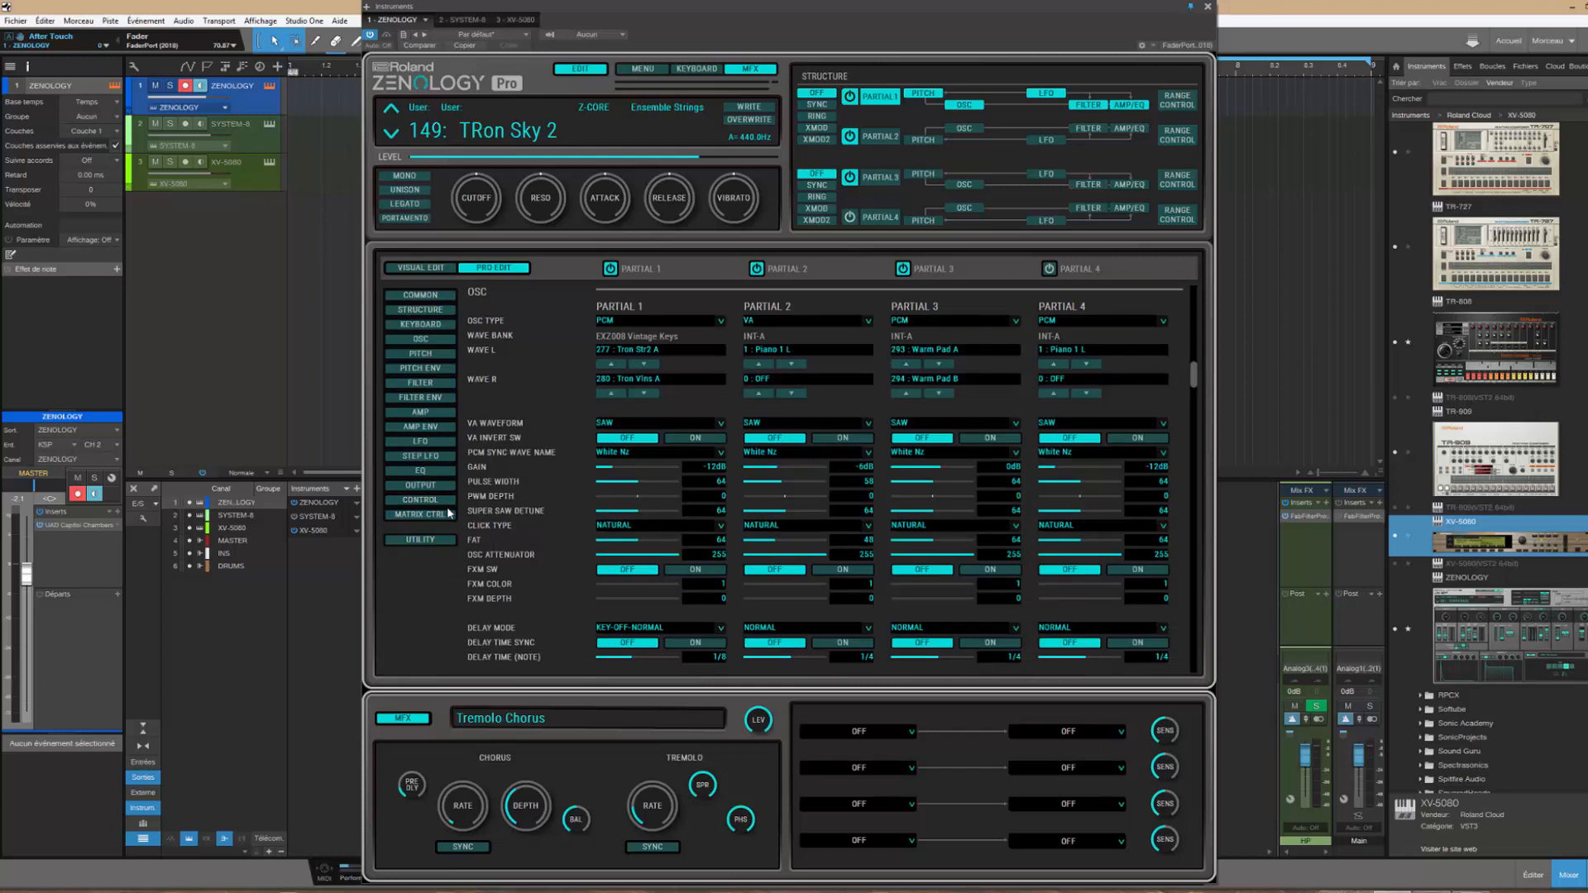
pyautogui.click(411, 269)
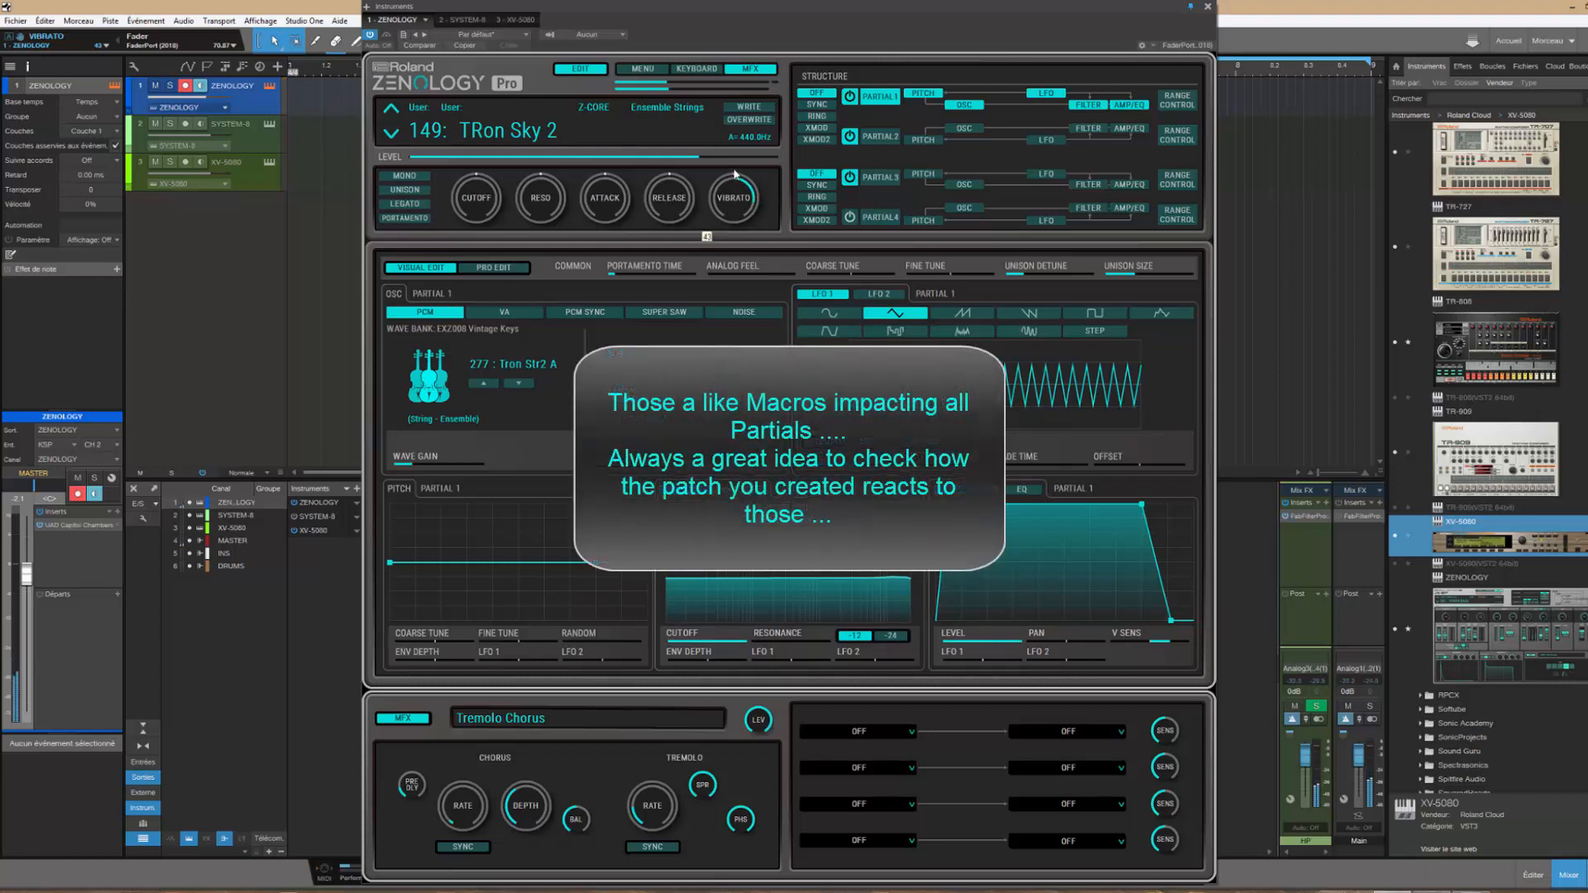
pyautogui.scroll(-10, 735, 176)
pyautogui.click(493, 267)
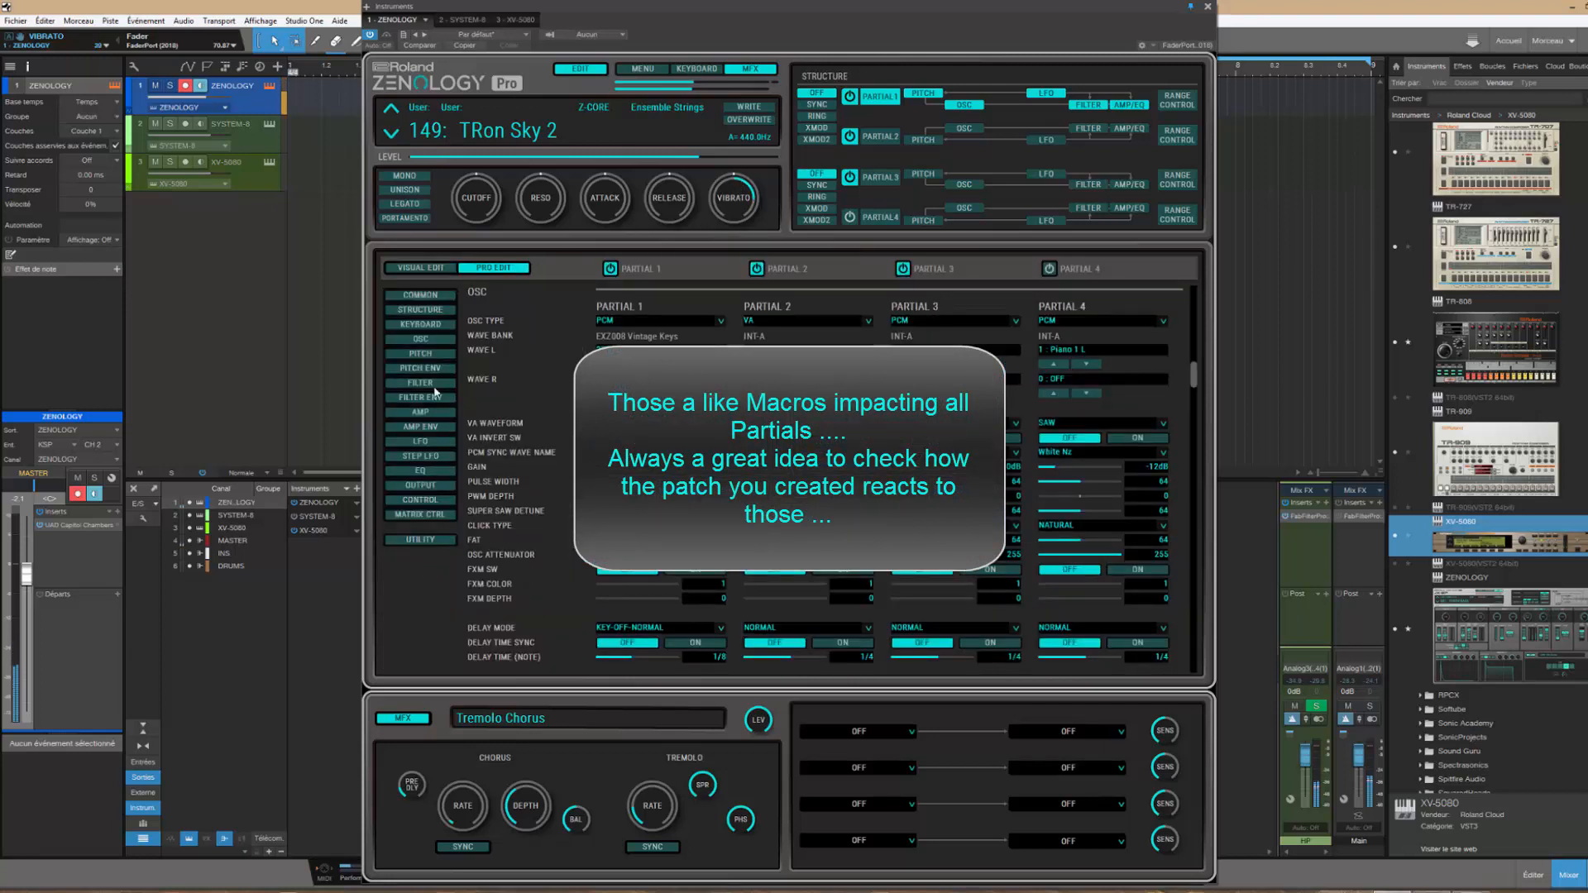
pyautogui.click(421, 267)
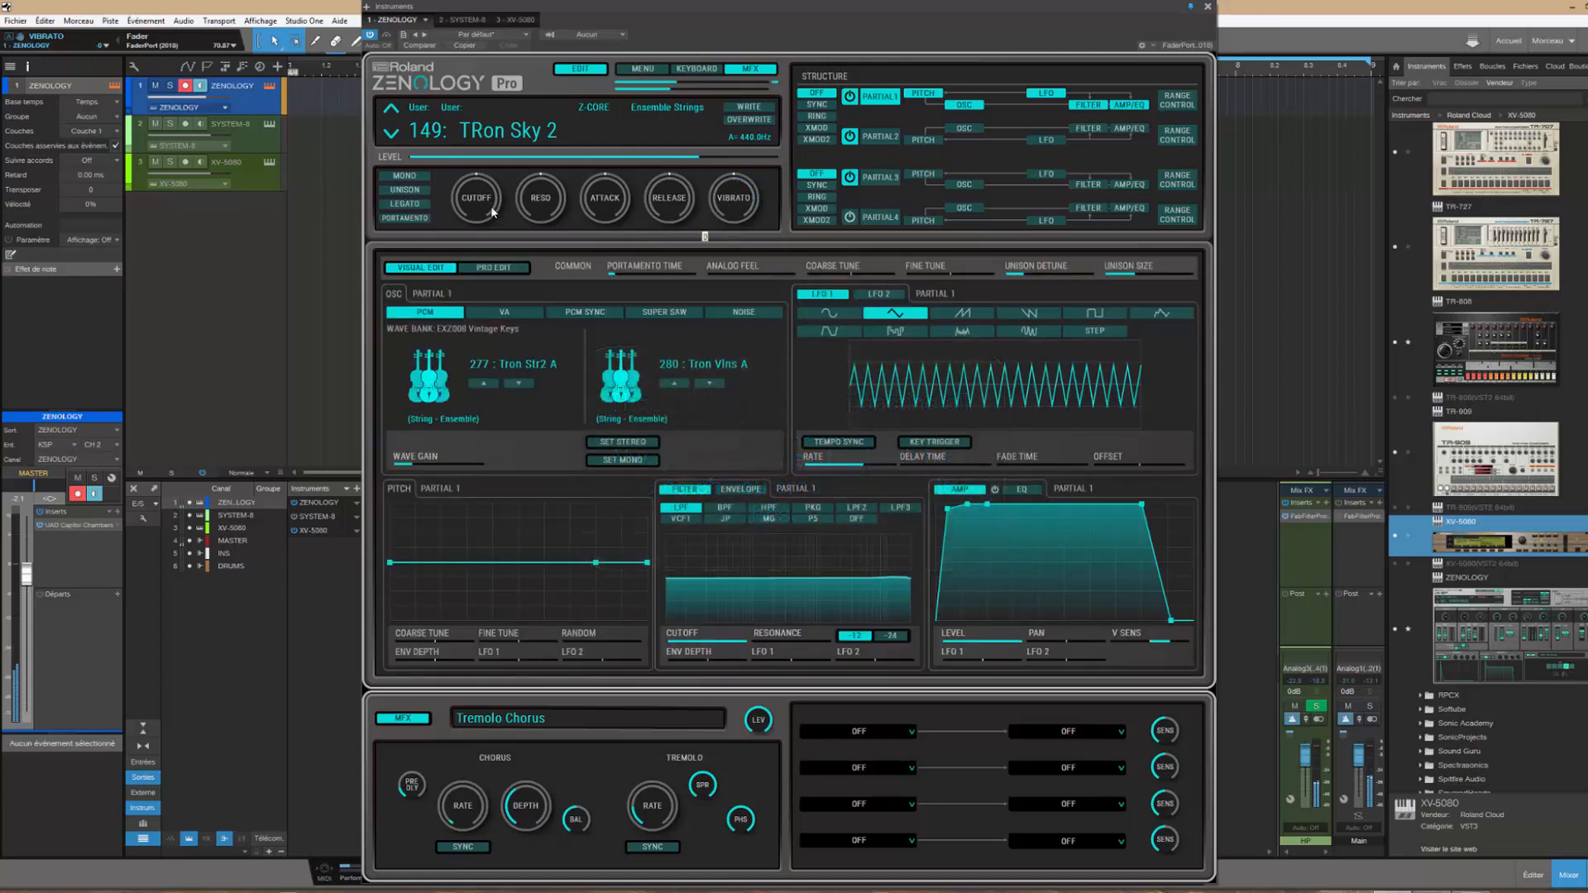
pyautogui.moveTo(483, 209)
pyautogui.mouseDown()
pyautogui.moveTo(490, 139)
pyautogui.moveTo(494, 202)
pyautogui.moveTo(479, 183)
pyautogui.moveTo(475, 221)
pyautogui.moveTo(475, 155)
pyautogui.moveTo(476, 217)
pyautogui.moveTo(479, 172)
pyautogui.moveTo(485, 208)
pyautogui.mouseUp()
# Try raising Partial 1's lower velocity range in Range Control, reset it to 1 and return to the Partial 1 overview
pyautogui.click(1184, 101)
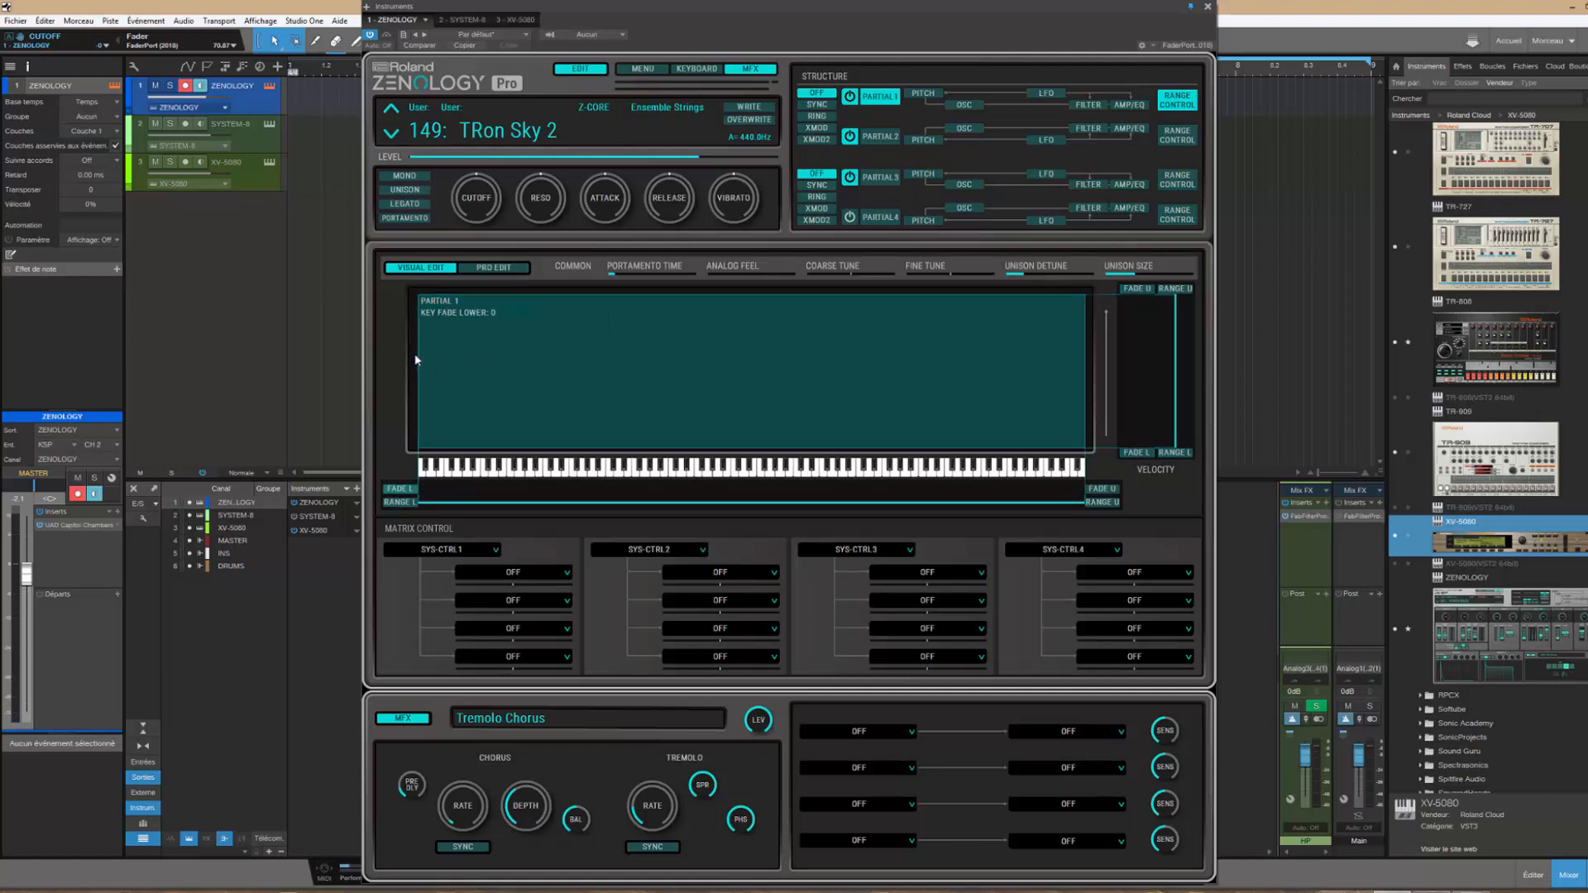
pyautogui.moveTo(418, 356)
pyautogui.mouseDown()
pyautogui.moveTo(475, 382)
pyautogui.moveTo(419, 379)
pyautogui.mouseUp()
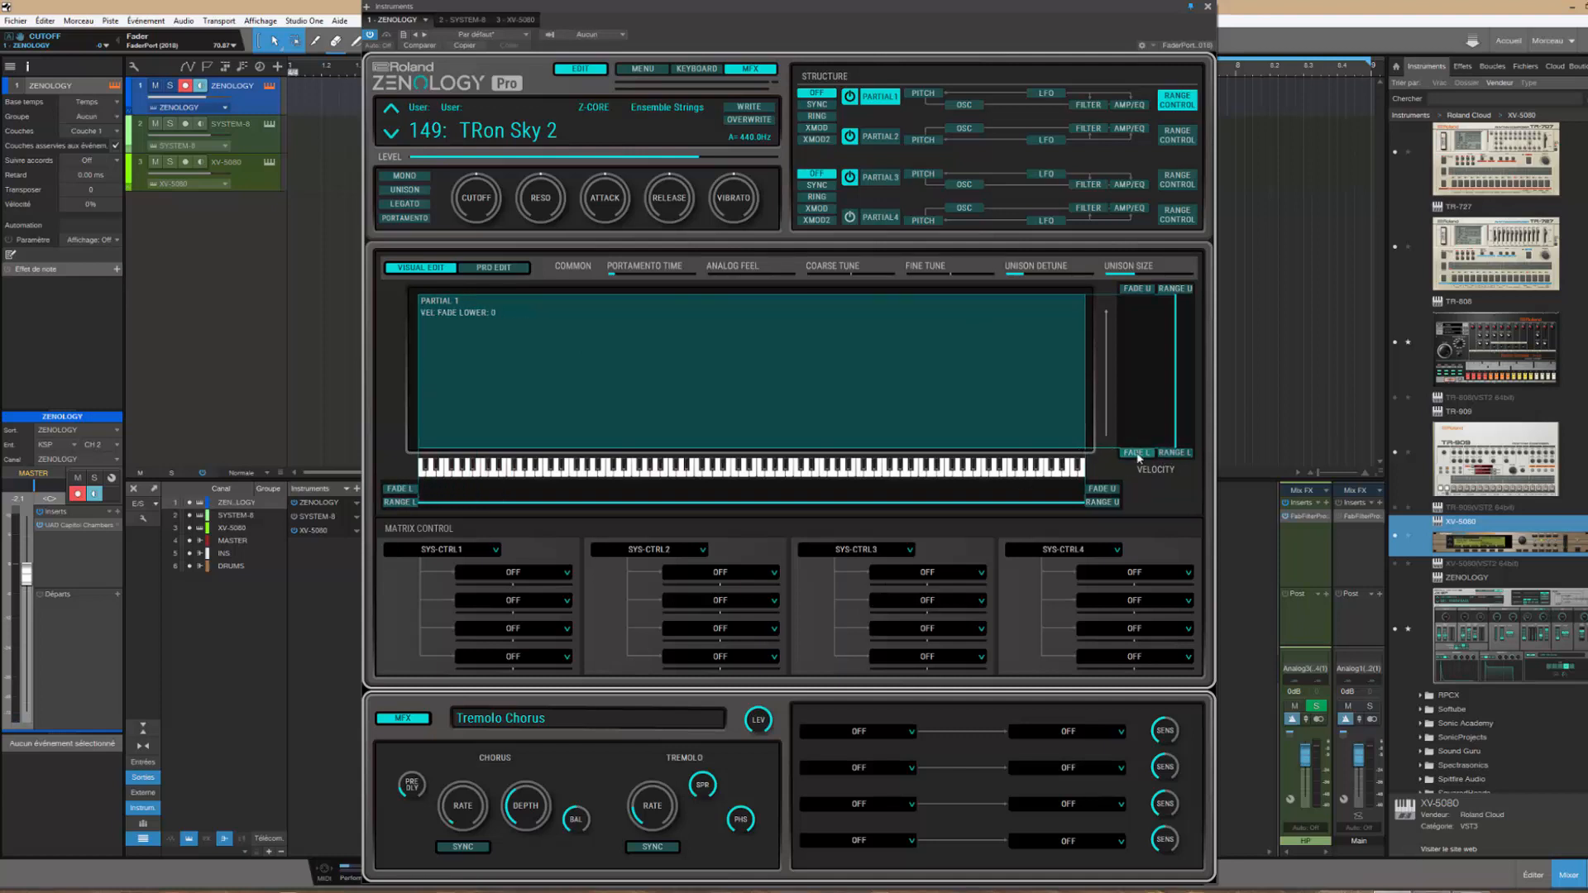
pyautogui.moveTo(1174, 453); pyautogui.dragTo(1170, 347)
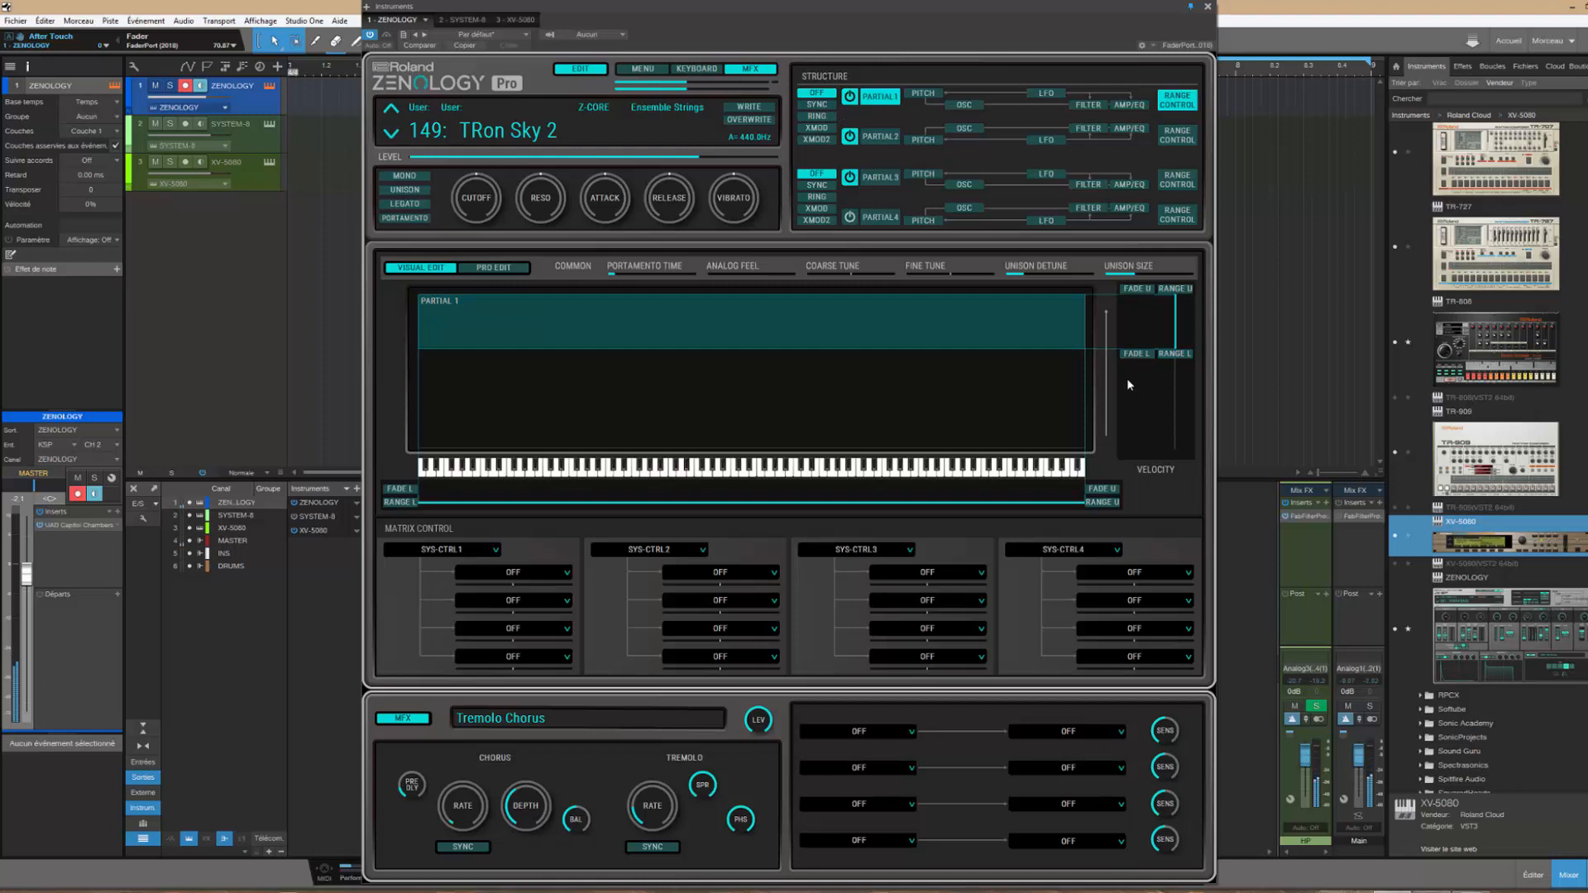
pyautogui.moveTo(1172, 353); pyautogui.dragTo(1148, 507)
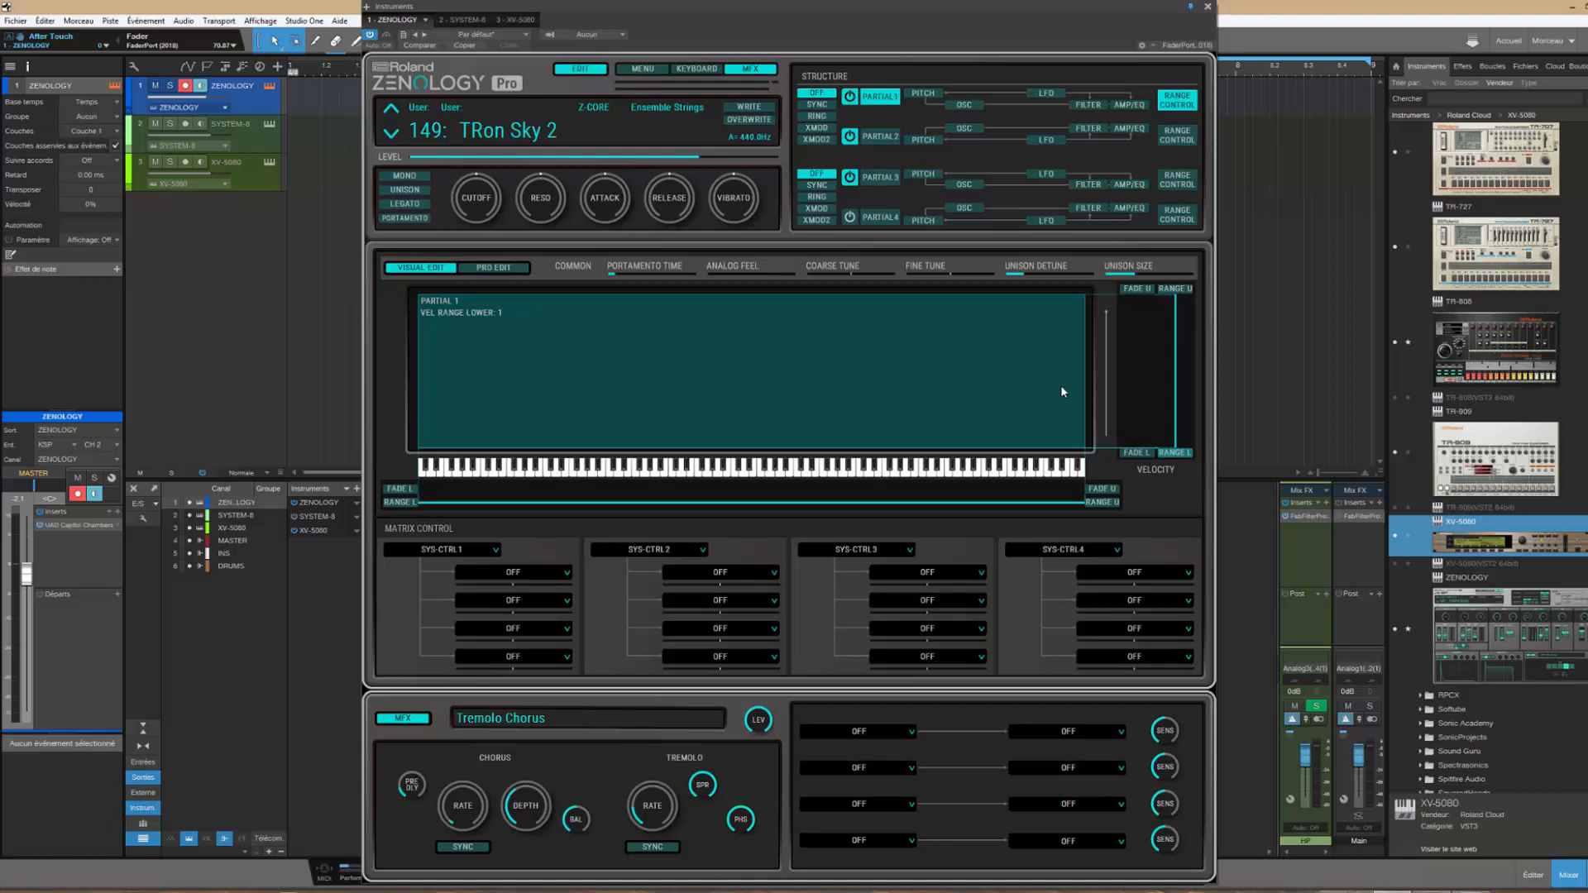
pyautogui.click(879, 97)
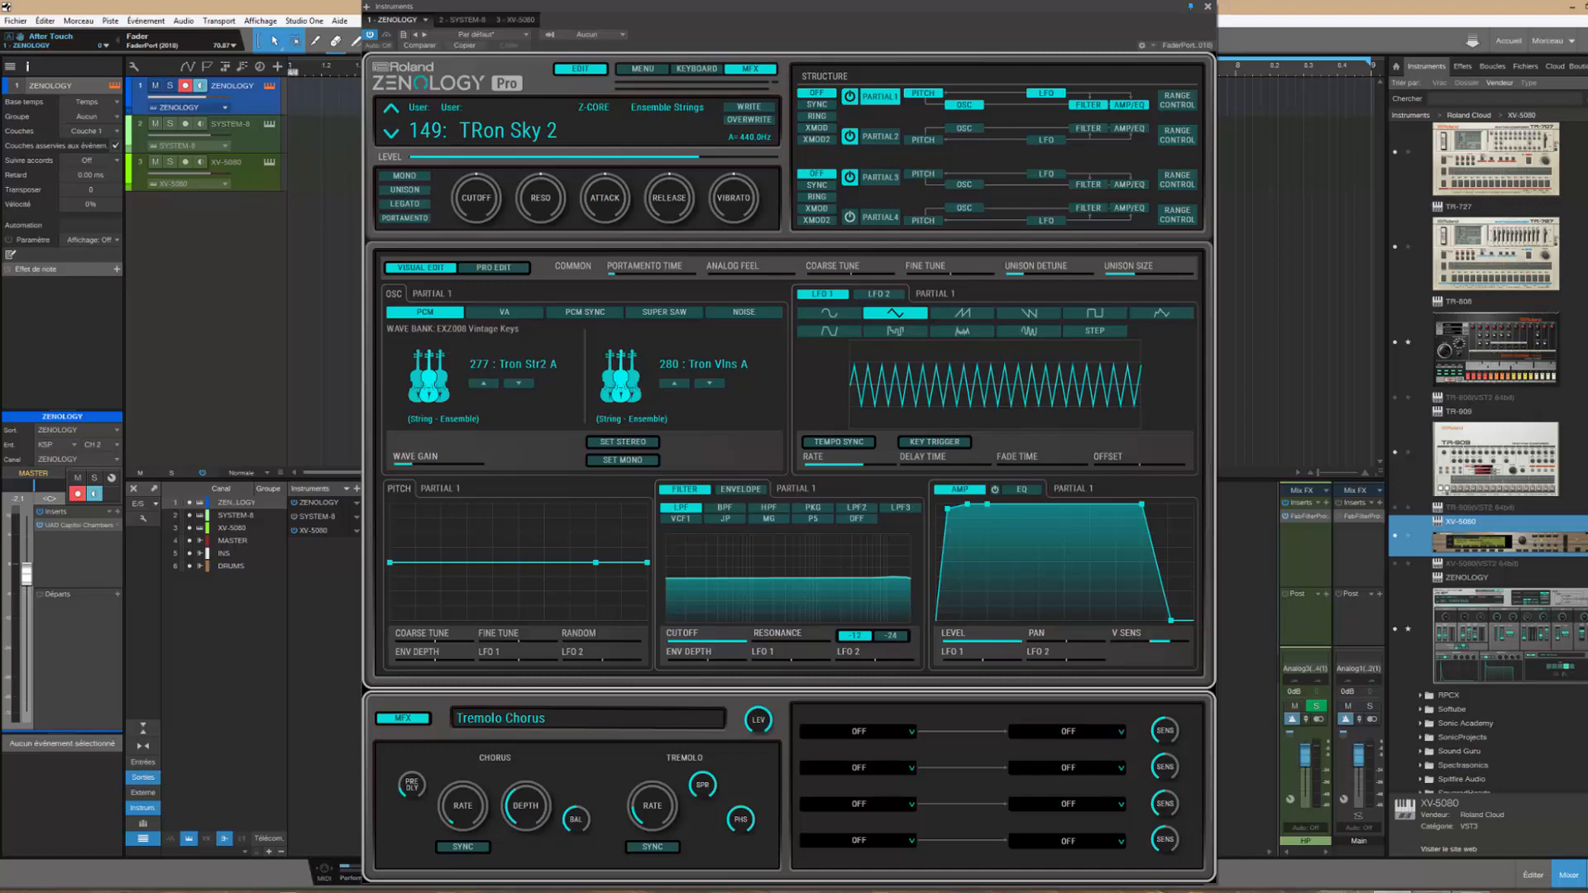
# Look through the Roland Cloud instruments in the instrument browser, from the JUNO and JUPITER models to ZENOLOGY
pyautogui.scroll(15, 1496, 537)
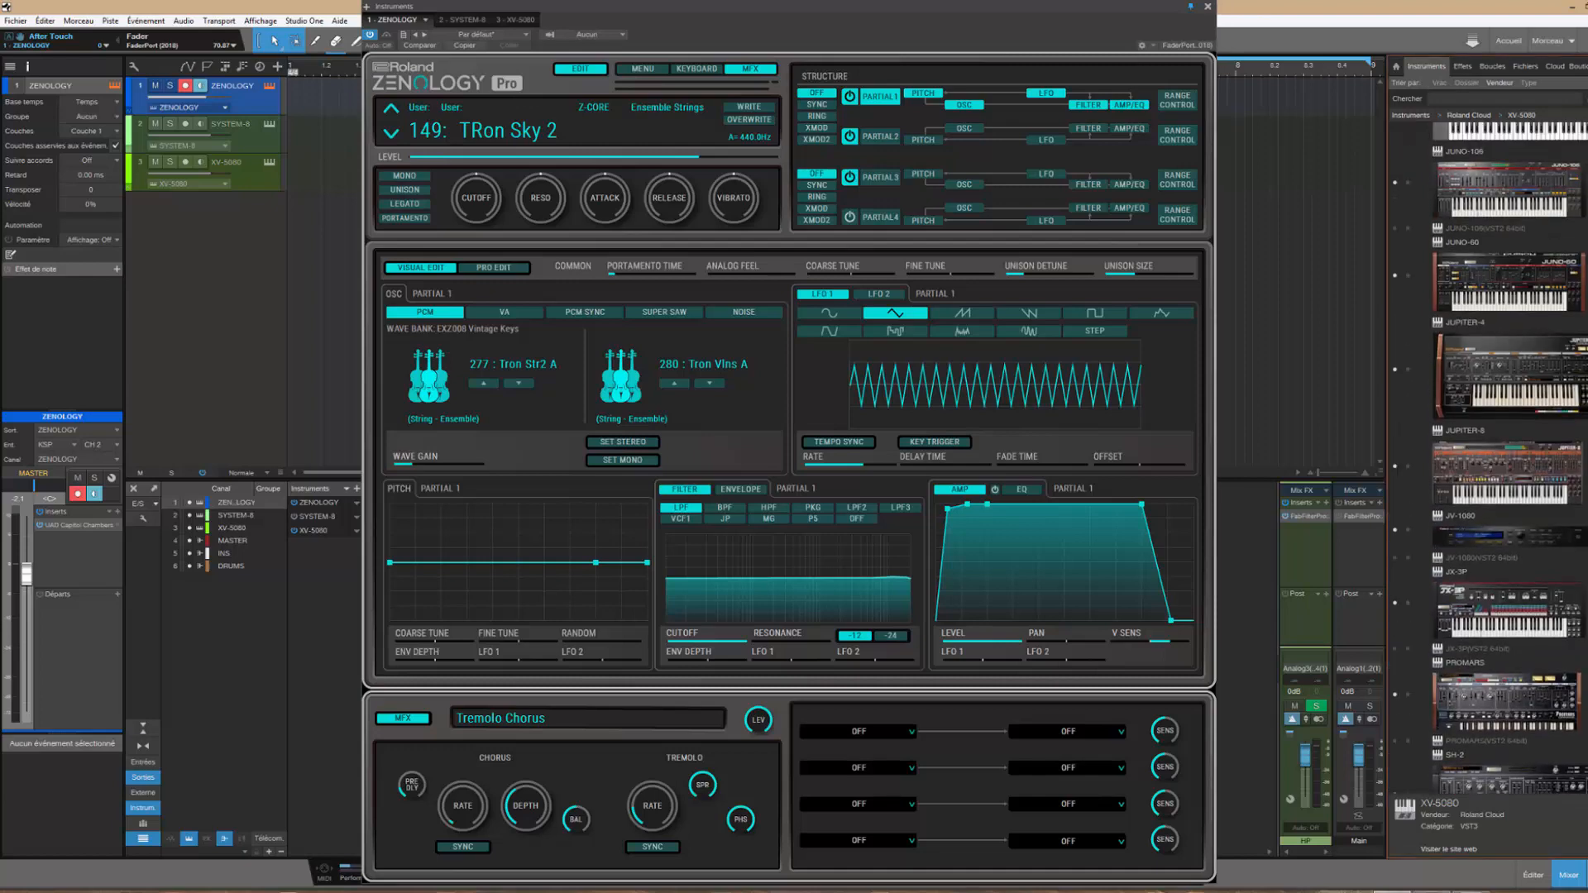
pyautogui.scroll(-8, 1509, 455)
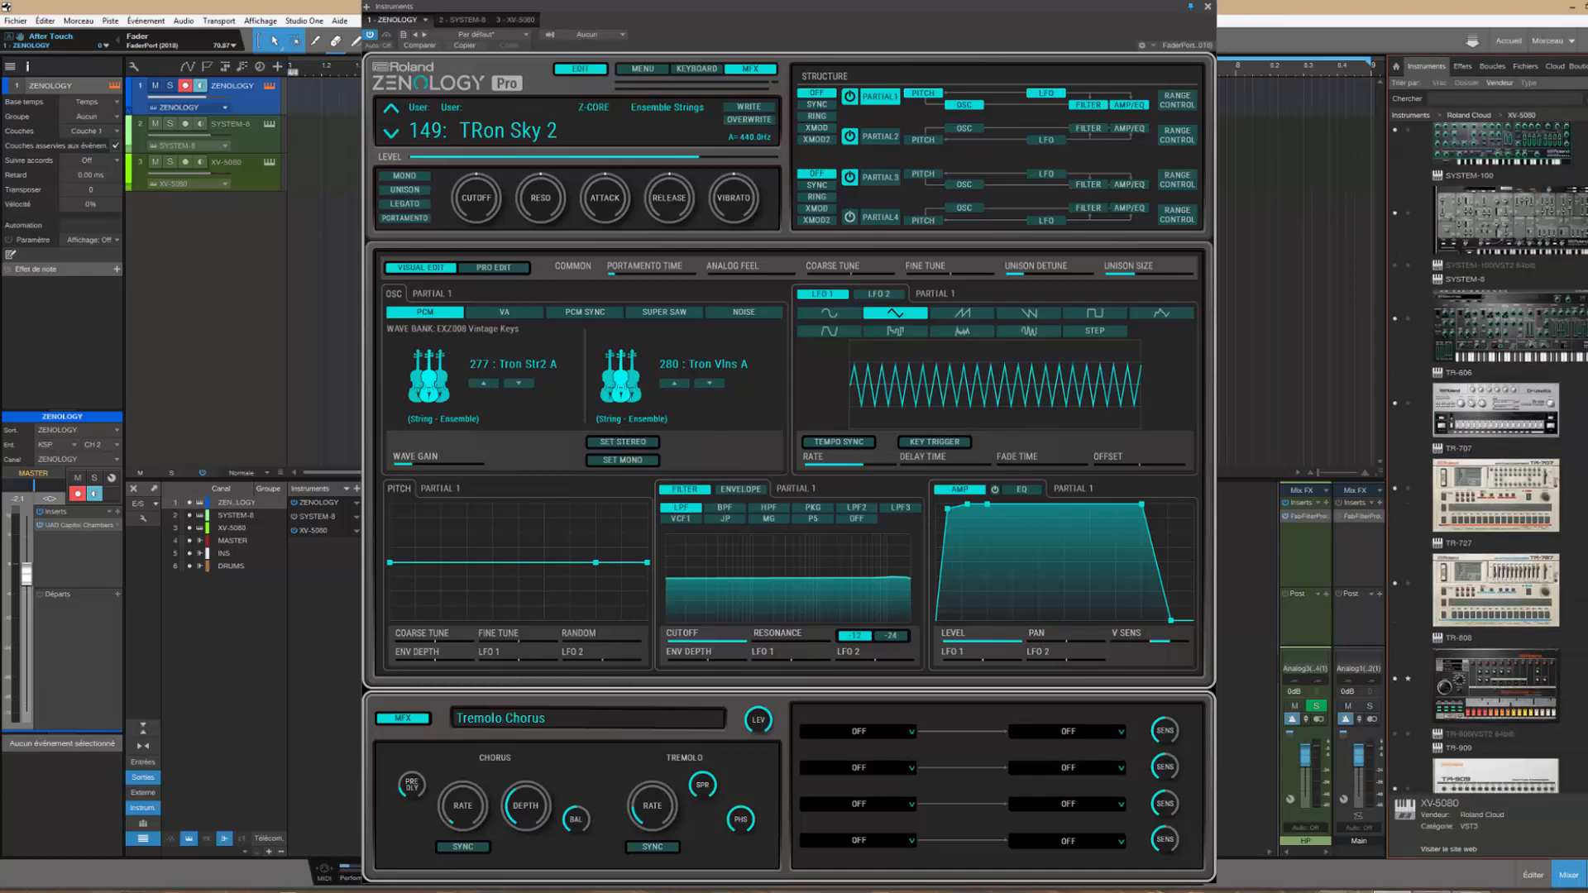
pyautogui.scroll(-5, 1574, 565)
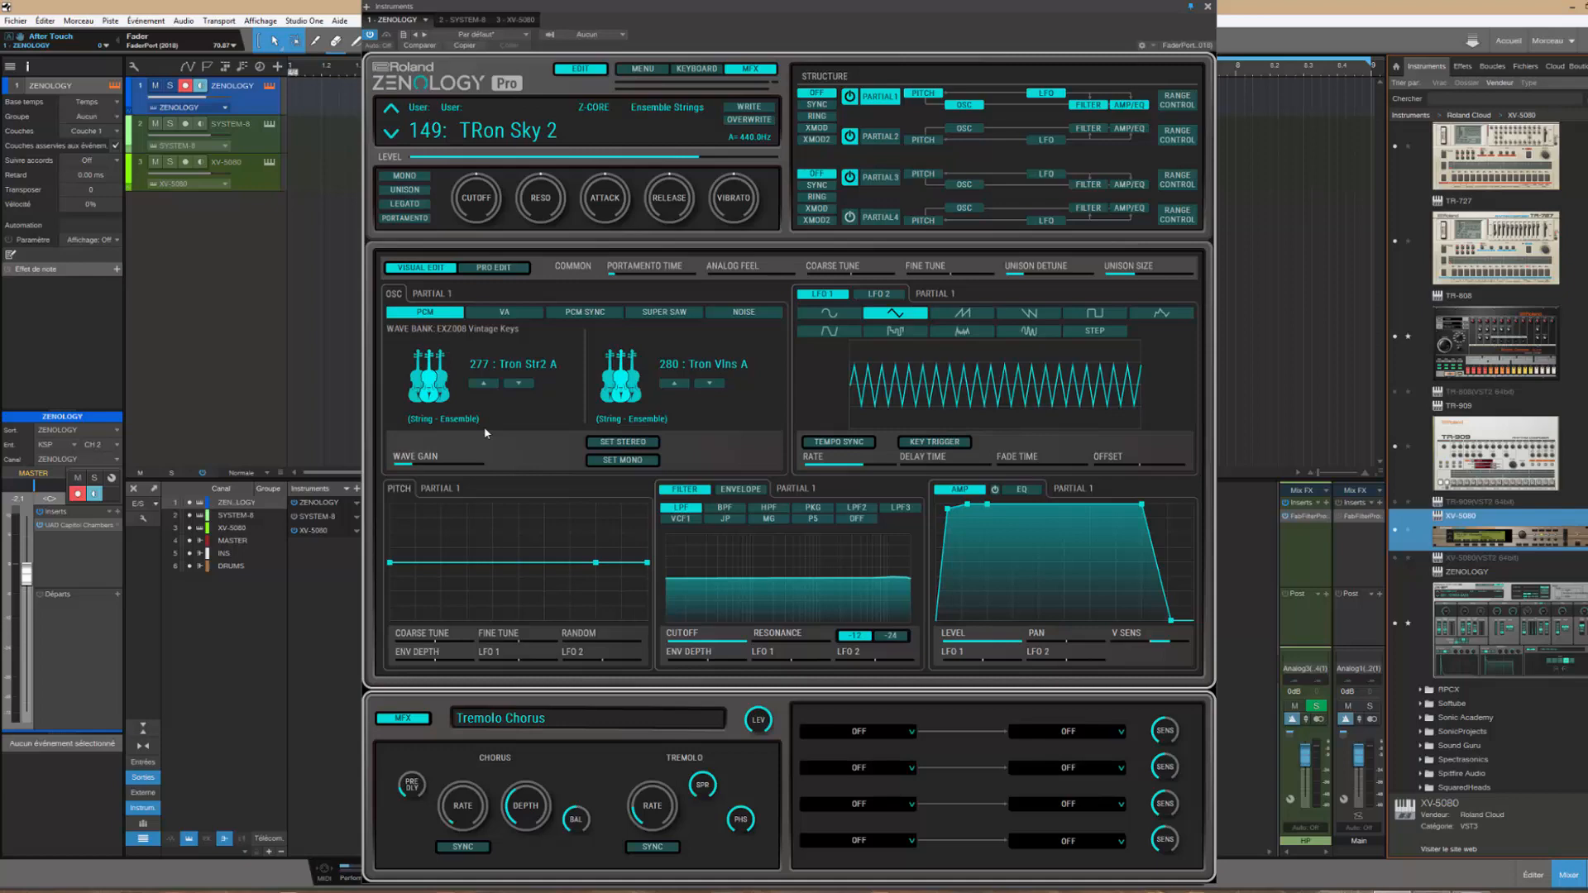
# Open the Tone/Drum Kit Browser to look at the available banks and user tones, and close it without changing the tone
pyautogui.click(506, 134)
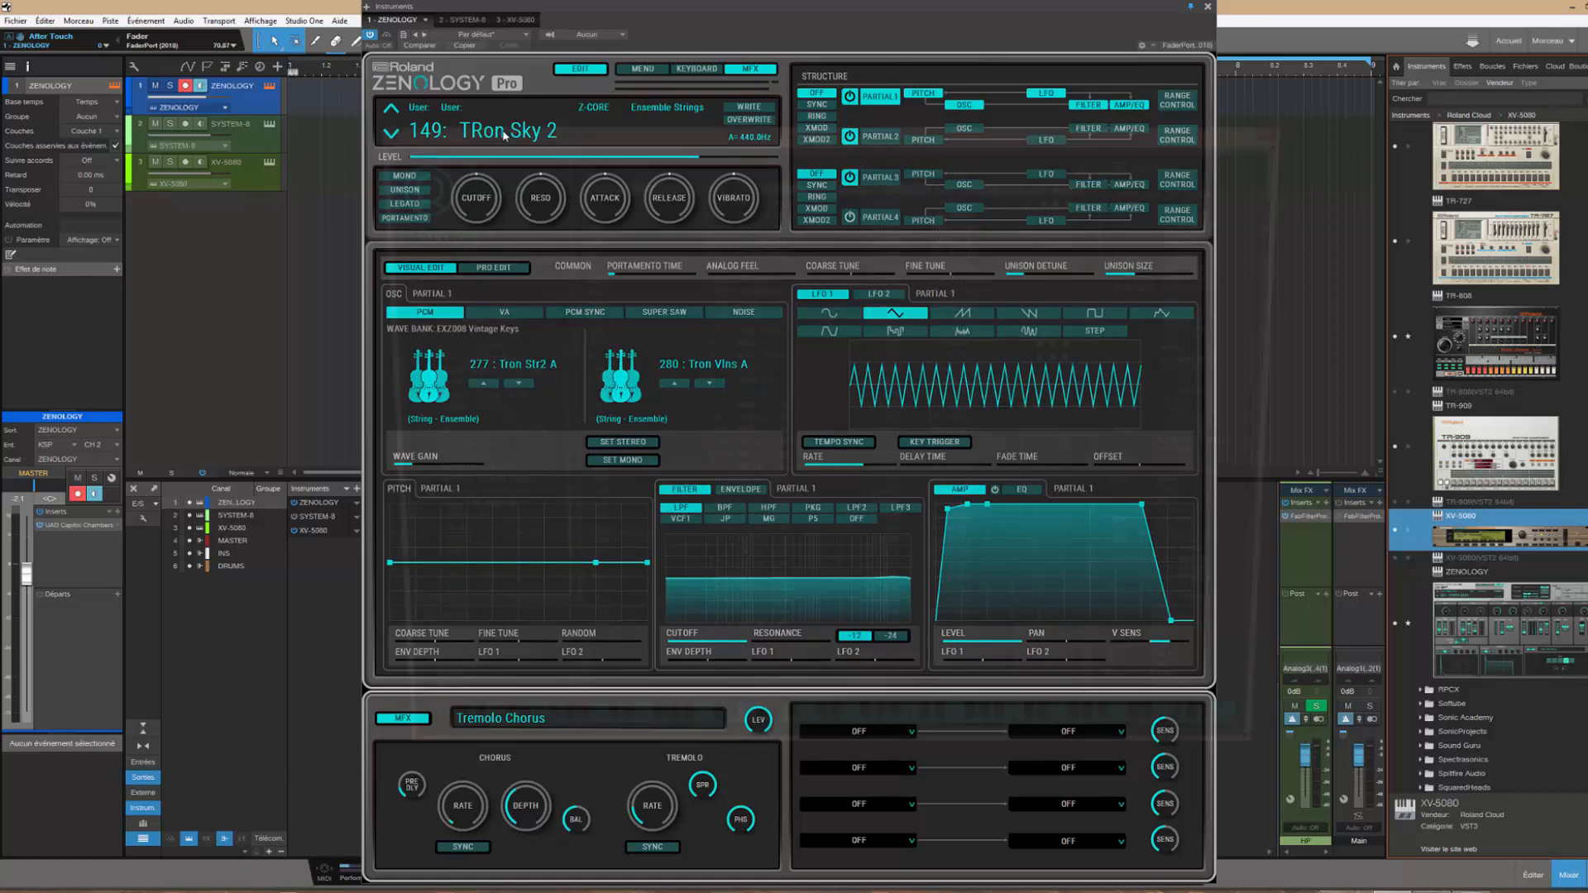
pyautogui.scroll(1, 463, 331)
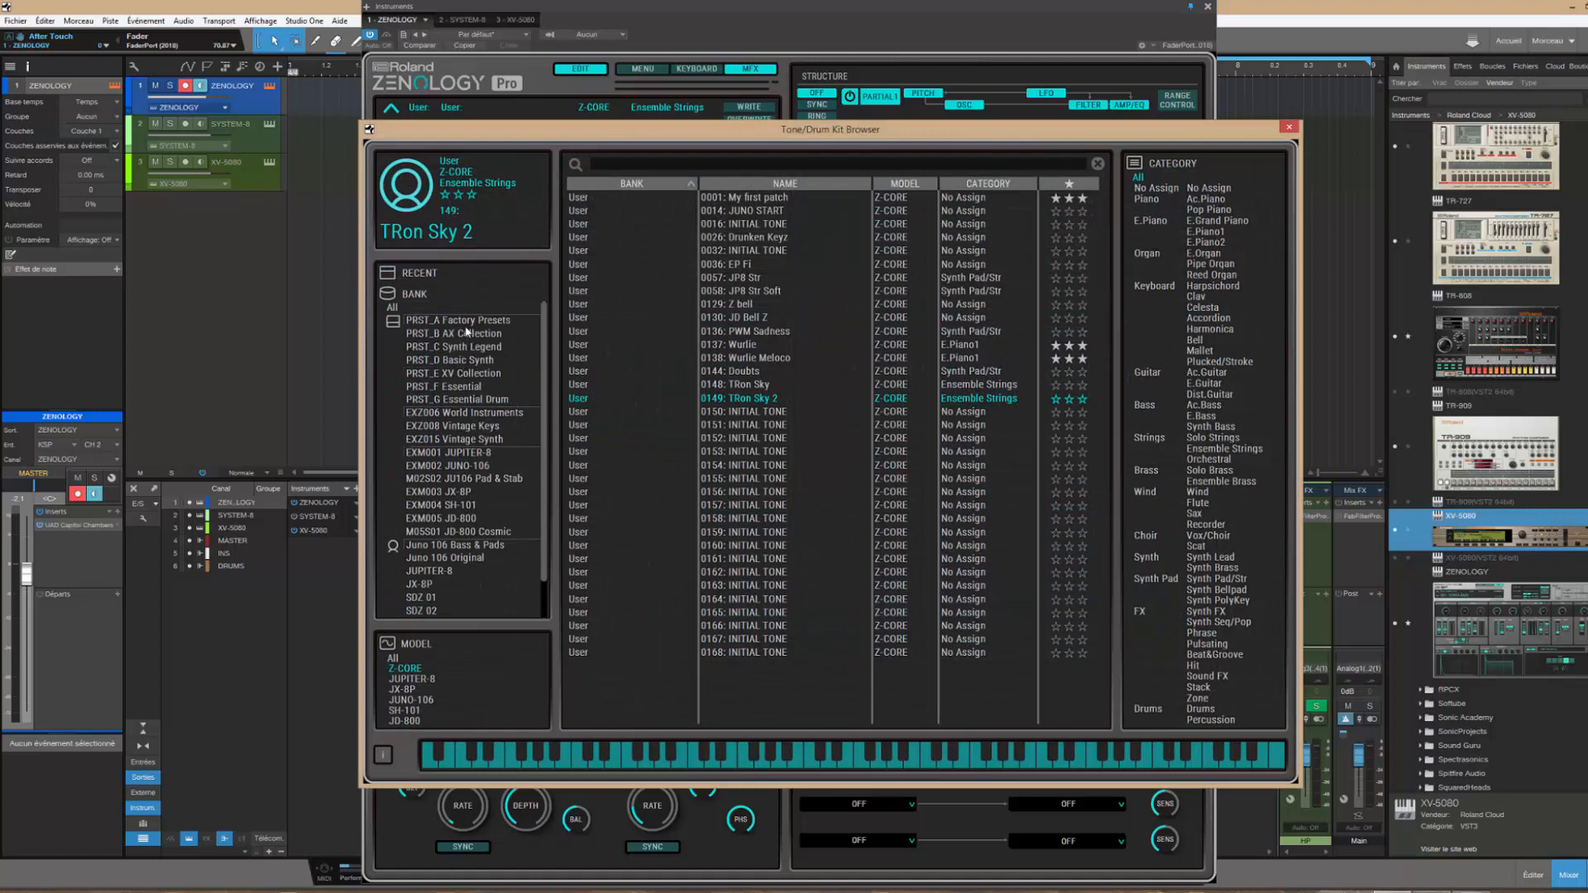
pyautogui.click(1289, 126)
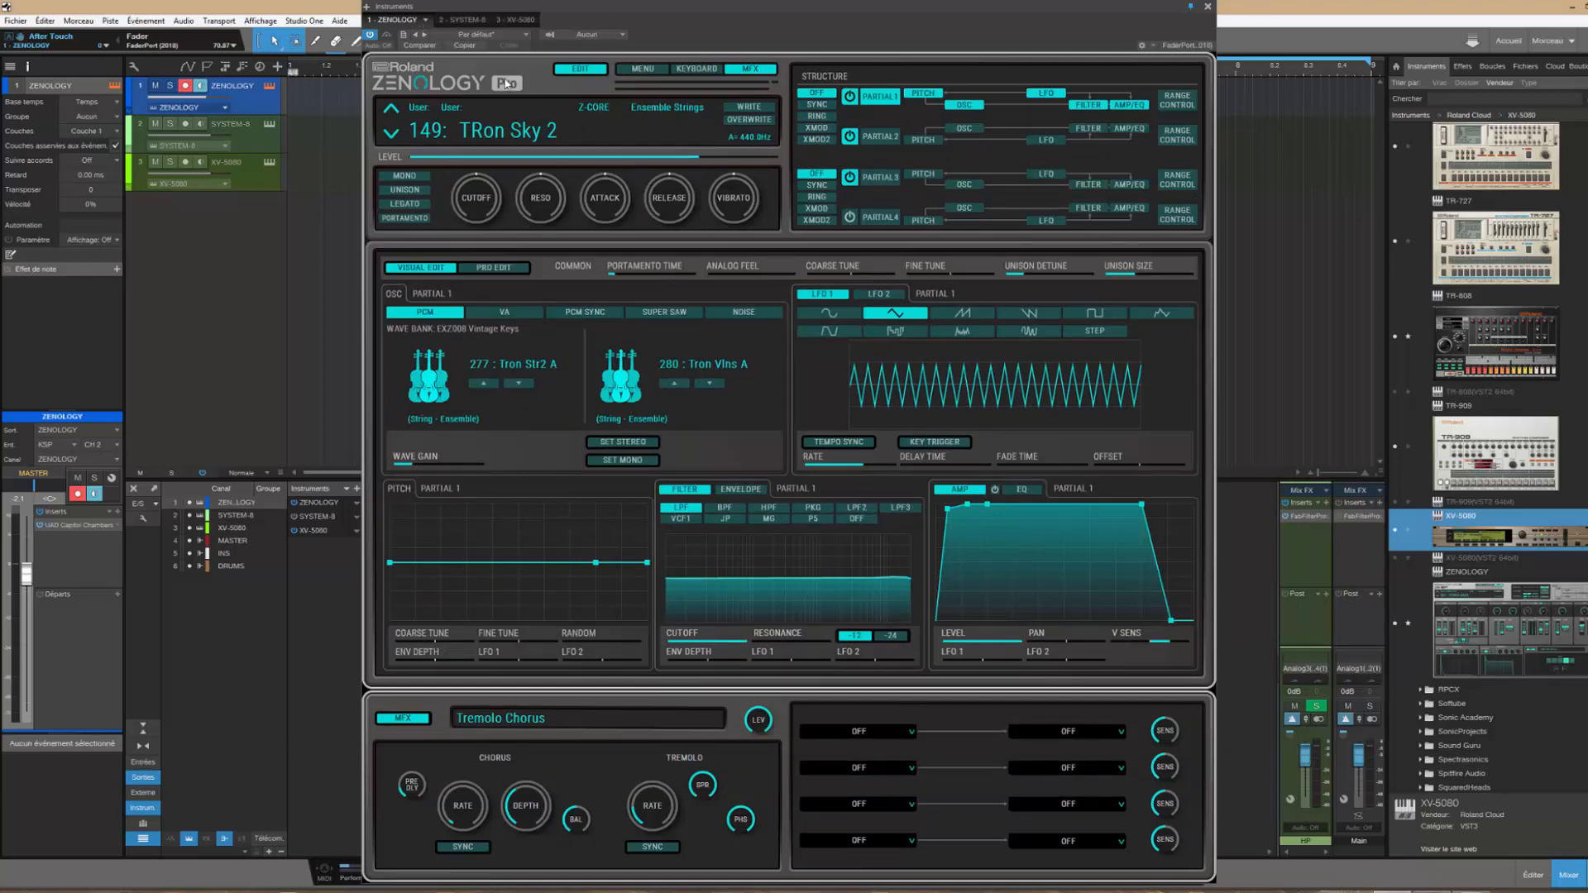
# Compare ZENOLOGY's compact view with its full Pro editor, ending with the editing section shown
pyautogui.click(580, 69)
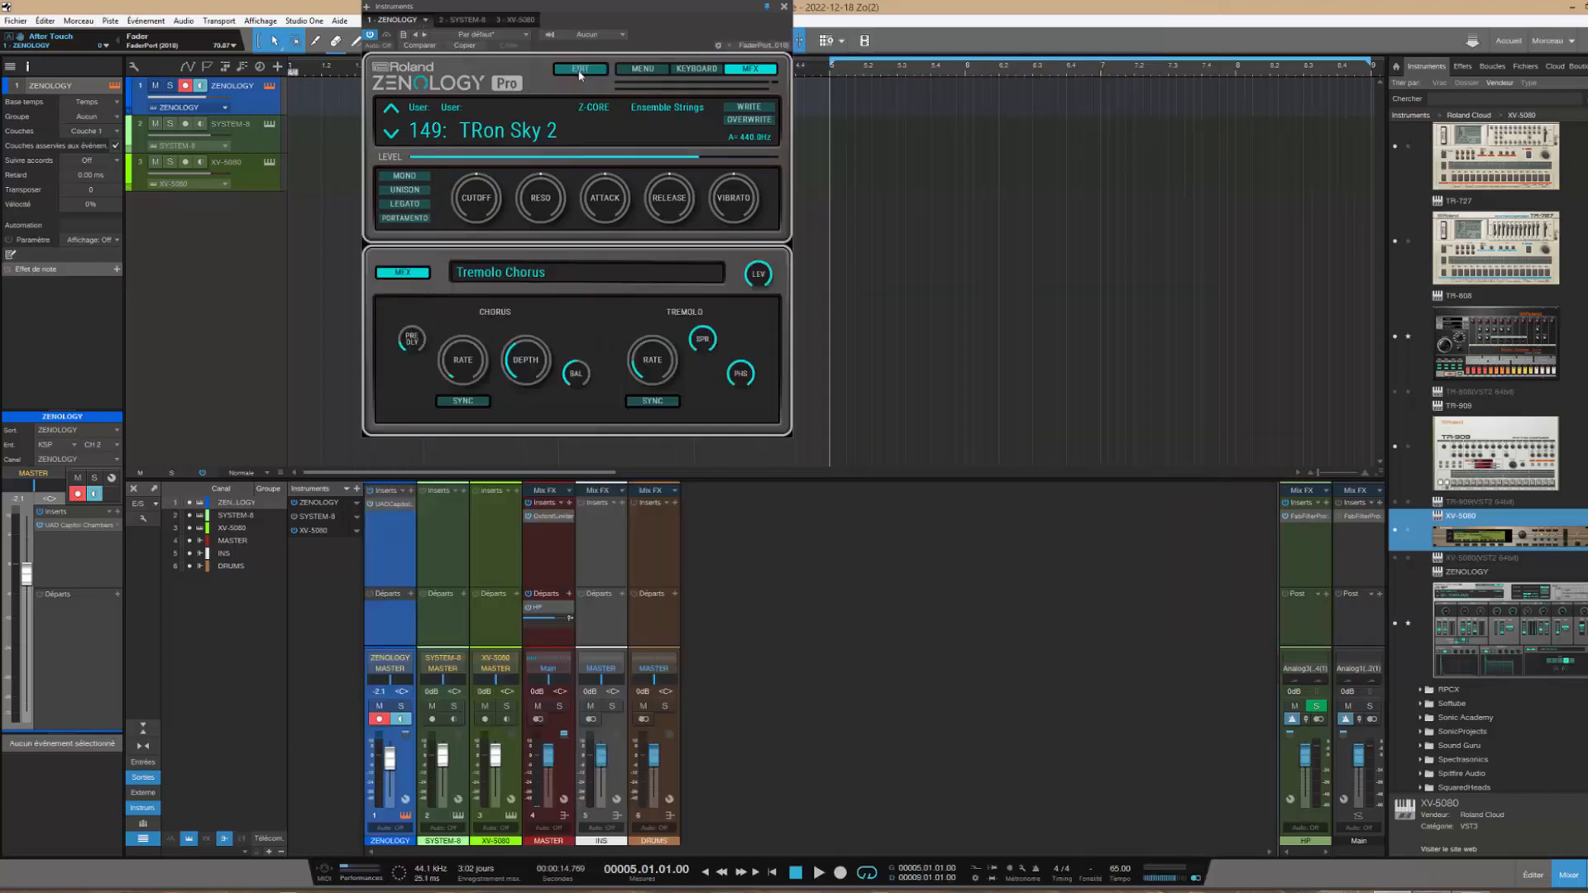
pyautogui.click(581, 70)
pyautogui.click(579, 71)
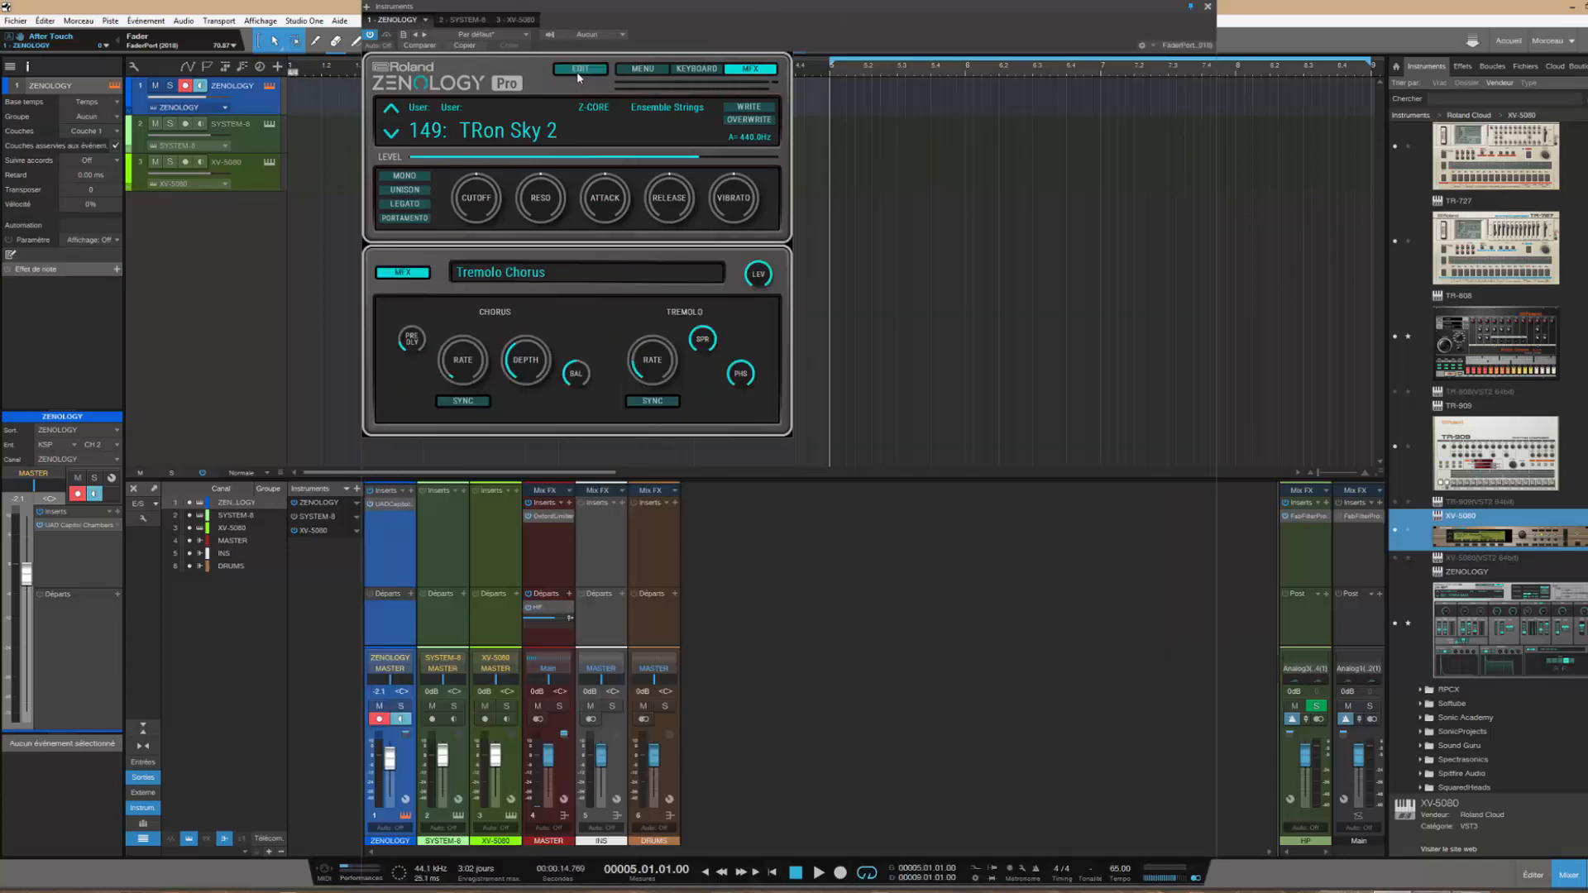
pyautogui.click(578, 71)
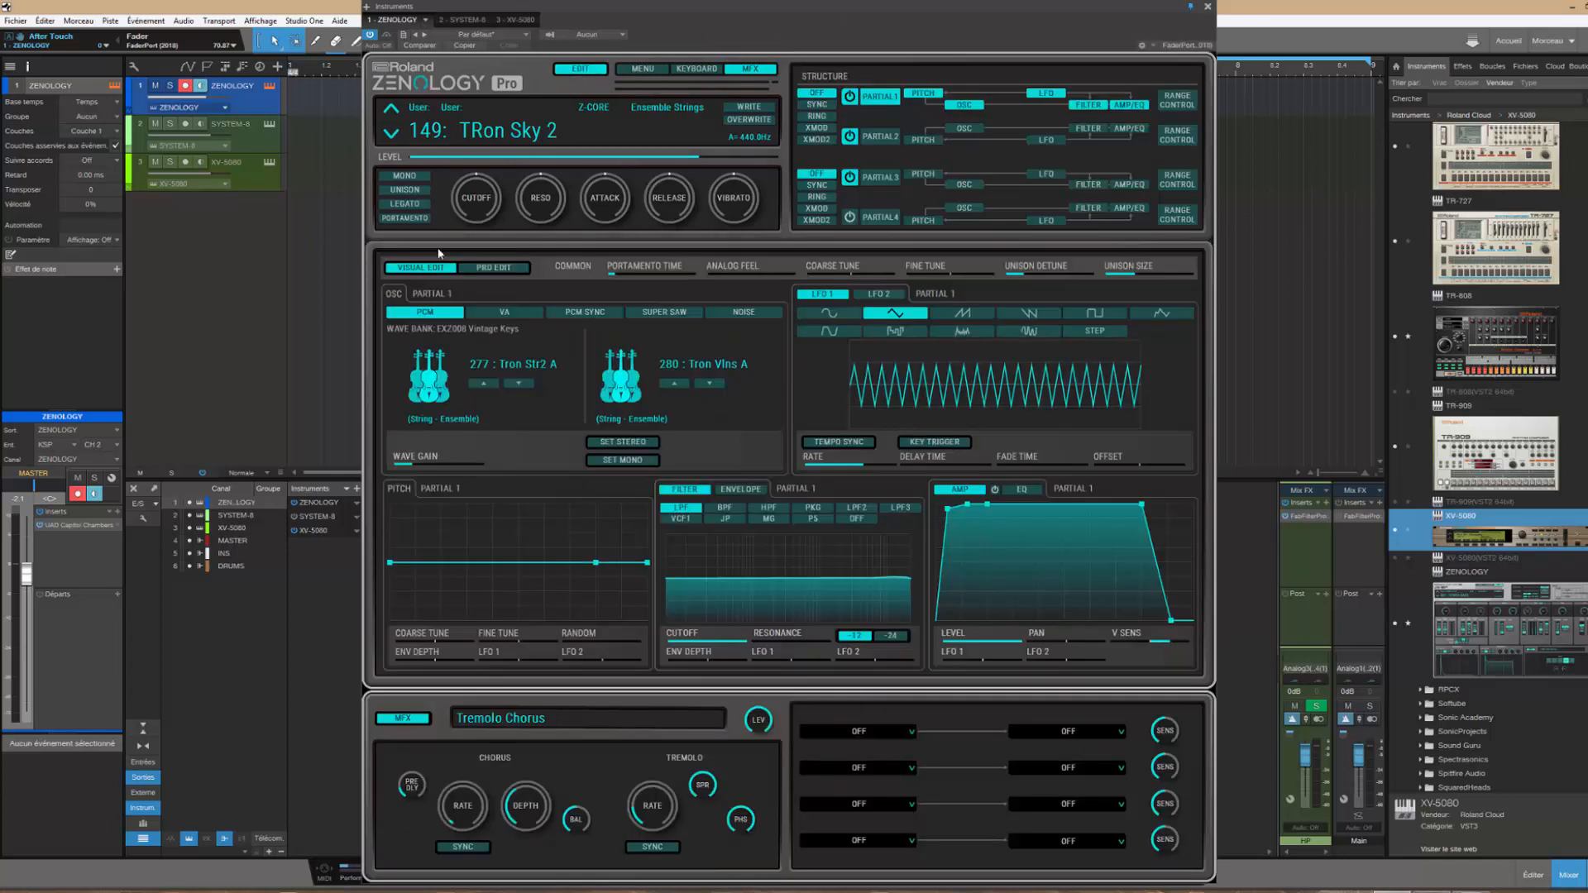